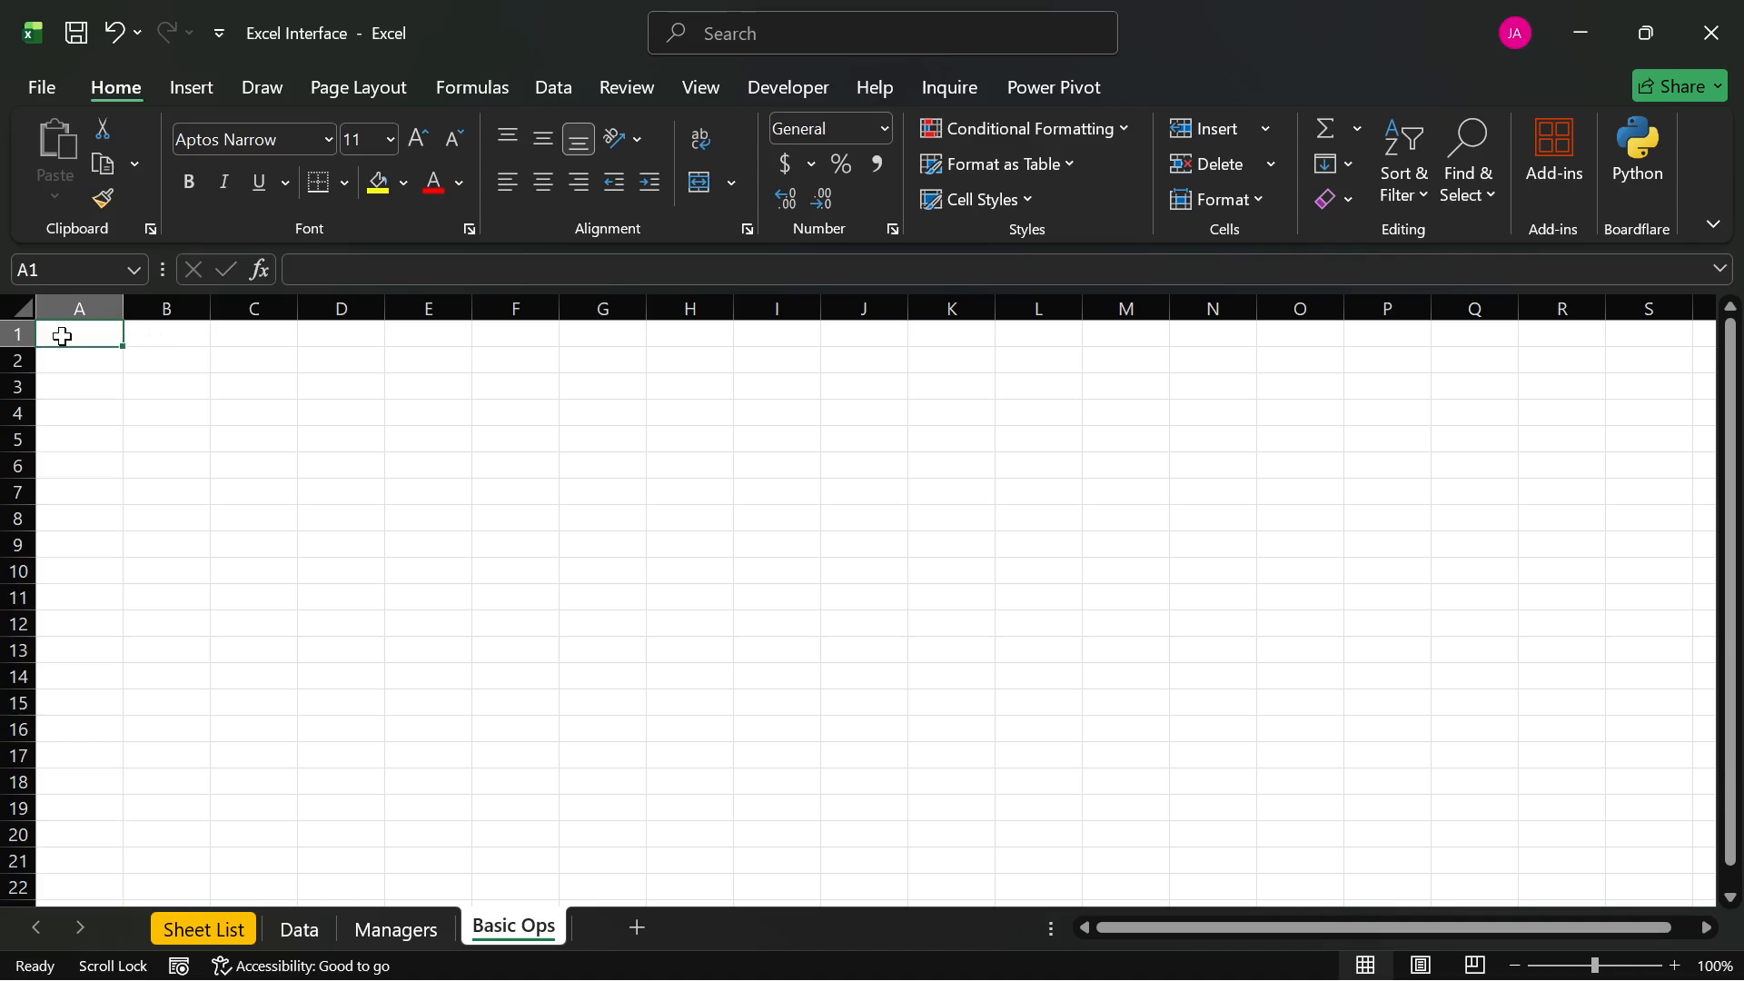
# - Enter the column header Group 1 in cell A1 of the Basic Ops sheet
pyautogui.moveTo(63, 335); pyautogui.dragTo(635, 337)
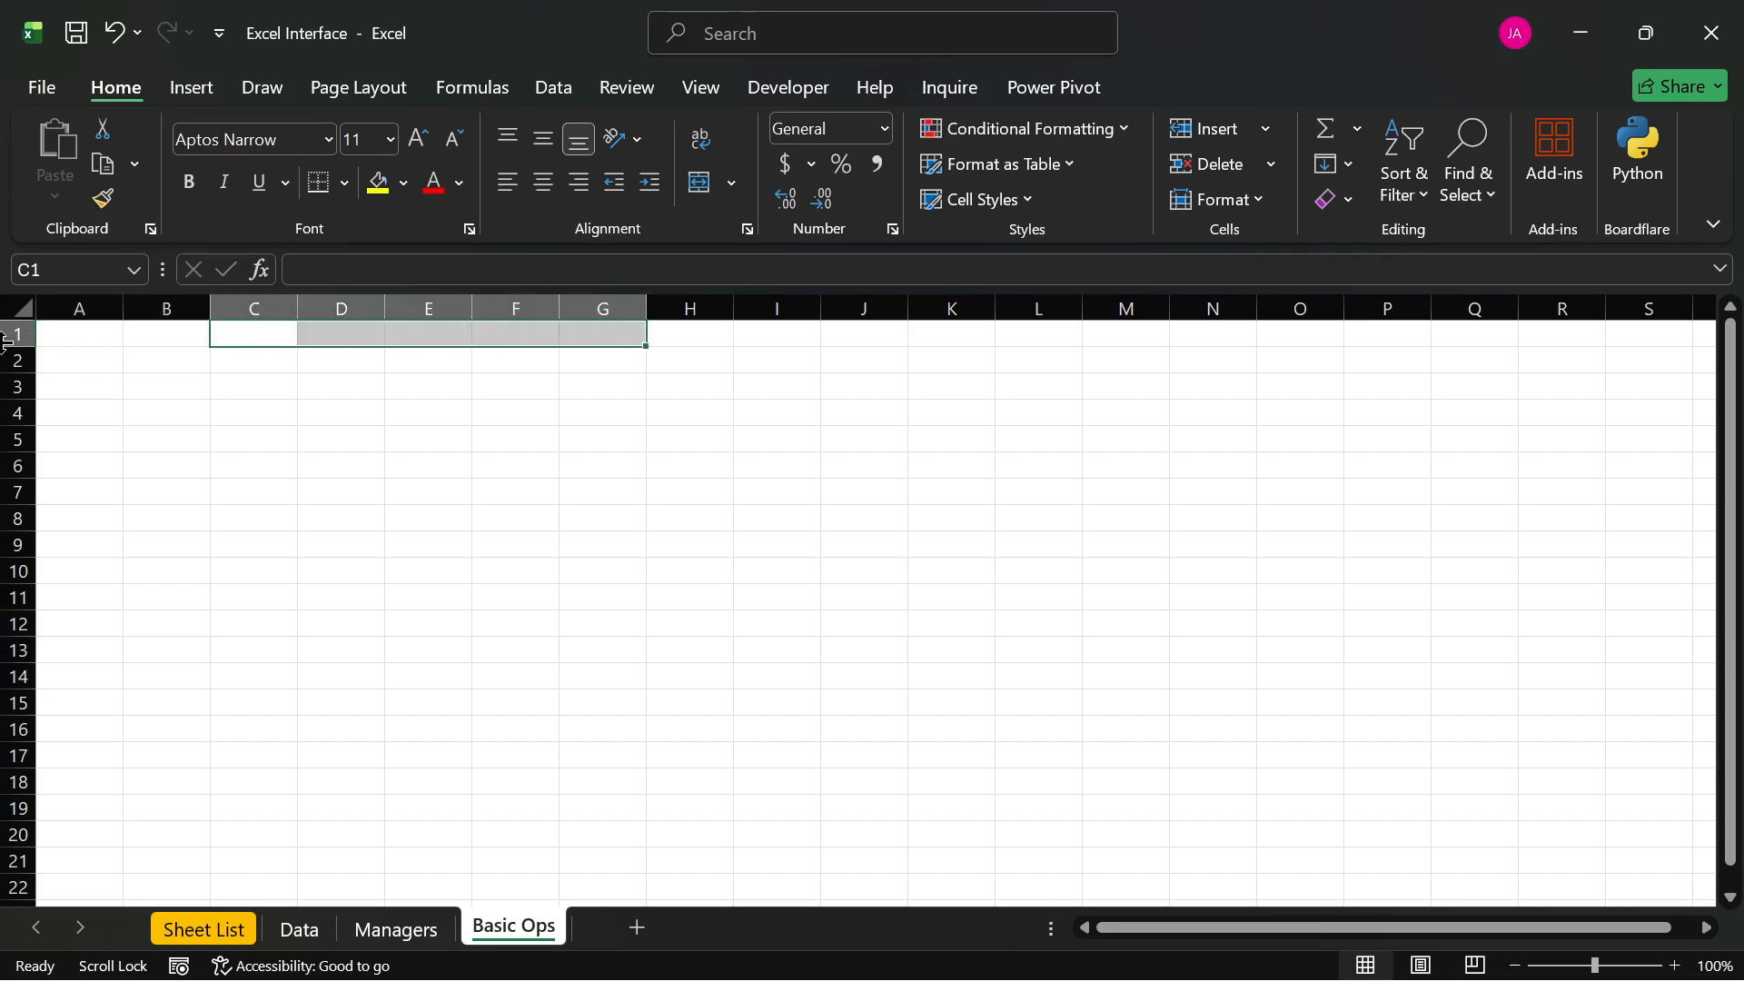
pyautogui.click(70, 335)
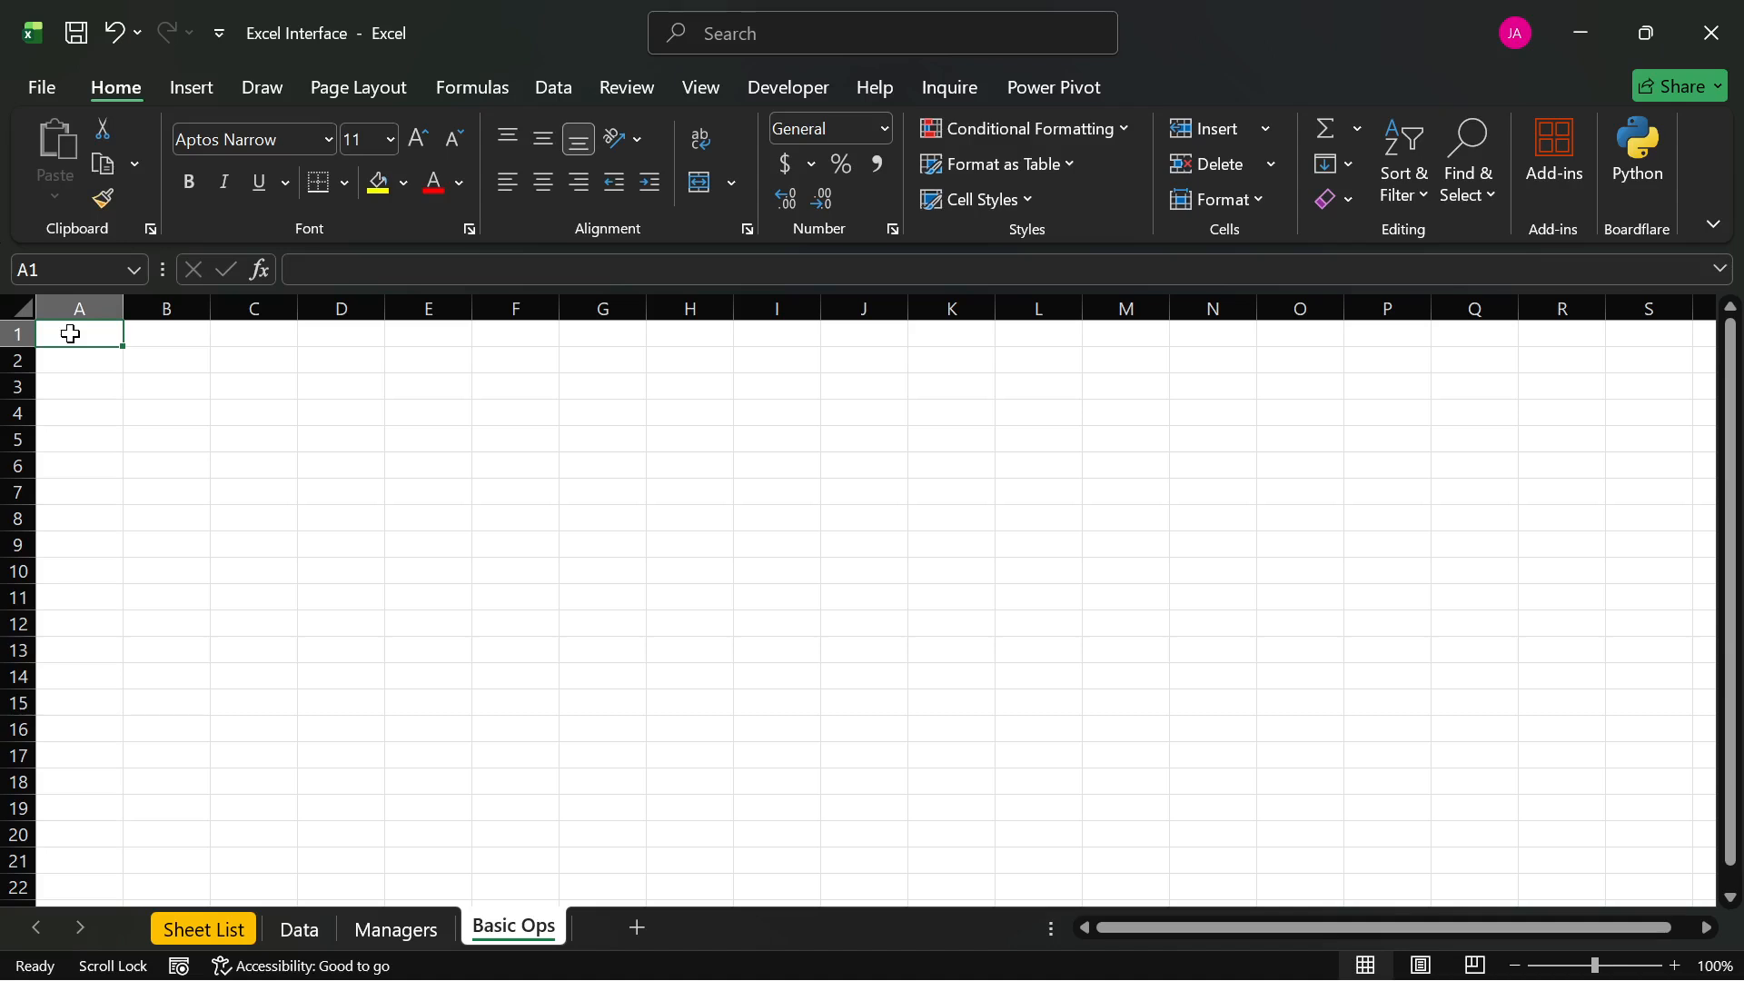
pyautogui.write('g')
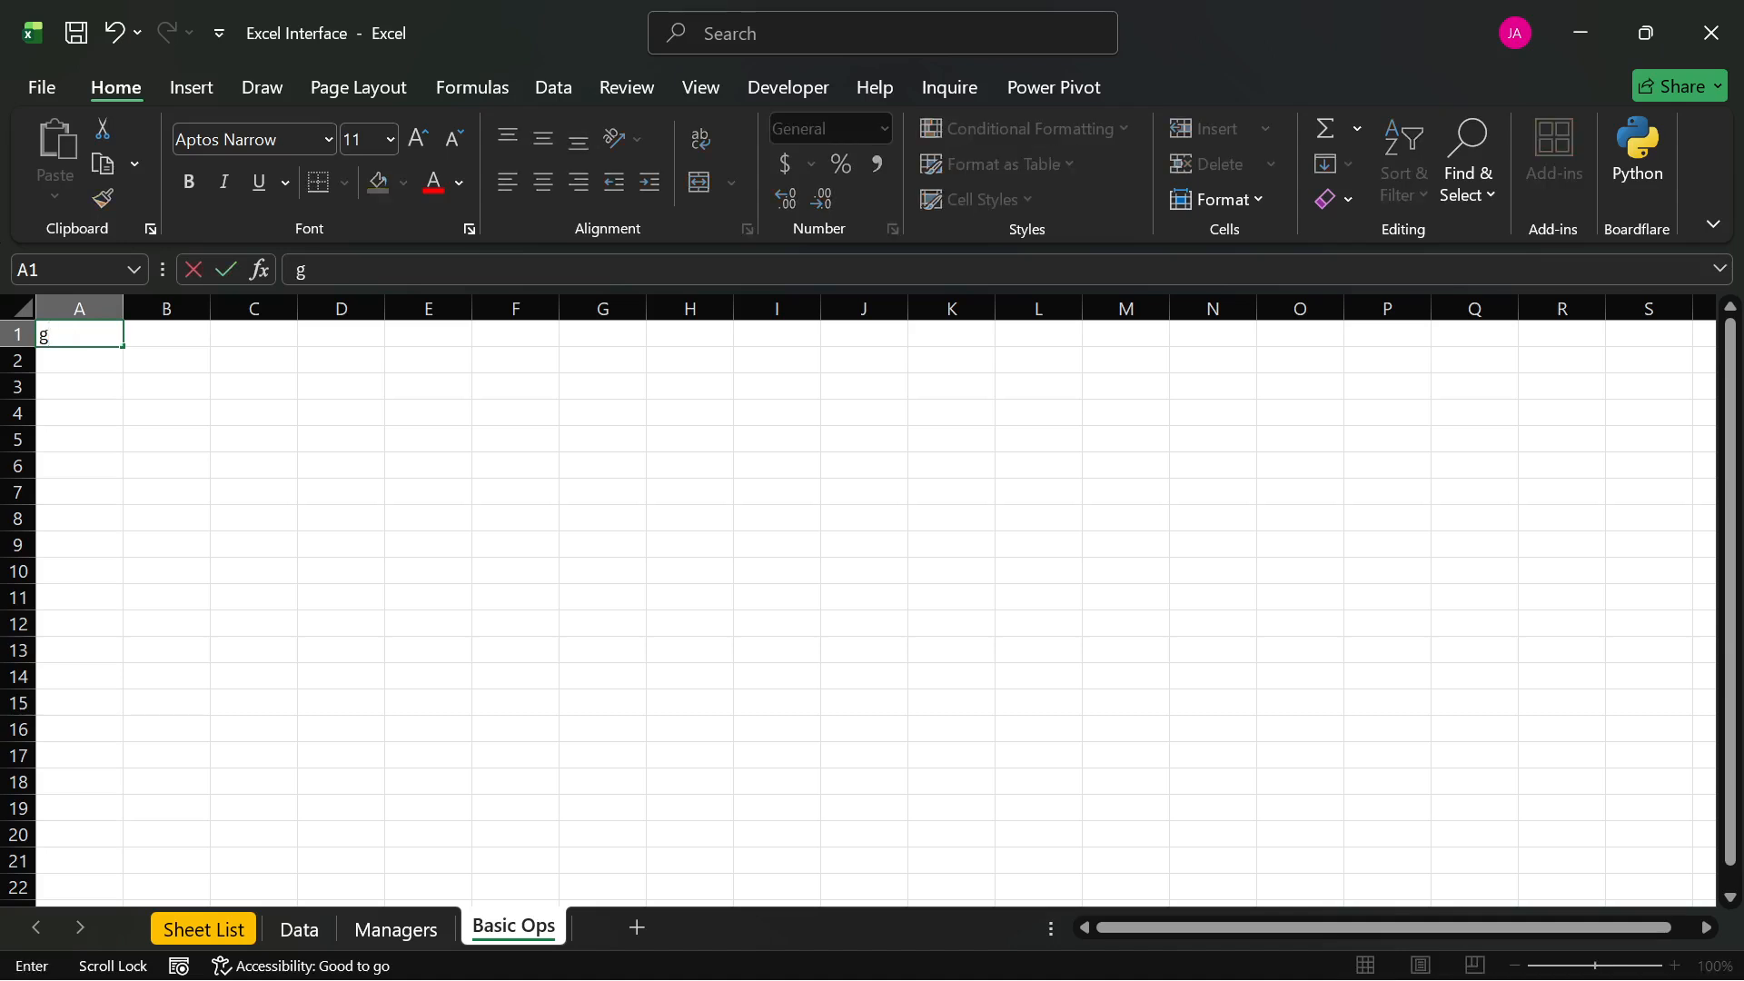
pyautogui.press('BackSpace')
pyautogui.write('nu')
pyautogui.press('BackSpace')
pyautogui.press('BackSpace')
pyautogui.write('gO')
pyautogui.press('BackSpace')
pyautogui.press('BackSpace')
pyautogui.write('Group 1')
pyautogui.press('Tab')
# - Enter the column header Group 2 in cell B1
pyautogui.write('G')
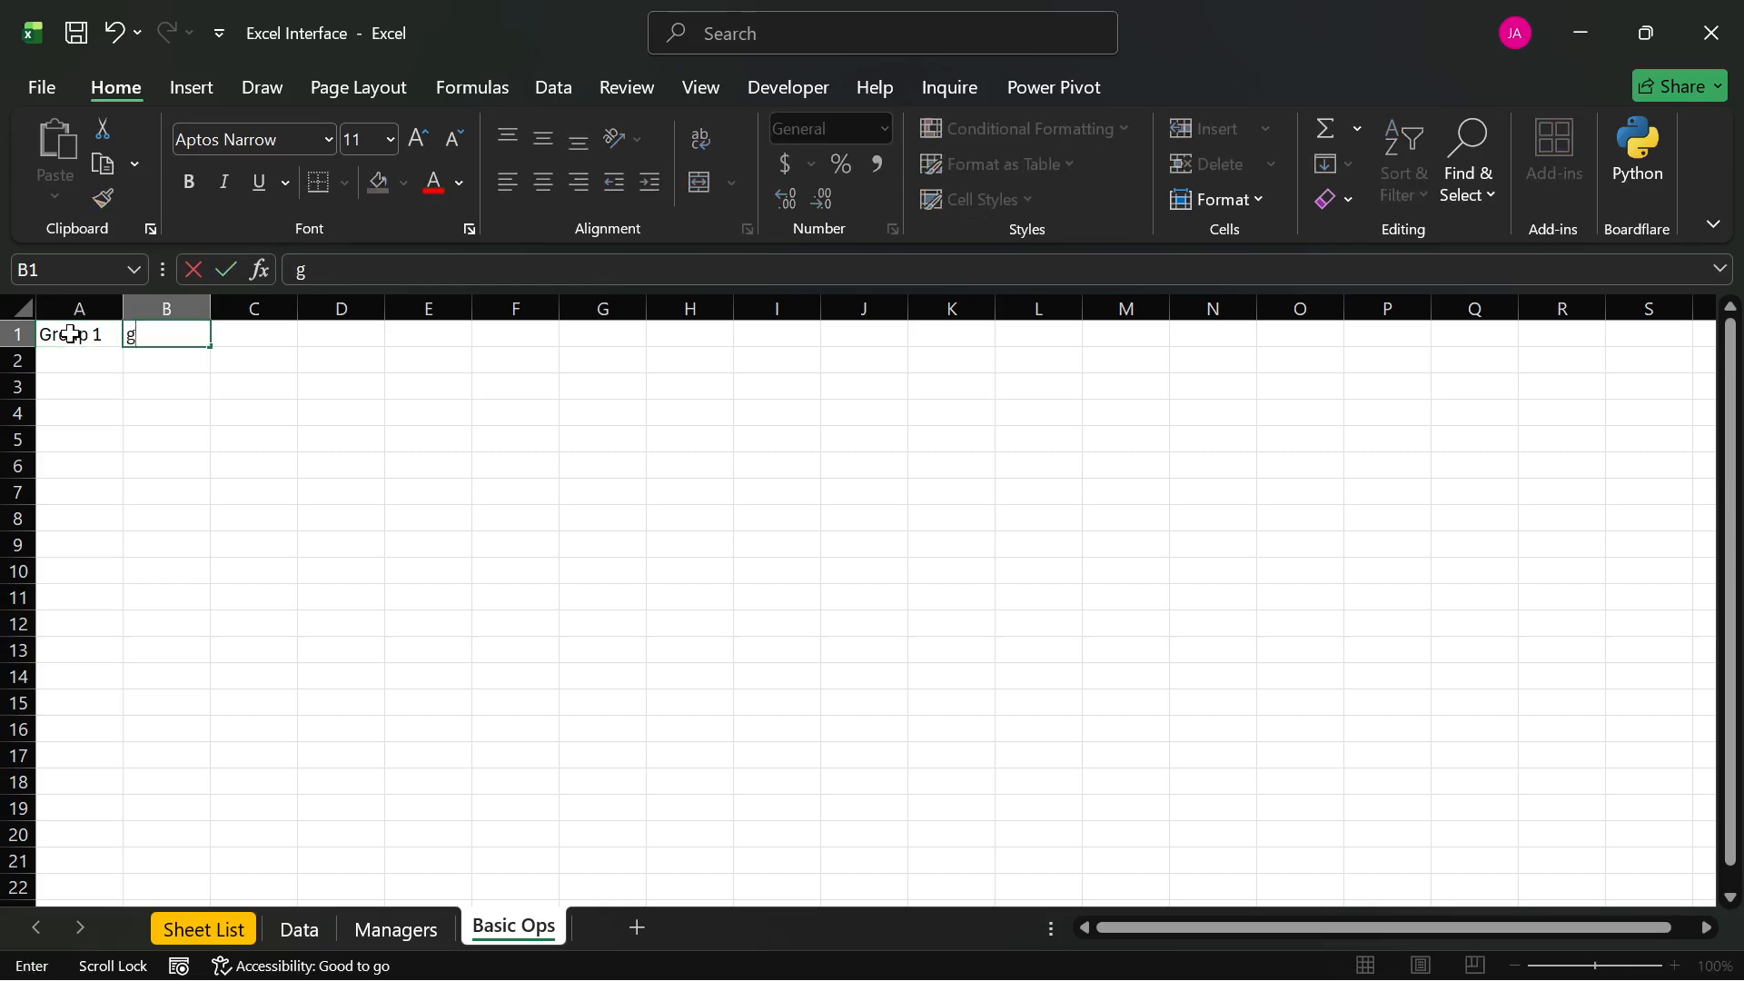
pyautogui.press('BackSpace')
pyautogui.write('Group 2')
pyautogui.press('Return')
# - Enter the formula =RANDBETWEEN(20, 50) in cell A2 under Group 1
pyautogui.write('=rand')
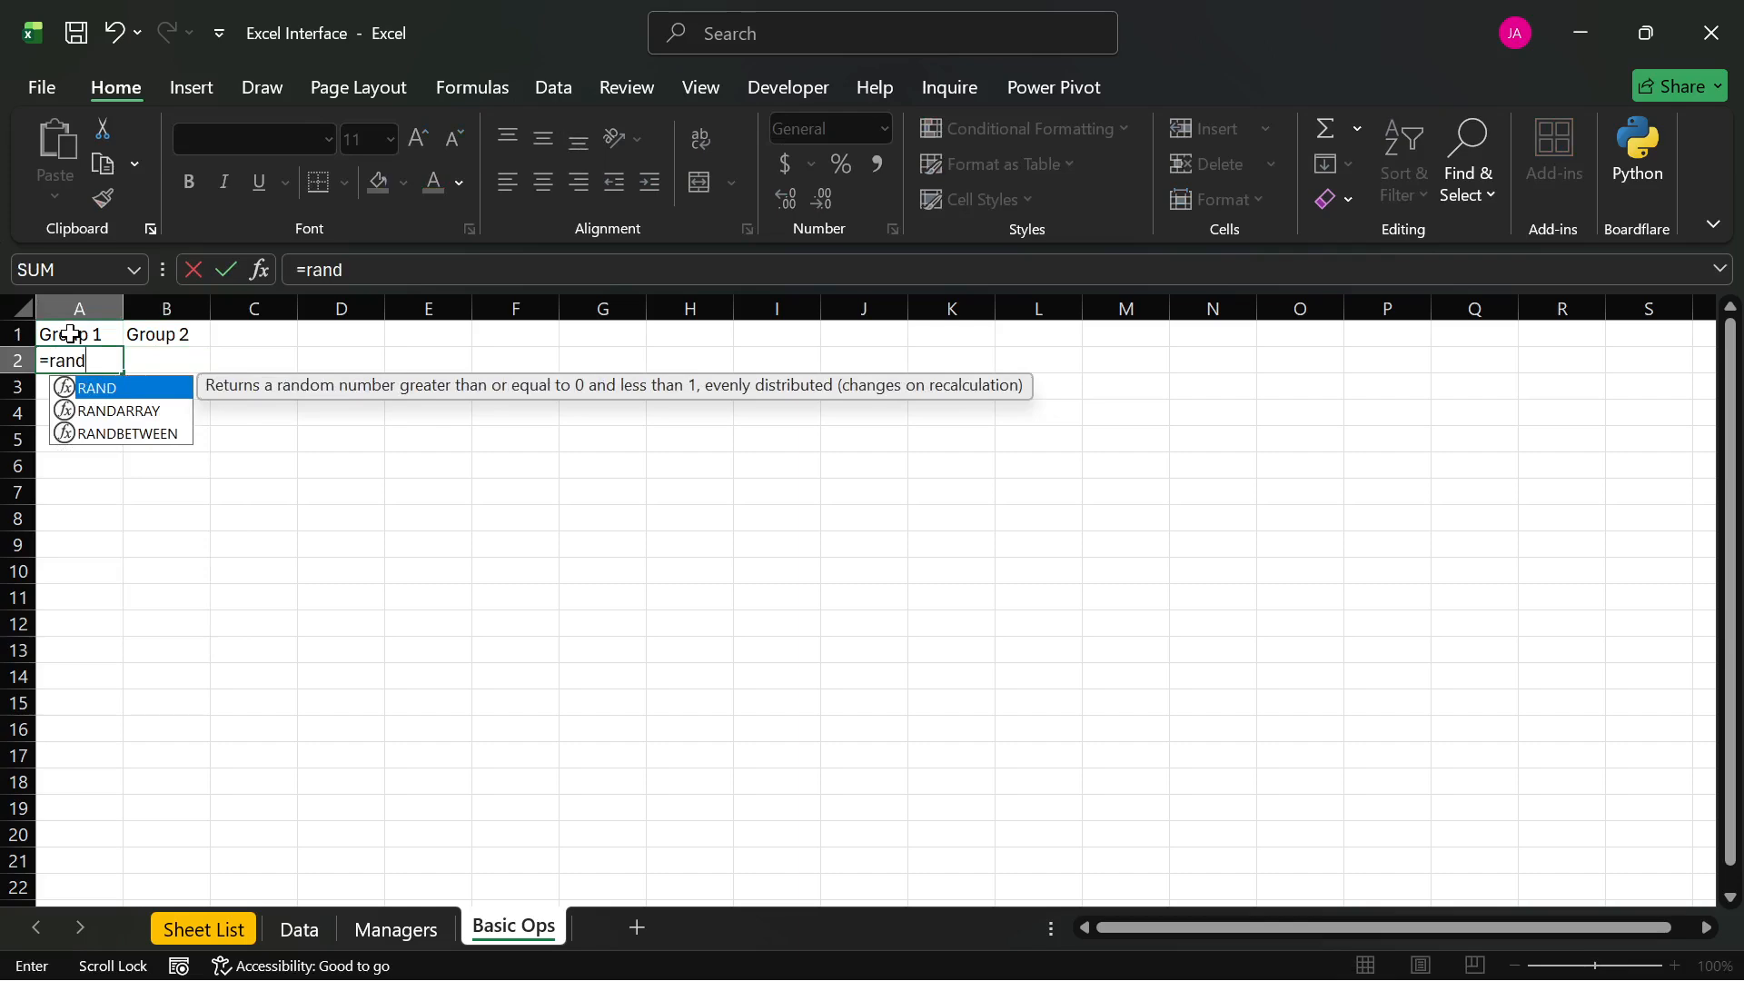
pyautogui.press('Down')
pyautogui.press('Down')
pyautogui.press('Tab')
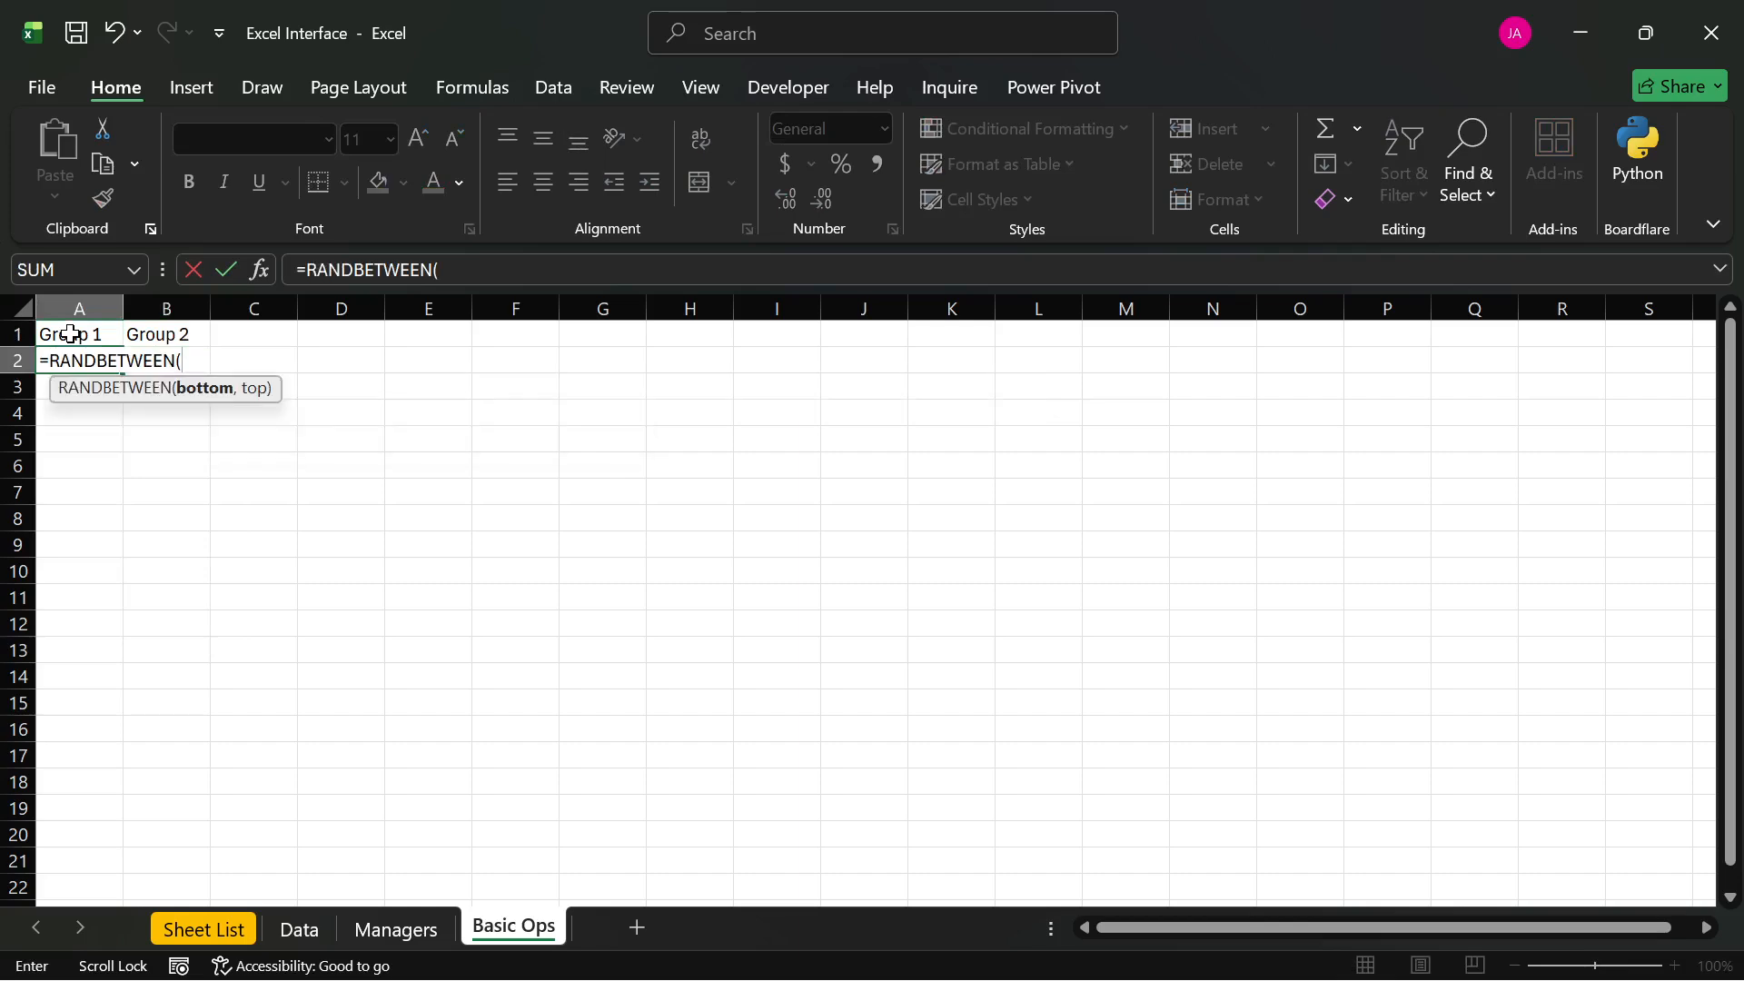
pyautogui.write('20, 50')
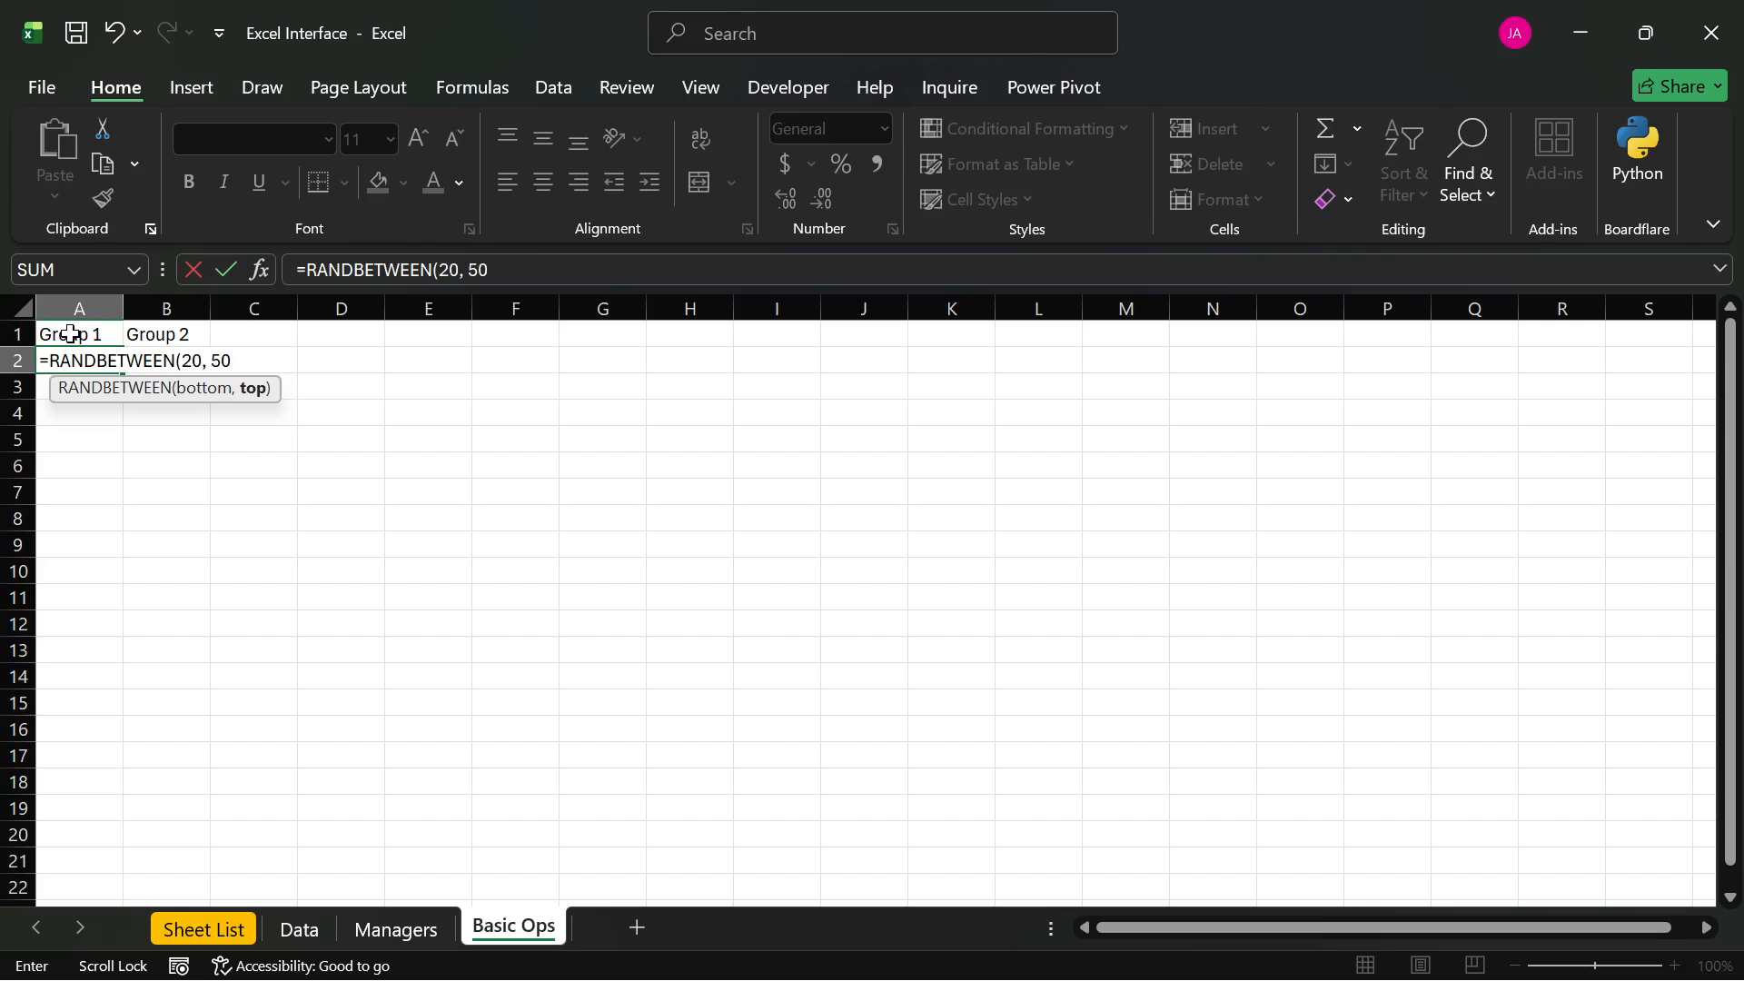
pyautogui.write(')')
pyautogui.press('Return')
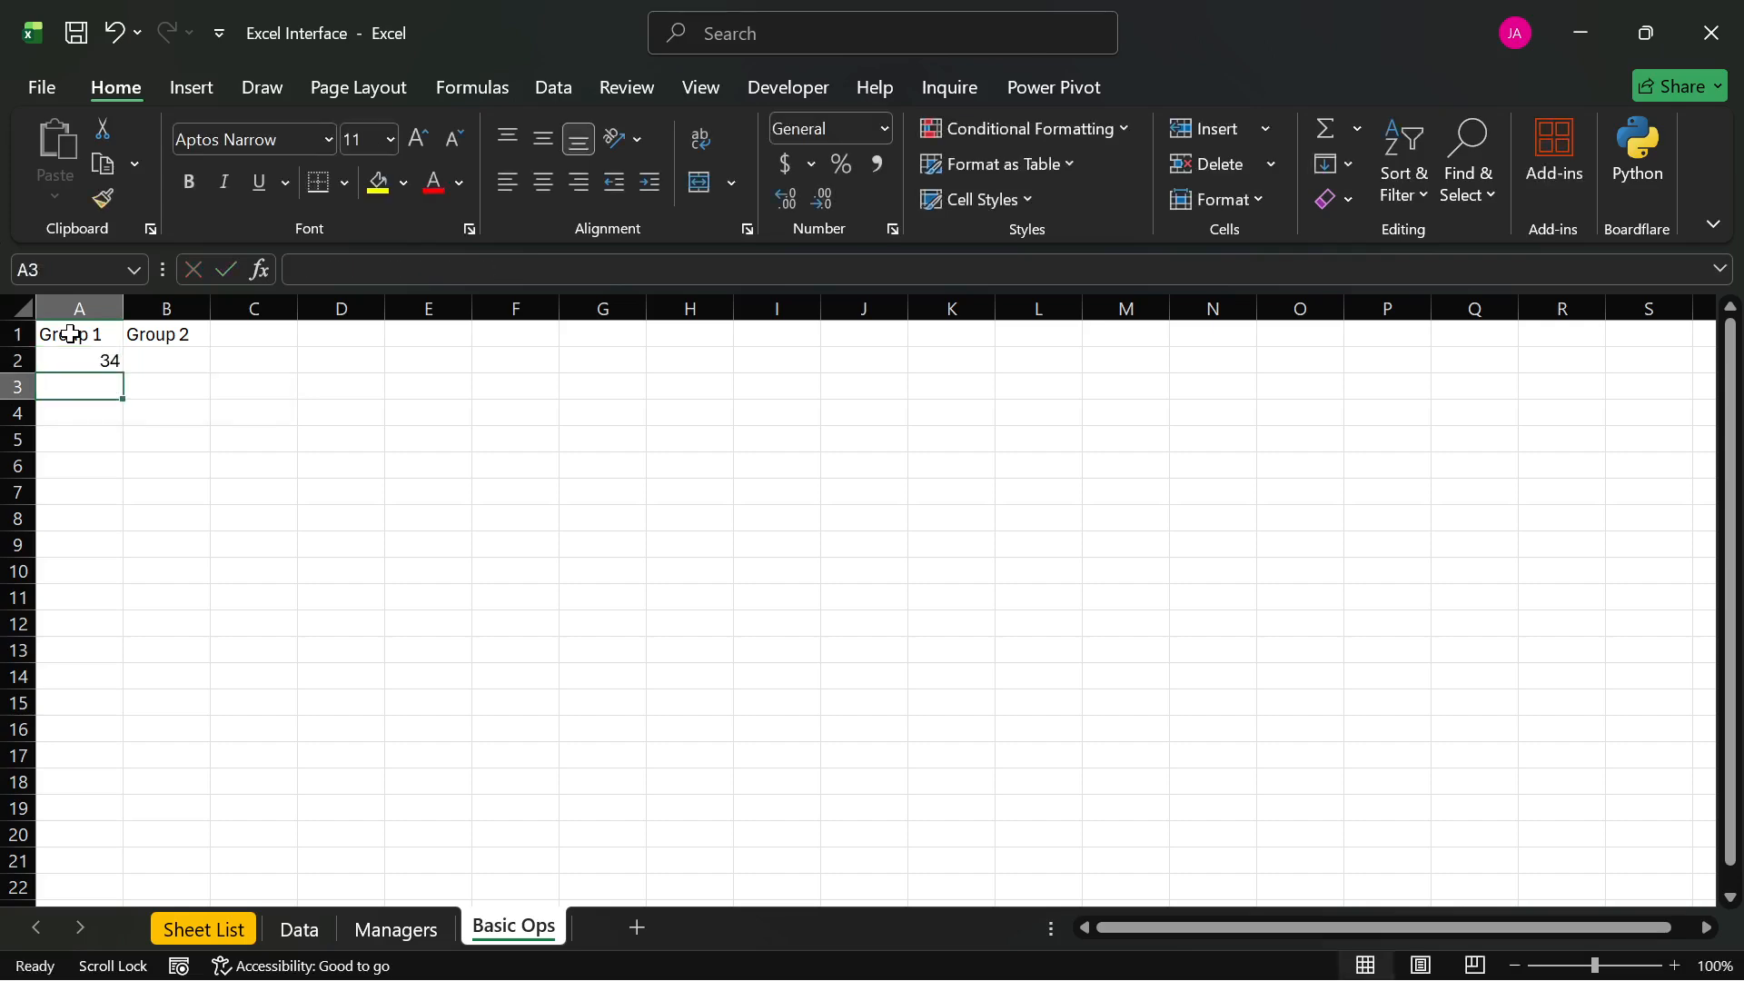
# - Fill the RANDBETWEEN formula from A2 down to A11 and across into B2:B11 for Group 2
pyautogui.click(64, 362)
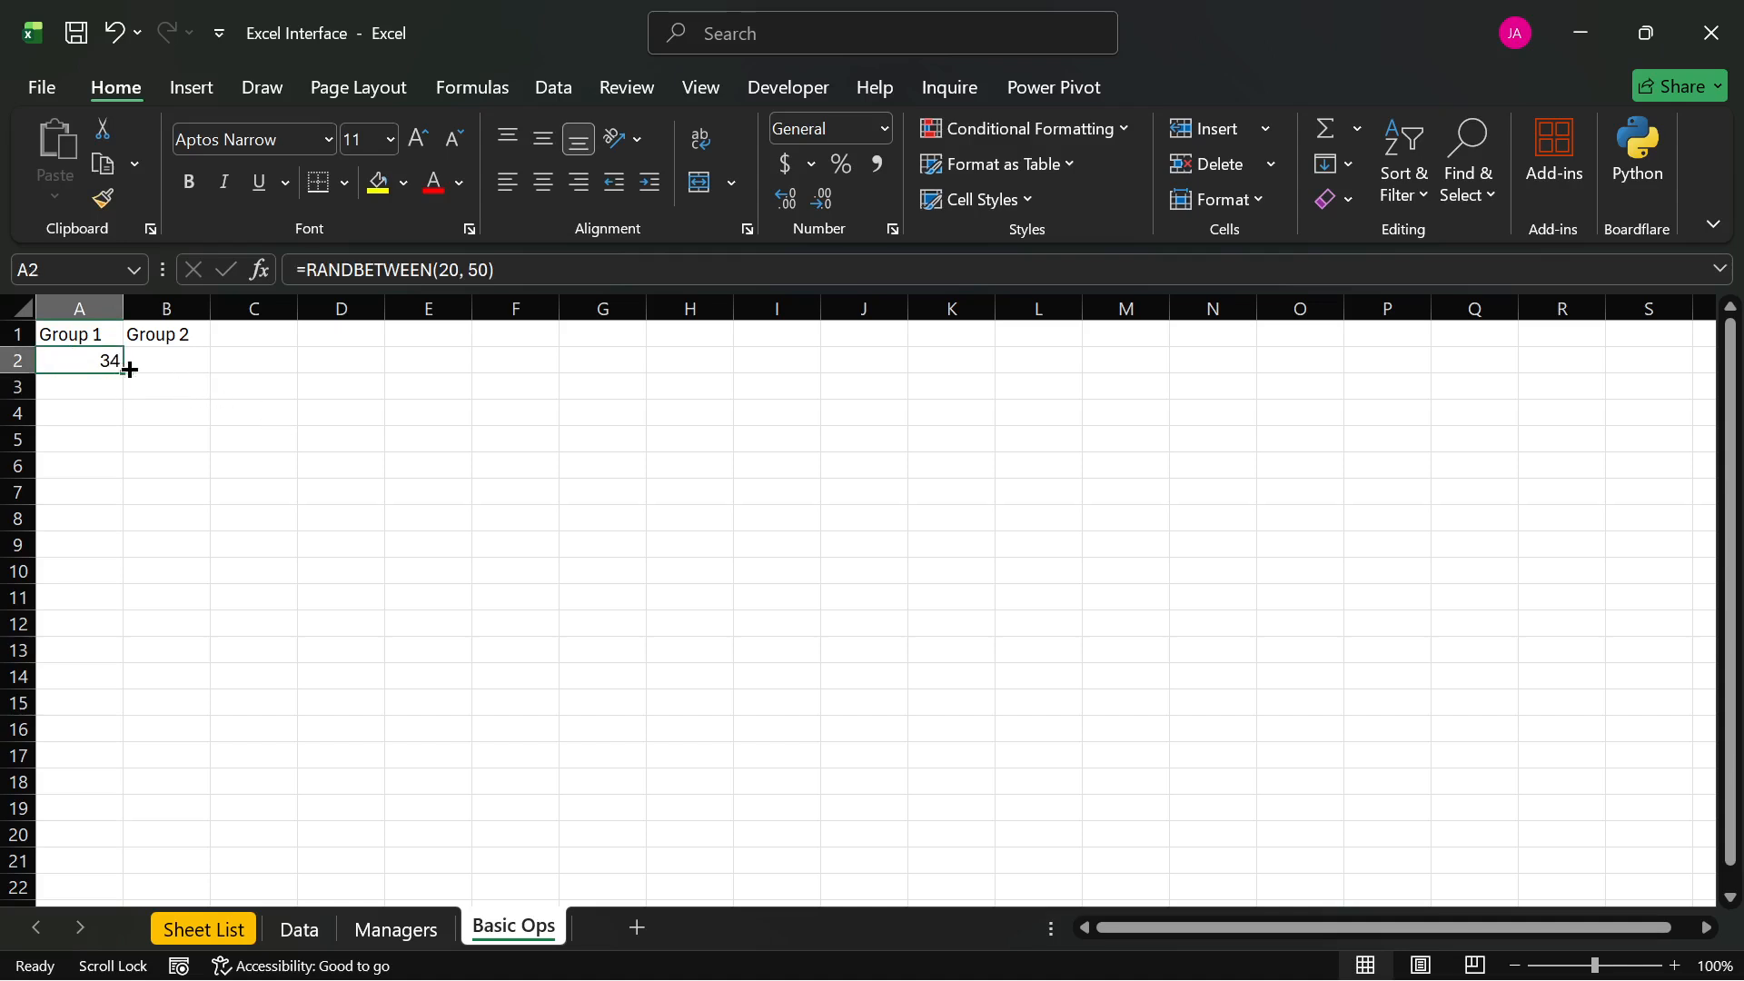
pyautogui.moveTo(125, 372); pyautogui.dragTo(132, 609)
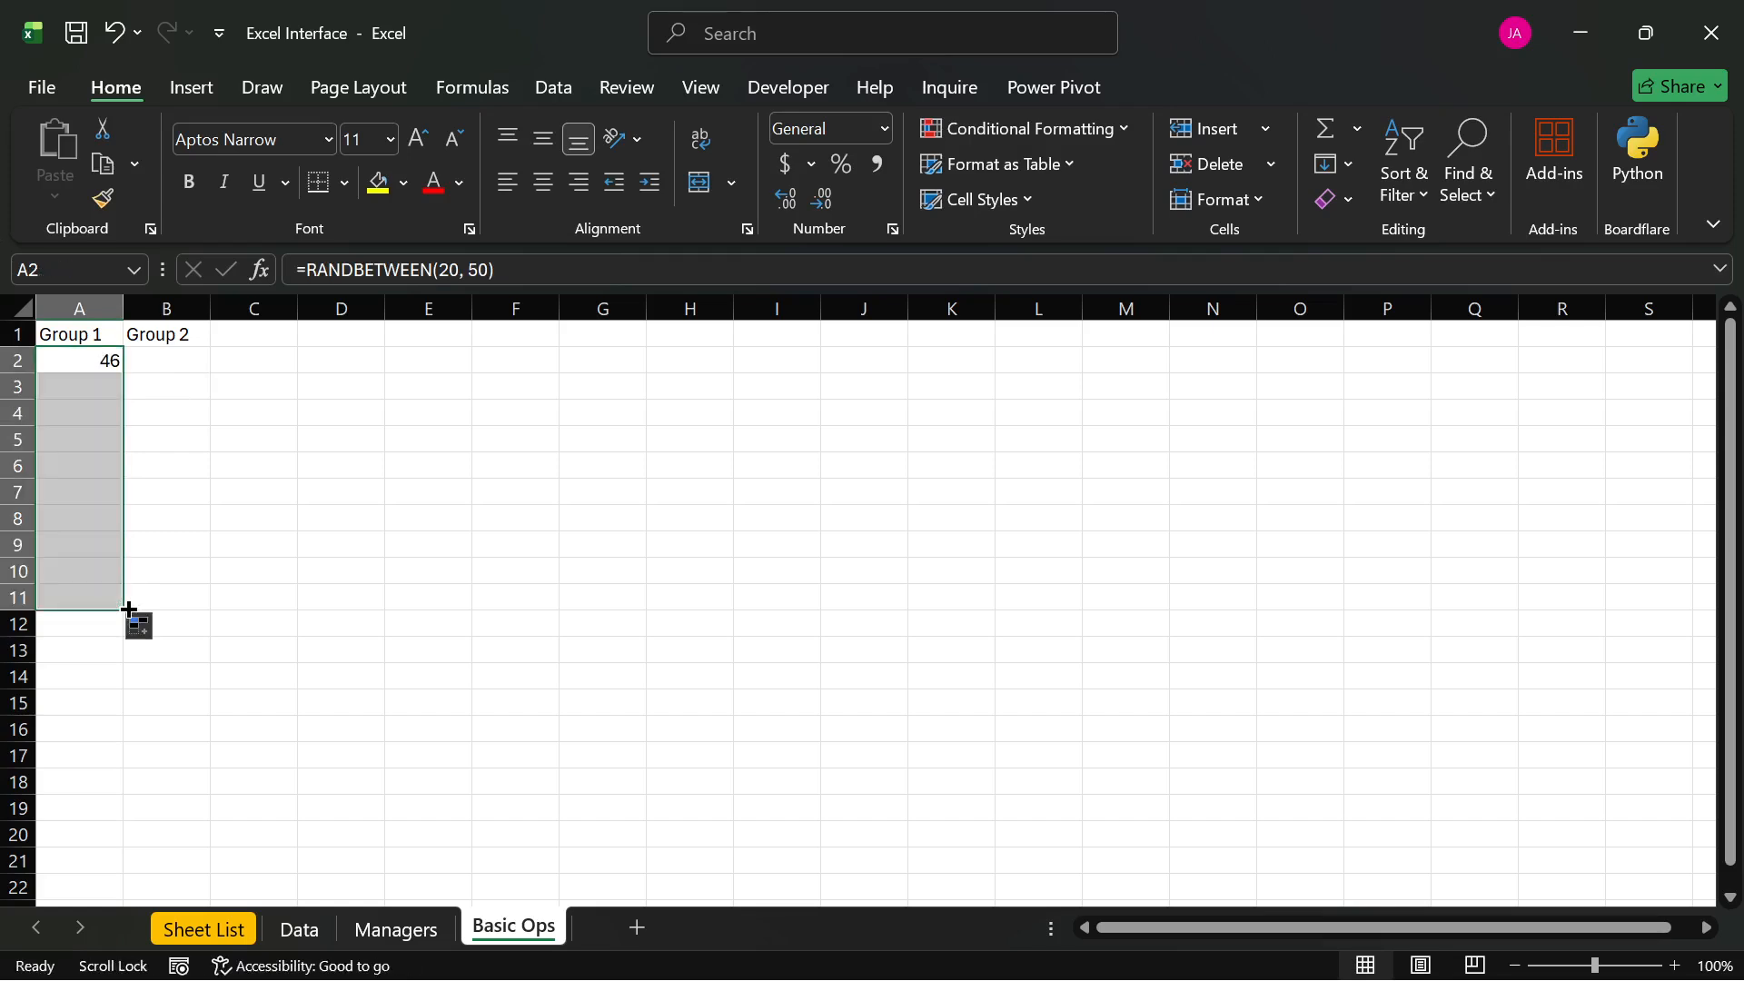
pyautogui.click(175, 357)
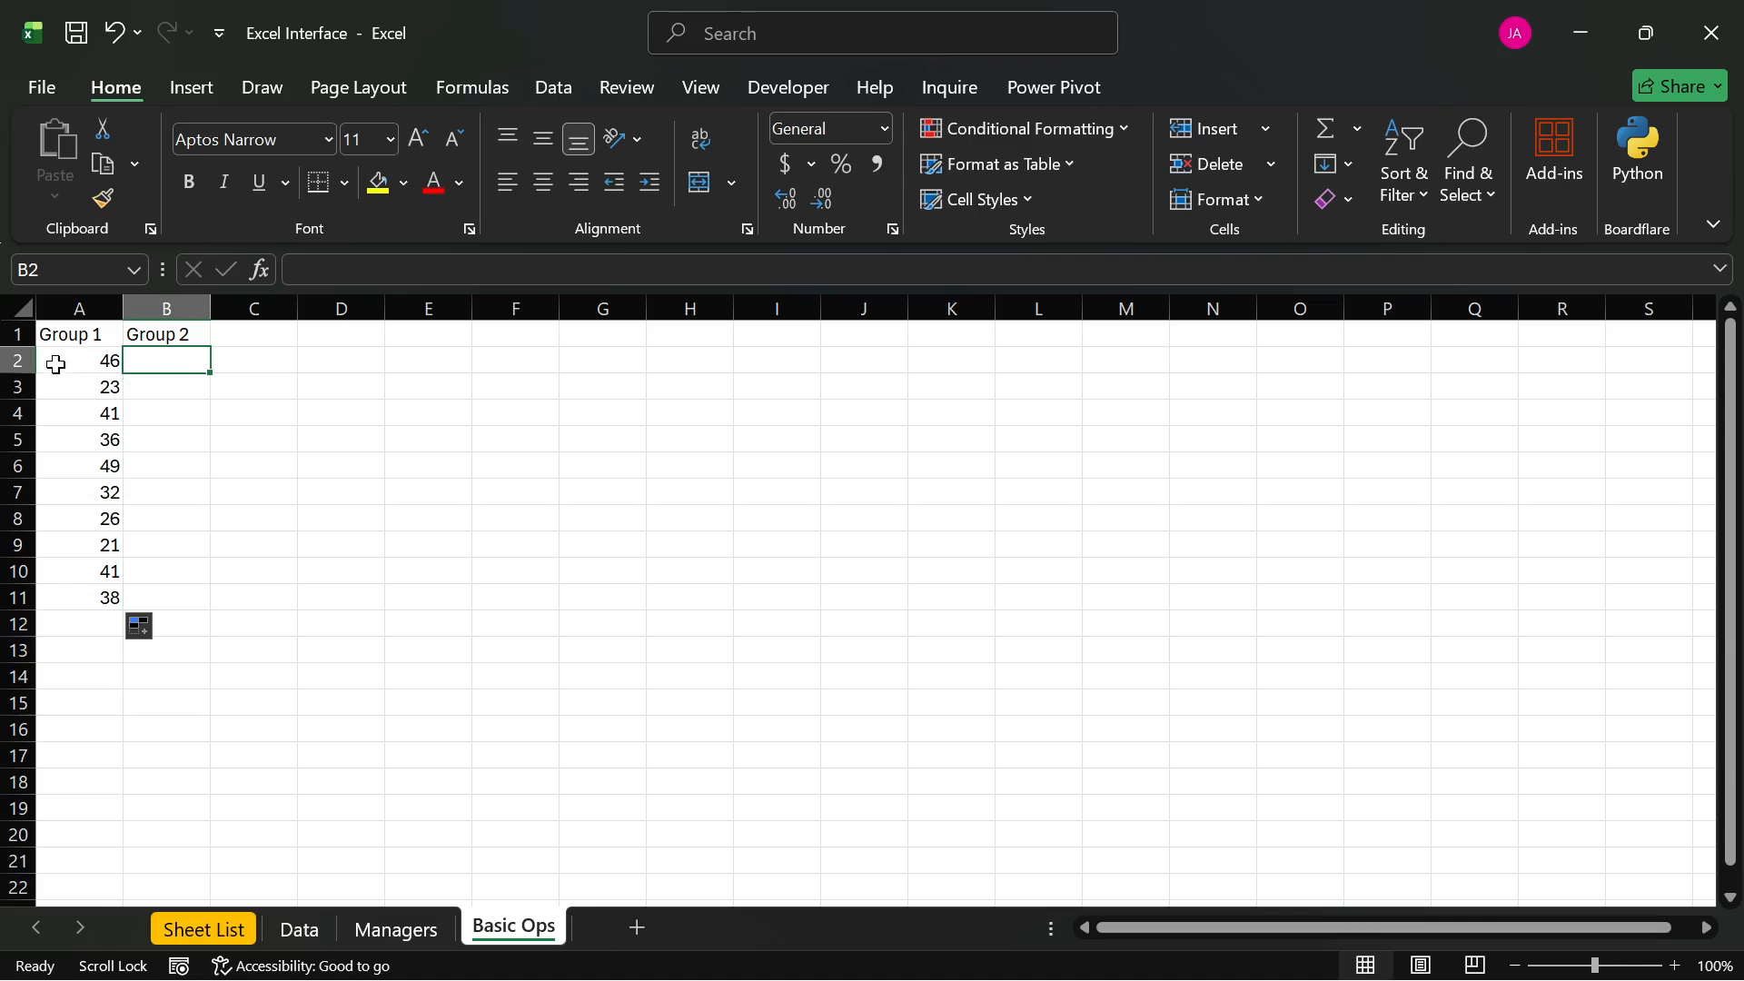
pyautogui.click(109, 363)
pyautogui.moveTo(123, 373); pyautogui.dragTo(195, 378)
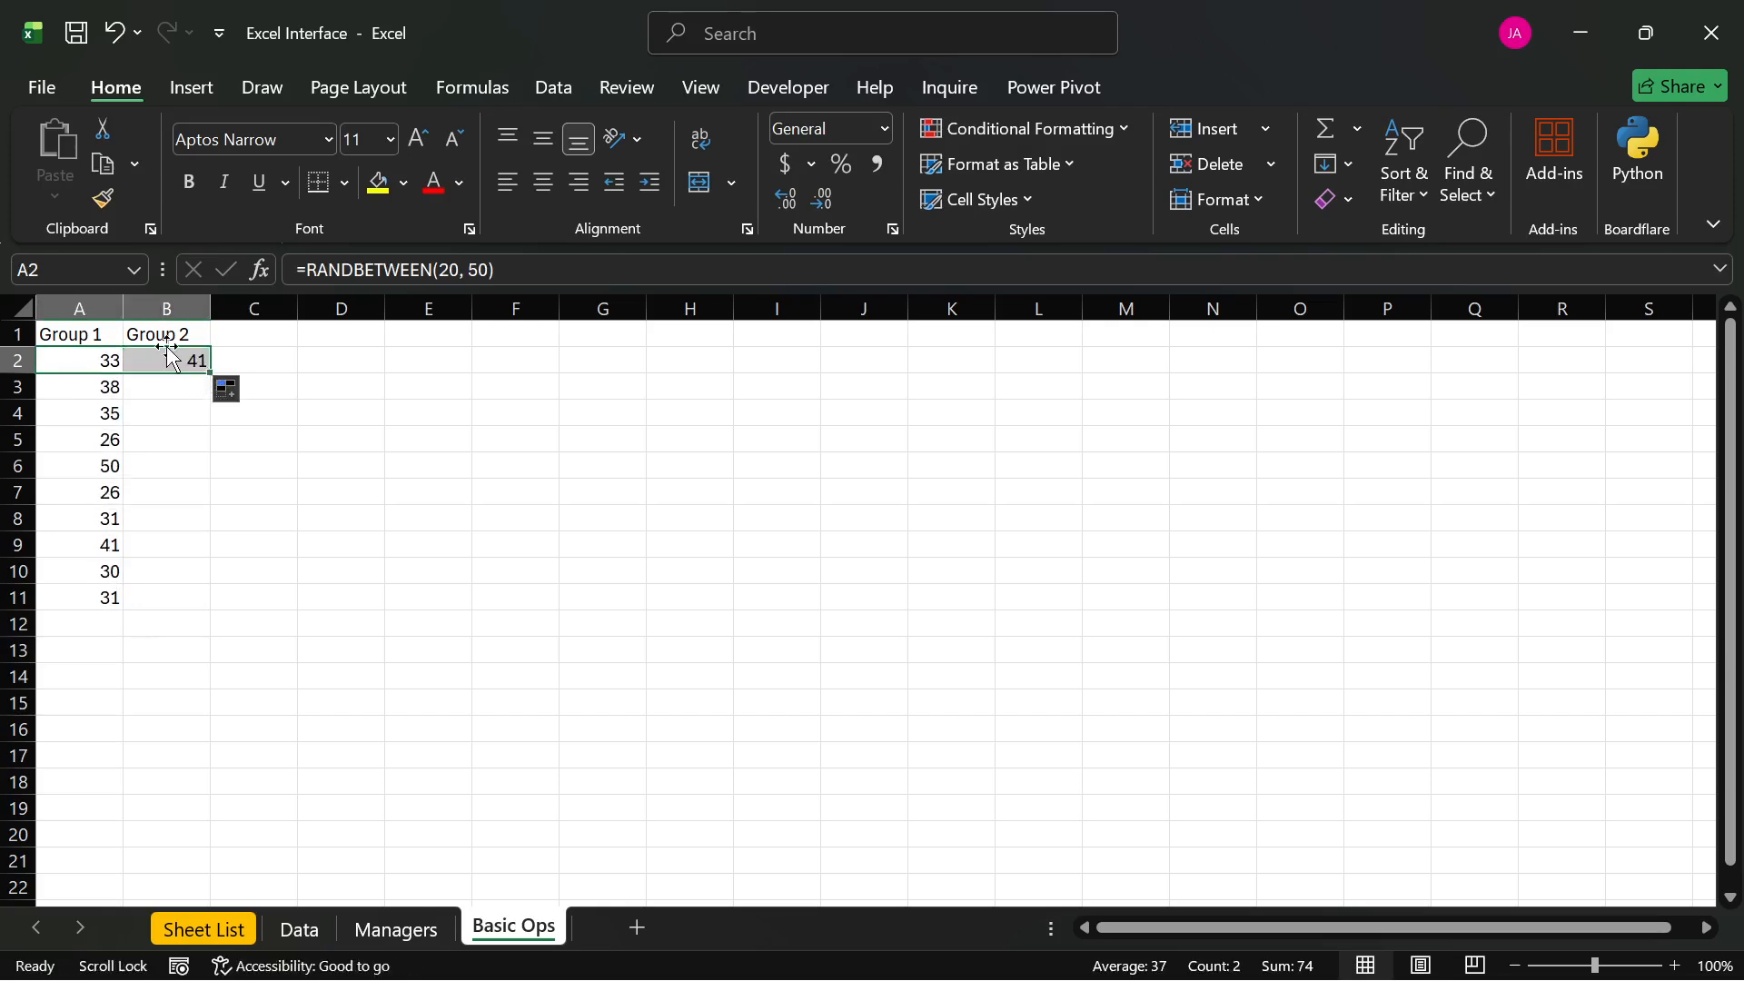
pyautogui.click(204, 367)
pyautogui.moveTo(209, 373); pyautogui.dragTo(215, 610)
# - Re-enter the Group 1 header in A1 to watch how the random numbers recalculate
pyautogui.doubleClick(82, 335)
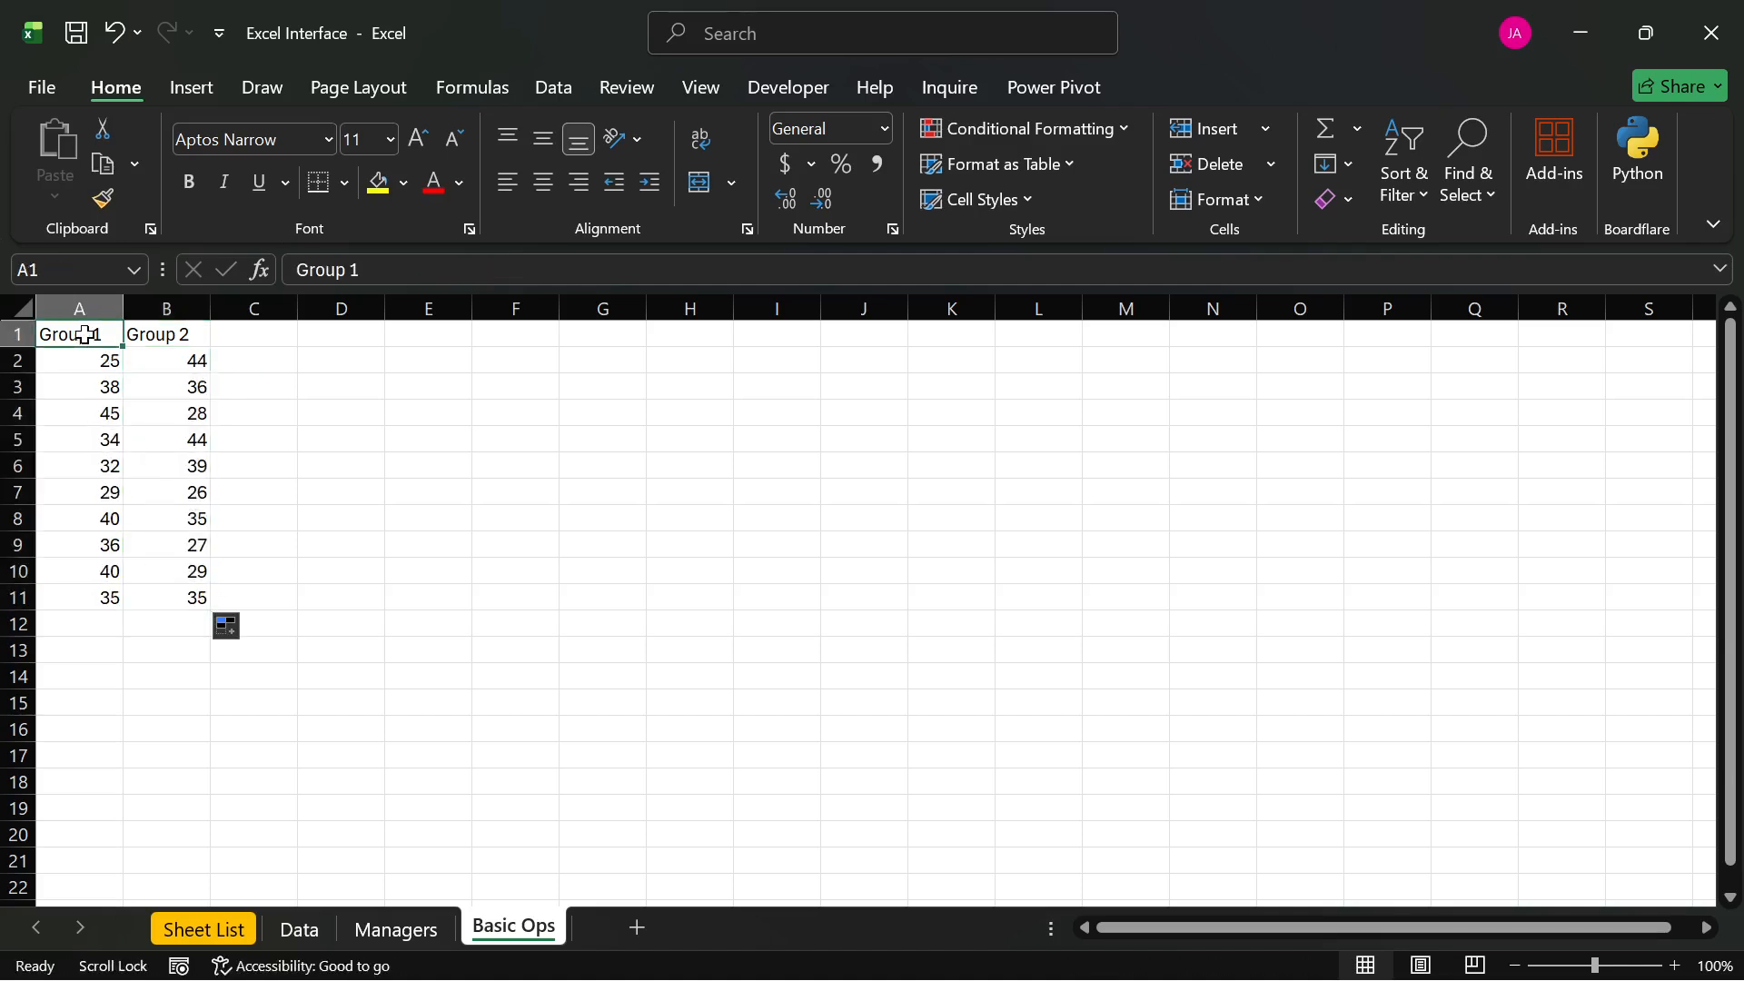
pyautogui.doubleClick(82, 335)
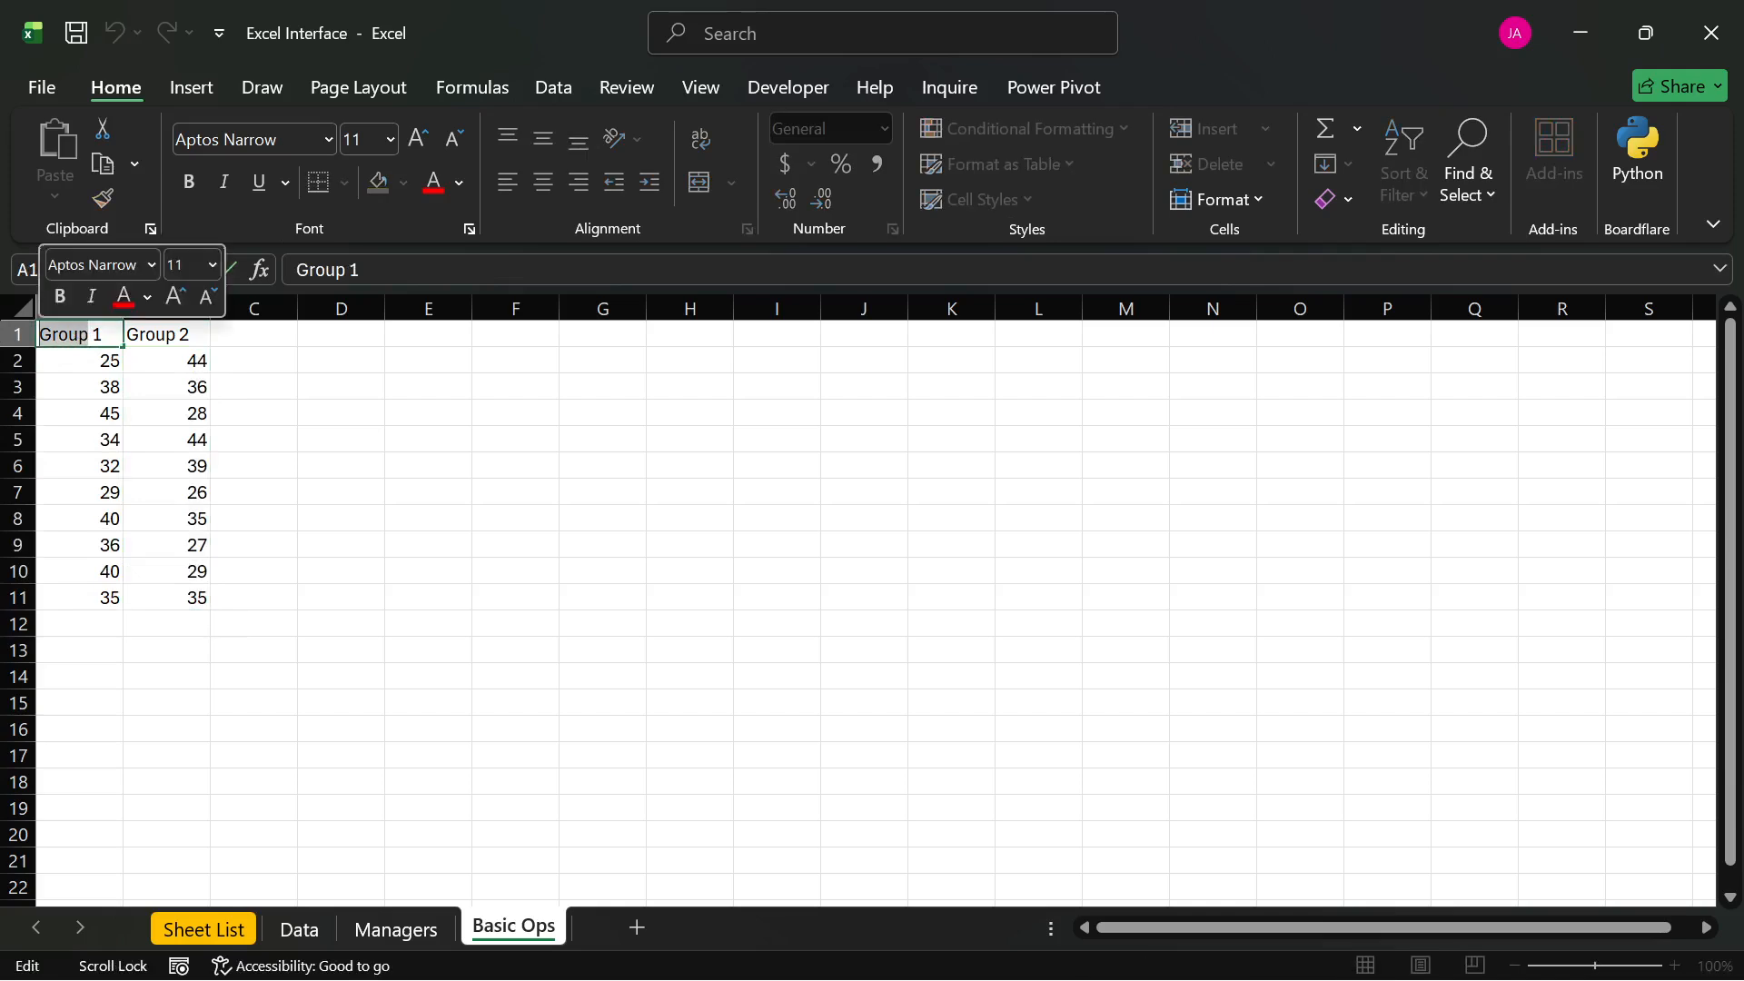
pyautogui.click(536, 536)
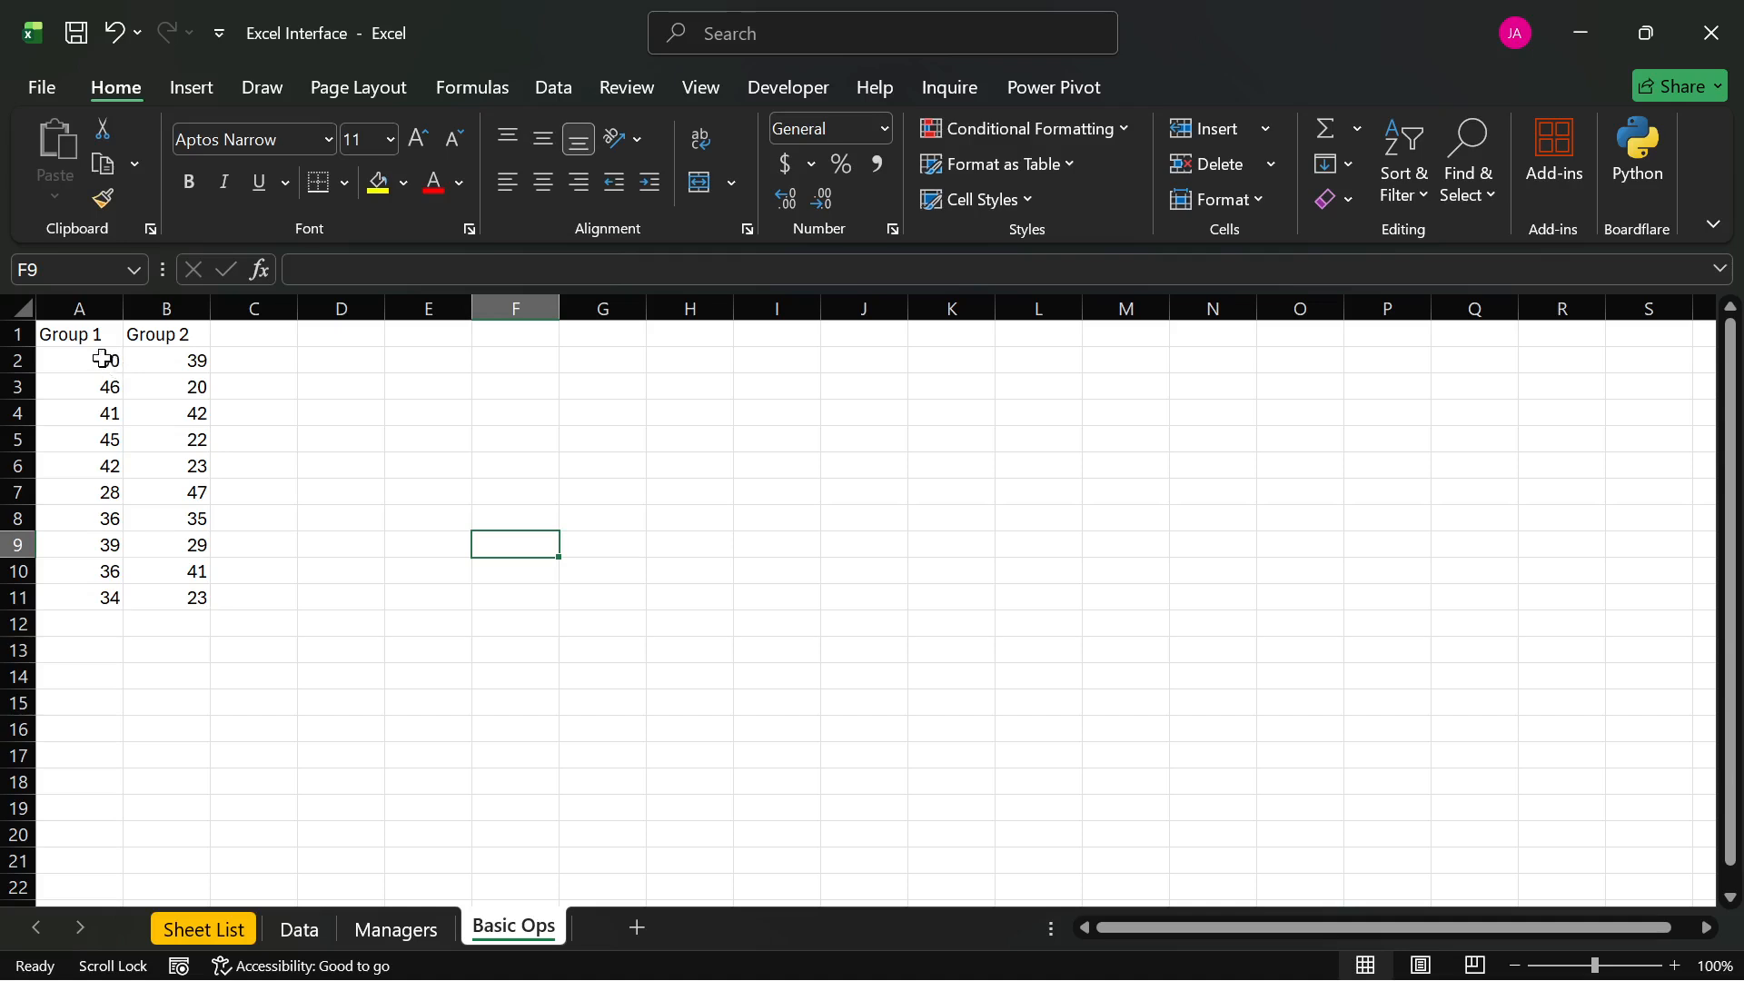
# - Replace the random-number formulas in A2:B11 with static values by copying and pasting them in place as Values
pyautogui.moveTo(103, 360); pyautogui.dragTo(184, 599)
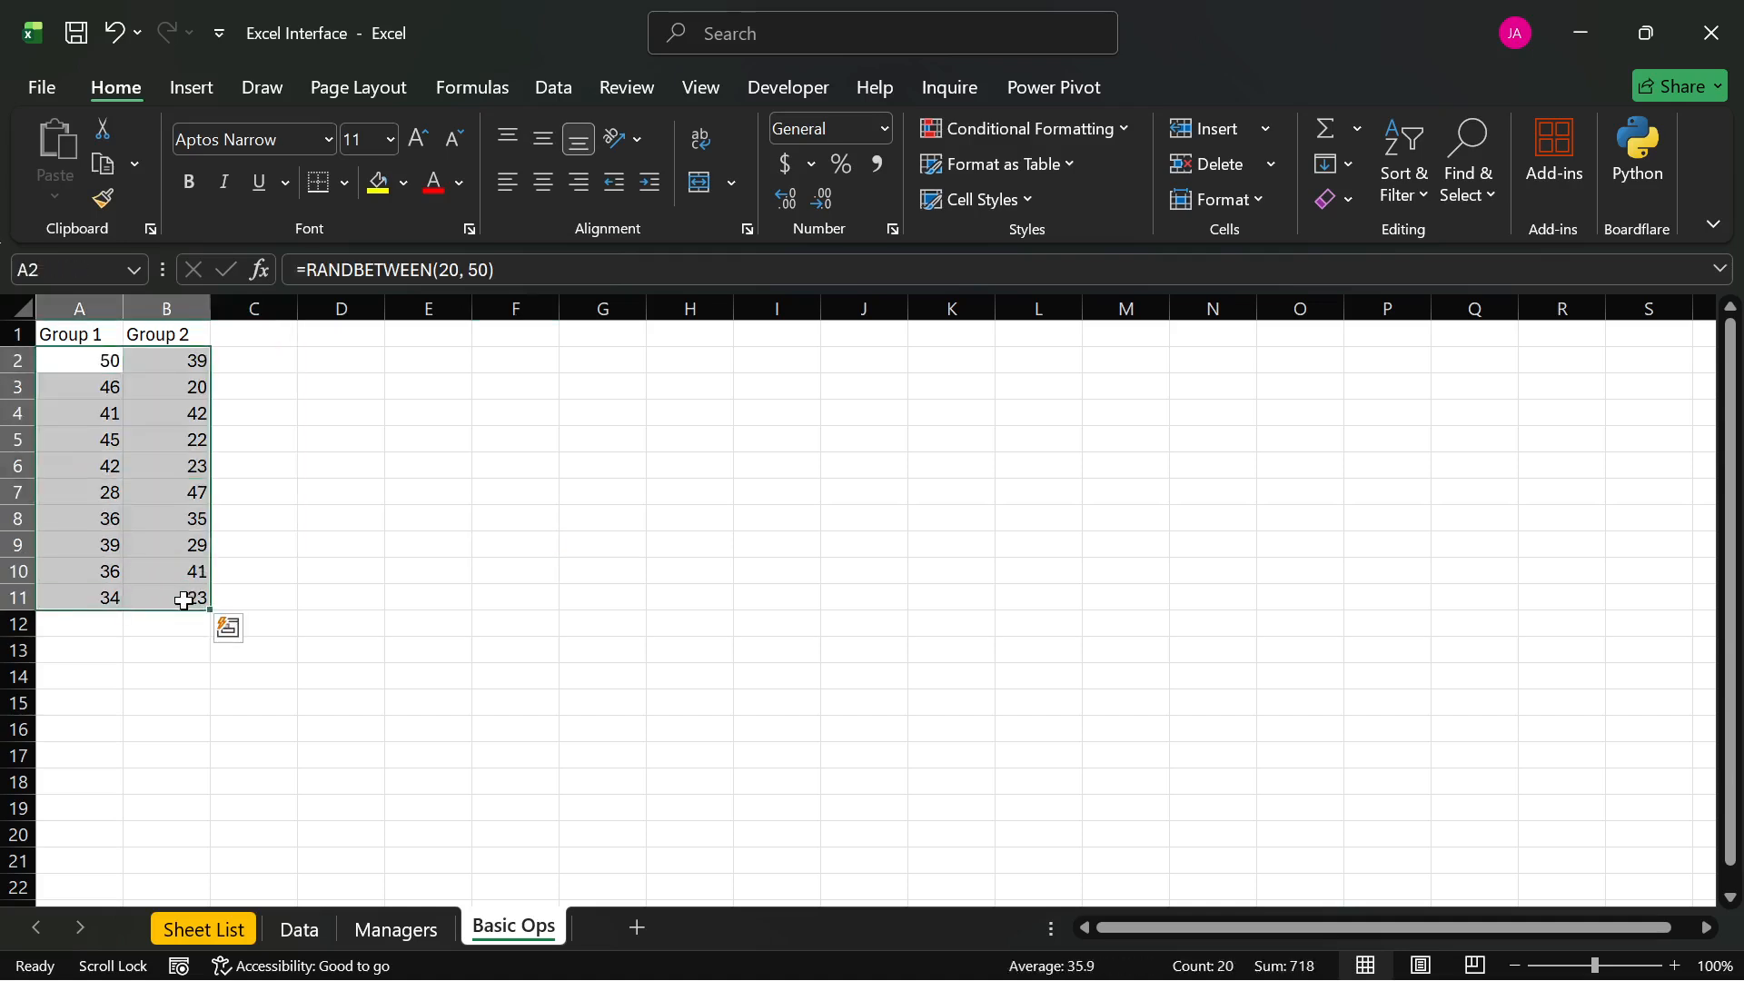
pyautogui.hotkey('ctrl', 'c')
pyautogui.hotkey('ctrl', 'alt', 'v')
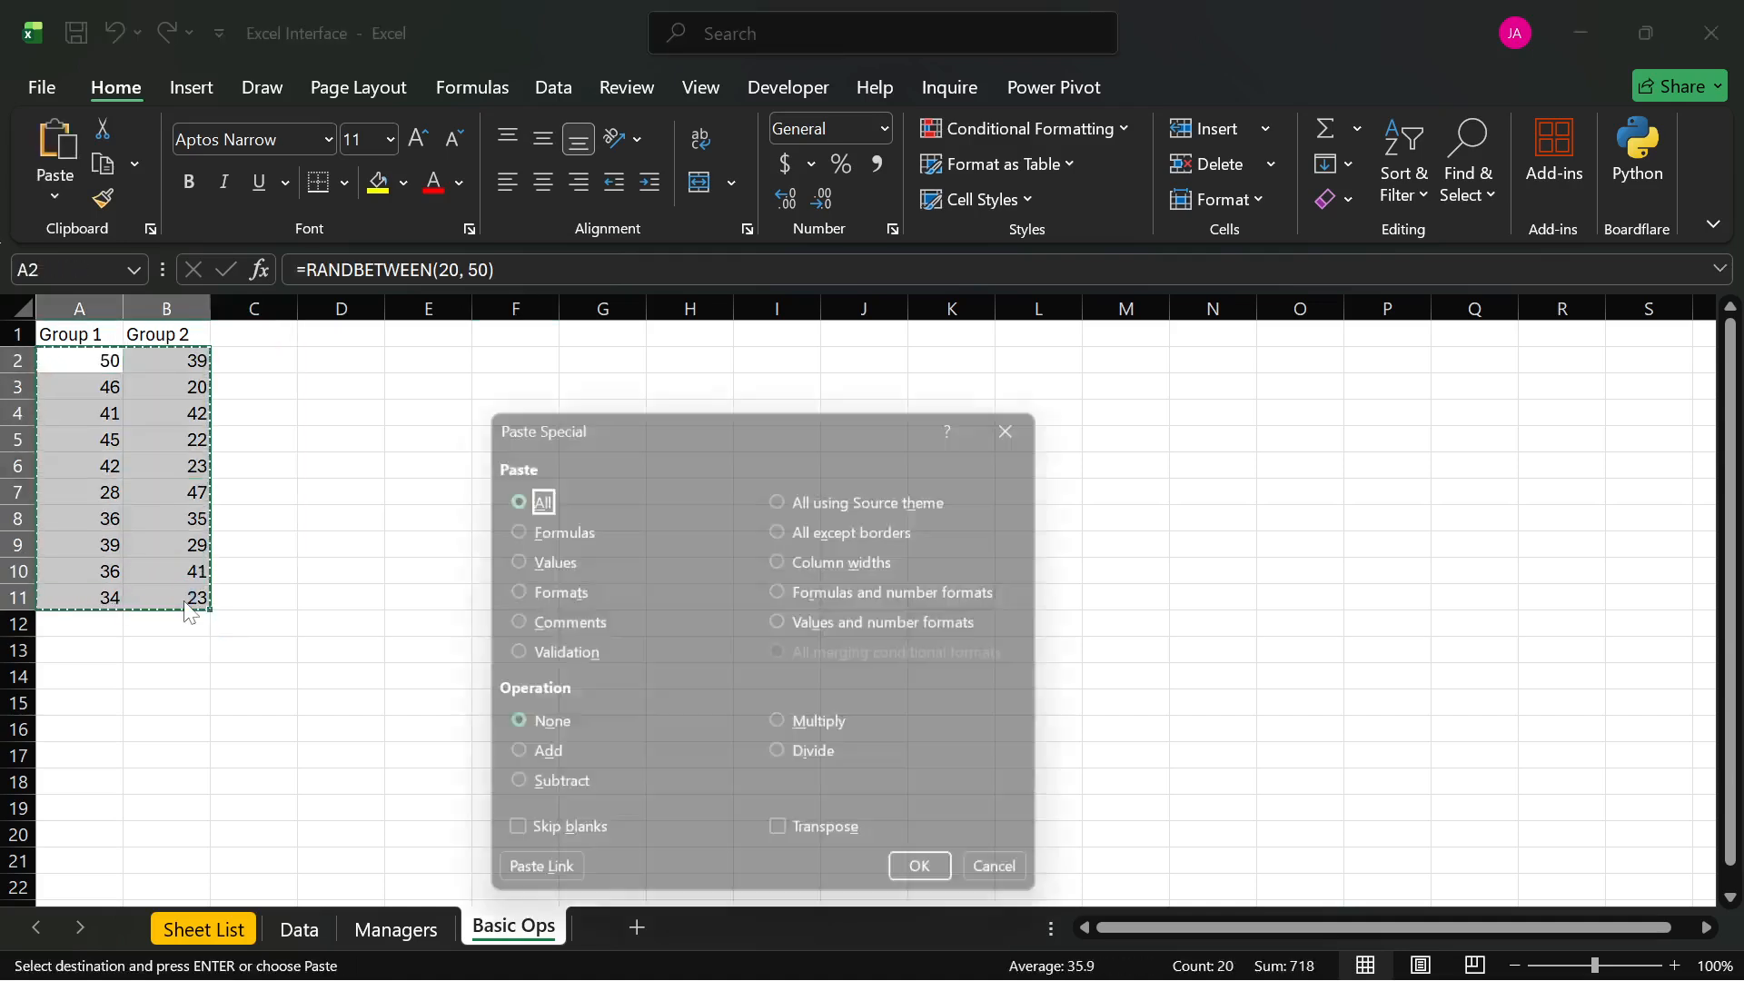
pyautogui.press('Down')
pyautogui.press('Down')
pyautogui.press('Return')
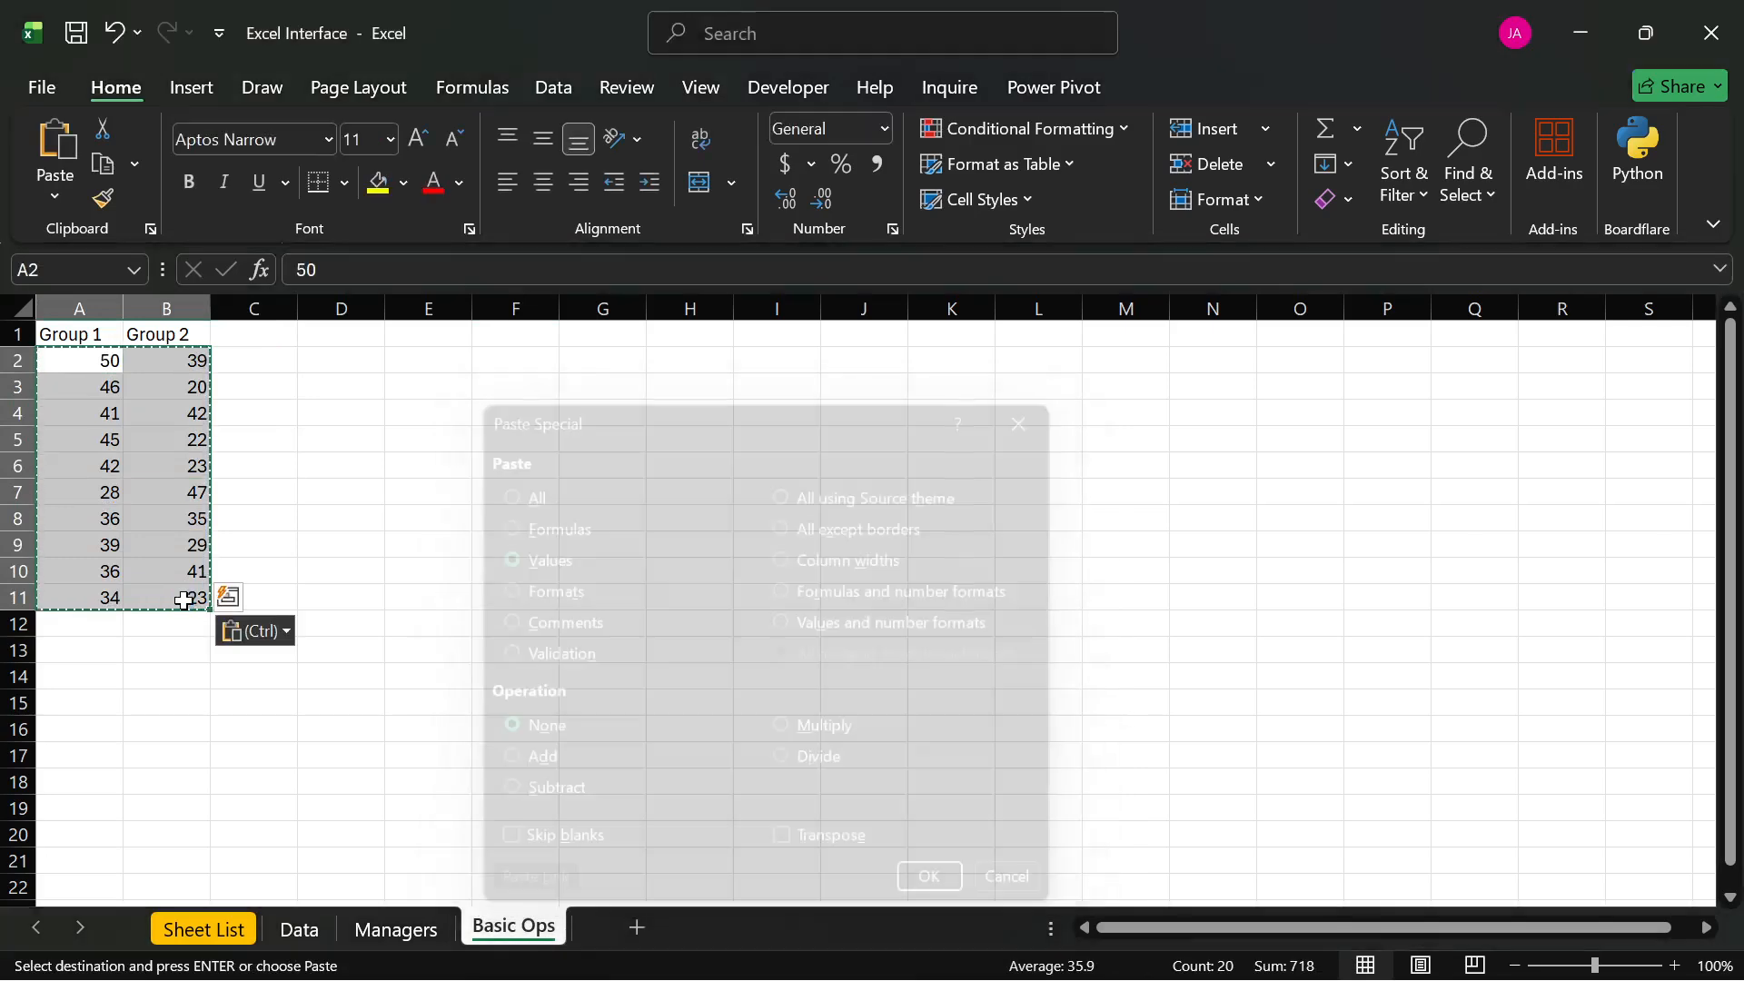
pyautogui.click(80, 359)
pyautogui.click(221, 360)
pyautogui.click(156, 387)
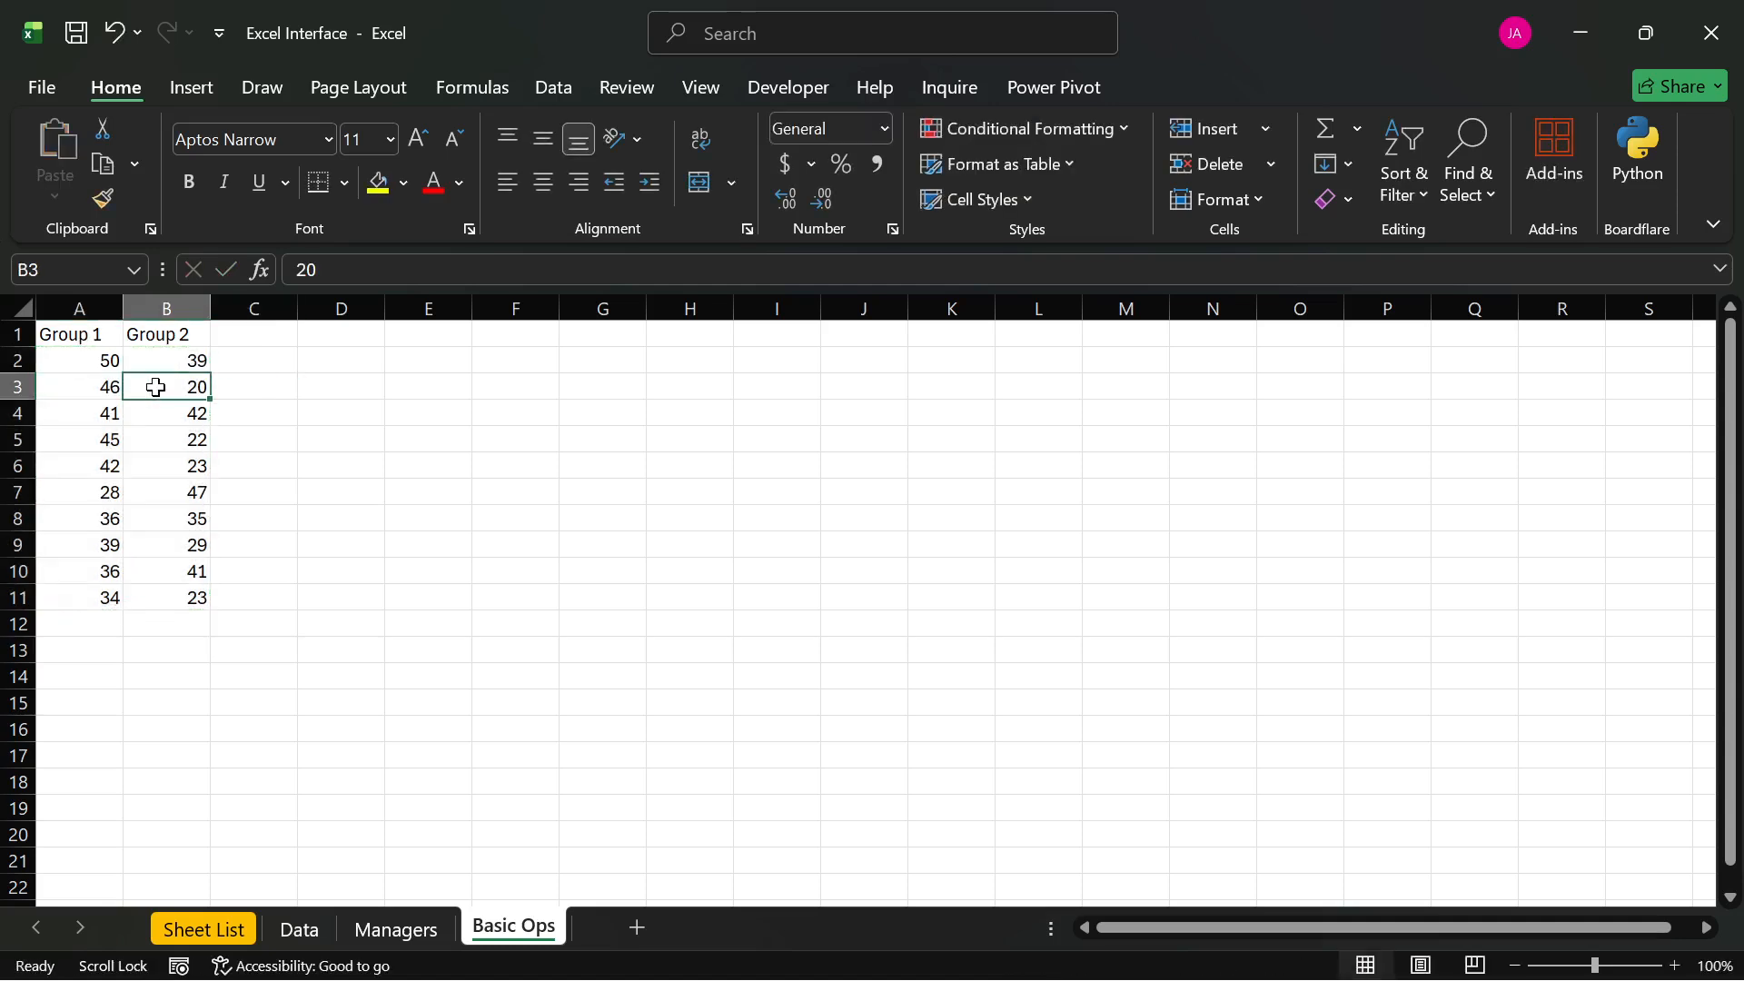
# - Enter the column headers SUM in C1 and PRODUCT in D1
pyautogui.click(240, 340)
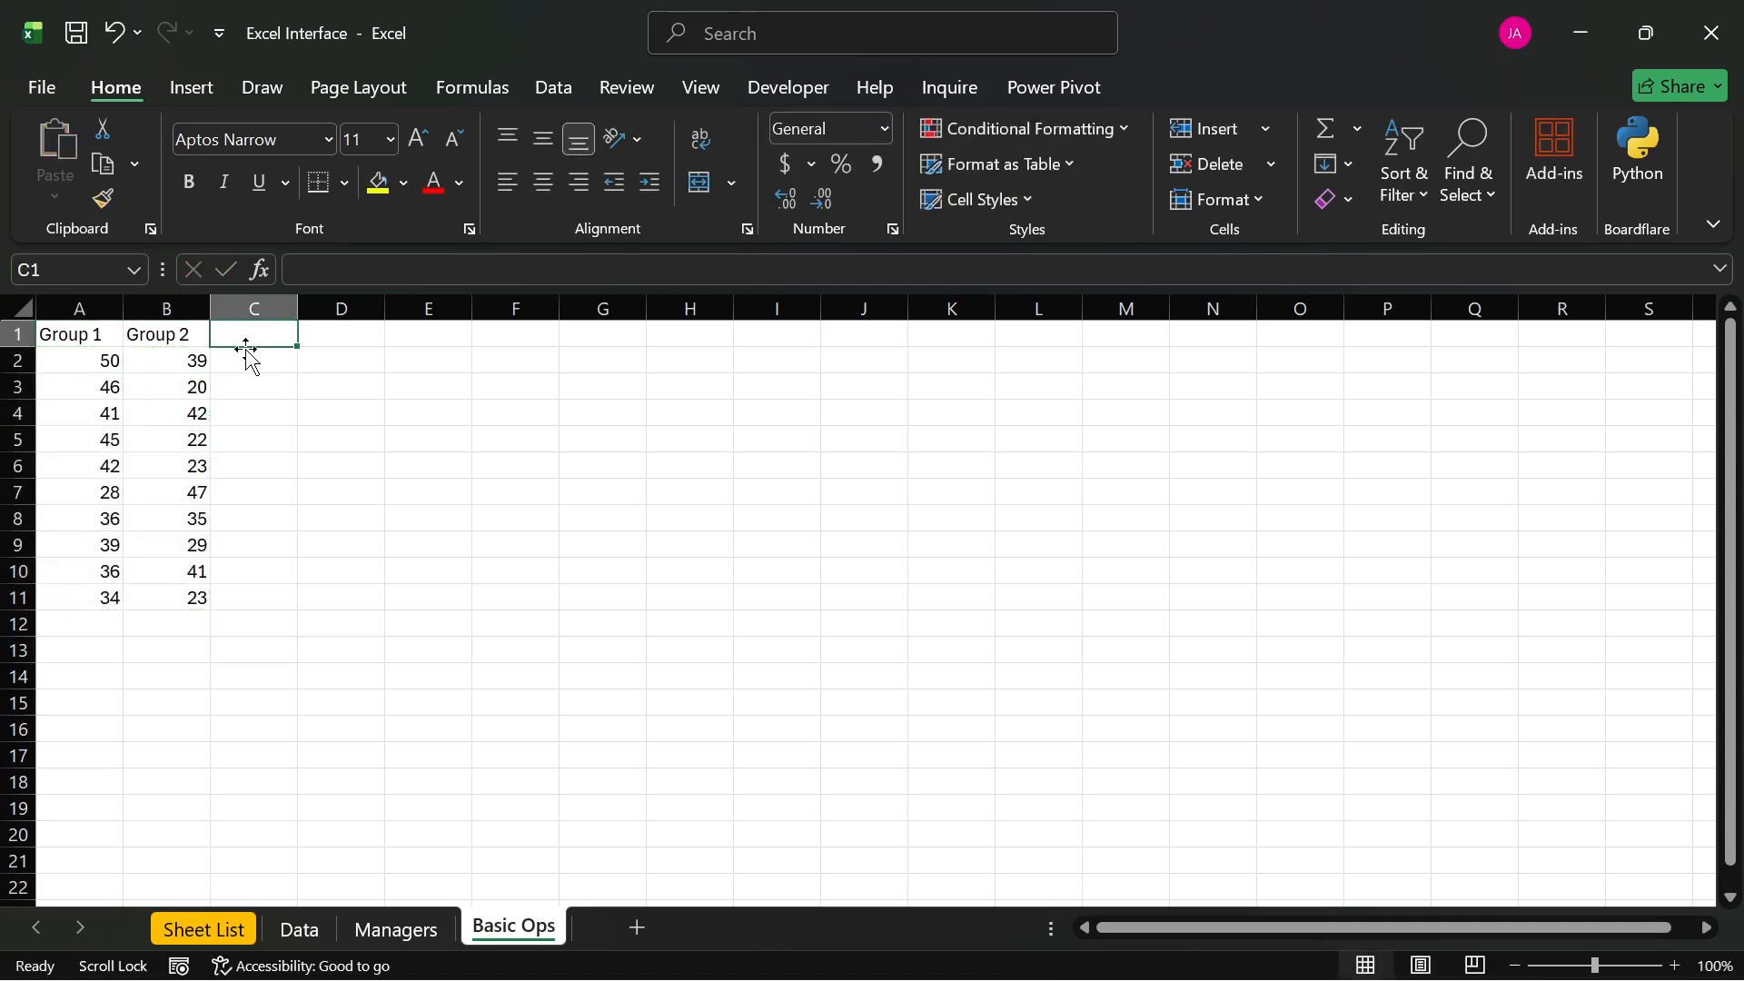
pyautogui.write('SUM')
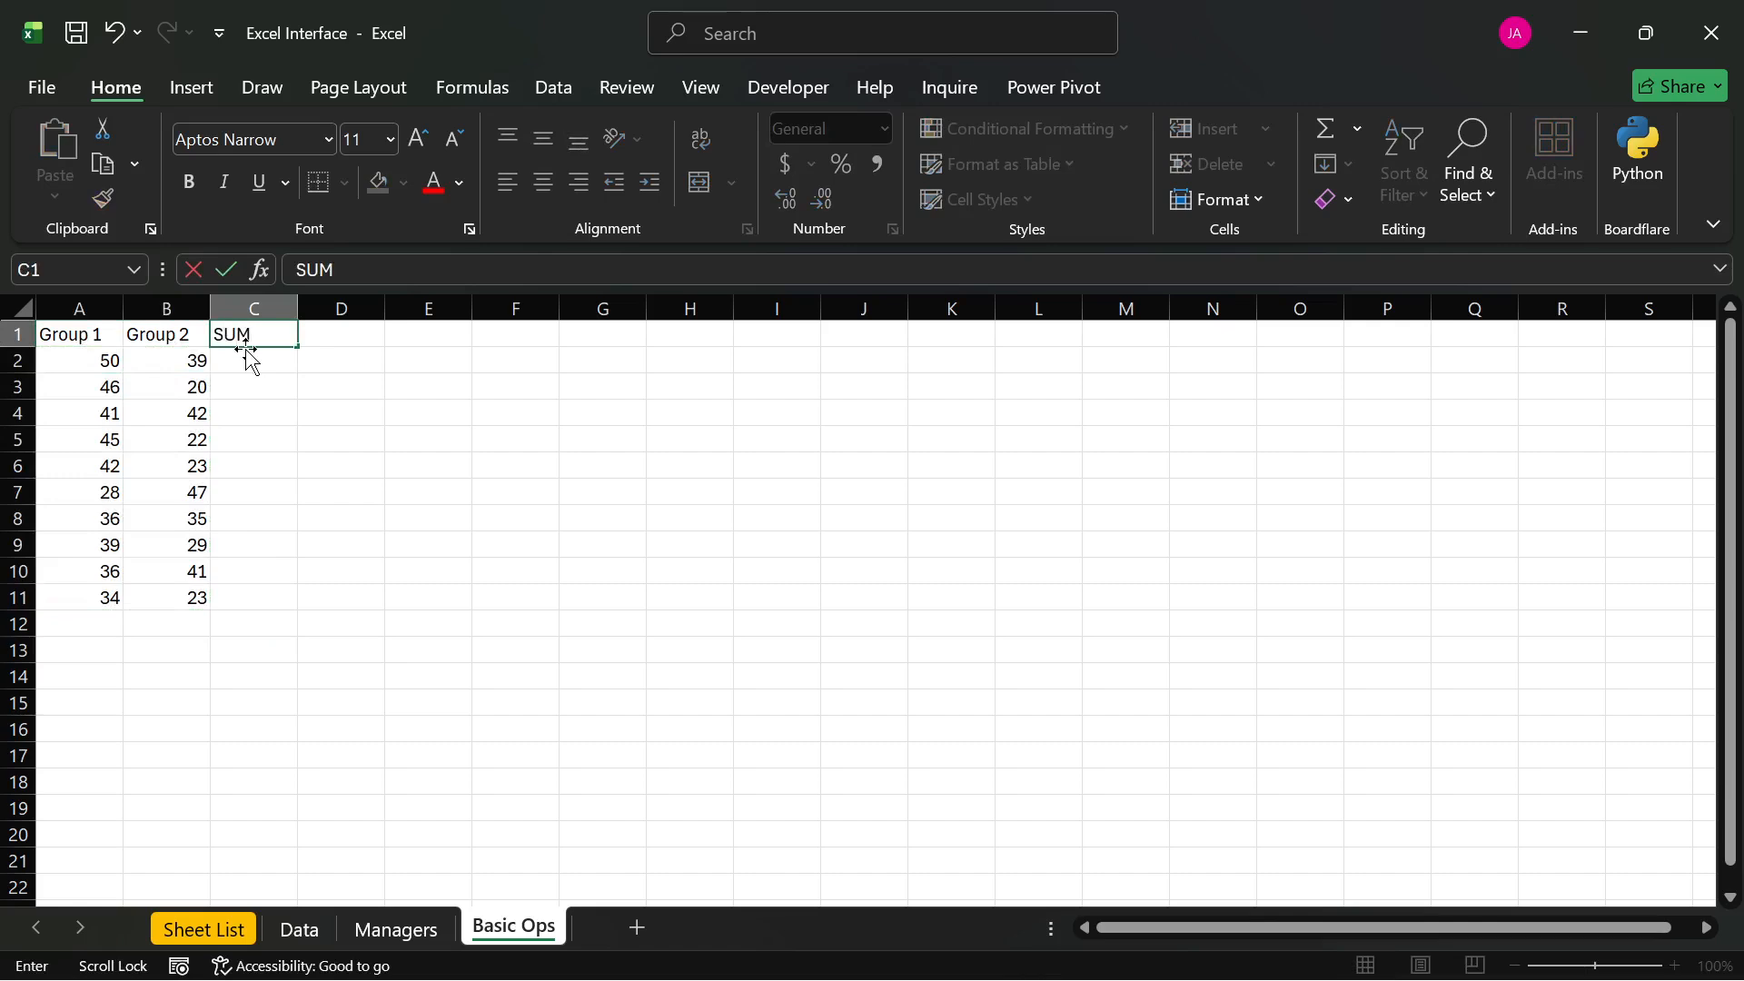
pyautogui.press('Tab')
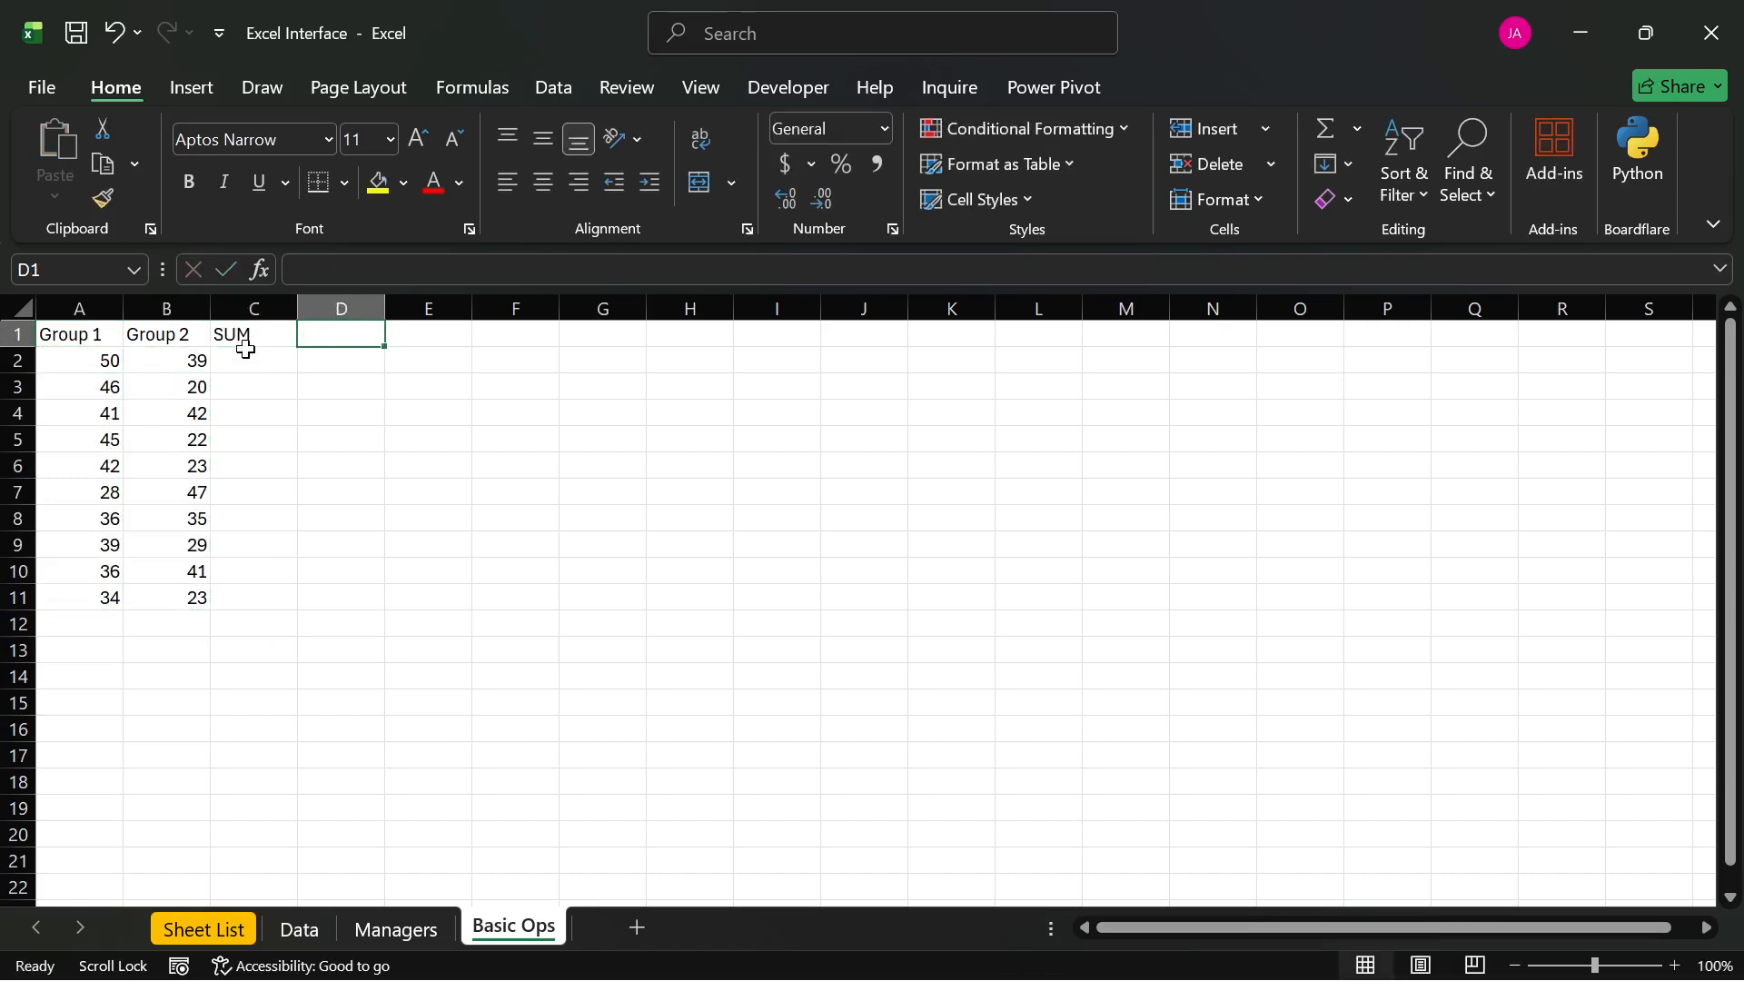
pyautogui.write('PR')
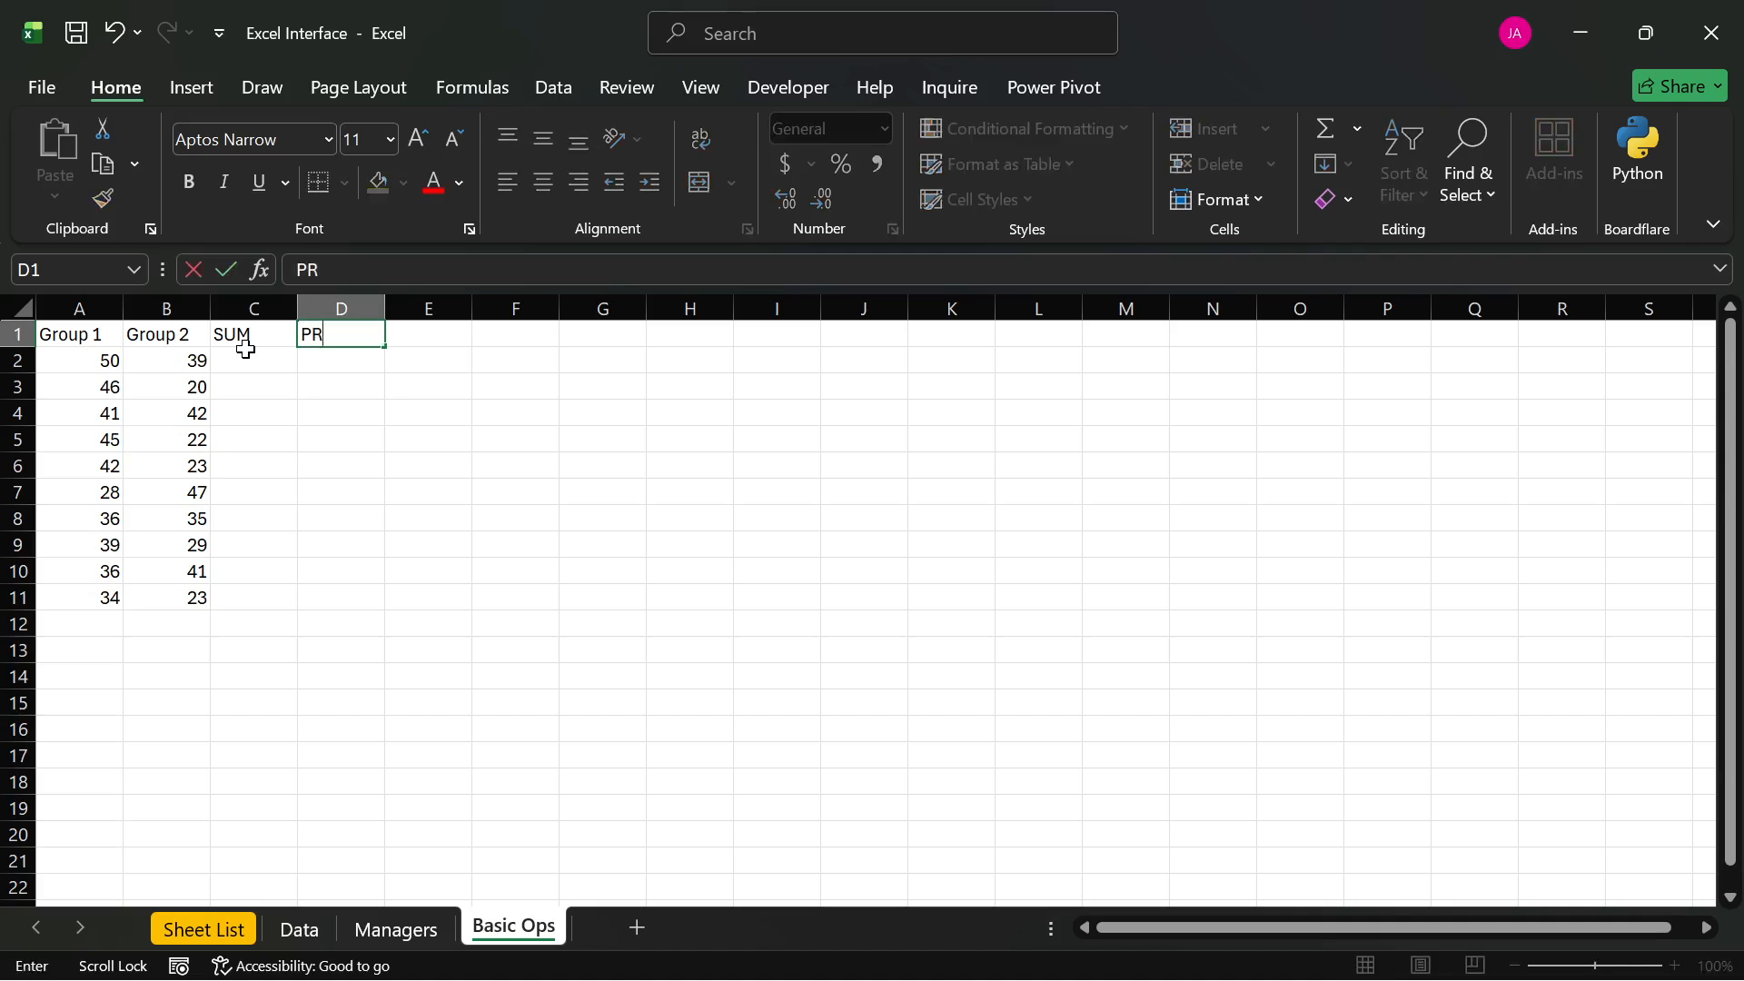
pyautogui.write('ODUCT')
pyautogui.press('Tab')
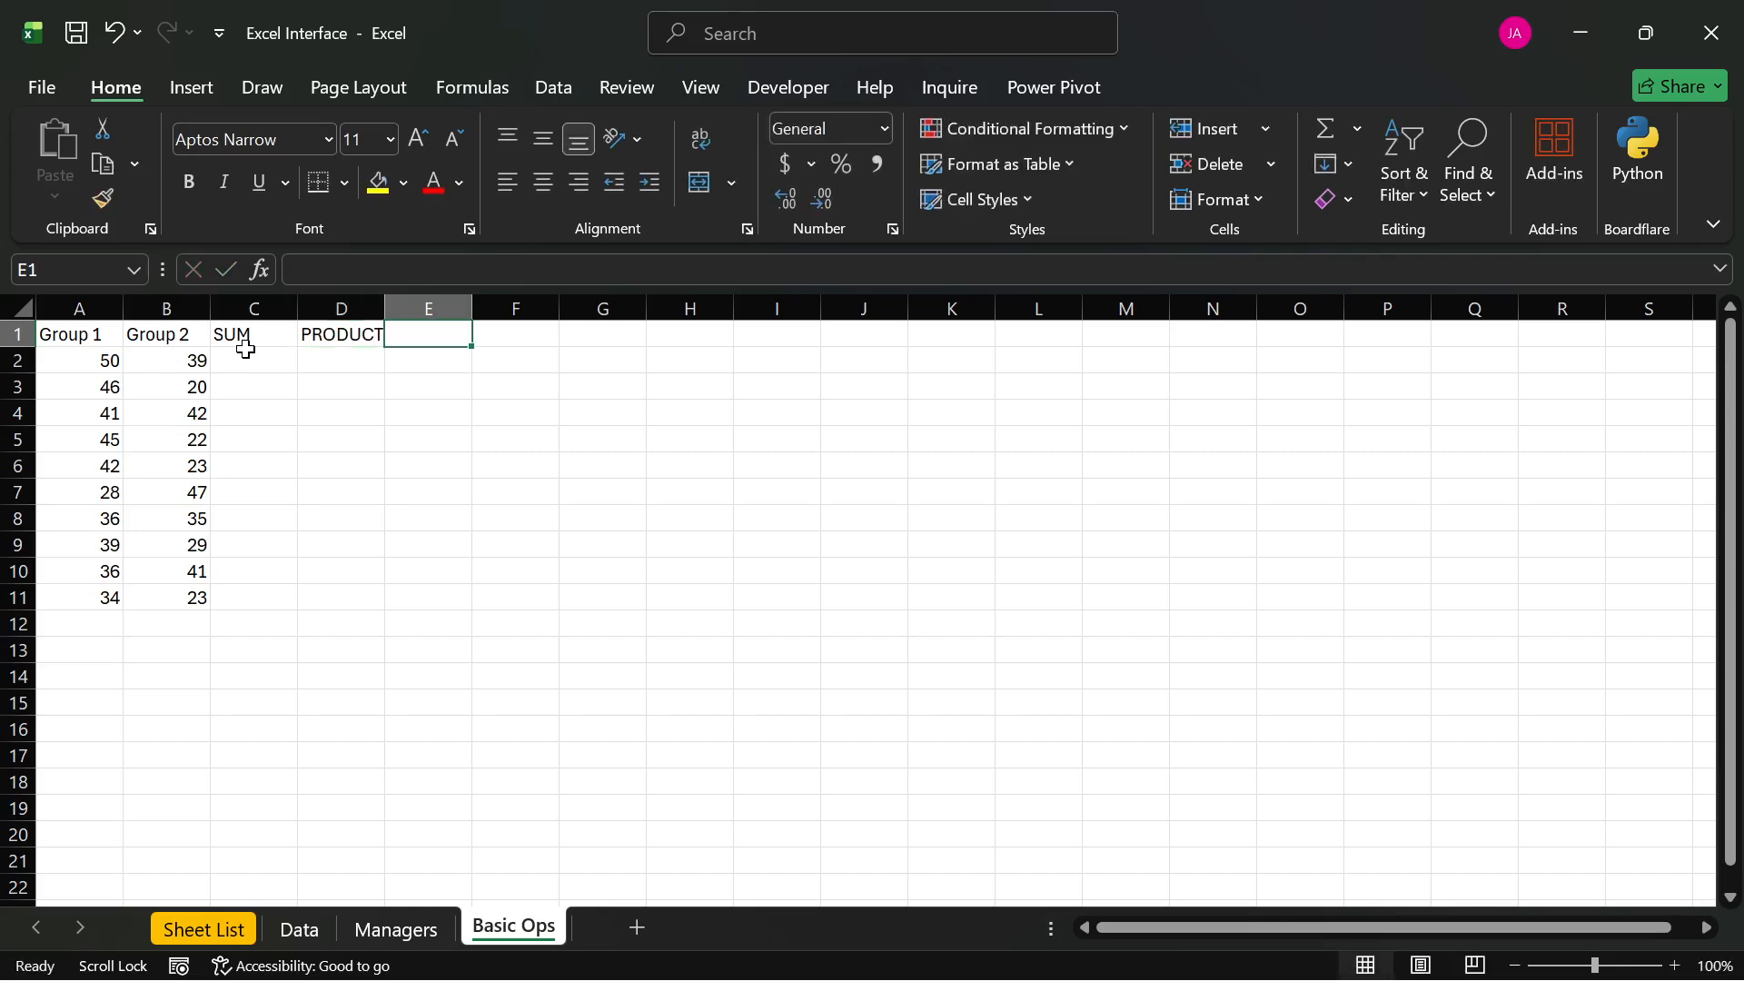
# - Enter the column header DIFFERENCE in E1 and autofit the widths of columns D and E to their headers
pyautogui.write('diffe')
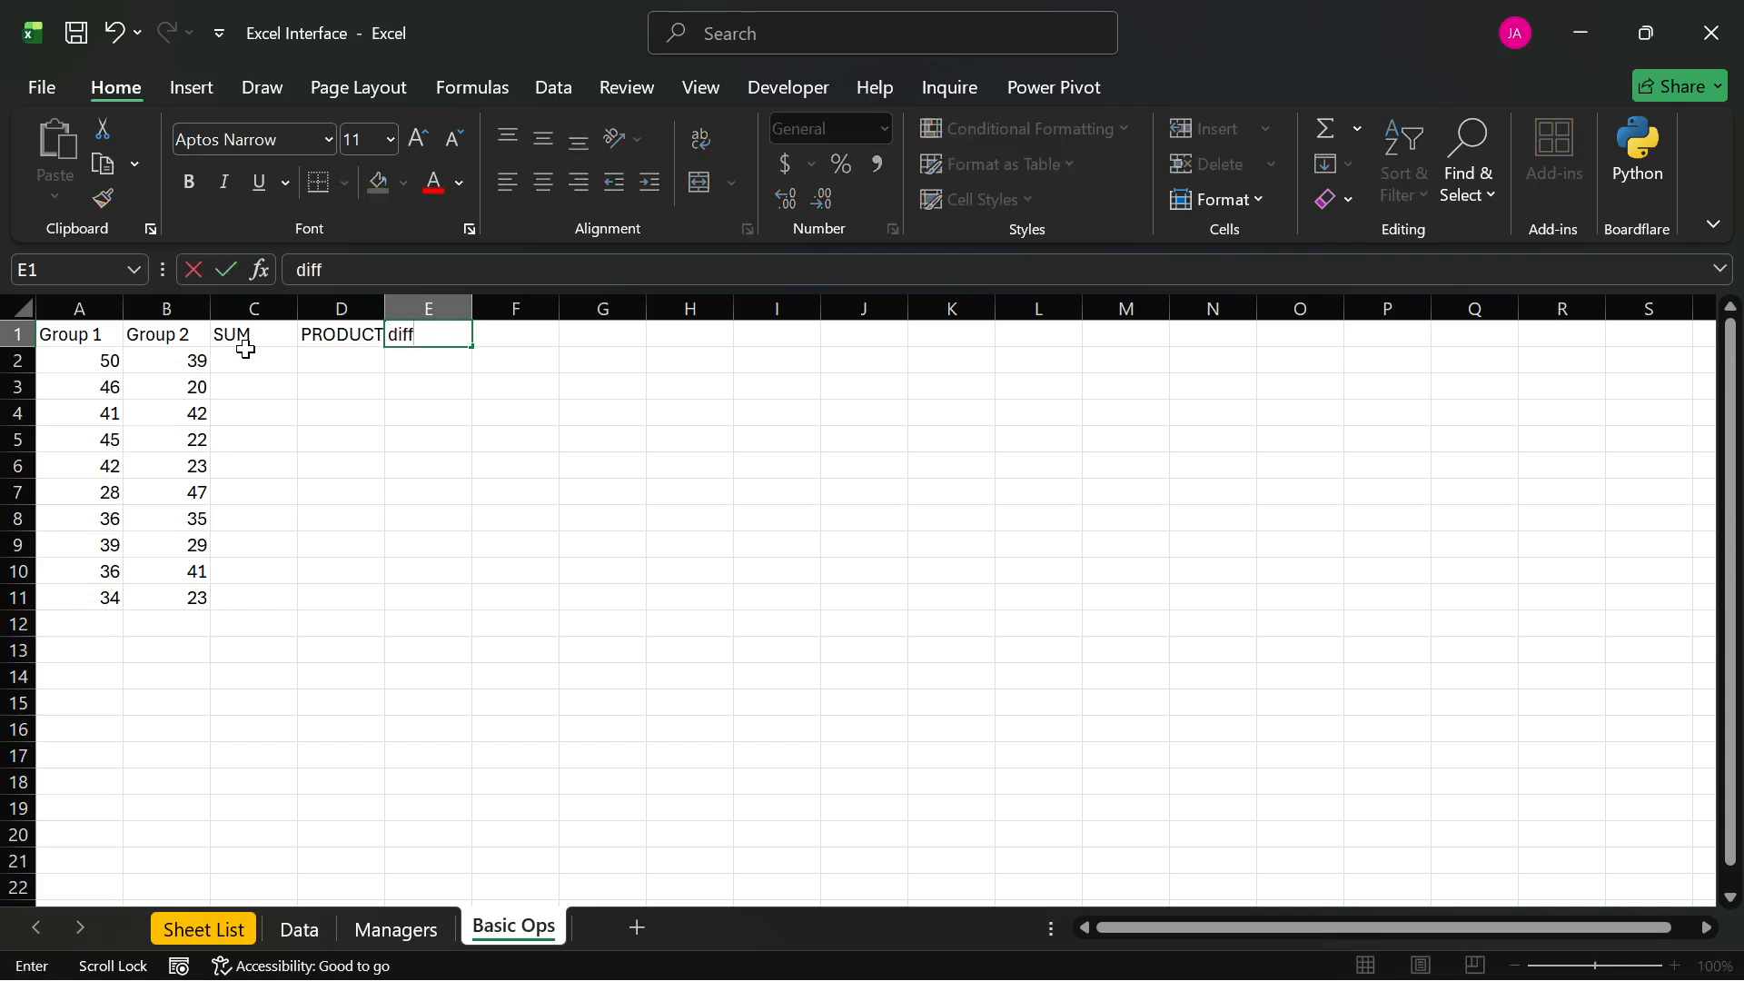
pyautogui.press('BackSpace')
pyautogui.press('BackSpace')
pyautogui.press('BackSpace')
pyautogui.press('BackSpace')
pyautogui.press('BackSpace')
pyautogui.write('DIFFERE')
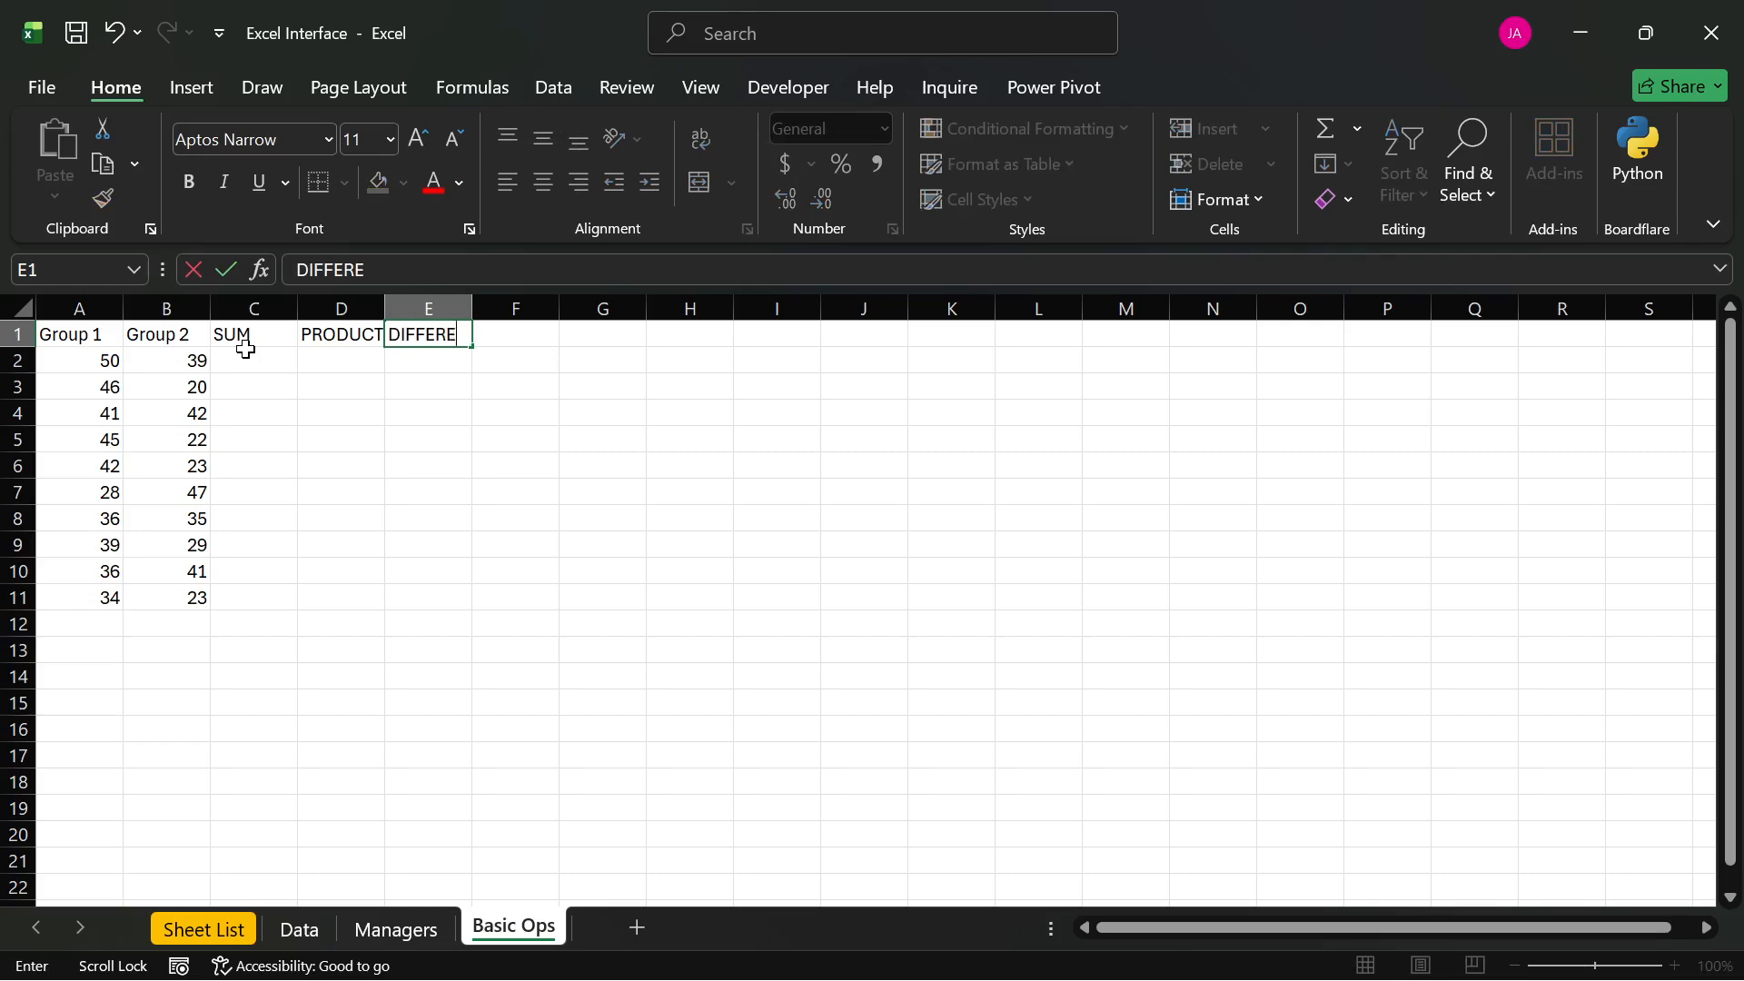
pyautogui.write('NCE')
pyautogui.click(252, 361)
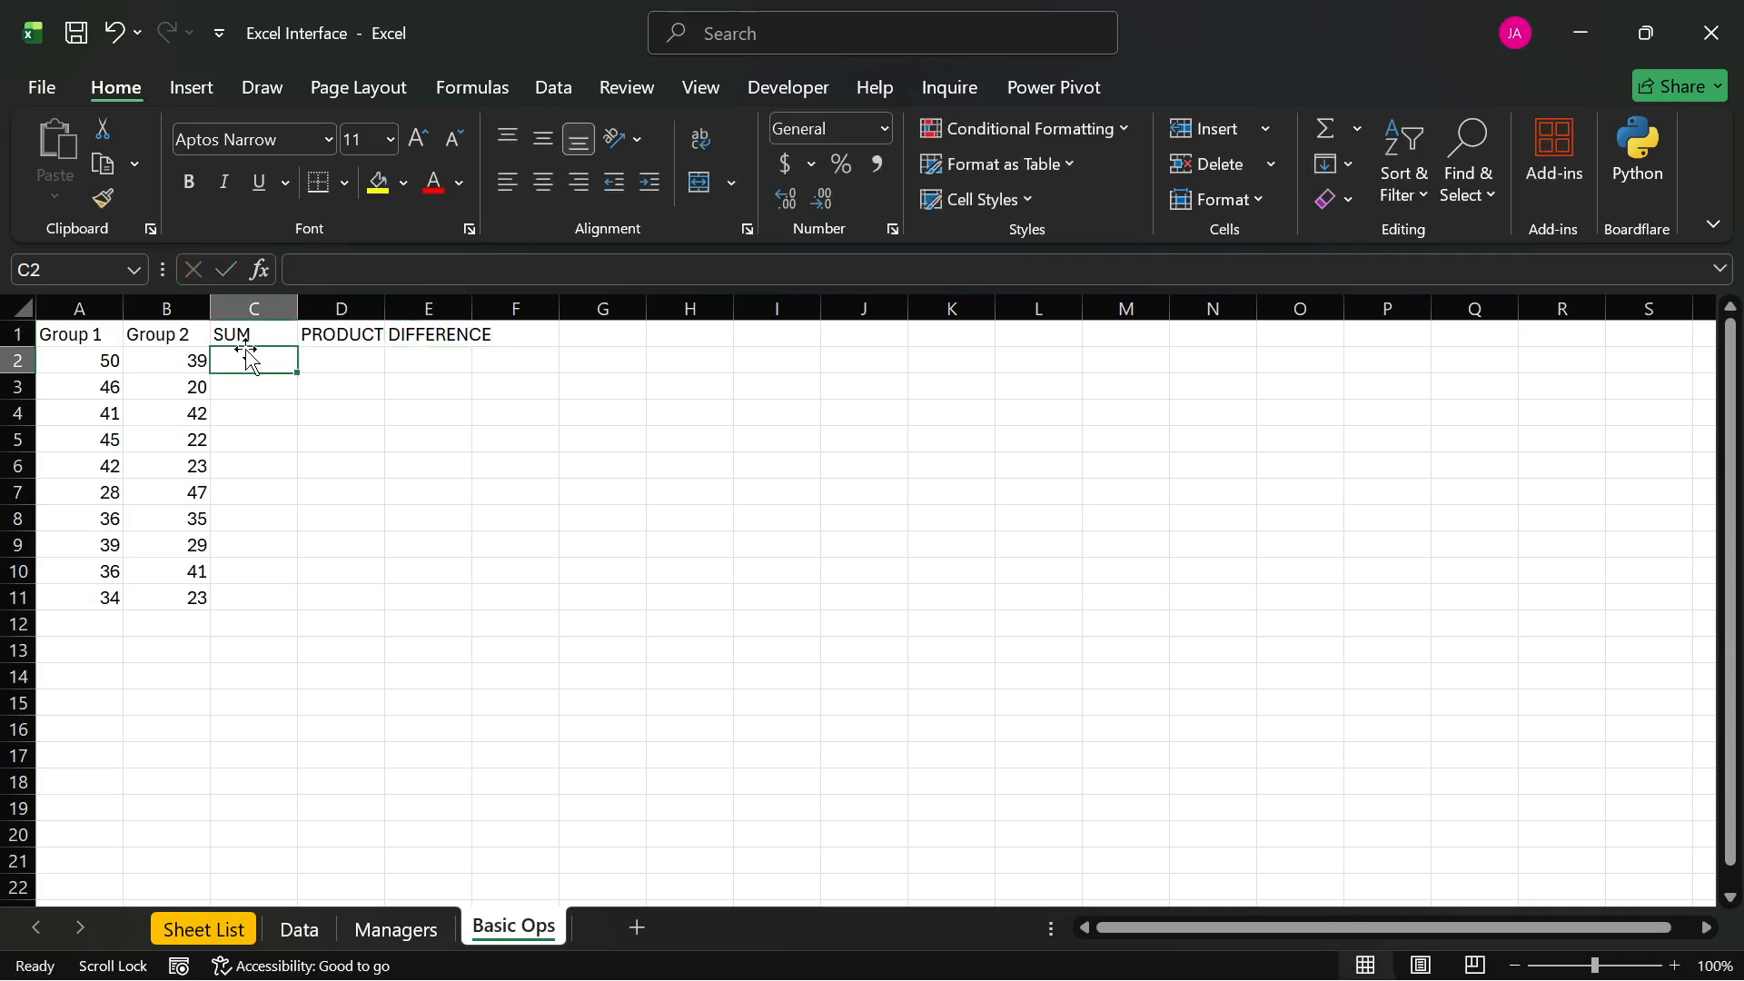
pyautogui.doubleClick(472, 308)
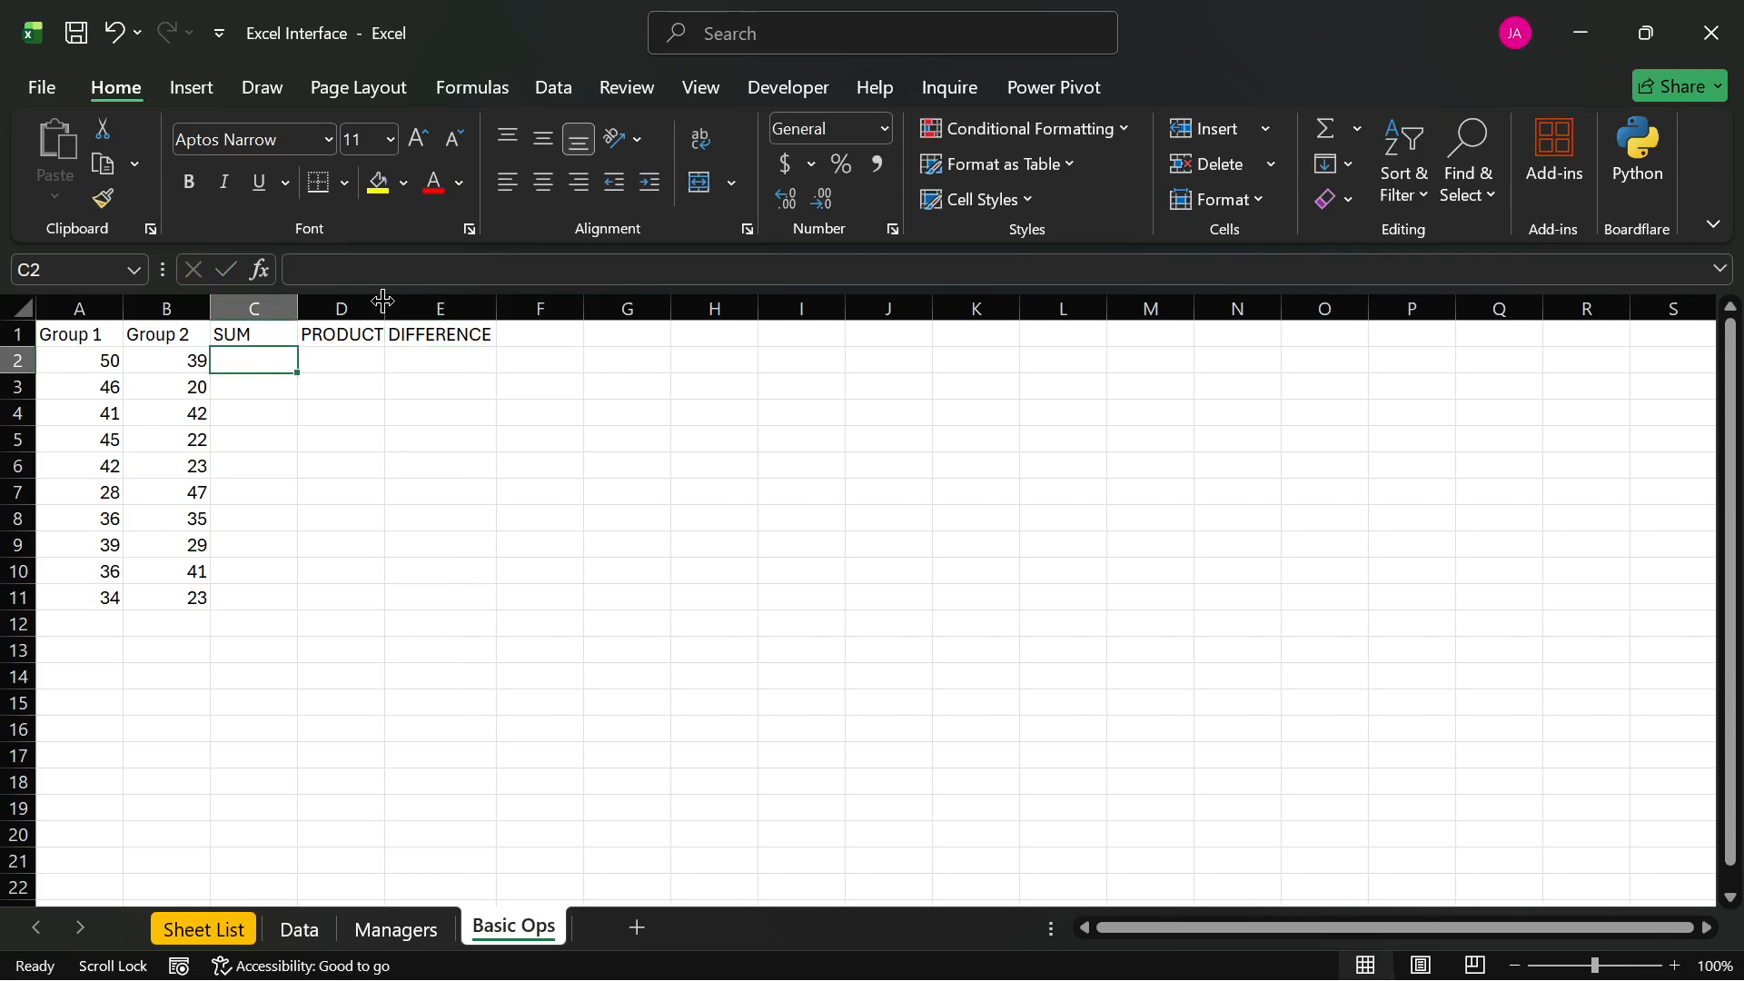
pyautogui.doubleClick(387, 299)
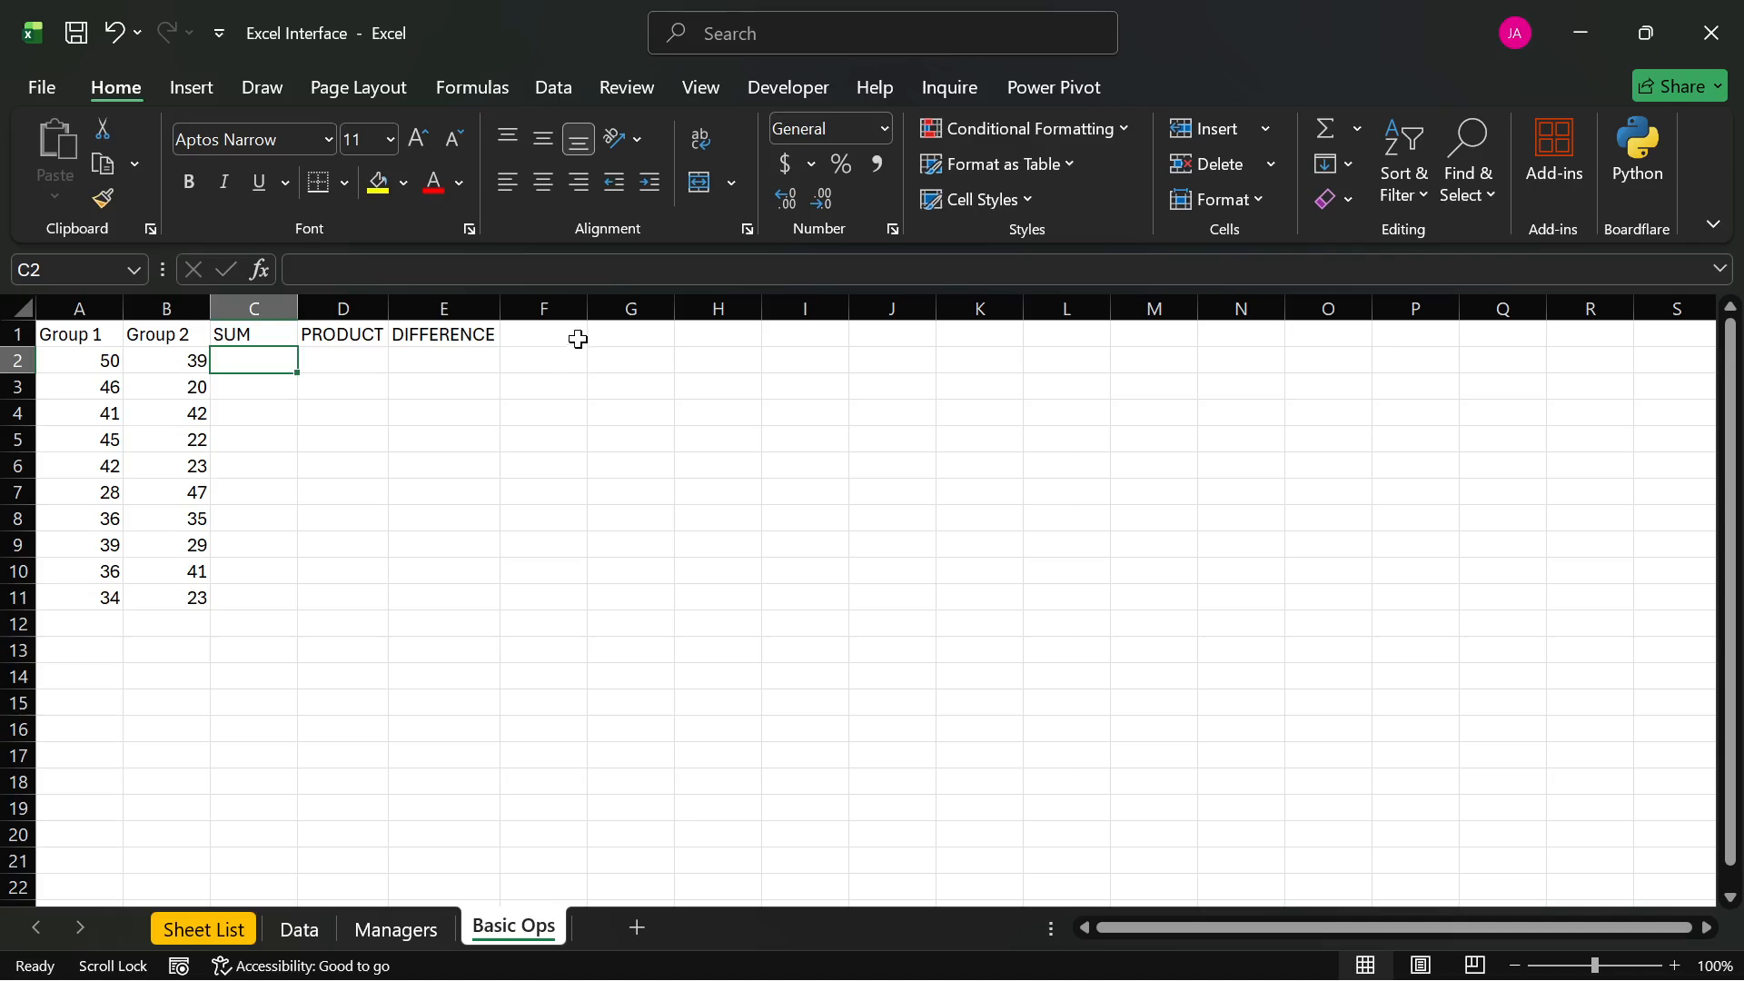
# - Enter the header OTHERS in G1 and the label Average in G2 below it
pyautogui.click(612, 338)
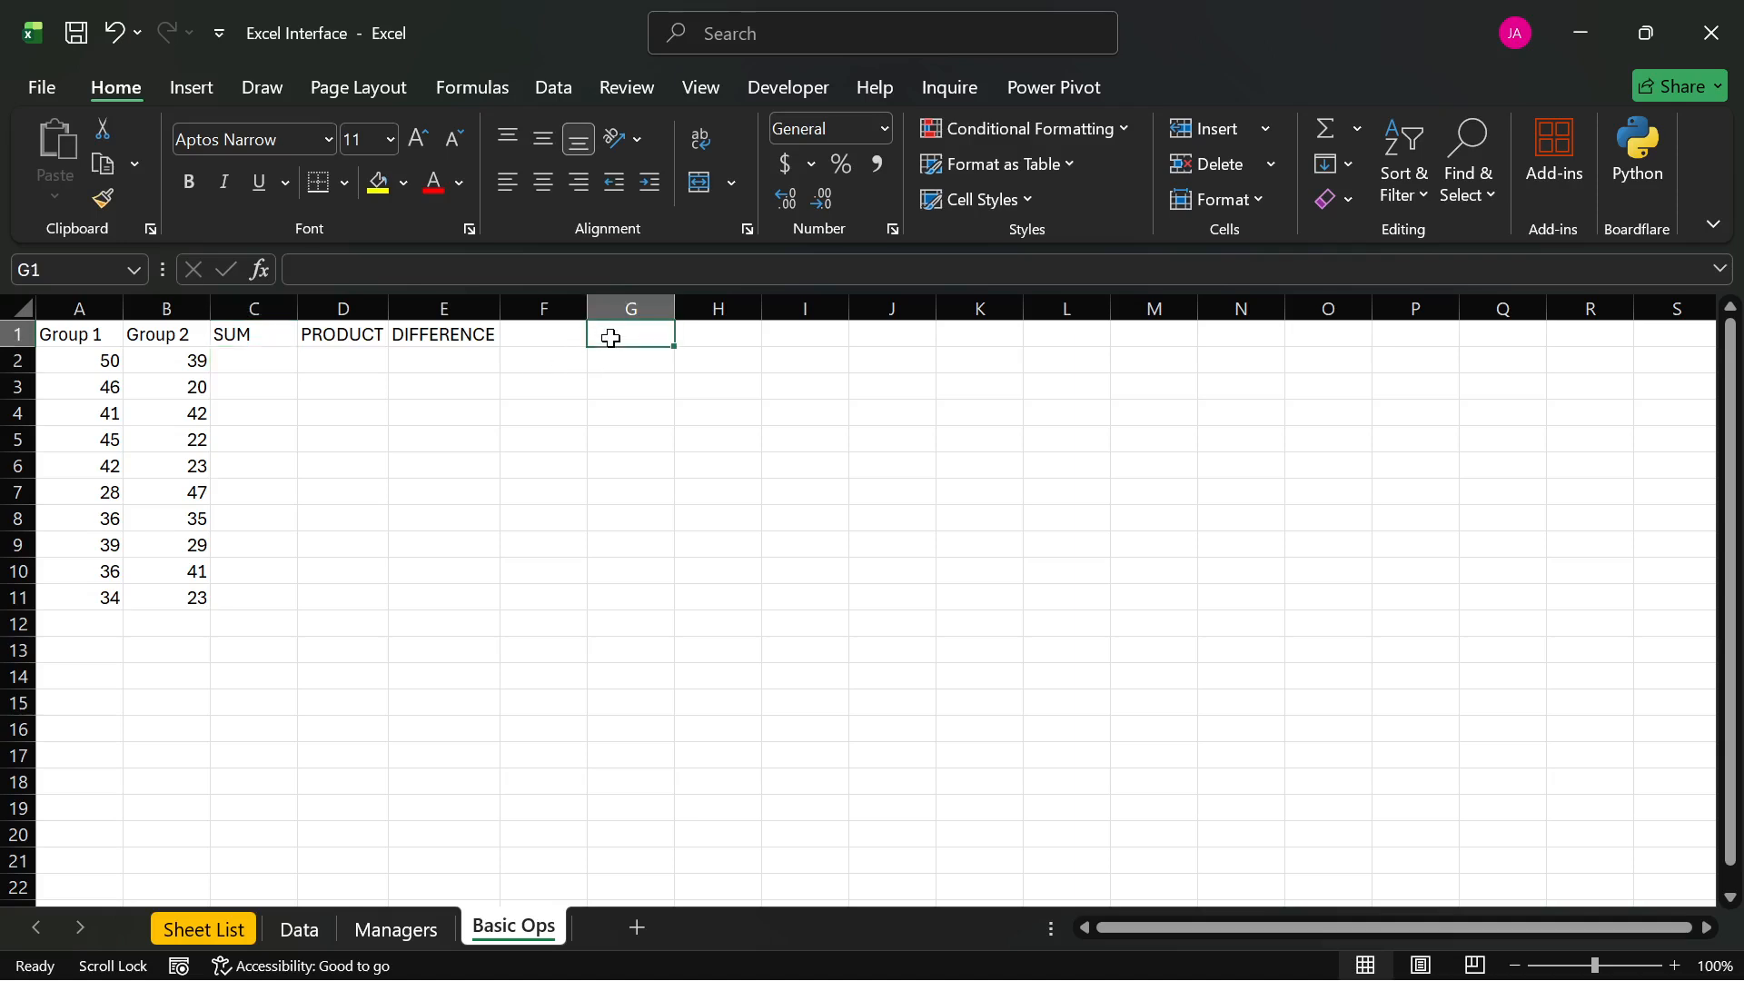
pyautogui.write('OTHER')
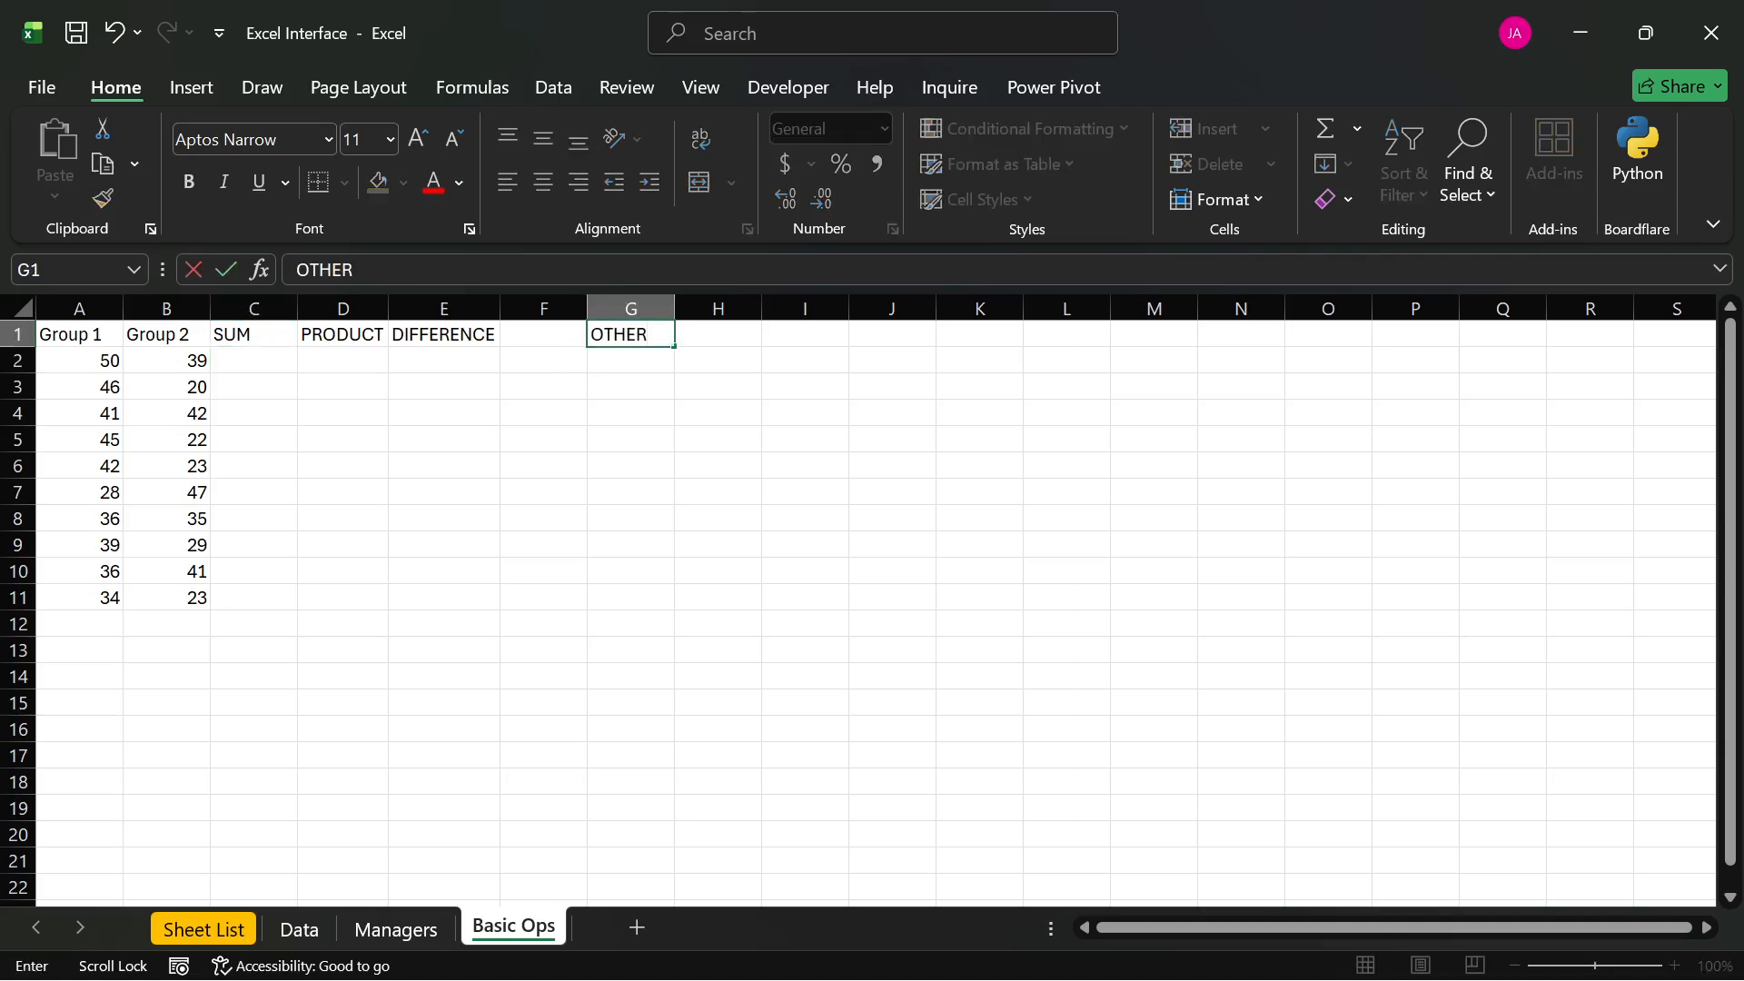
pyautogui.write('S')
pyautogui.press('Return')
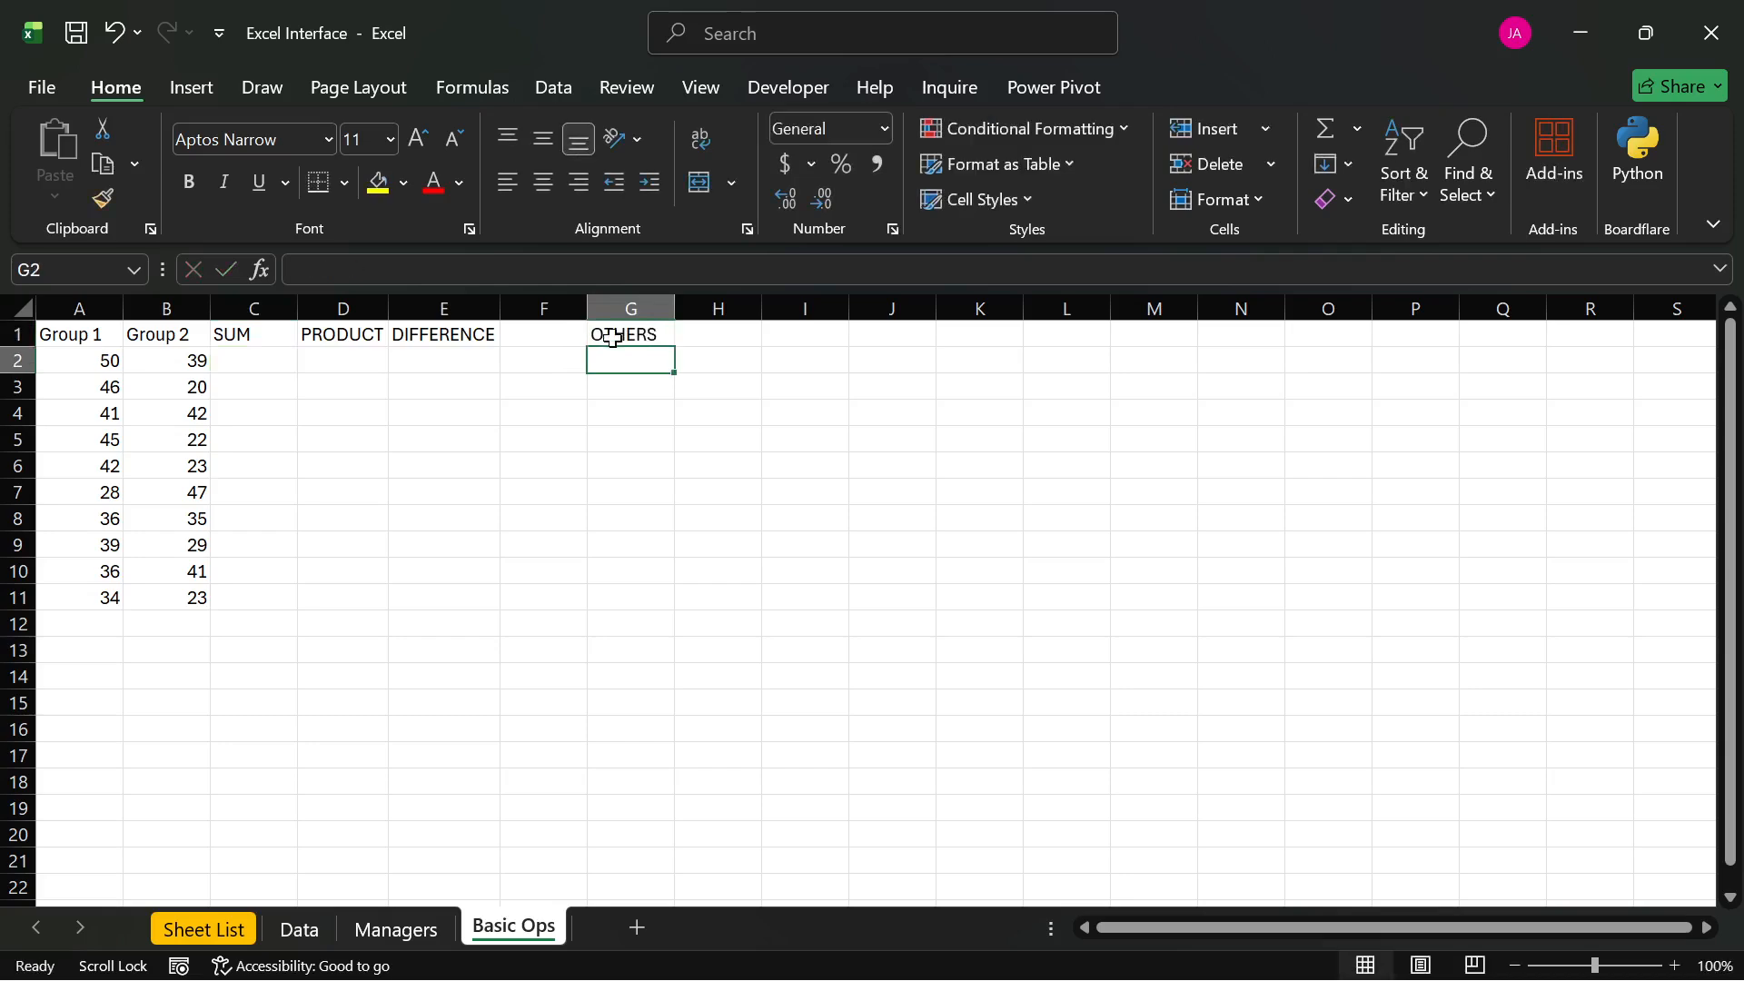
pyautogui.write('Average')
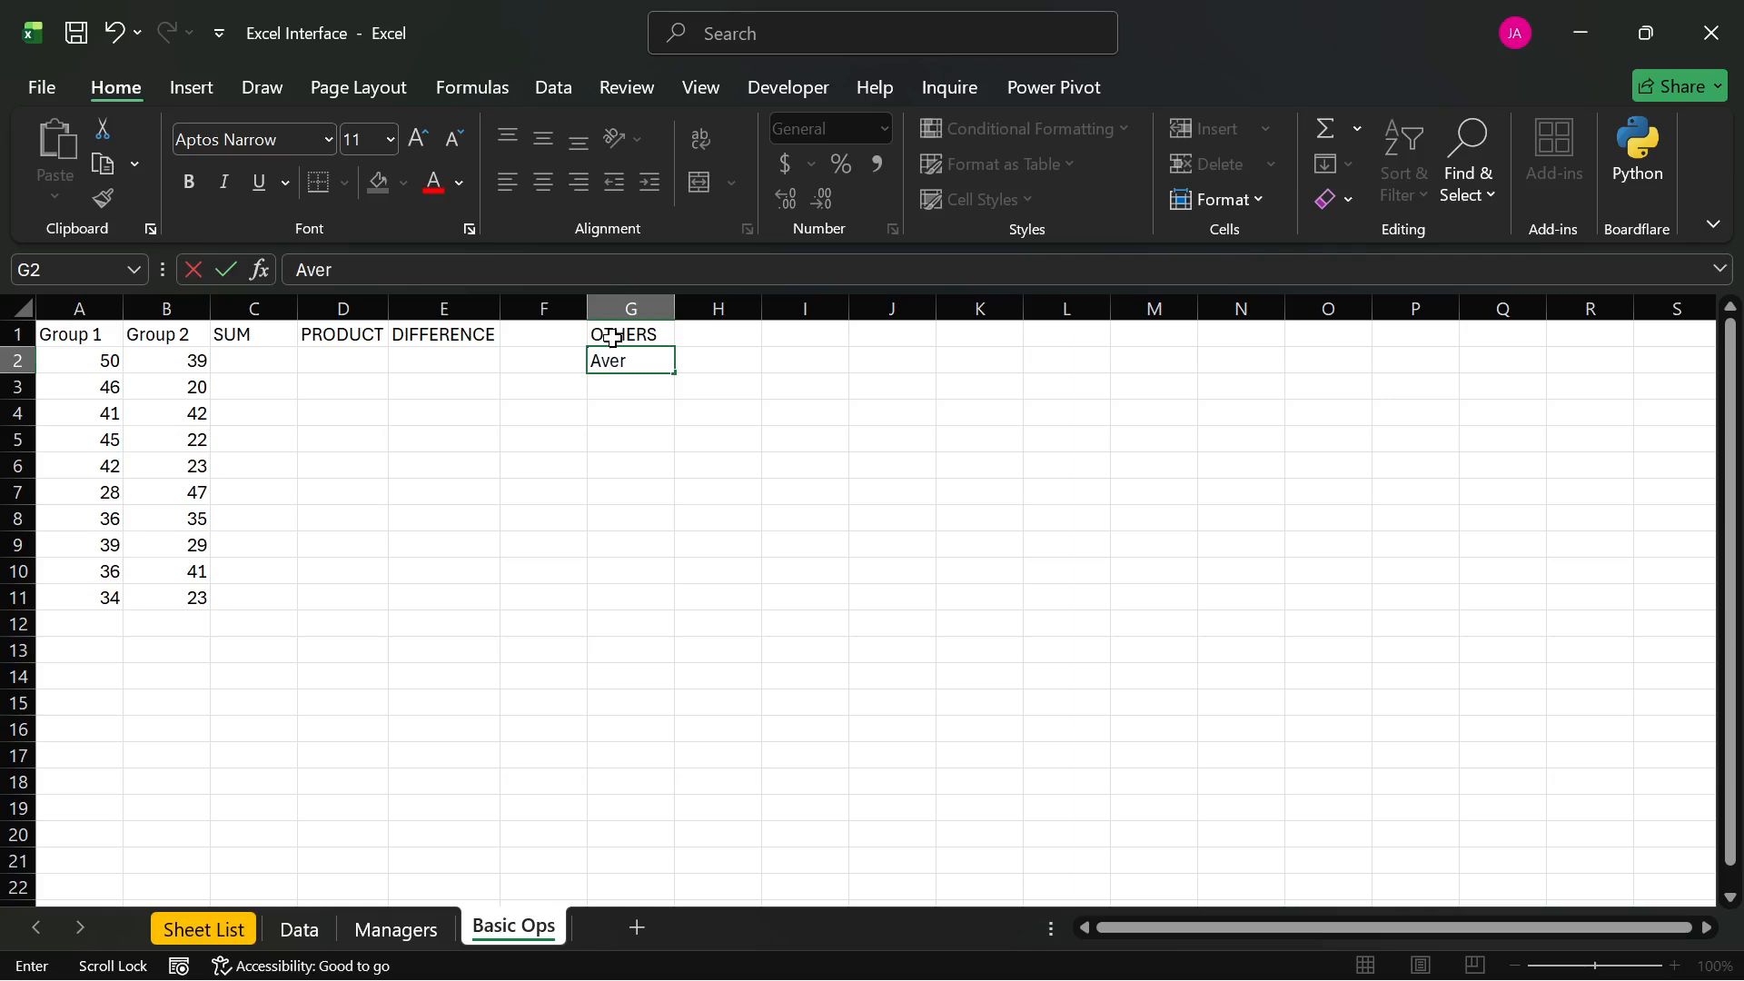
pyautogui.press('Return')
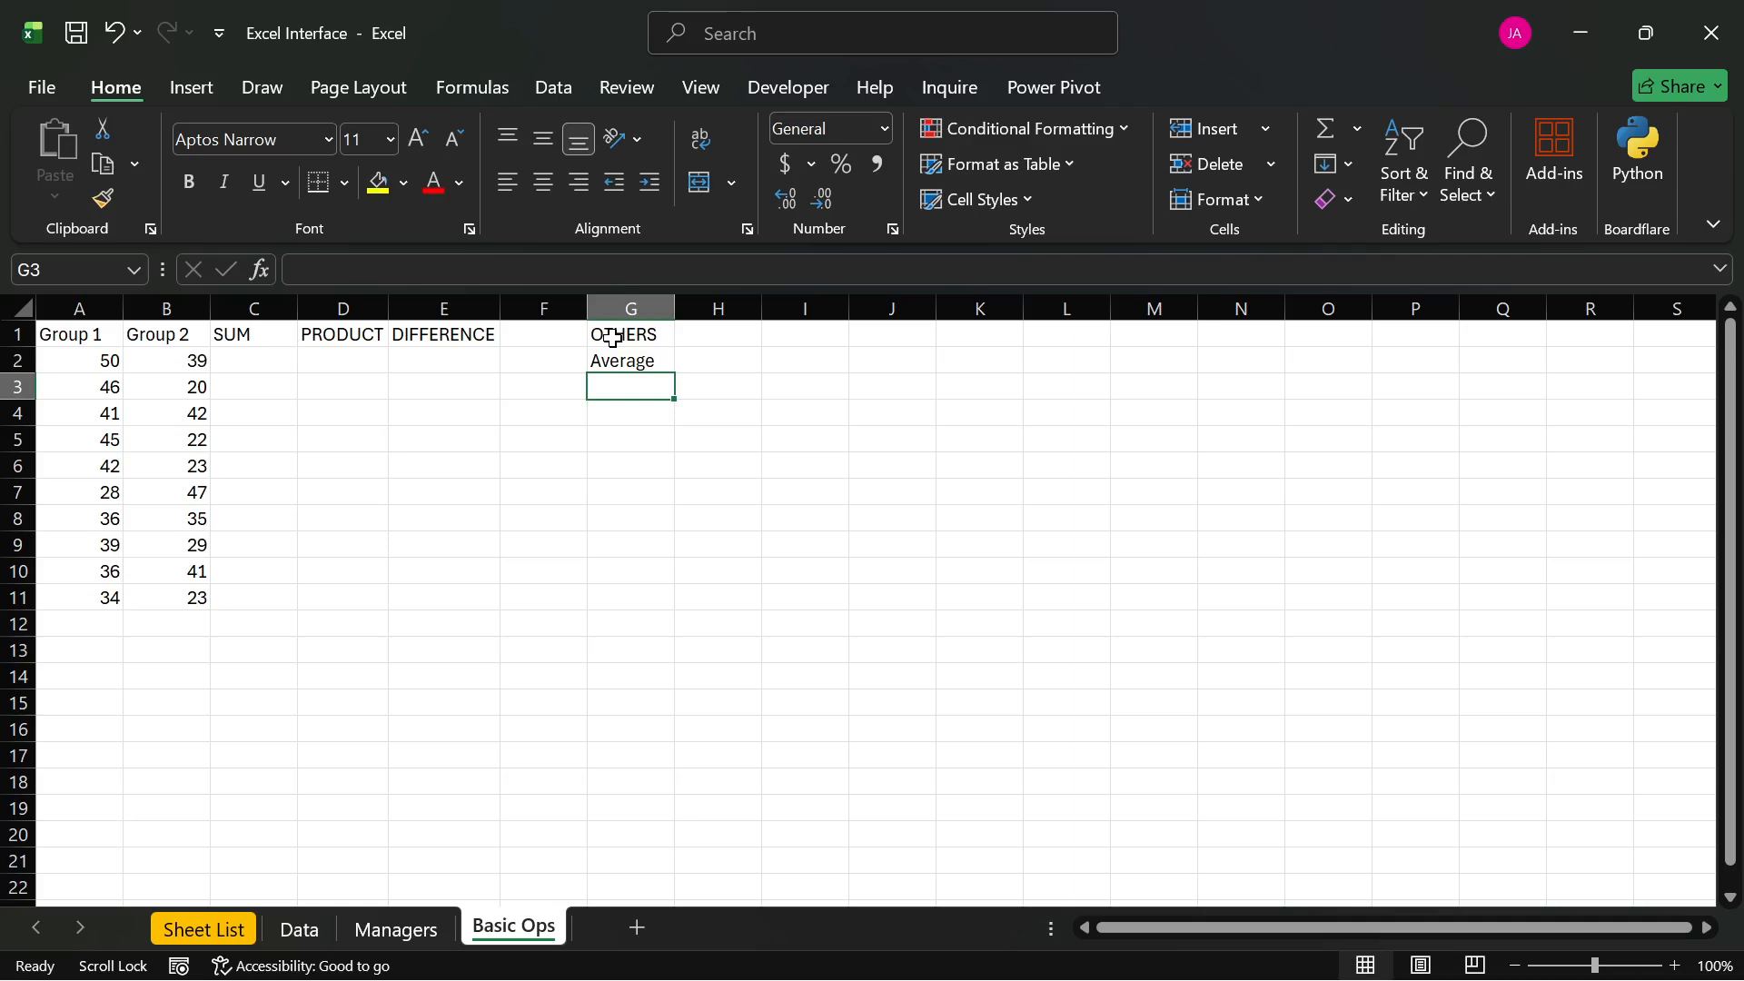
pyautogui.click(622, 417)
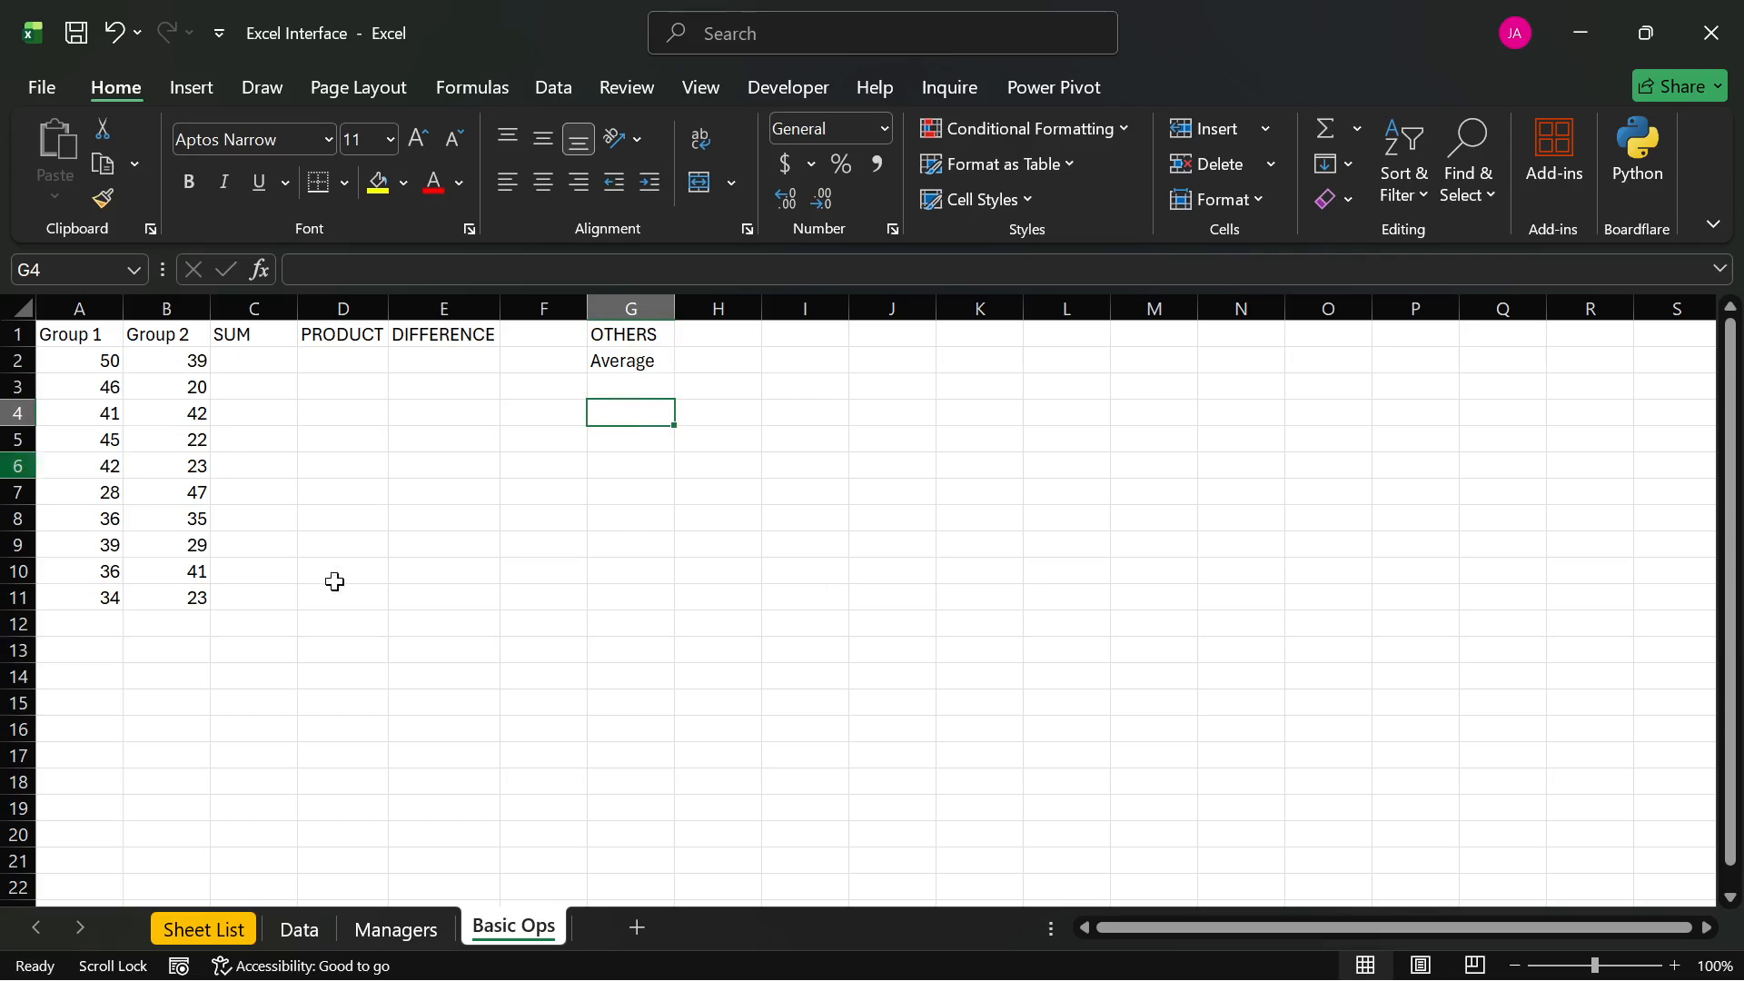
# - Insert a blank column before column F, enter the header WITH CONSTANT in F1, and autofit the column to it
pyautogui.click(553, 301)
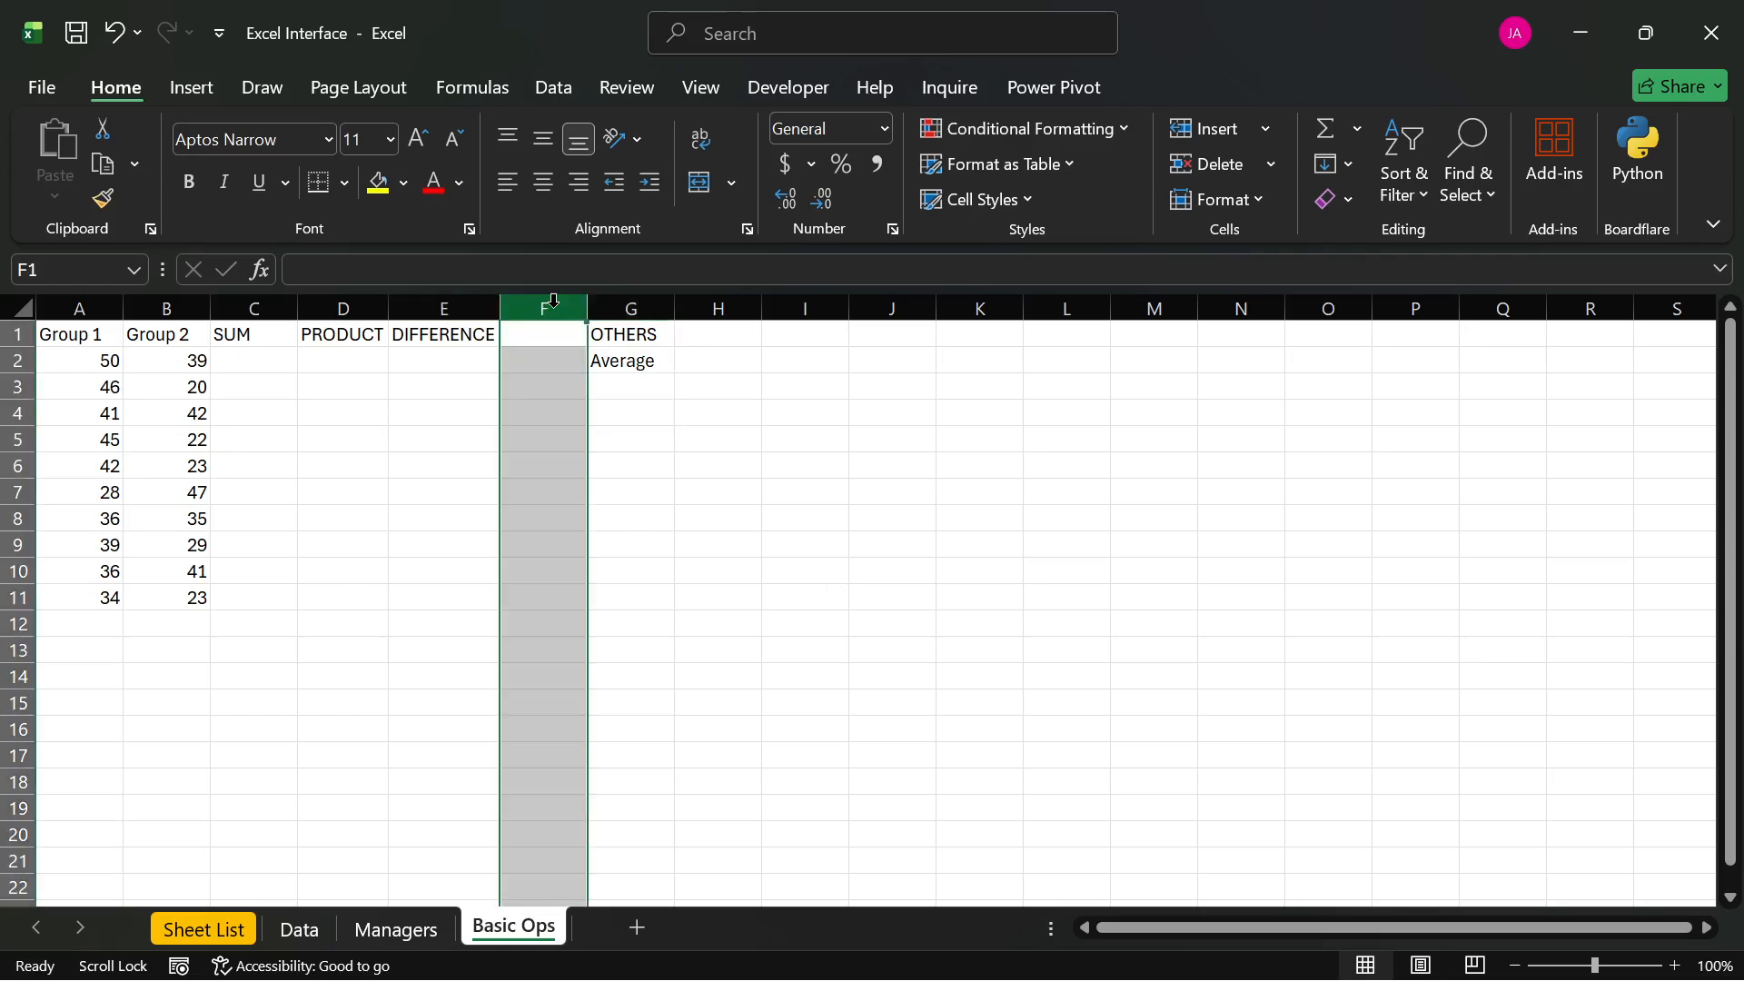
pyautogui.hotkey('ctrl', 'shift', '+')
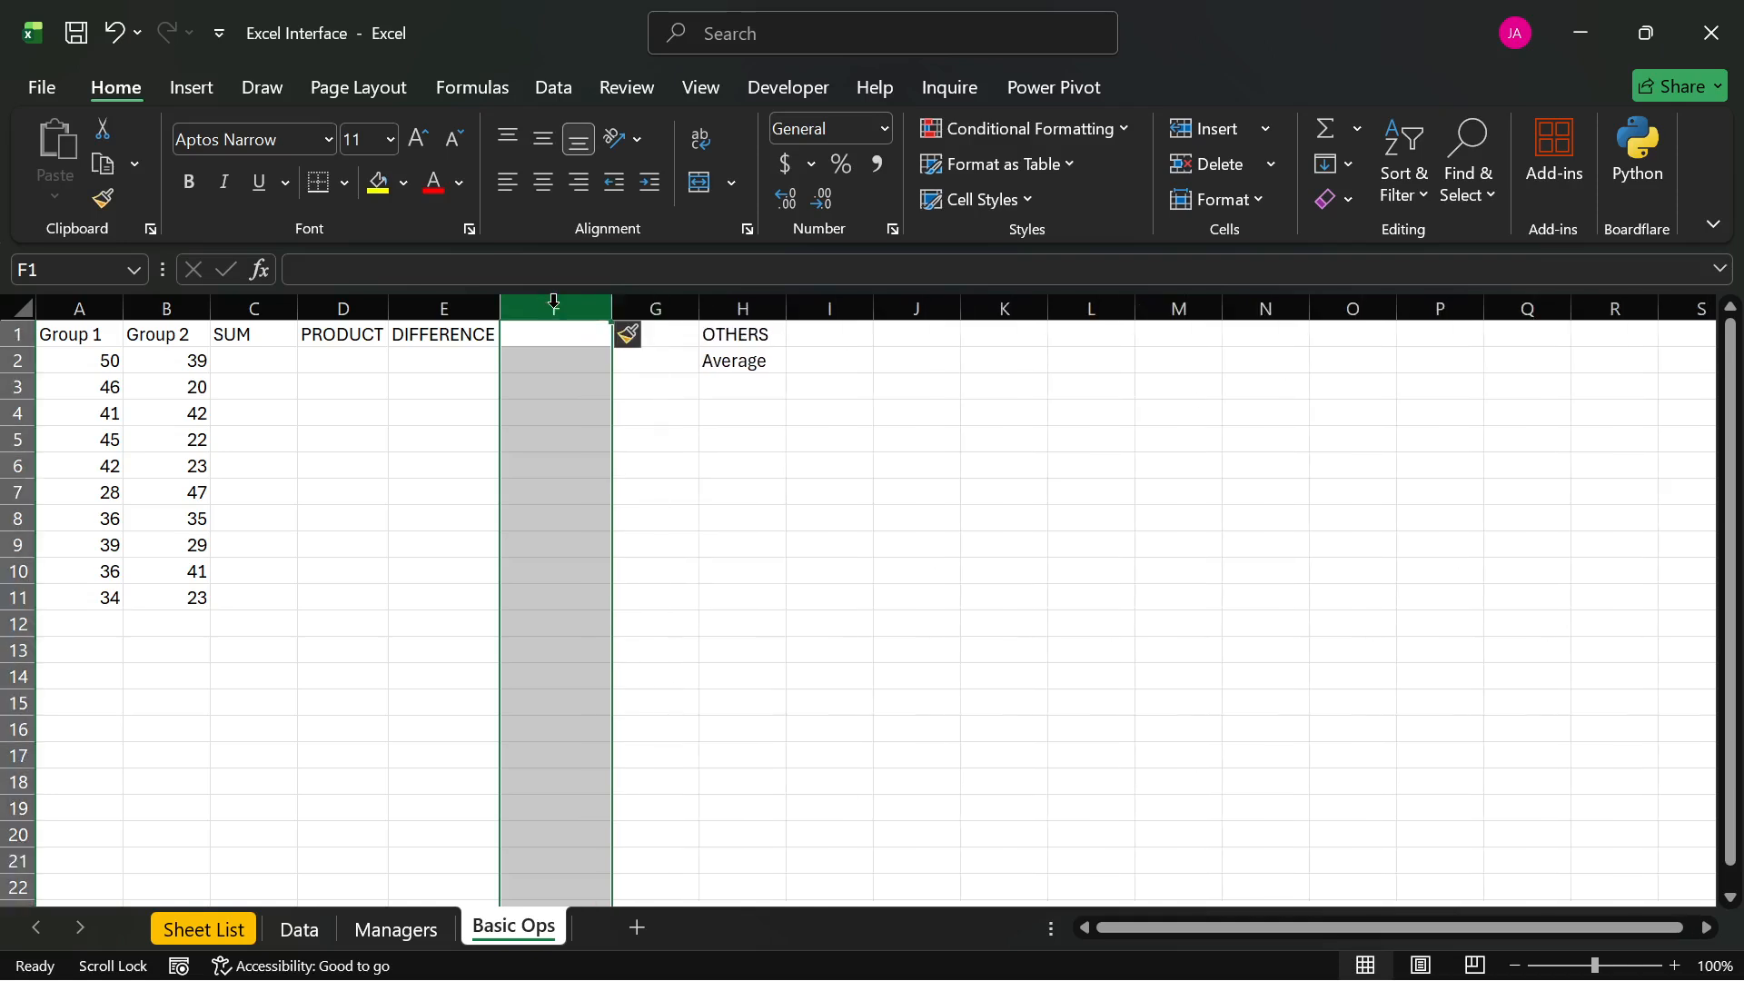
pyautogui.click(564, 337)
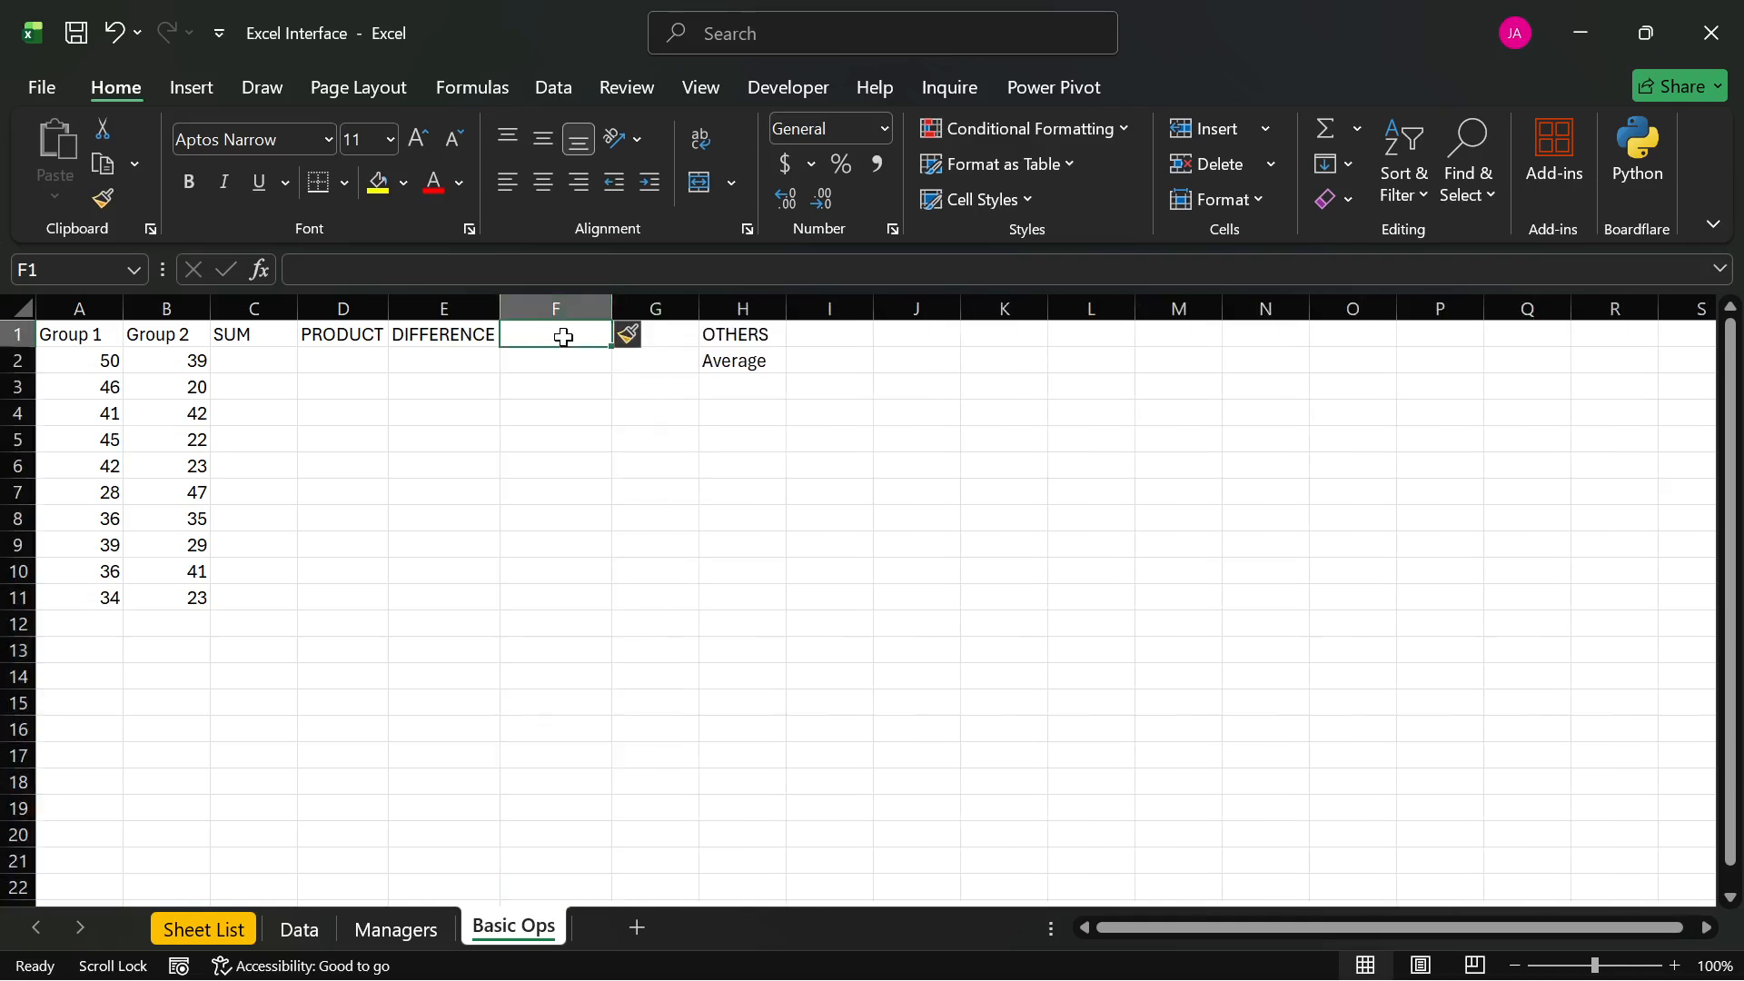
pyautogui.write('WI')
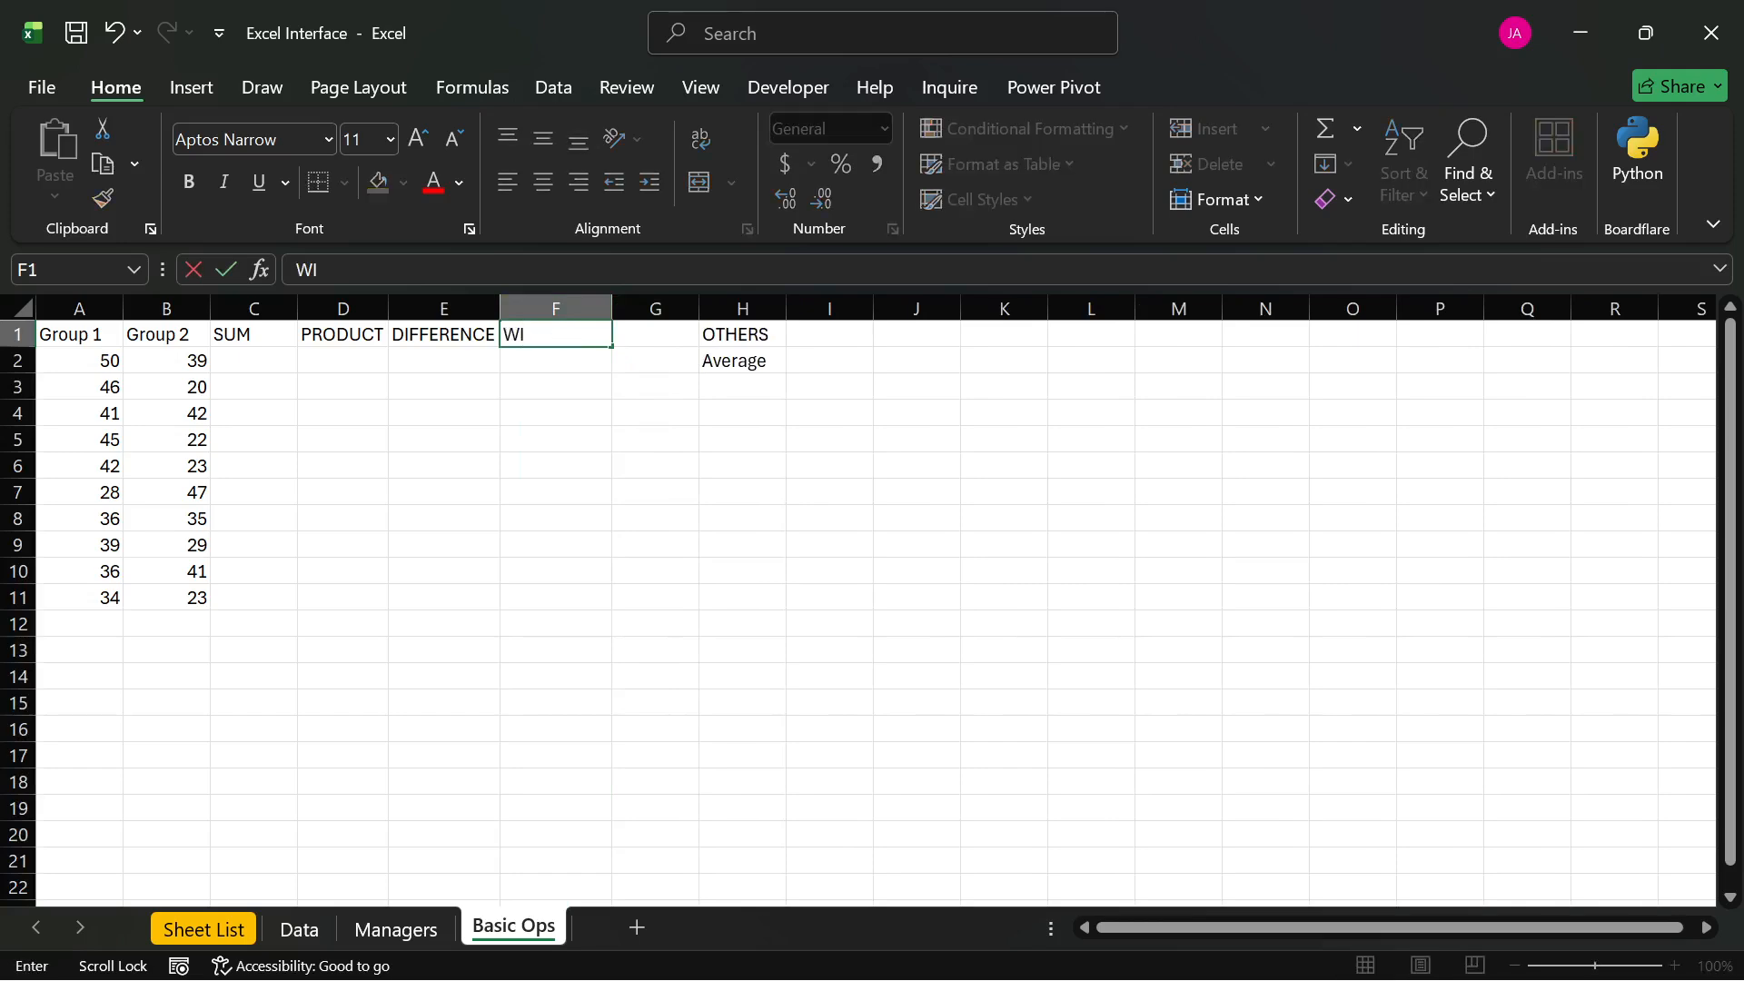
pyautogui.write('TH CONSTANT')
pyautogui.press('Return')
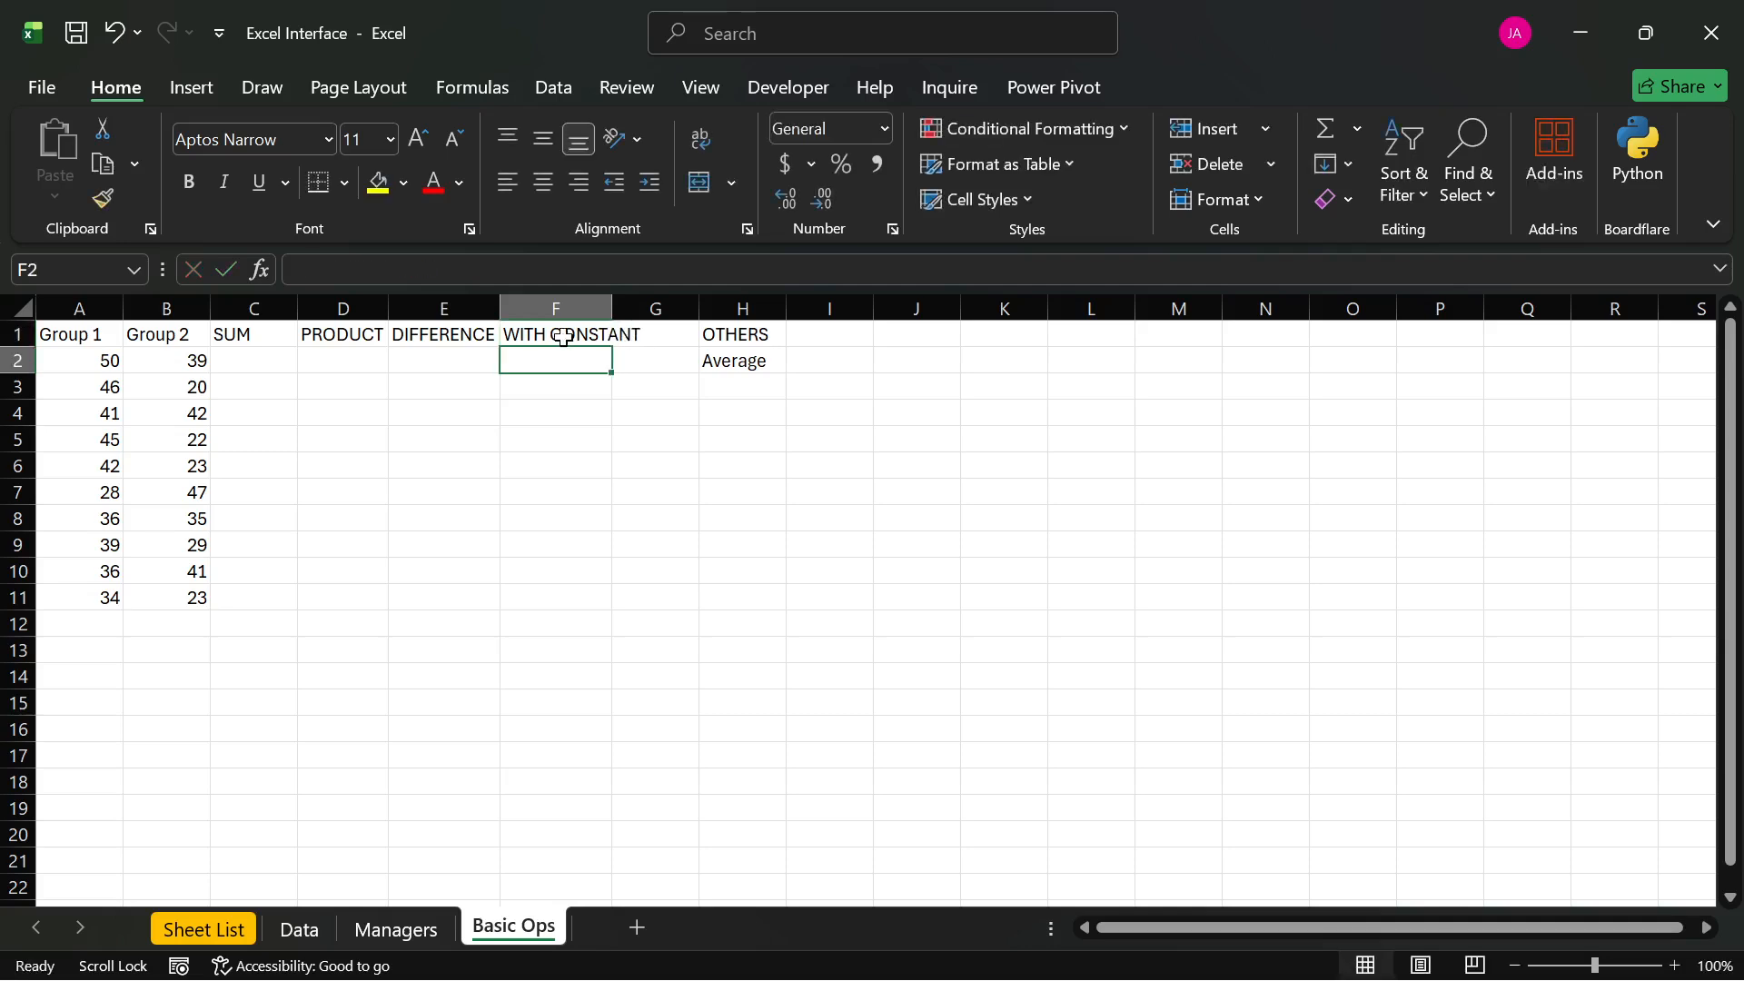
pyautogui.doubleClick(617, 302)
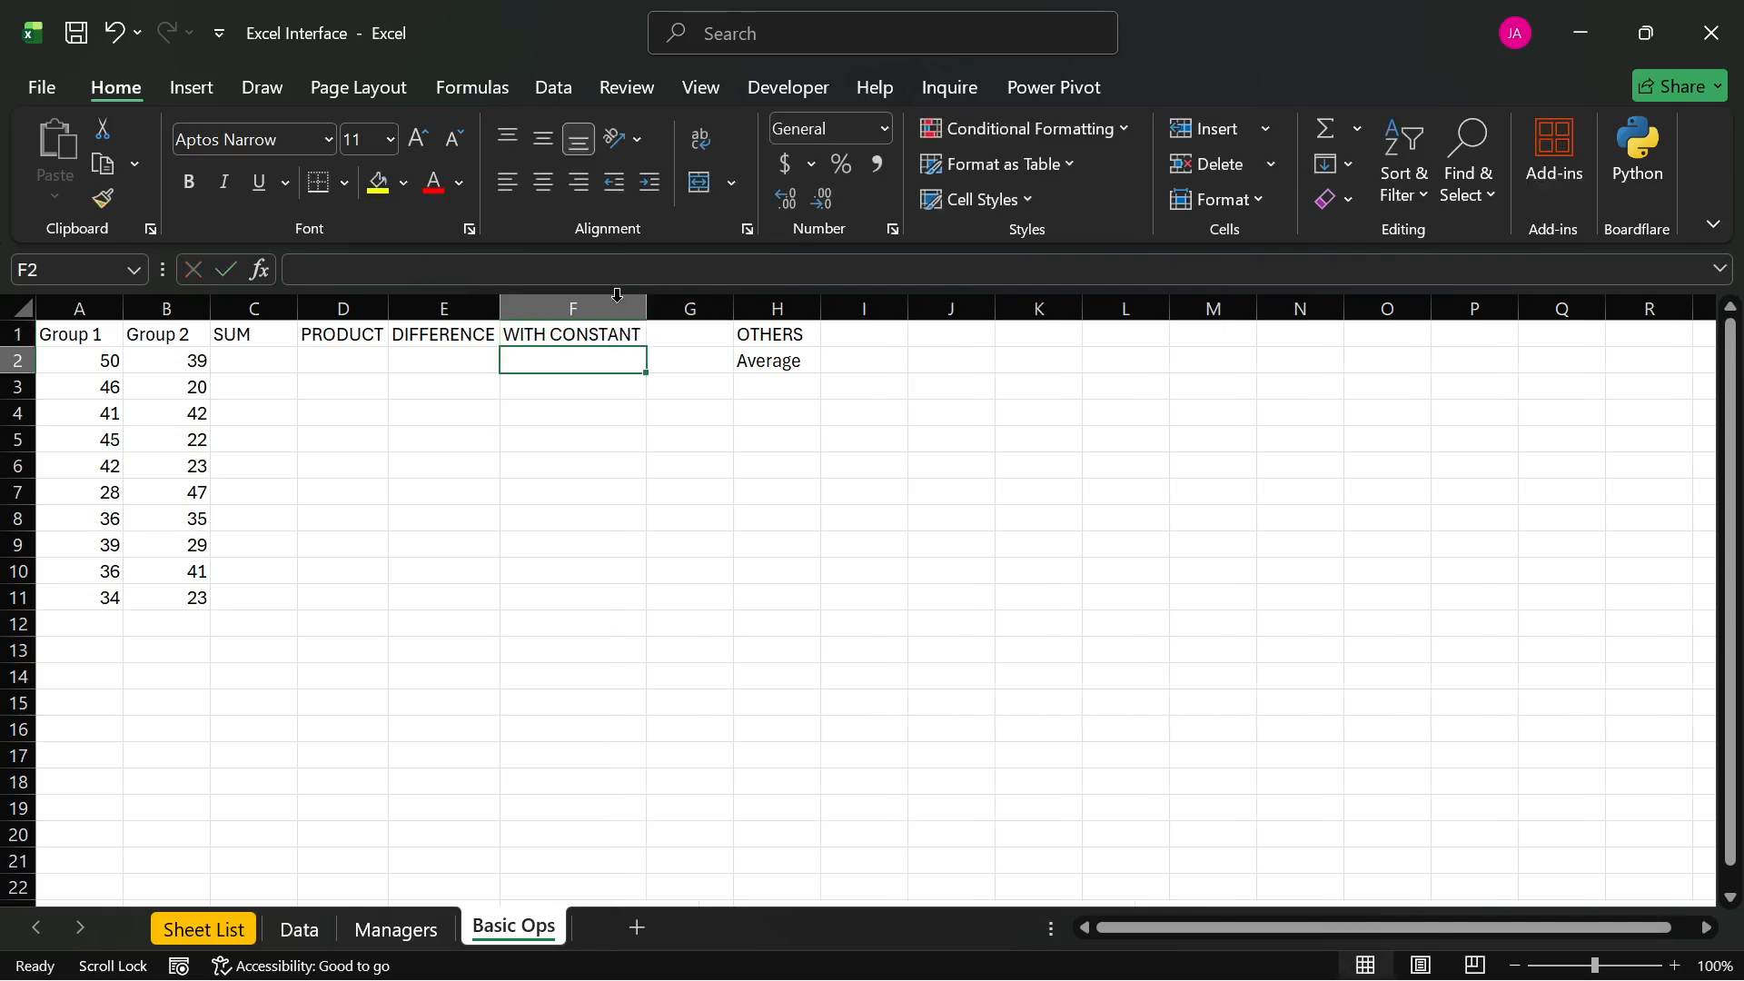
# - Enter the label CONSTANT in cell H4 below the Average label
pyautogui.click(772, 412)
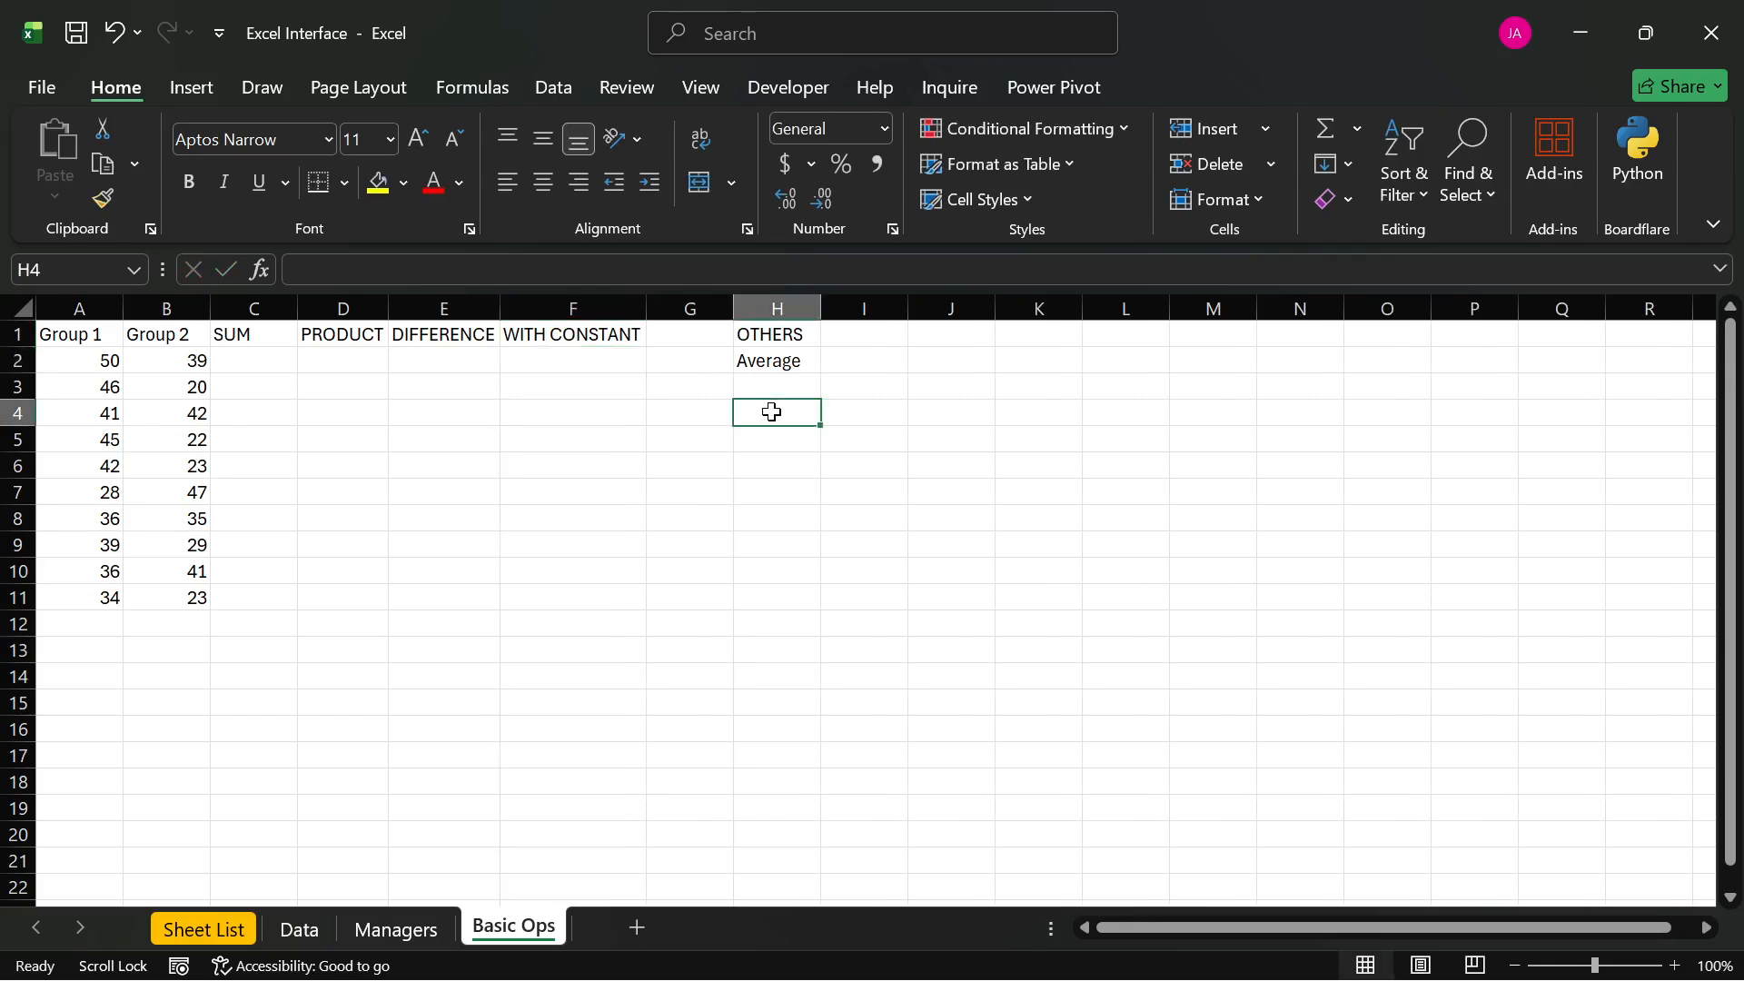
pyautogui.write('COB')
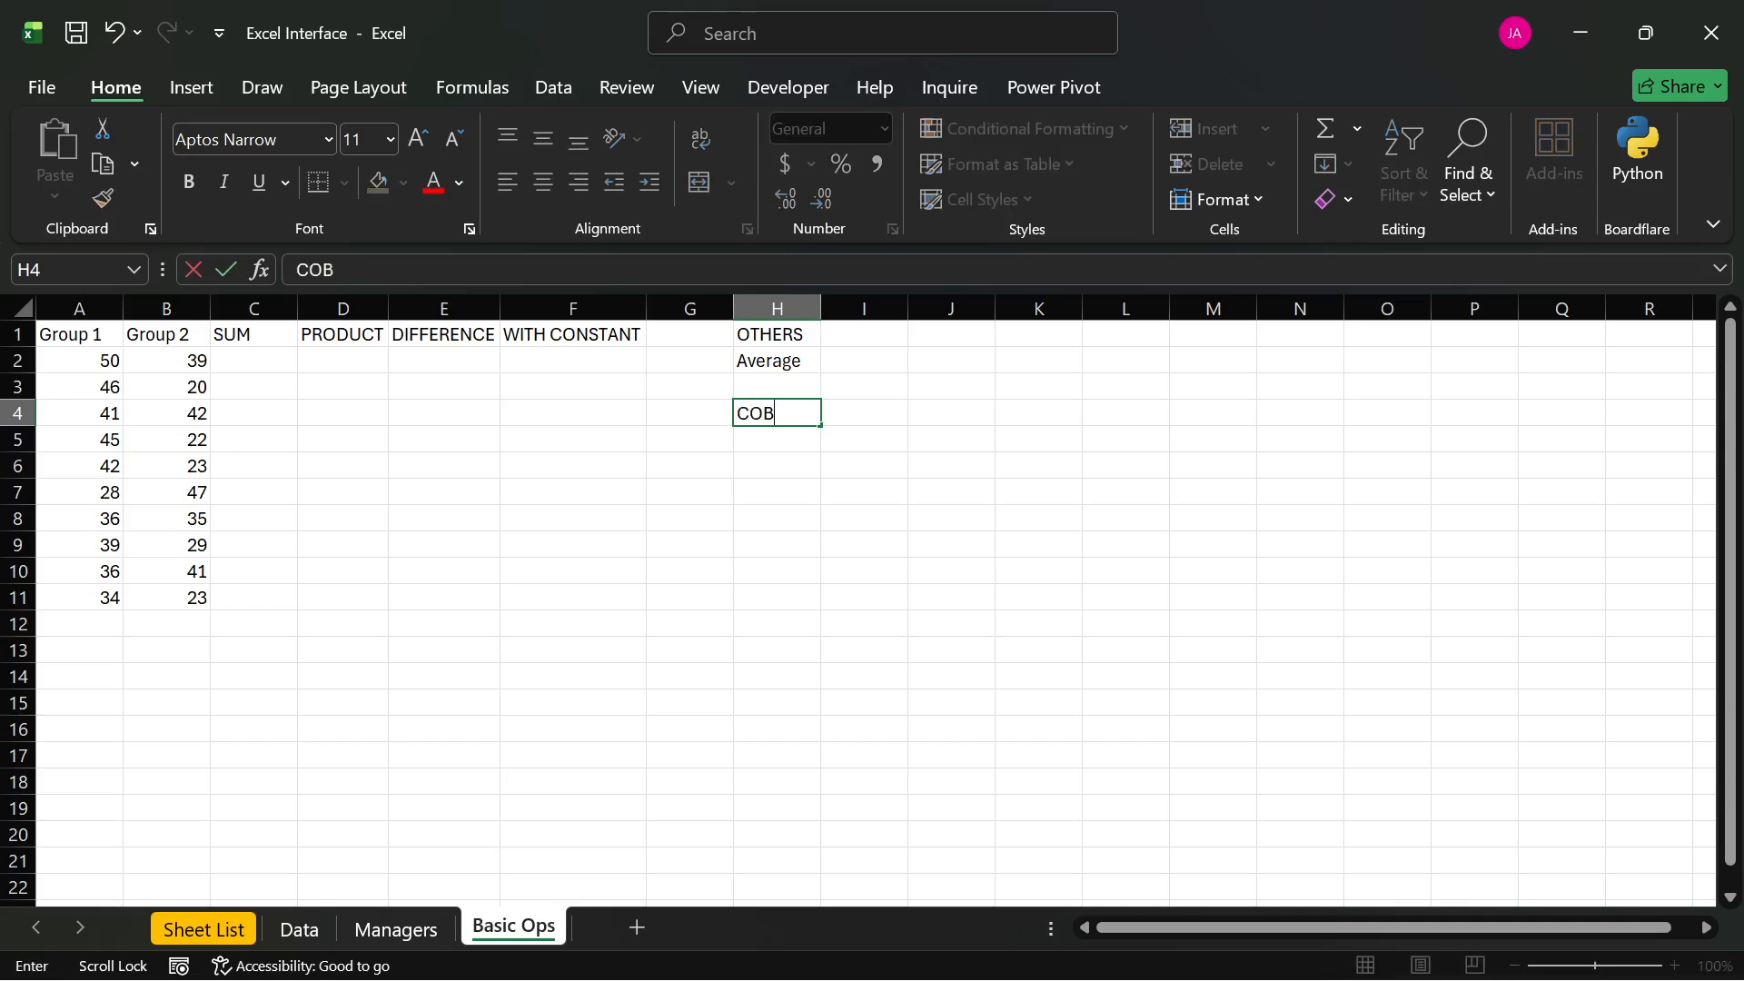
pyautogui.press('BackSpace')
pyautogui.press('BackSpace')
pyautogui.press('BackSpace')
pyautogui.write('CONSTANT')
pyautogui.press('Return')
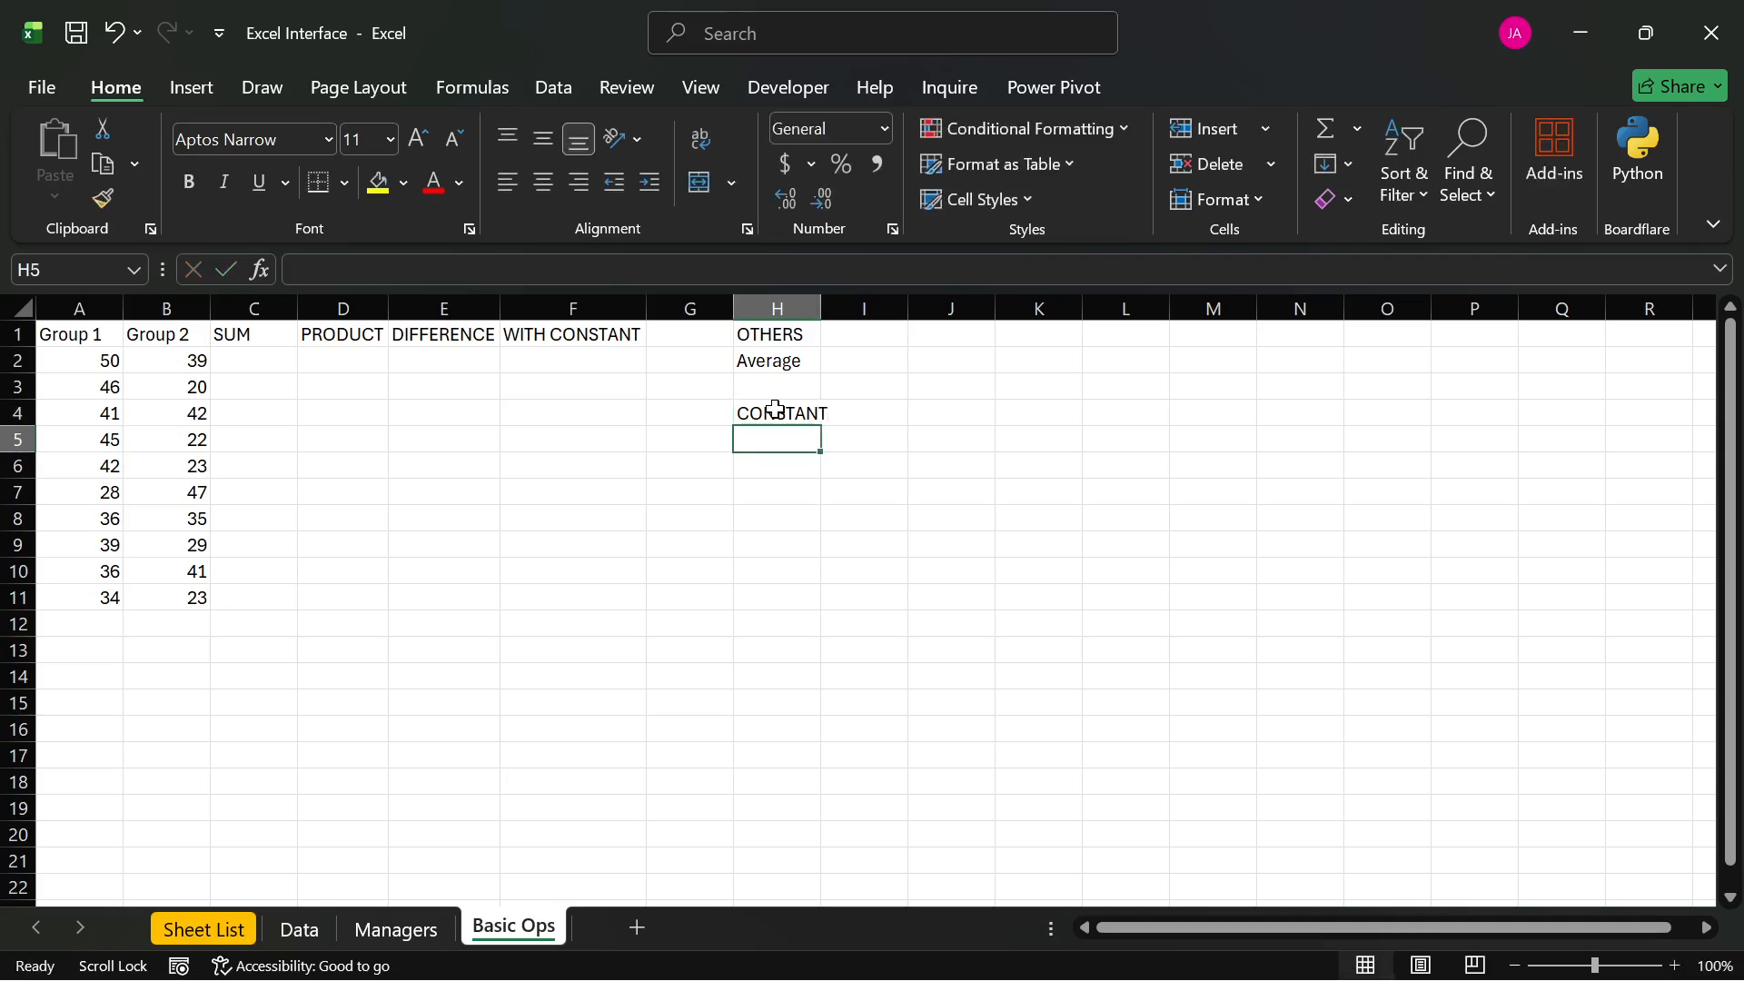
# - Enter the constant value 27 in I4 and autofit the width of column H
pyautogui.click(875, 415)
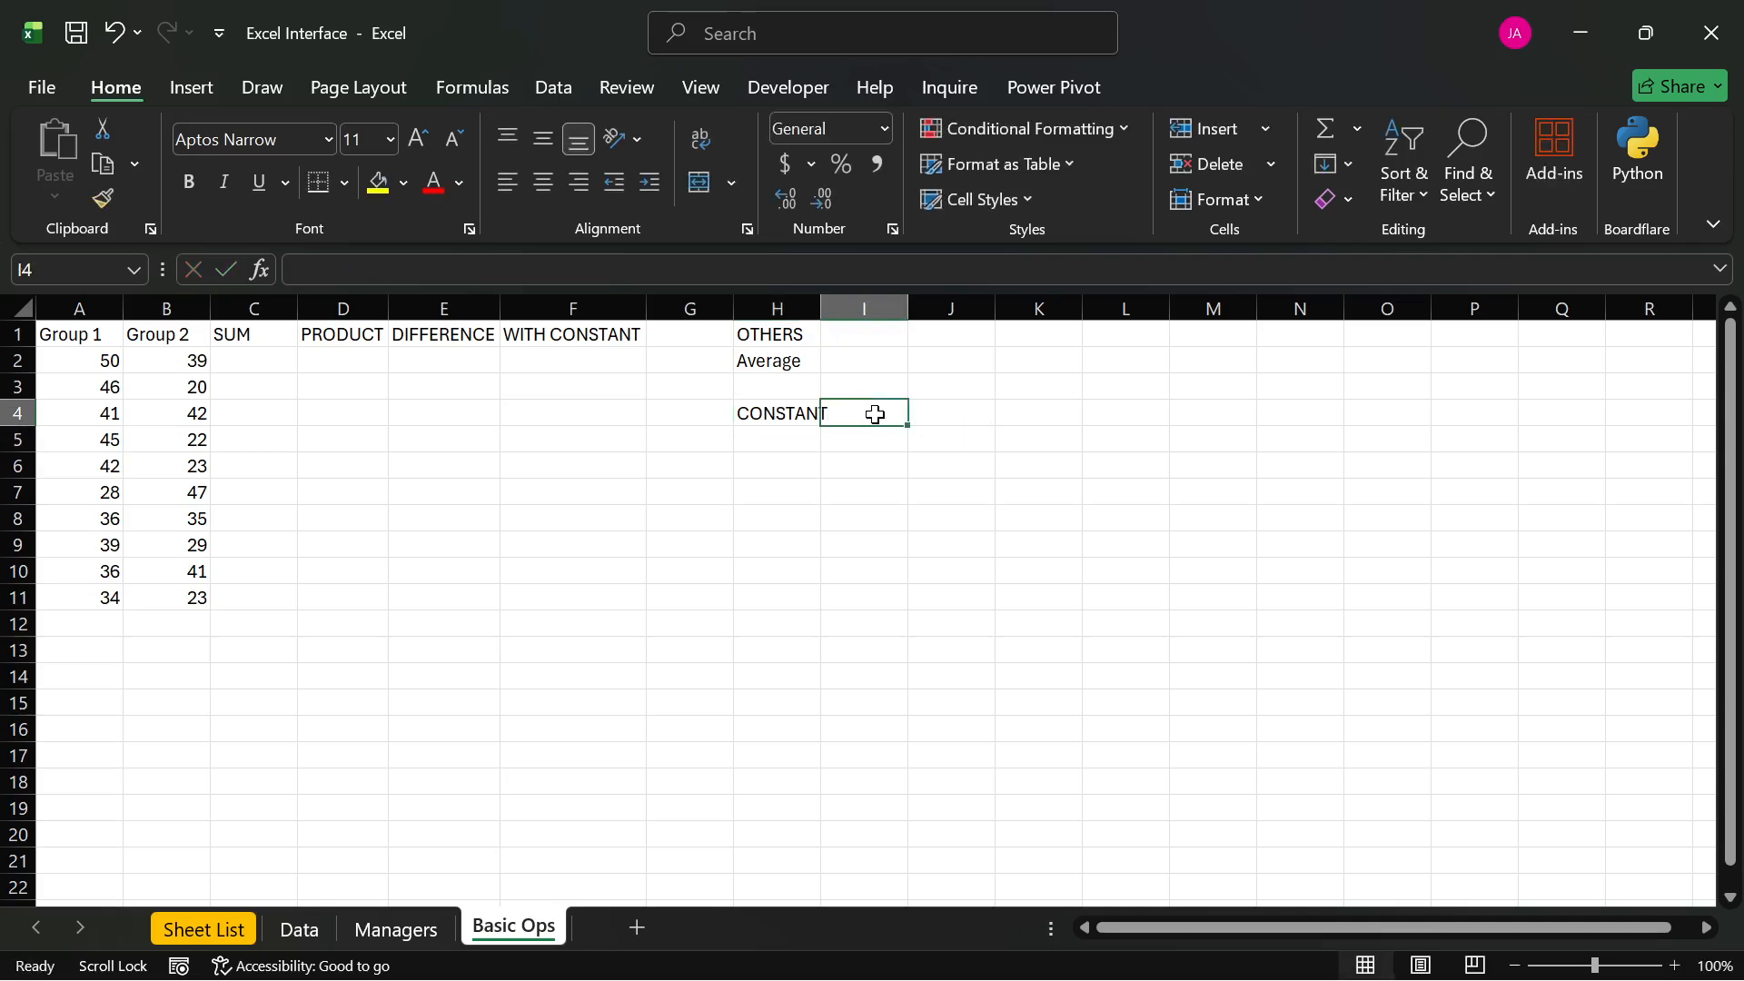
pyautogui.write('27')
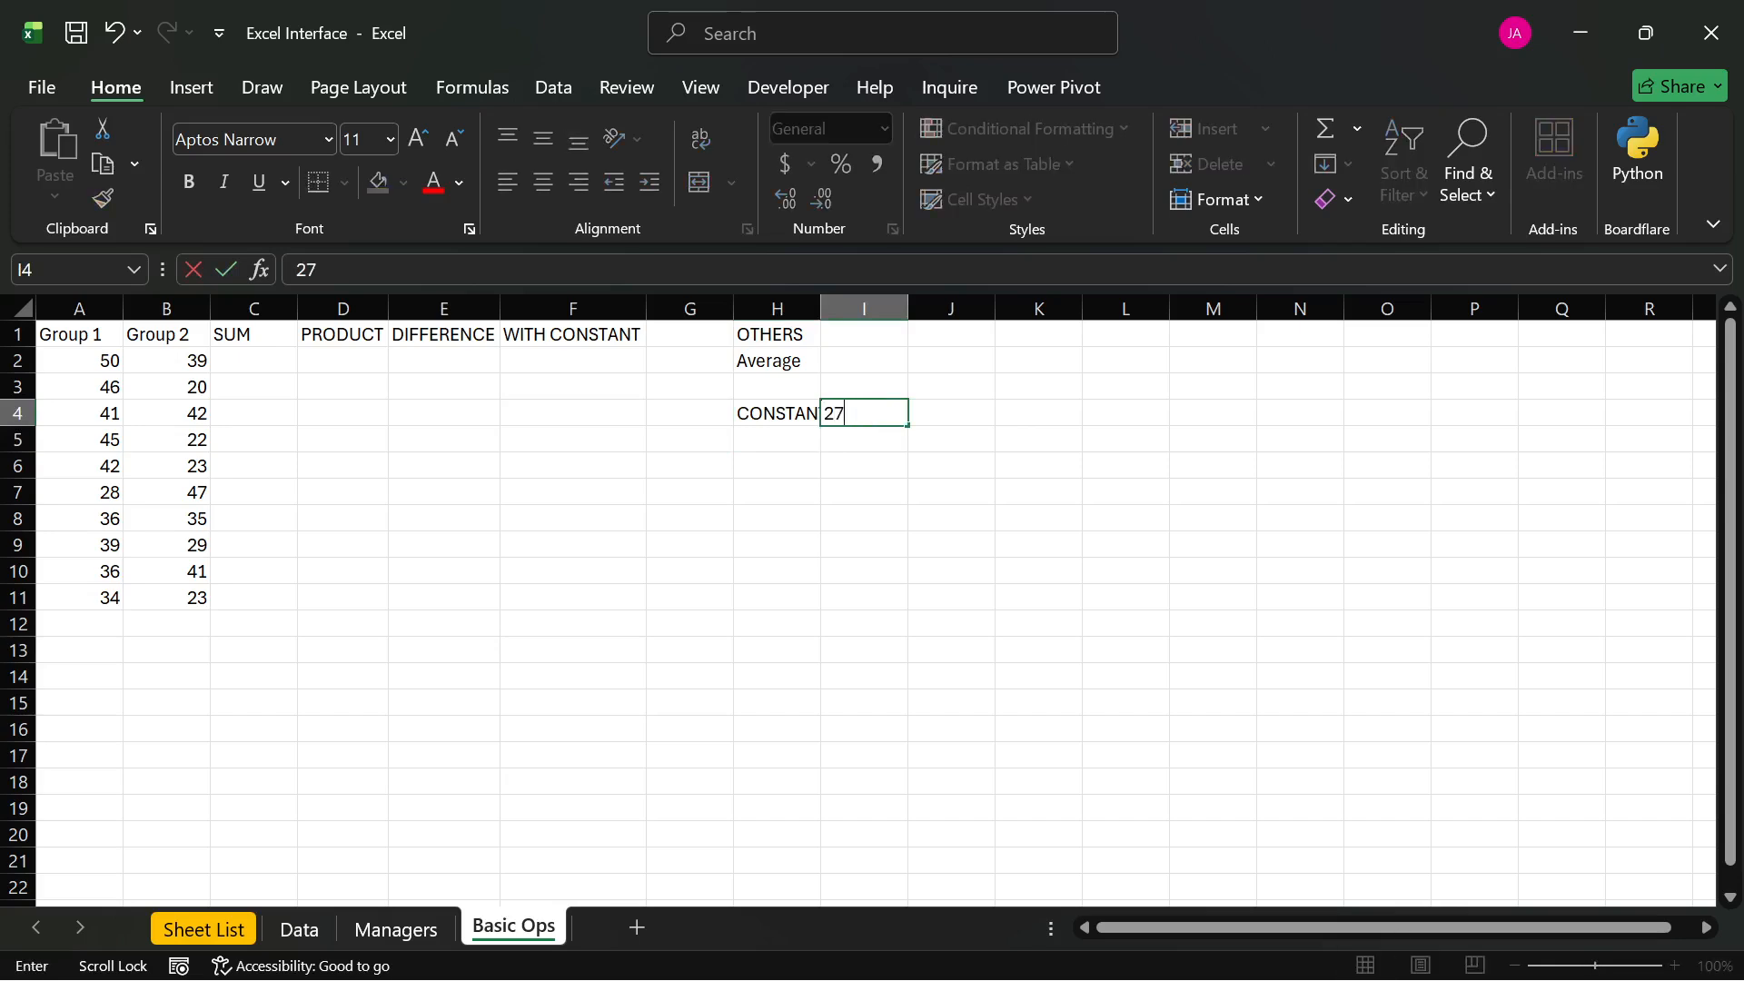
pyautogui.press('Return')
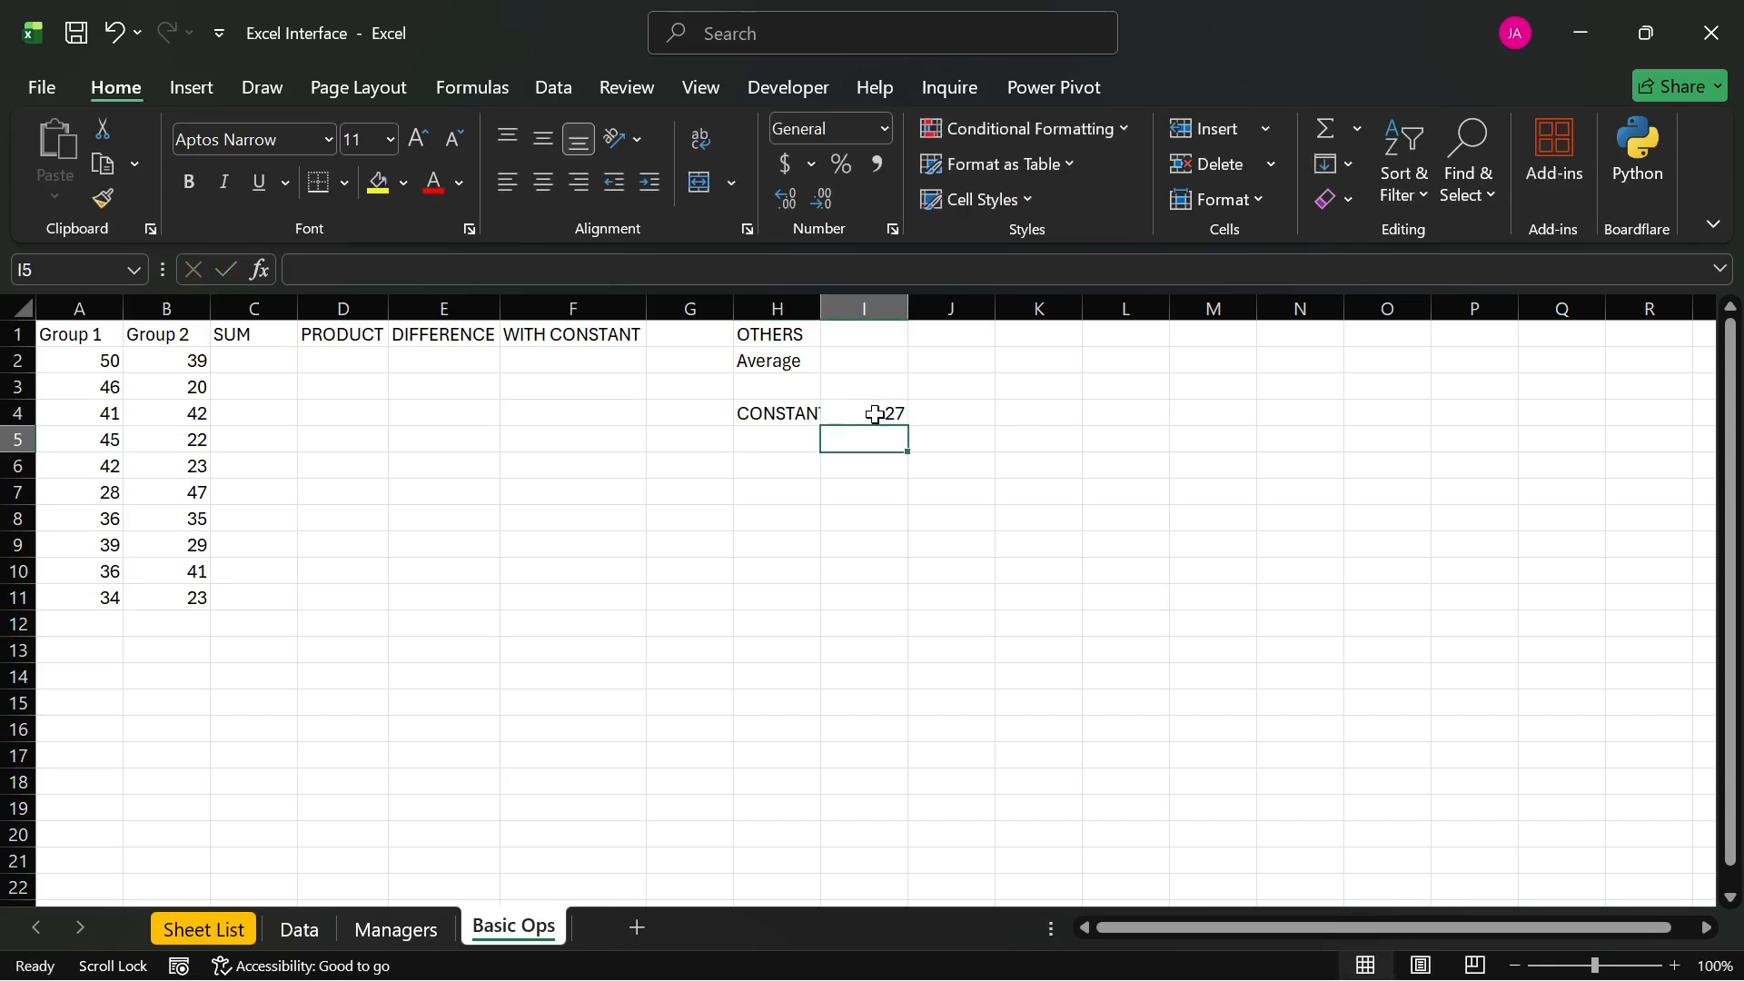
pyautogui.doubleClick(823, 313)
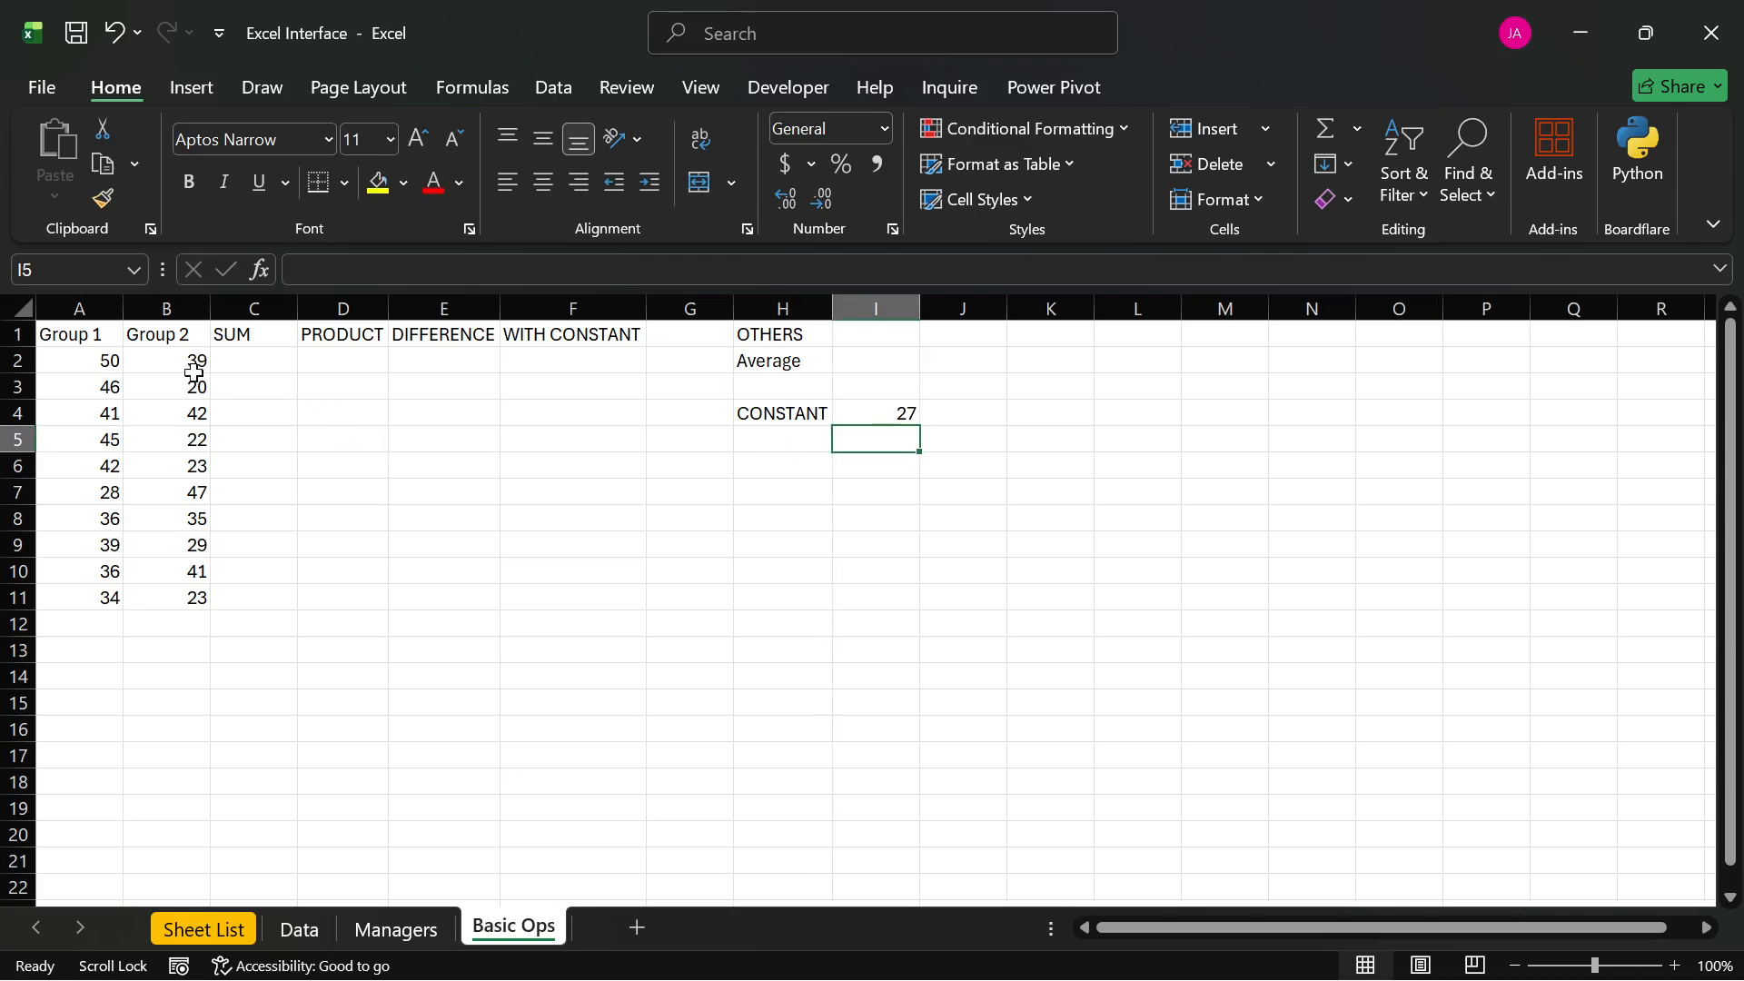
# - Fill the header cells A1:F1 with the lightest grey theme colour
pyautogui.click(242, 361)
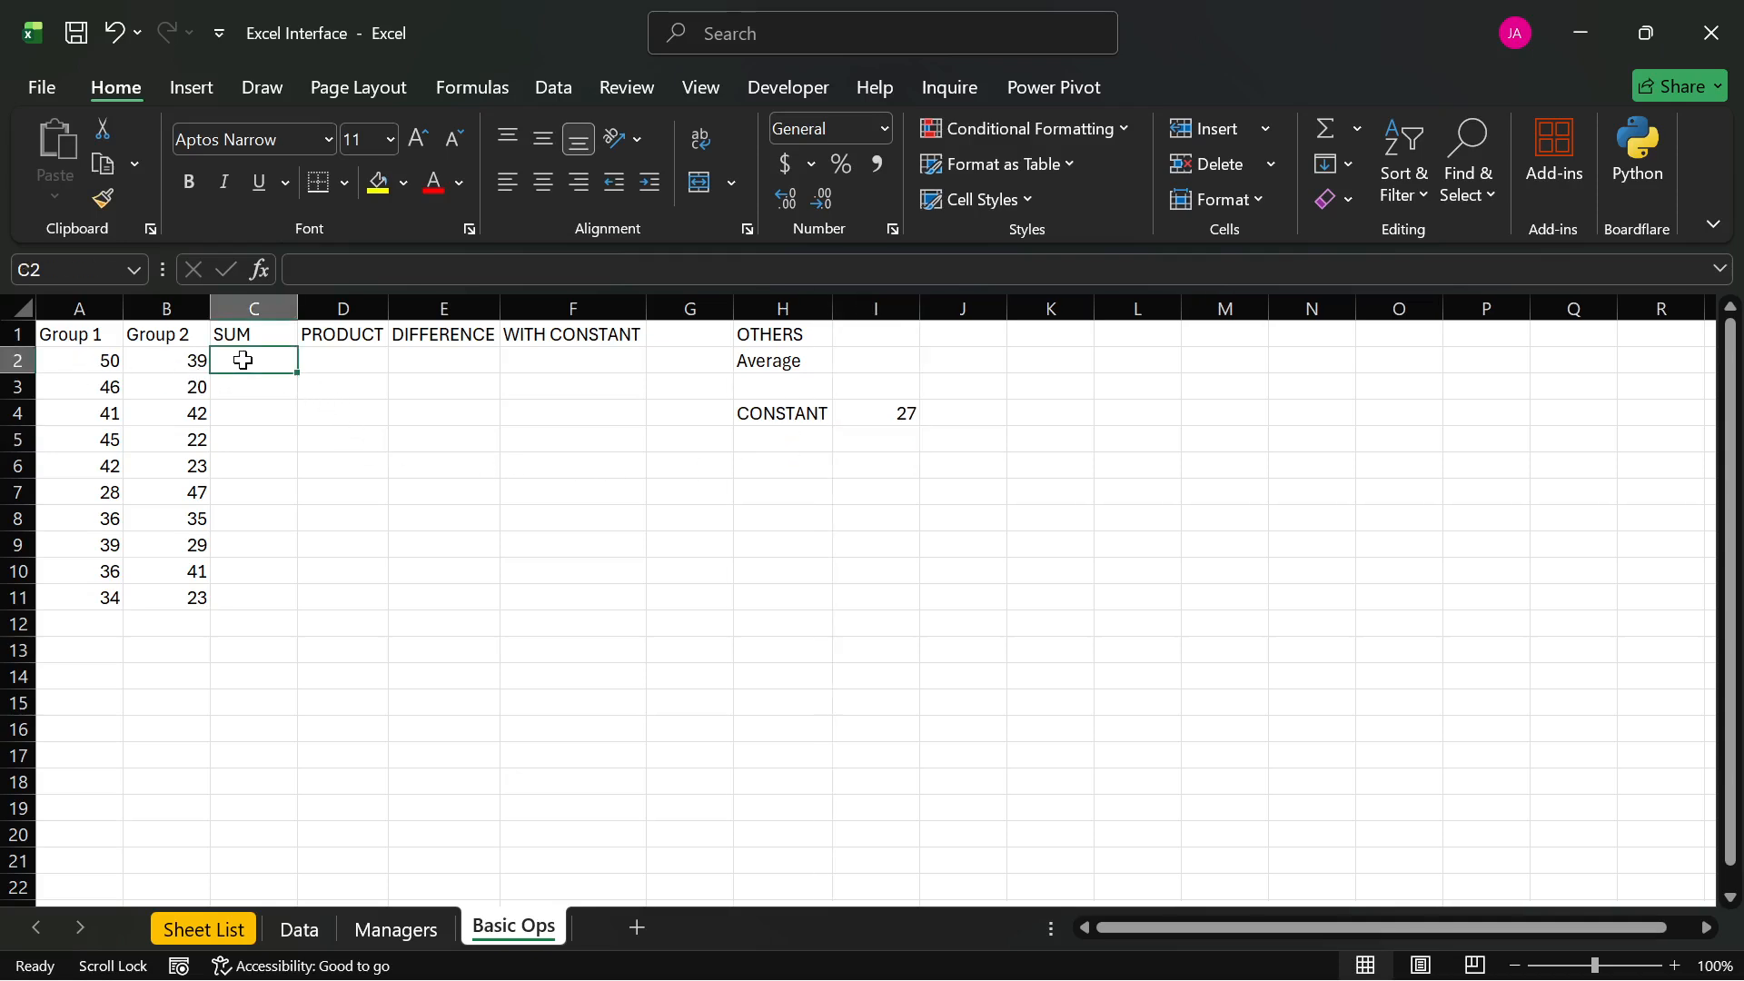
pyautogui.moveTo(56, 332); pyautogui.dragTo(638, 336)
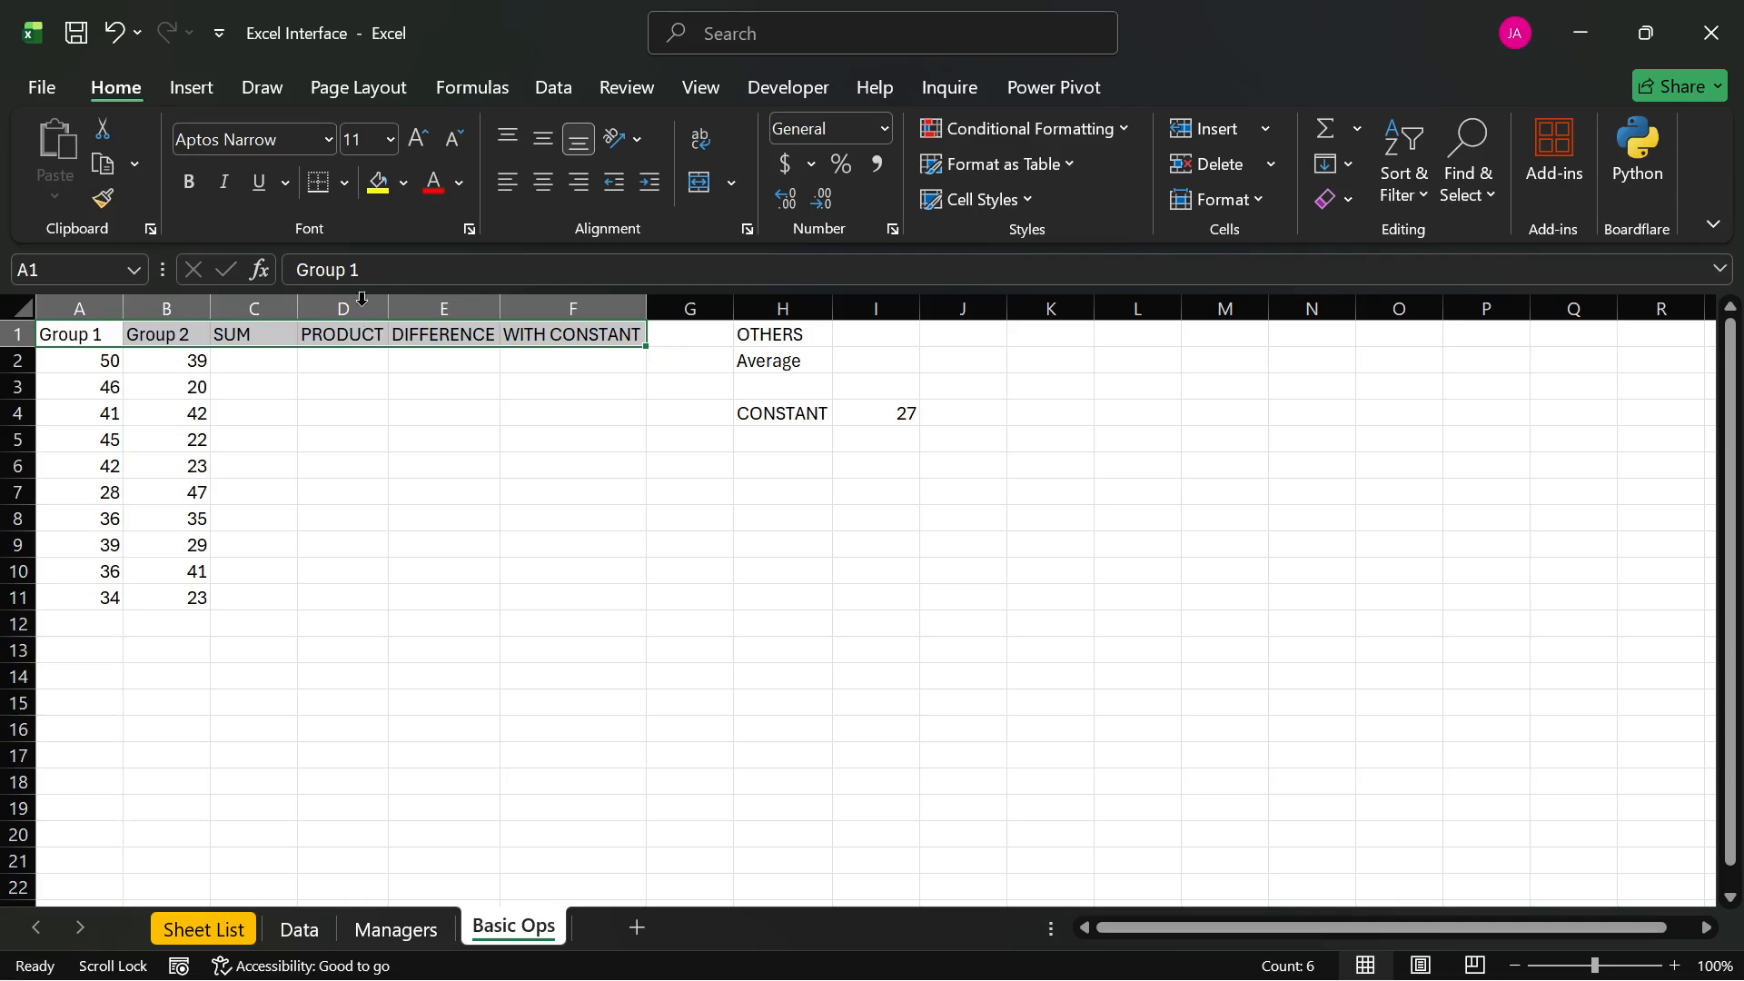
pyautogui.click(400, 184)
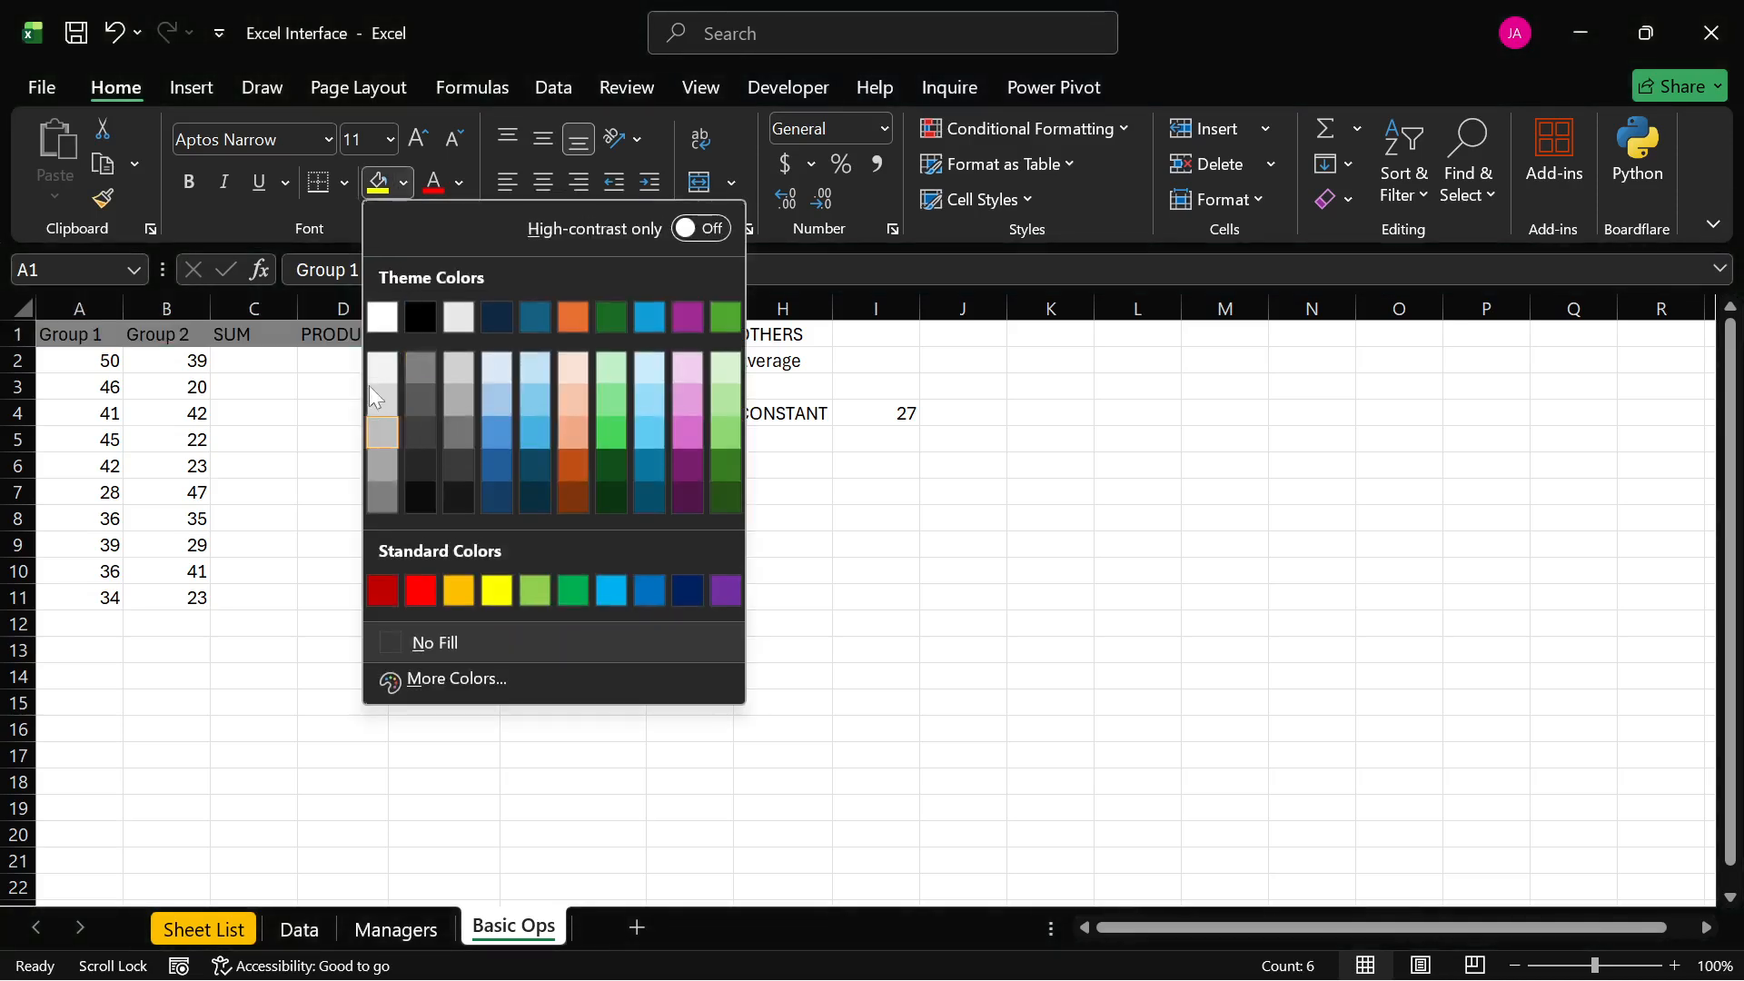
pyautogui.click(391, 368)
pyautogui.click(411, 541)
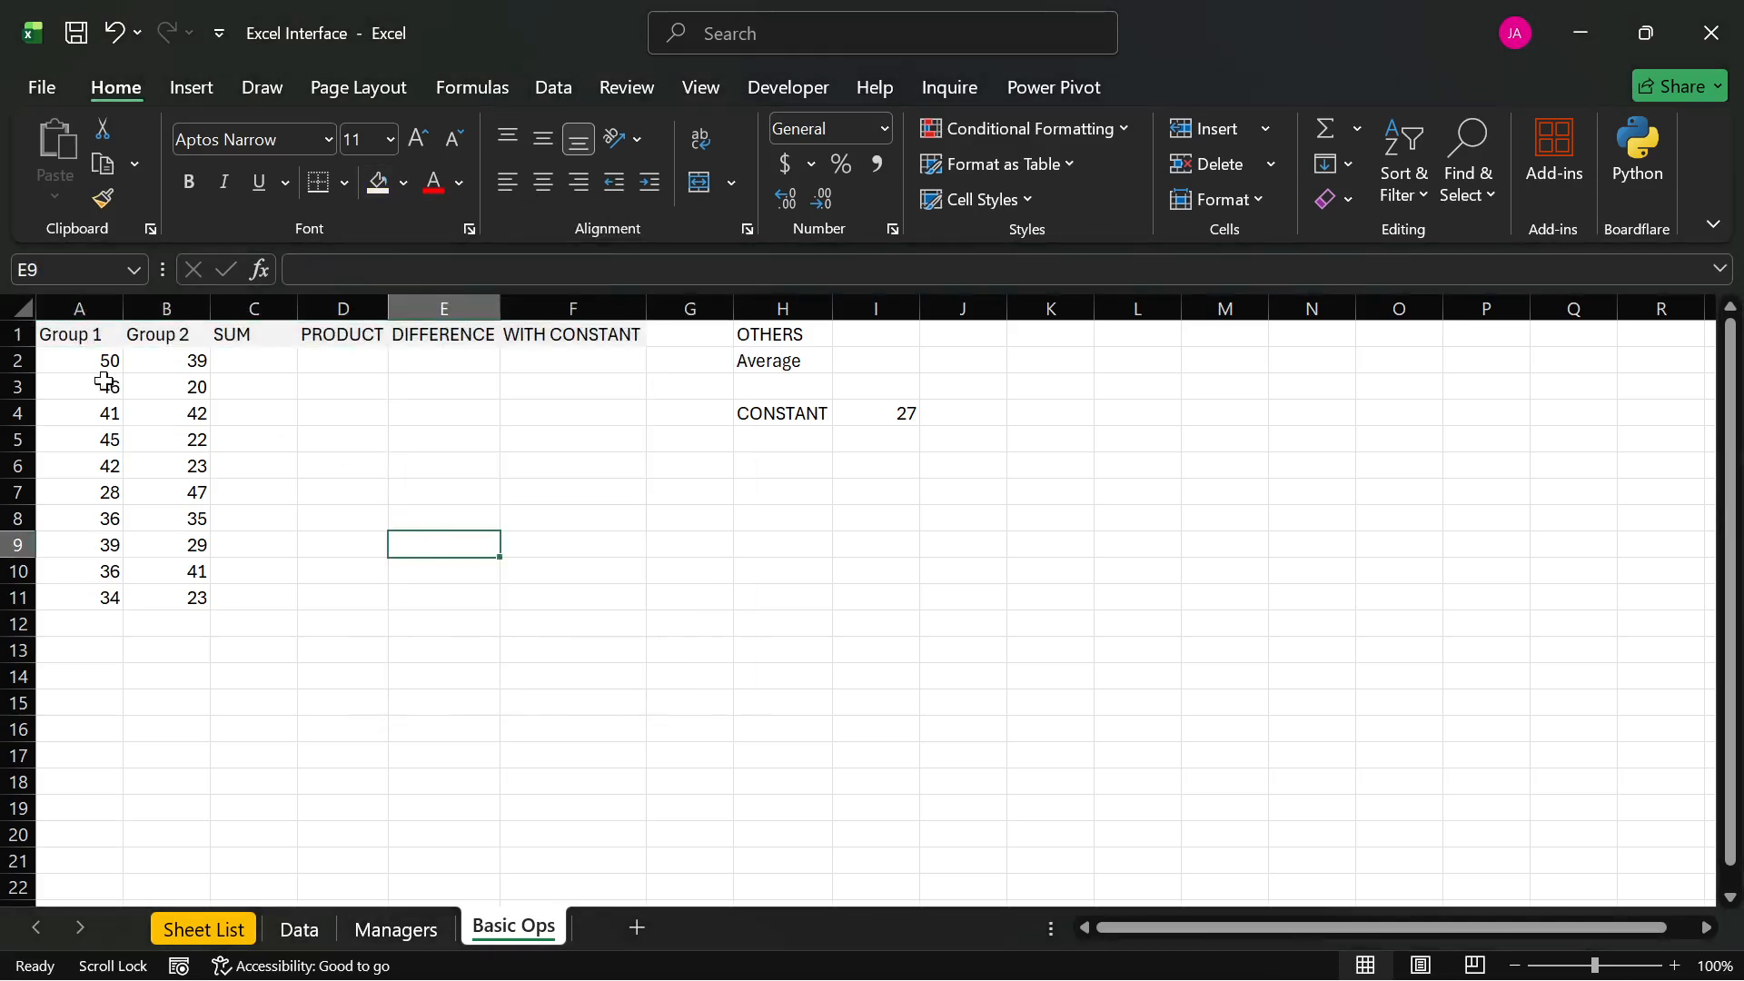
# - Make row 1 slightly taller and centre its headers both horizontally and vertically
pyautogui.moveTo(22, 347); pyautogui.dragTo(25, 358)
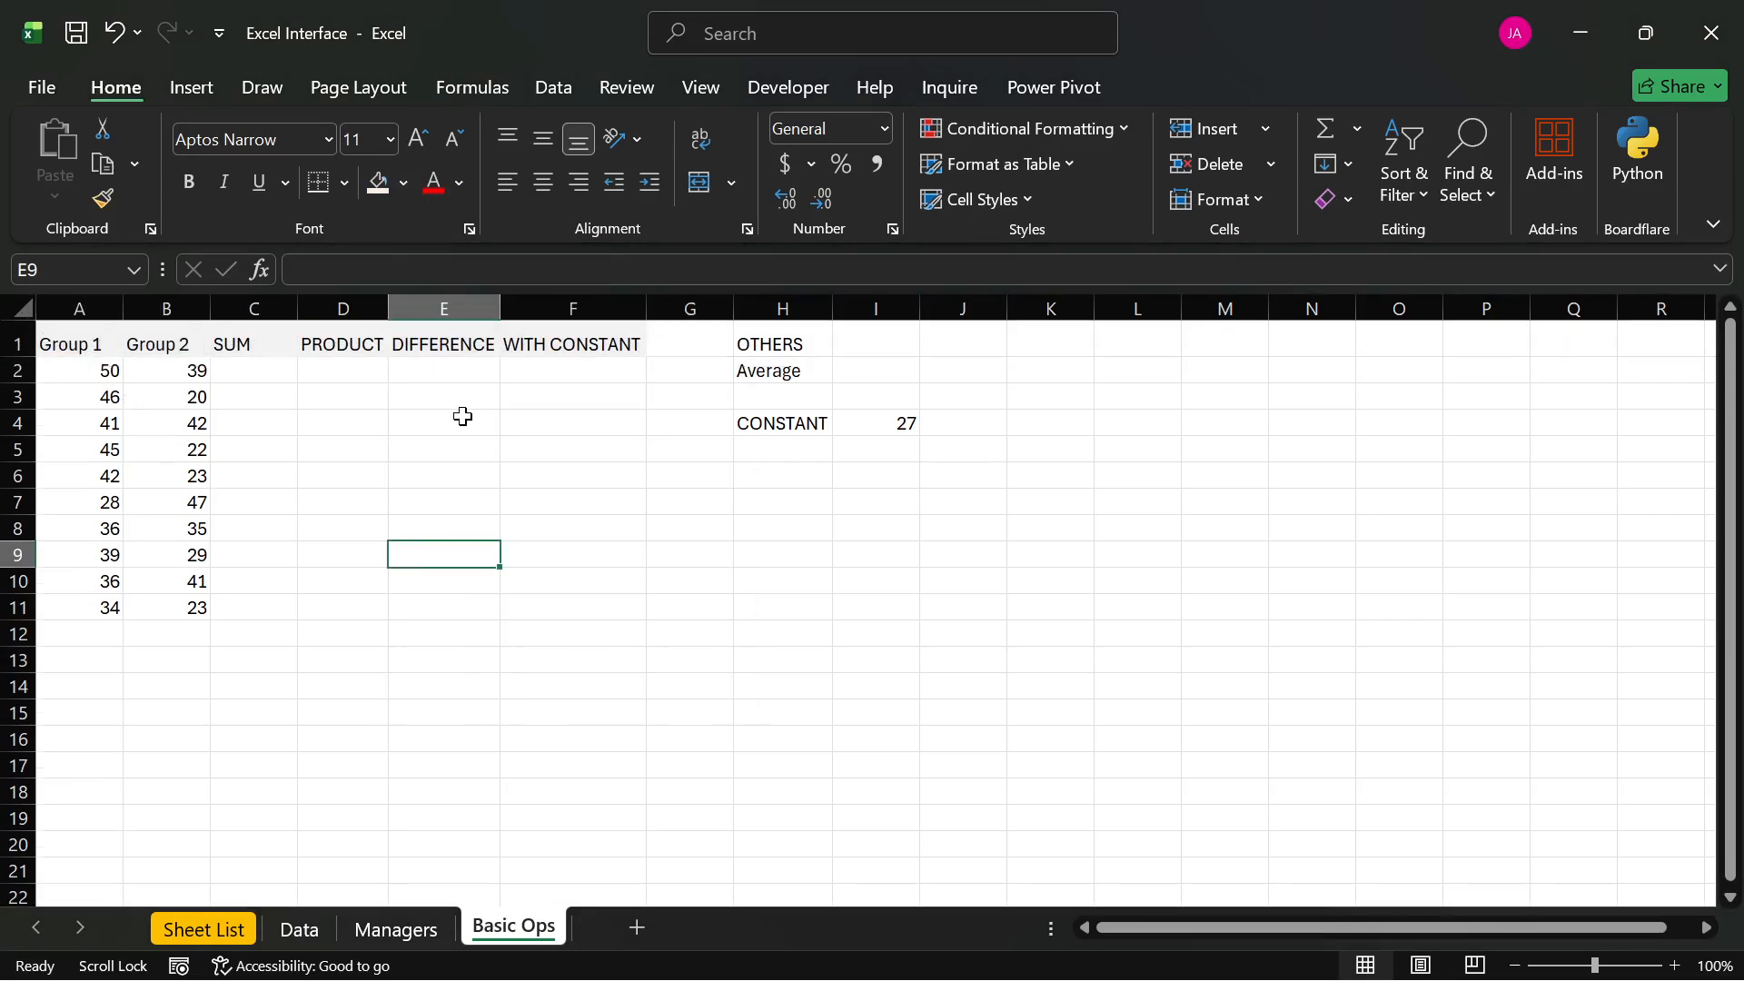
pyautogui.click(16, 343)
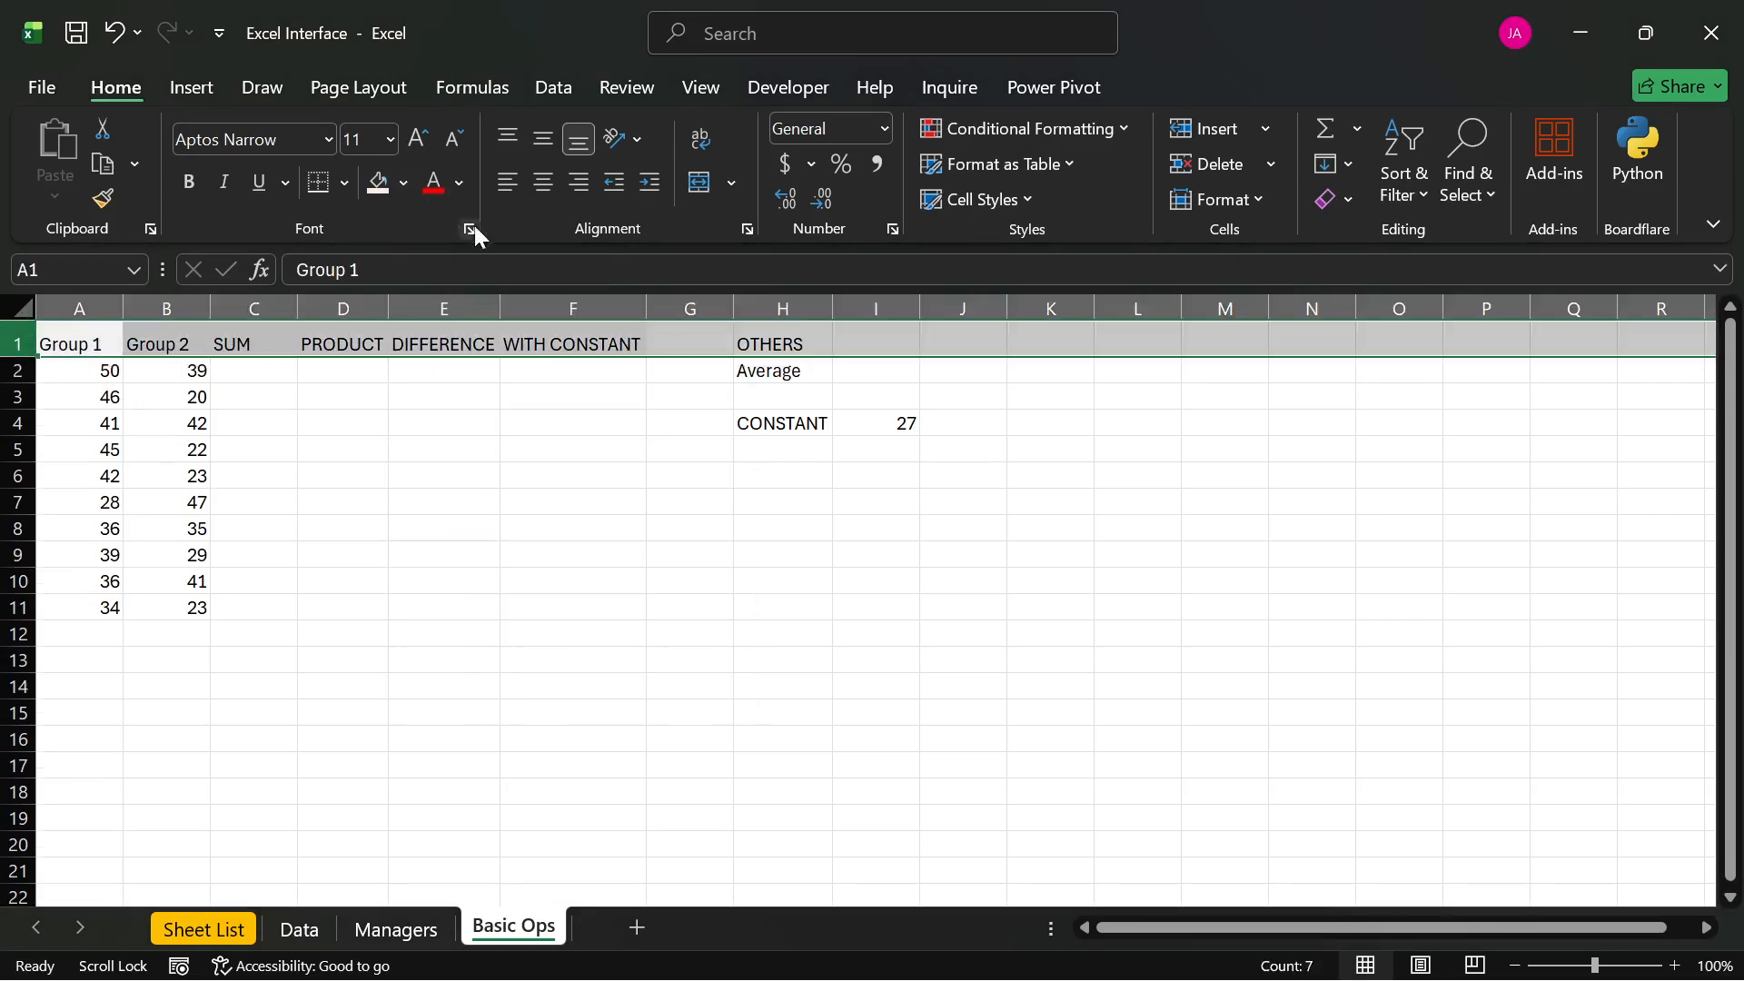
pyautogui.click(543, 182)
pyautogui.click(543, 136)
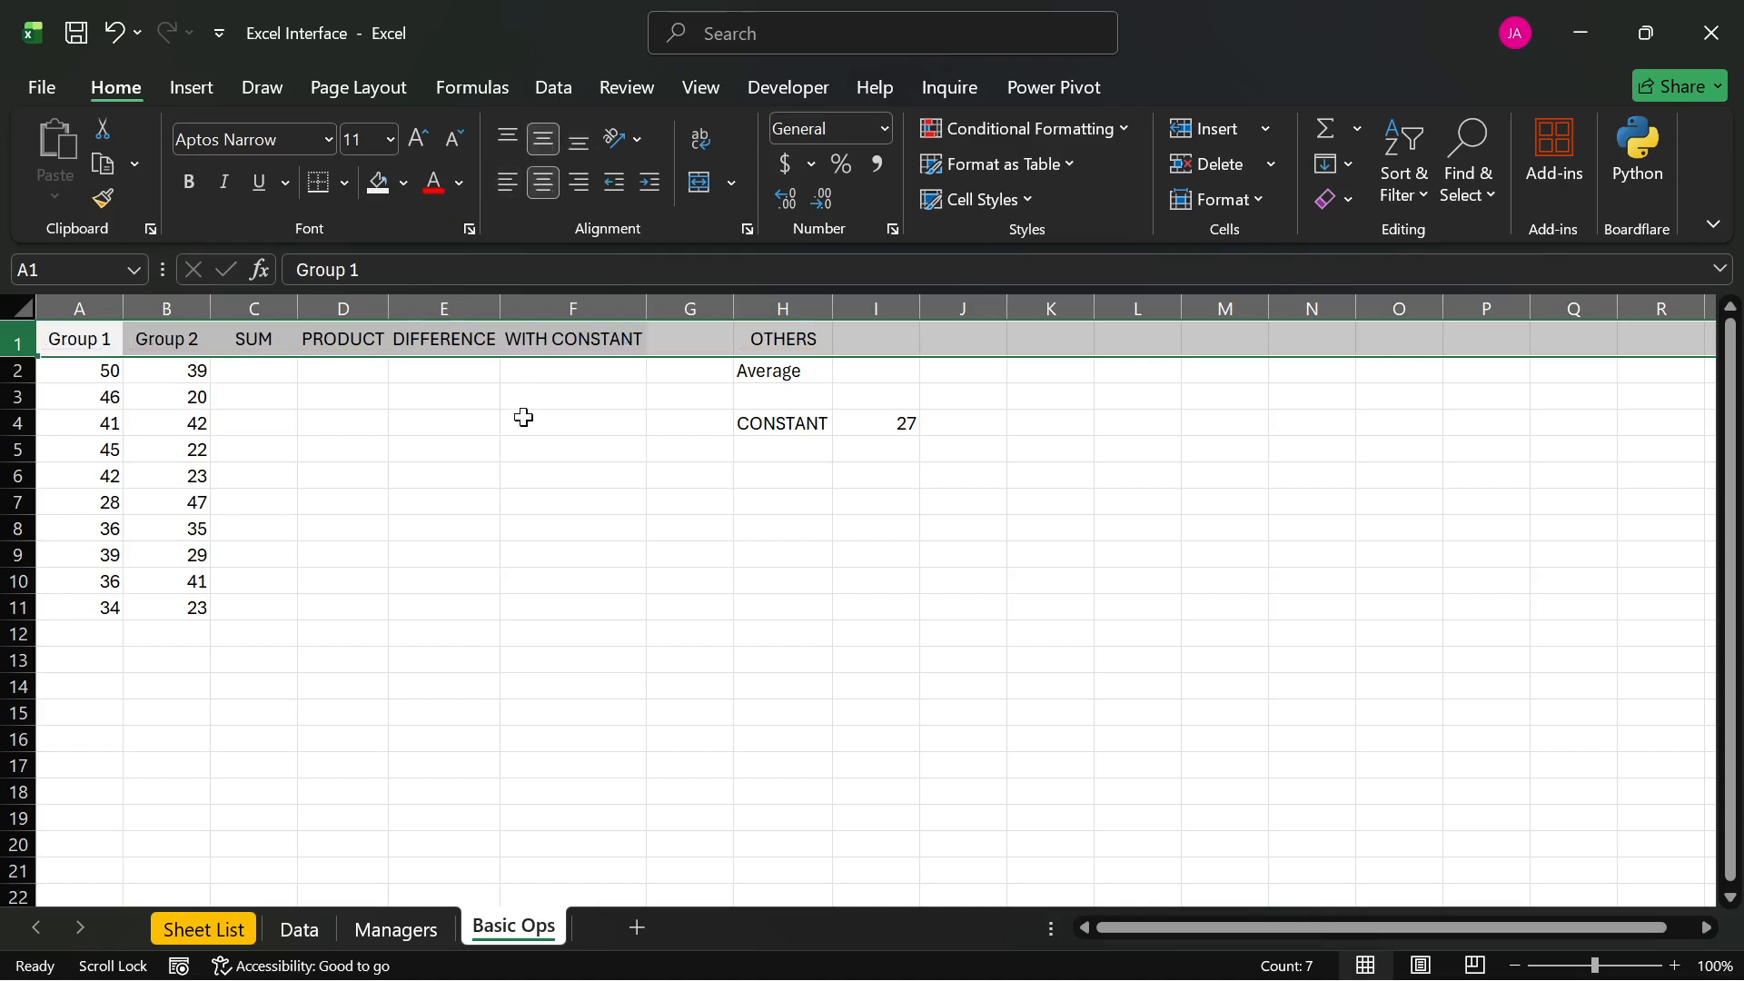
pyautogui.click(521, 448)
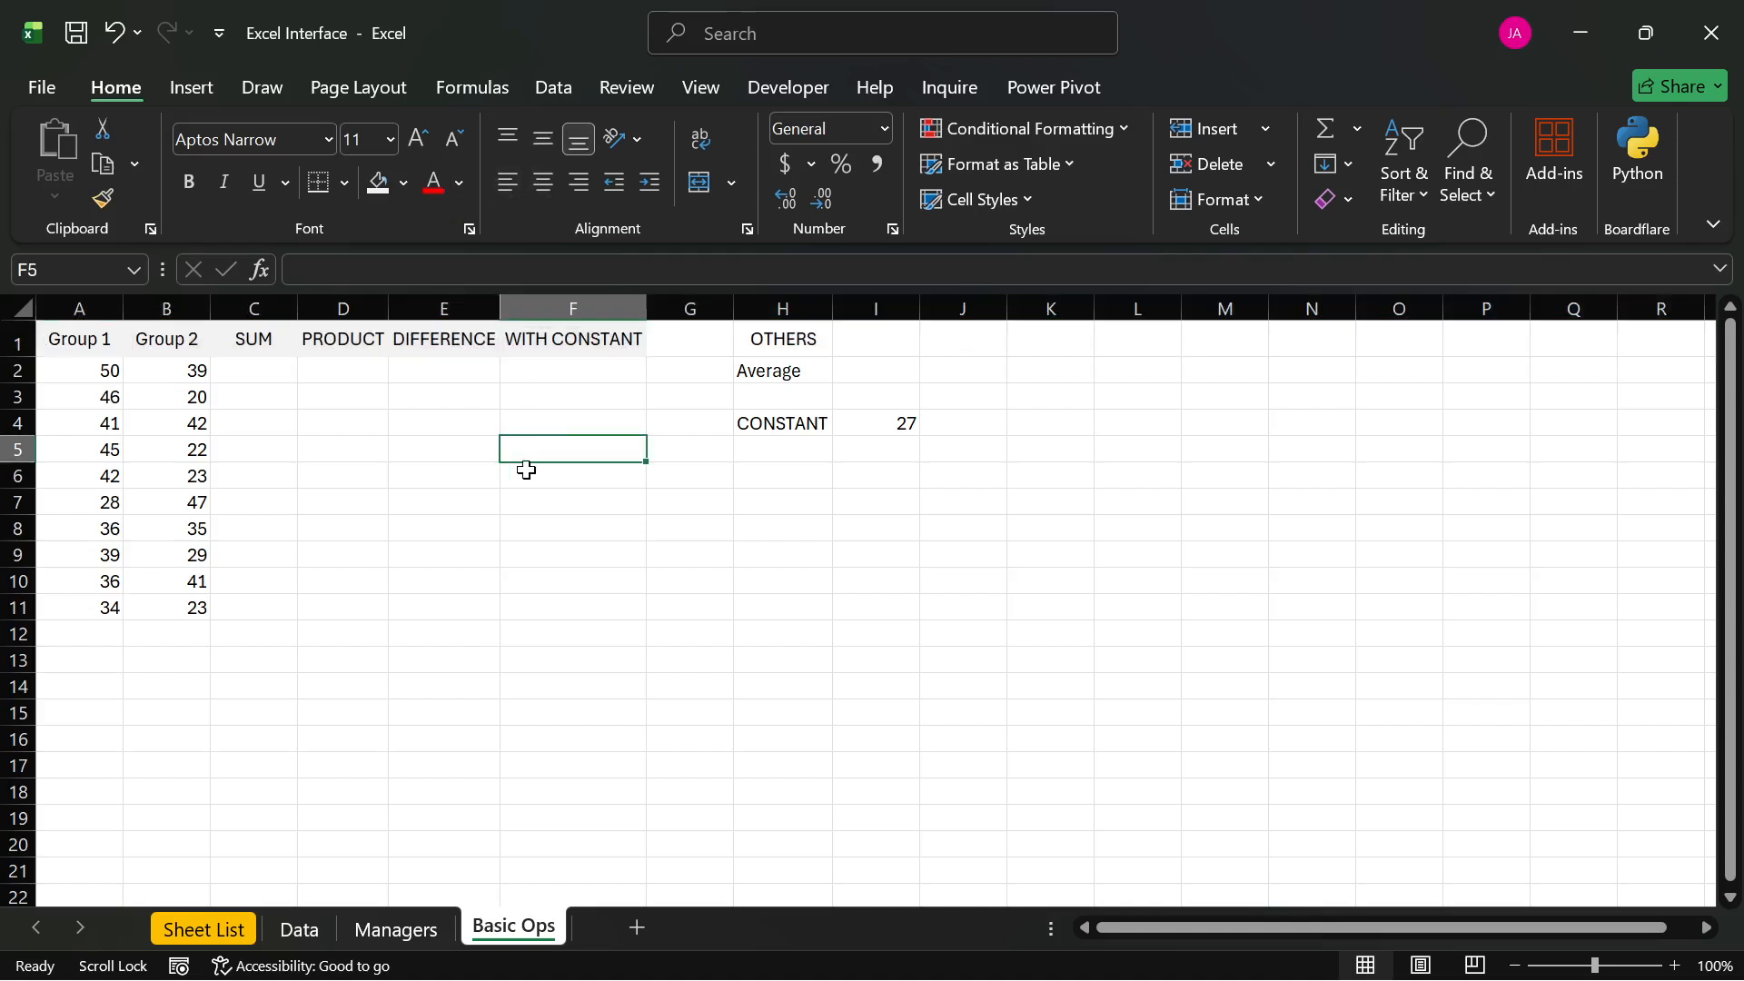
# - Select cell C2 and set the worksheet to a custom magnification of 150%
pyautogui.click(258, 374)
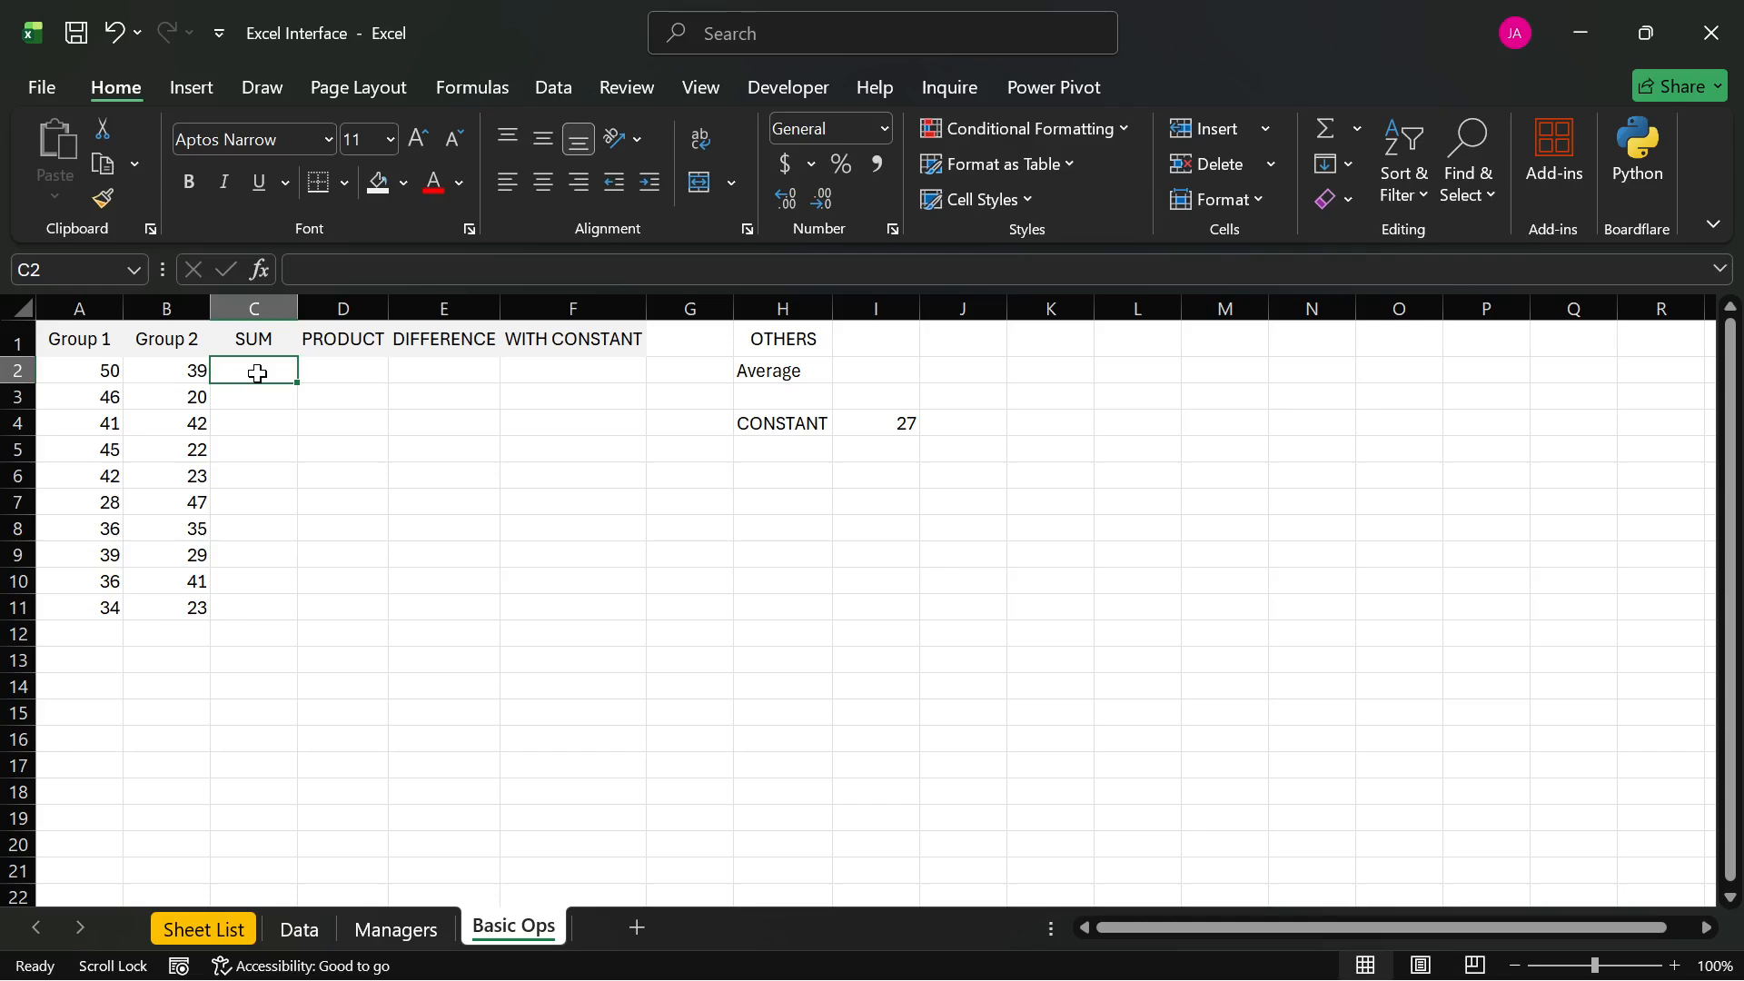
pyautogui.write('=')
pyautogui.press('Escape')
pyautogui.click(1707, 966)
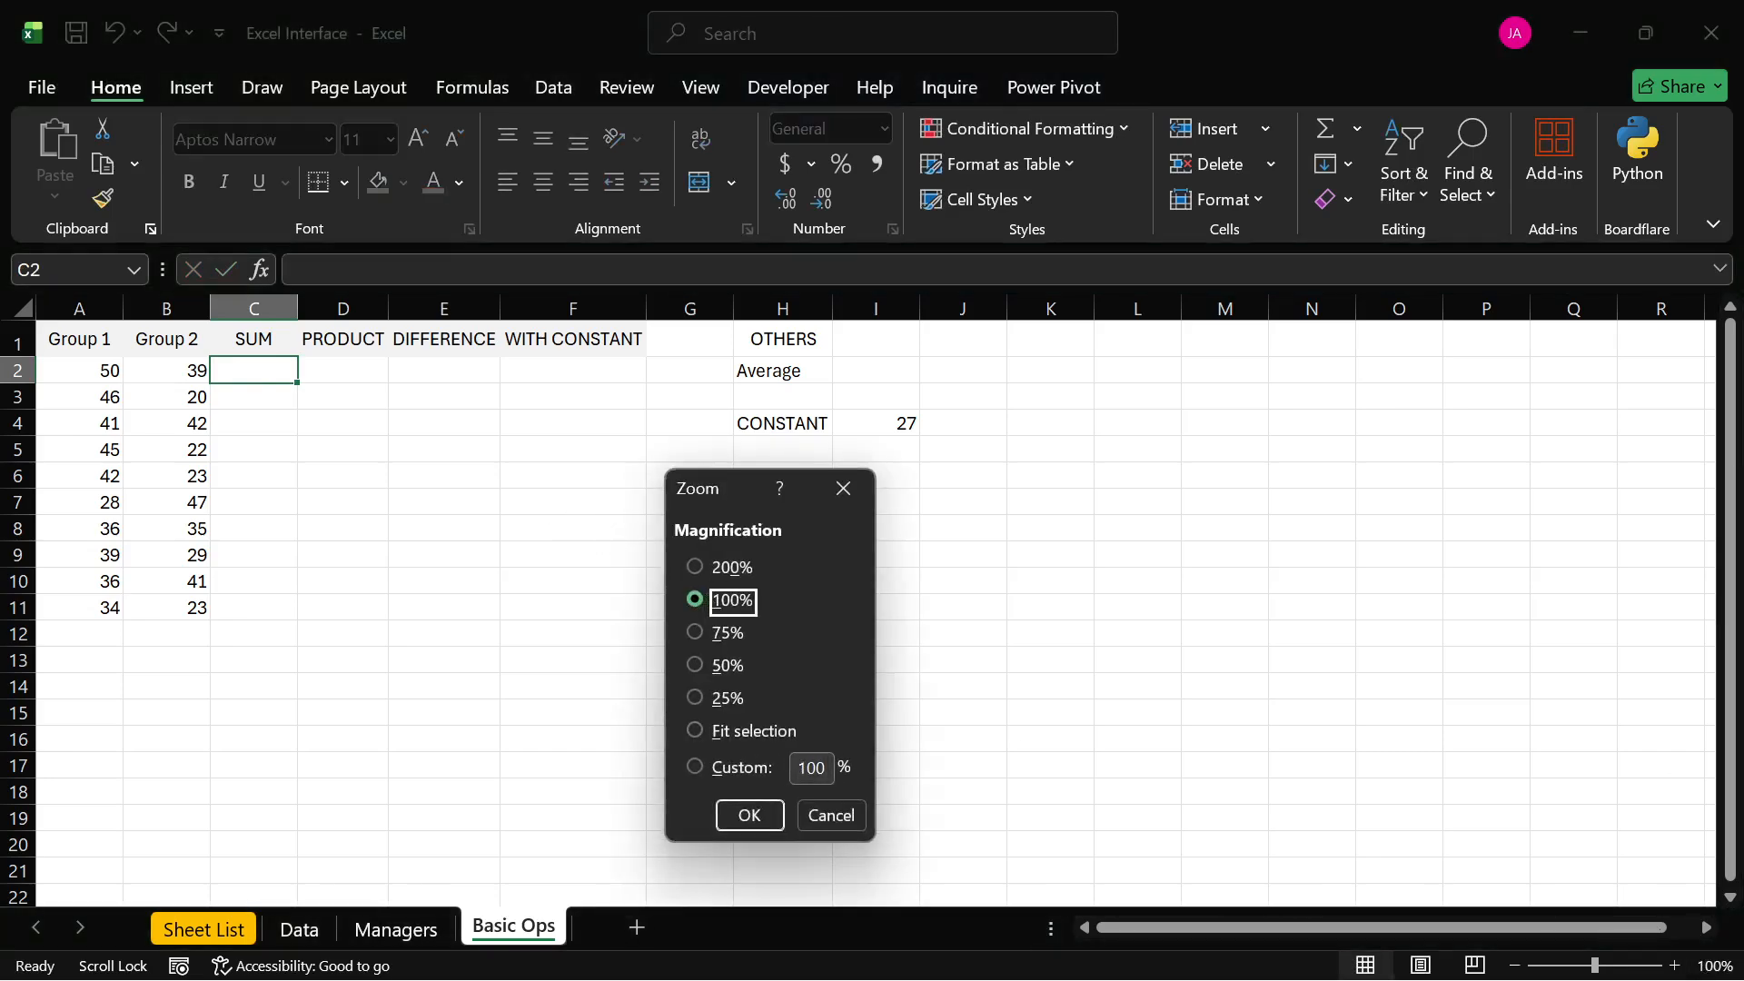
pyautogui.click(830, 770)
pyautogui.press('BackSpace')
pyautogui.press('BackSpace')
pyautogui.press('BackSpace')
pyautogui.write('150')
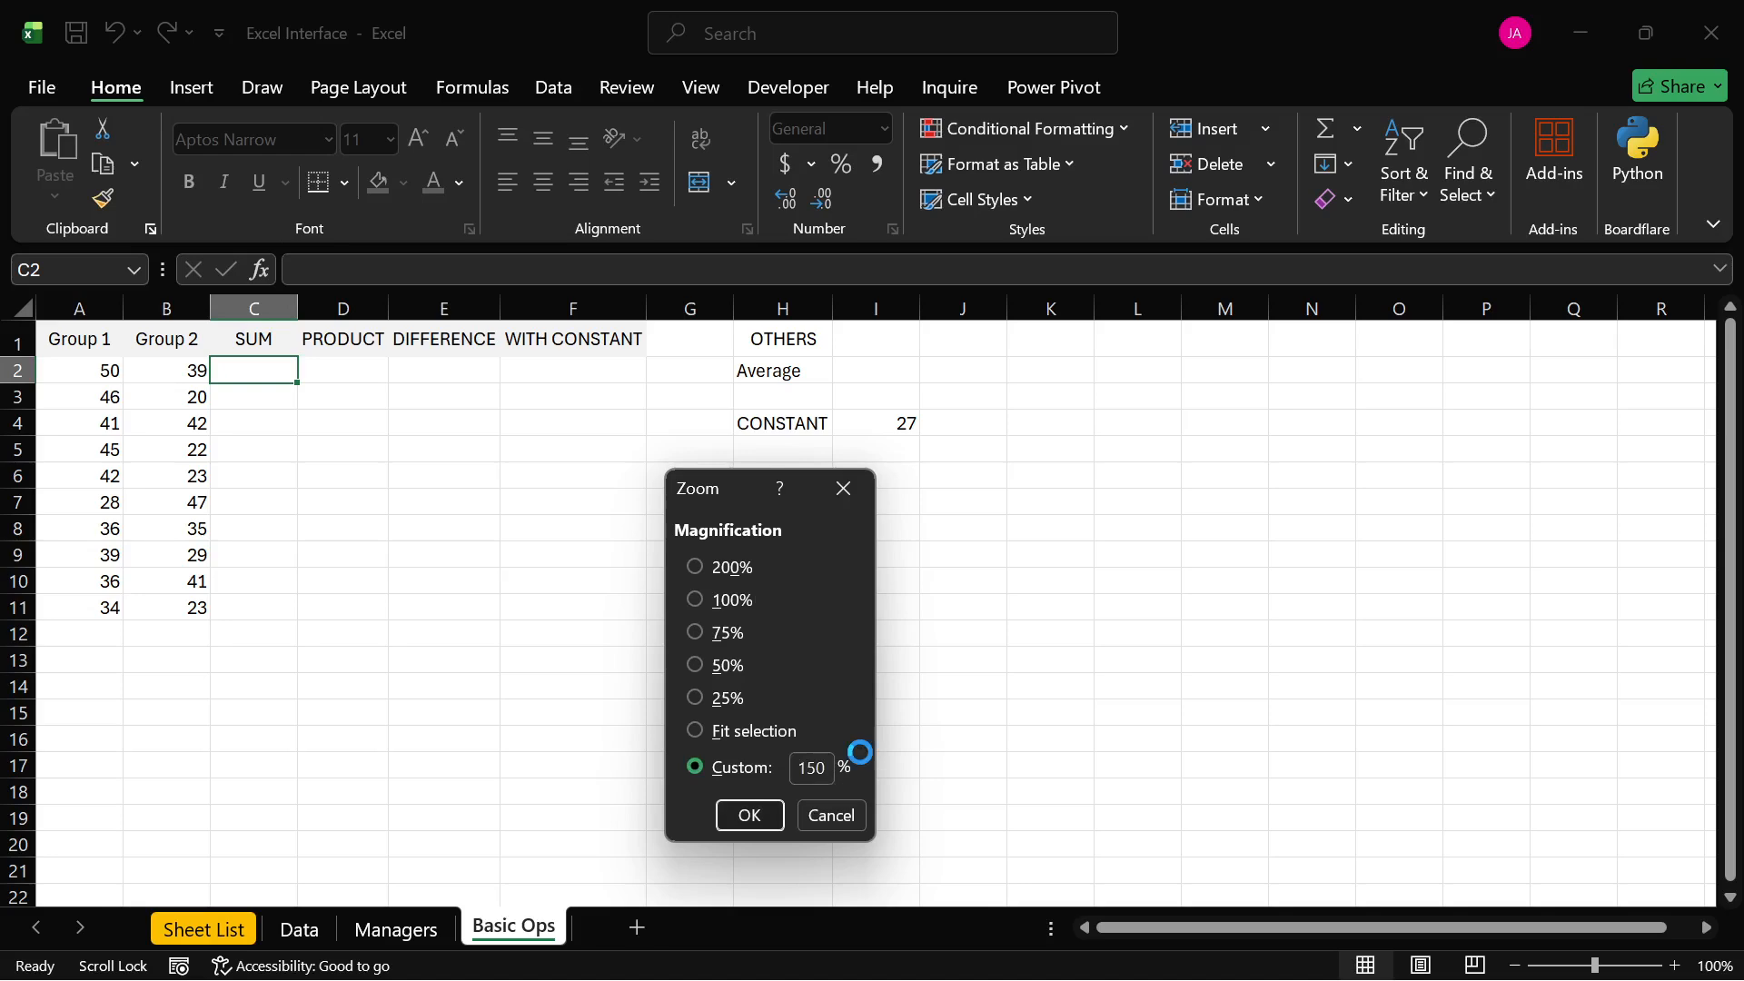
pyautogui.press('Return')
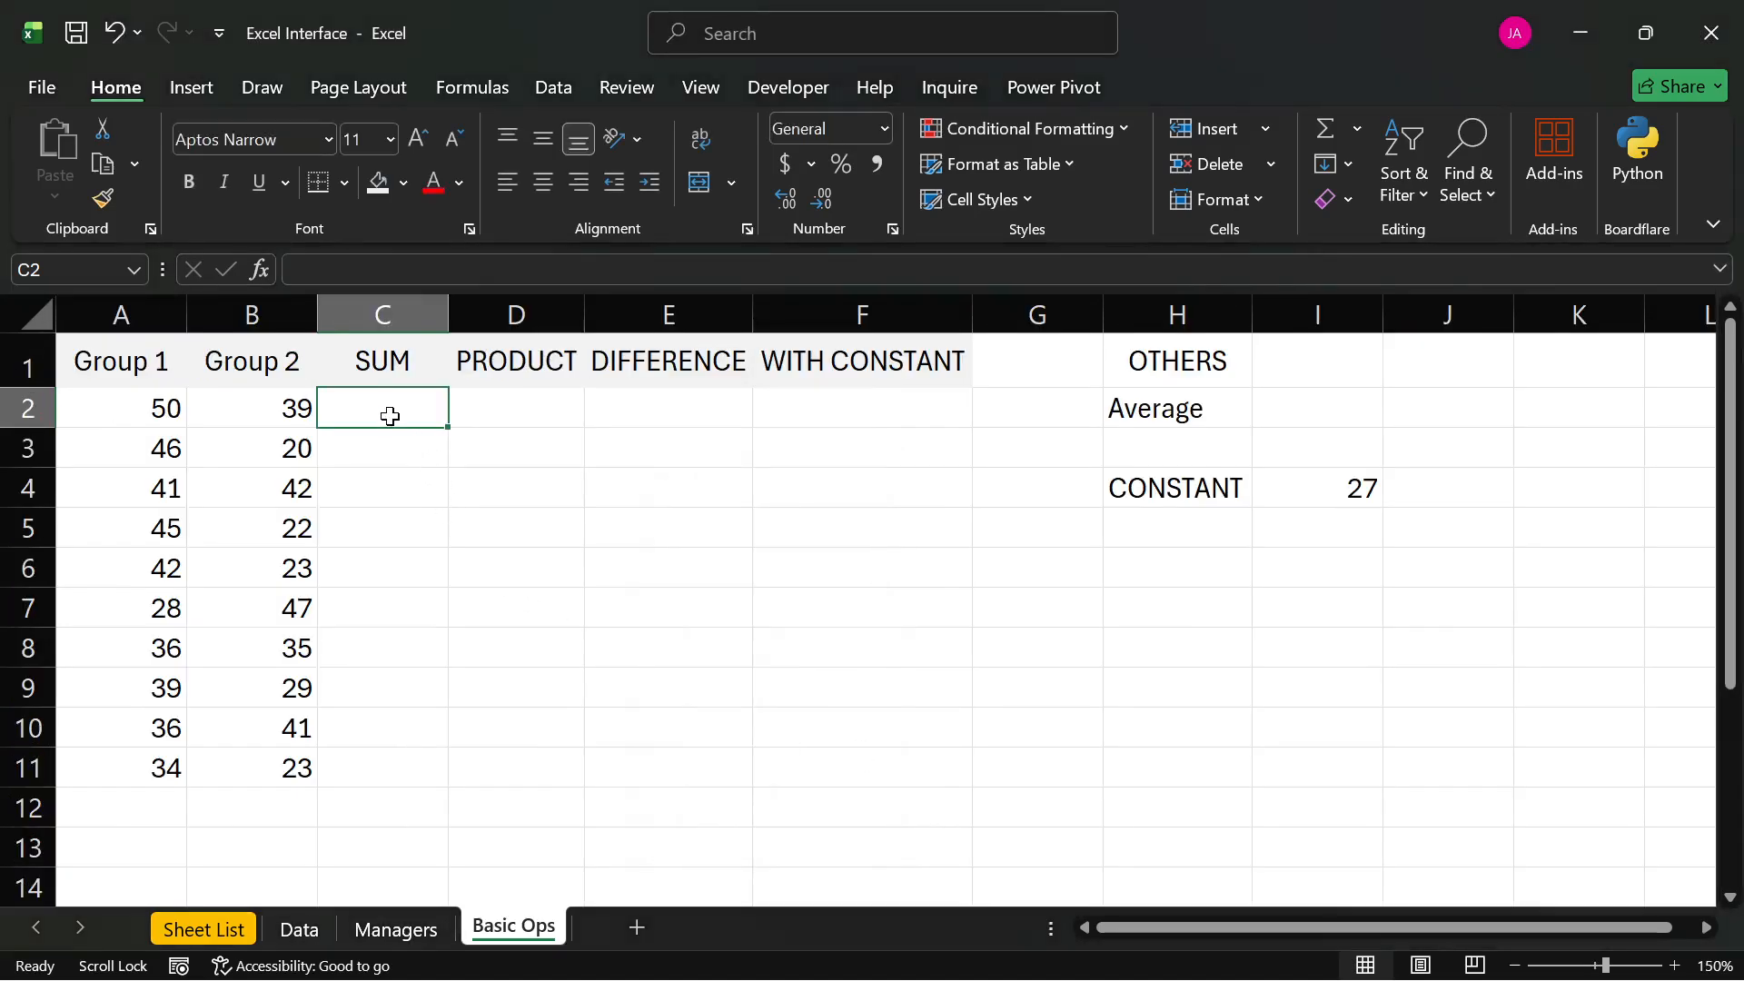
# - Enter the formula =A2+B2 in C2 using cell references, highlighting its individual parts before committing it
pyautogui.write('=')
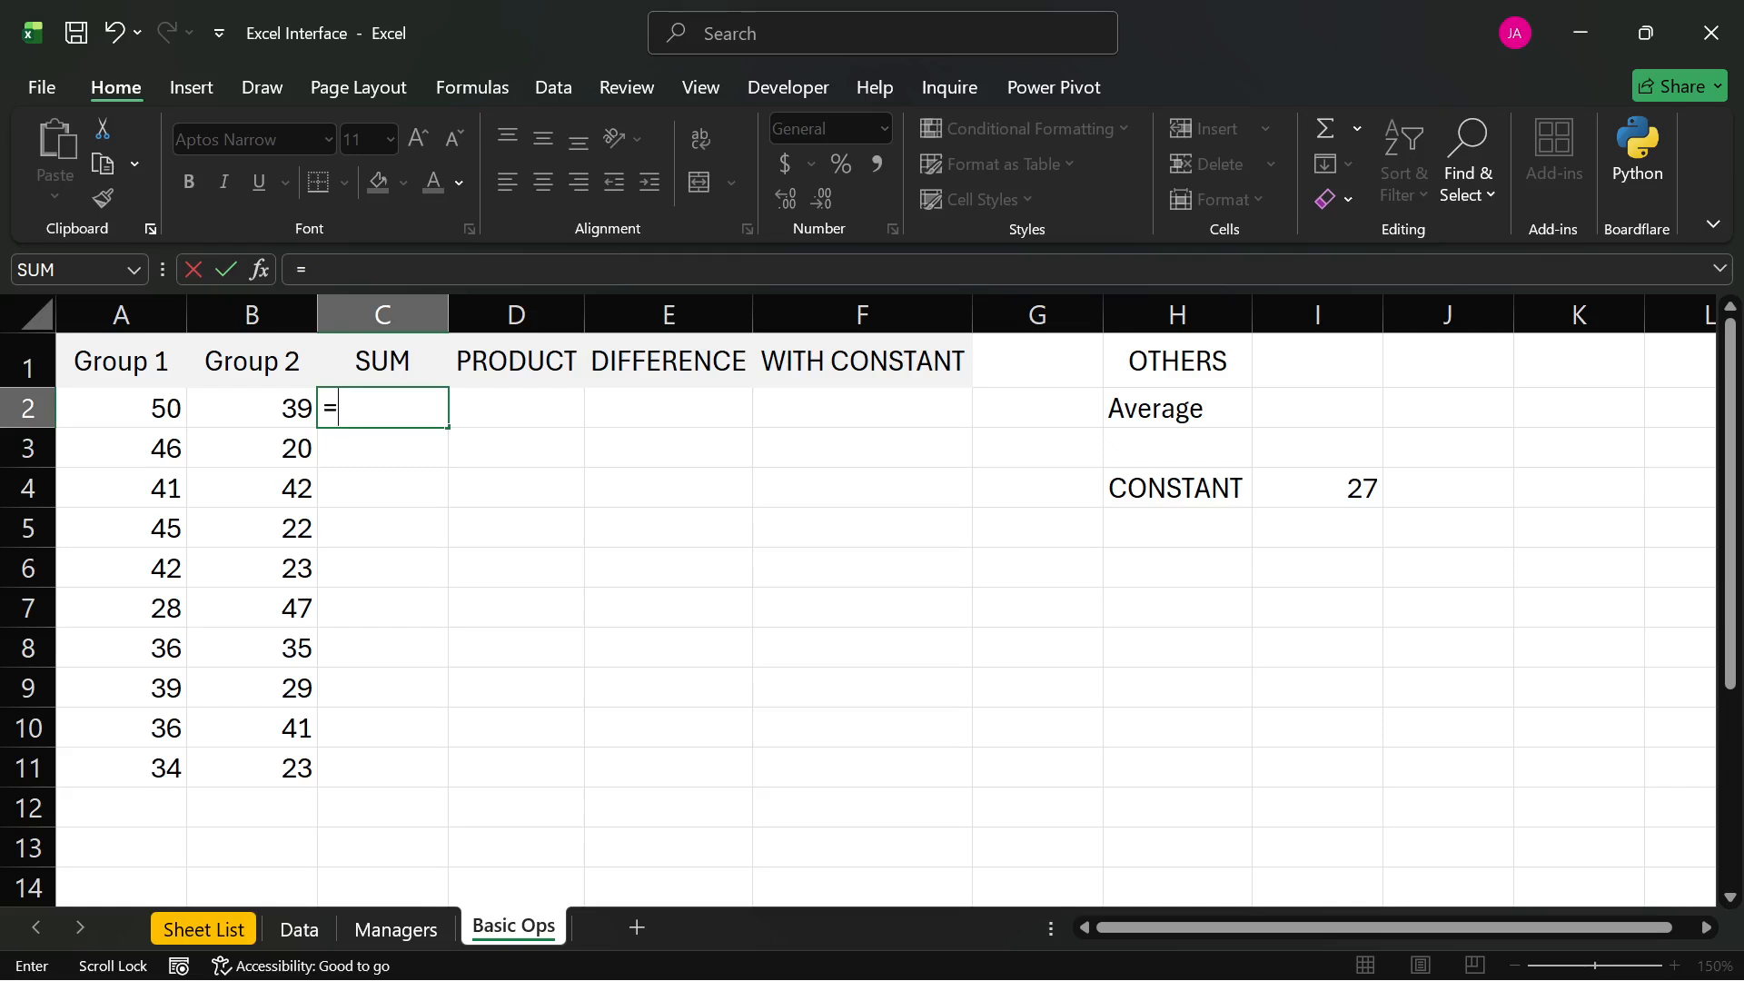
pyautogui.click(160, 411)
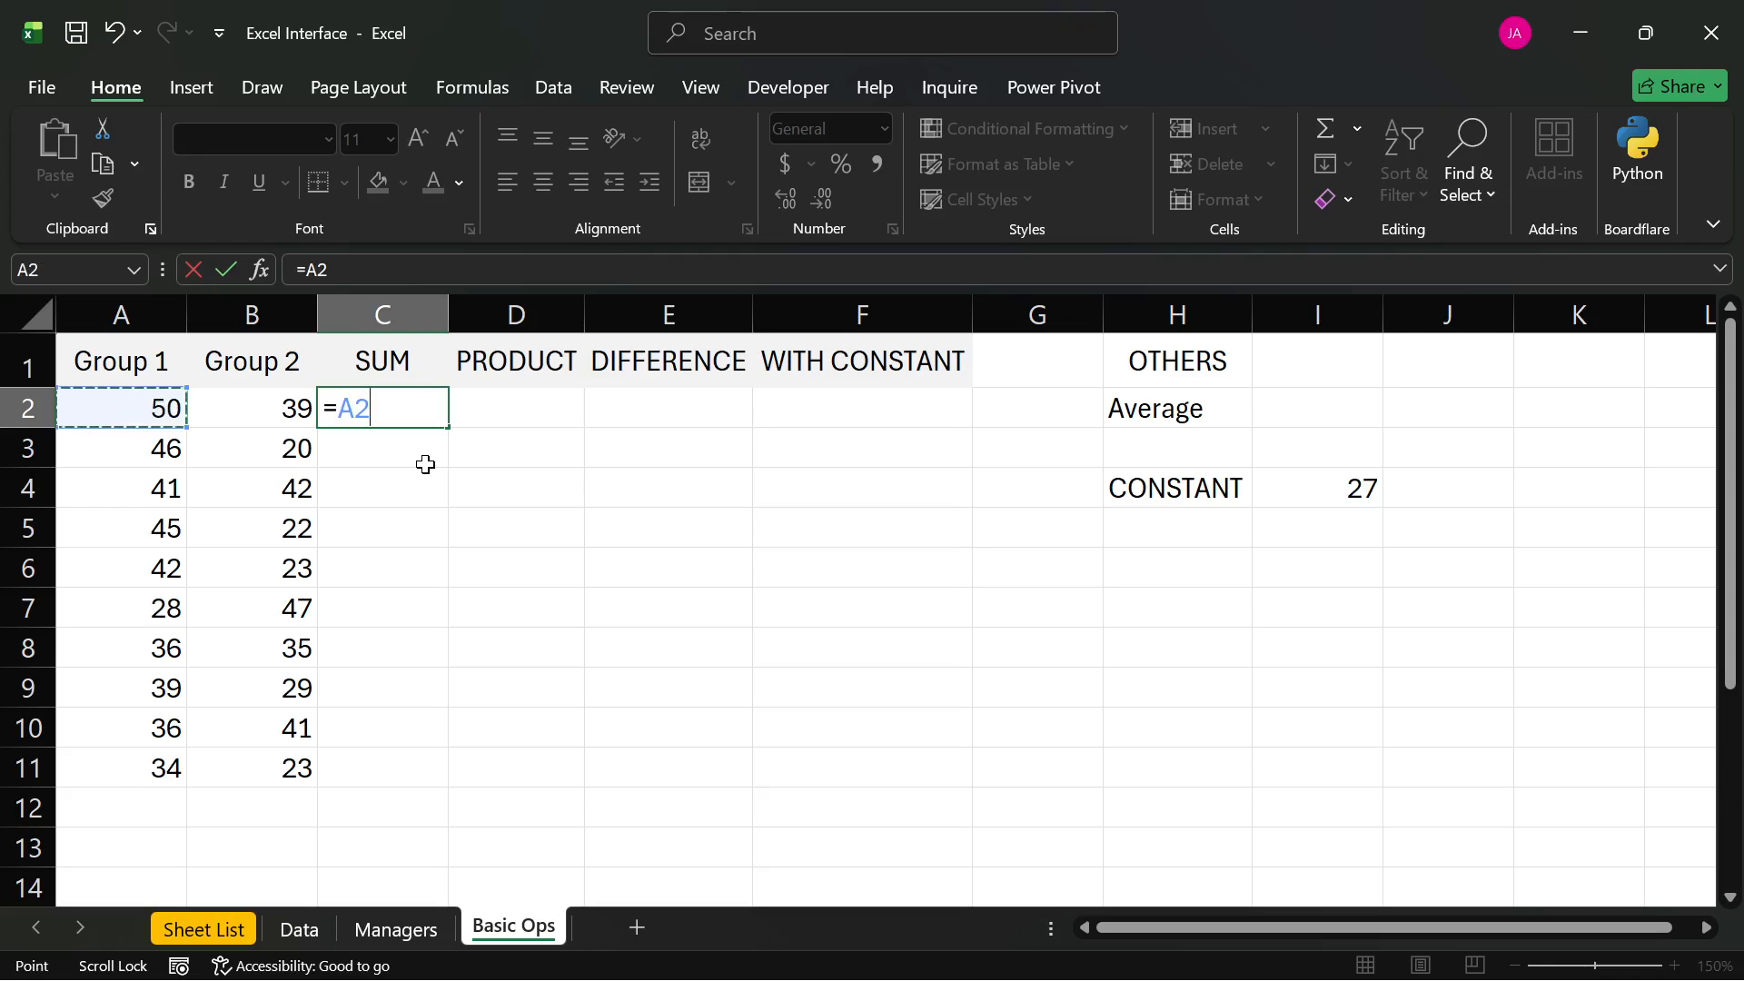
pyautogui.write('+')
pyautogui.click(250, 417)
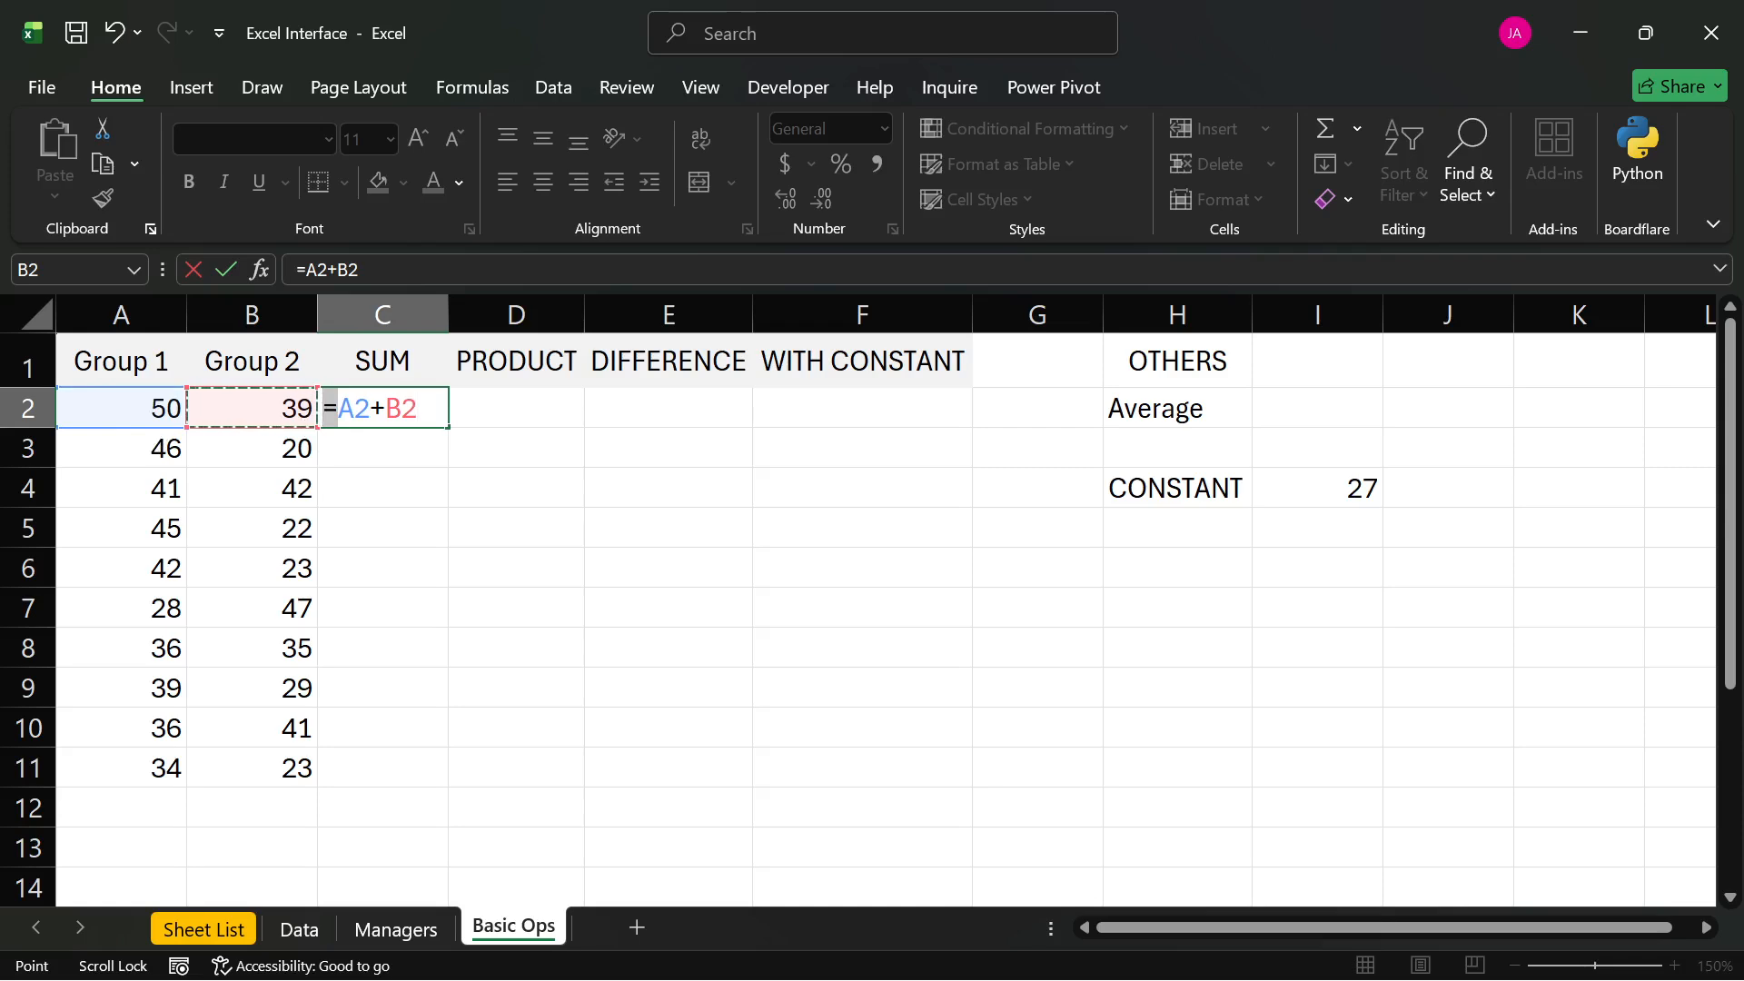
pyautogui.moveTo(337, 409); pyautogui.dragTo(318, 409)
pyautogui.press('Right')
pyautogui.hotkey('shift', 'Right')
pyautogui.hotkey('shift', 'Right')
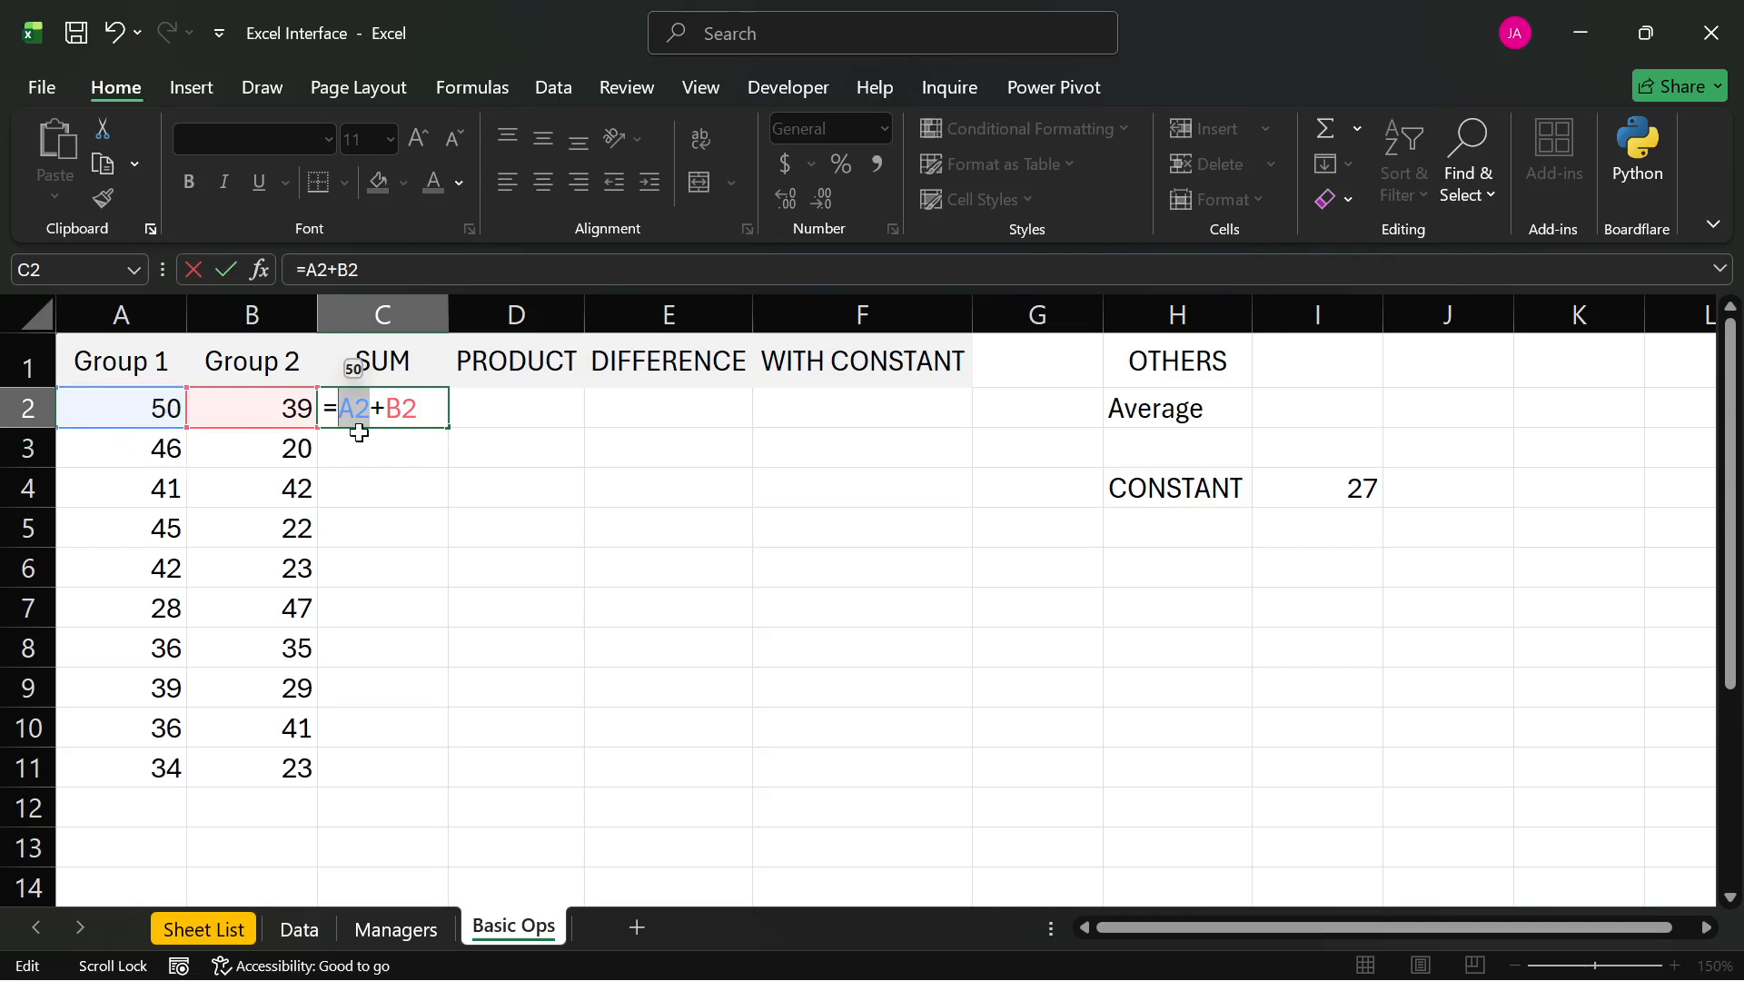
pyautogui.moveTo(370, 410); pyautogui.dragTo(385, 410)
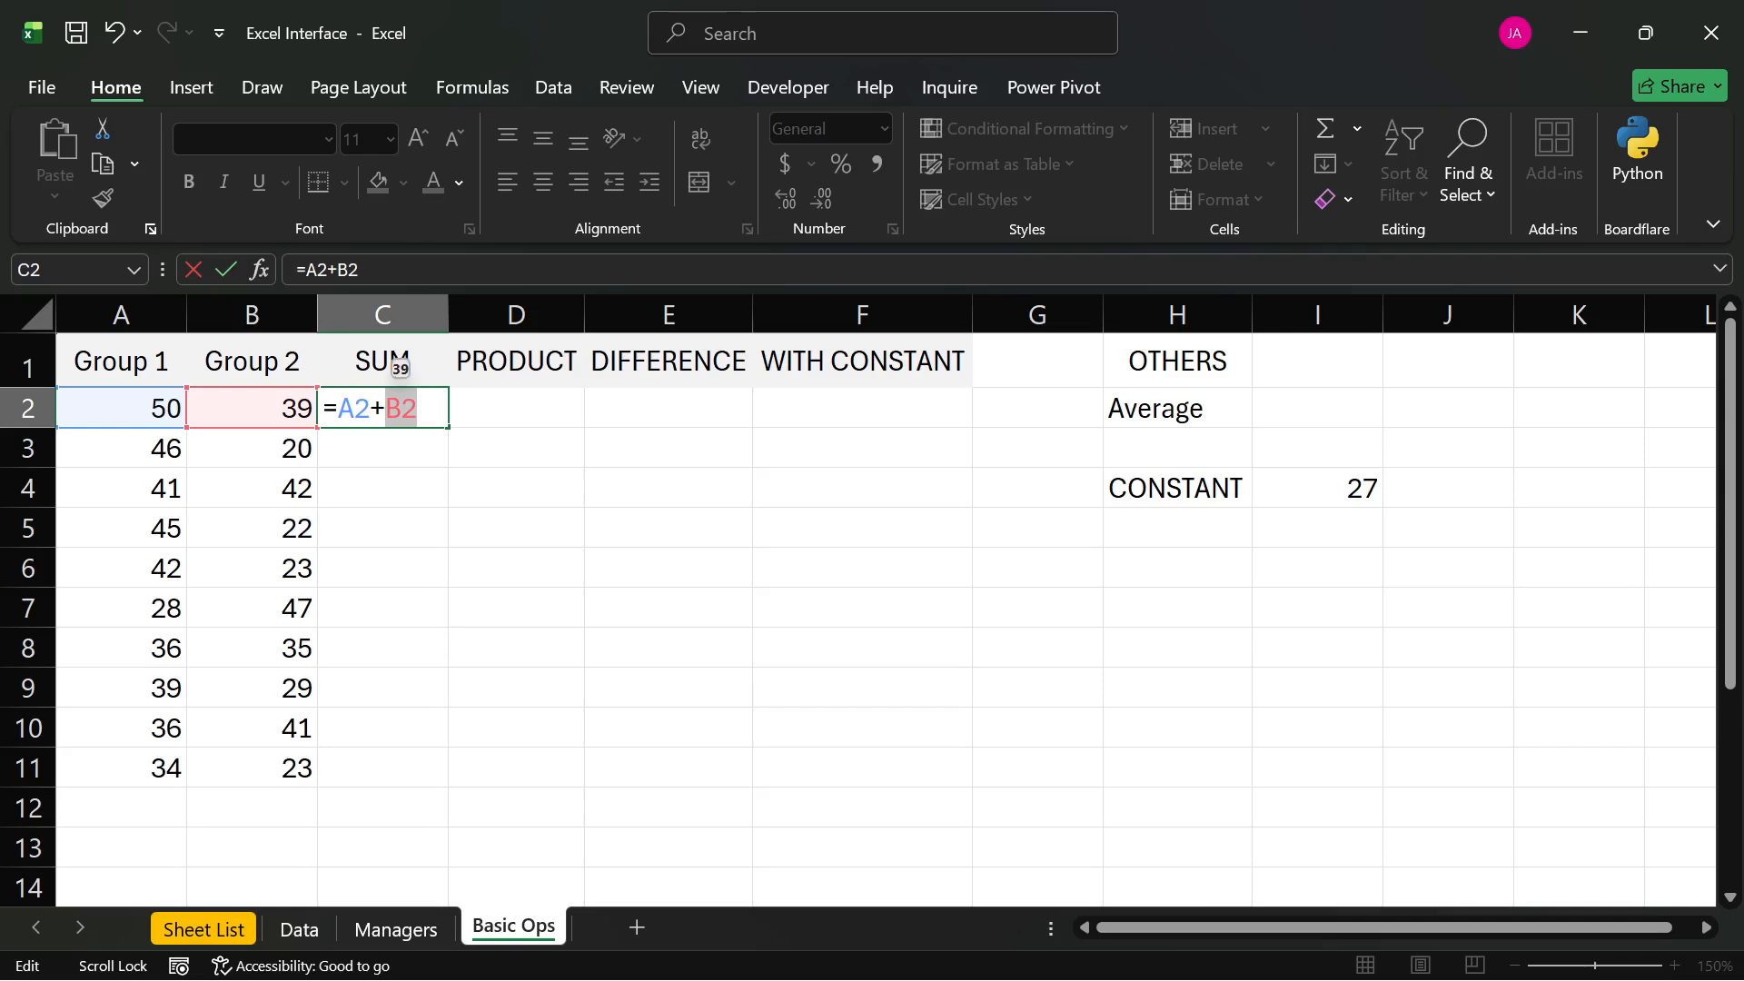
pyautogui.click(420, 410)
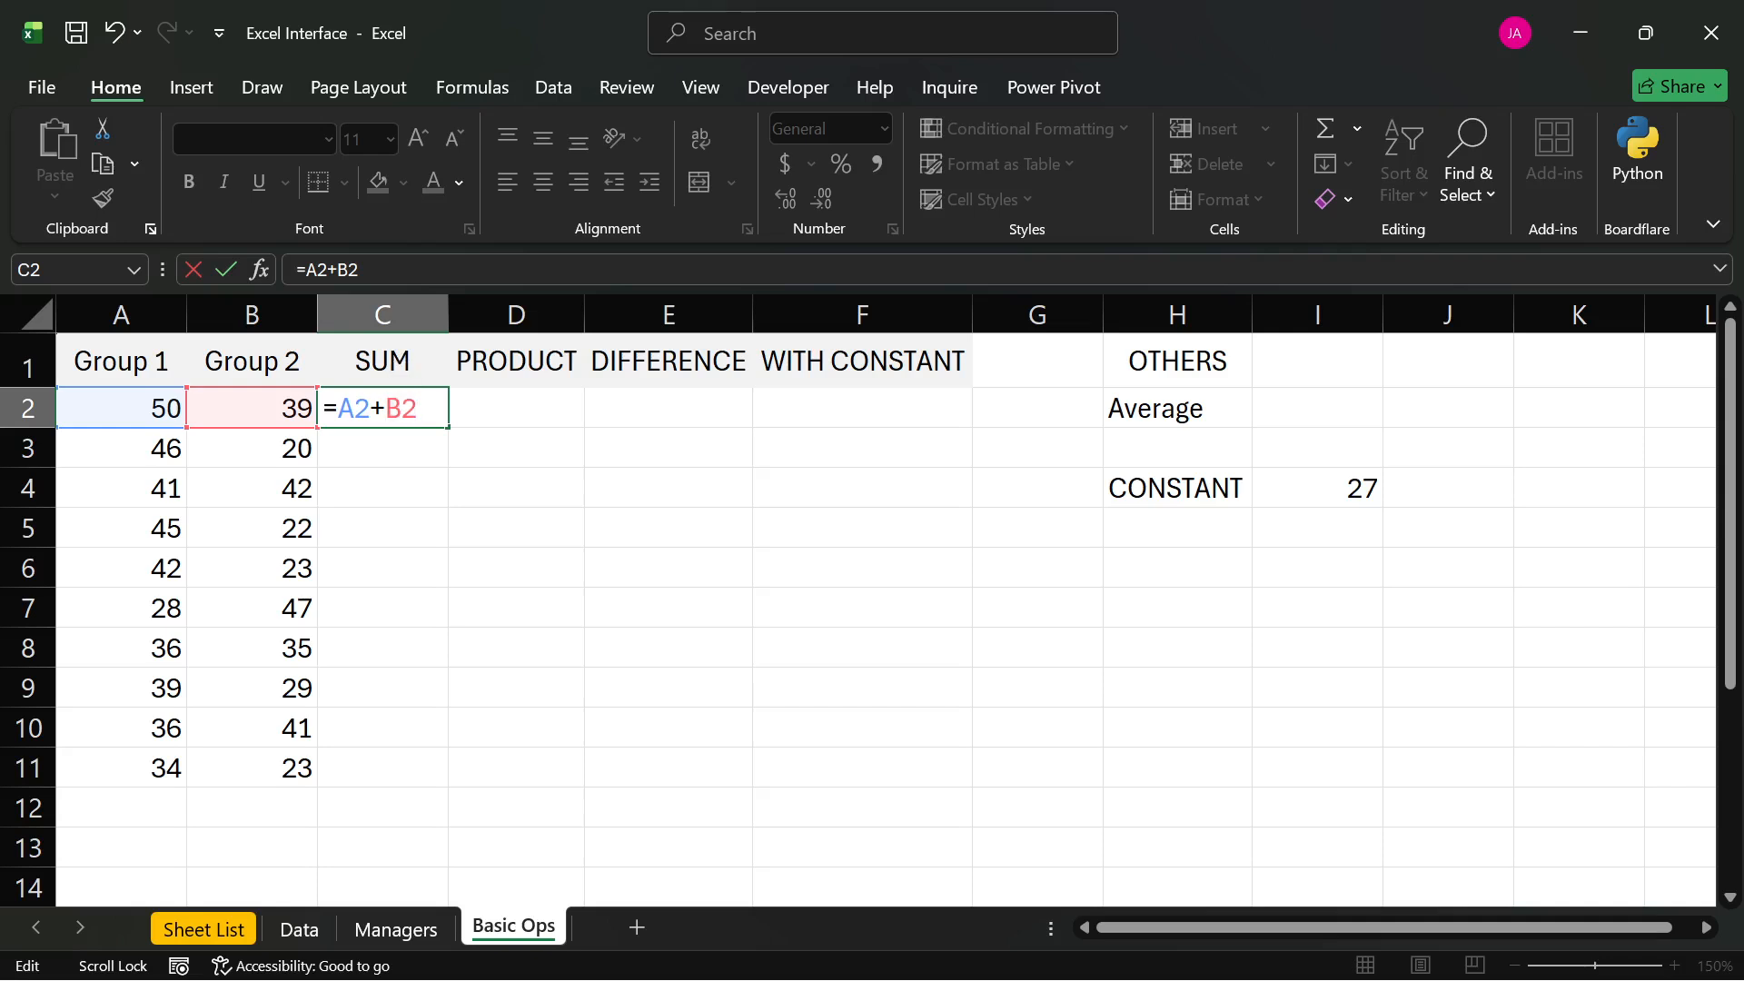
pyautogui.press('Return')
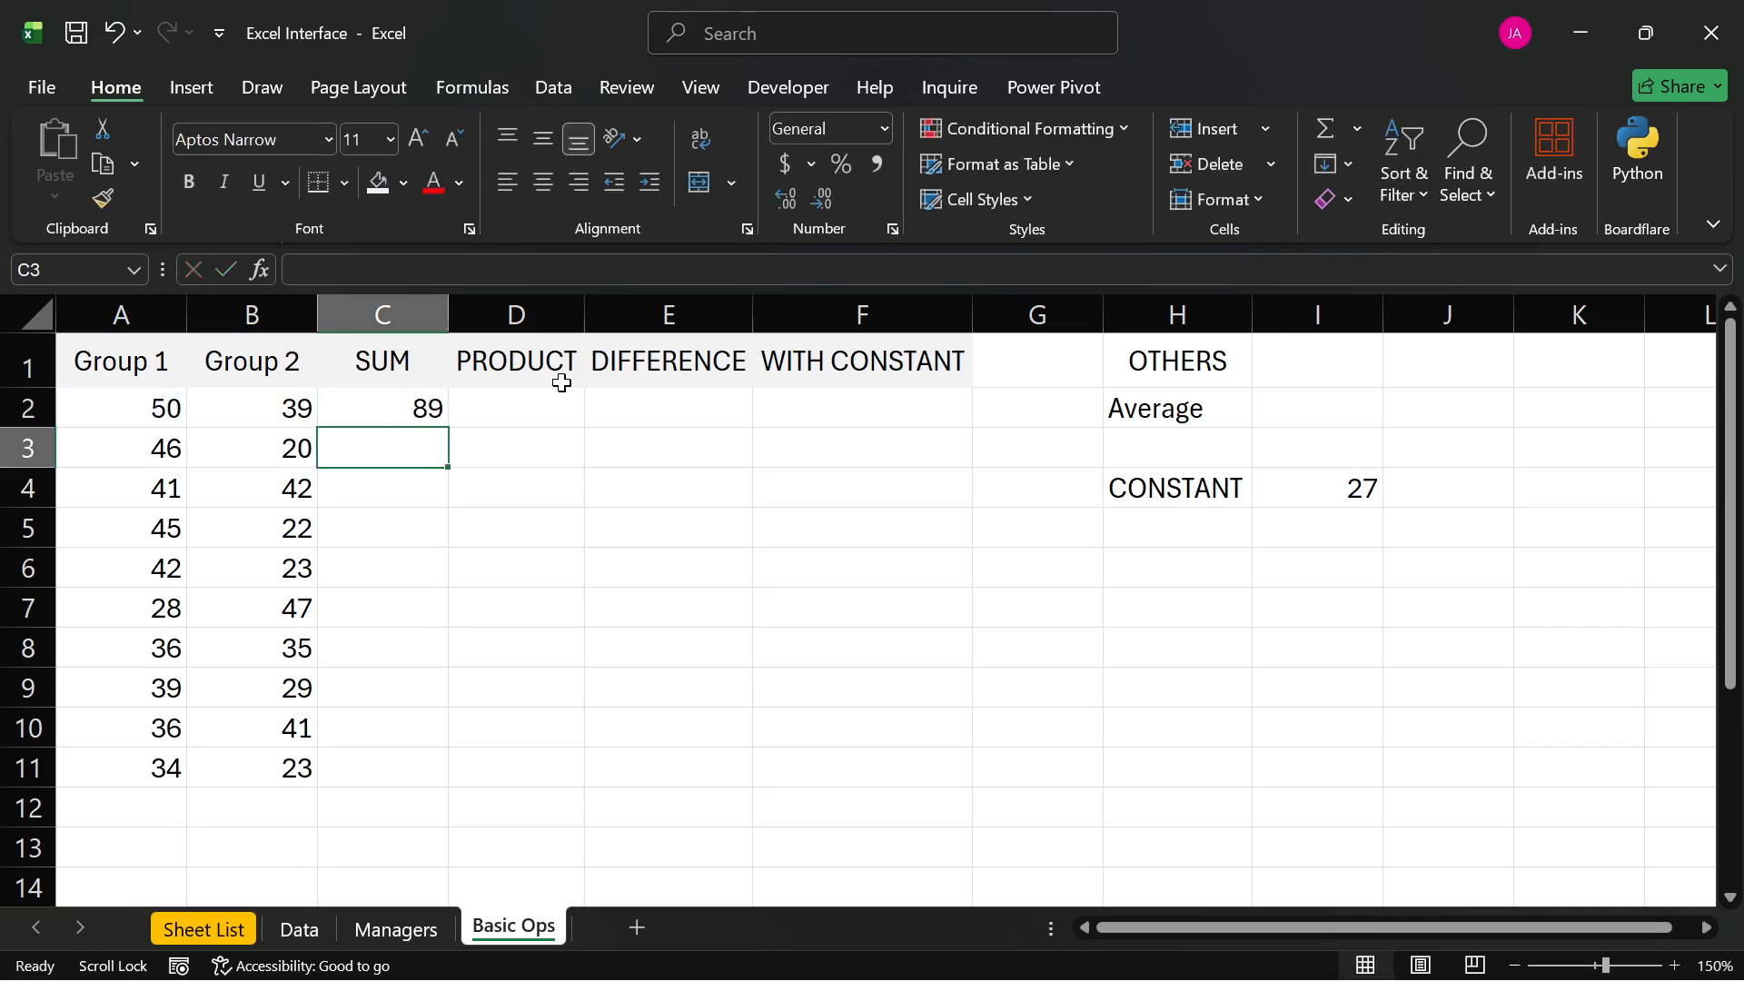
# - Enter the formula =A3+B3 in C3 using cell references to add the second row's Group 1 and Group 2 values
pyautogui.click(429, 408)
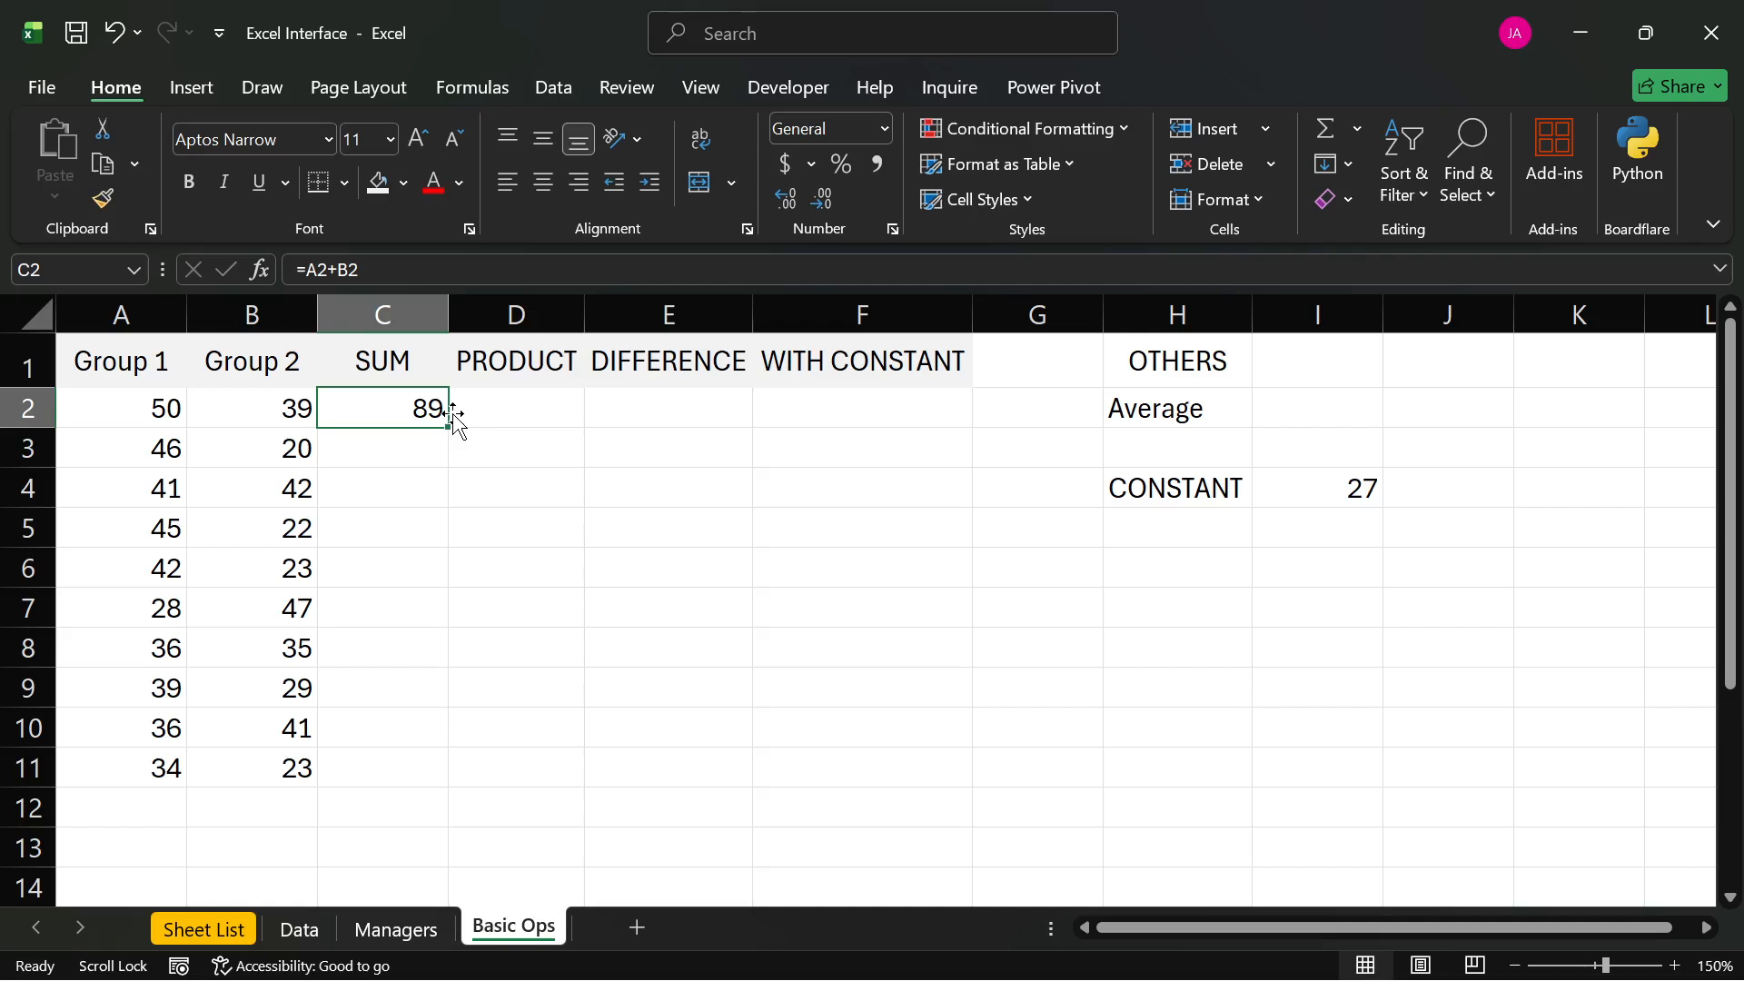
pyautogui.click(414, 443)
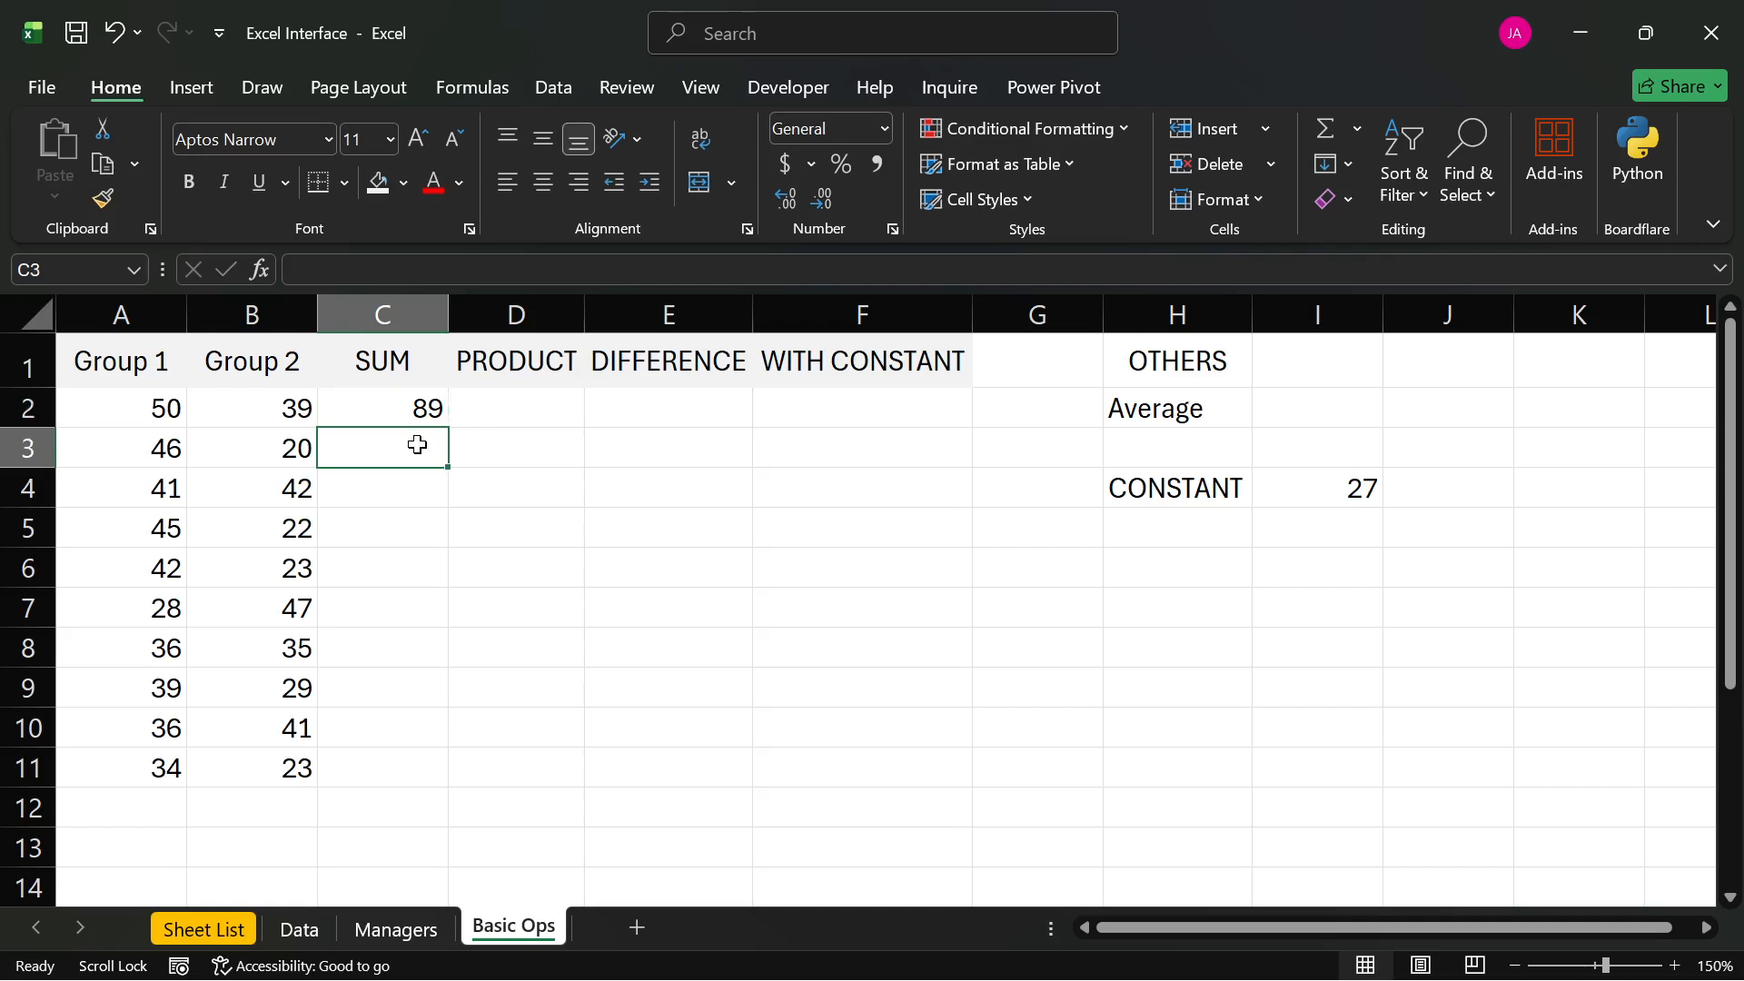
pyautogui.write('=')
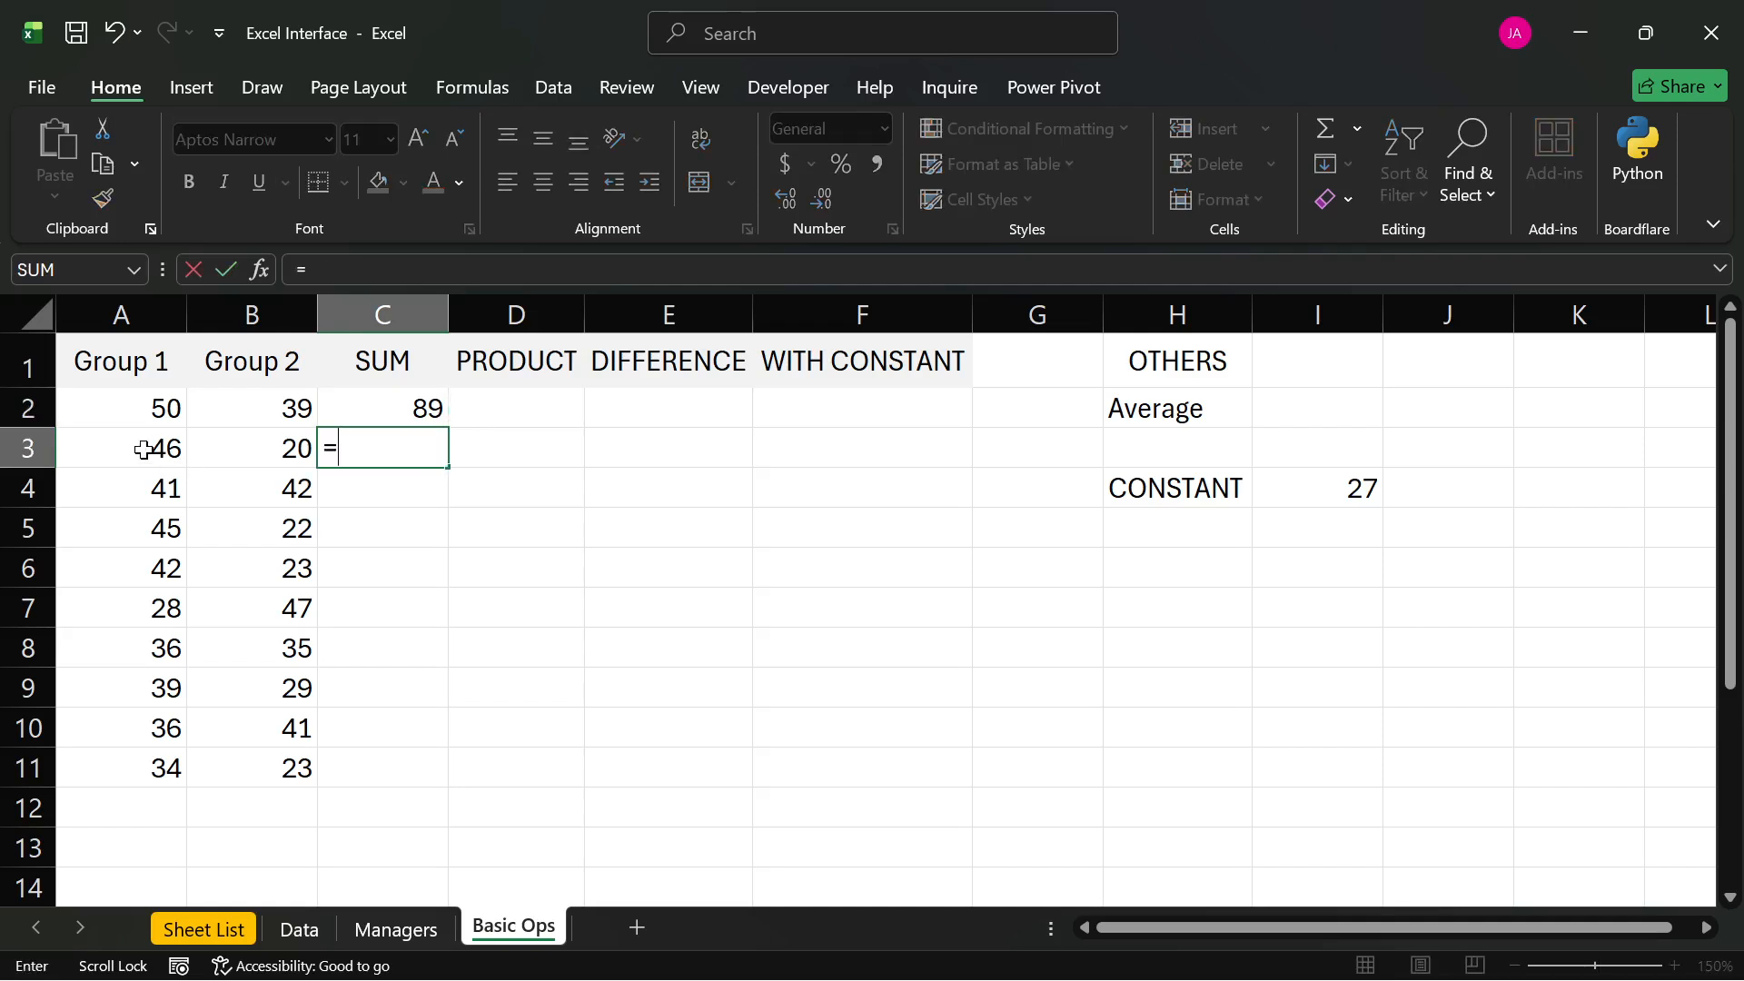
pyautogui.click(144, 449)
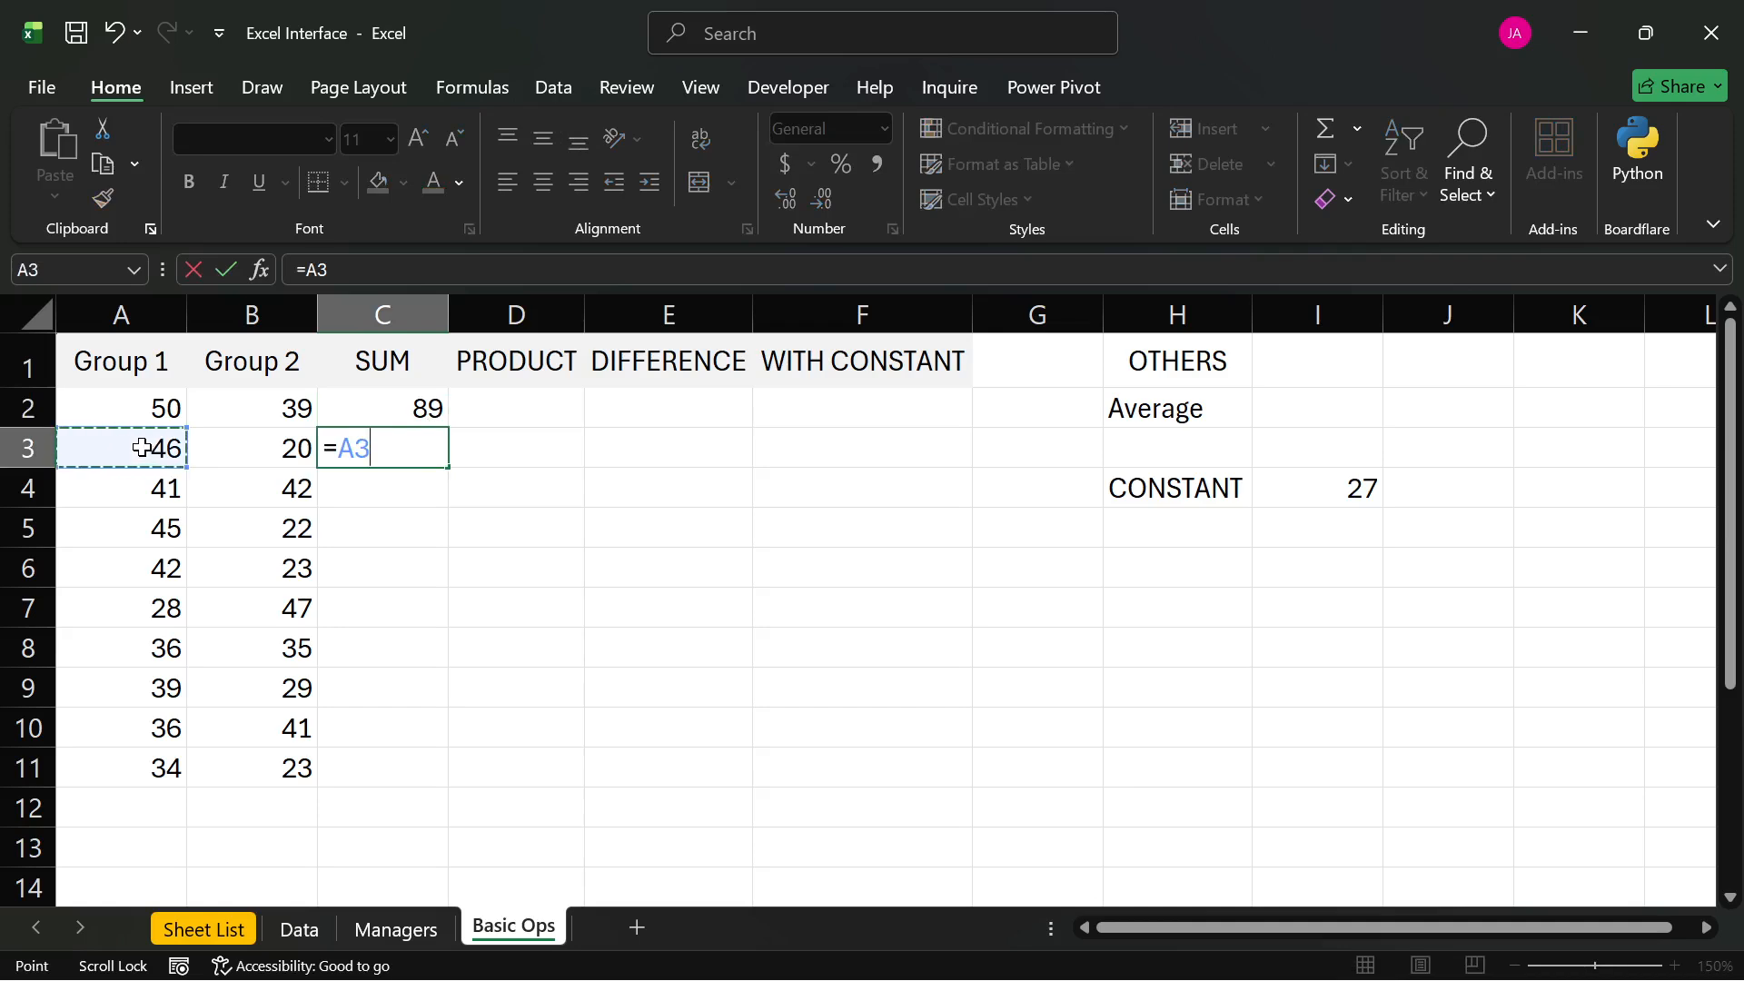
pyautogui.write('+')
pyautogui.click(281, 446)
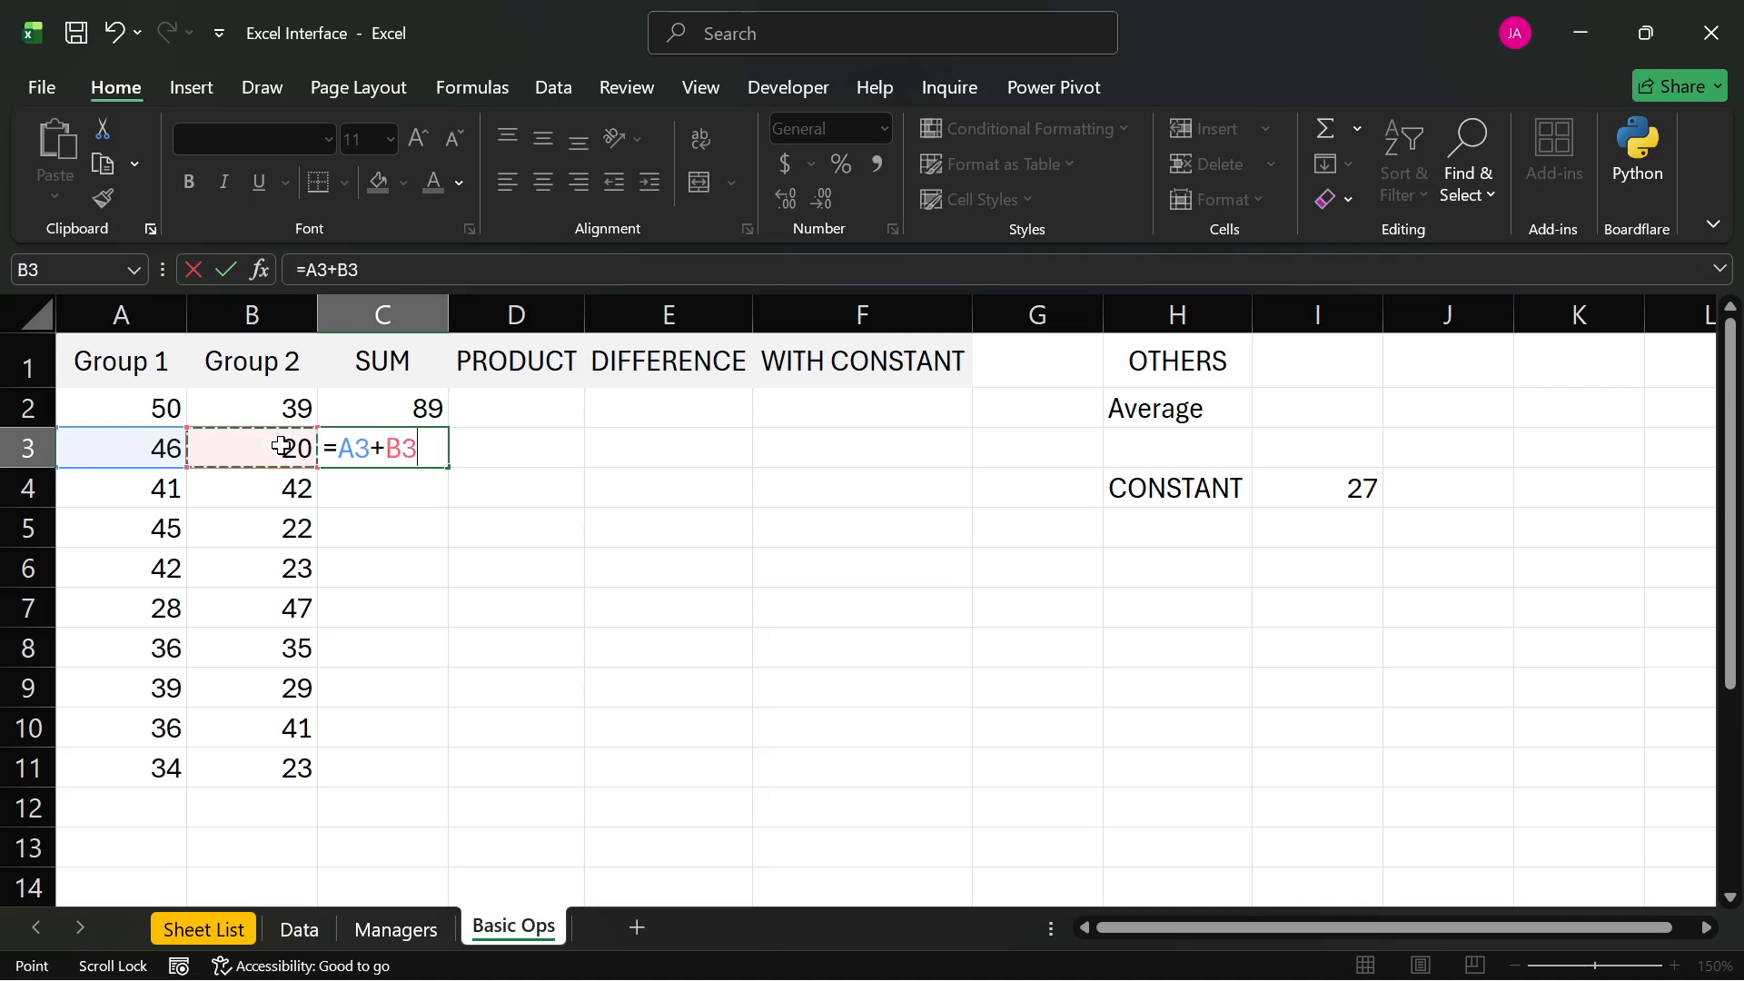
pyautogui.press('Return')
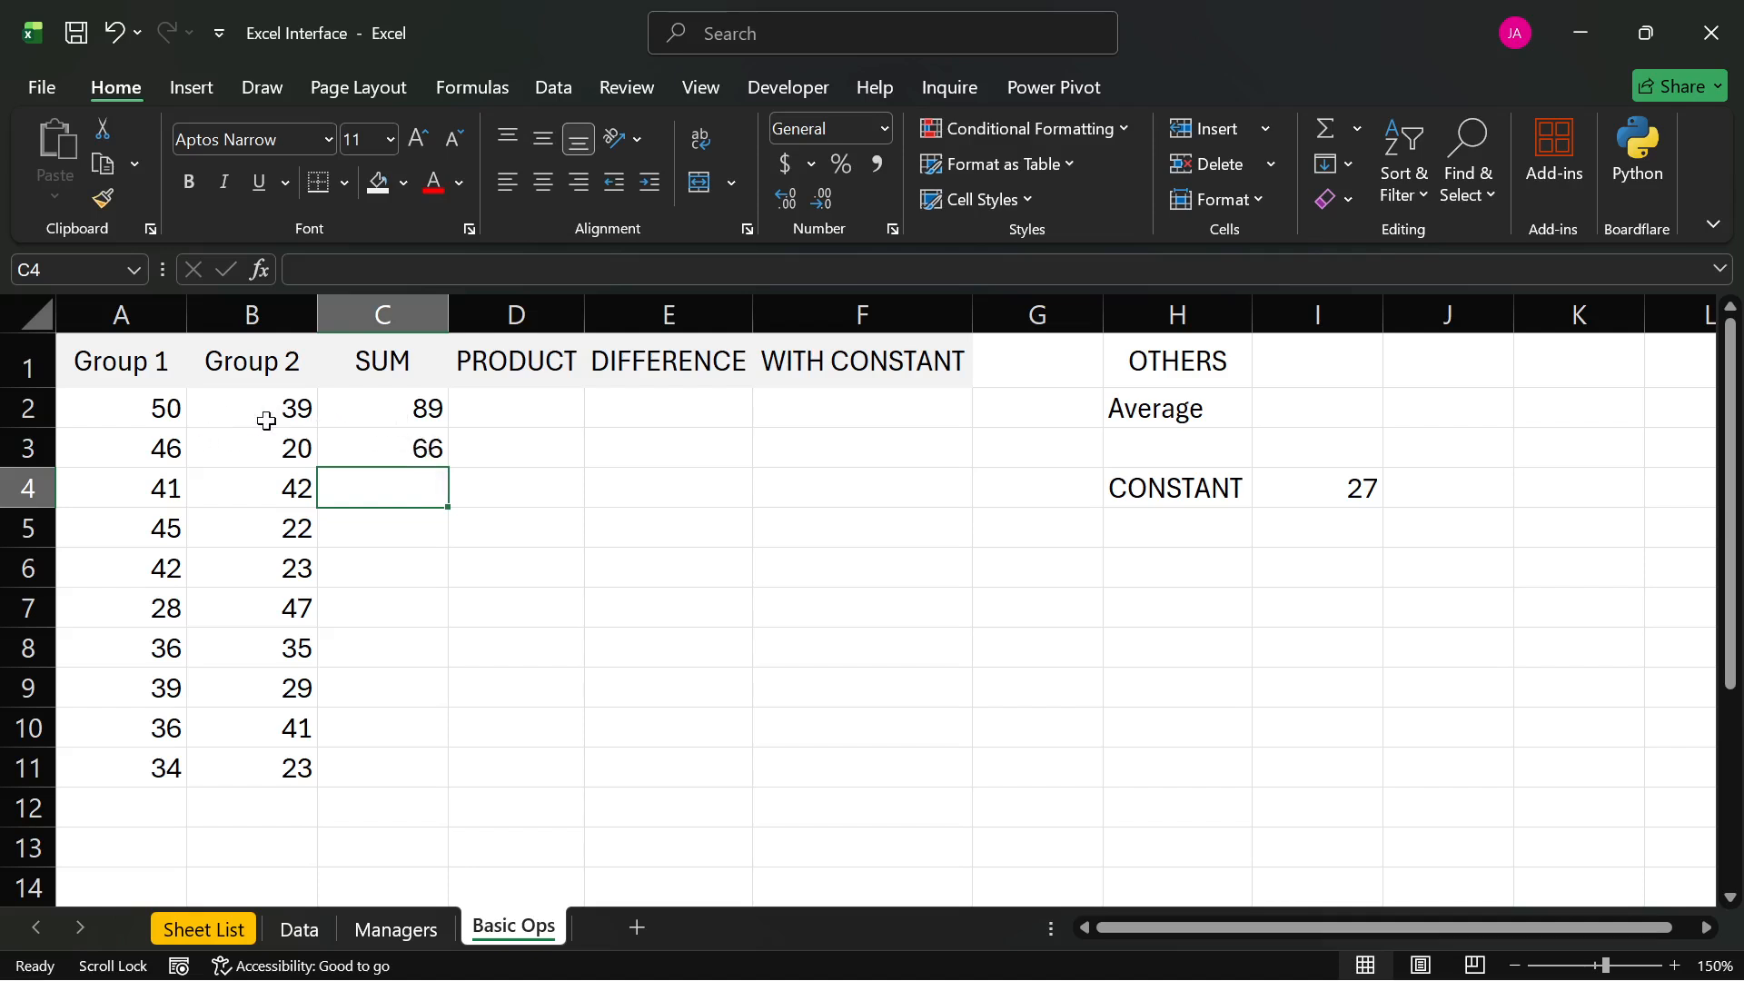
# - Autofill the sum formula from C3 down to C11 and select the filled cells C4:C11 for review
pyautogui.click(146, 395)
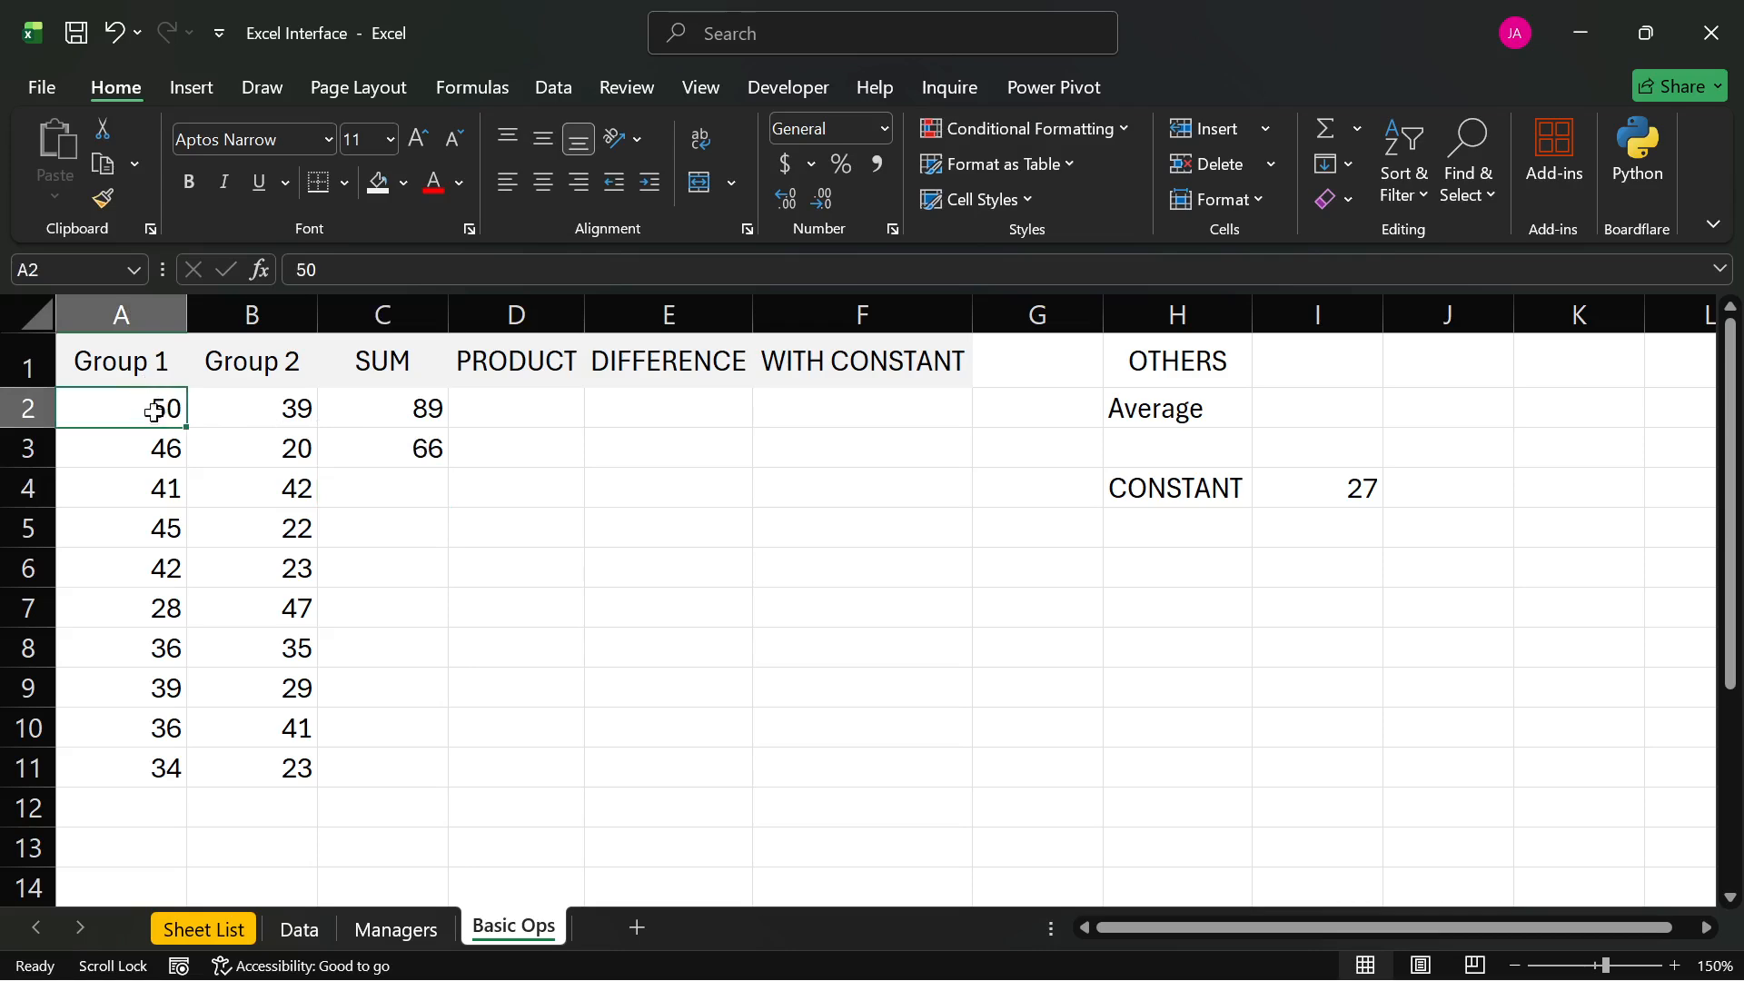
pyautogui.click(245, 409)
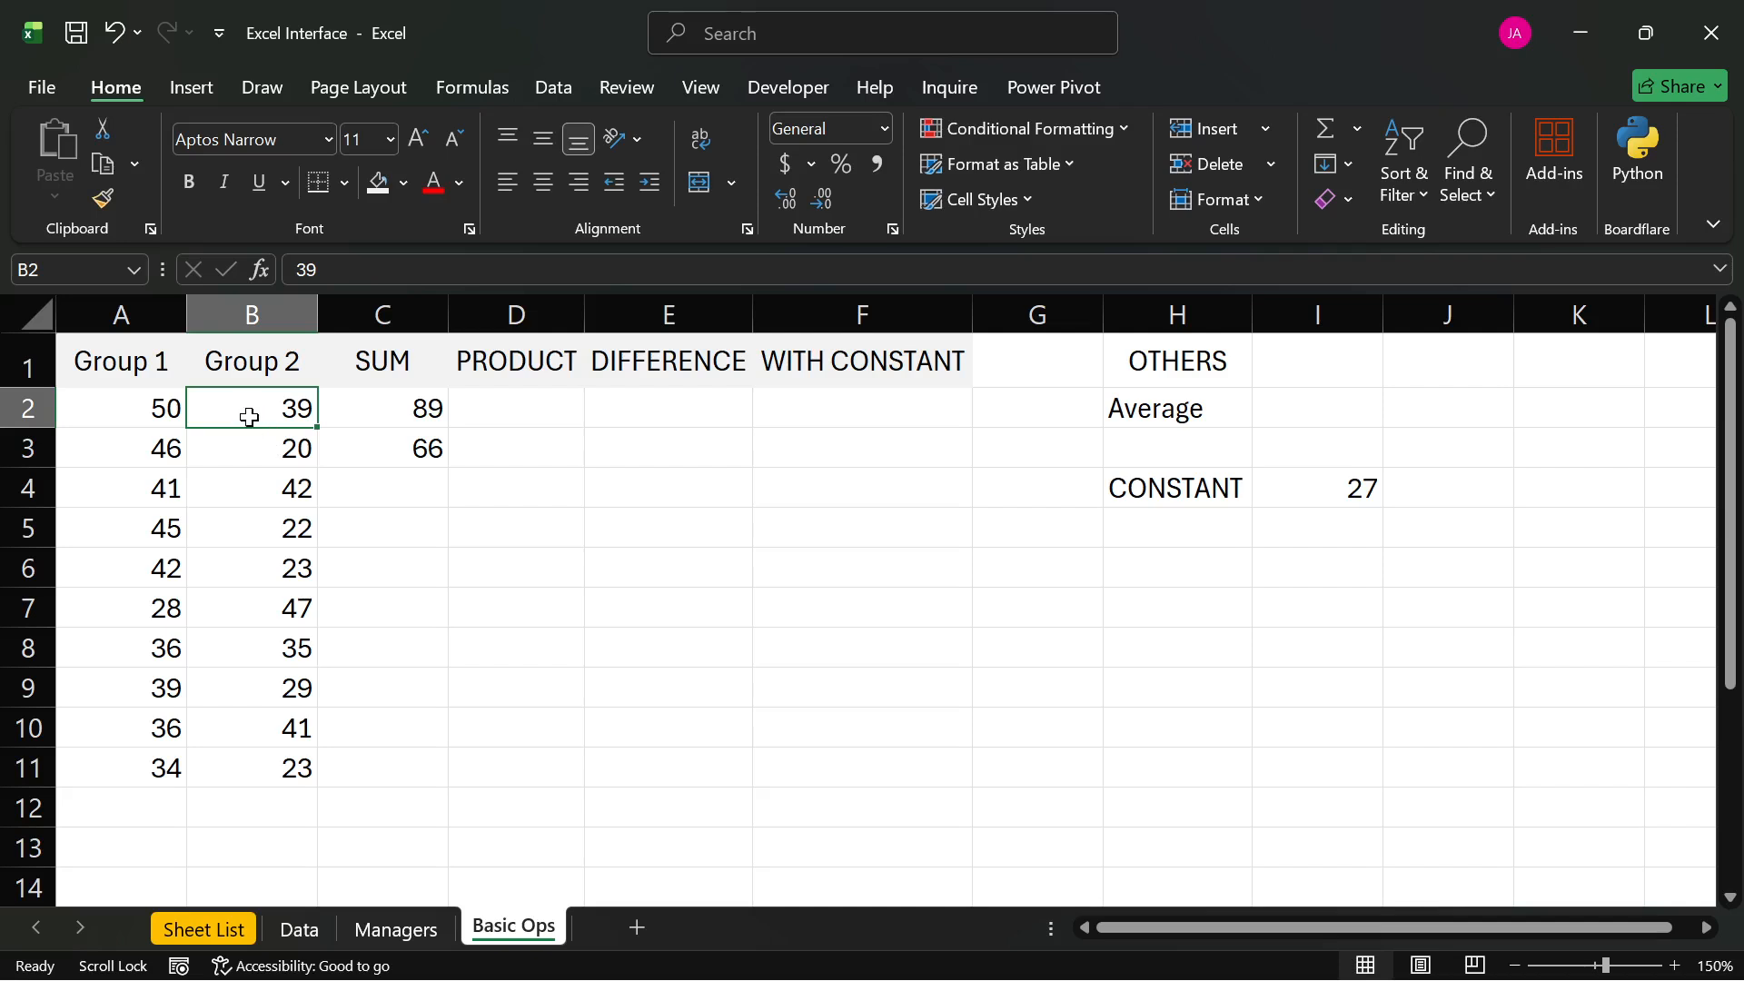
pyautogui.click(380, 420)
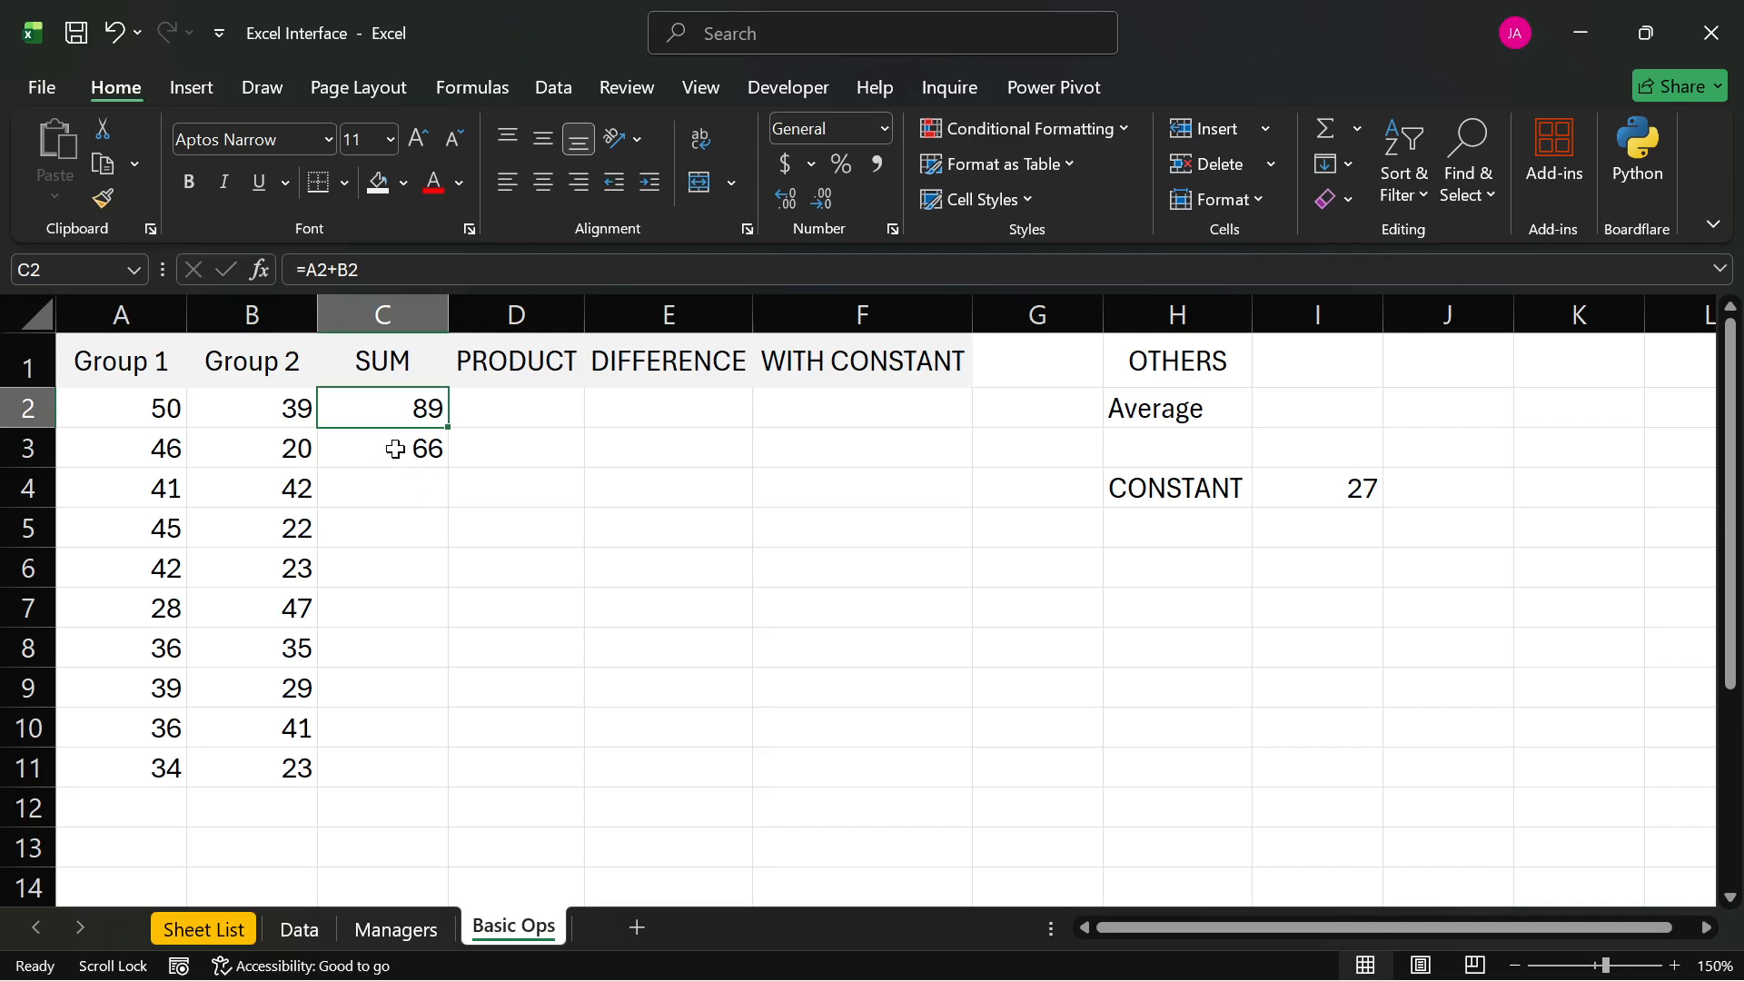
pyautogui.click(405, 446)
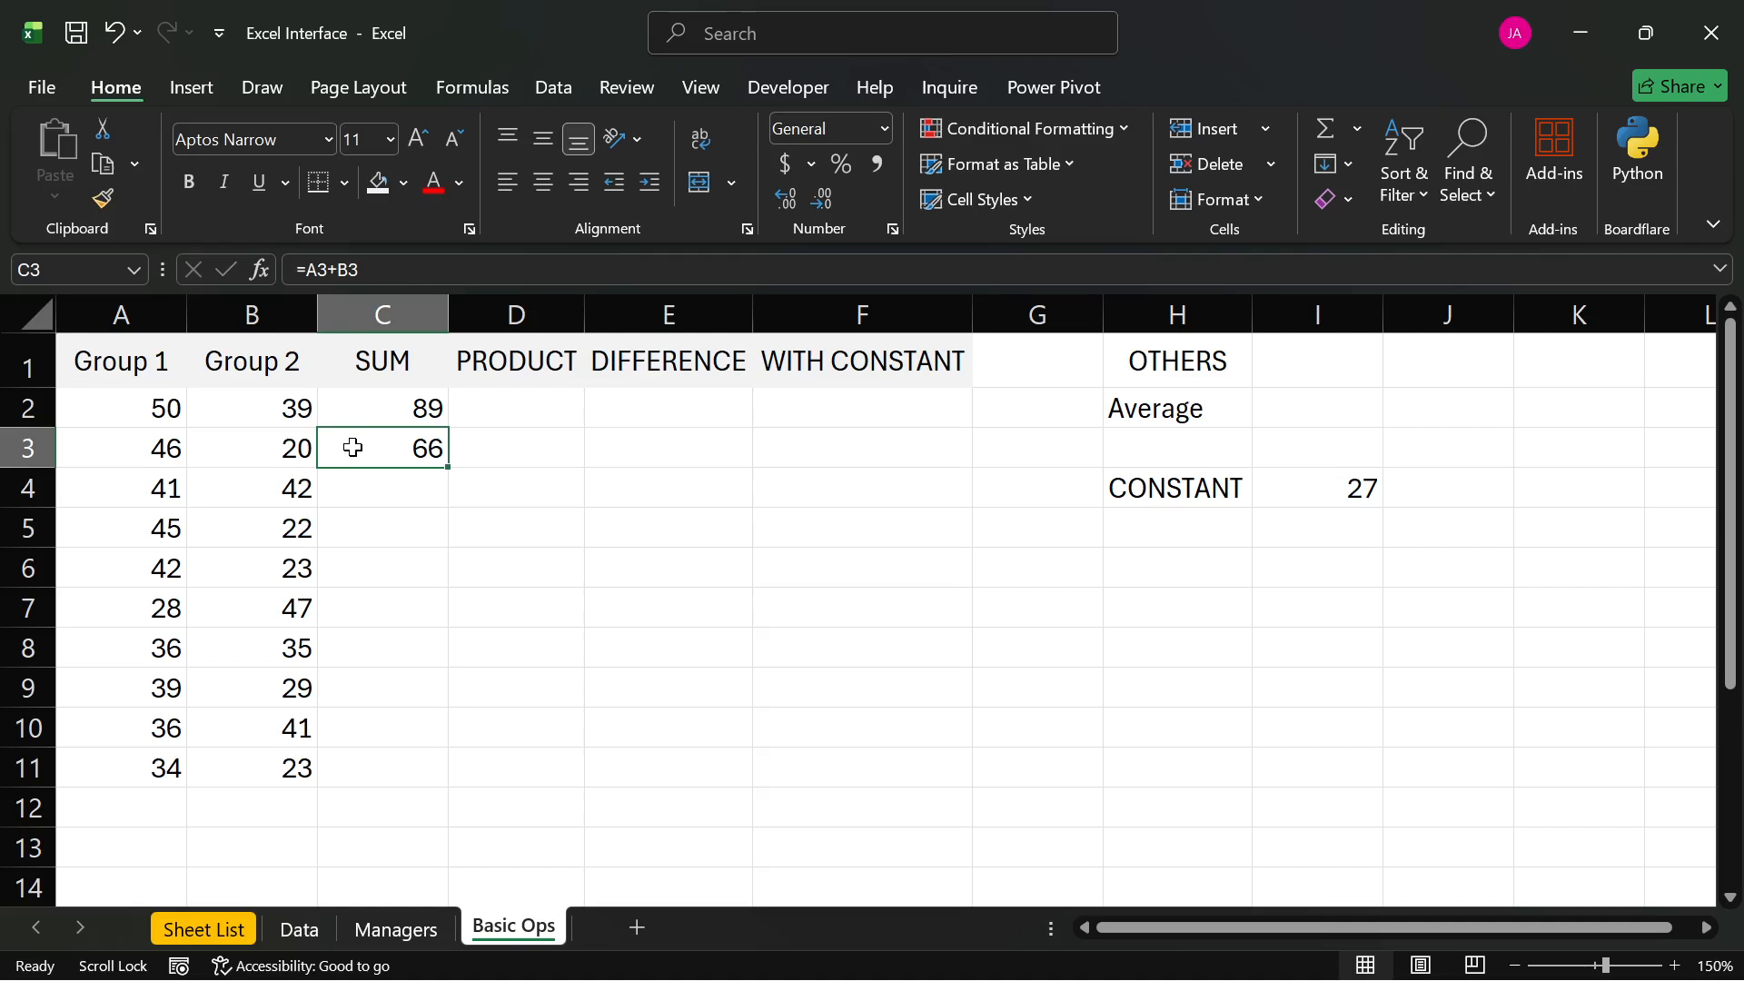
pyautogui.moveTo(416, 448); pyautogui.dragTo(360, 452)
pyautogui.moveTo(369, 470); pyautogui.dragTo(807, 687)
pyautogui.hotkey('ctrl', 'z')
pyautogui.moveTo(451, 468); pyautogui.dragTo(445, 772)
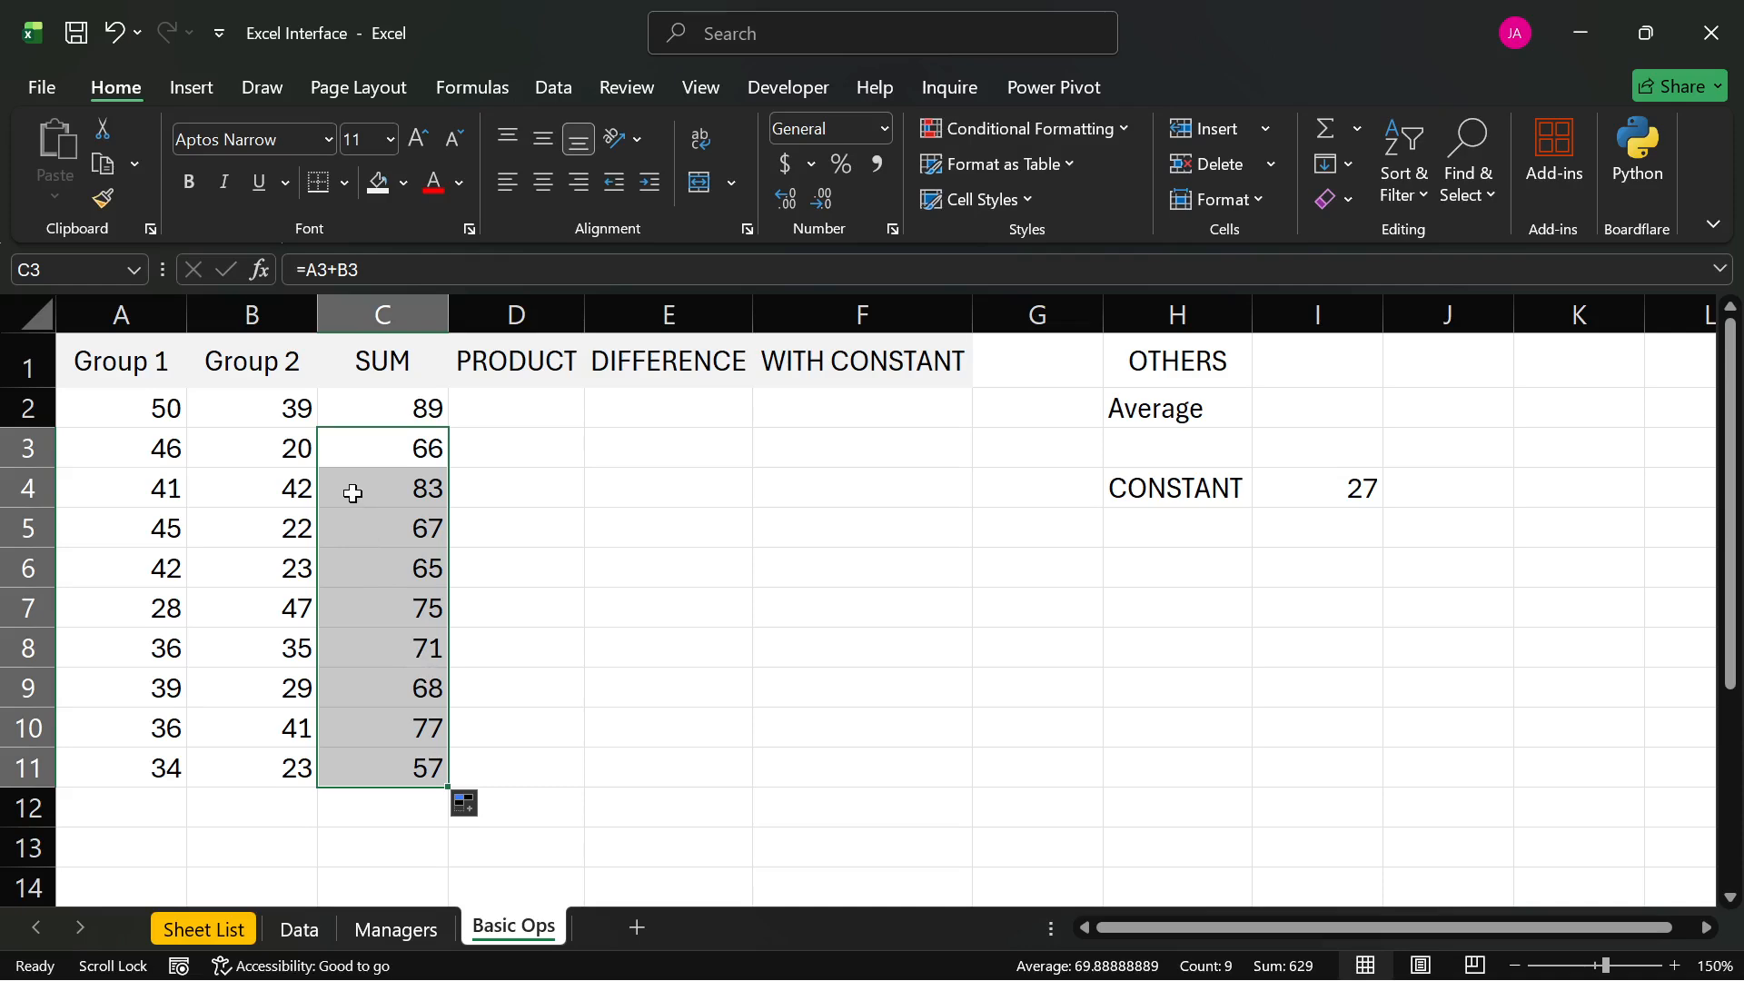
pyautogui.click(496, 488)
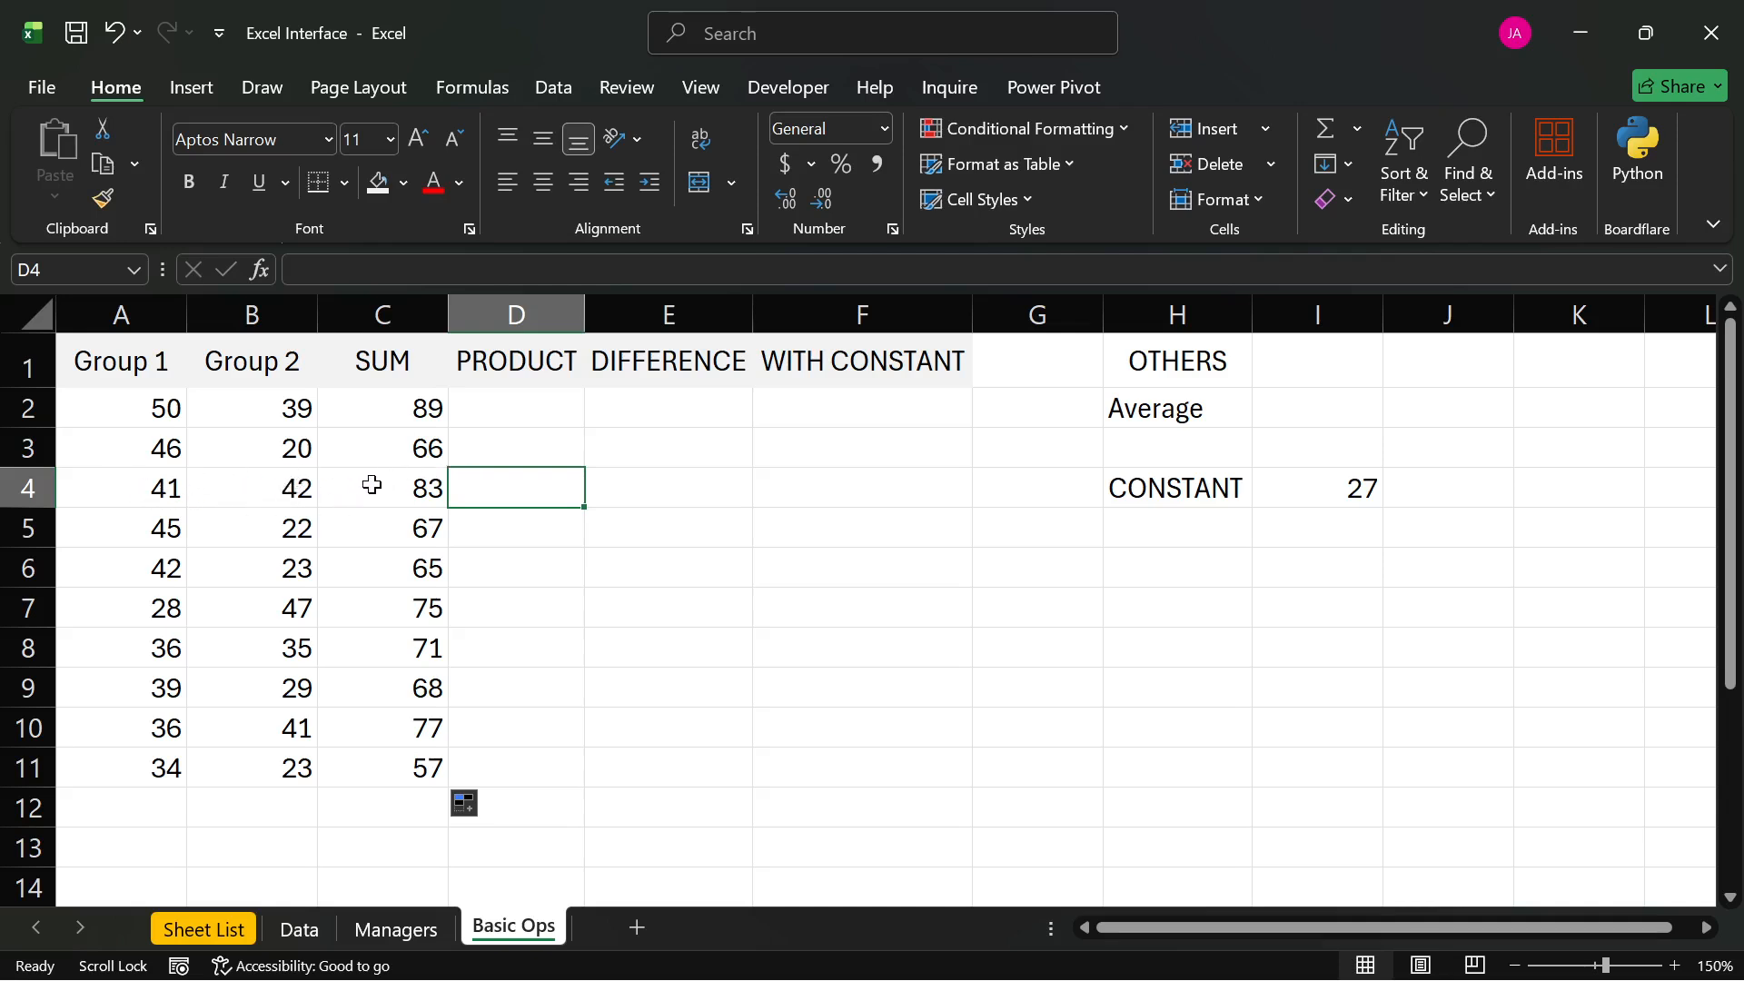
pyautogui.moveTo(373, 485); pyautogui.dragTo(408, 779)
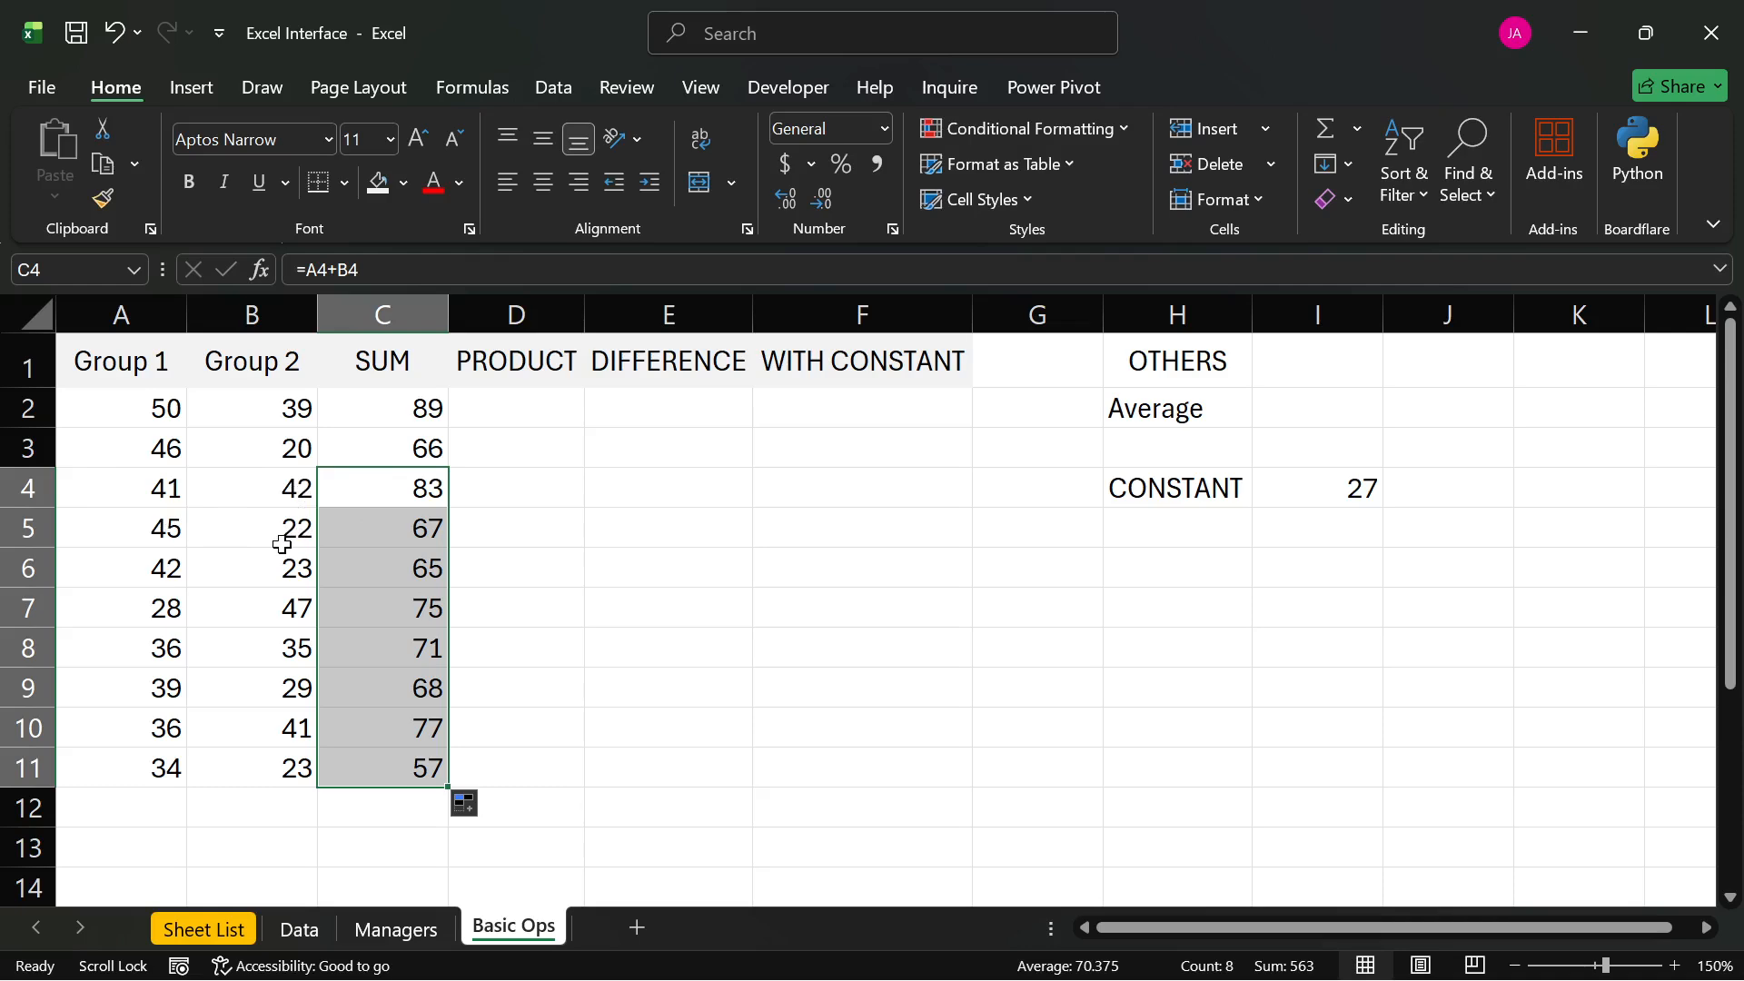
pyautogui.click(480, 490)
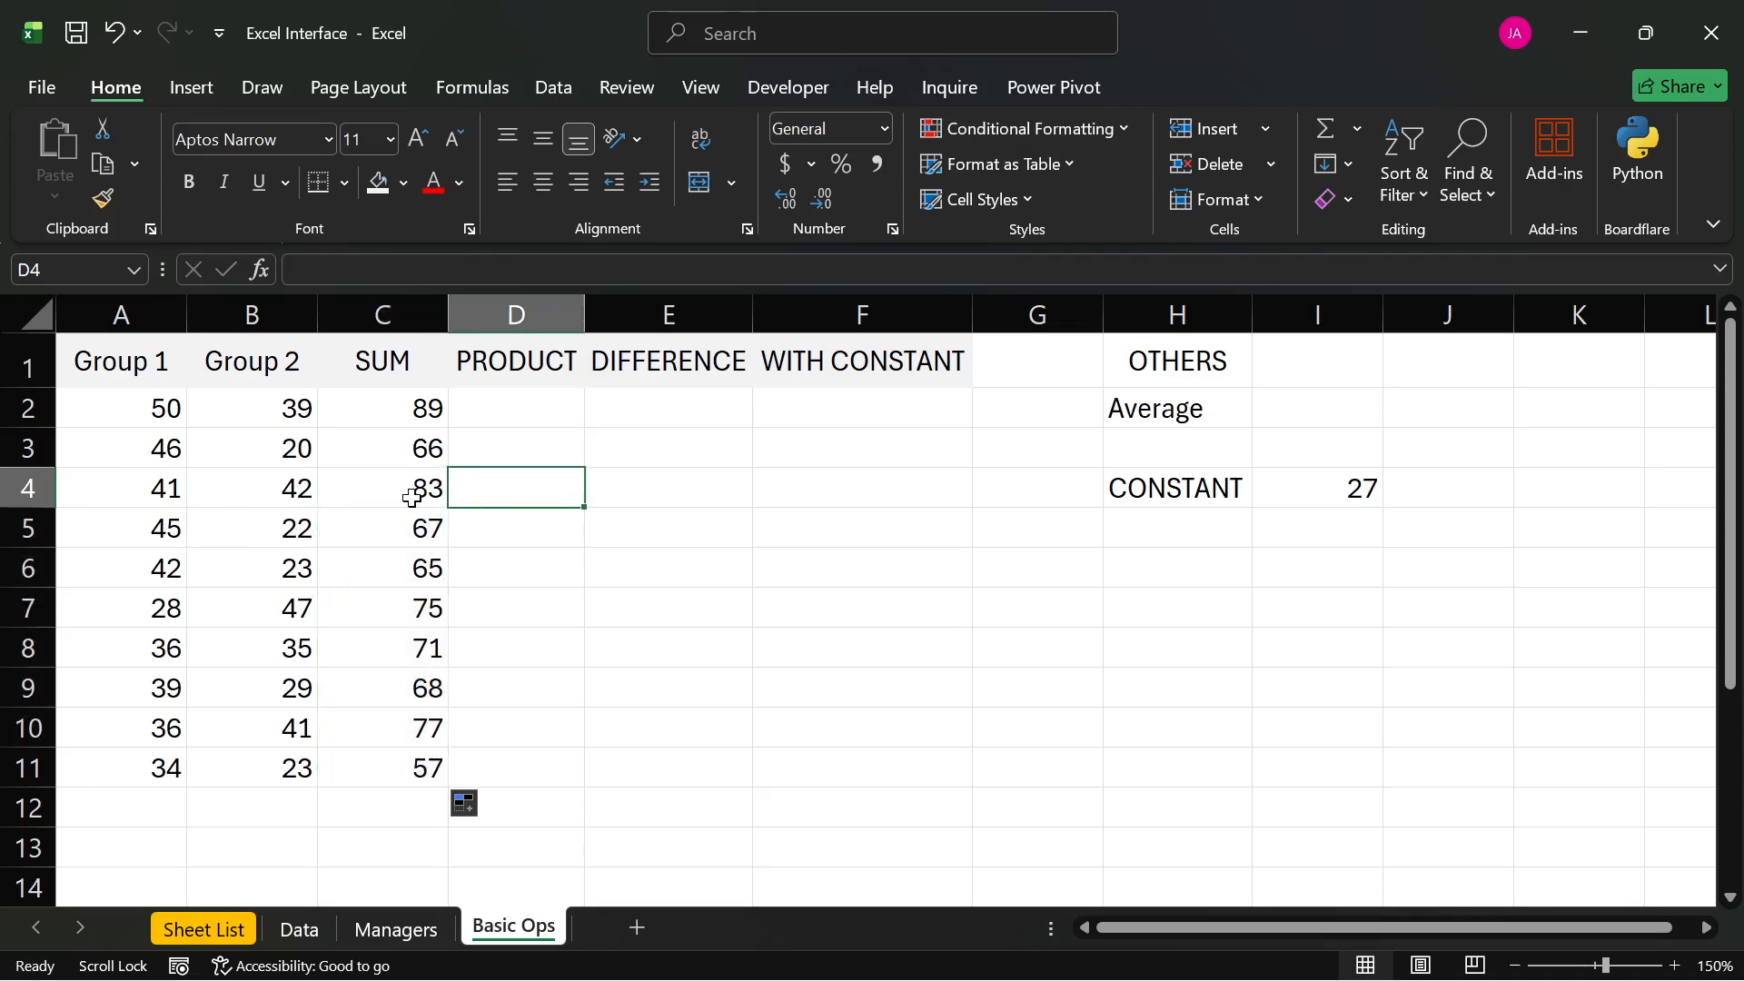
# - Enter a sample first name as plain text in D2 under the PRODUCT header
pyautogui.click(516, 422)
pyautogui.write('jOH')
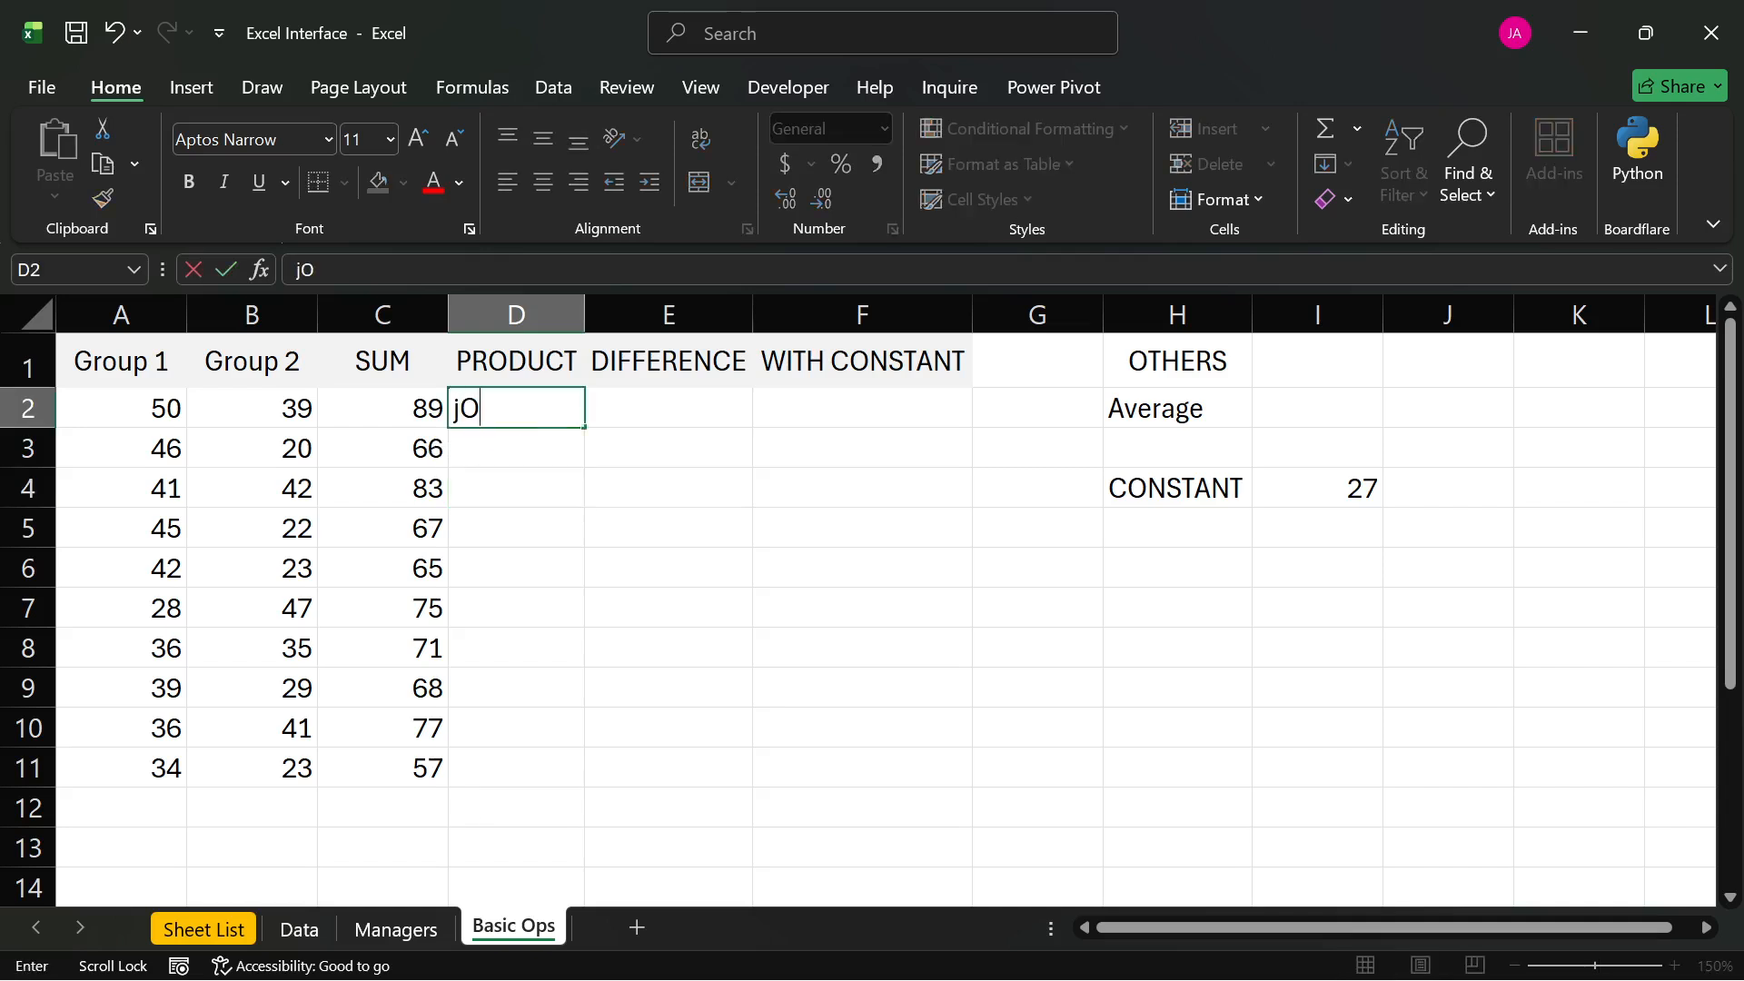
pyautogui.press('BackSpace')
pyautogui.press('BackSpace')
pyautogui.press('BackSpace')
pyautogui.write('John')
pyautogui.press('Return')
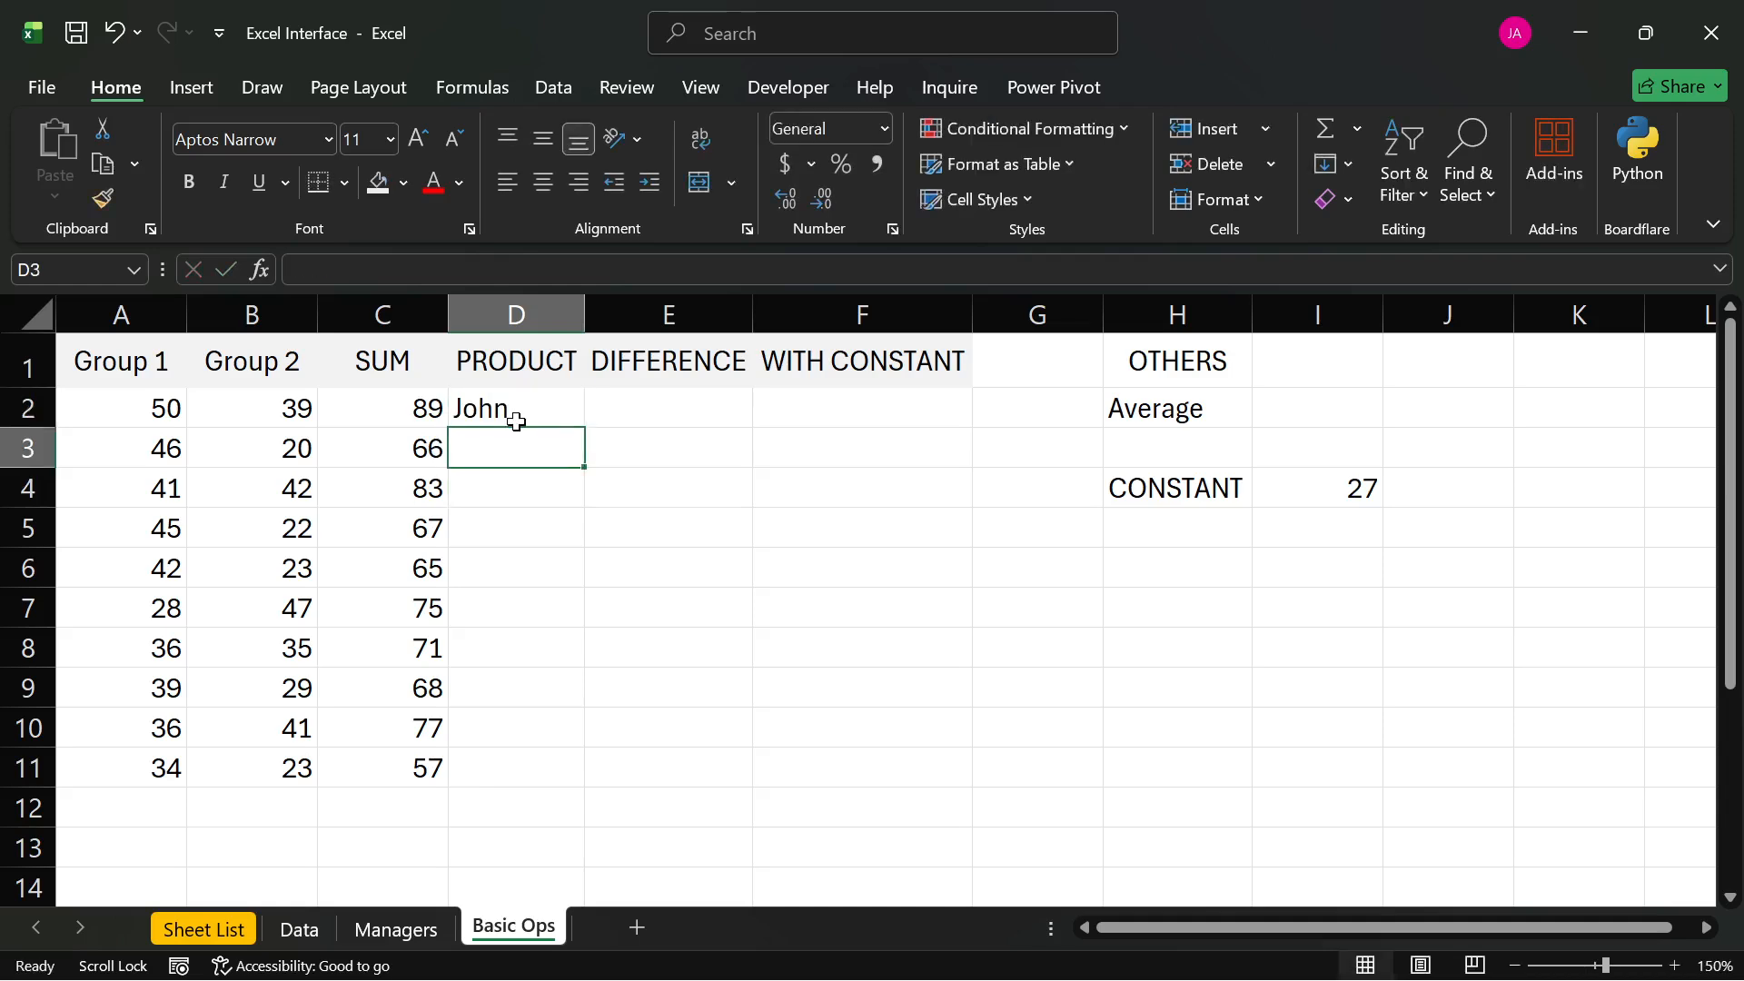
# - Autofill the sample name from D2 down to D11 and clear the filled range D2:D11
pyautogui.click(532, 411)
pyautogui.moveTo(582, 429); pyautogui.dragTo(562, 777)
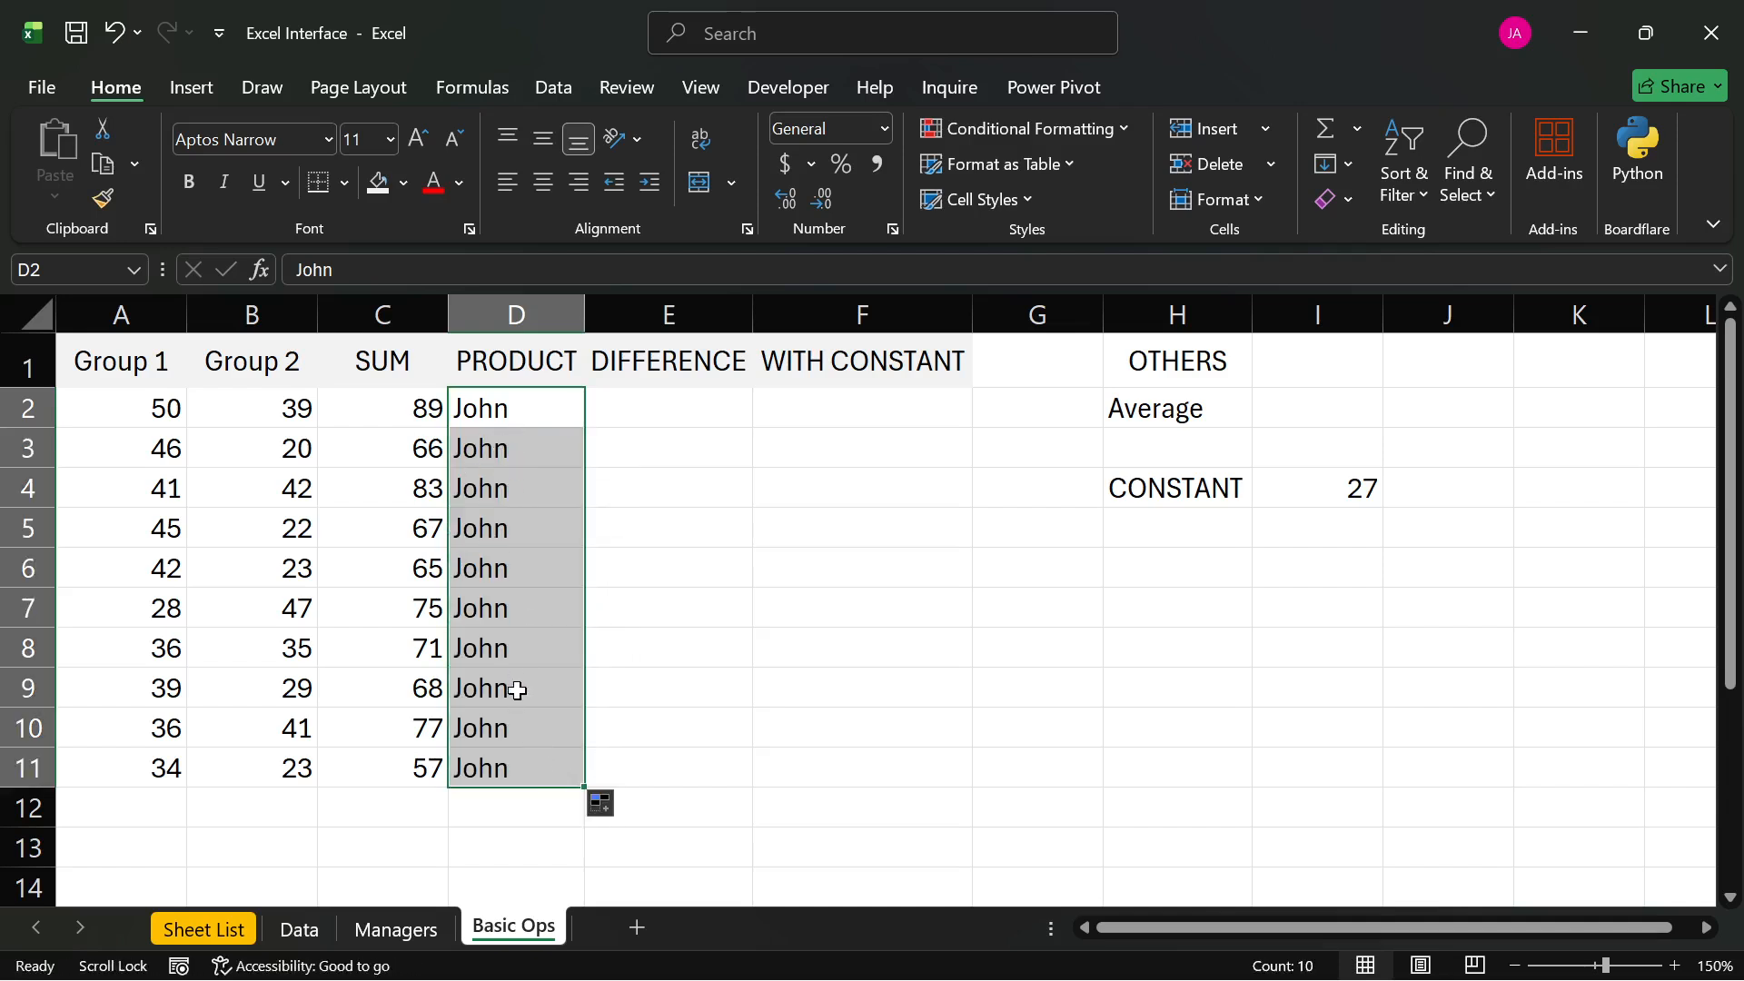
pyautogui.press('Delete')
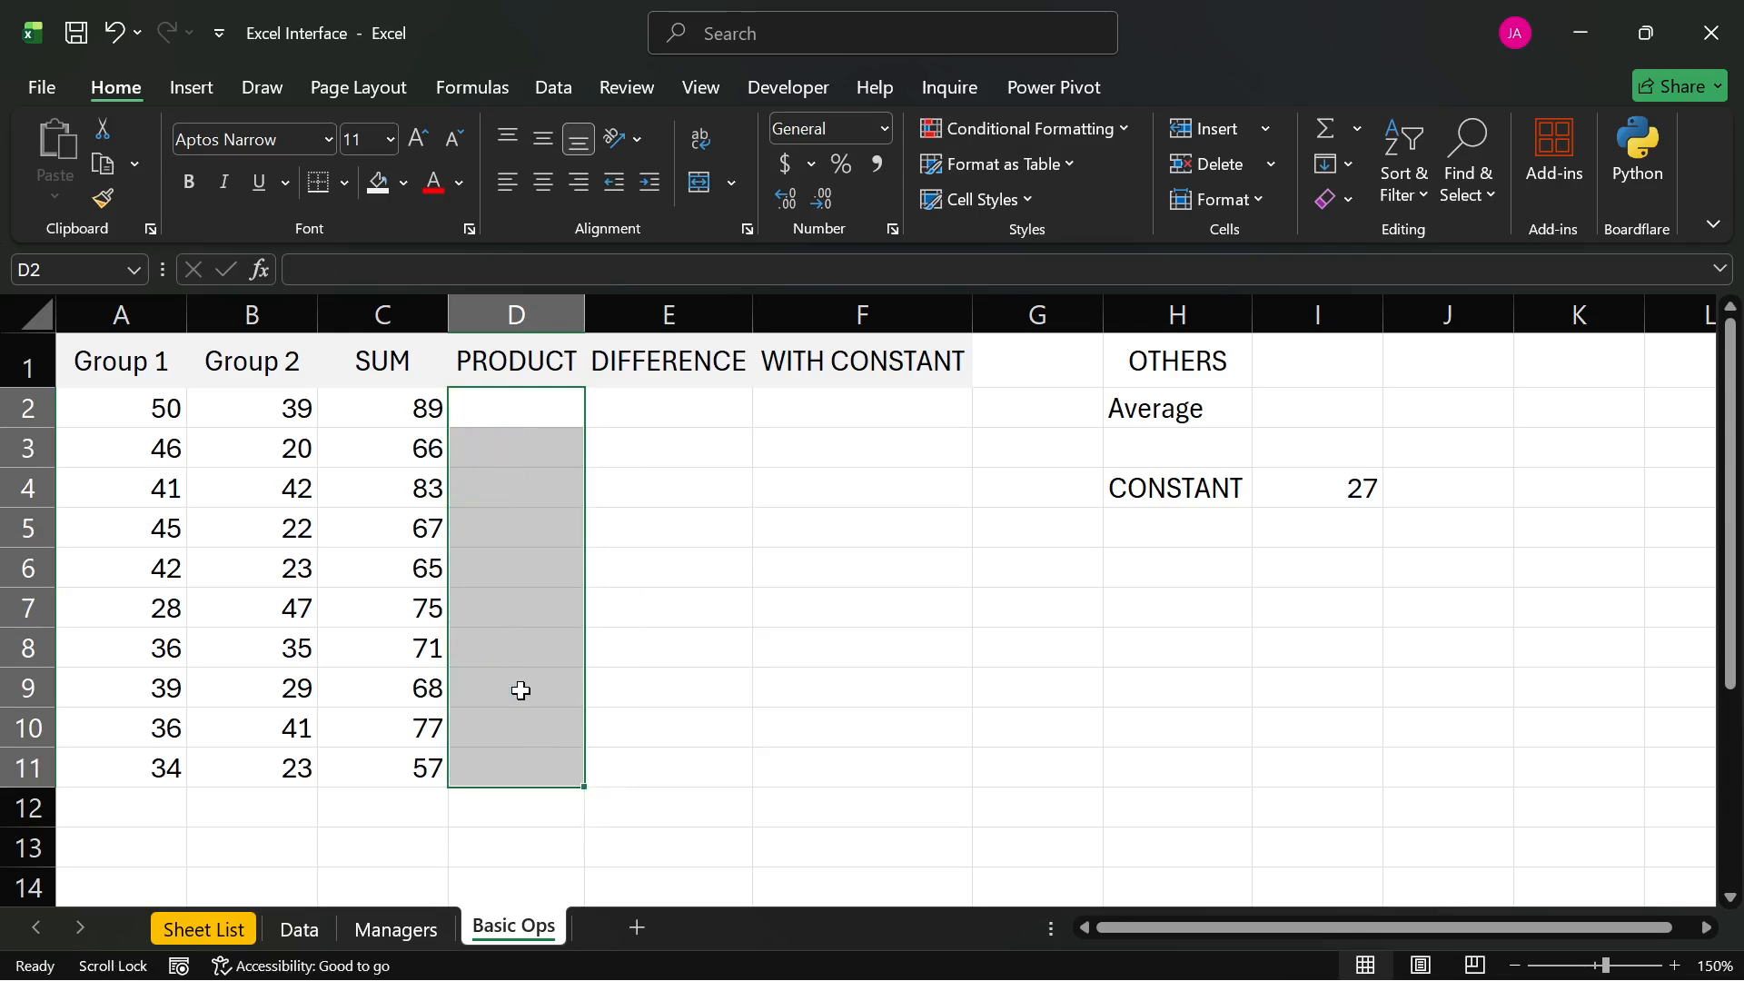
# - Inspect the SUM column formulas in C3 to C6, opening C4, C5 and C6 to check their cell references
pyautogui.click(404, 449)
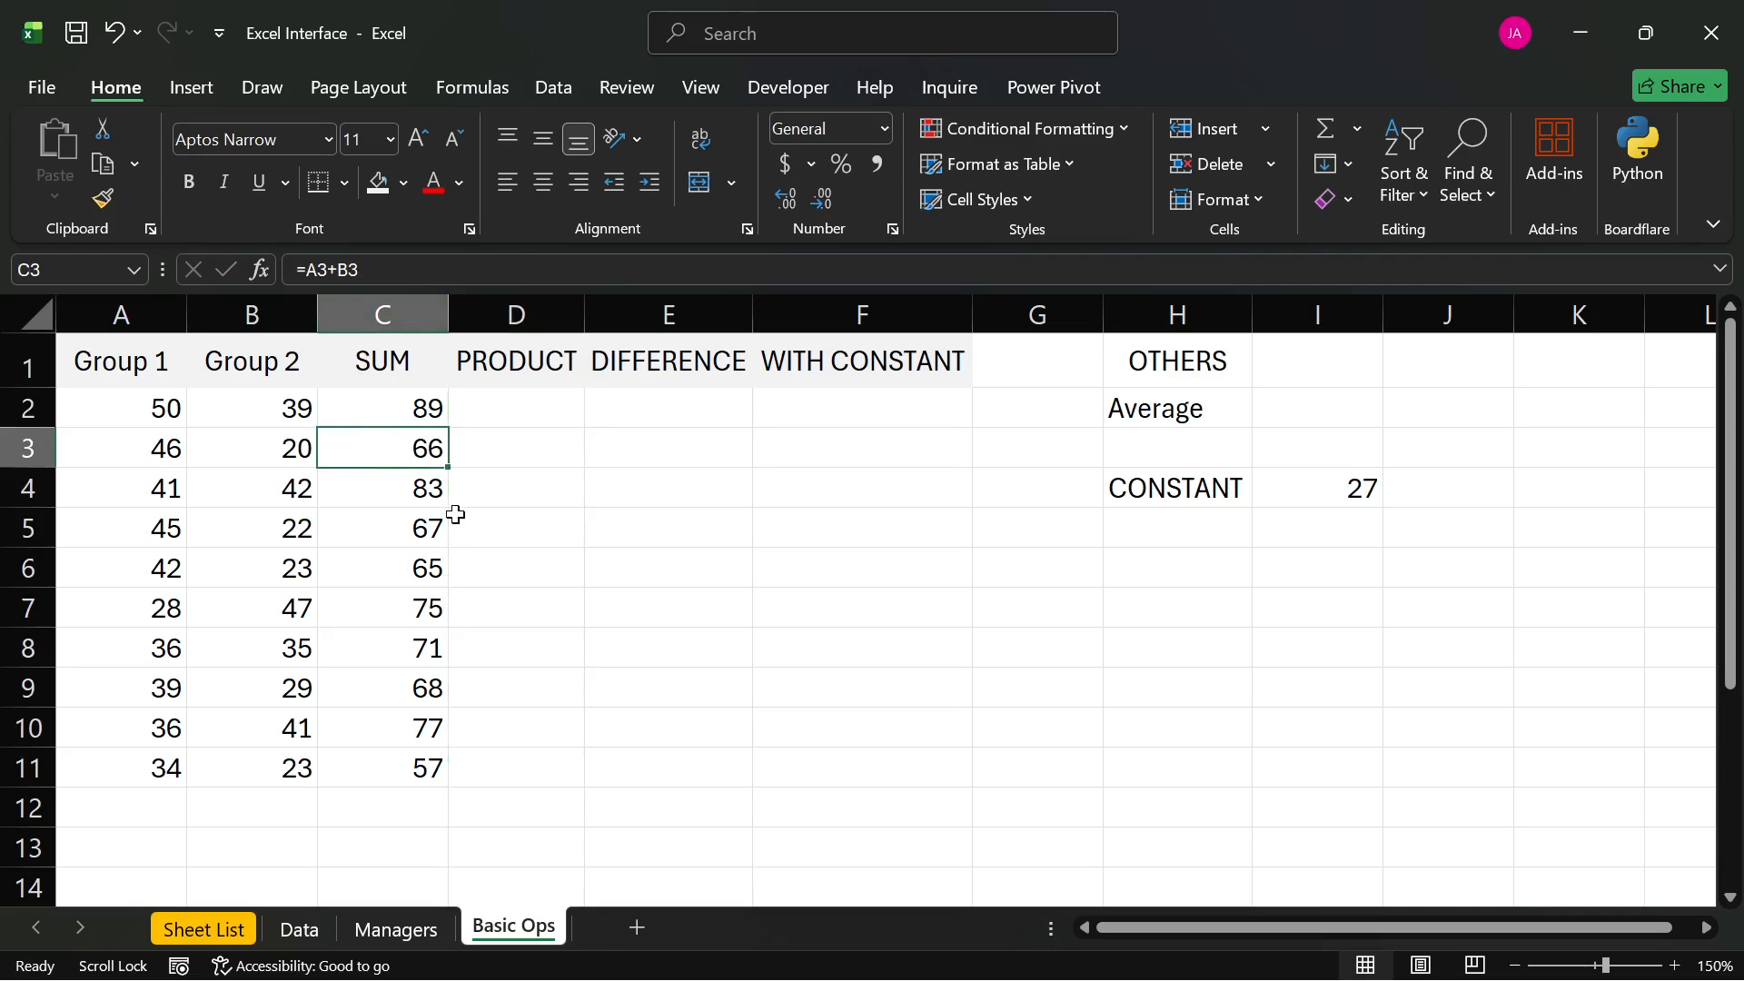
pyautogui.doubleClick(418, 488)
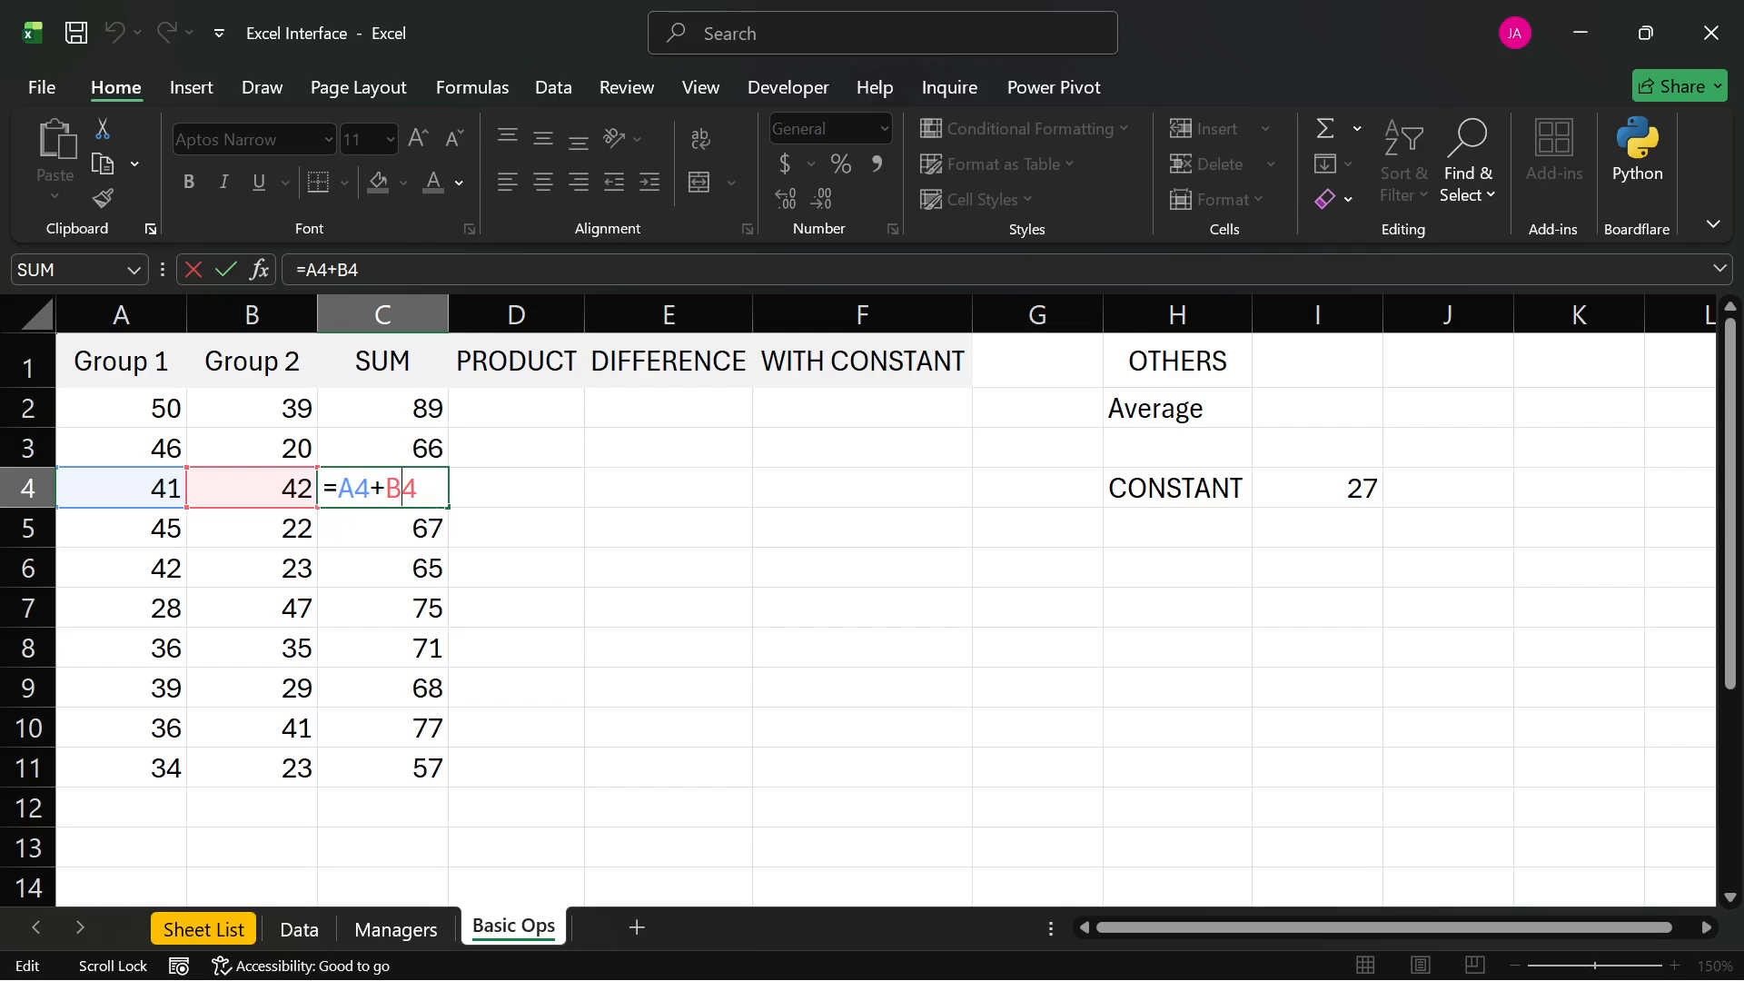
pyautogui.press('Return')
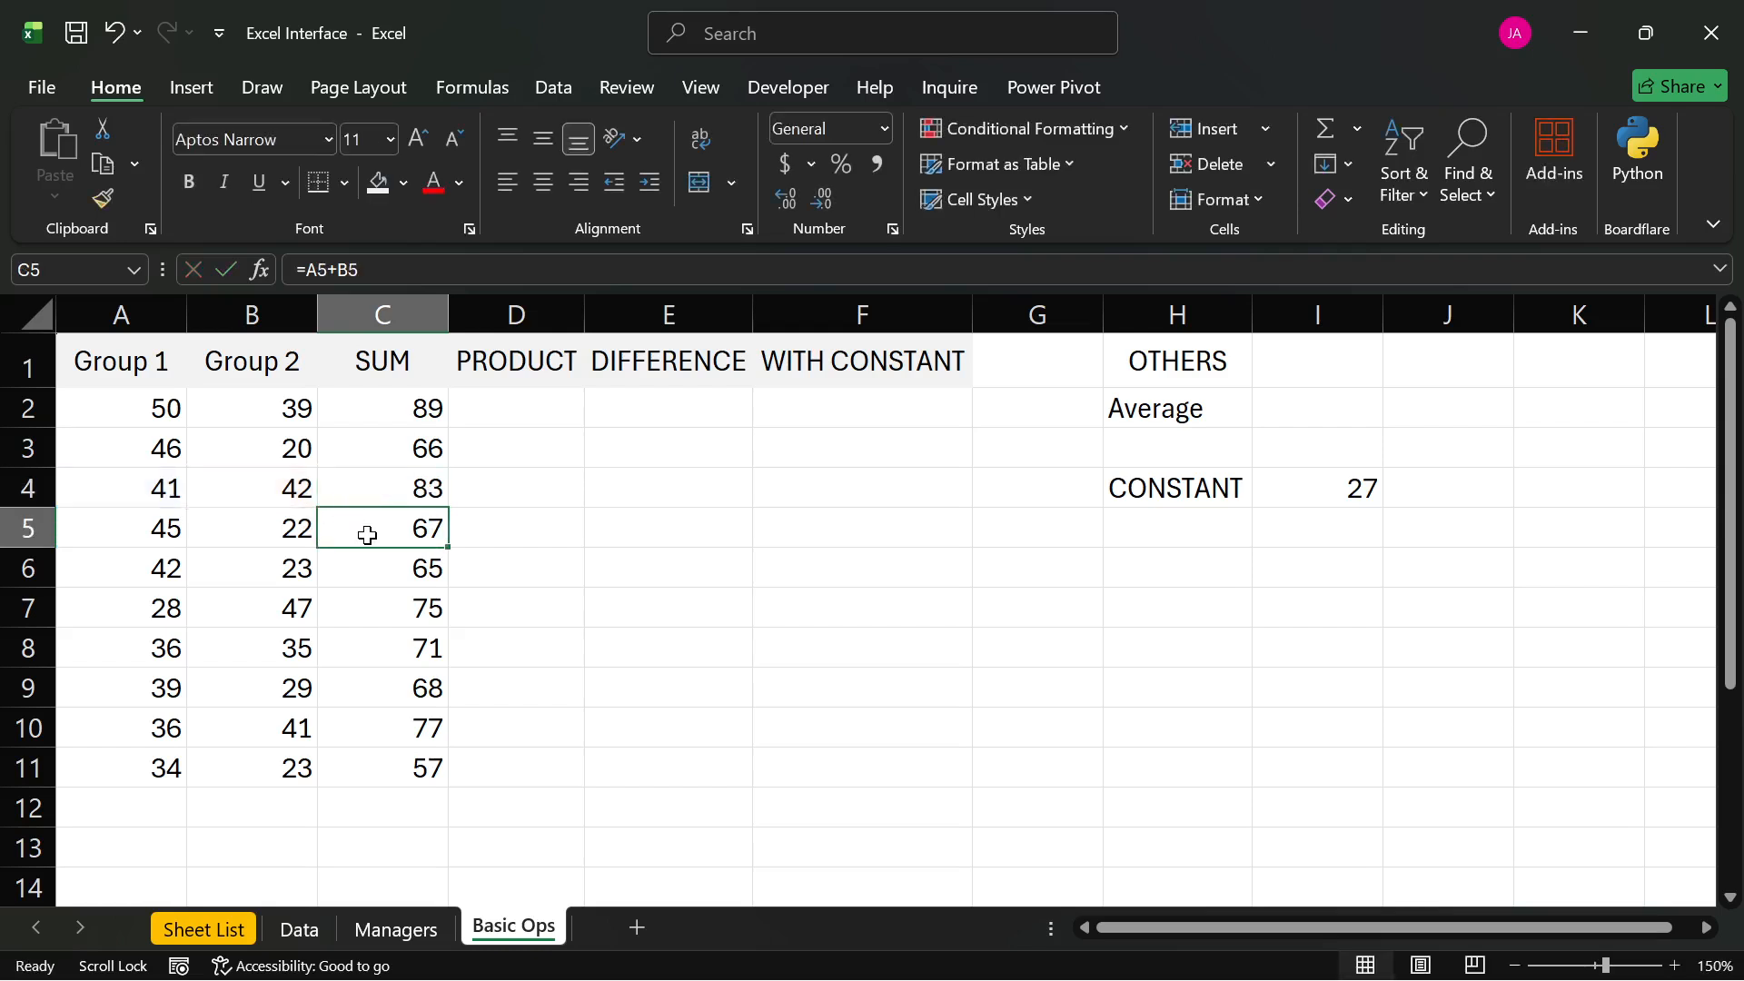
pyautogui.doubleClick(362, 533)
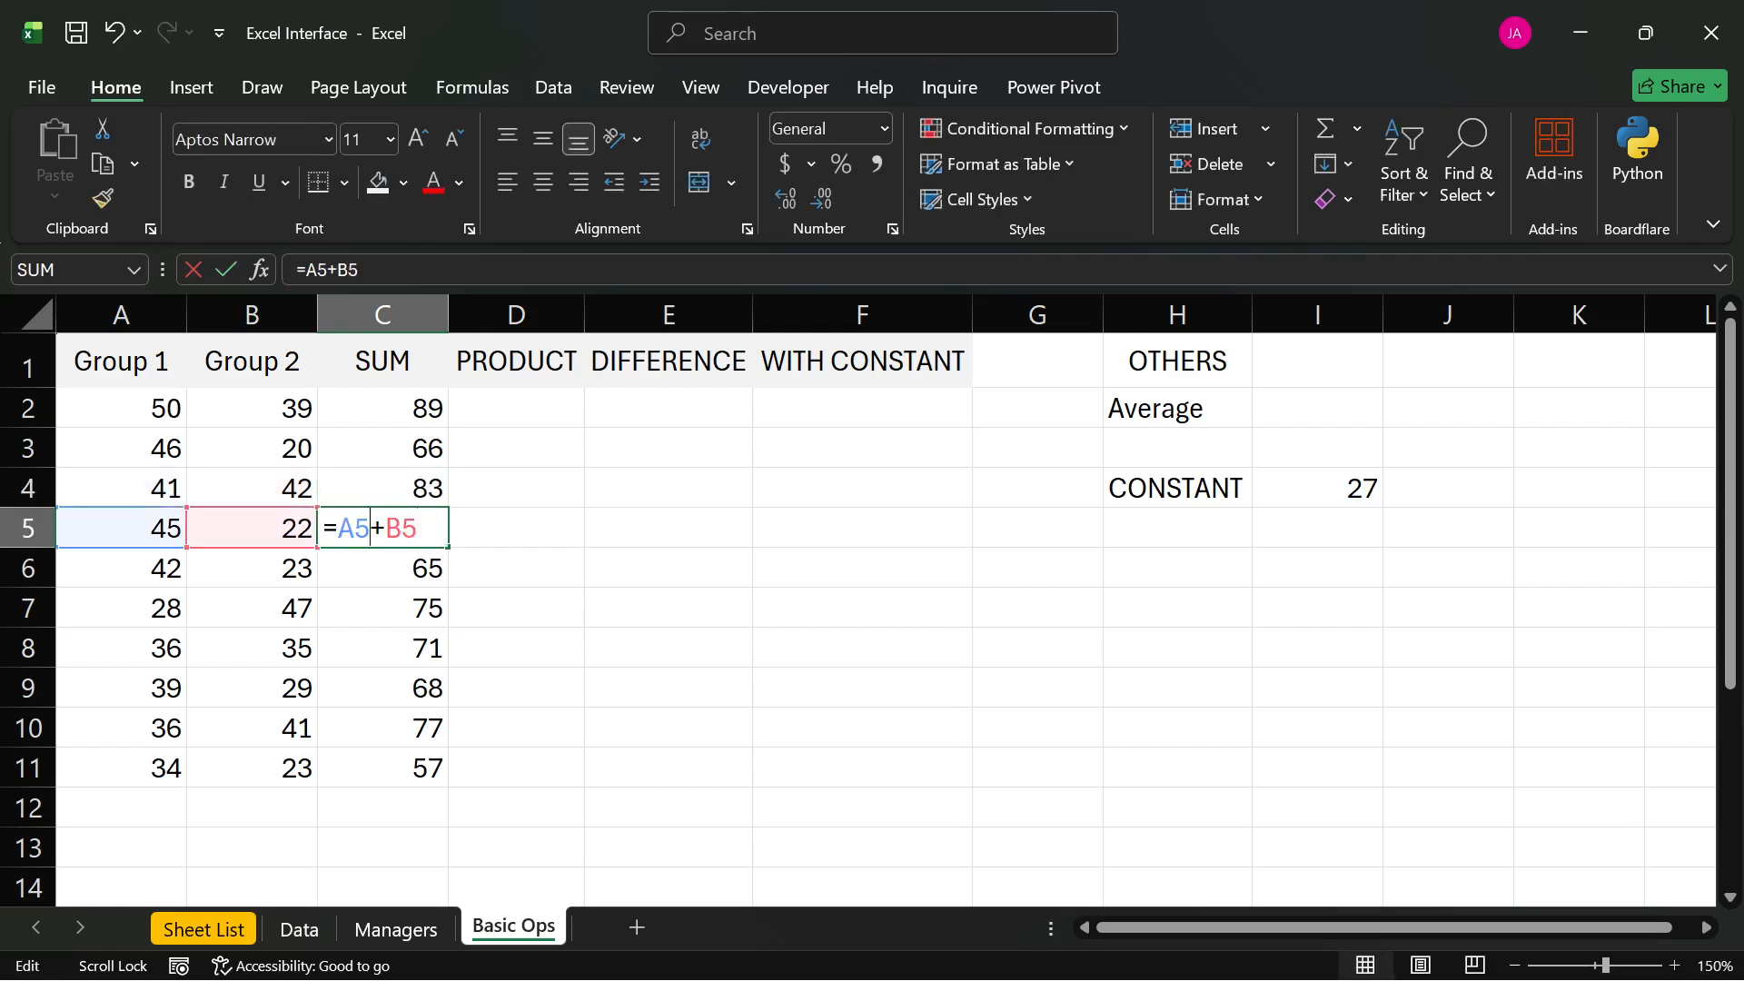
pyautogui.press('Return')
pyautogui.doubleClick(386, 571)
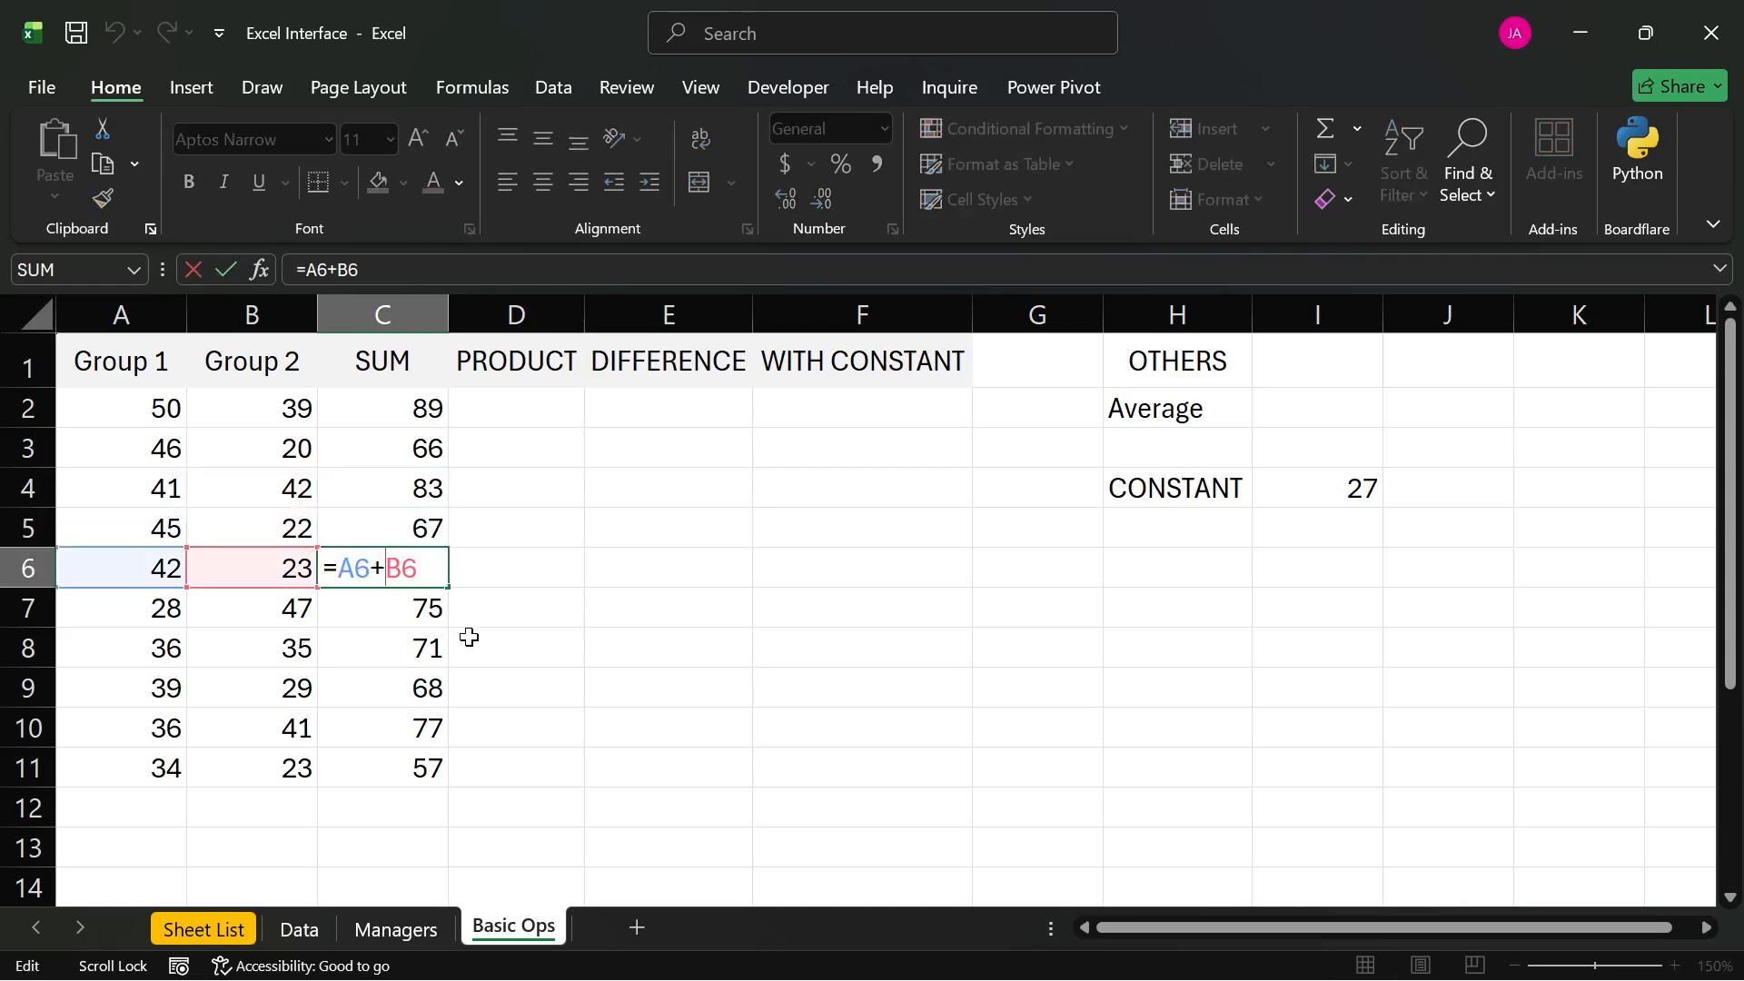
pyautogui.press('Return')
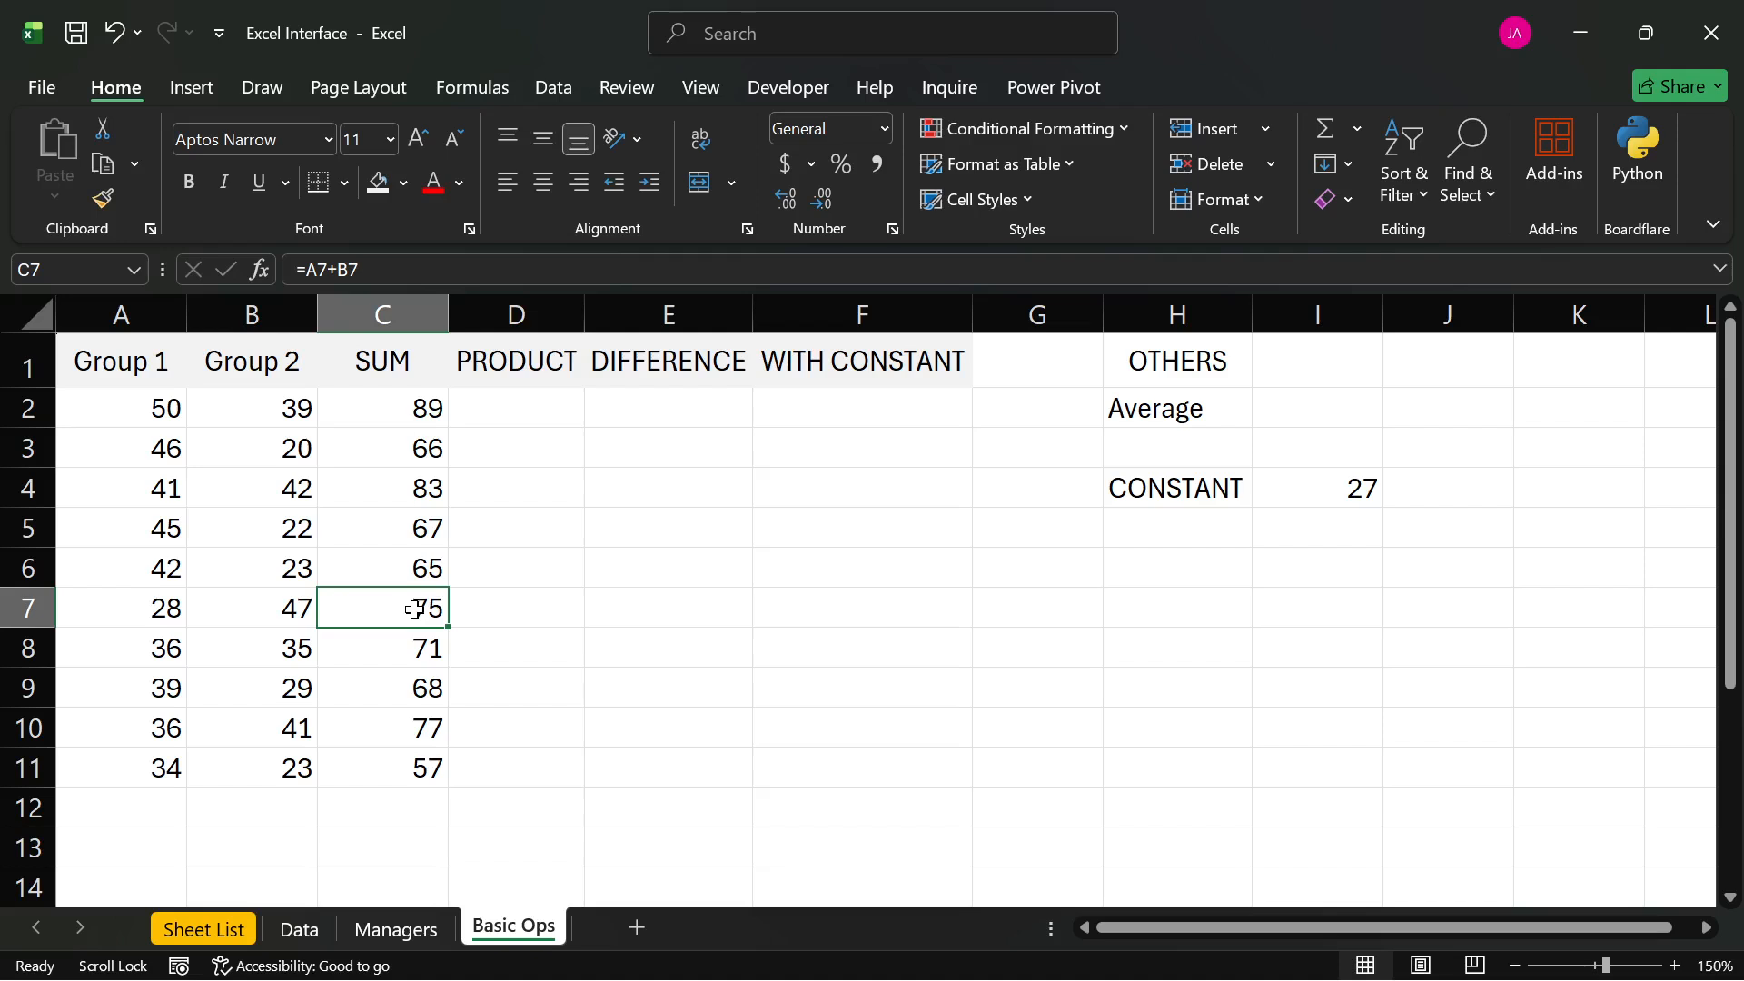
# - Rename the Basic Ops worksheet as Cell Reference | Basic Ops
pyautogui.doubleClick(534, 933)
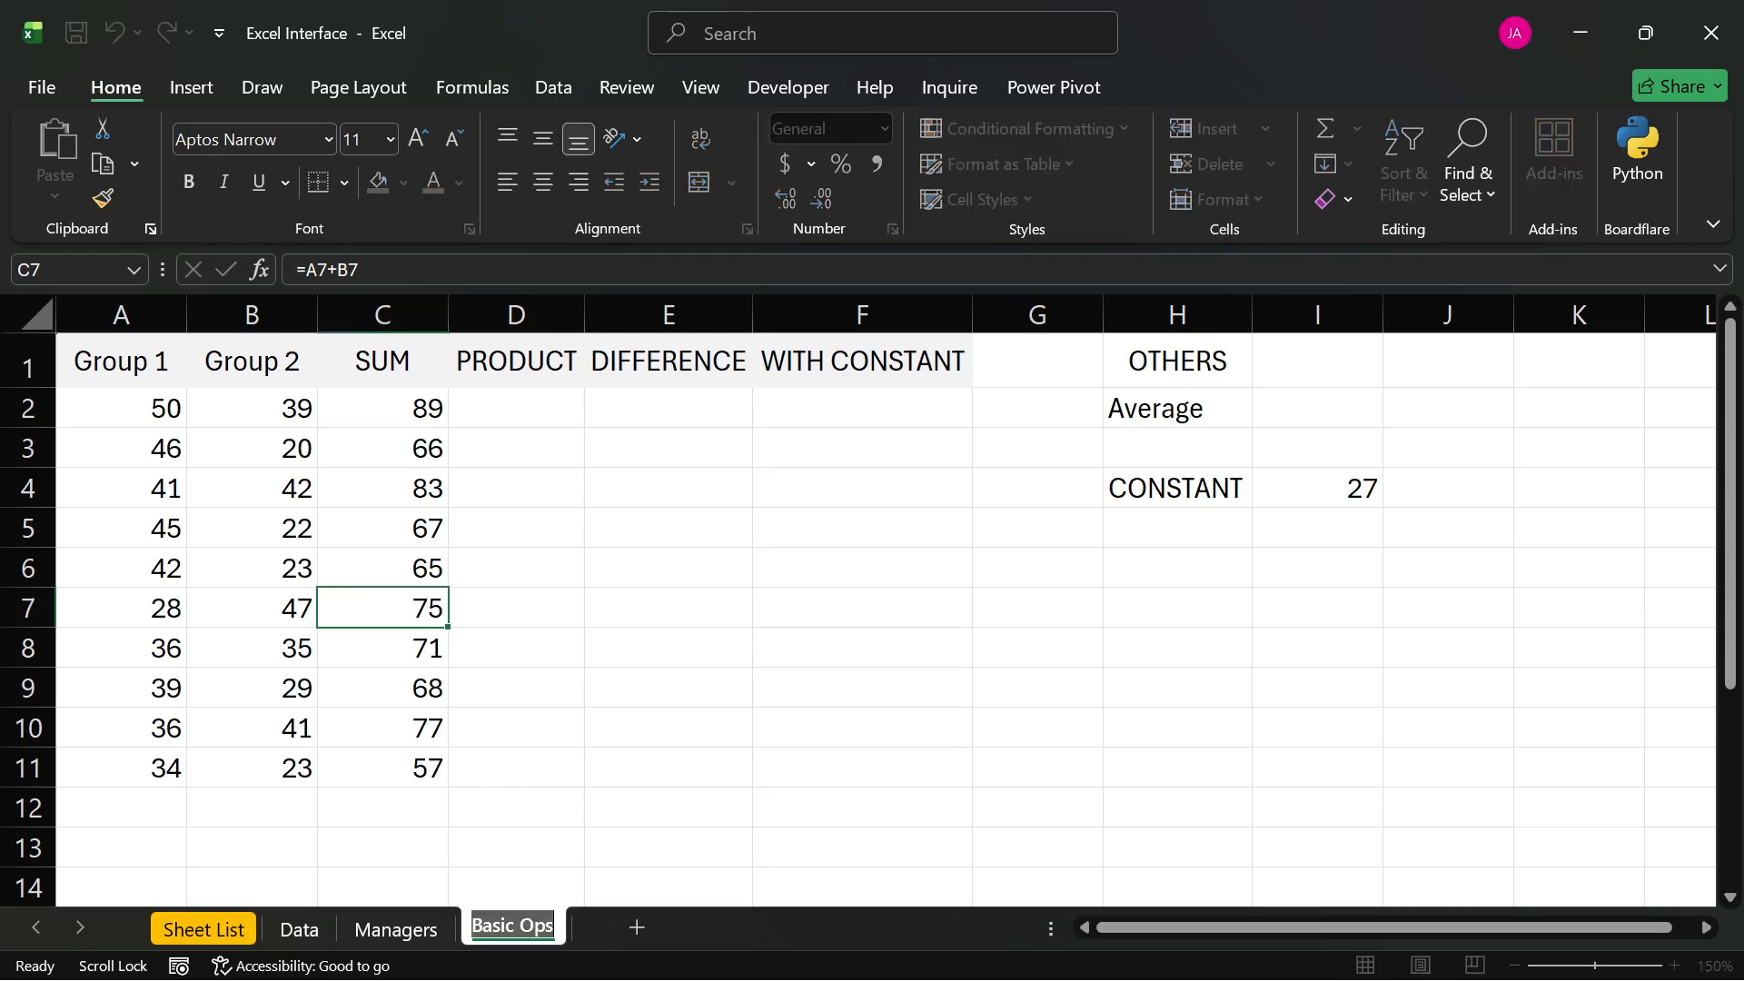
pyautogui.press('Home')
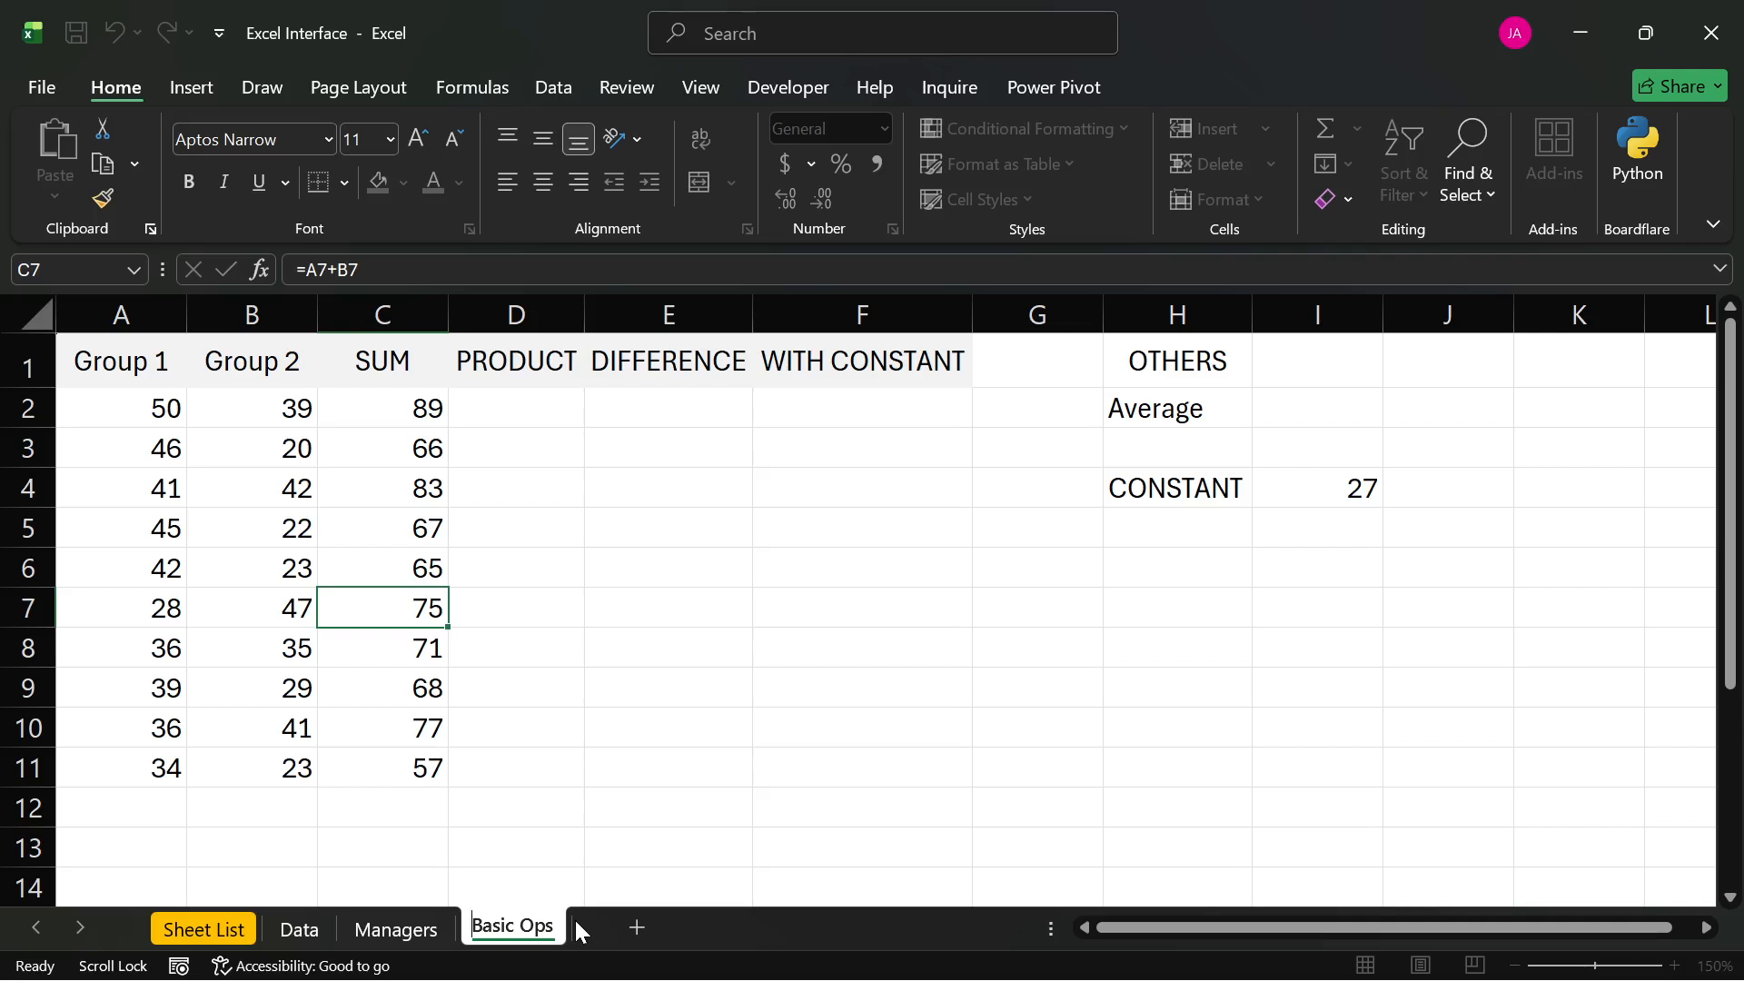
pyautogui.write('Cell Ref')
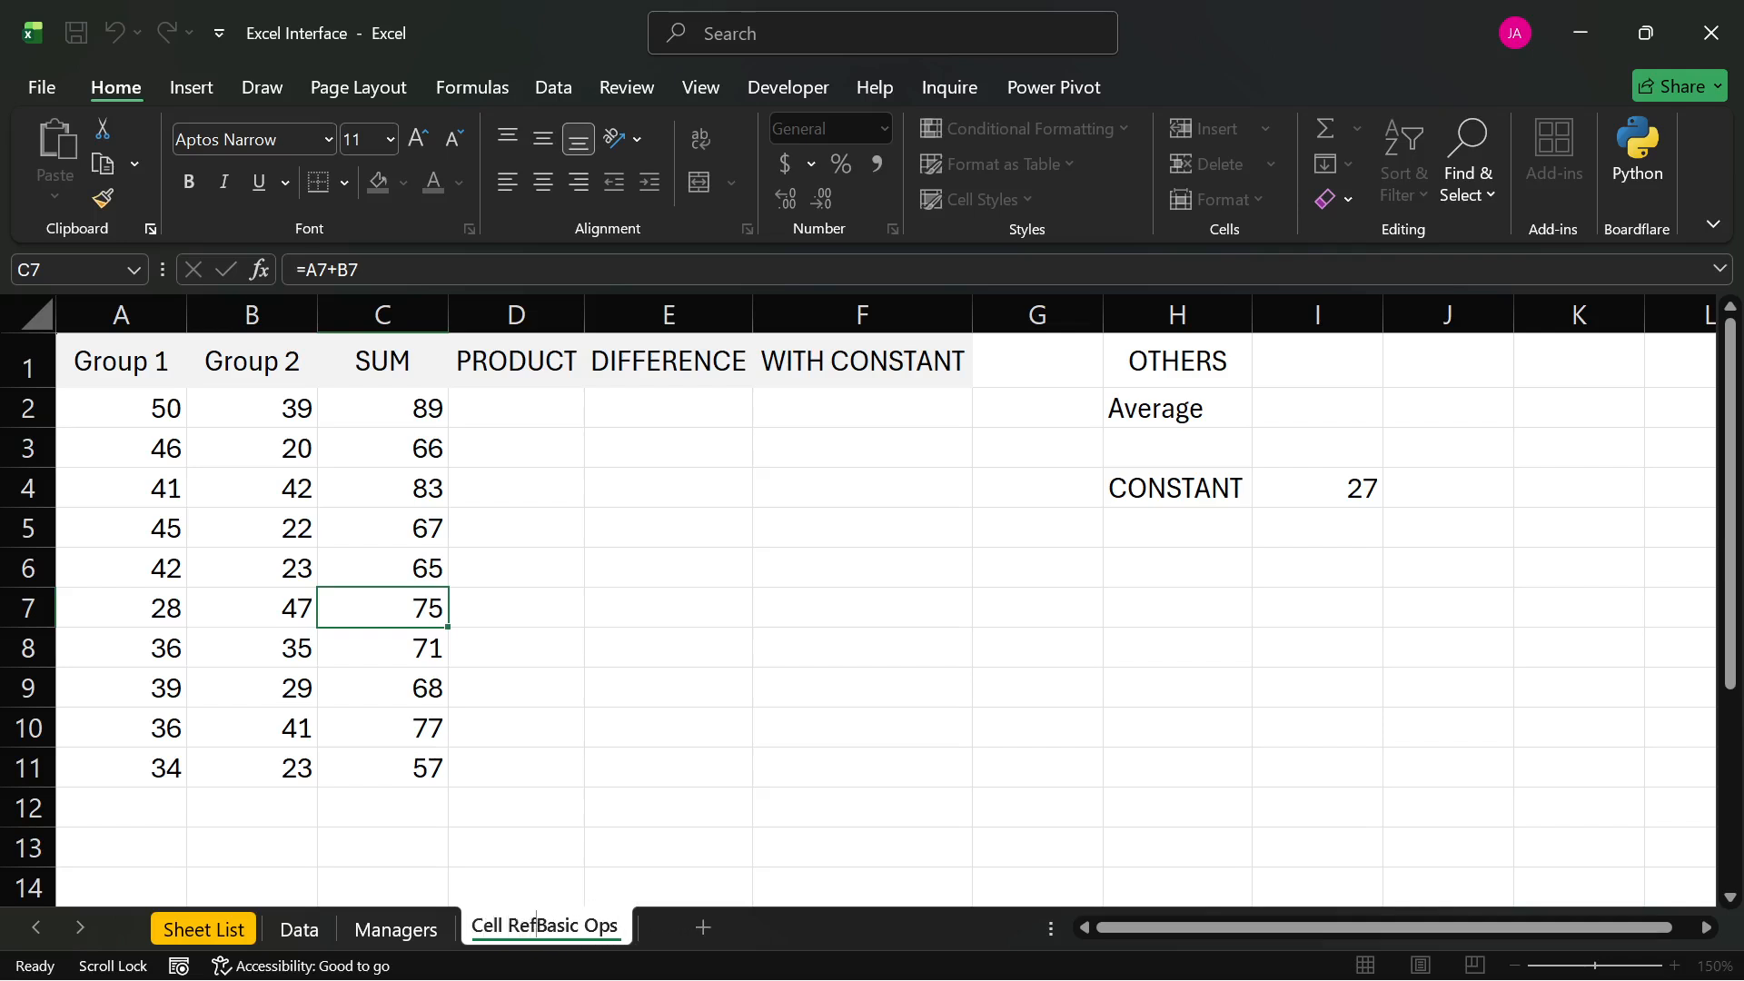
pyautogui.write(' |')
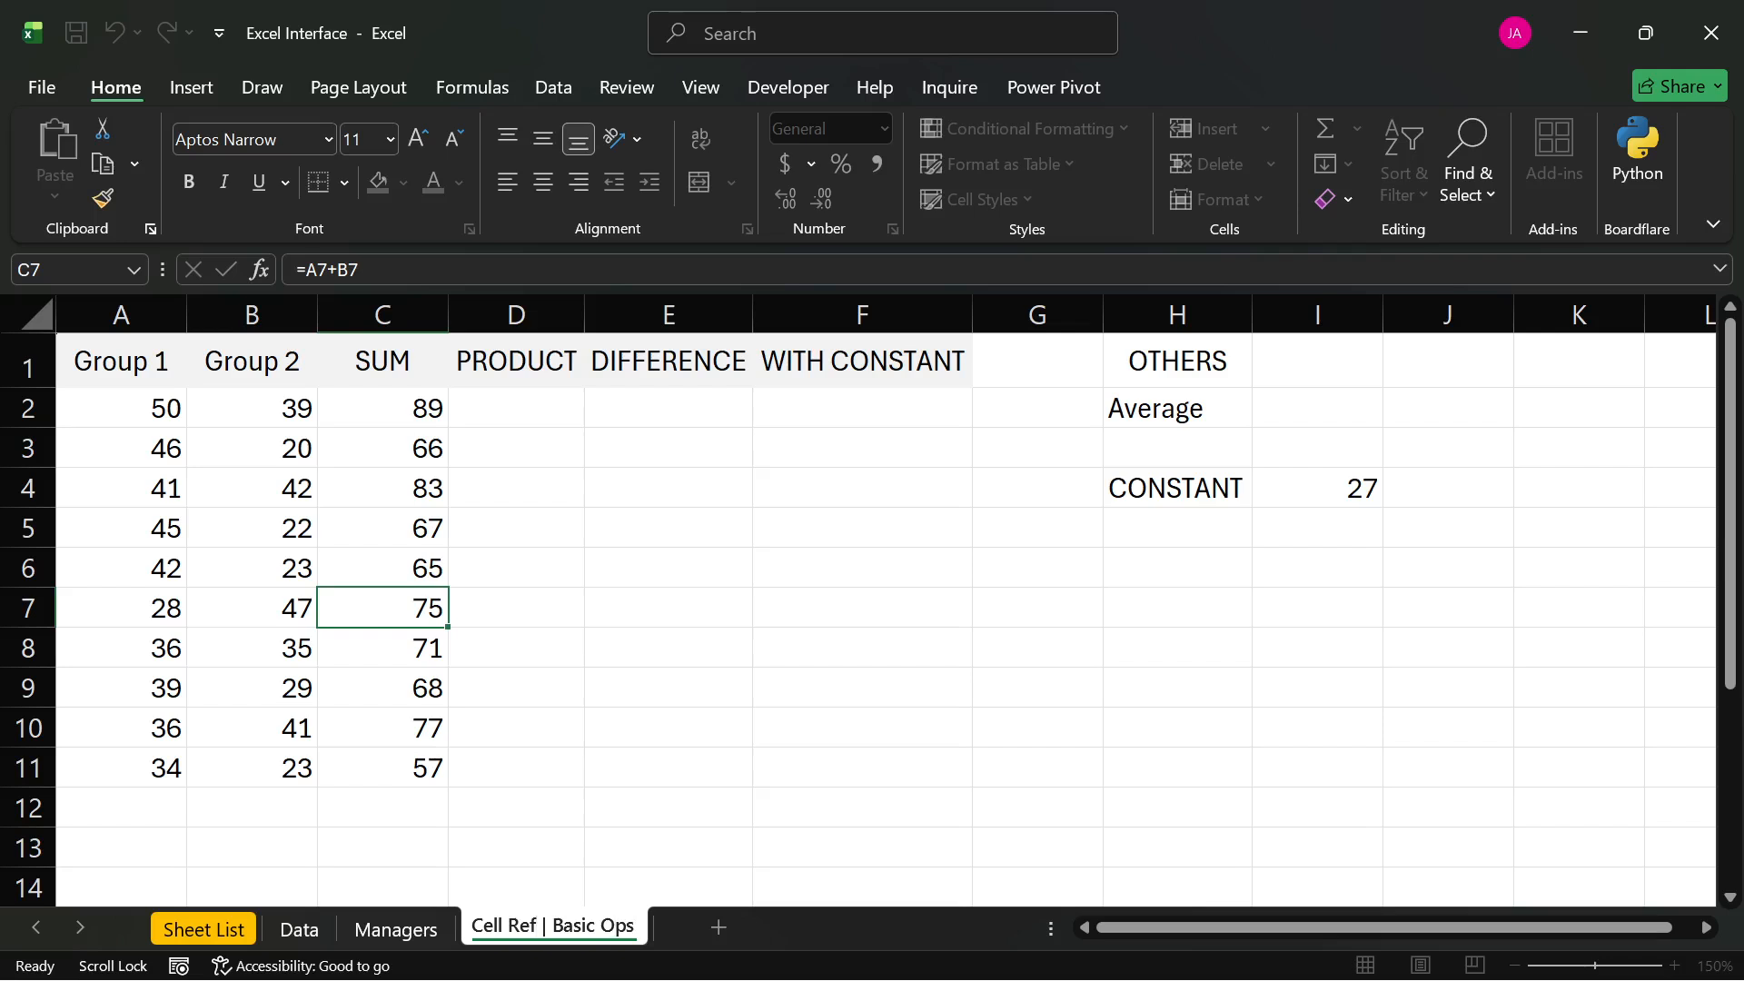
pyautogui.press('Return')
pyautogui.press('BackSpace')
pyautogui.write('er')
pyautogui.press('BackSpace')
pyautogui.press('BackSpace')
pyautogui.press('BackSpace')
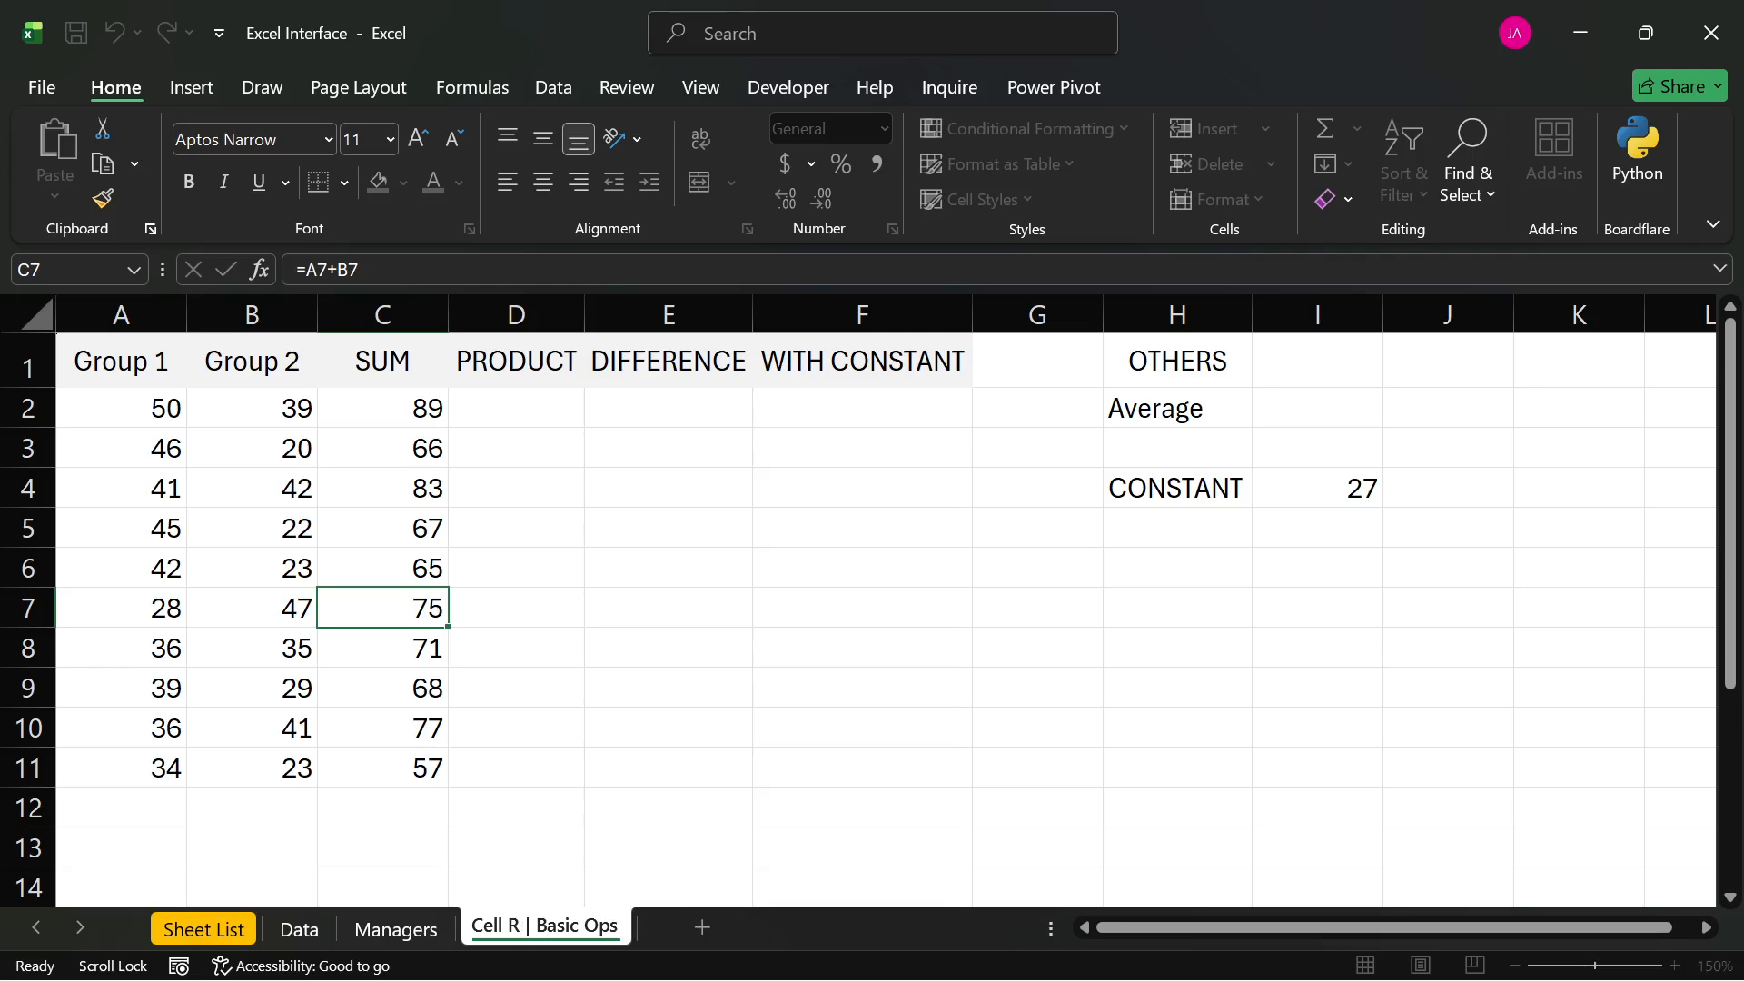
pyautogui.write('eference')
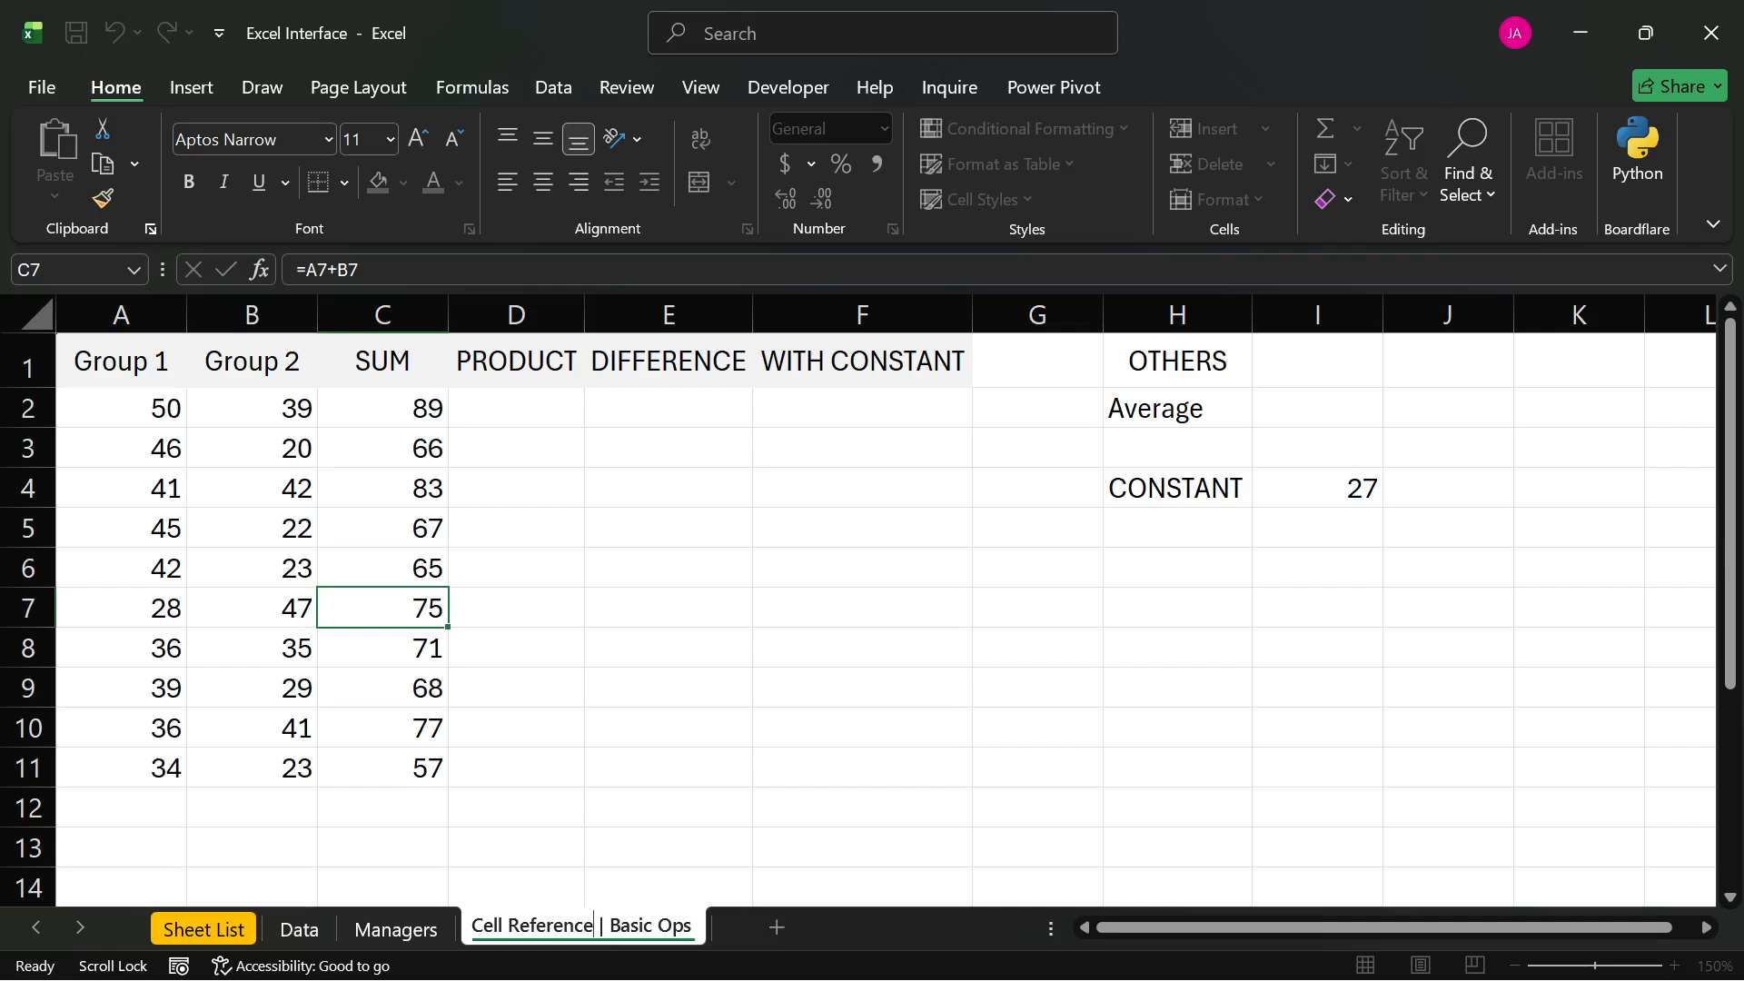
pyautogui.press('Return')
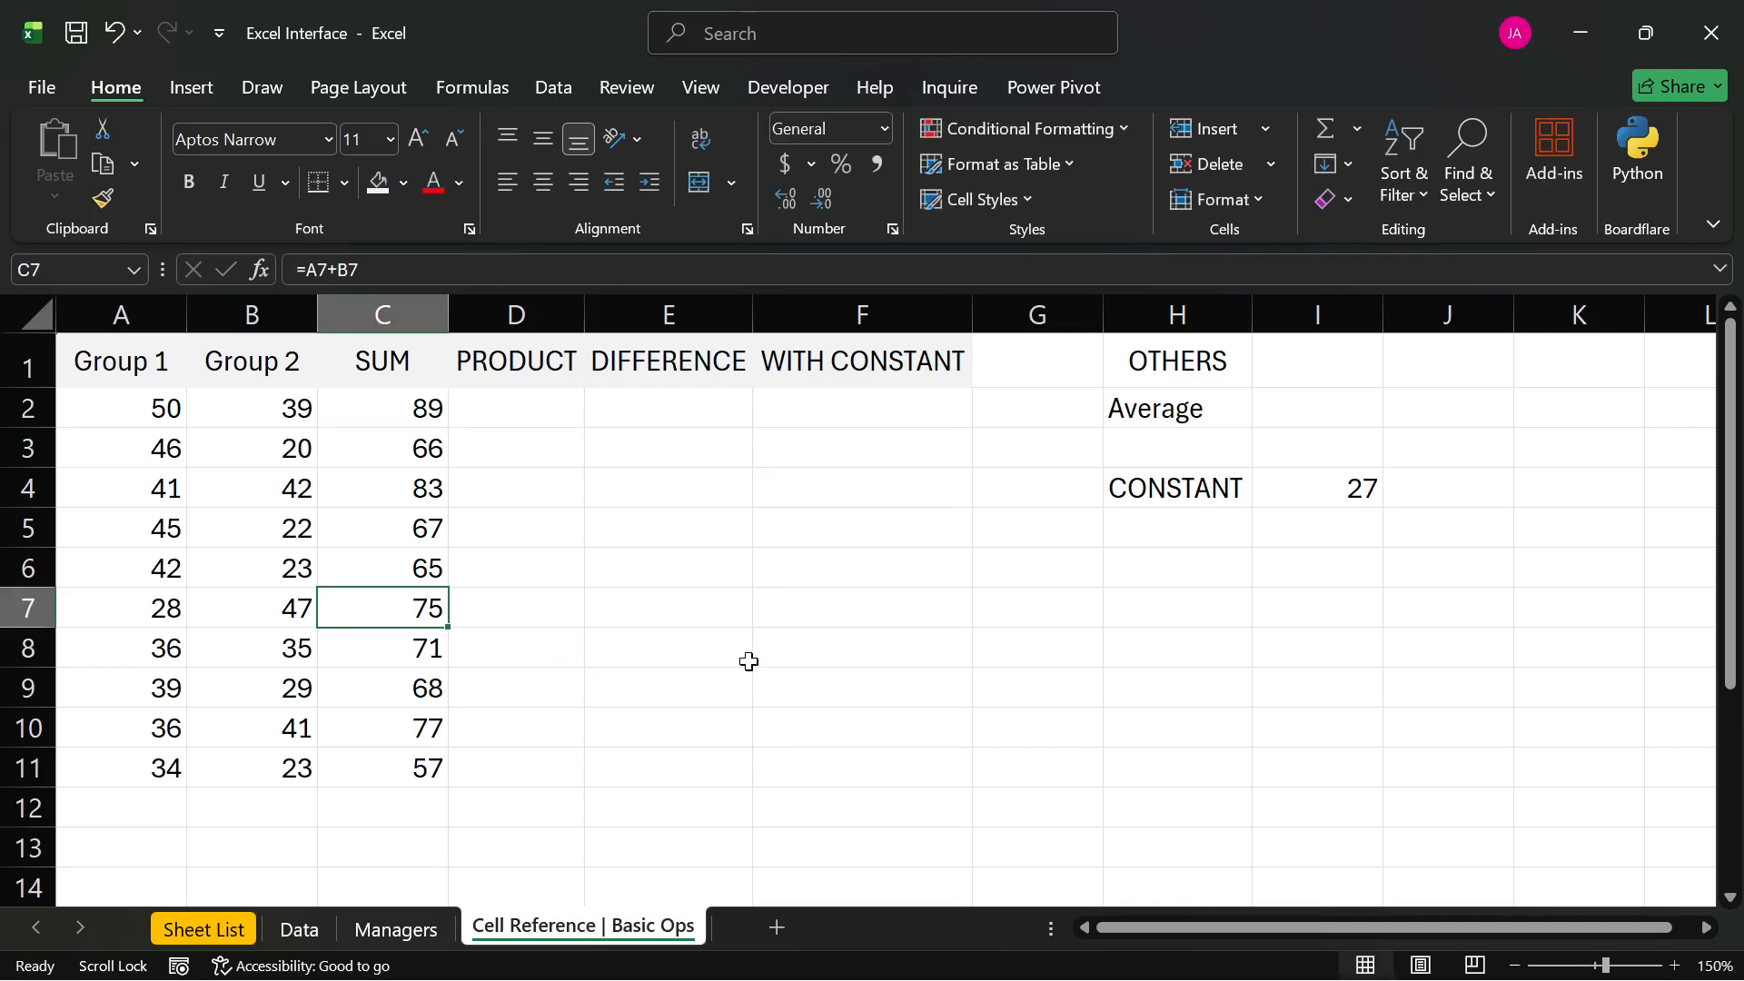
pyautogui.click(559, 661)
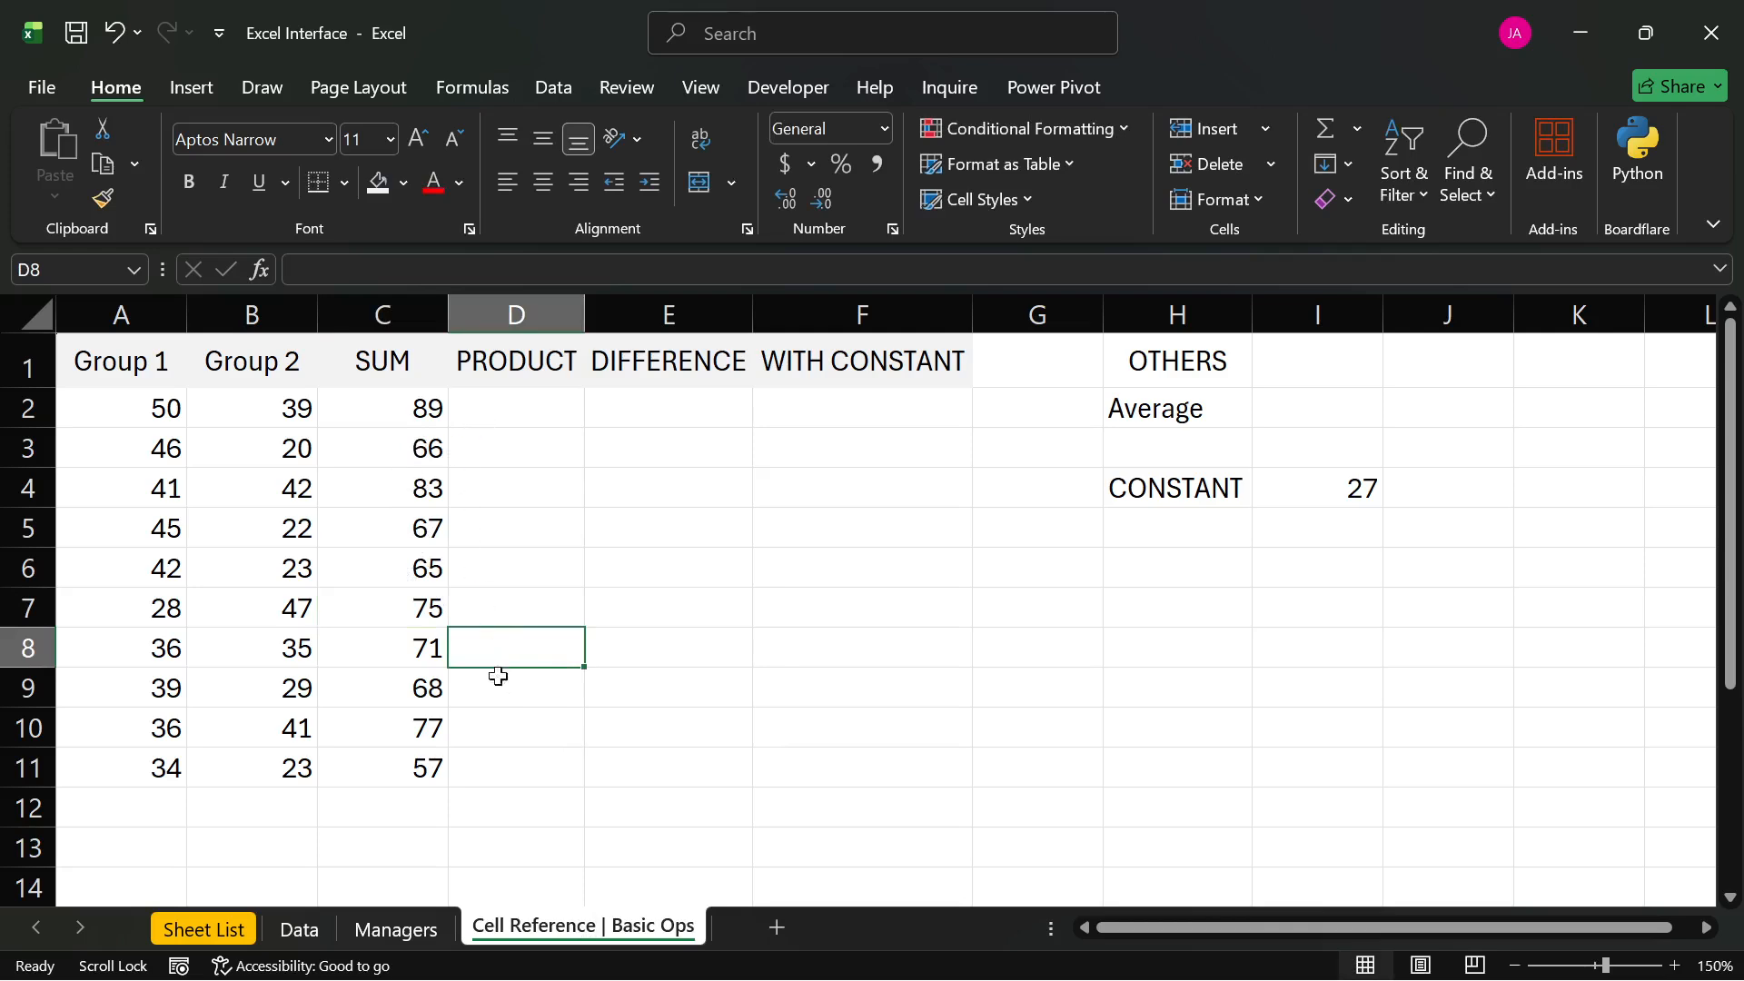
pyautogui.scroll(-1, 488, 627)
pyautogui.scroll(-2, 487, 627)
pyautogui.scroll(3, 487, 626)
pyautogui.click(508, 811)
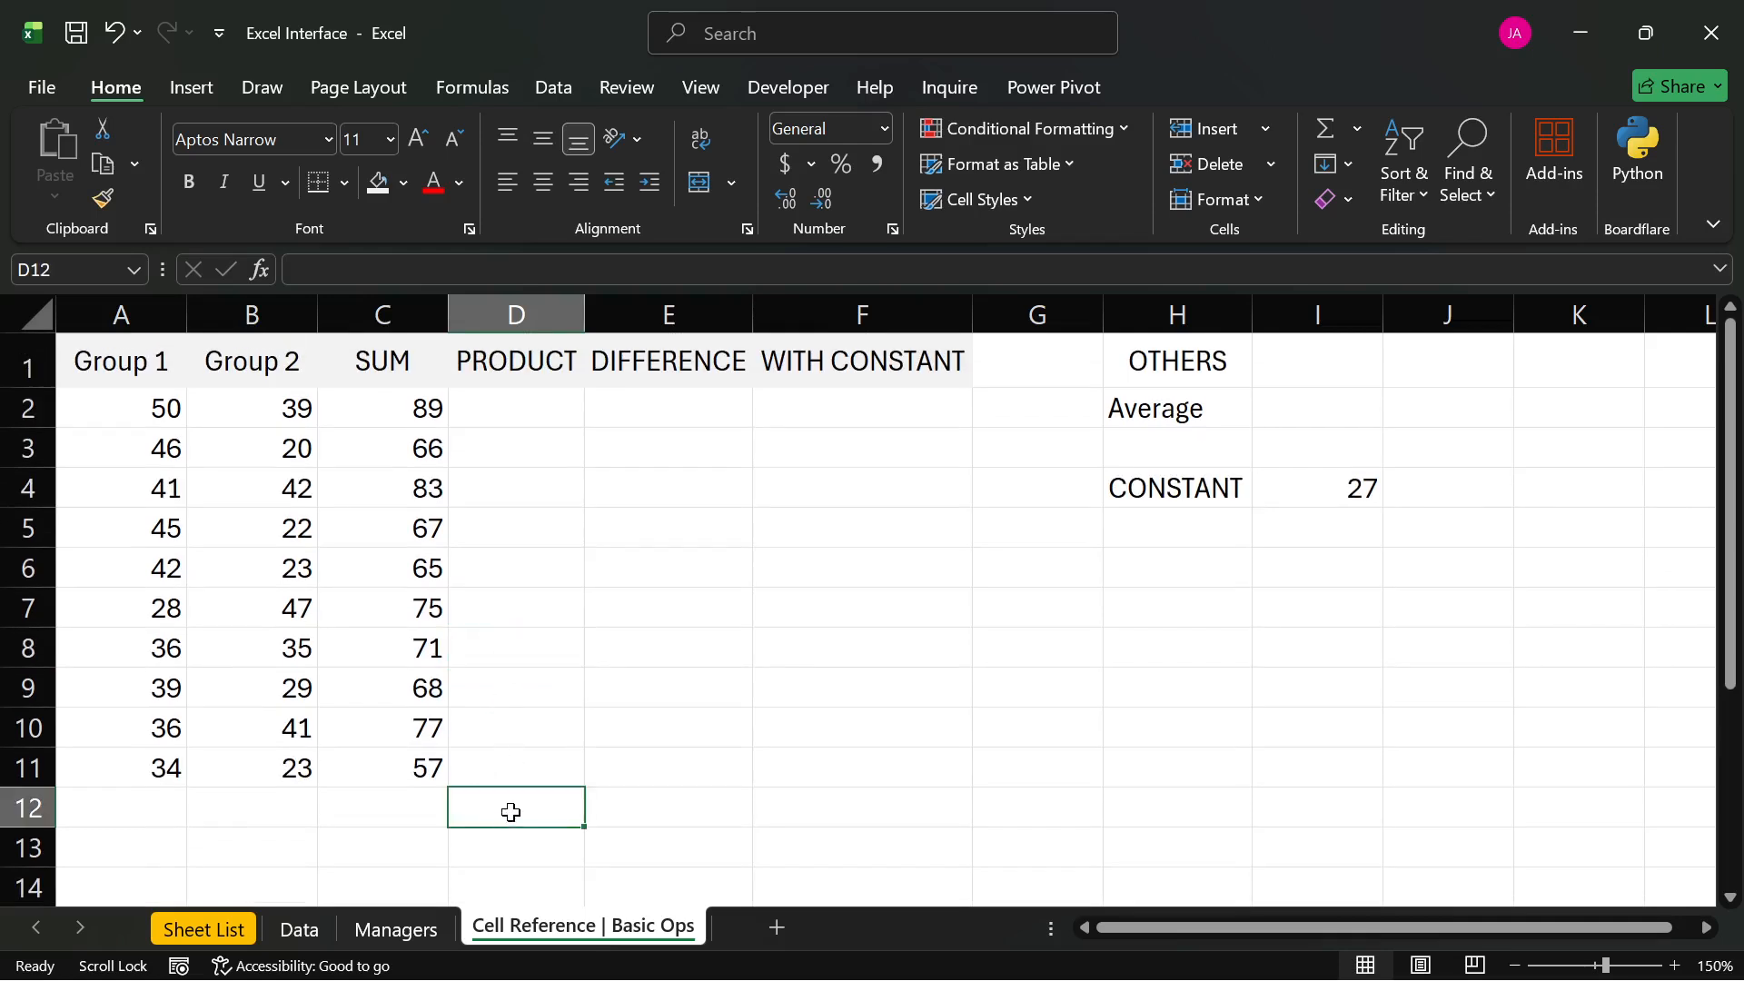
pyautogui.click(619, 813)
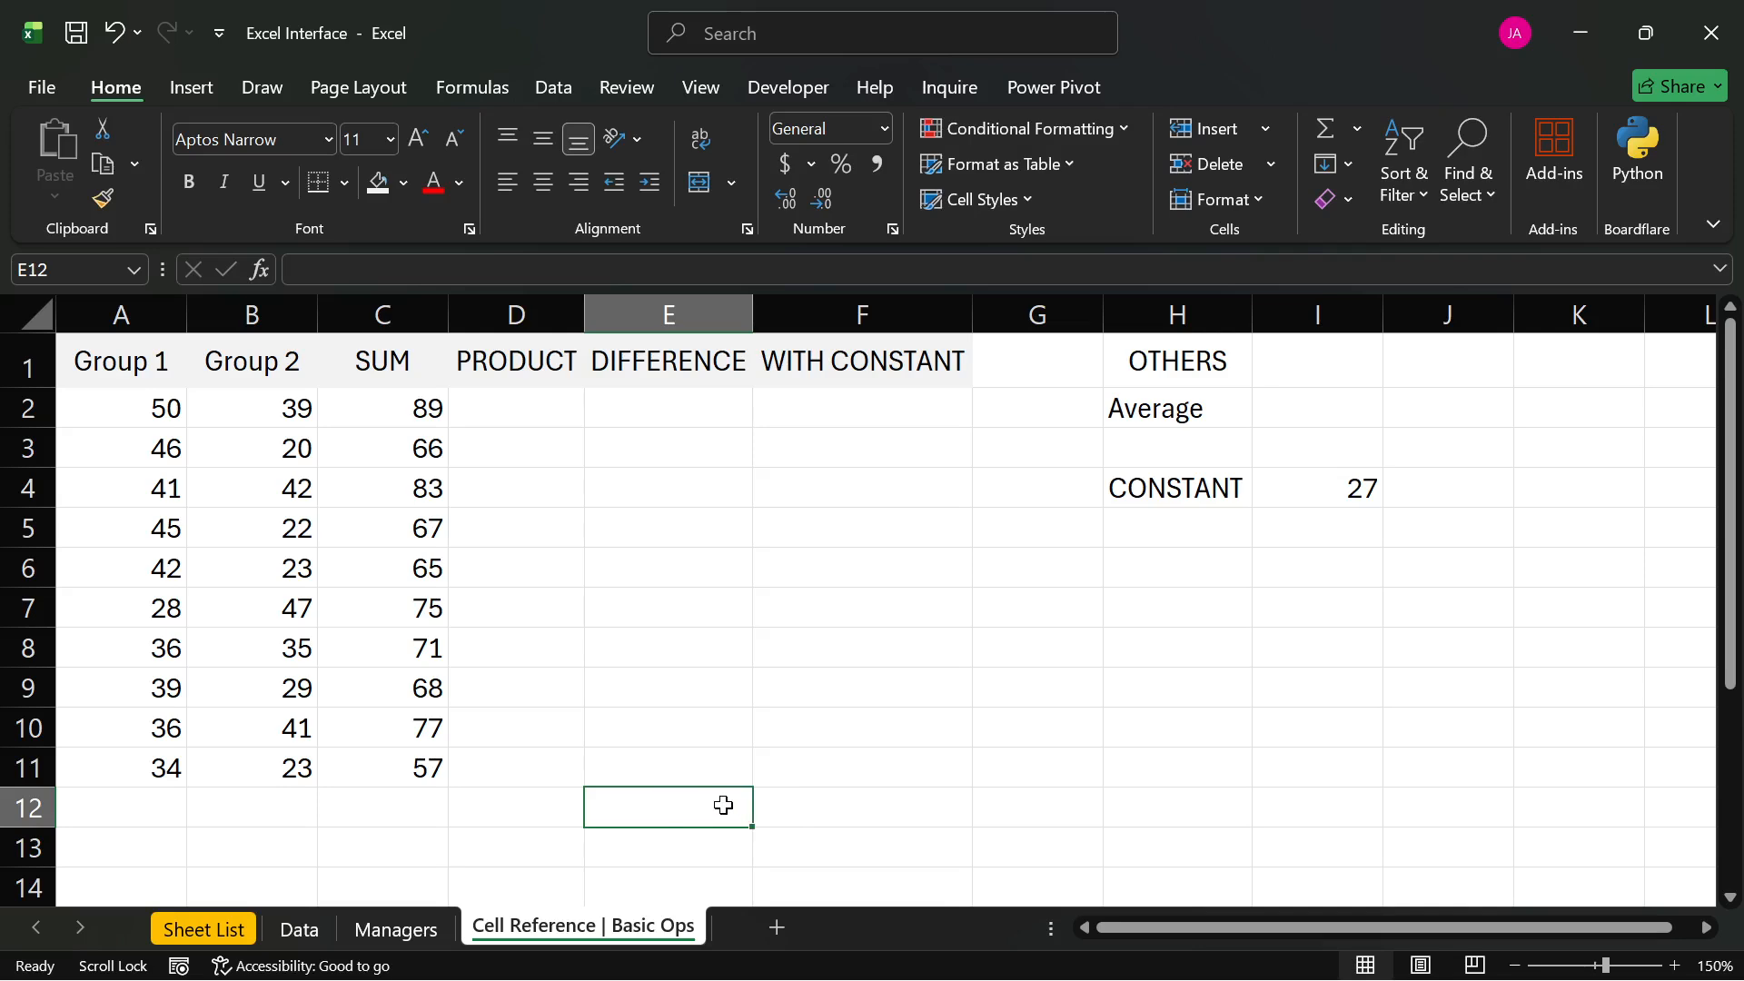
pyautogui.click(636, 640)
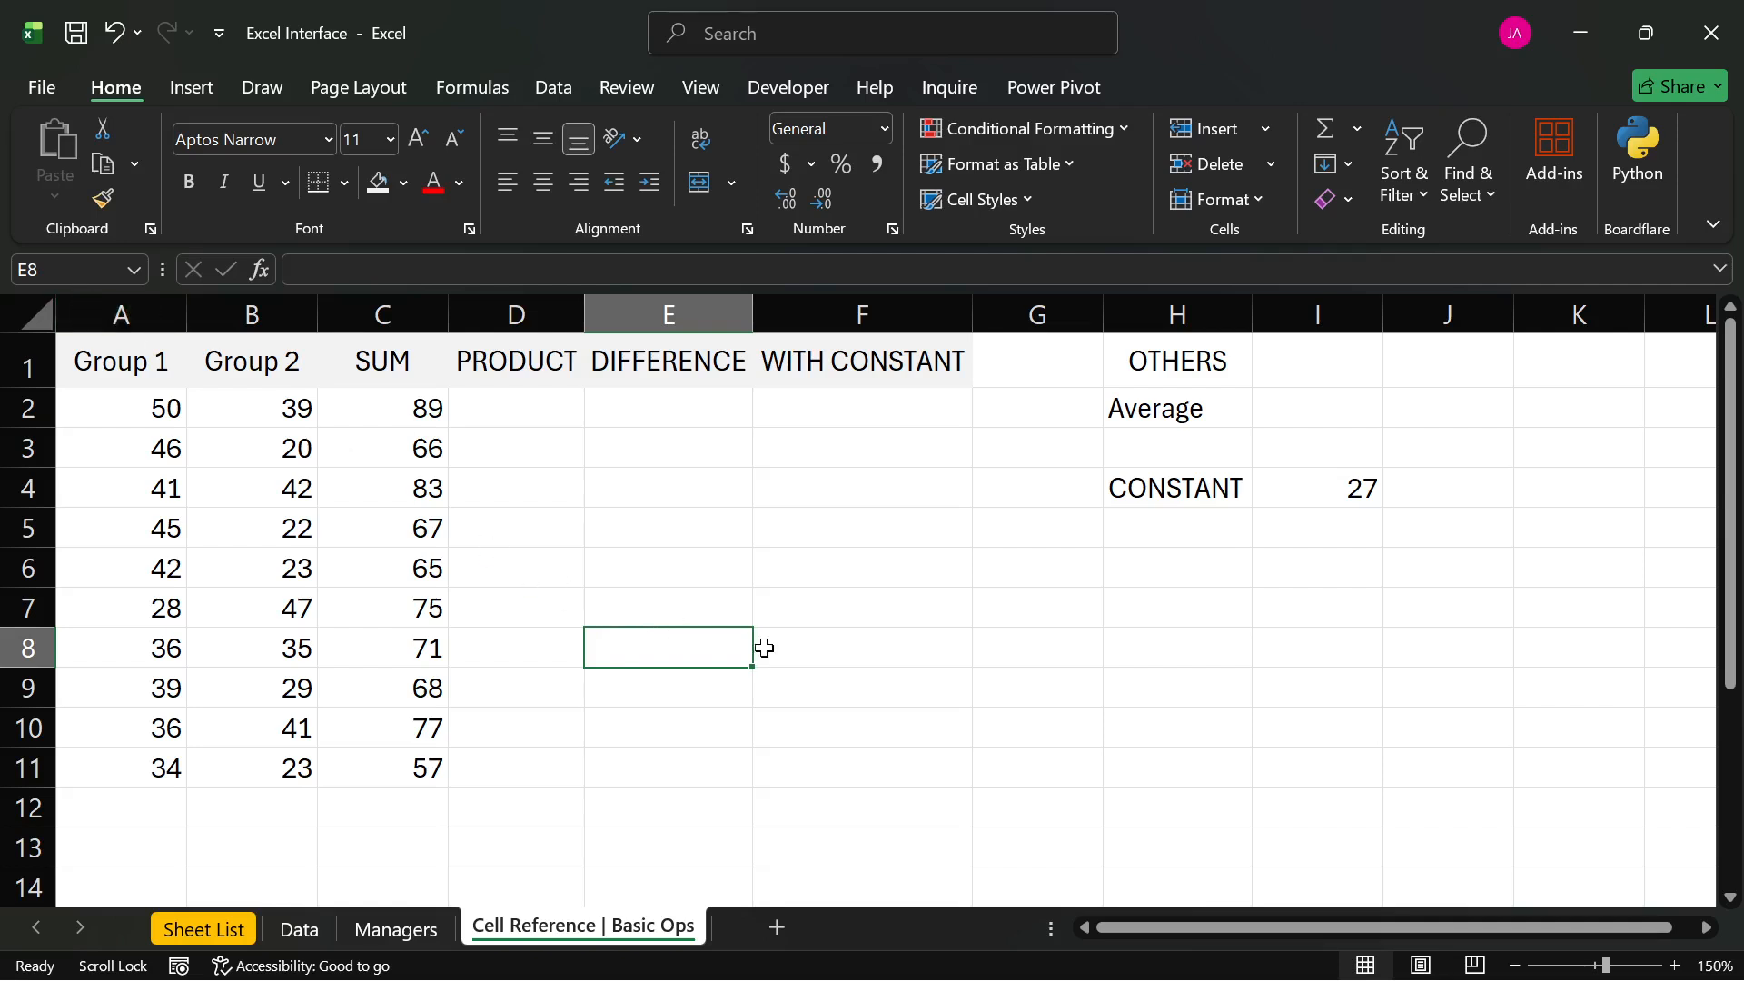
pyautogui.click(1159, 724)
pyautogui.write('=')
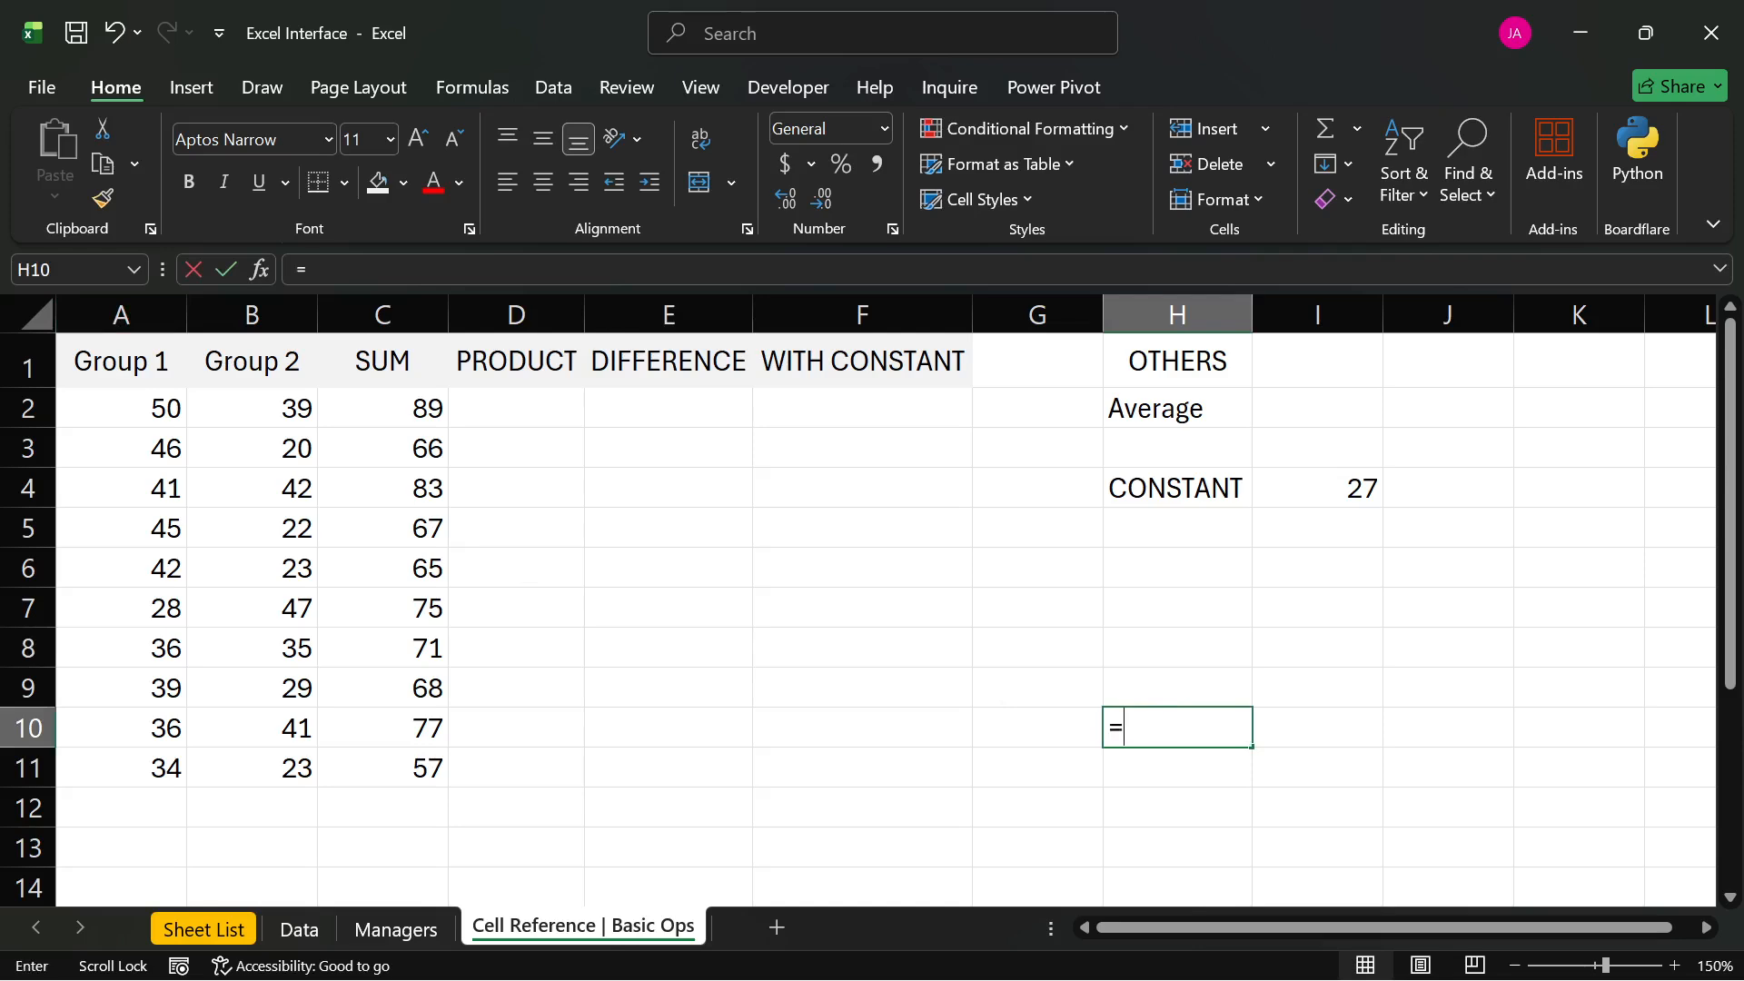
pyautogui.write('e')
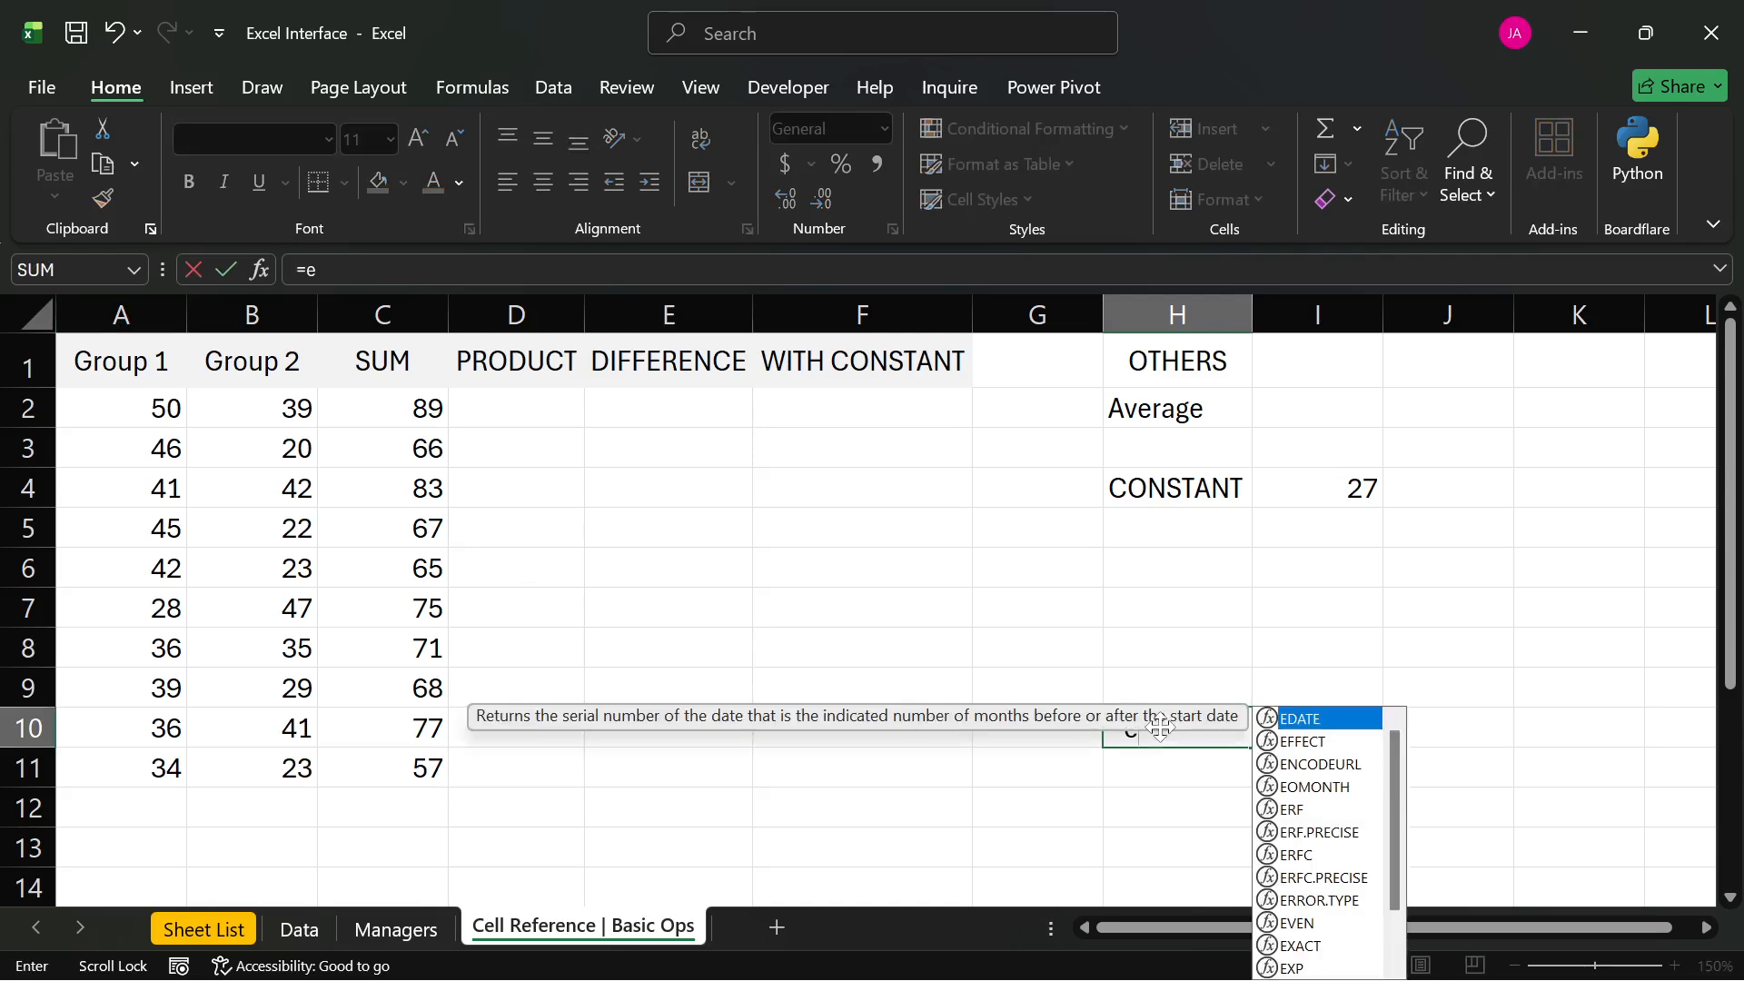
pyautogui.write('8')
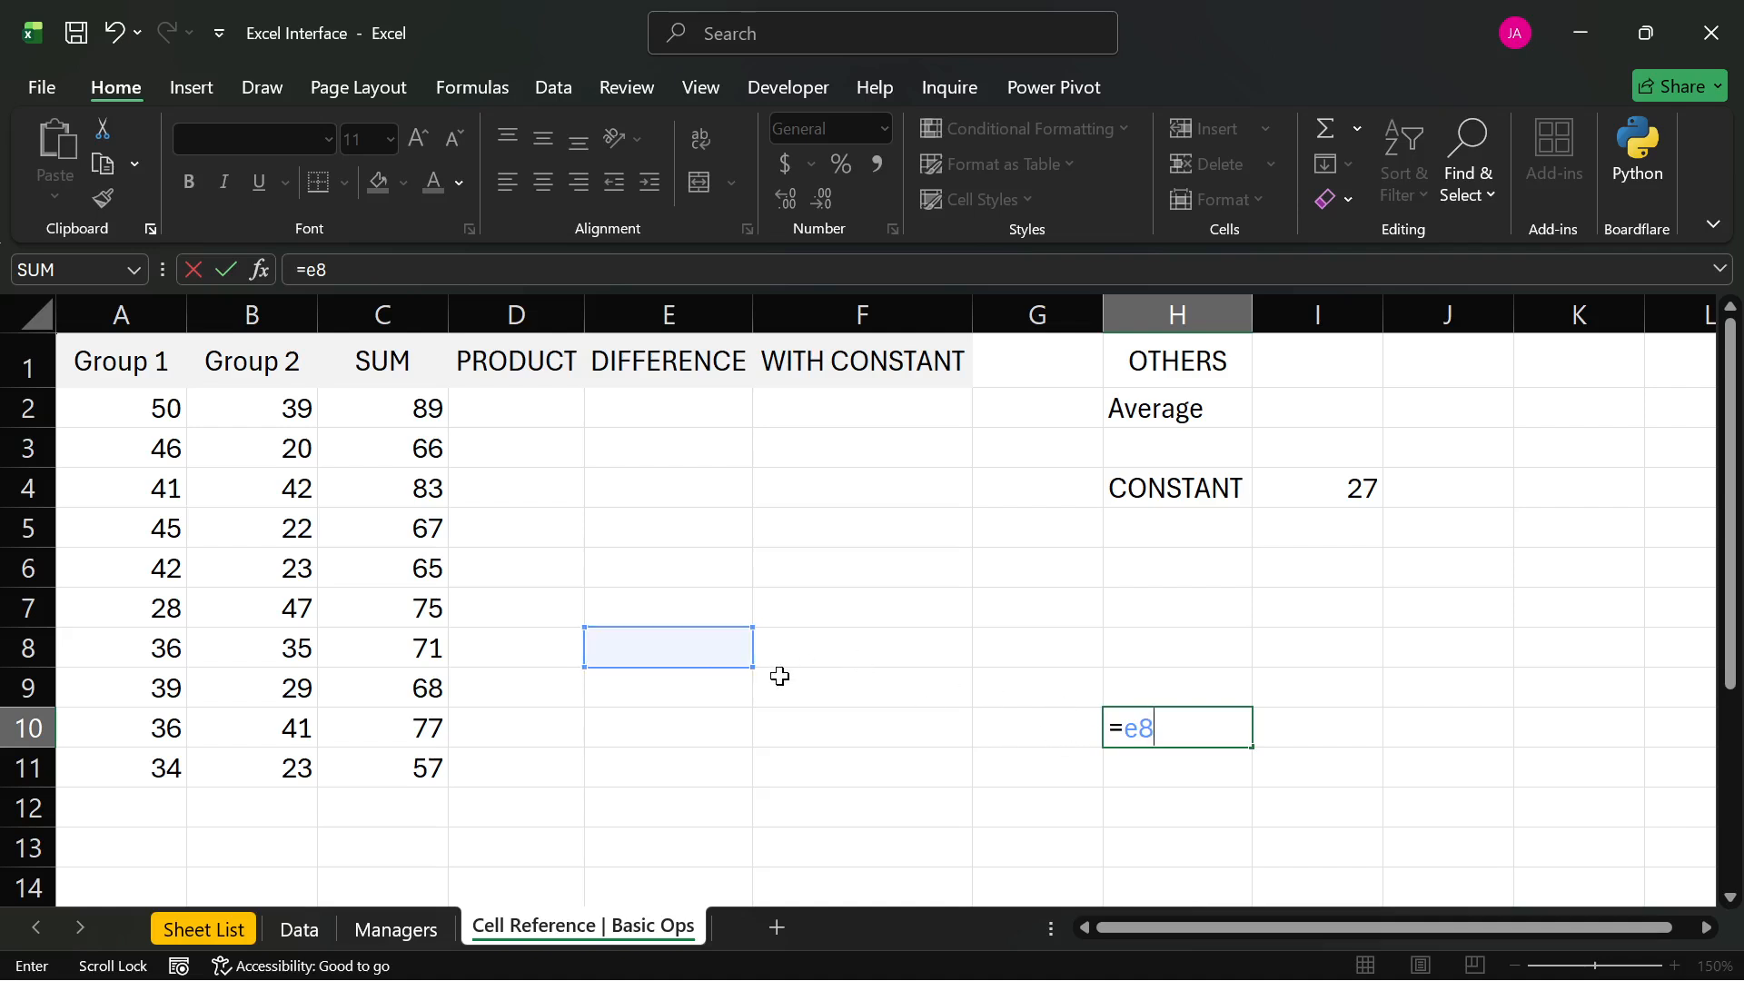
pyautogui.press('BackSpace')
pyautogui.press('BackSpace')
pyautogui.press('BackSpace')
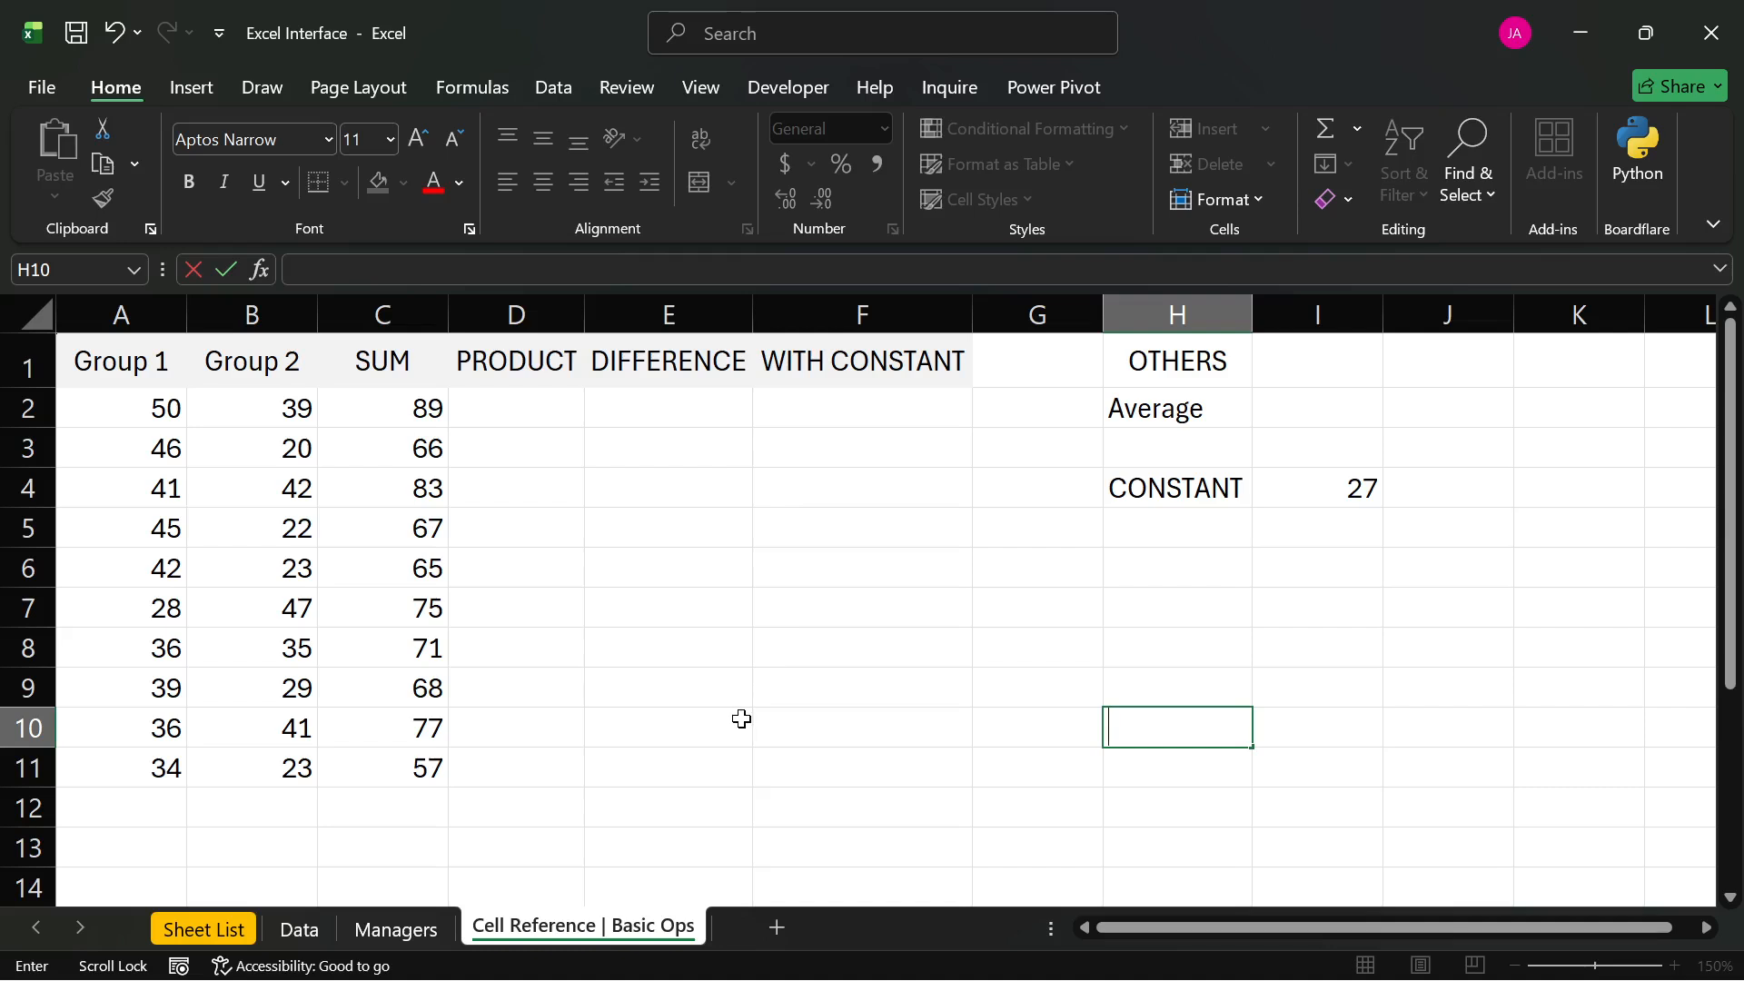
pyautogui.click(786, 684)
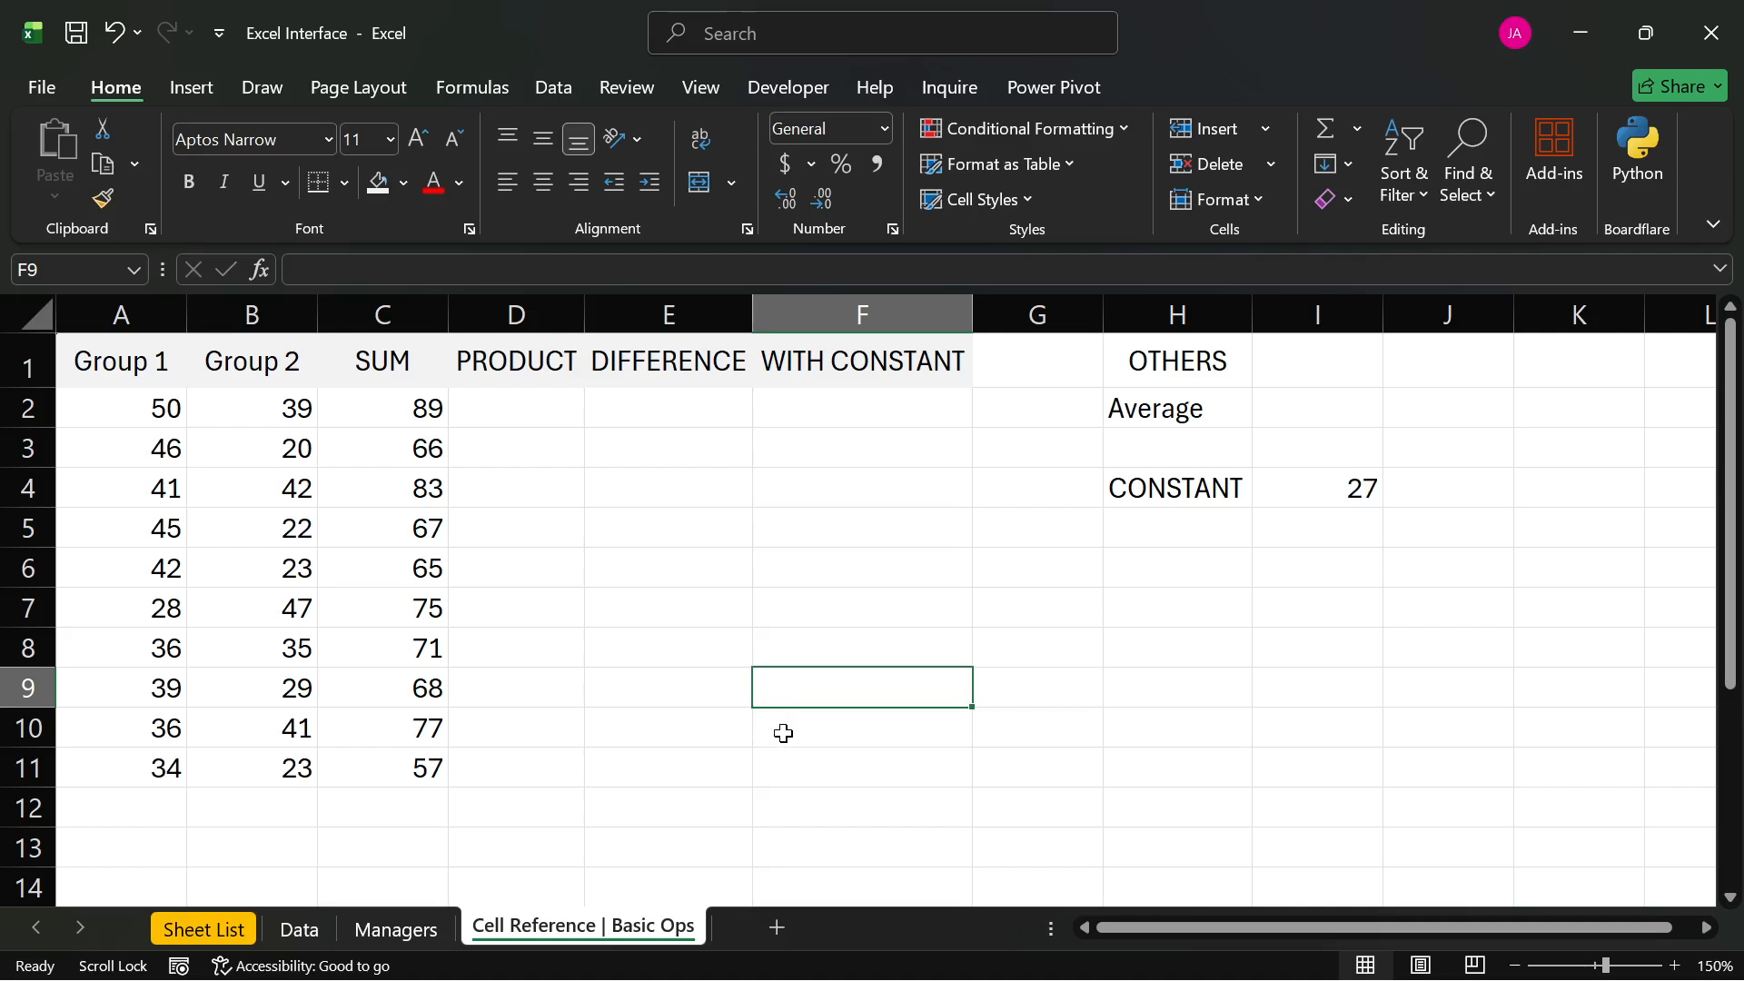
# - Enter the label "CELL REFERNECE:" in A13 below the table and widen column A to fit it
pyautogui.scroll(-2, 773, 689)
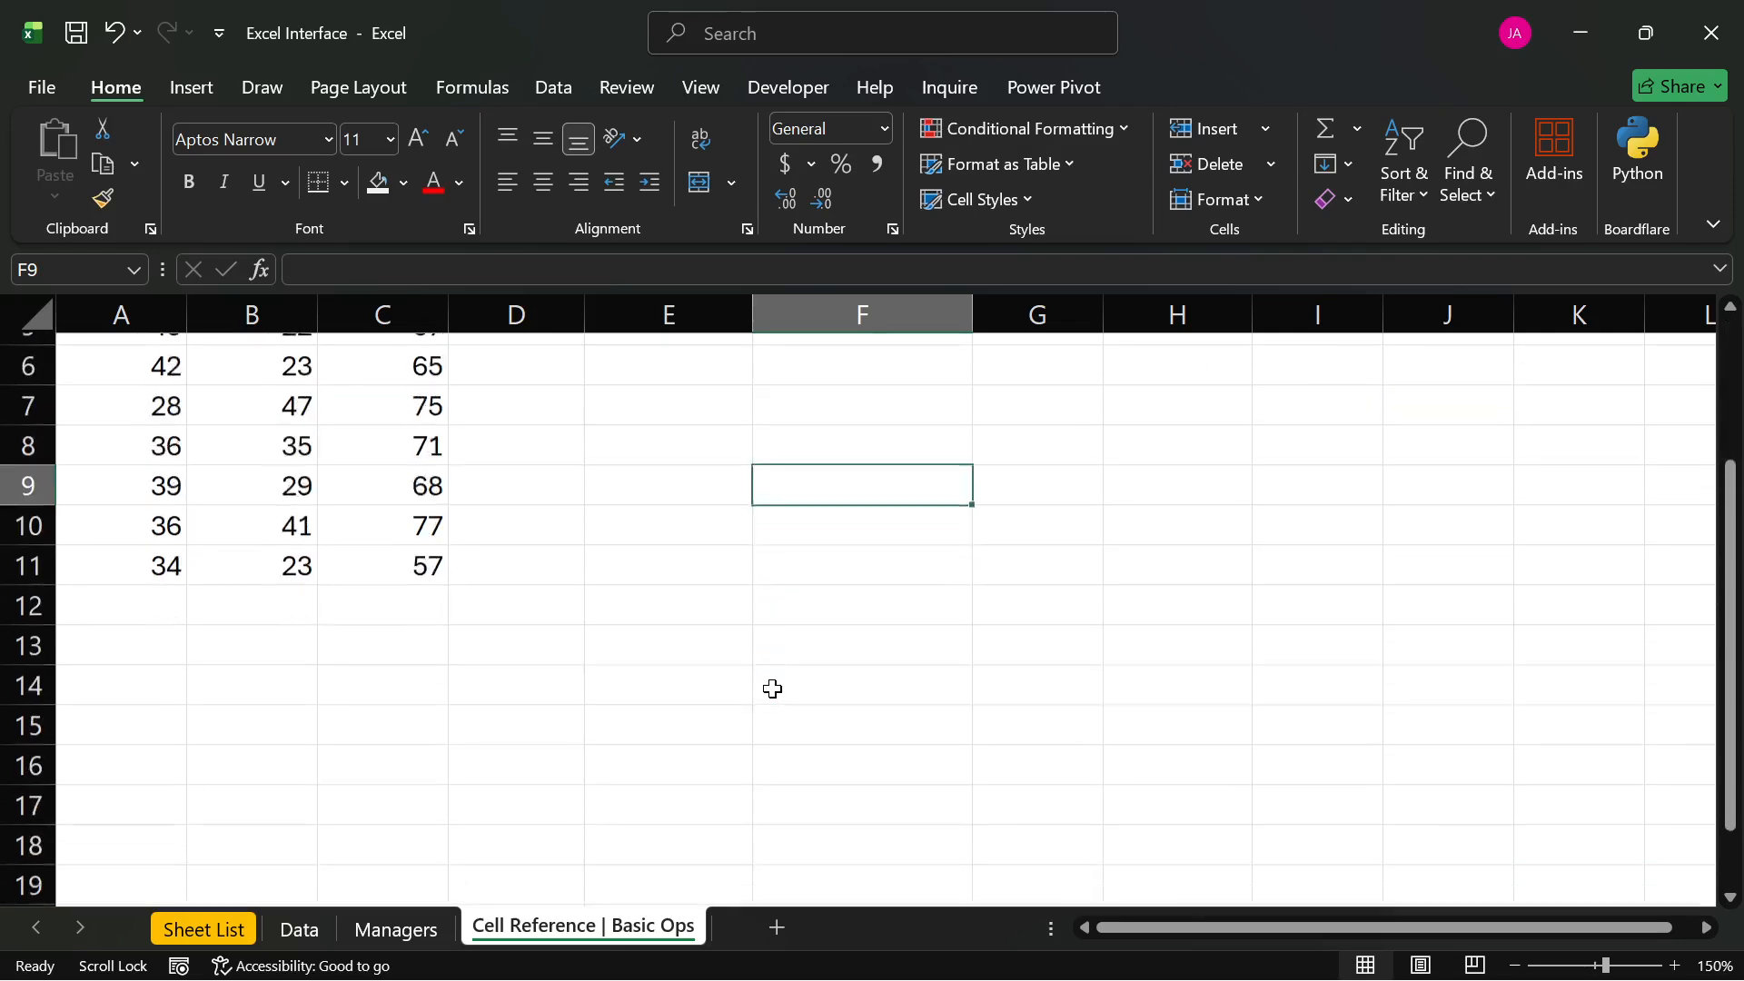
pyautogui.scroll(-1, 773, 690)
pyautogui.click(128, 620)
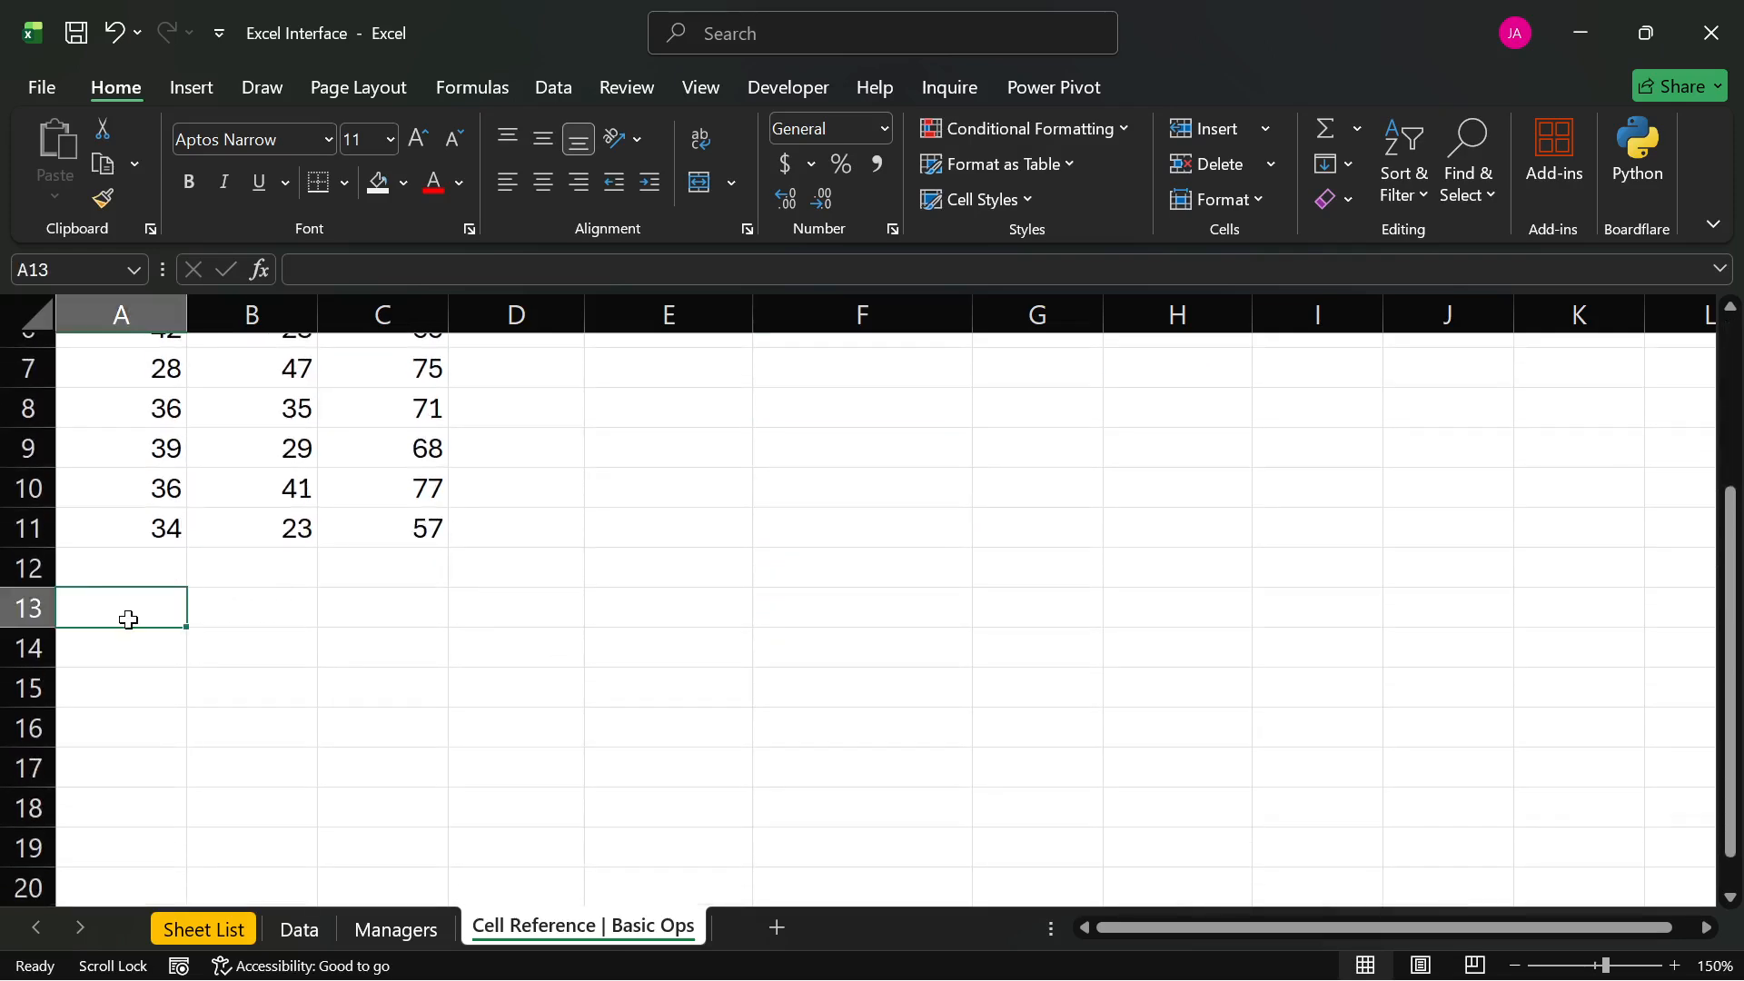
pyautogui.write('CELL')
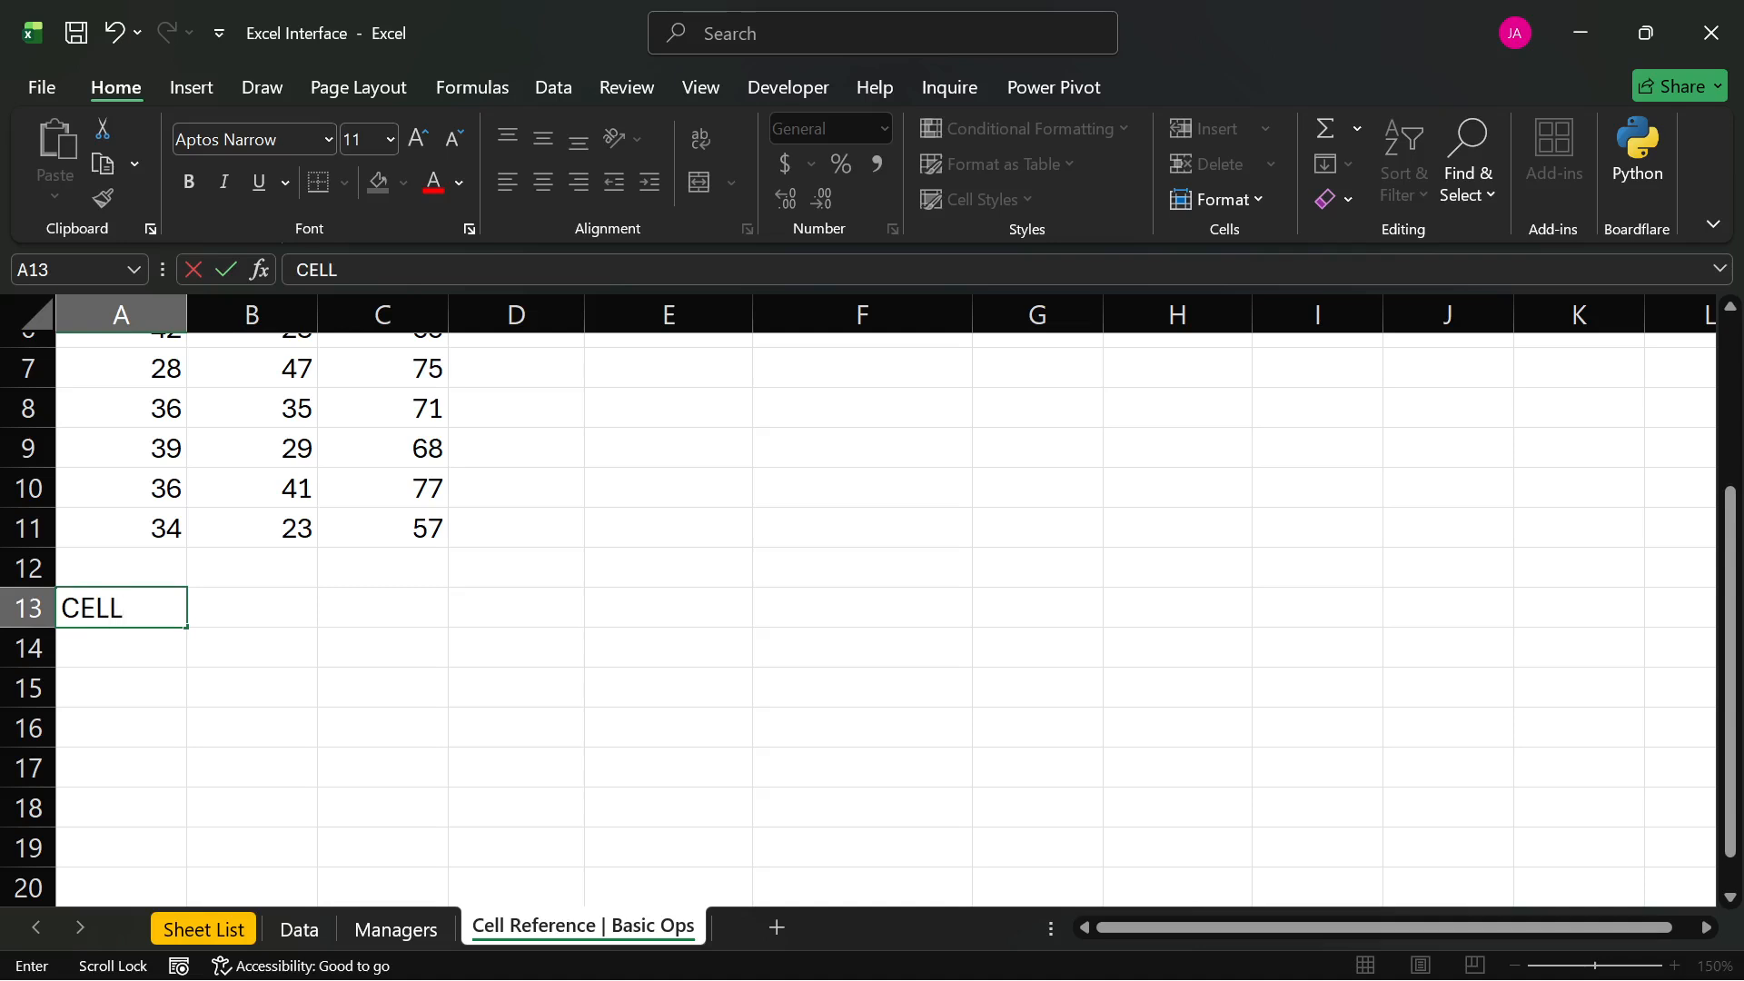
pyautogui.write(' REFERNE')
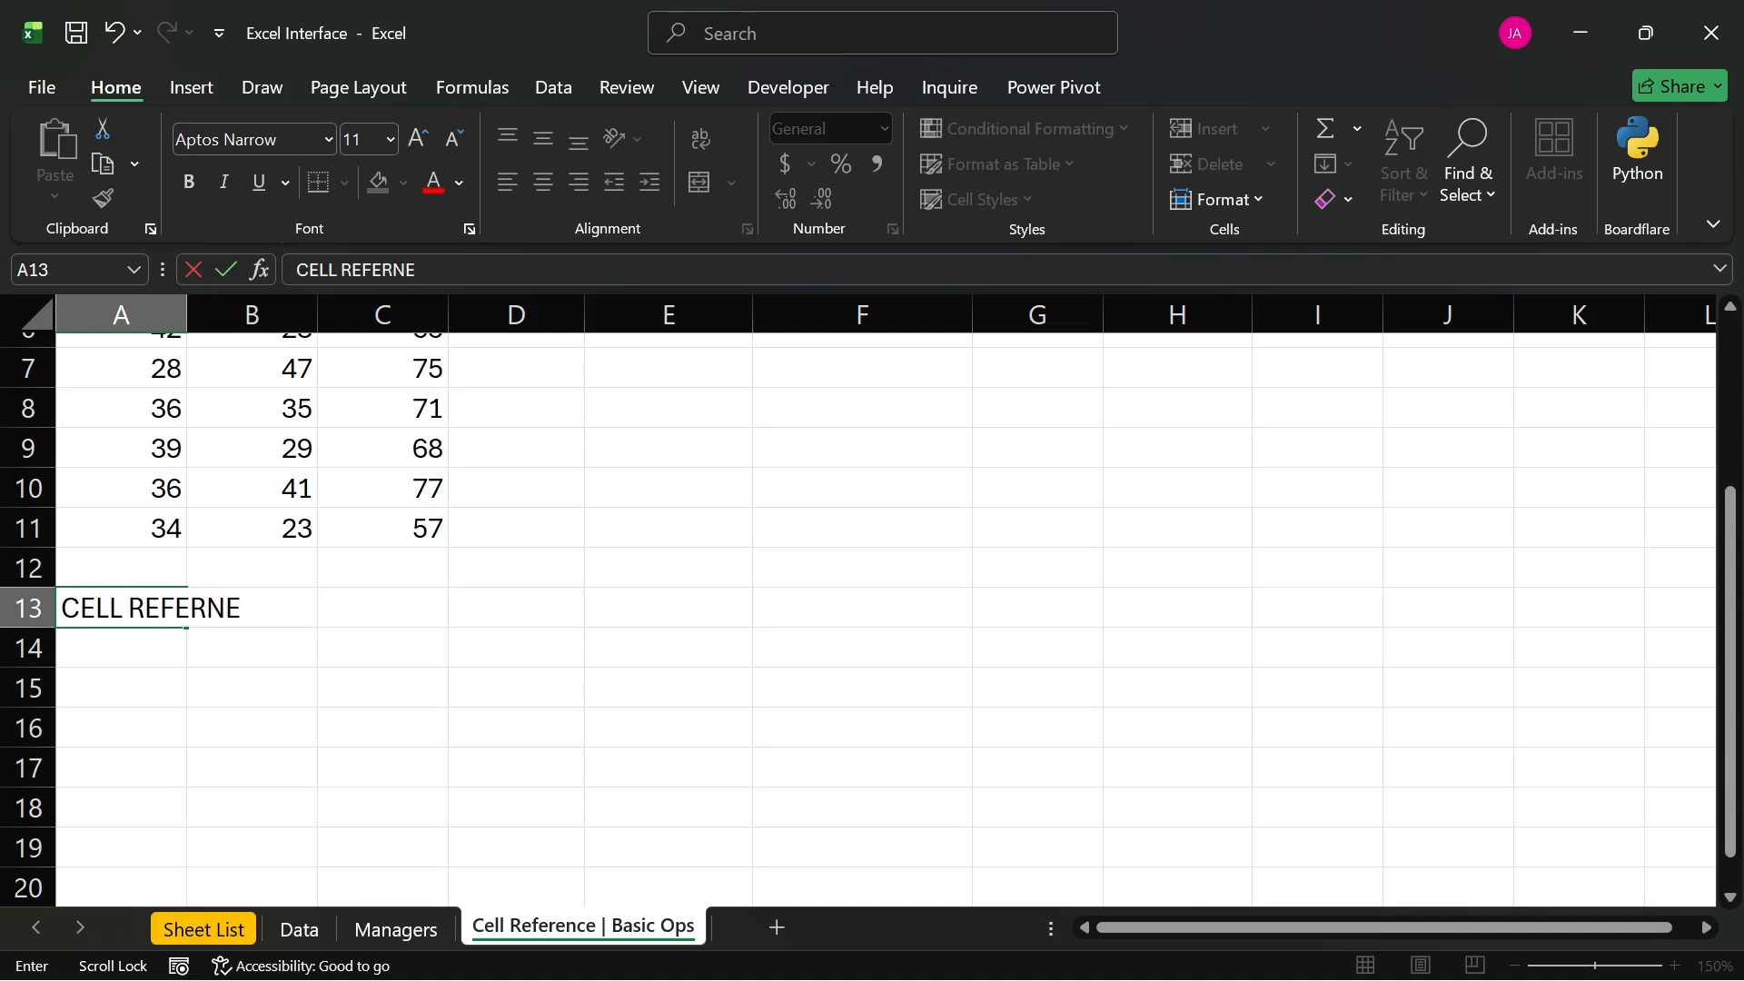
pyautogui.write('CE:')
pyautogui.press('Tab')
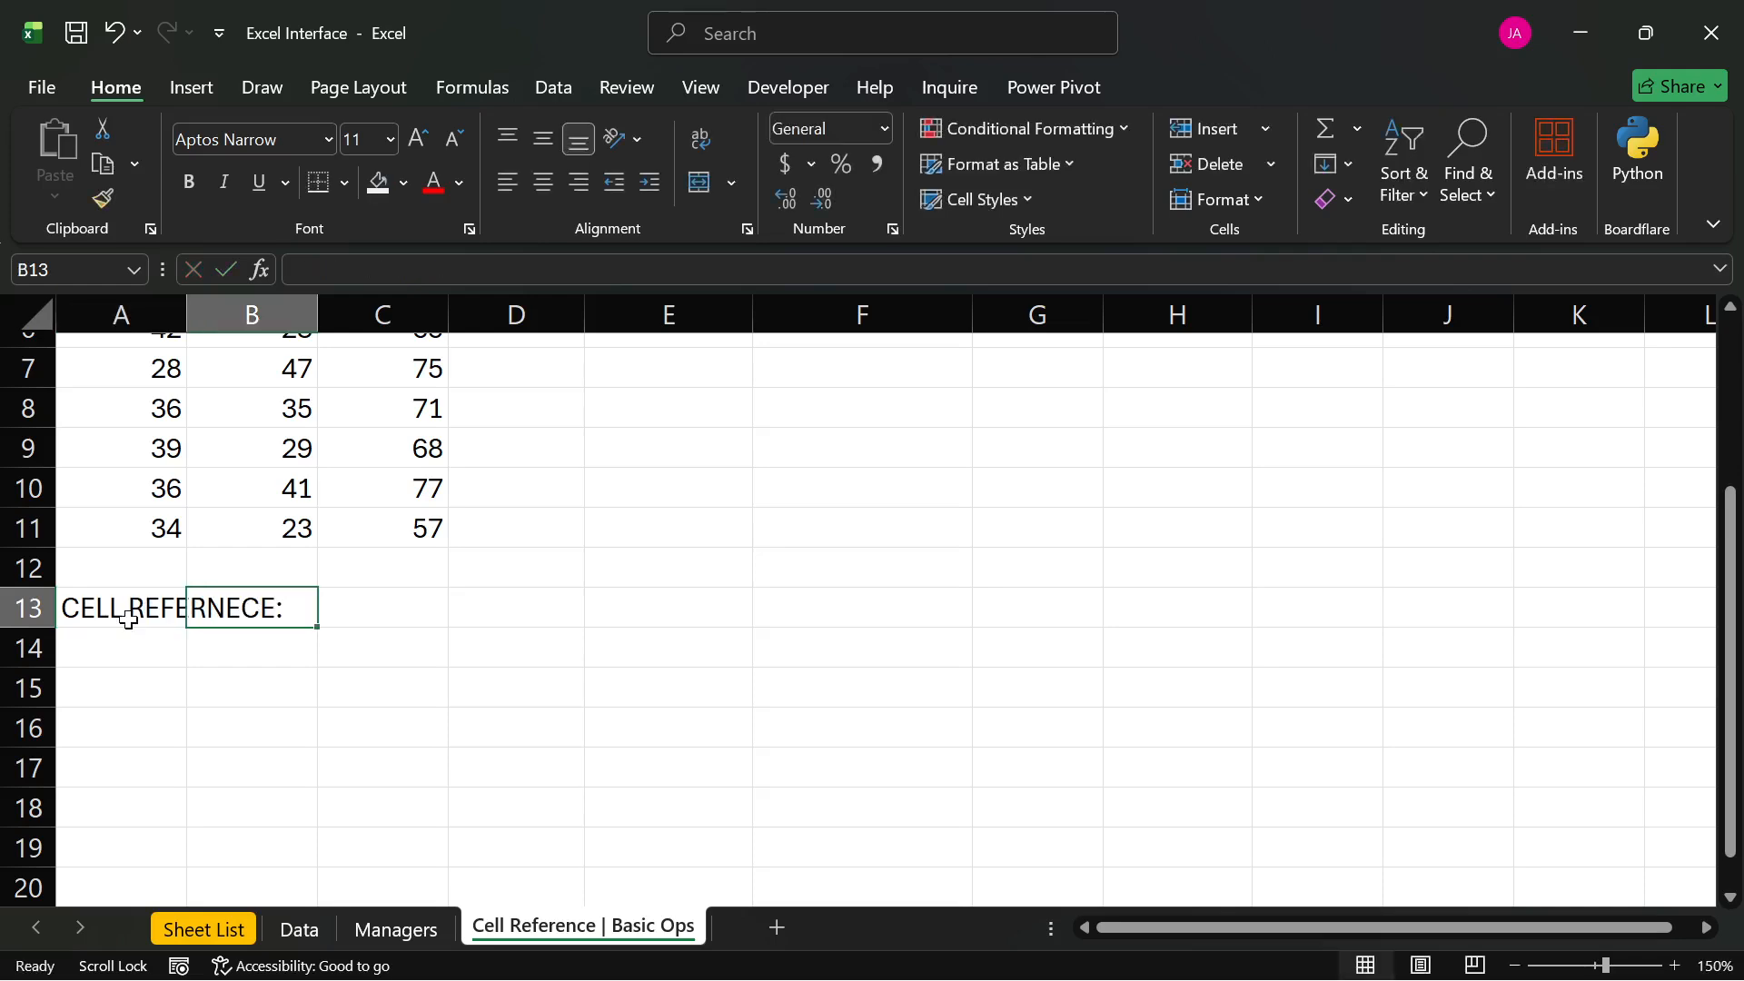
pyautogui.doubleClick(184, 312)
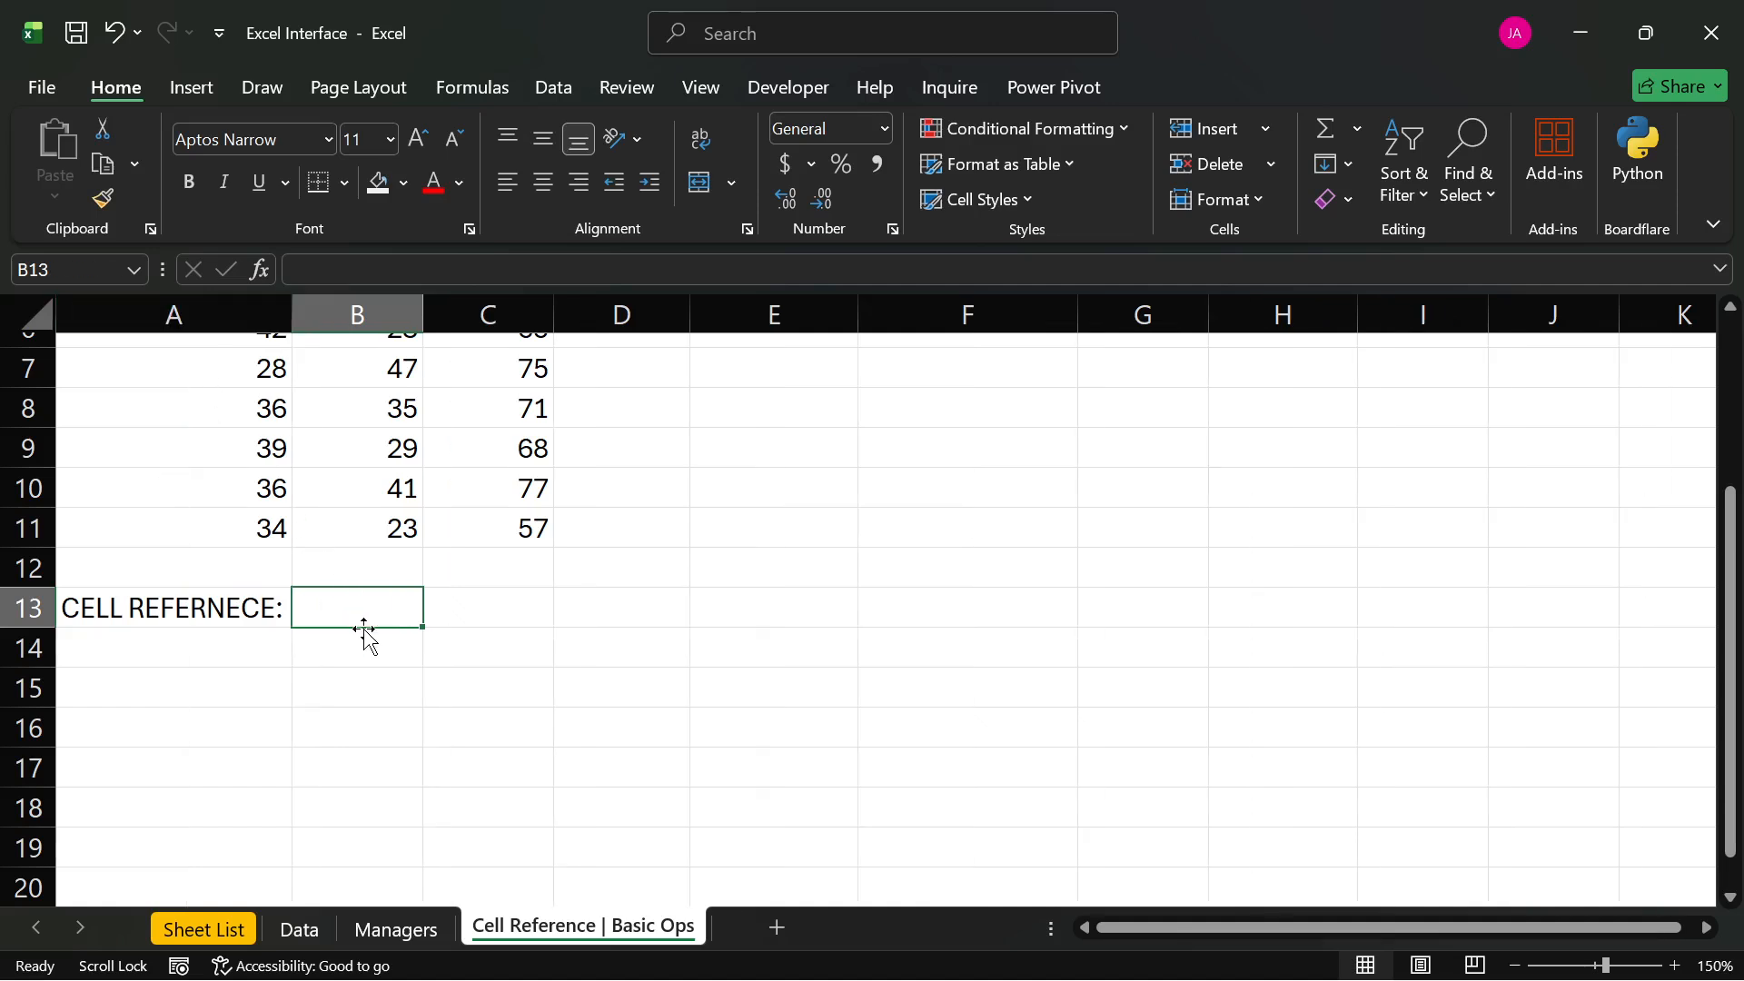
# - List the reference types Relative, Absolute and Mixed in cells B13 to B15
pyautogui.write('Re')
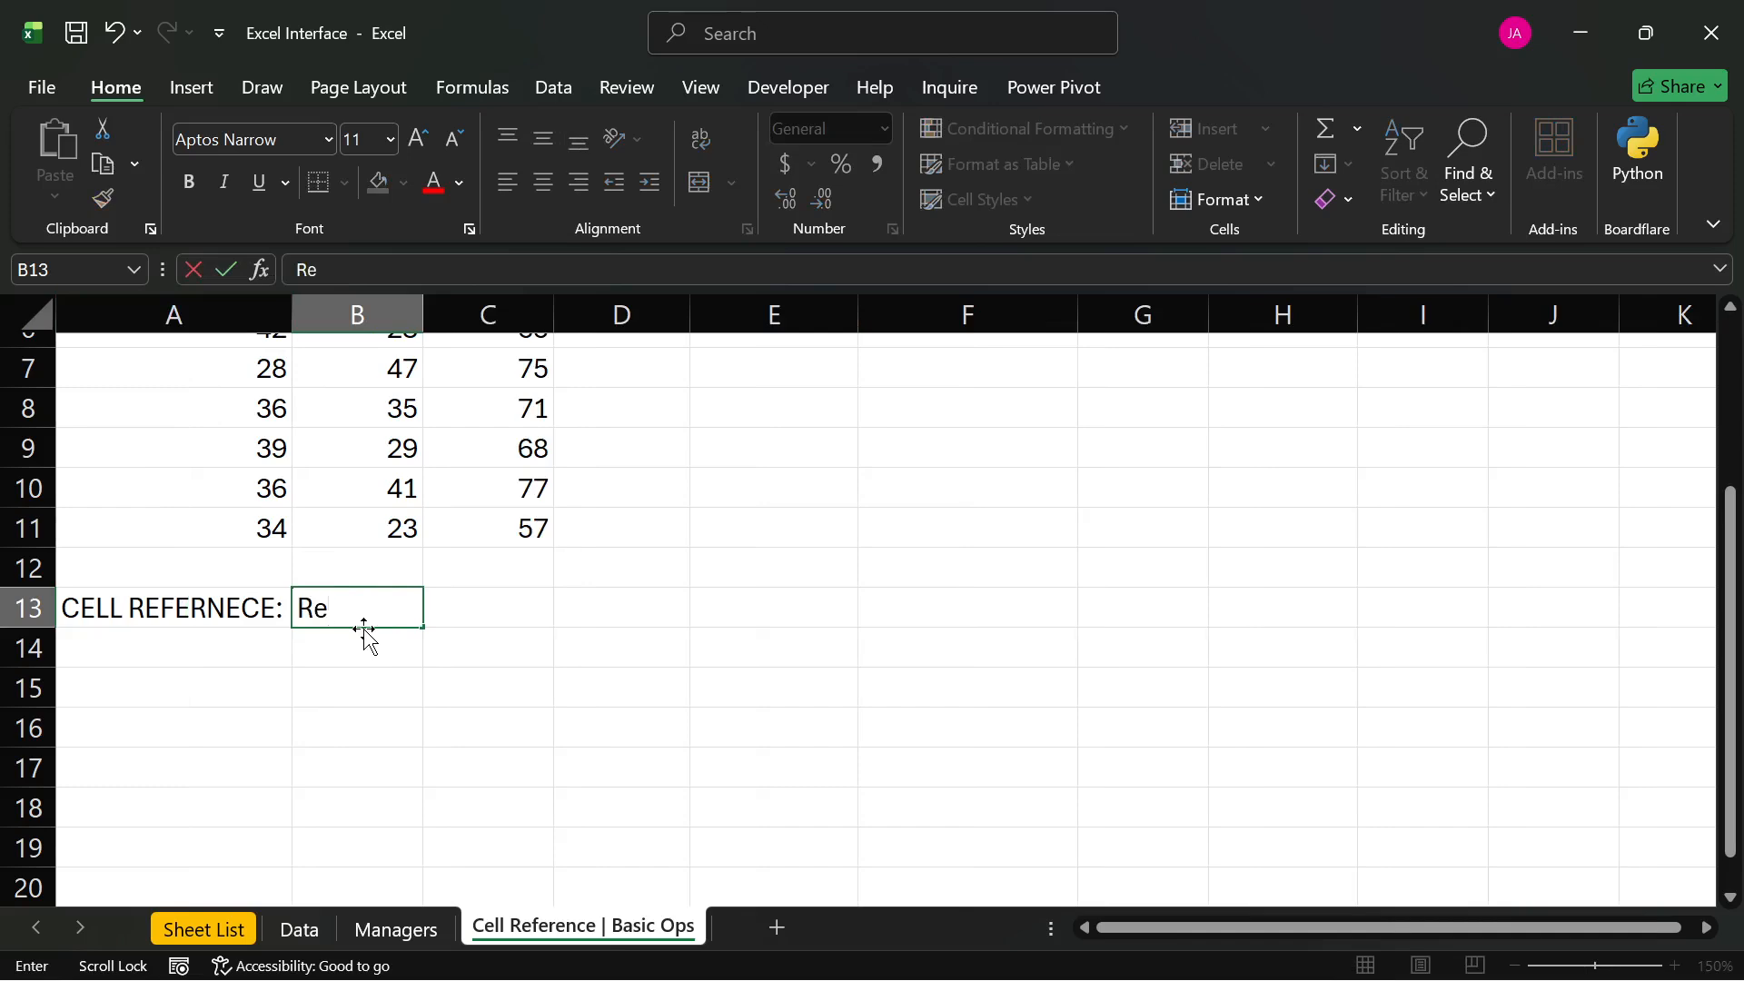
pyautogui.write('lative')
pyautogui.press('Return')
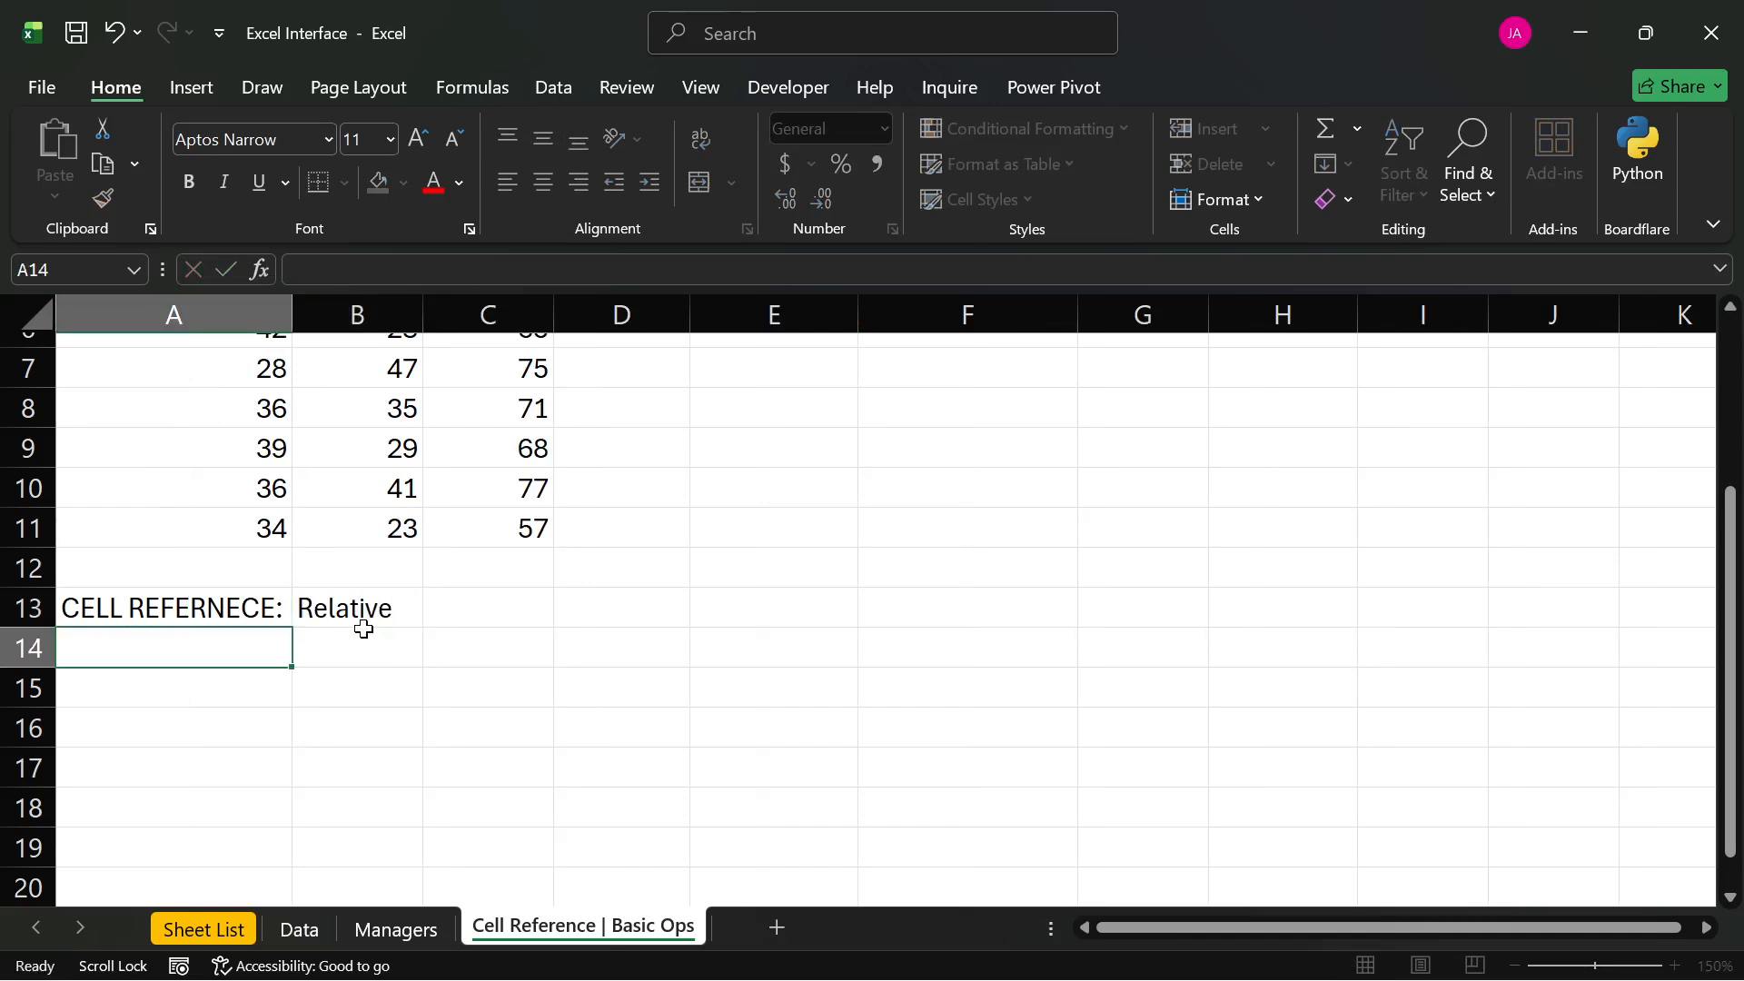
pyautogui.hscroll(1, 364, 629)
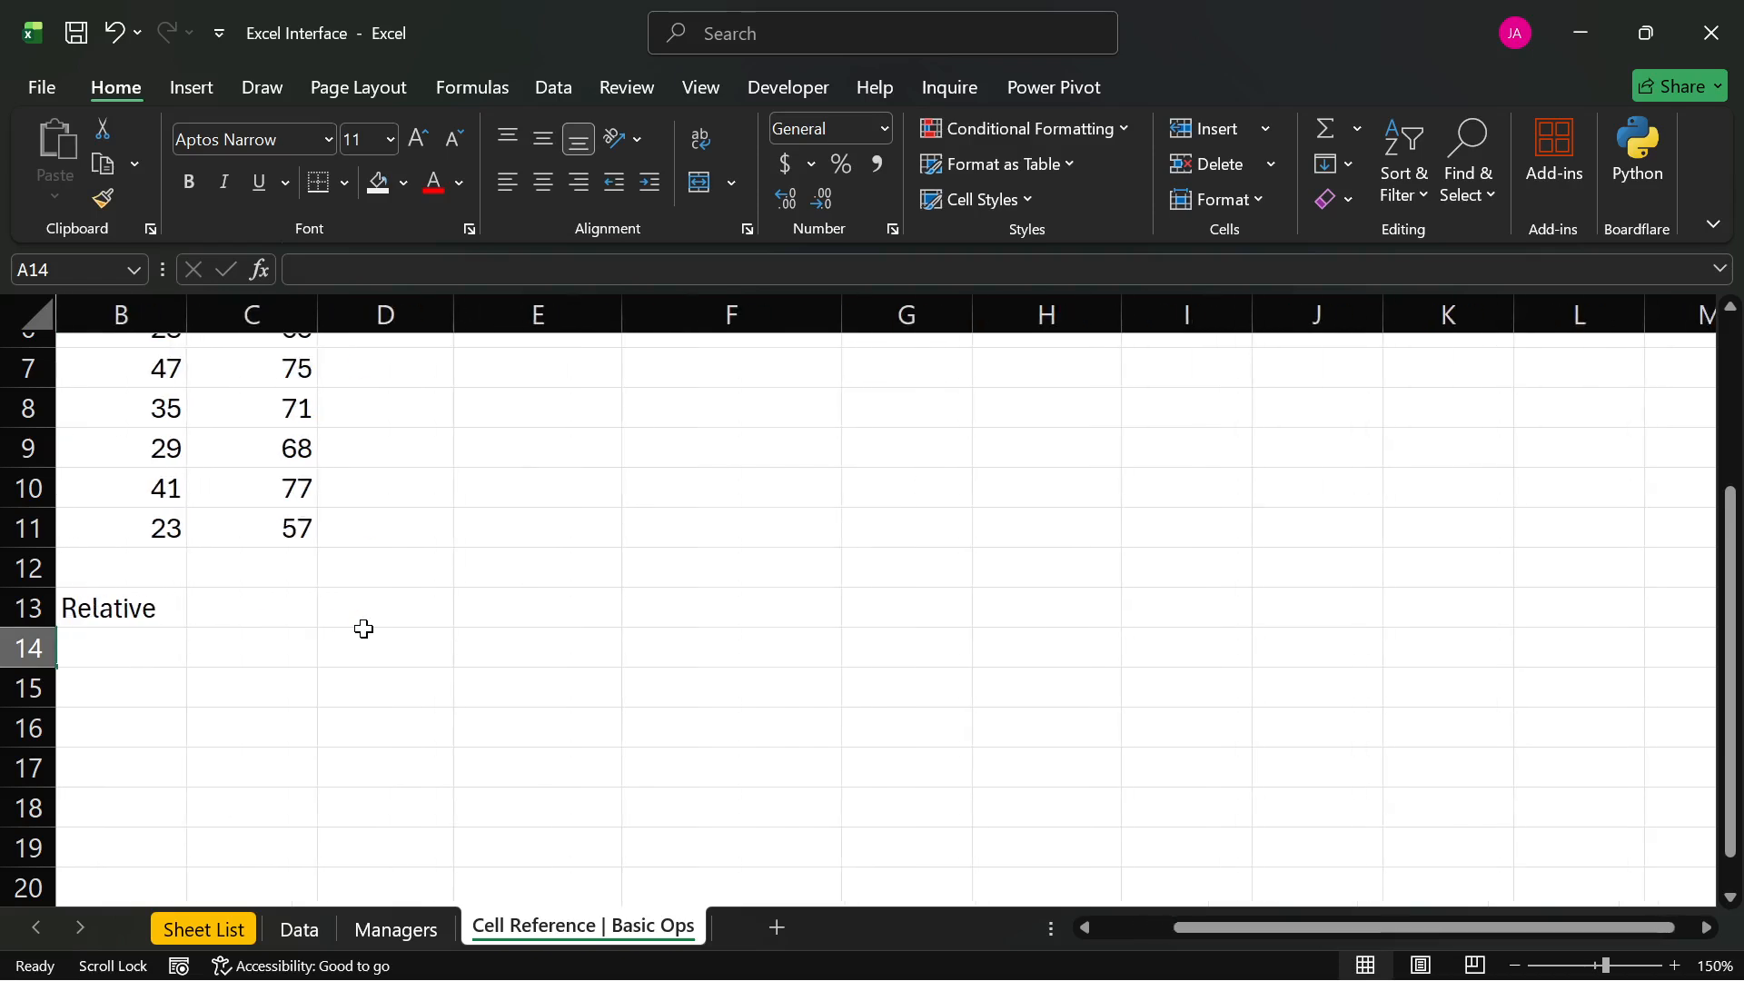
pyautogui.hscroll(1, 364, 628)
pyautogui.hscroll(-2, 364, 628)
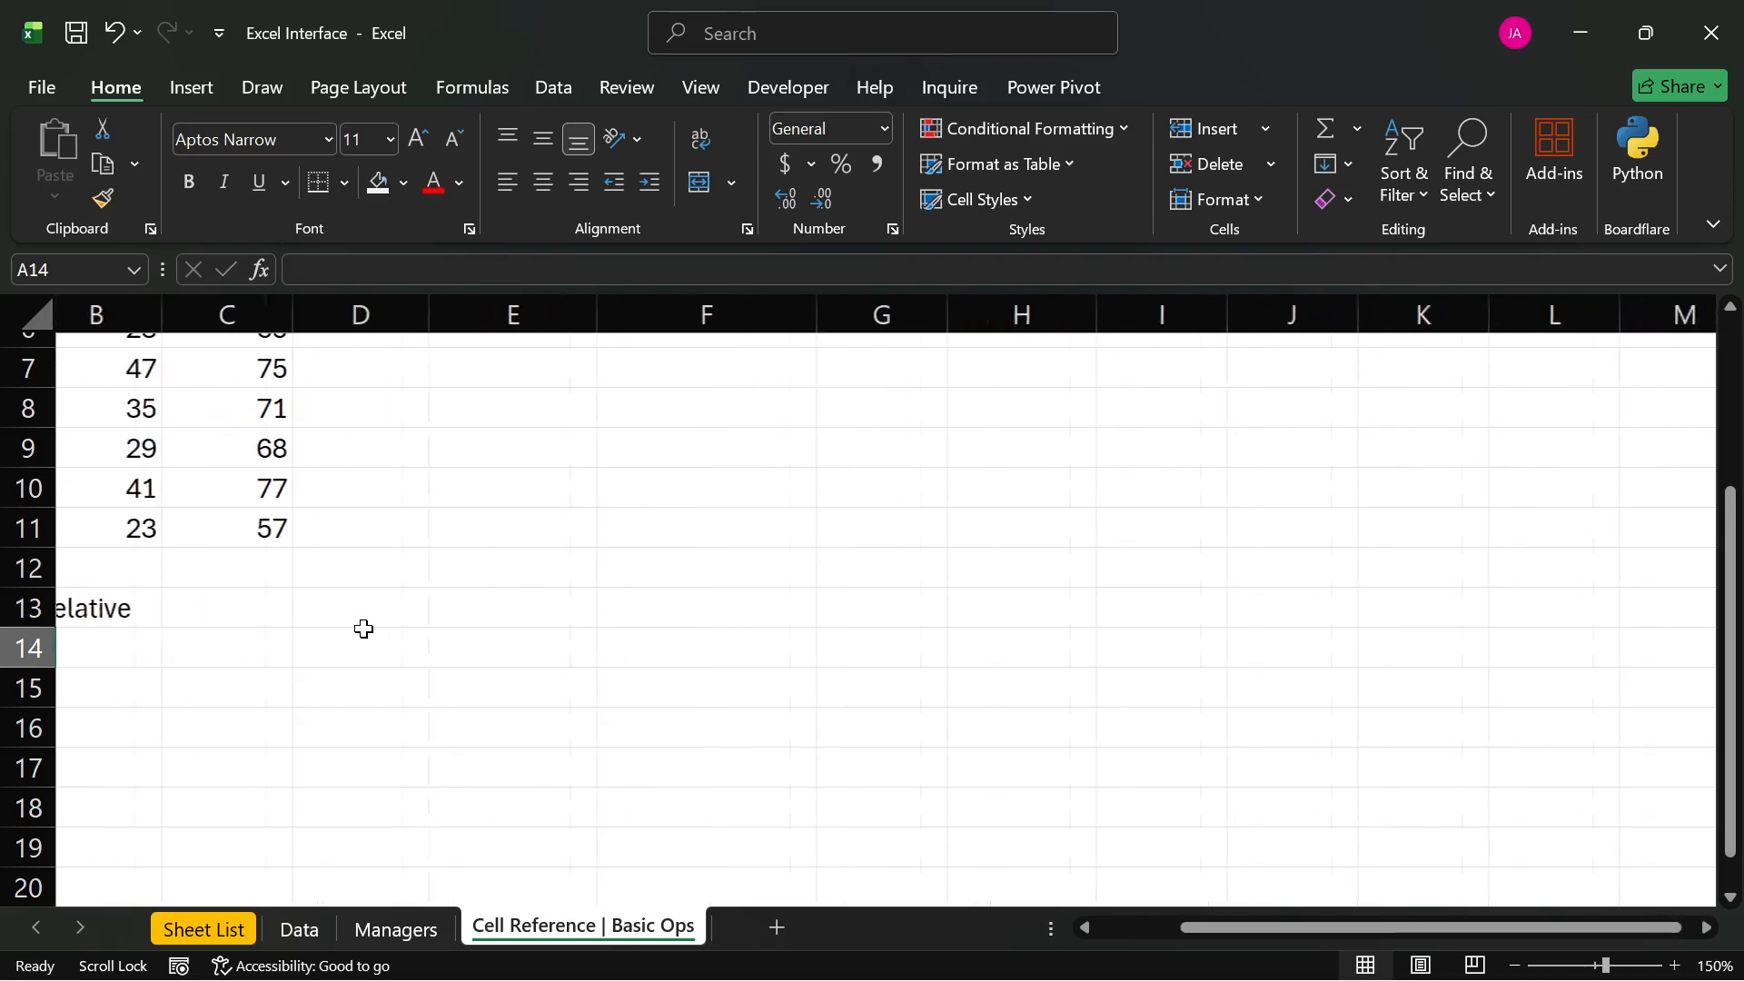
pyautogui.click(366, 639)
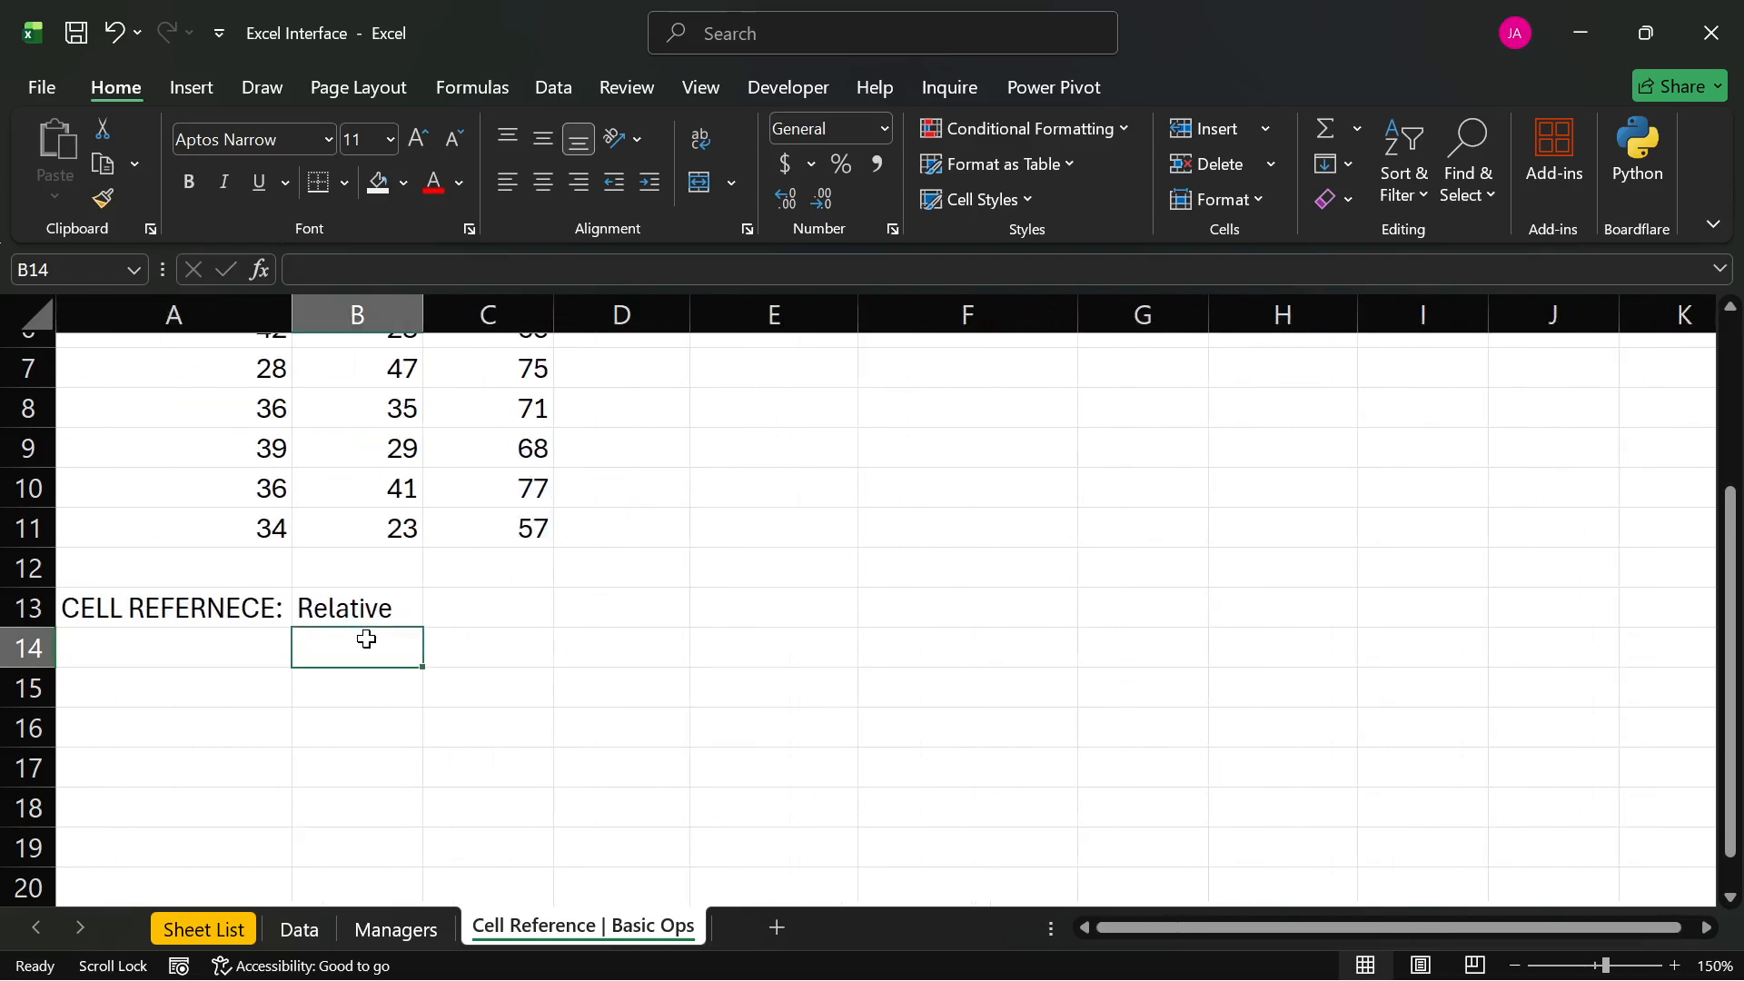
pyautogui.write('Abs')
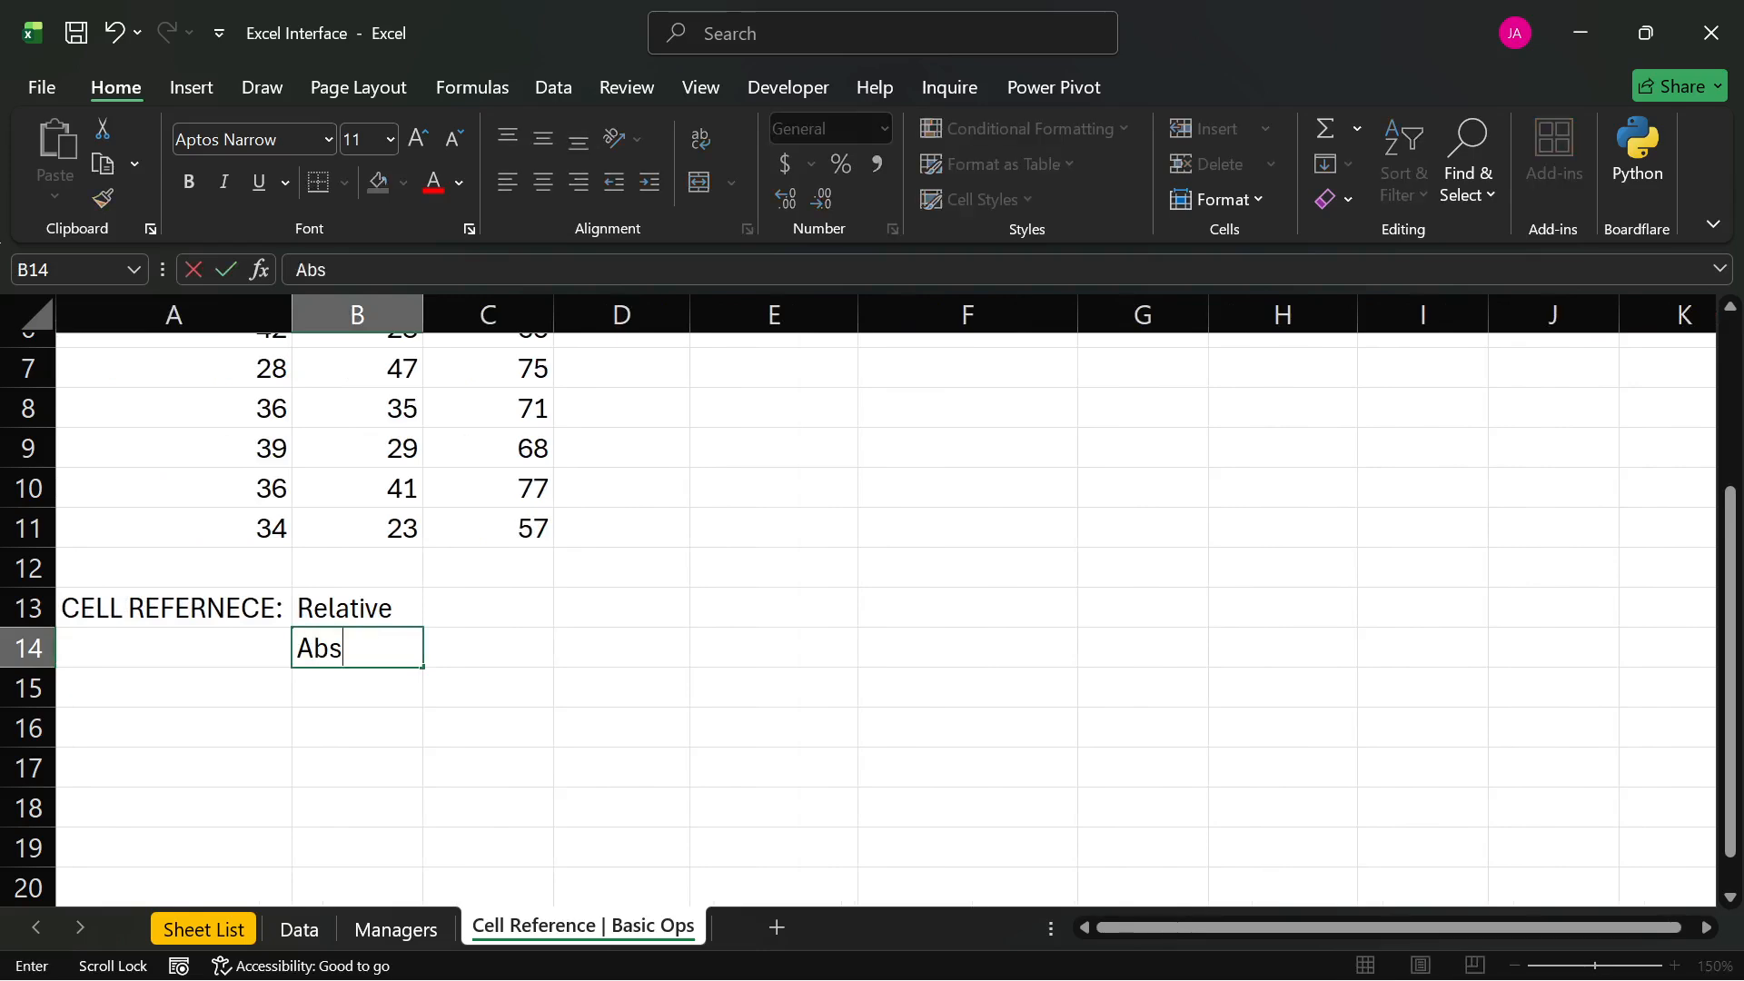
pyautogui.write('olute')
pyautogui.press('Return')
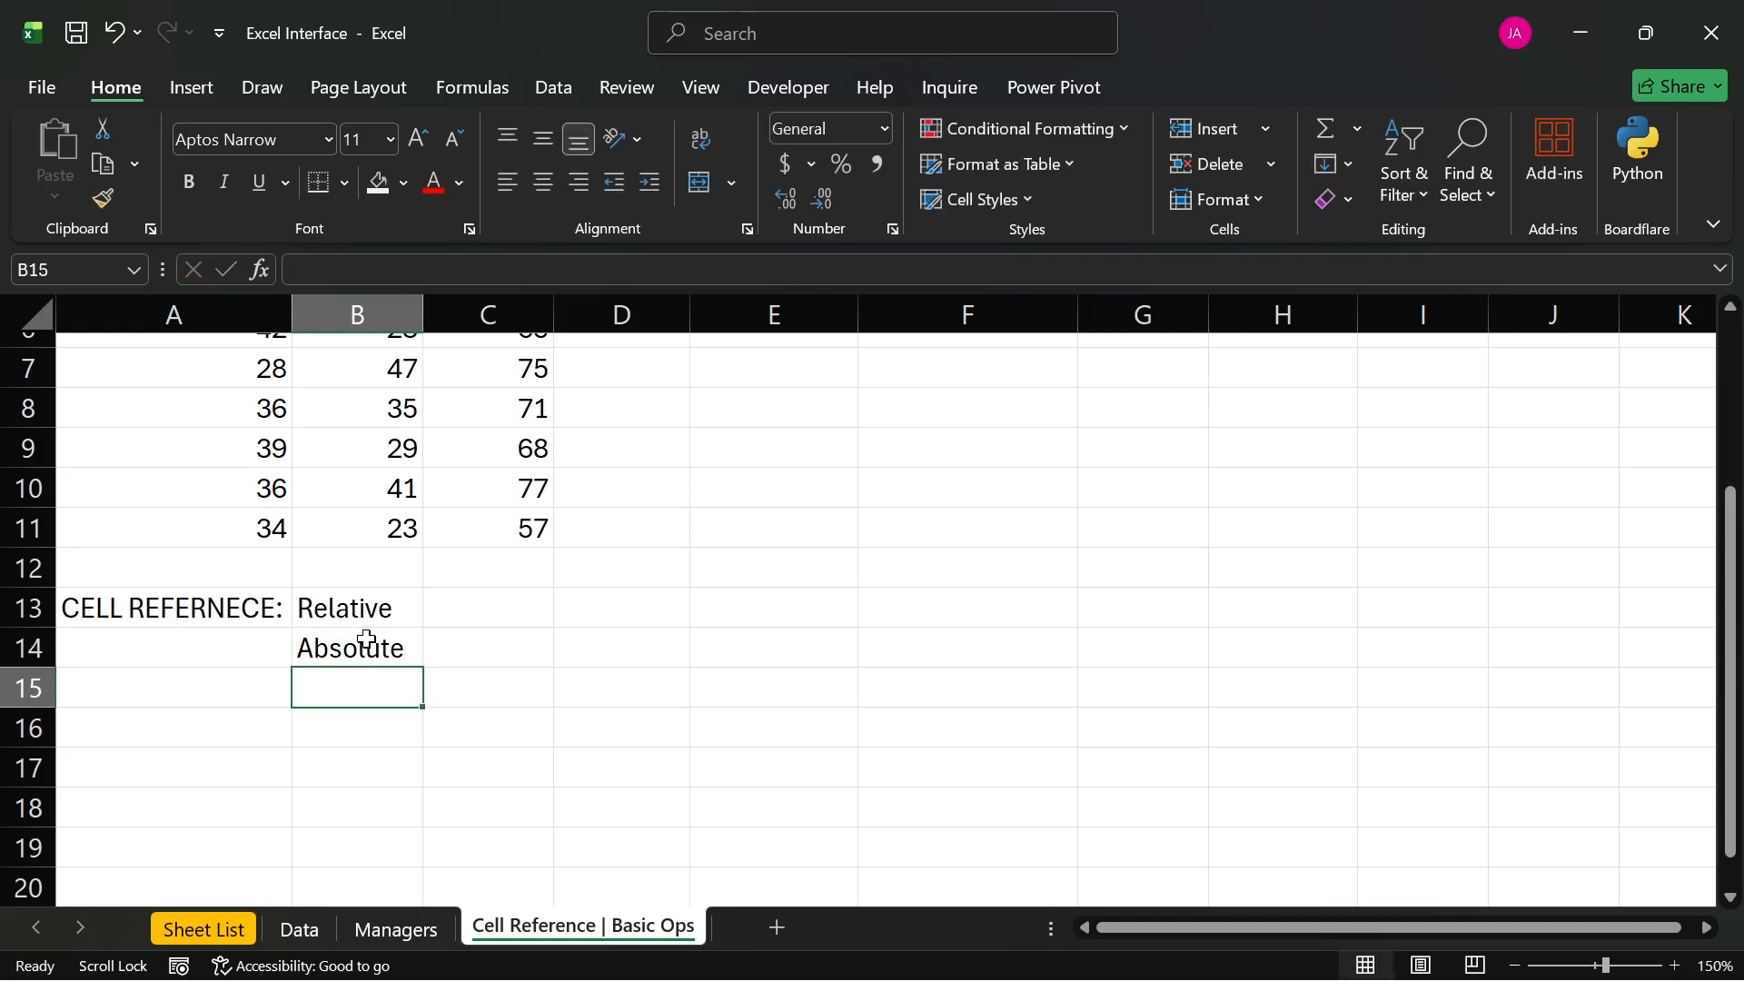
pyautogui.write('Mix')
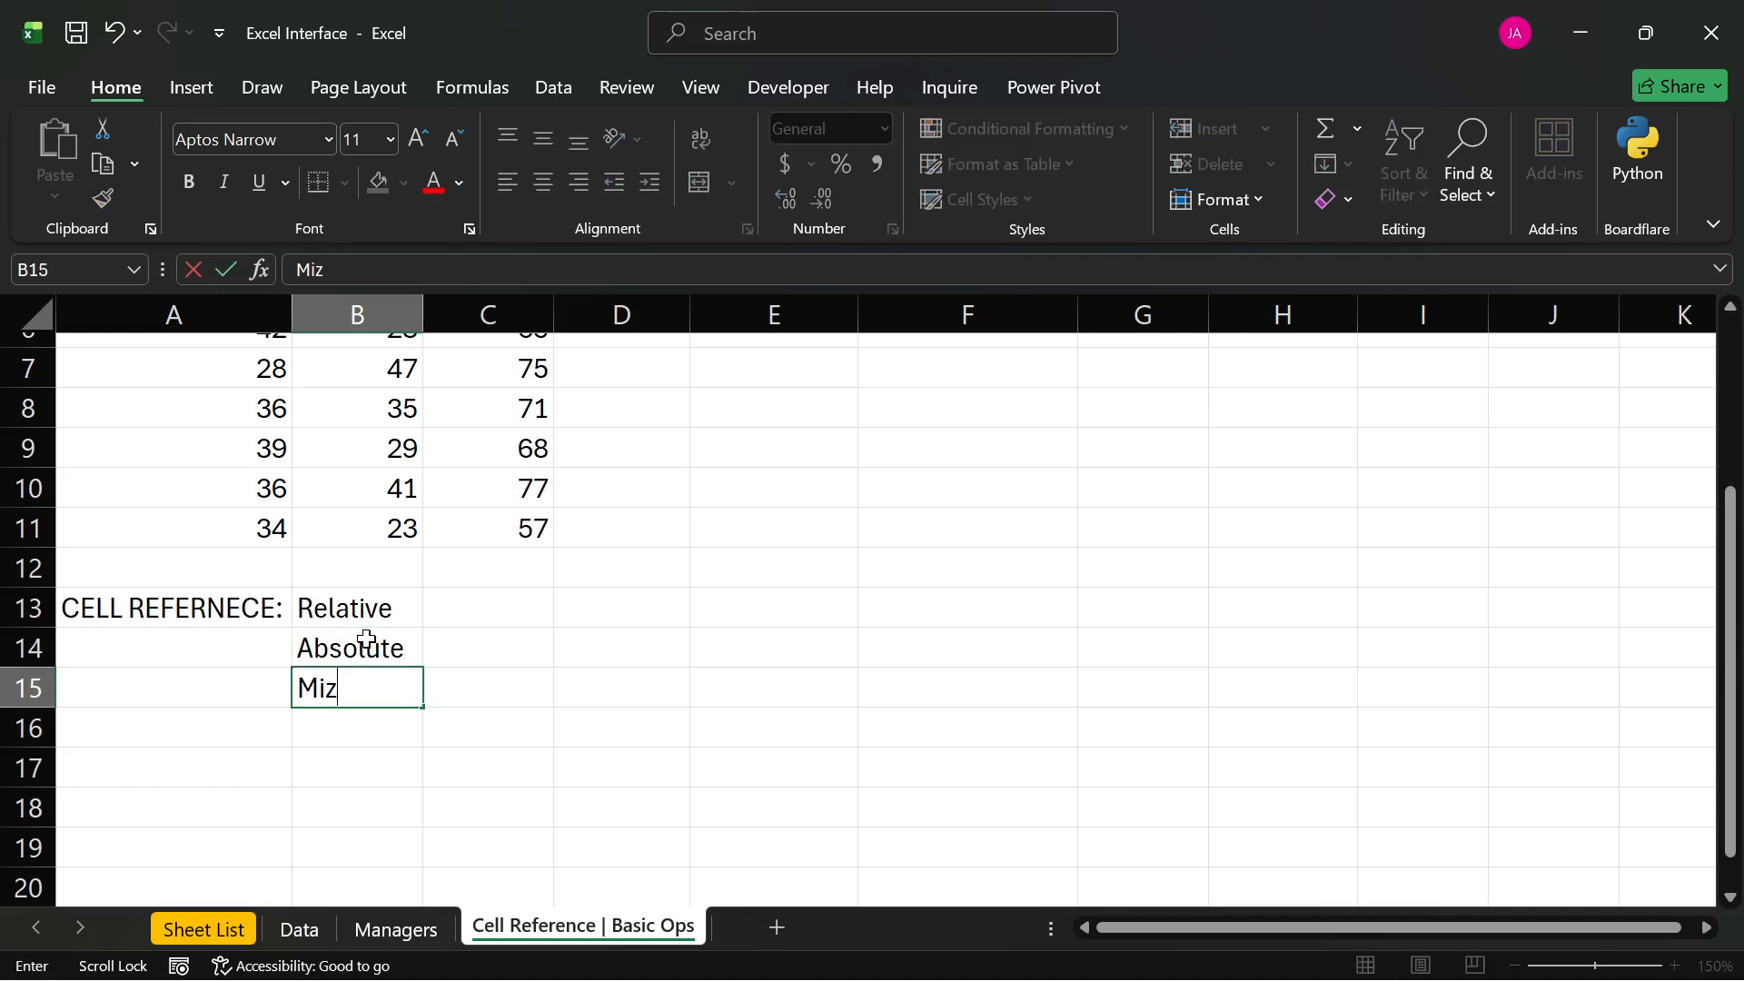
pyautogui.write('ed')
pyautogui.press('Return')
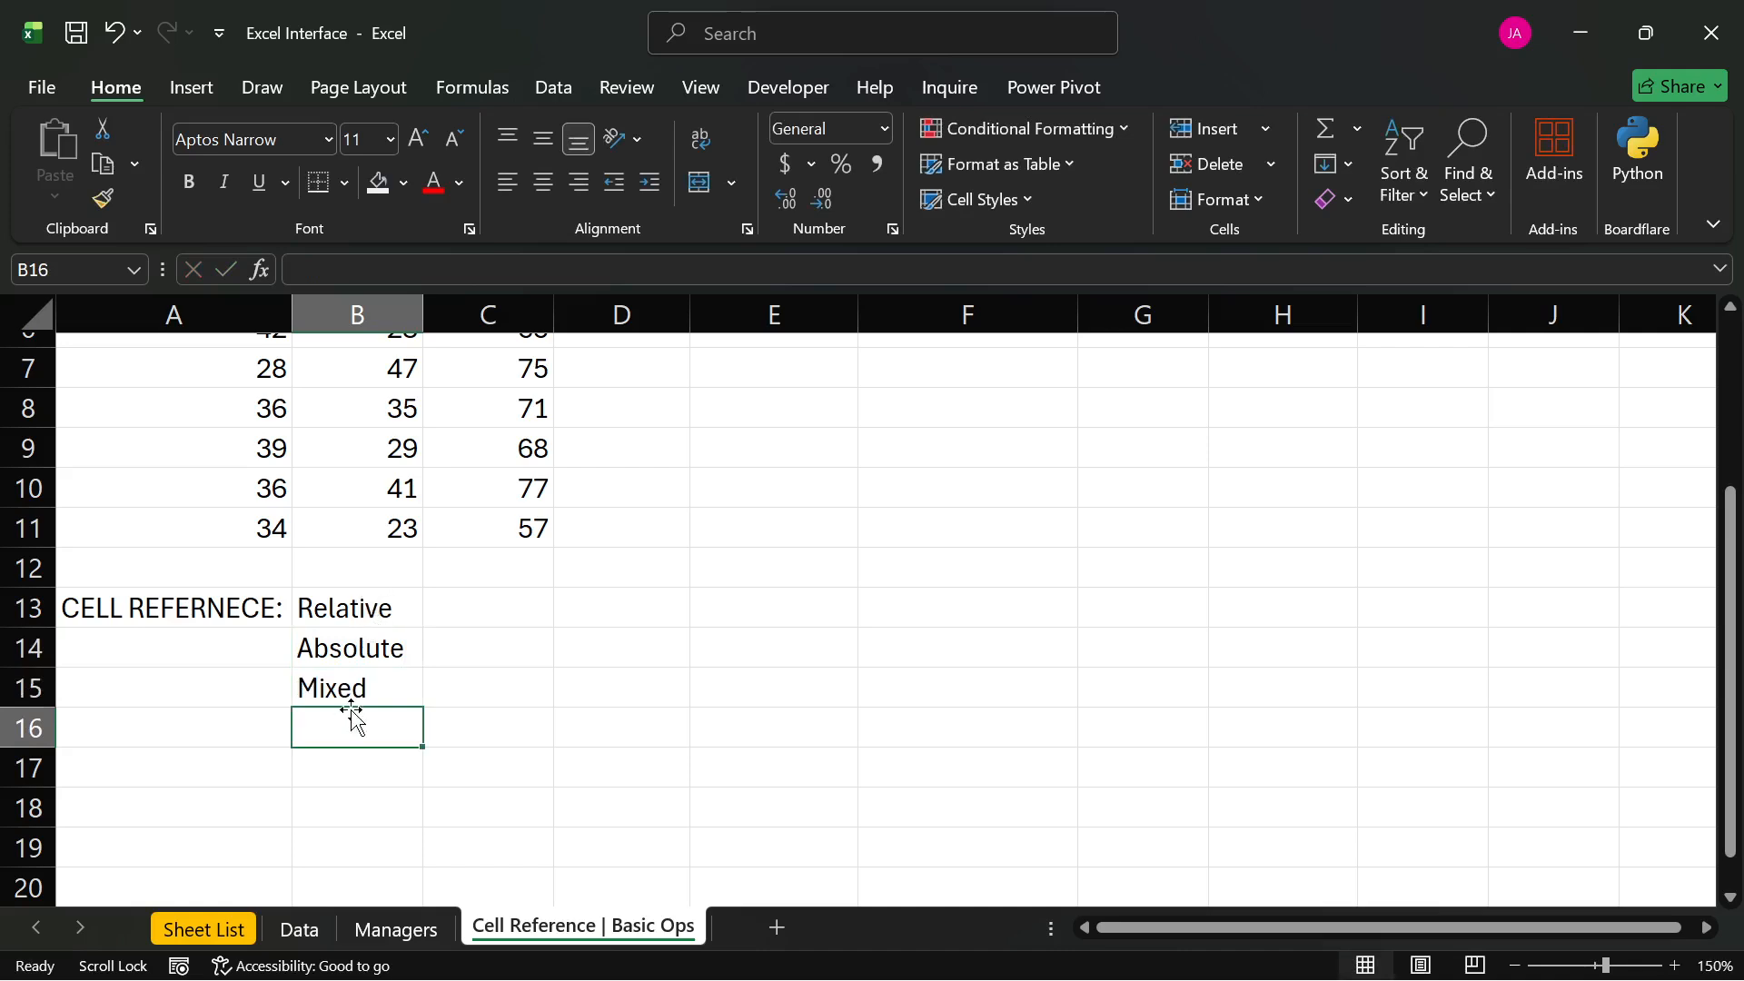
pyautogui.click(364, 680)
pyautogui.moveTo(368, 609); pyautogui.dragTo(369, 647)
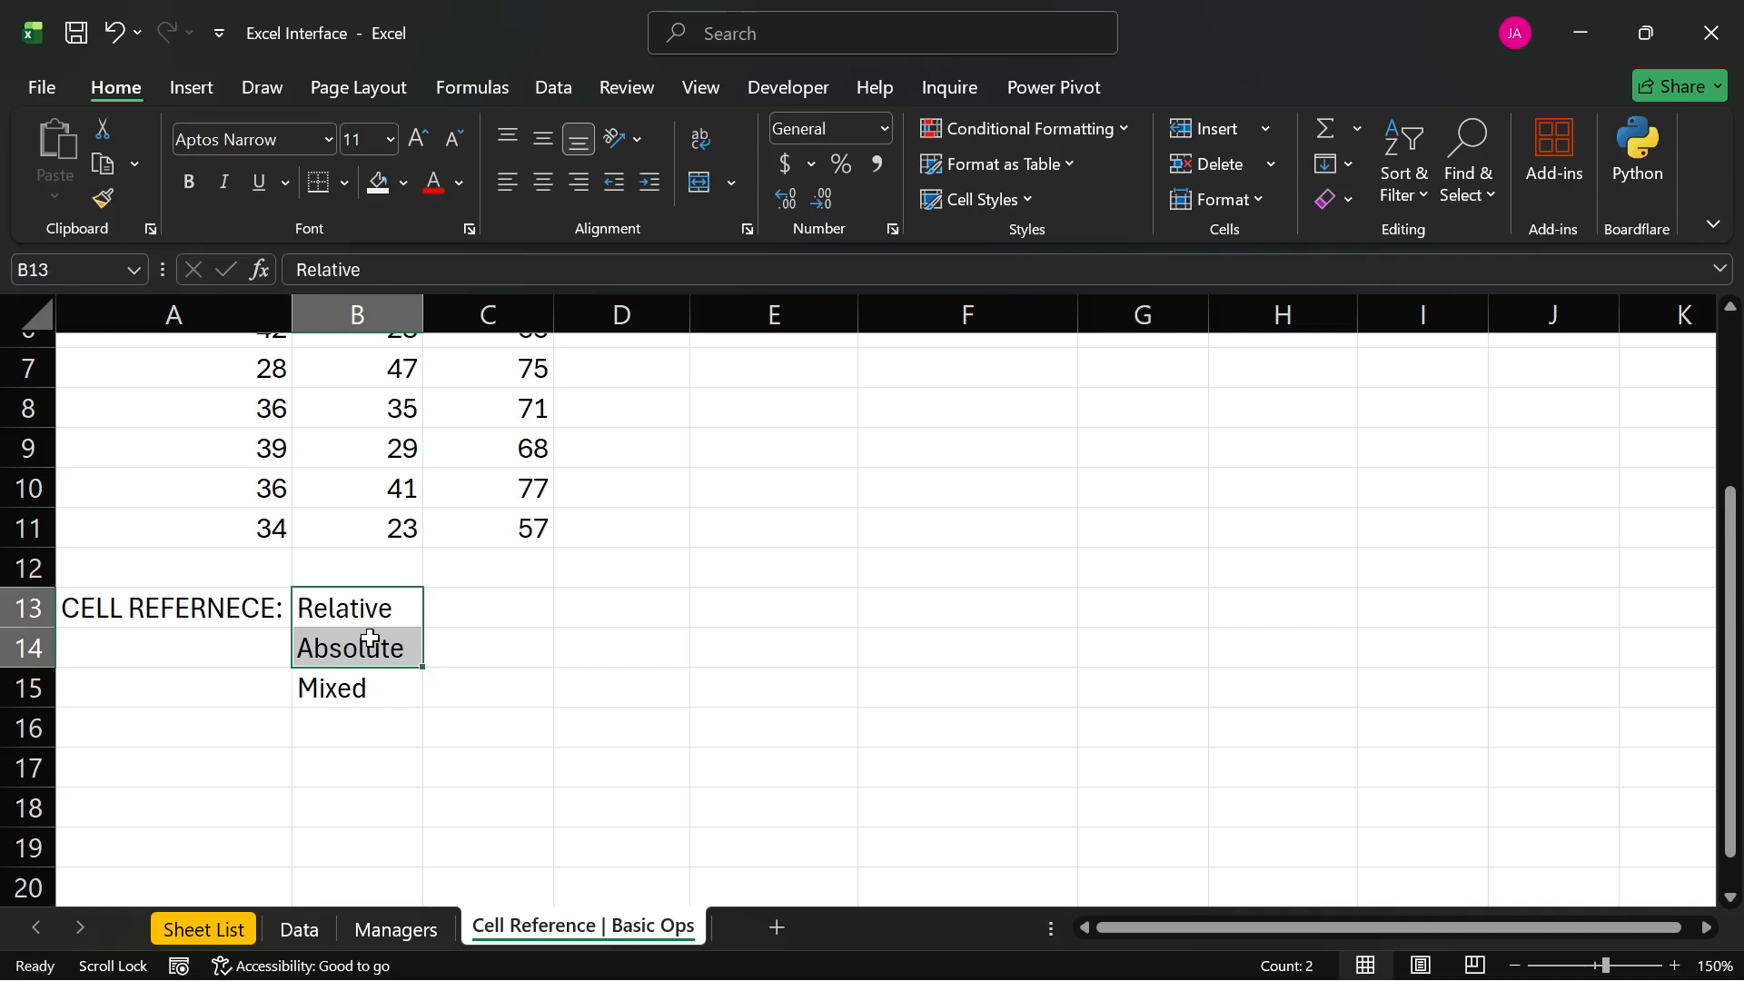
pyautogui.click(384, 609)
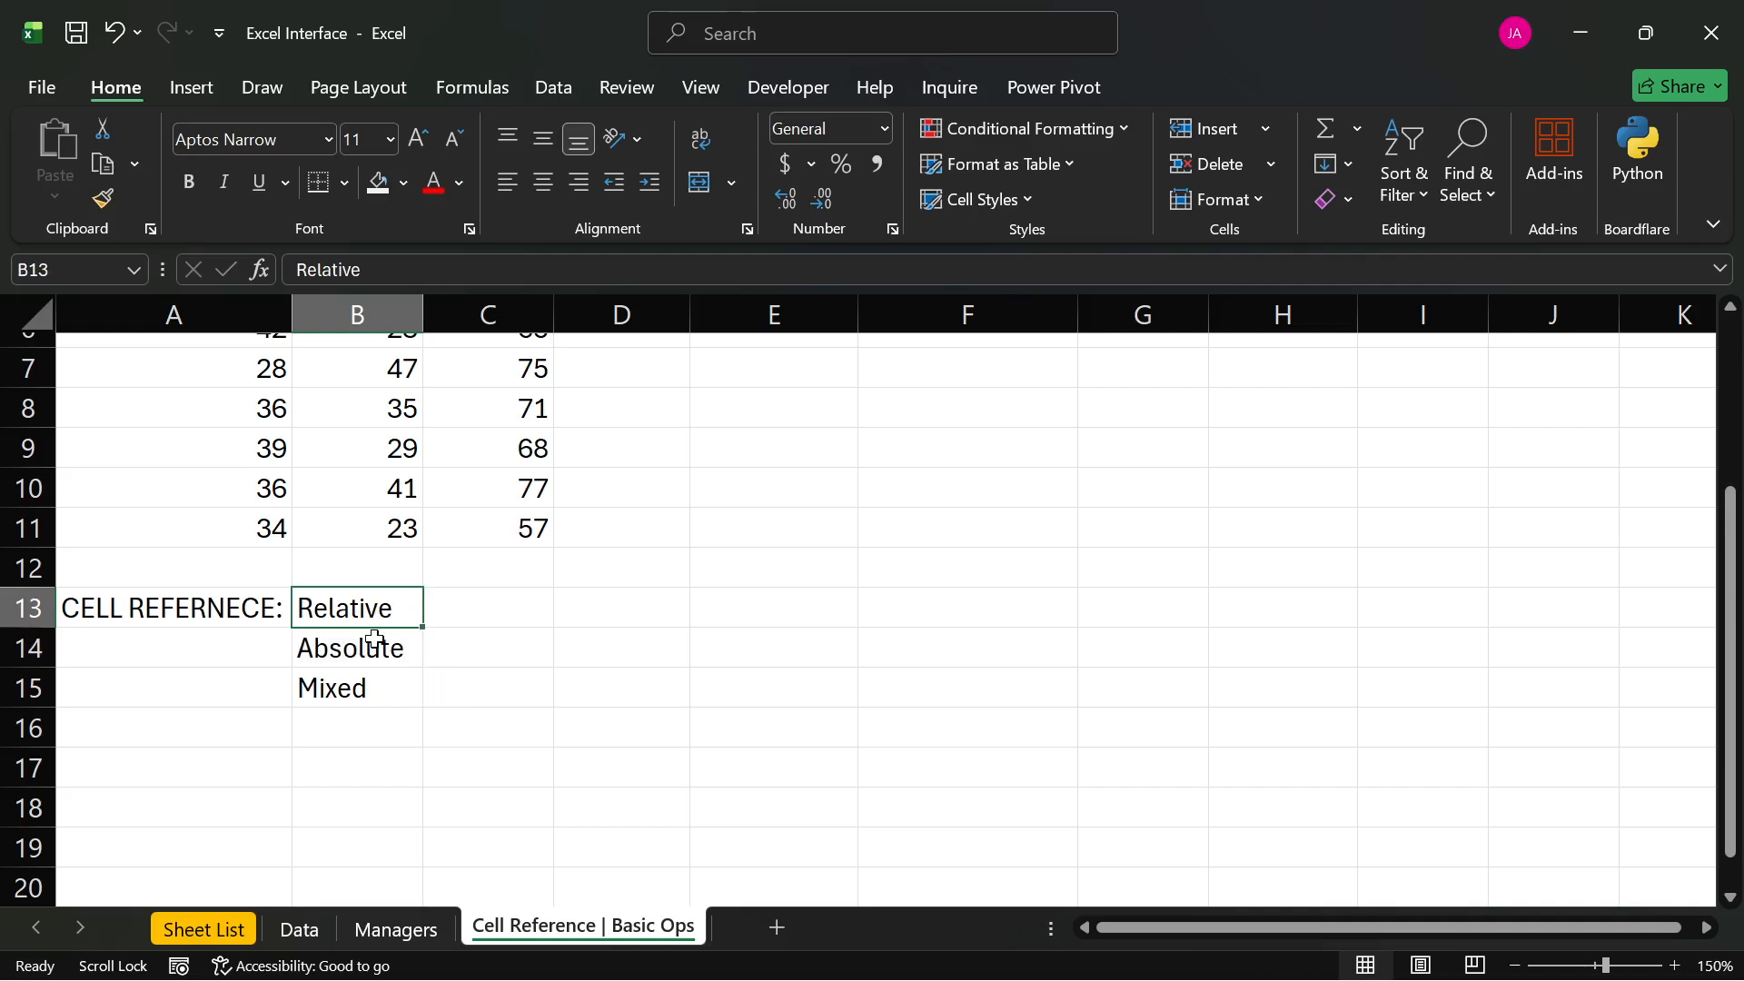
pyautogui.click(372, 649)
# - Enter Default in C13 beside Relative, and Defined in C14 and C15 beside Absolute and Mixed
pyautogui.click(451, 615)
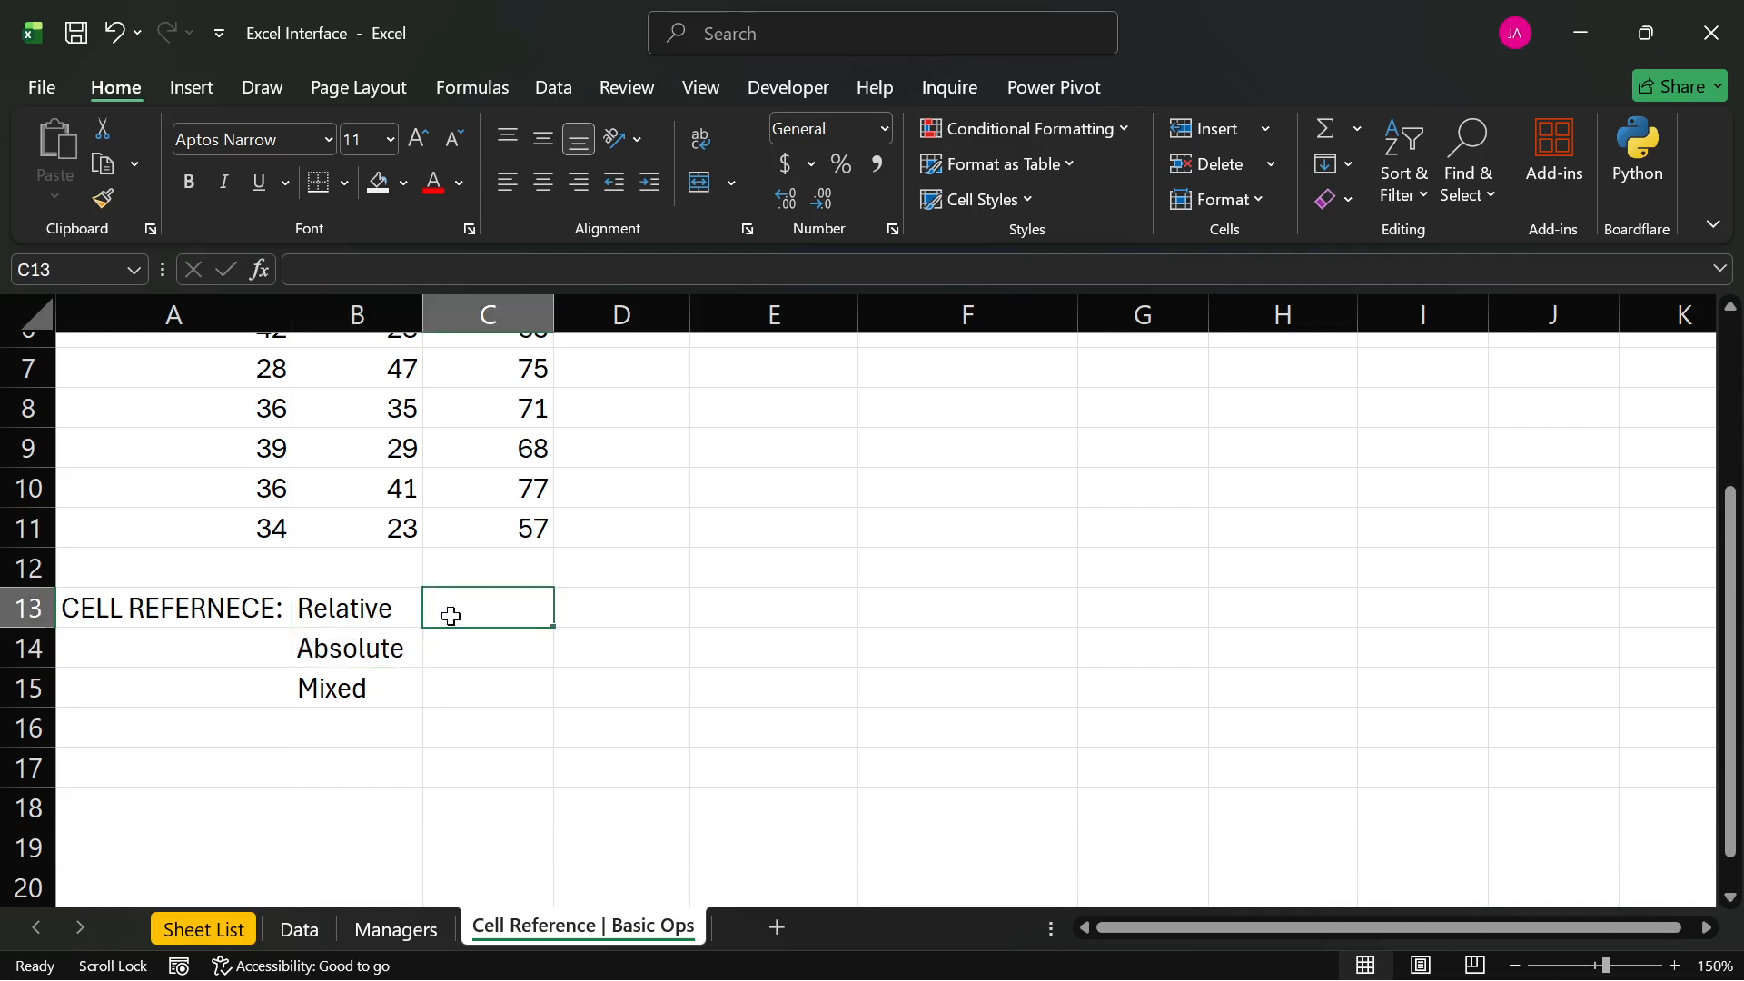
pyautogui.write('De')
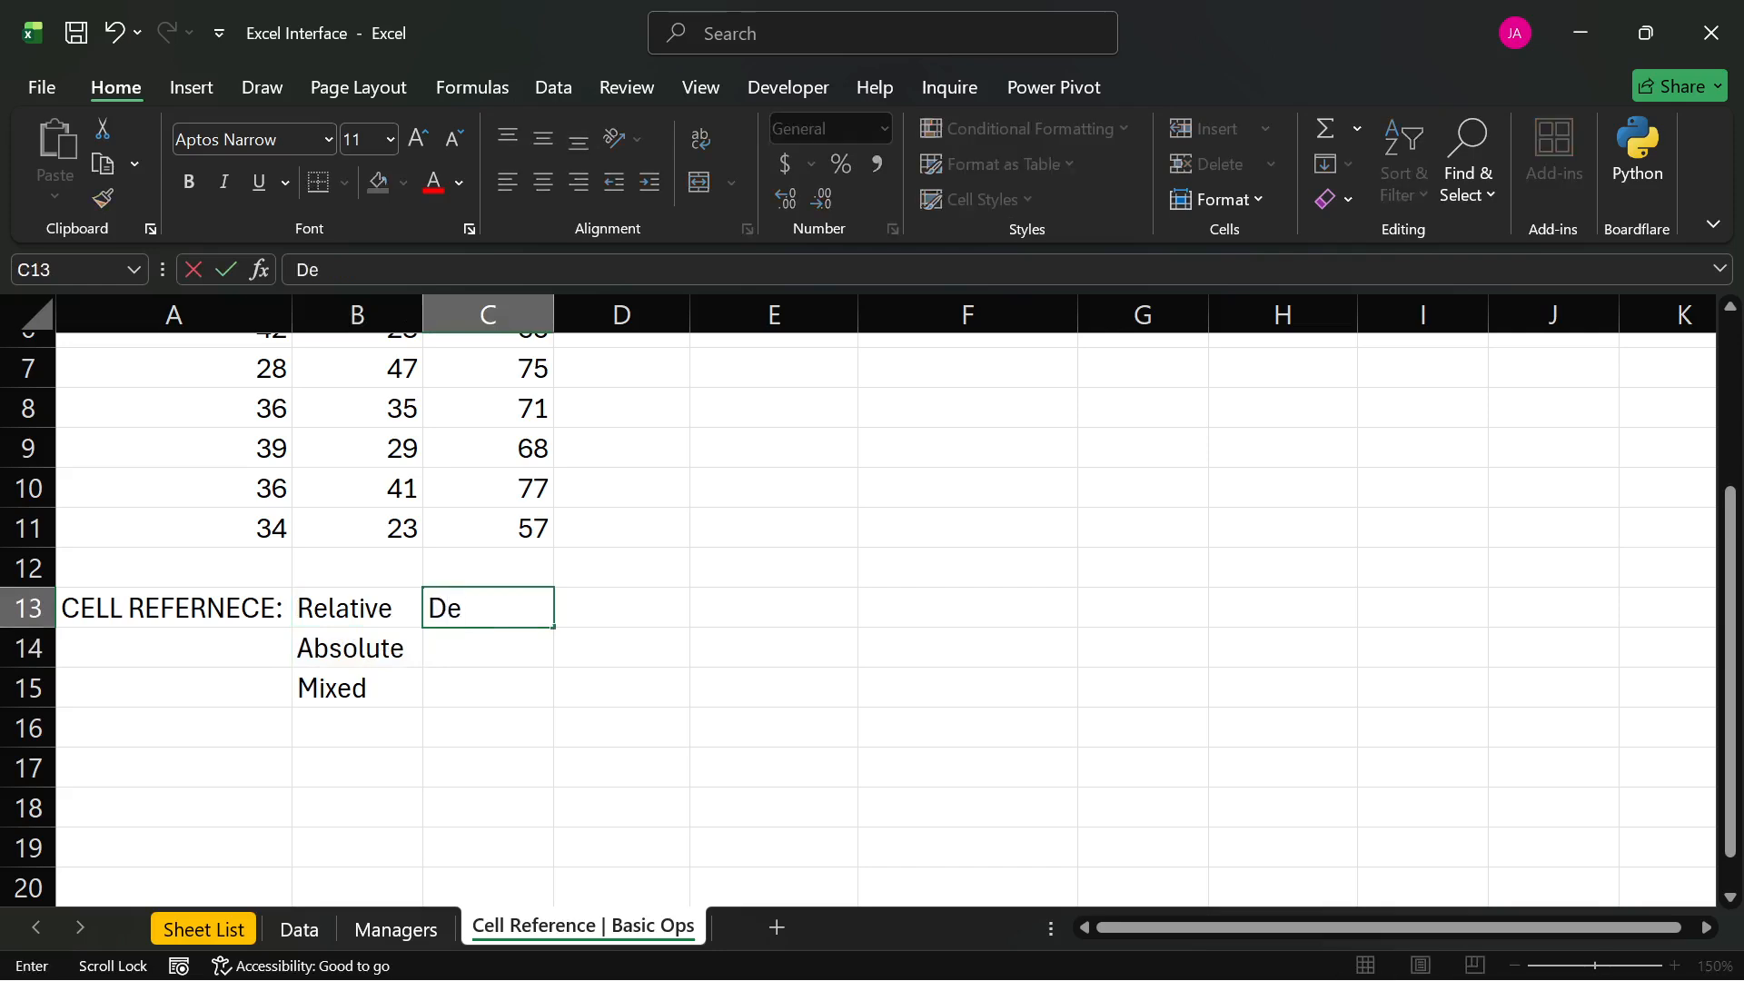
pyautogui.write('fault')
pyautogui.click(454, 634)
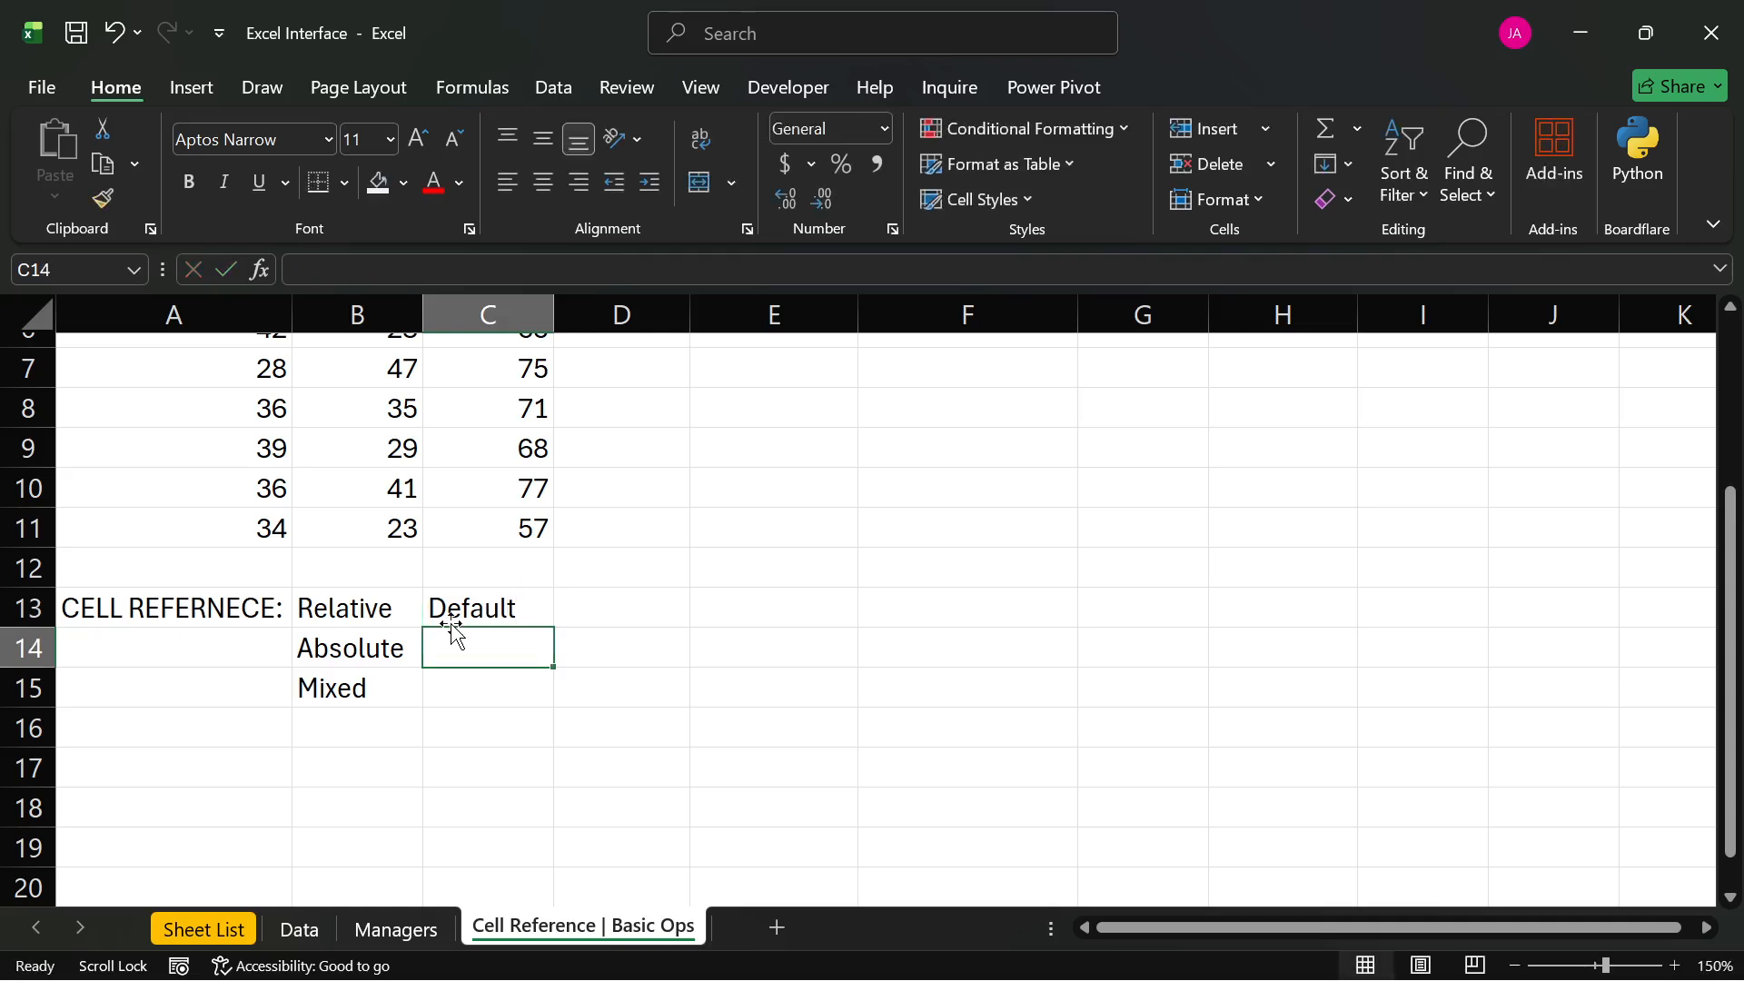
pyautogui.write('Define')
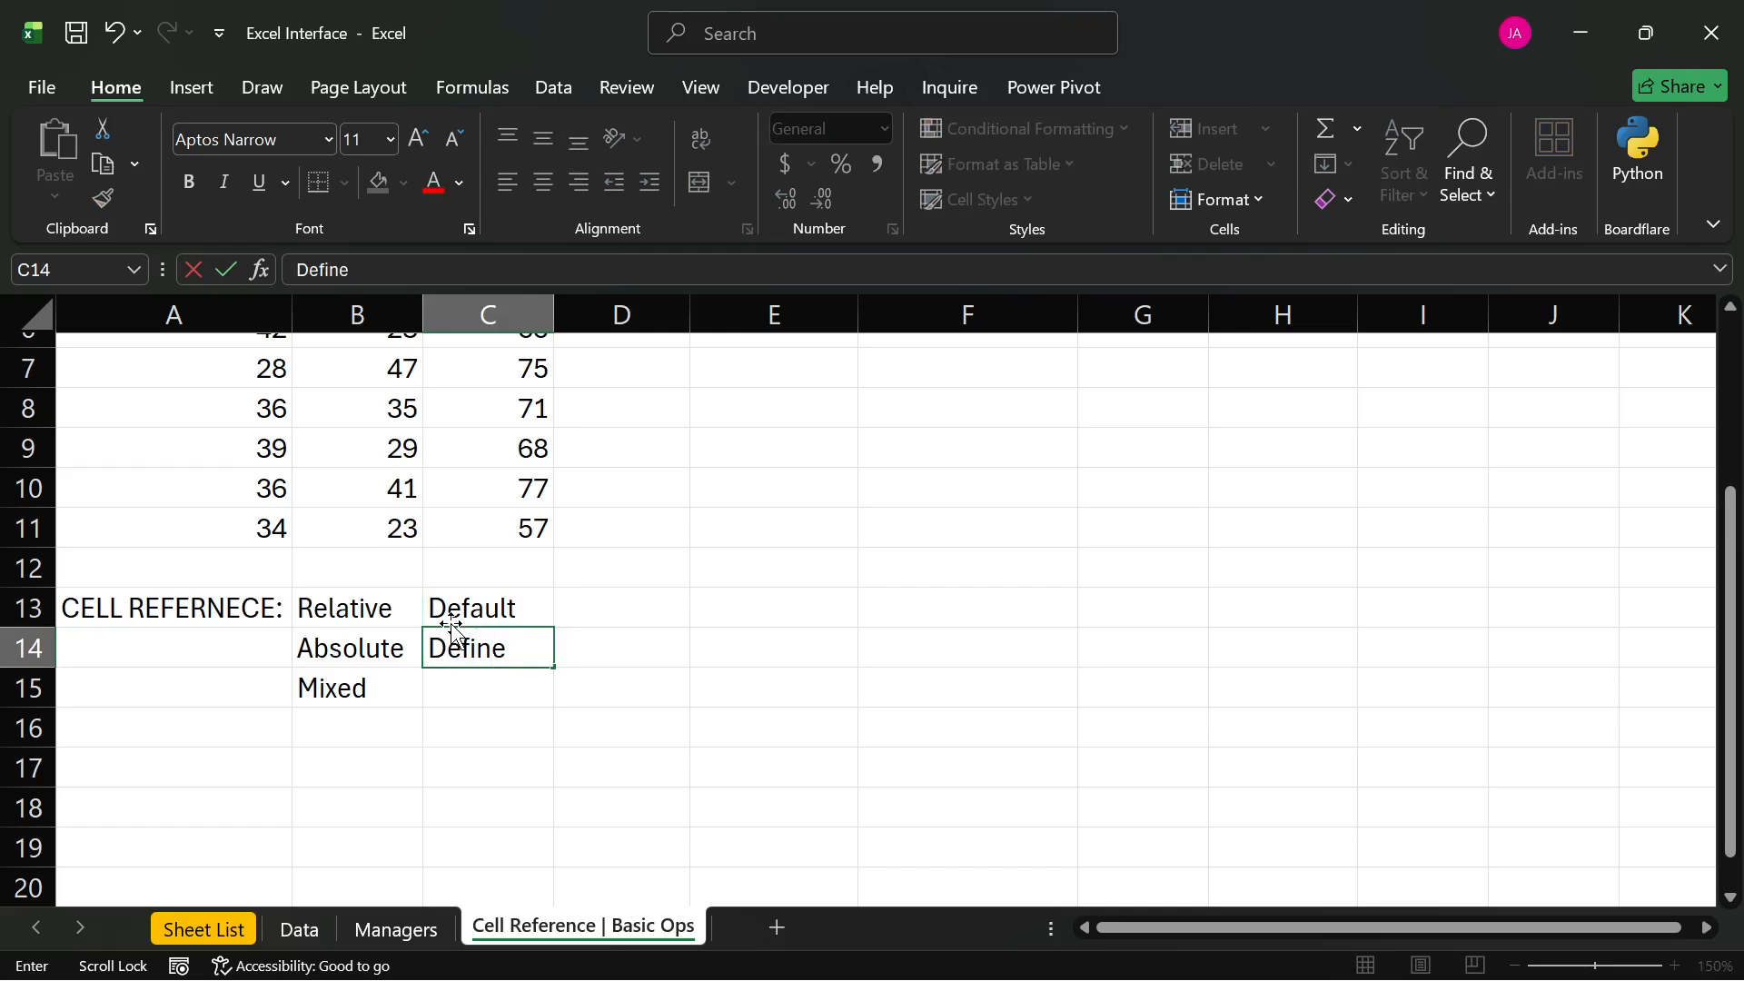
pyautogui.write('d')
pyautogui.press('Return')
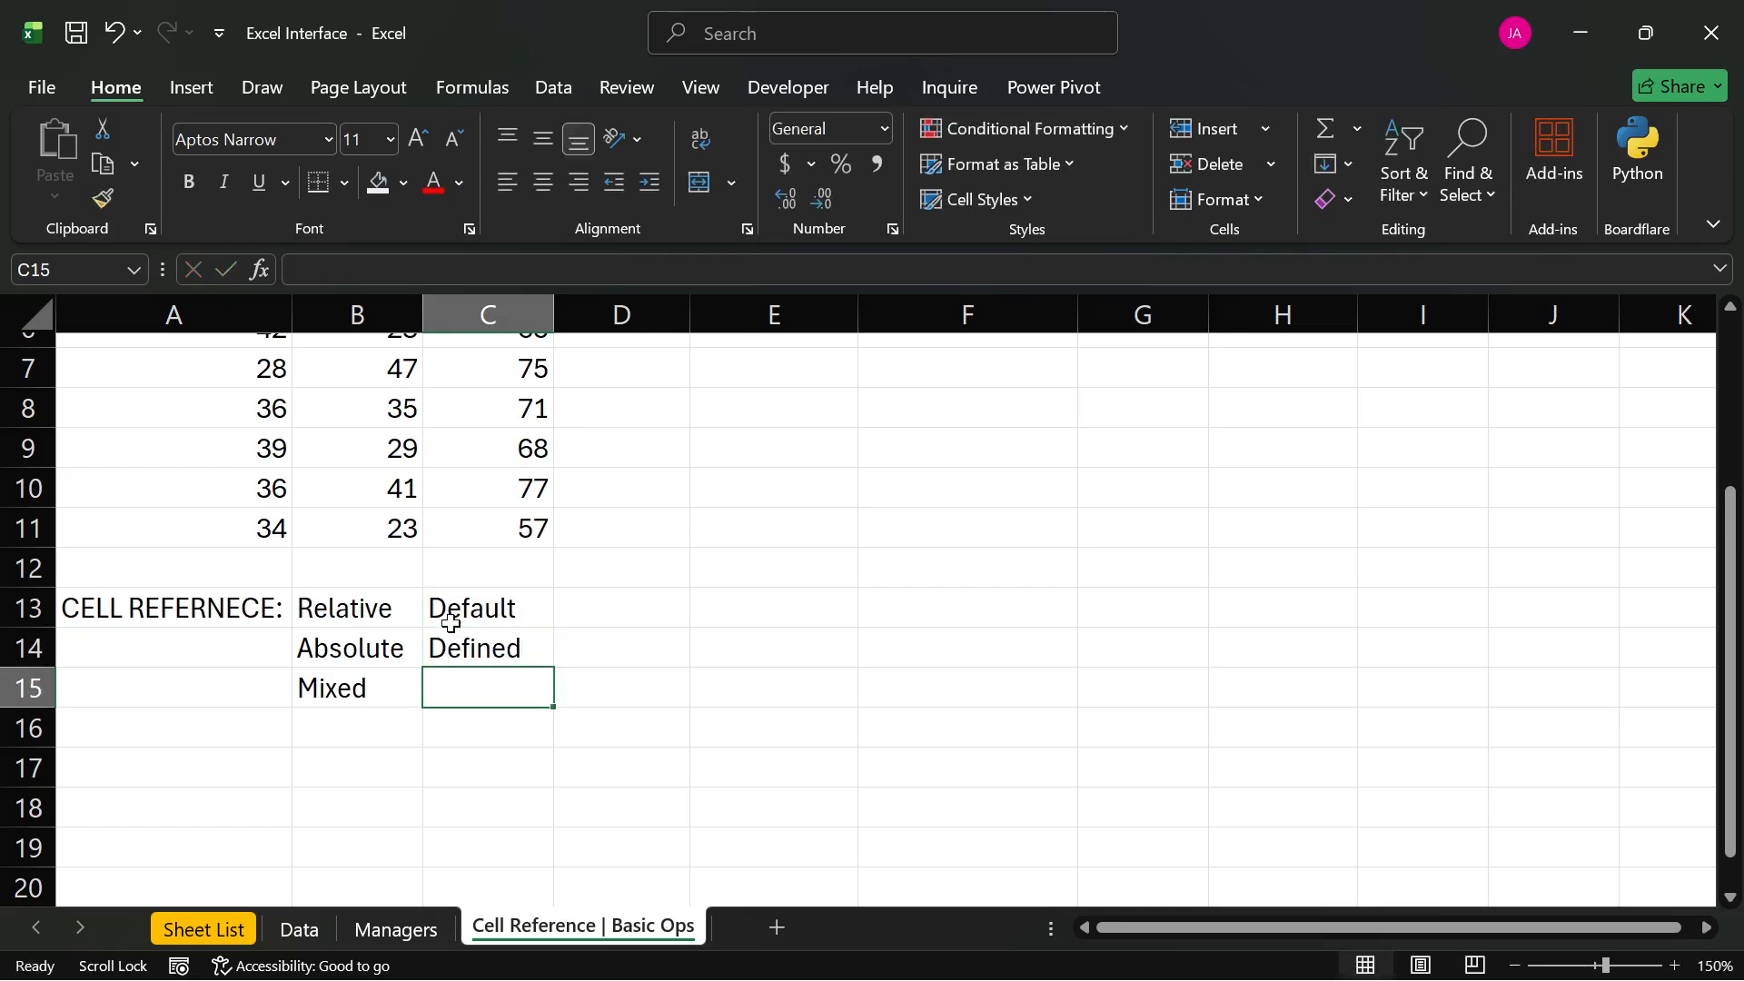
pyautogui.write('Defined')
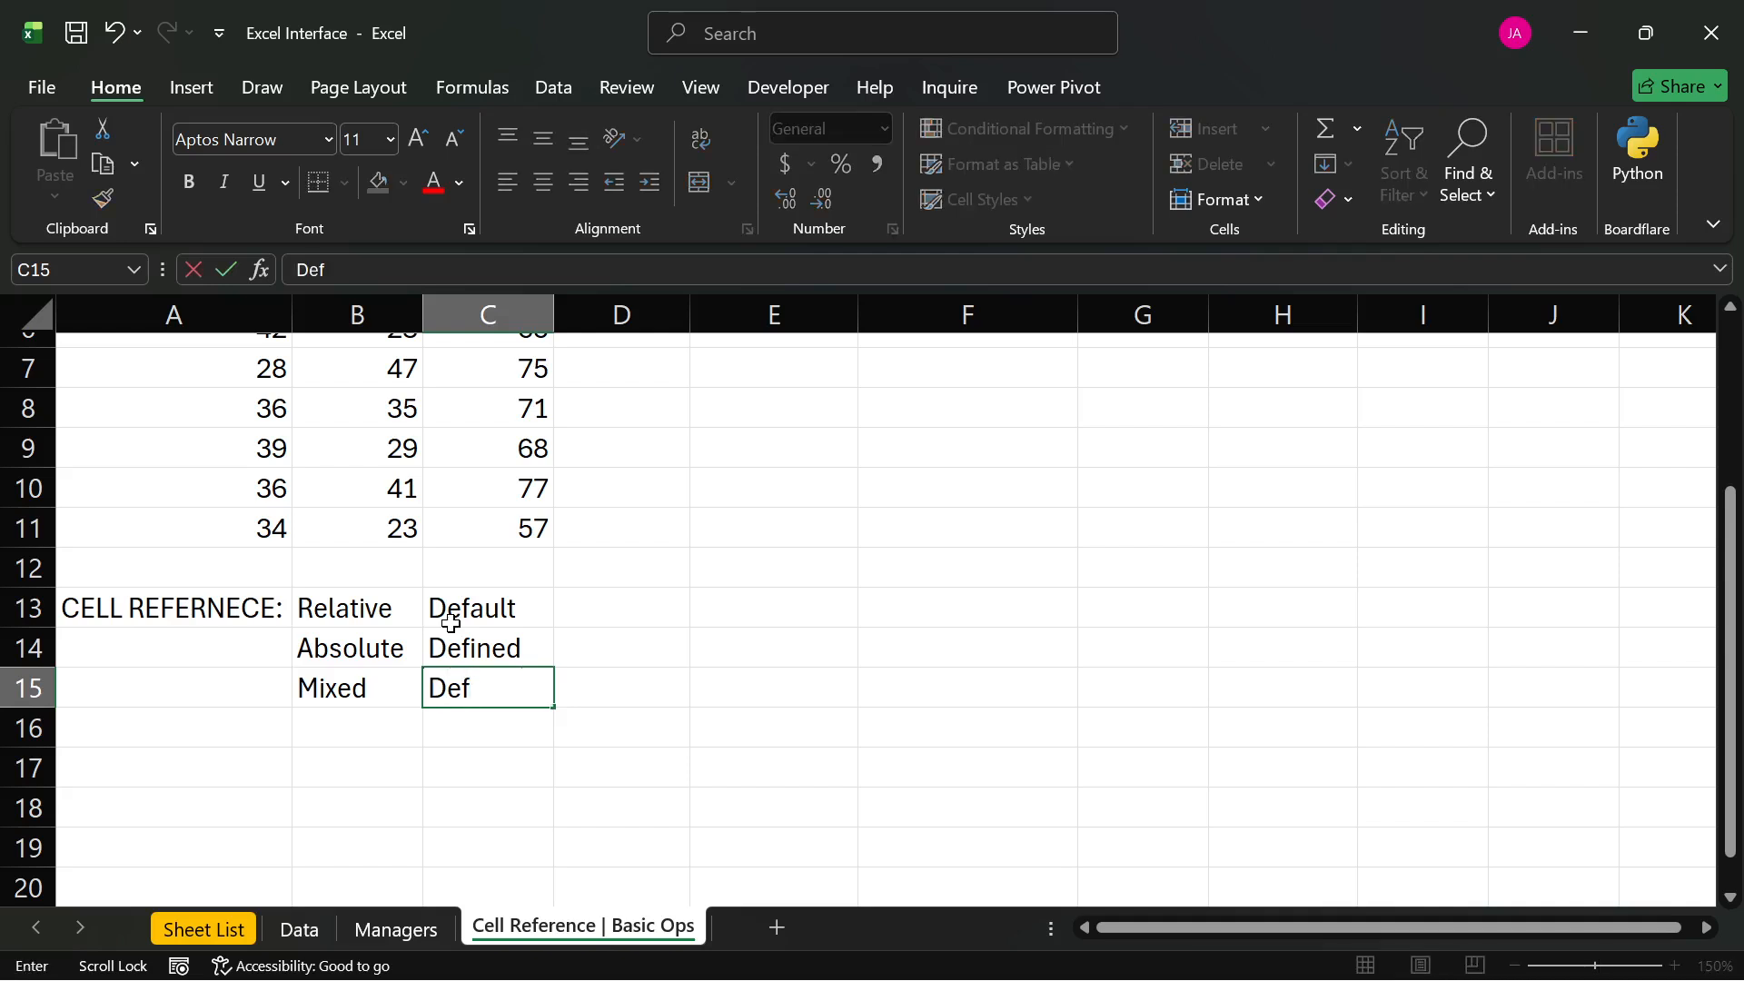
pyautogui.press('Return')
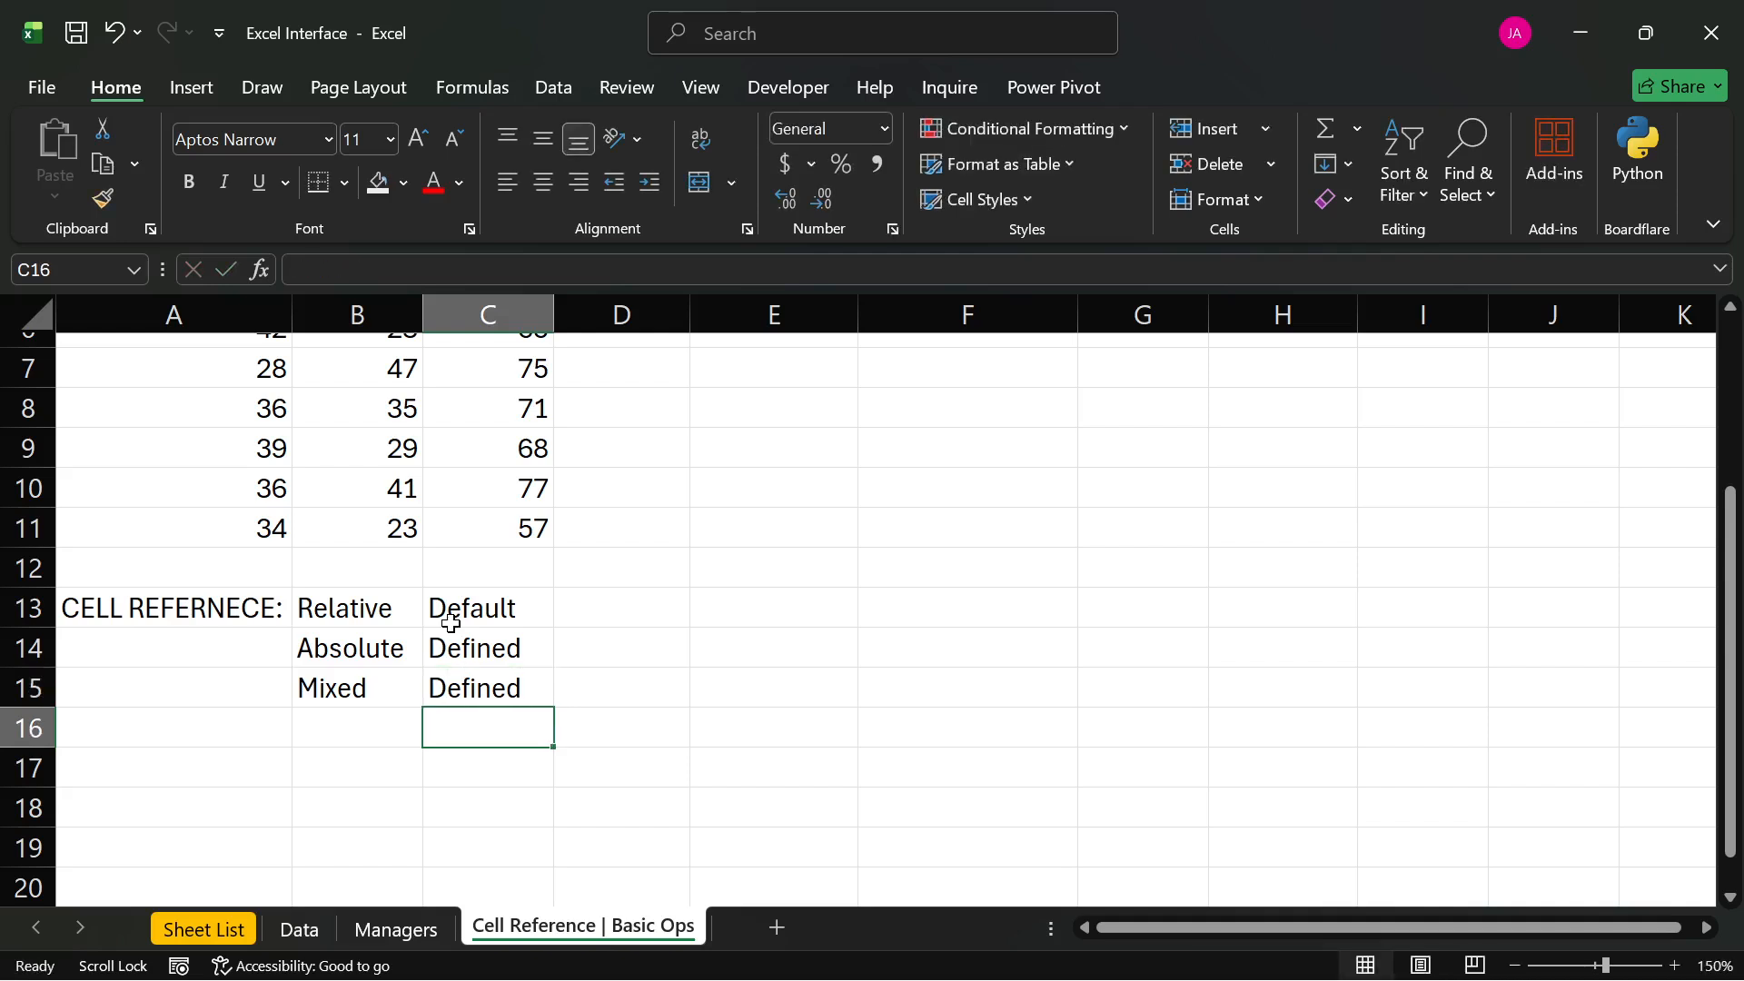
# - Format the notes in C13:C15 as italic, font size 10, in the darkest grey shade of the white theme colour
pyautogui.moveTo(514, 606); pyautogui.dragTo(520, 681)
pyautogui.hotkey('ctrl', 'i')
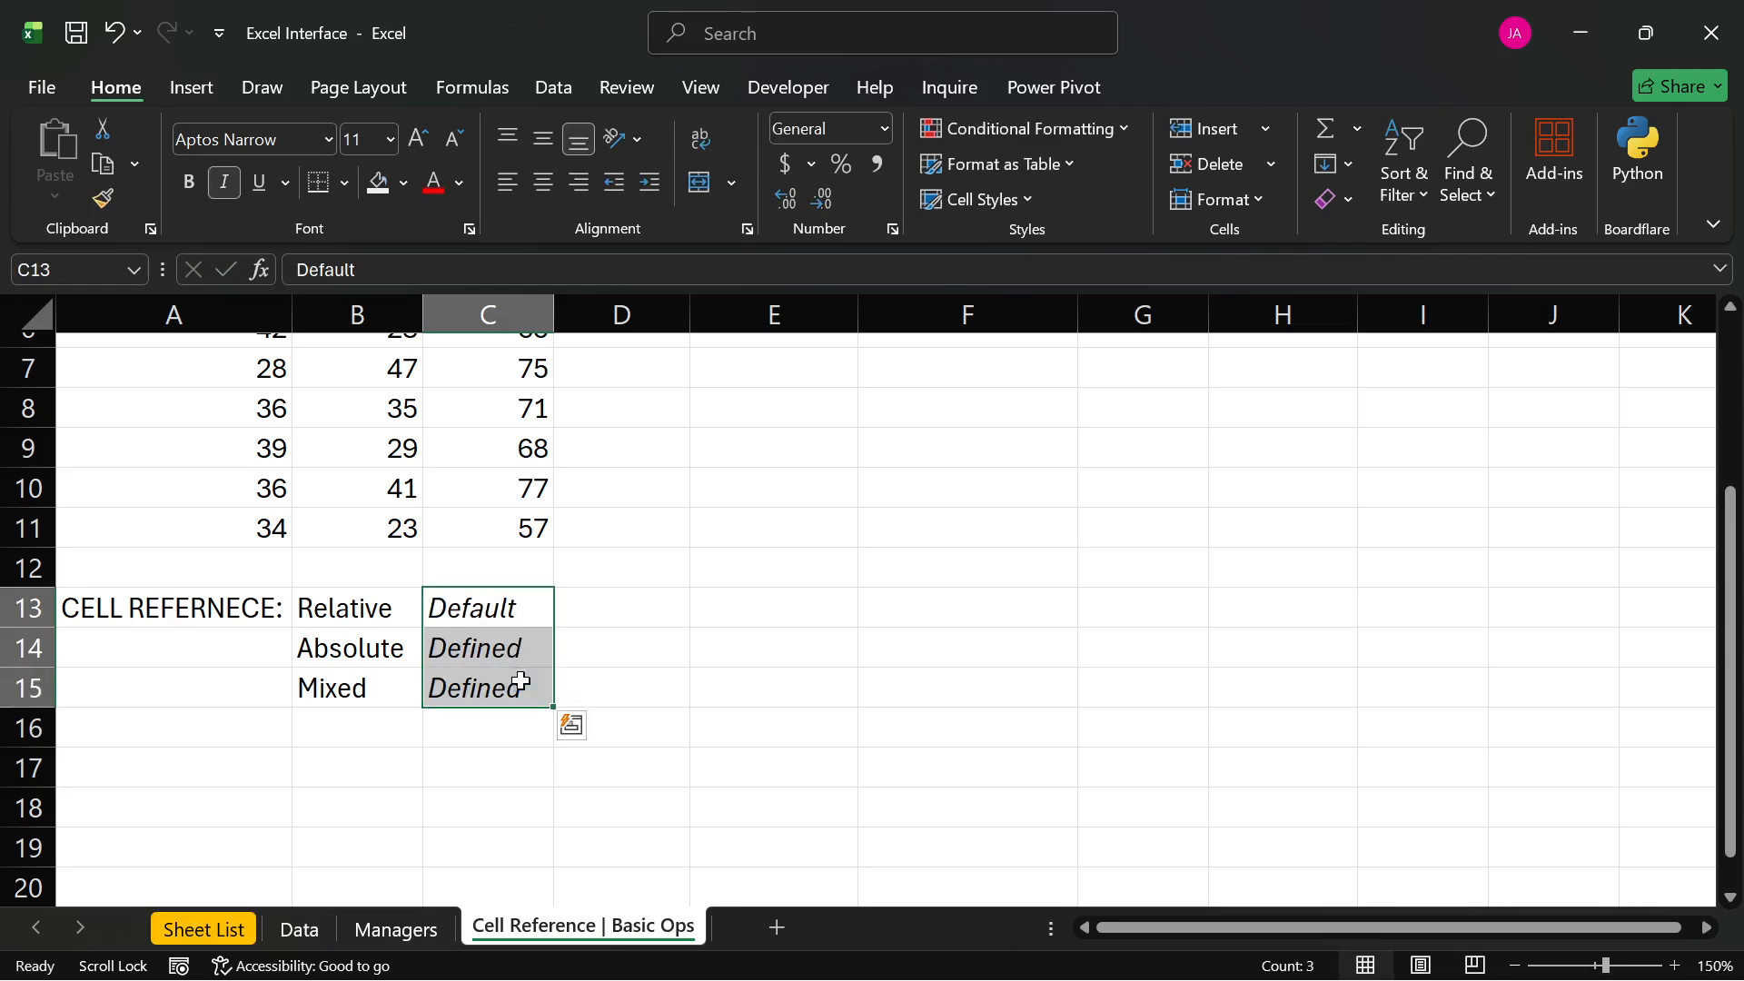
pyautogui.click(455, 146)
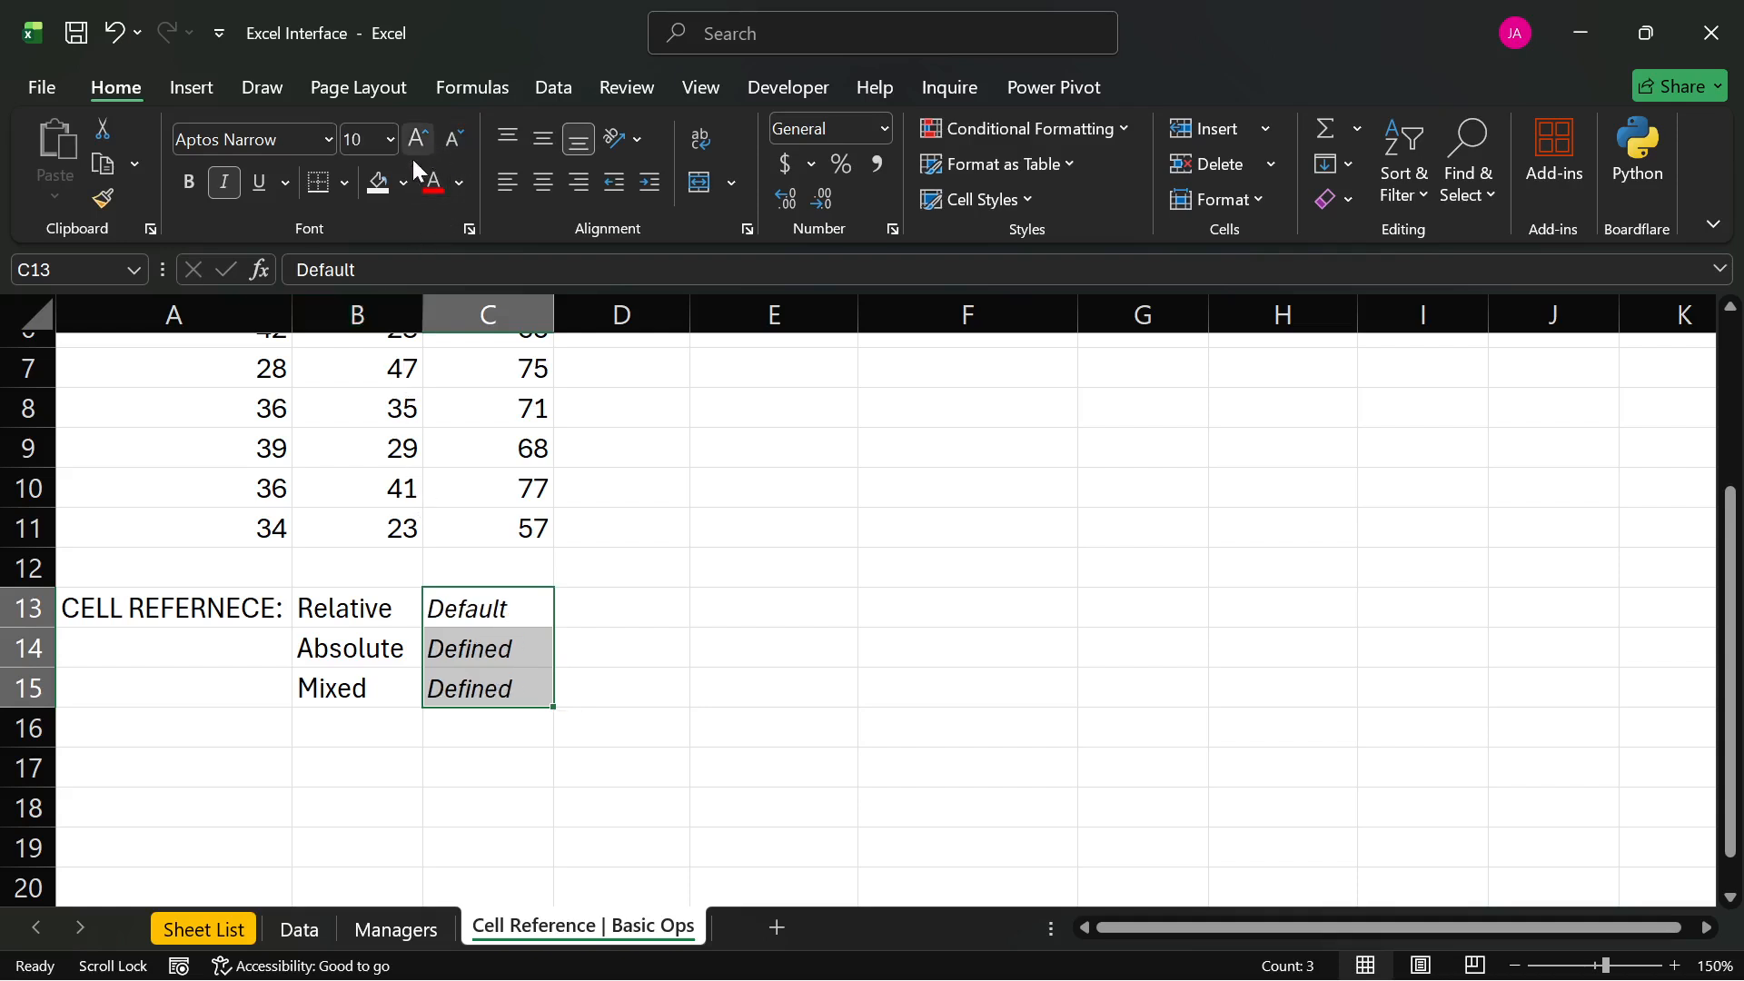
pyautogui.click(461, 185)
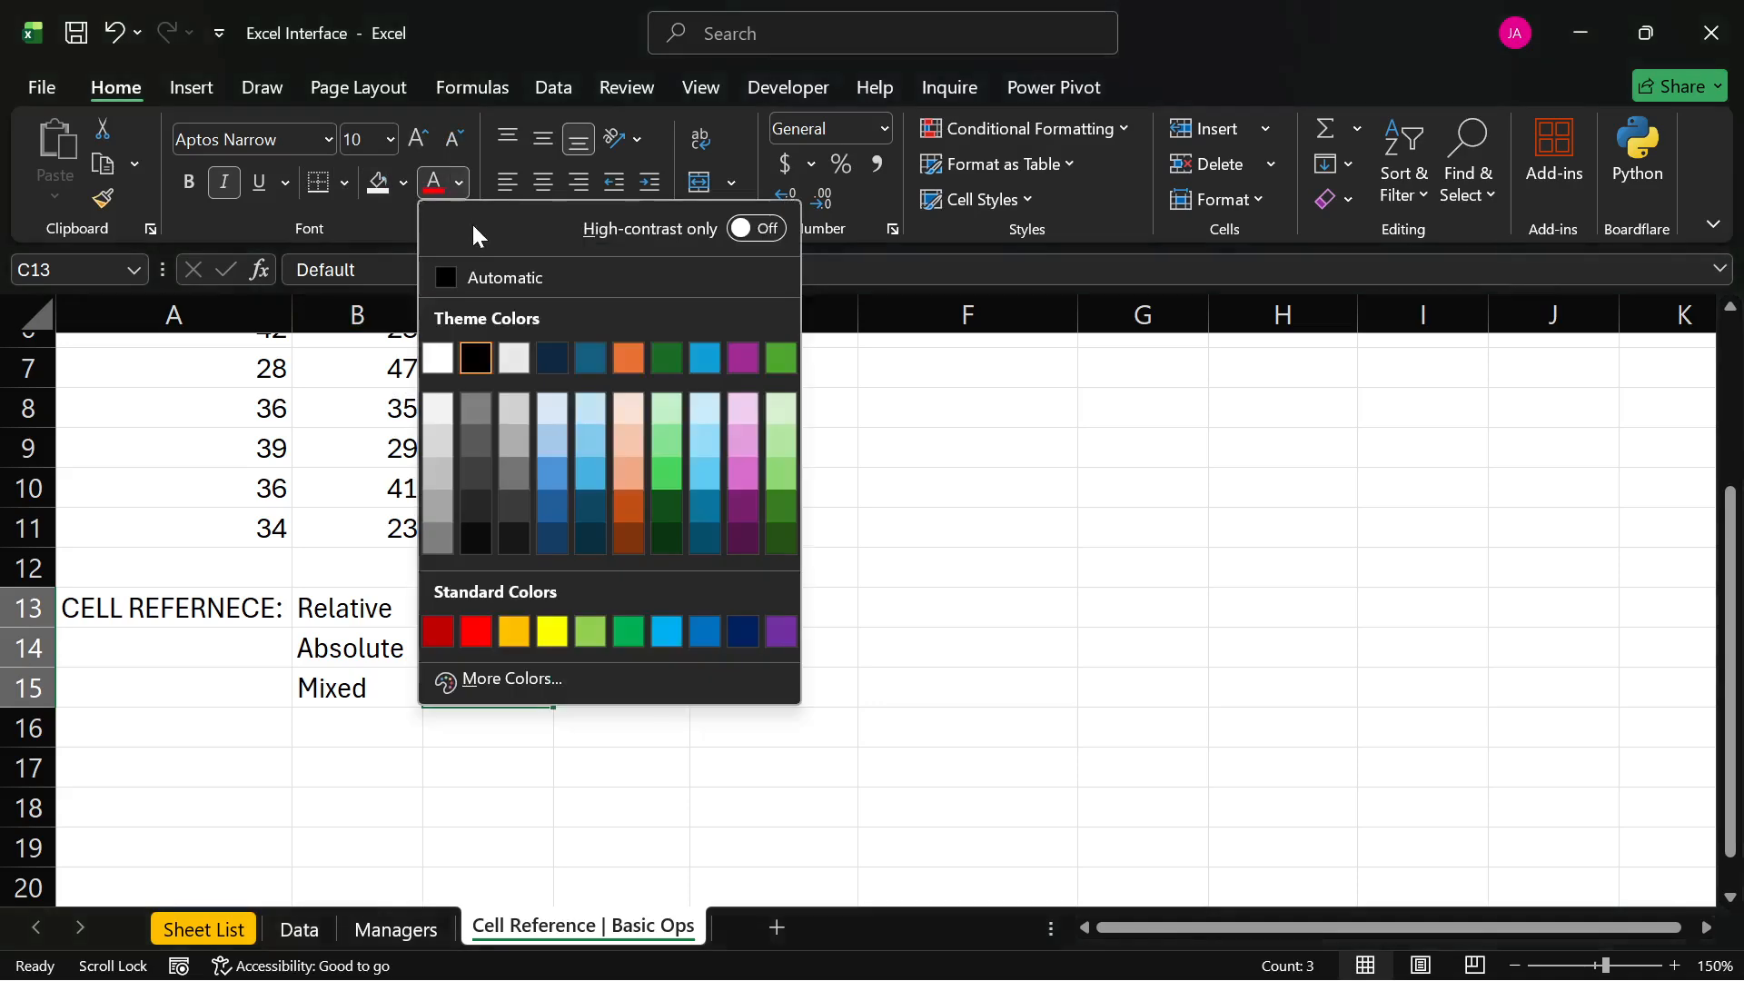
pyautogui.click(440, 443)
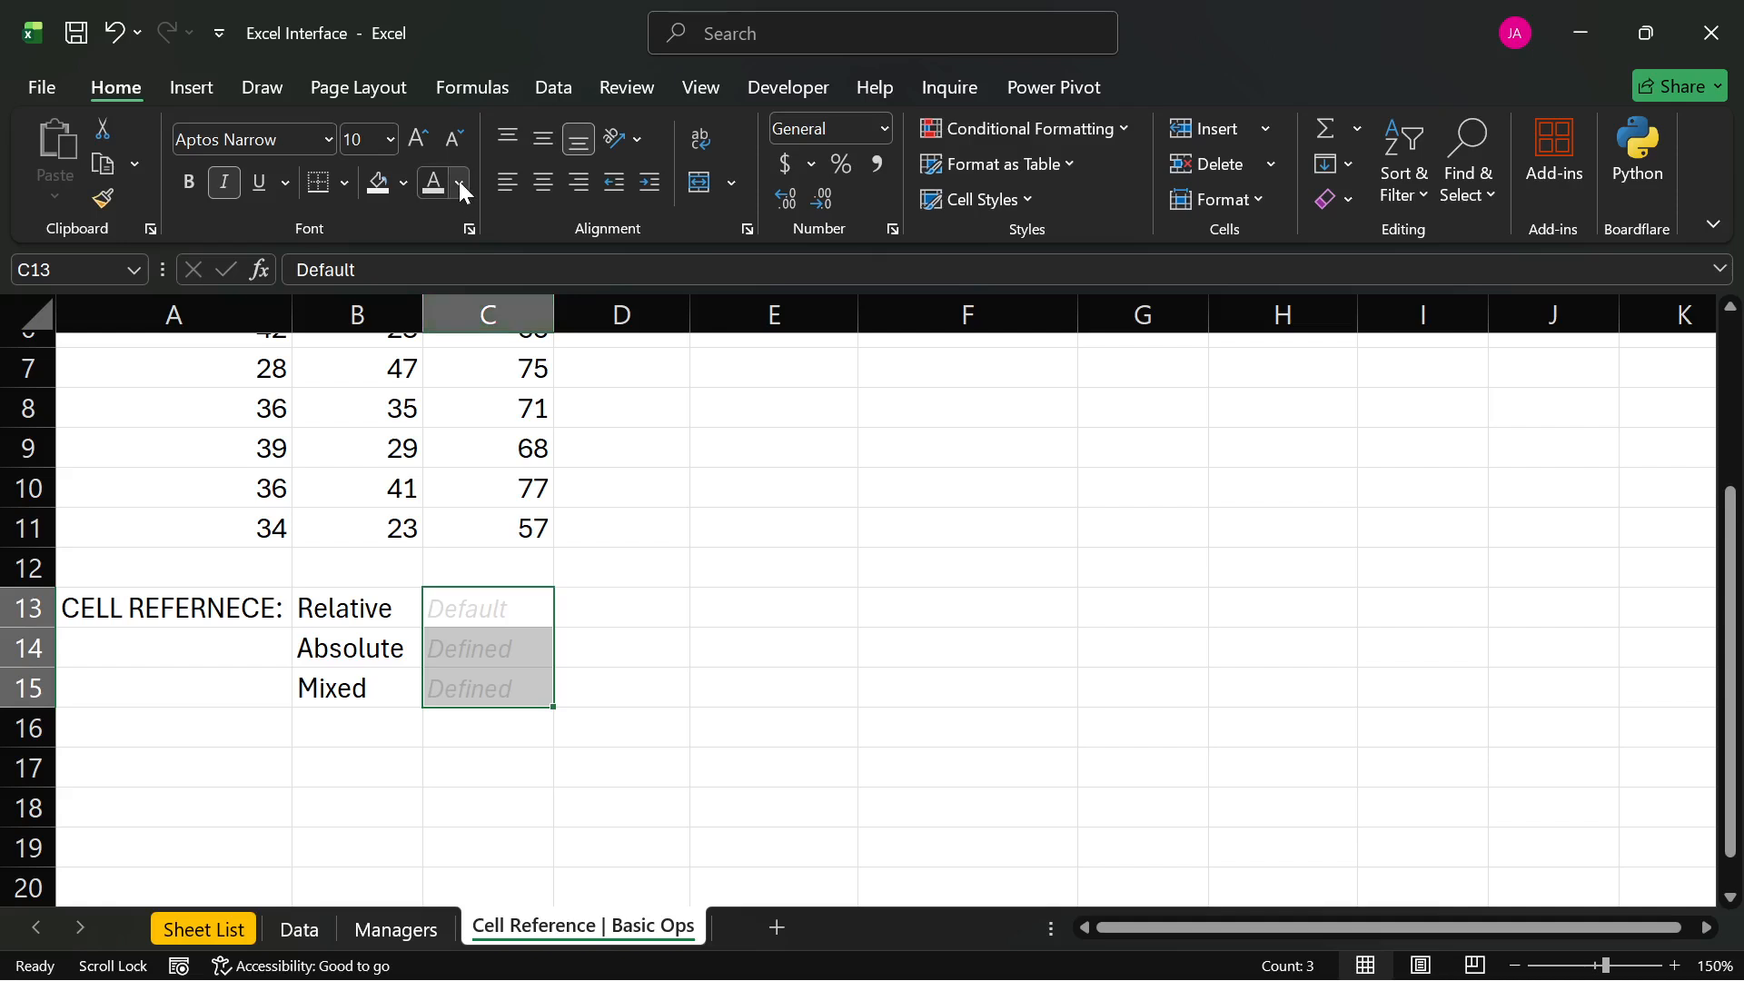
pyautogui.click(460, 182)
pyautogui.click(437, 538)
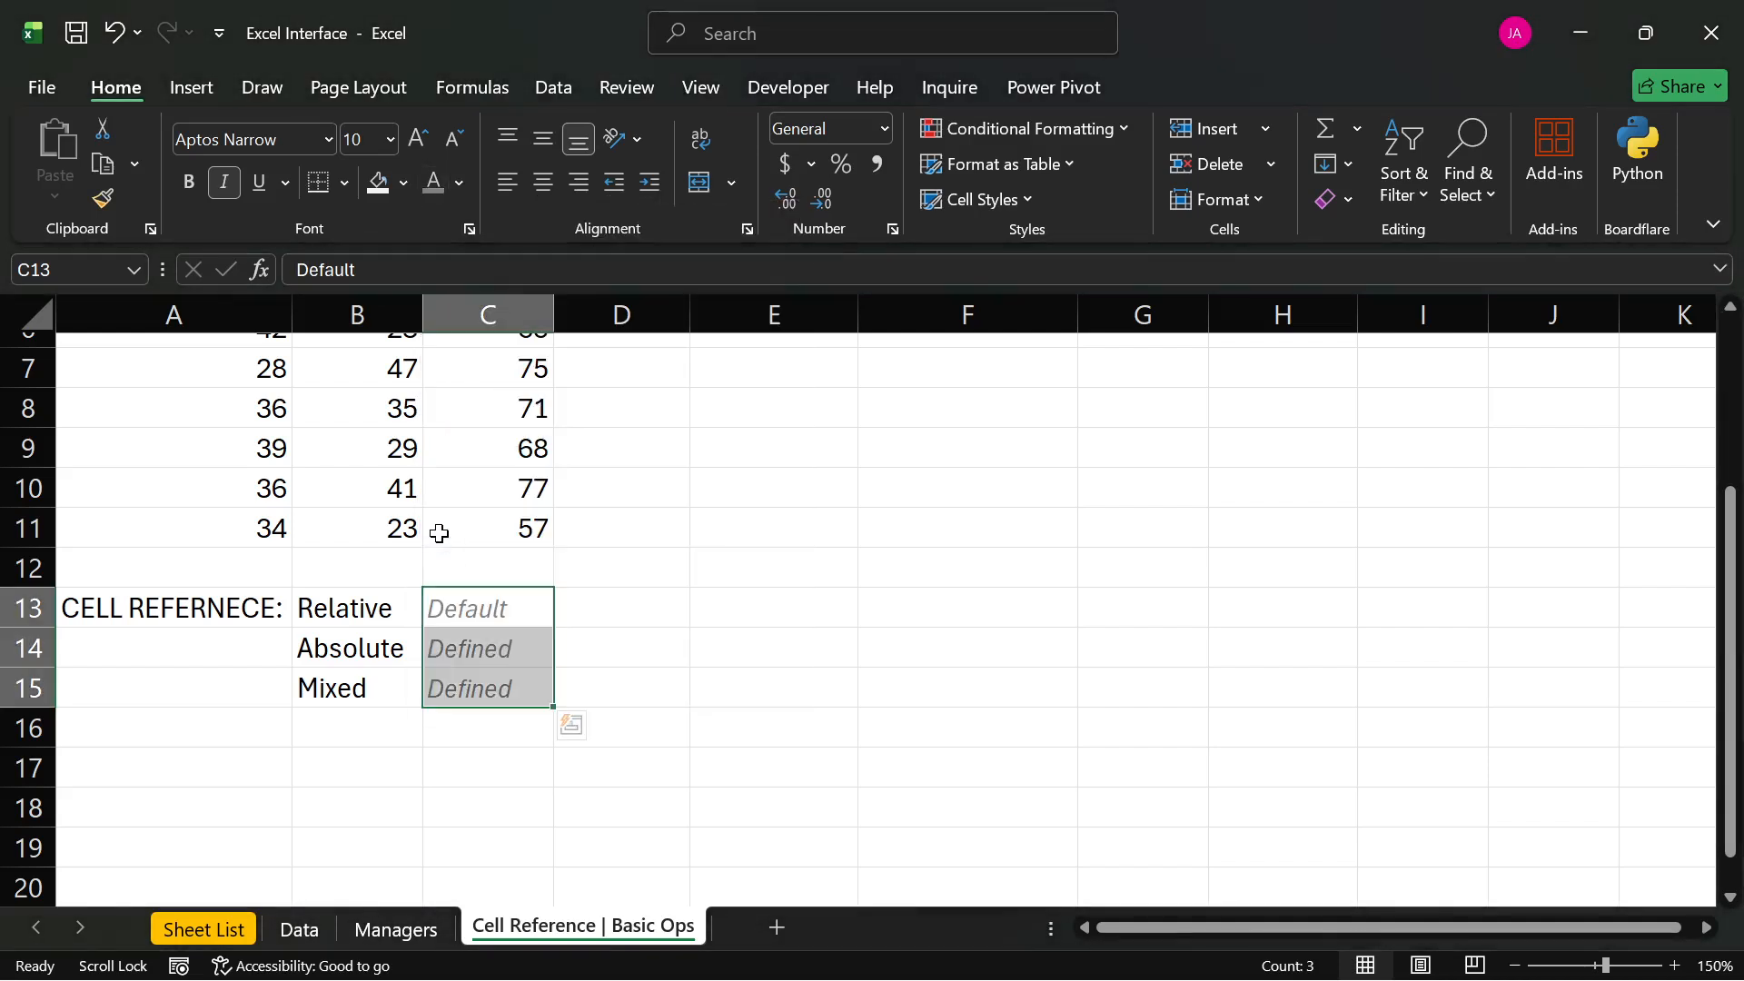
pyautogui.click(626, 601)
pyautogui.scroll(1, 440, 647)
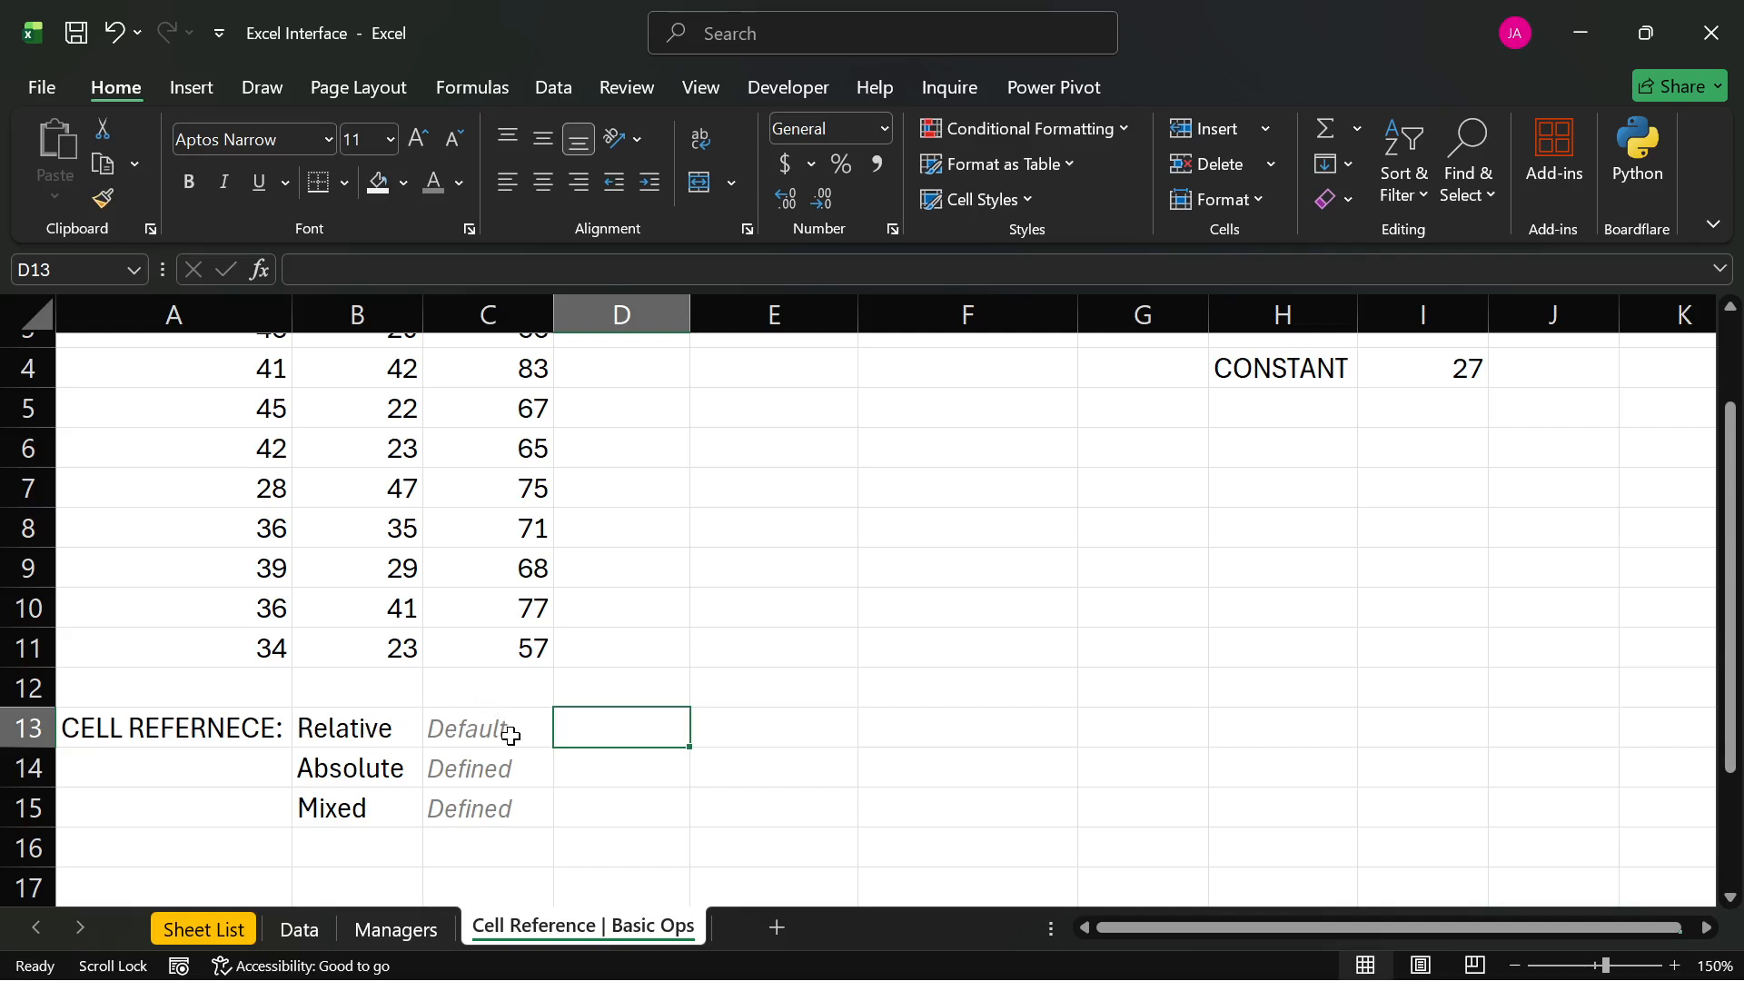
# - Examine the paired Group 1 and Group 2 cells in rows 2 to 5 and row 8 that the sums are based on
pyautogui.scroll(1, 541, 727)
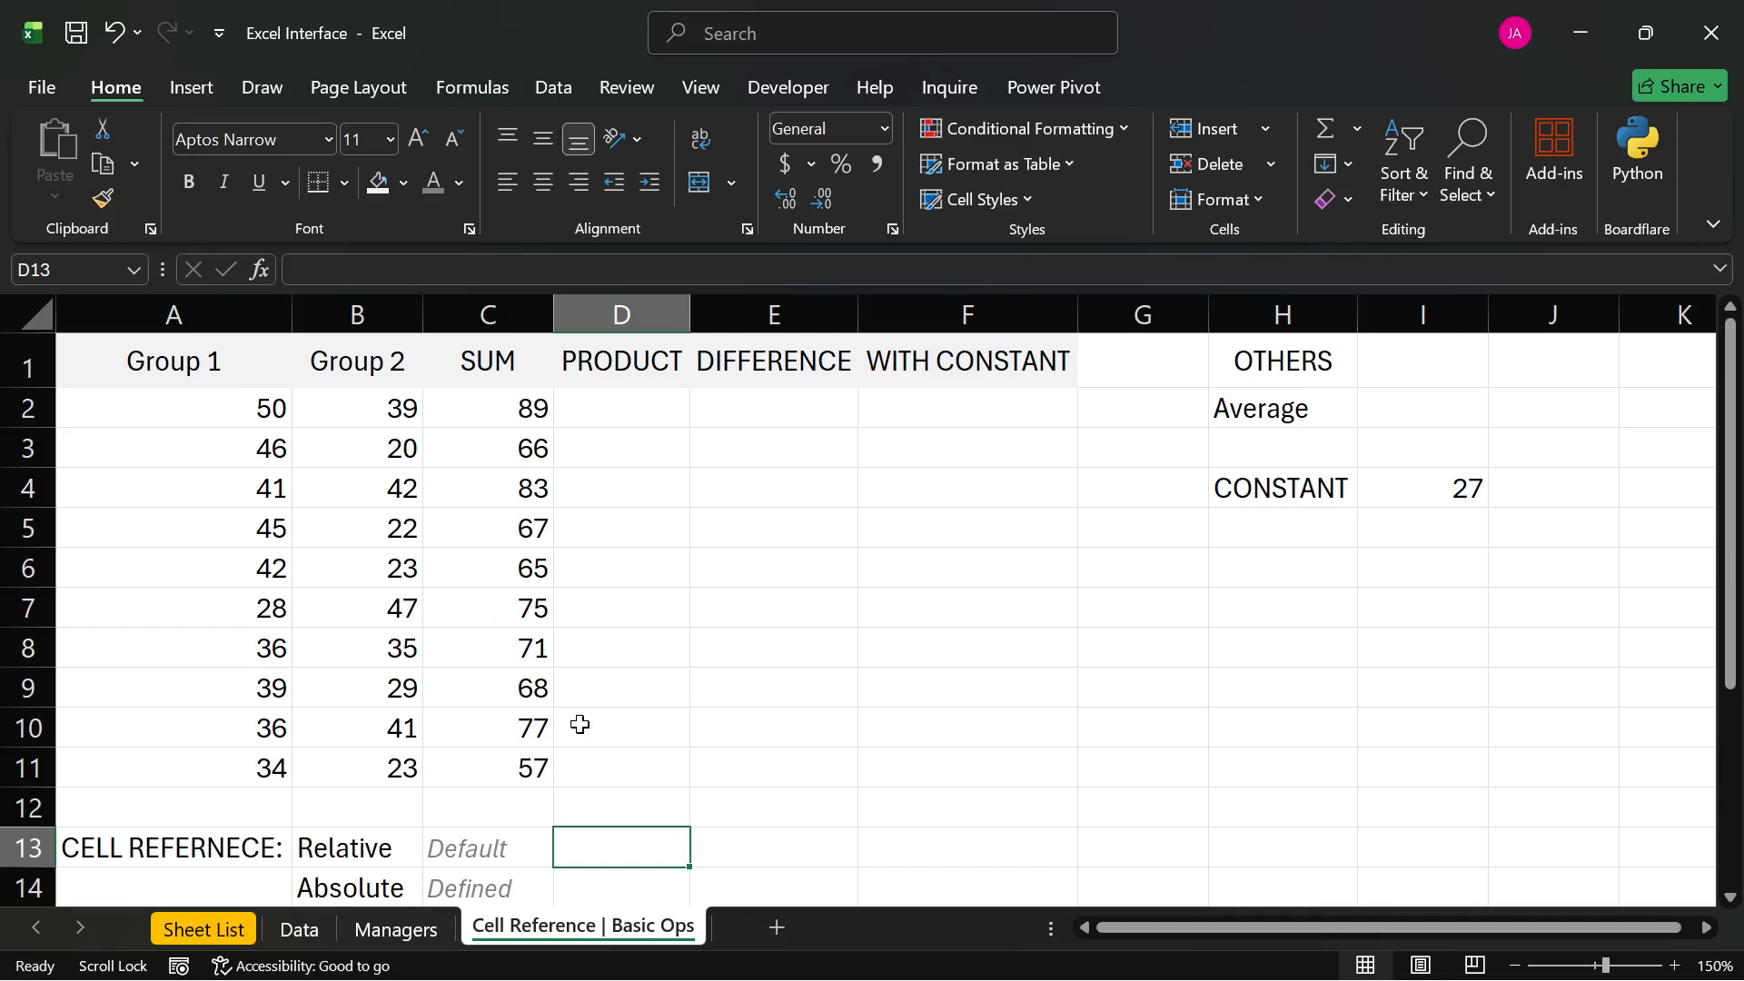
pyautogui.scroll(-1, 581, 731)
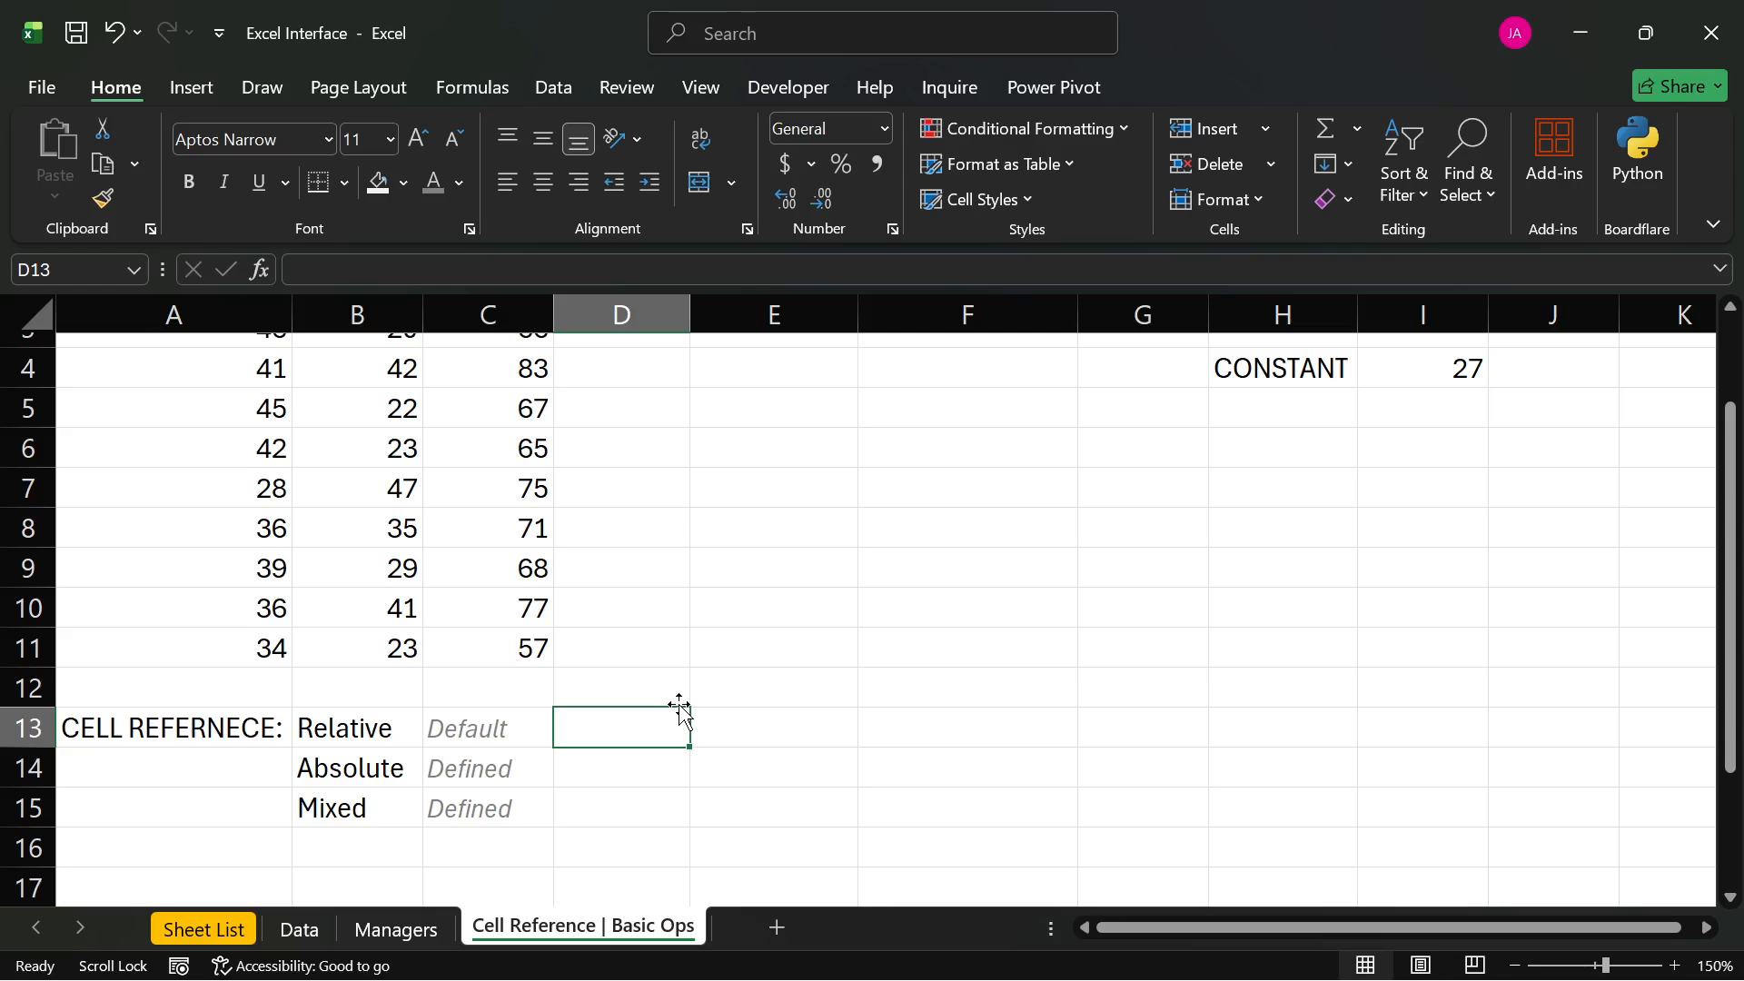
pyautogui.scroll(1, 682, 711)
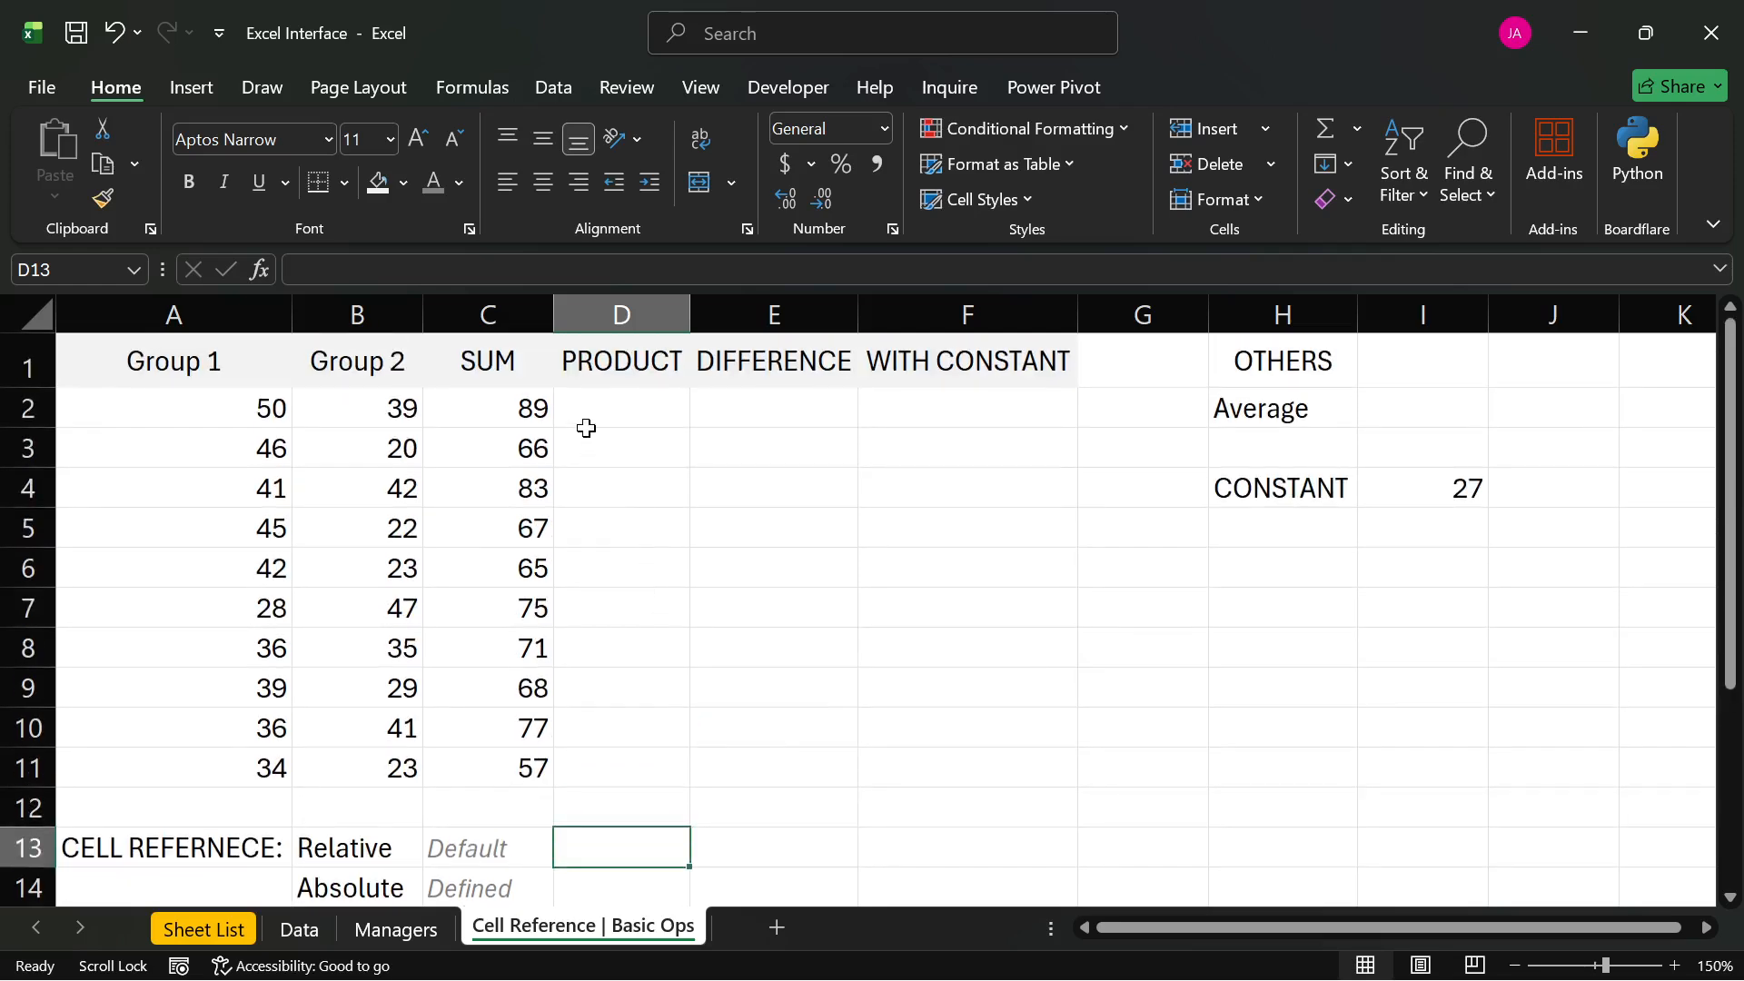
pyautogui.click(233, 412)
pyautogui.click(130, 451)
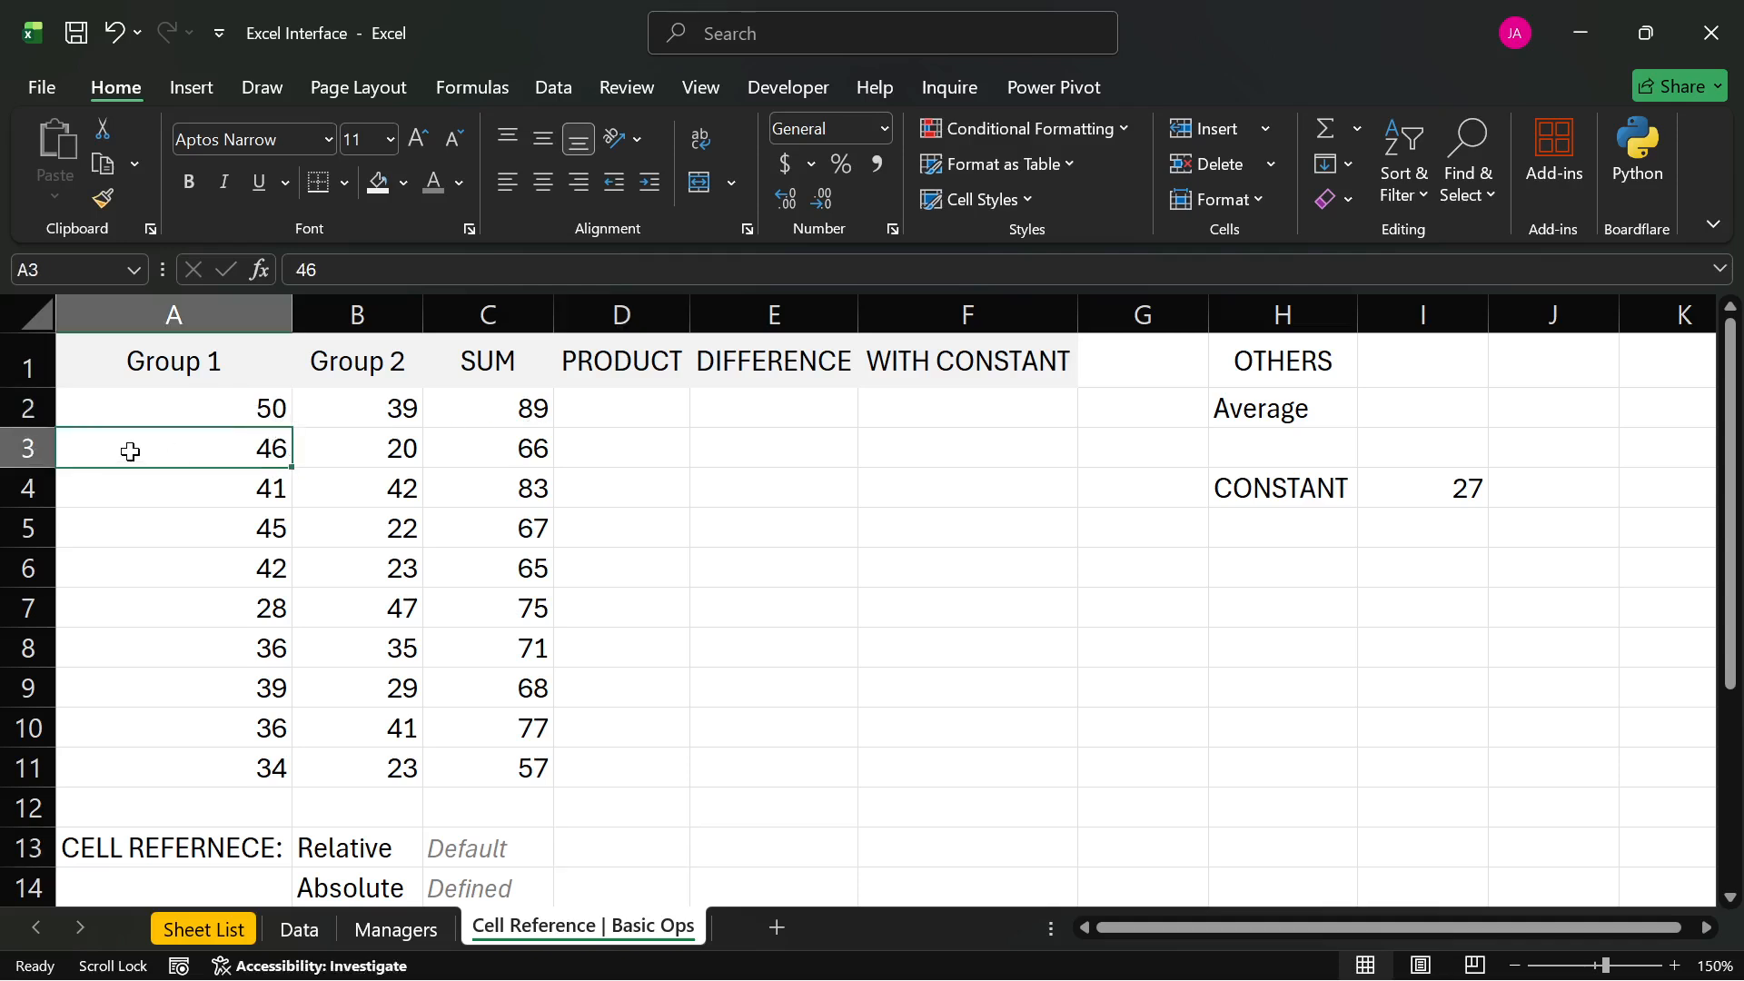
pyautogui.click(318, 413)
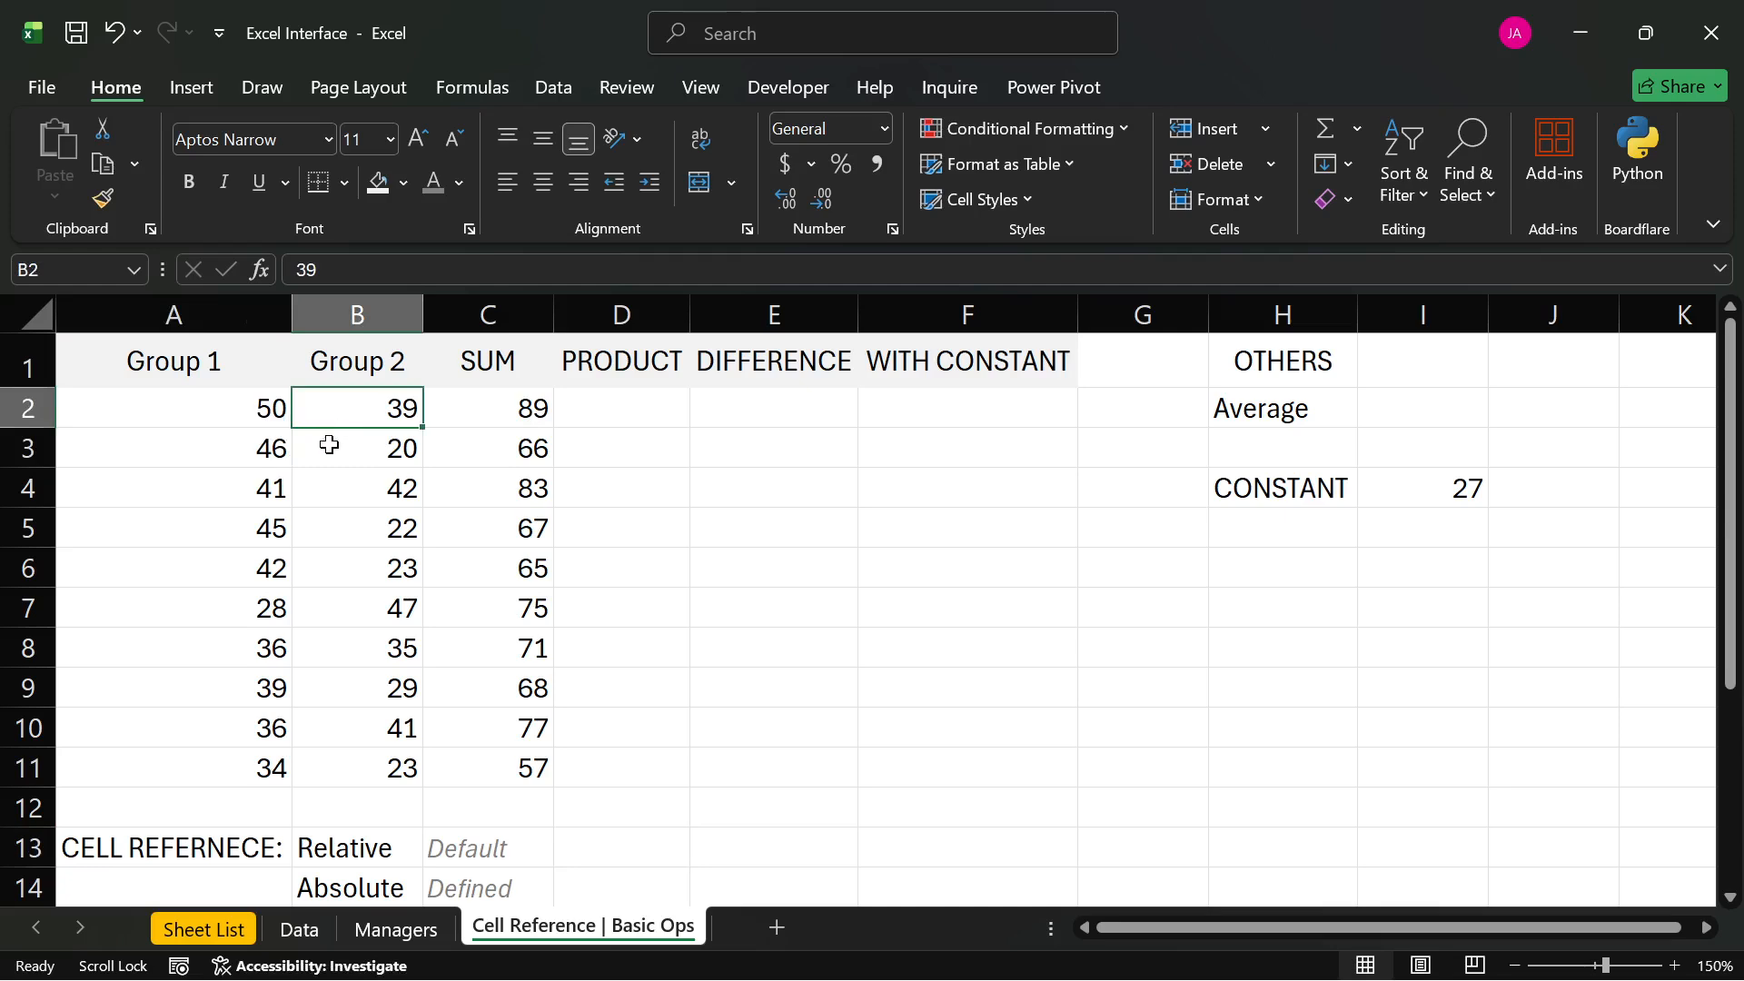
pyautogui.click(329, 445)
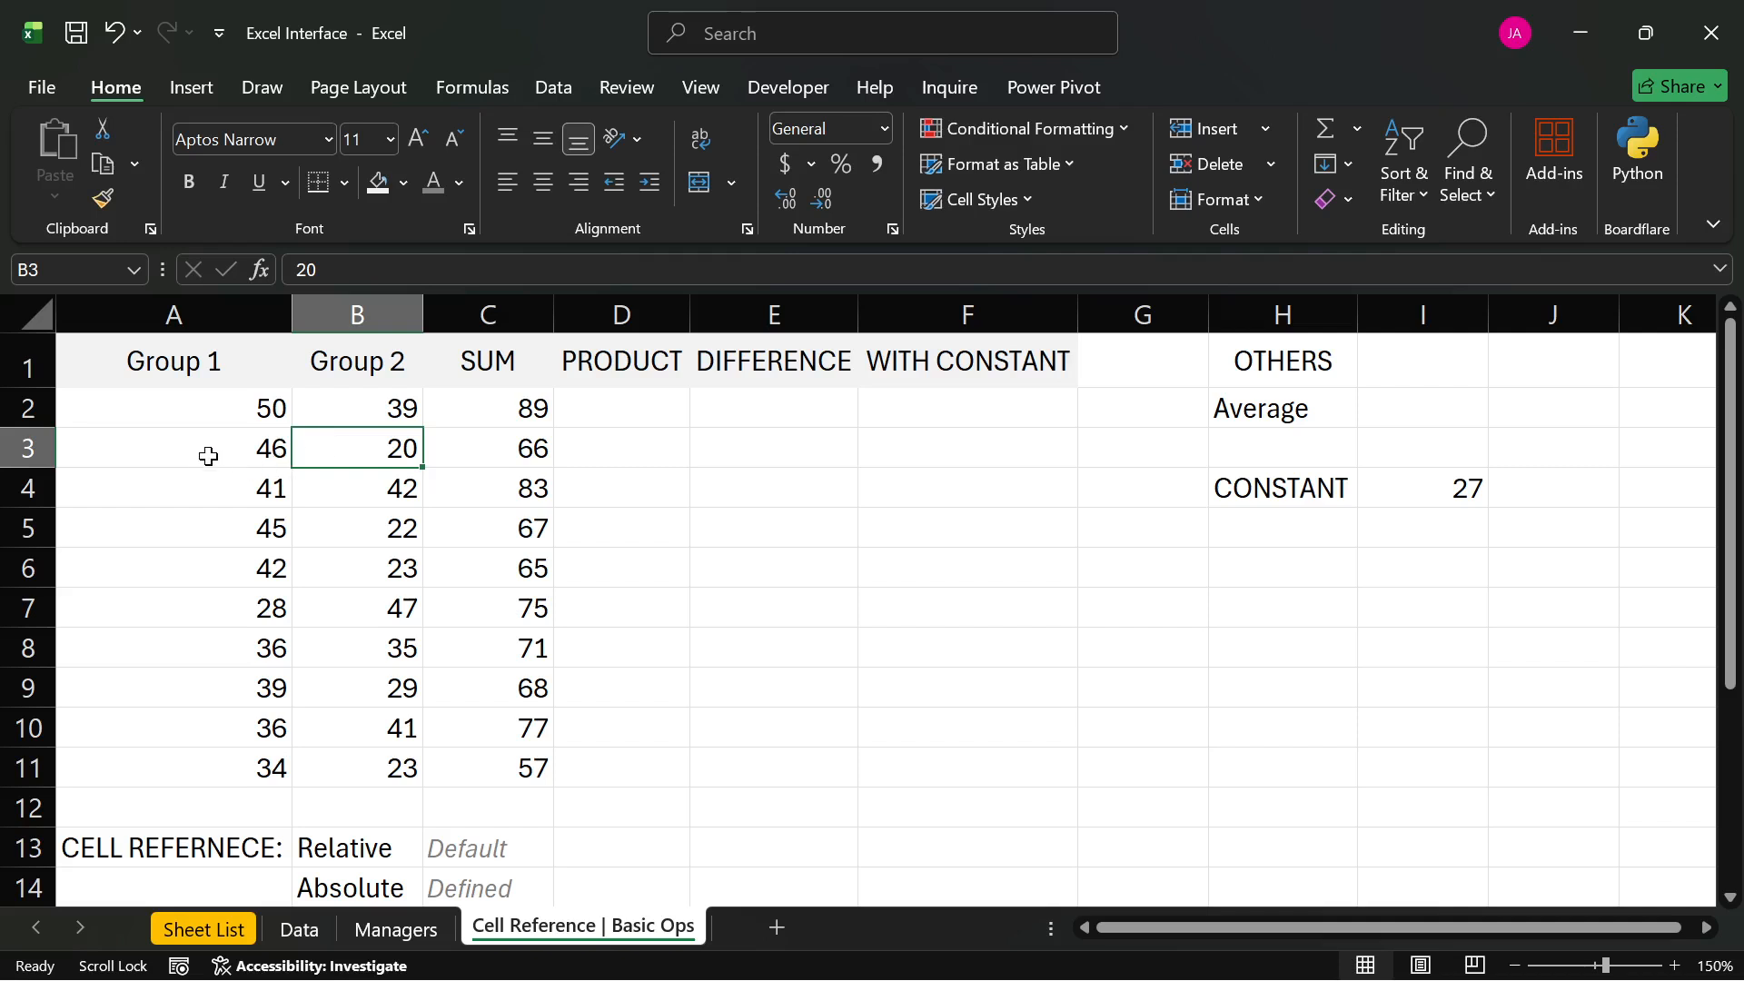
pyautogui.click(210, 487)
pyautogui.click(205, 519)
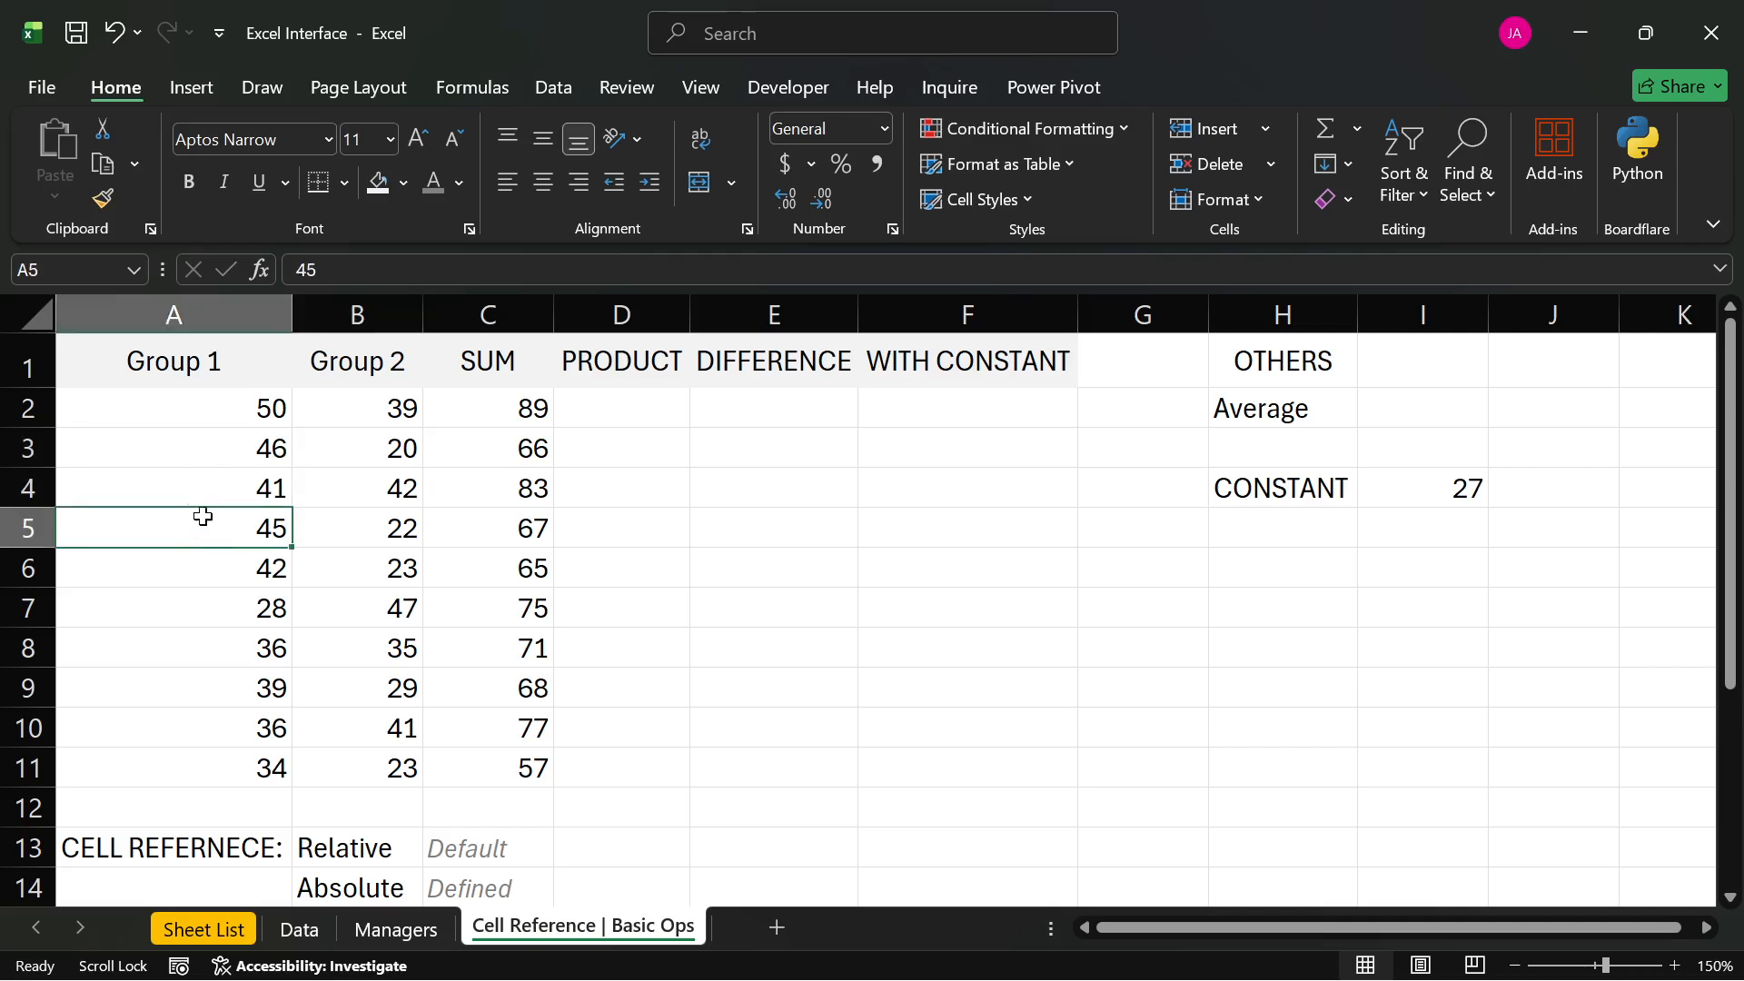
pyautogui.click(359, 490)
pyautogui.click(362, 534)
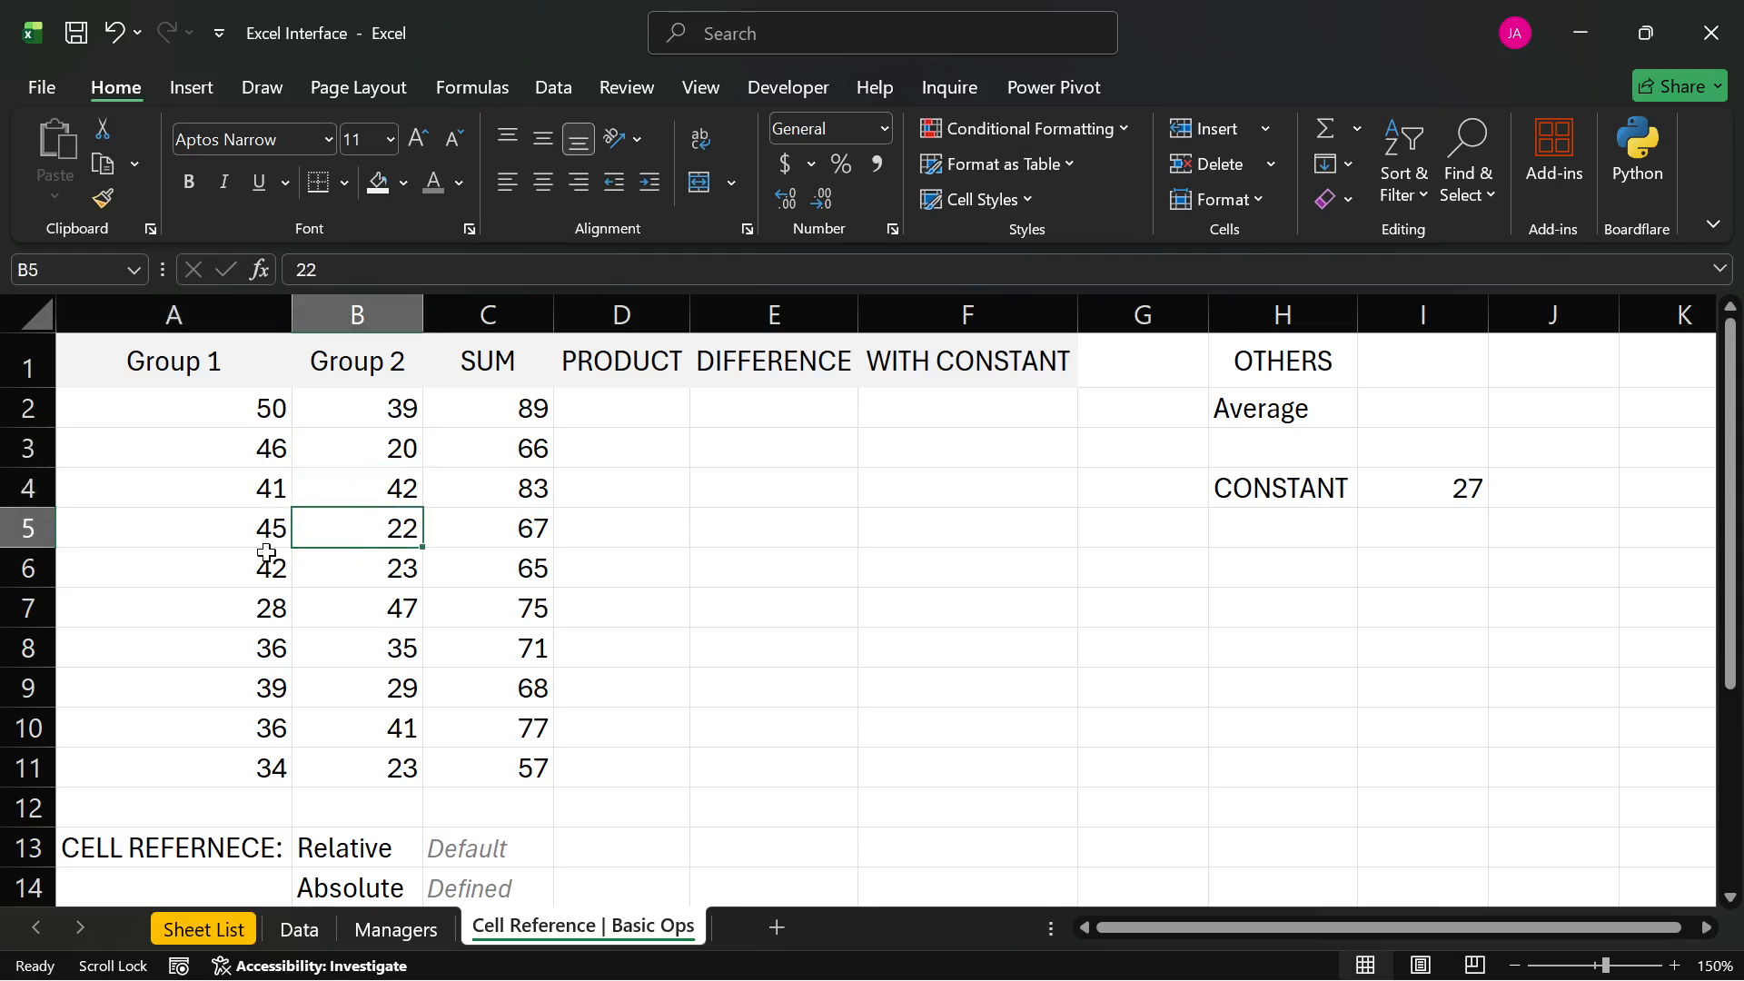
pyautogui.click(172, 640)
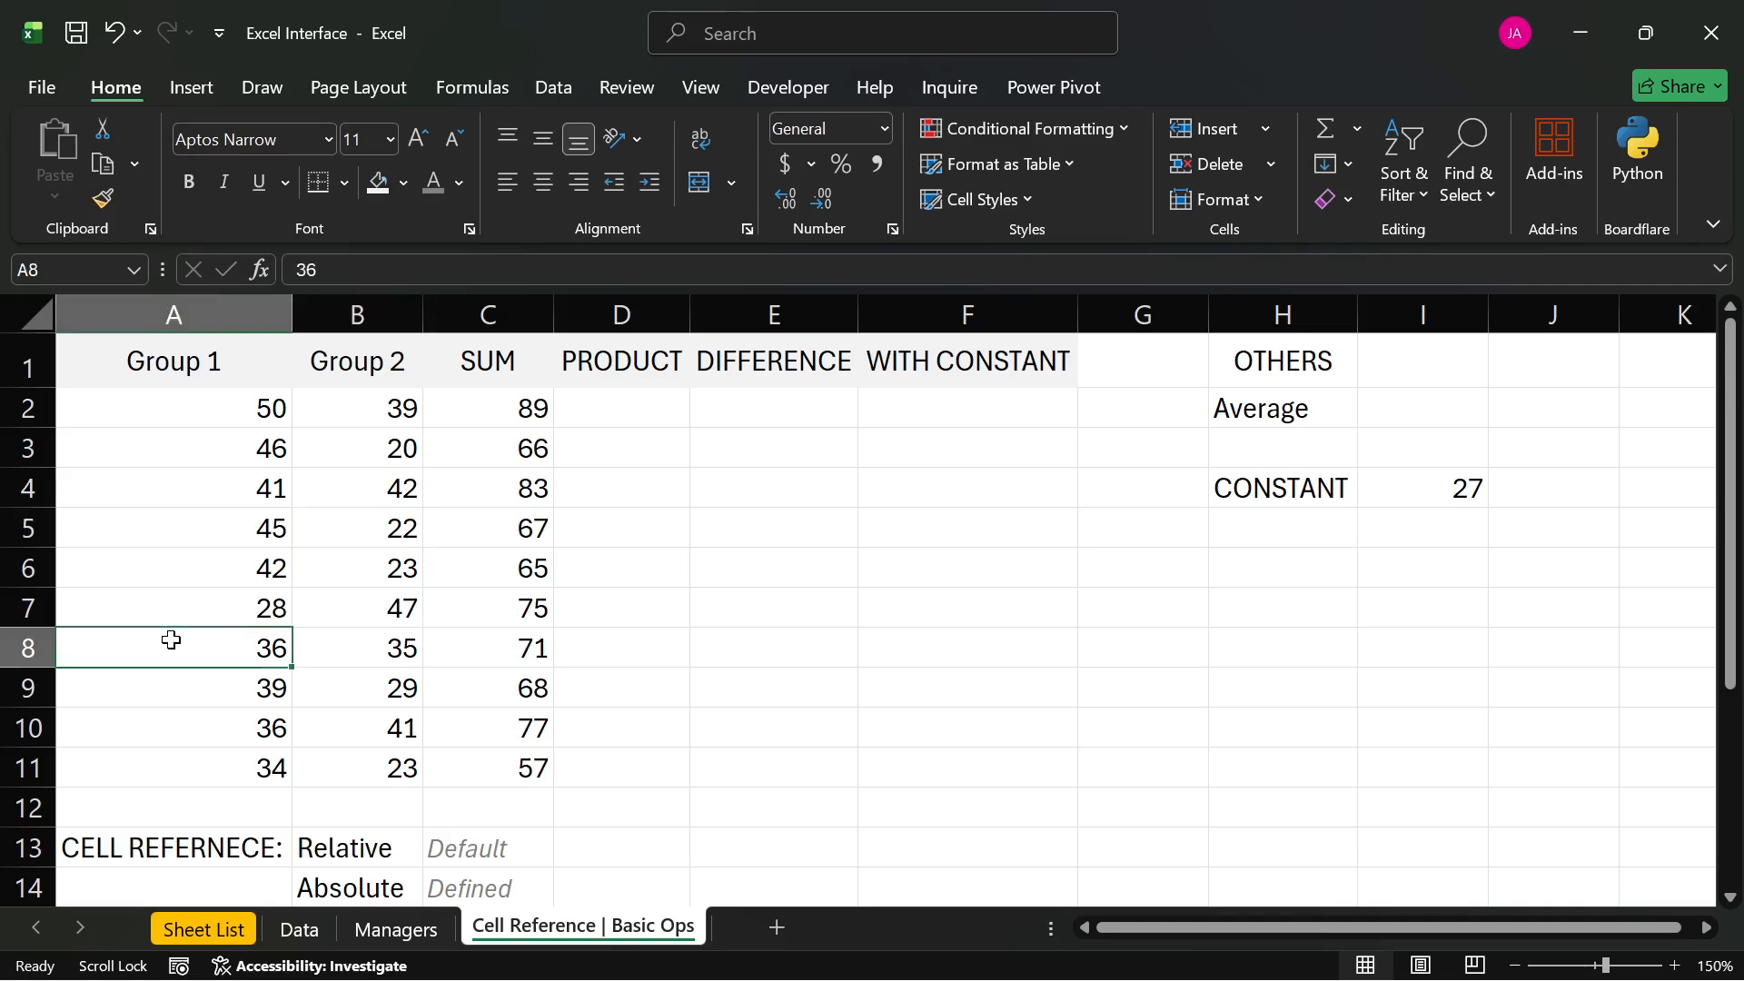
pyautogui.click(349, 647)
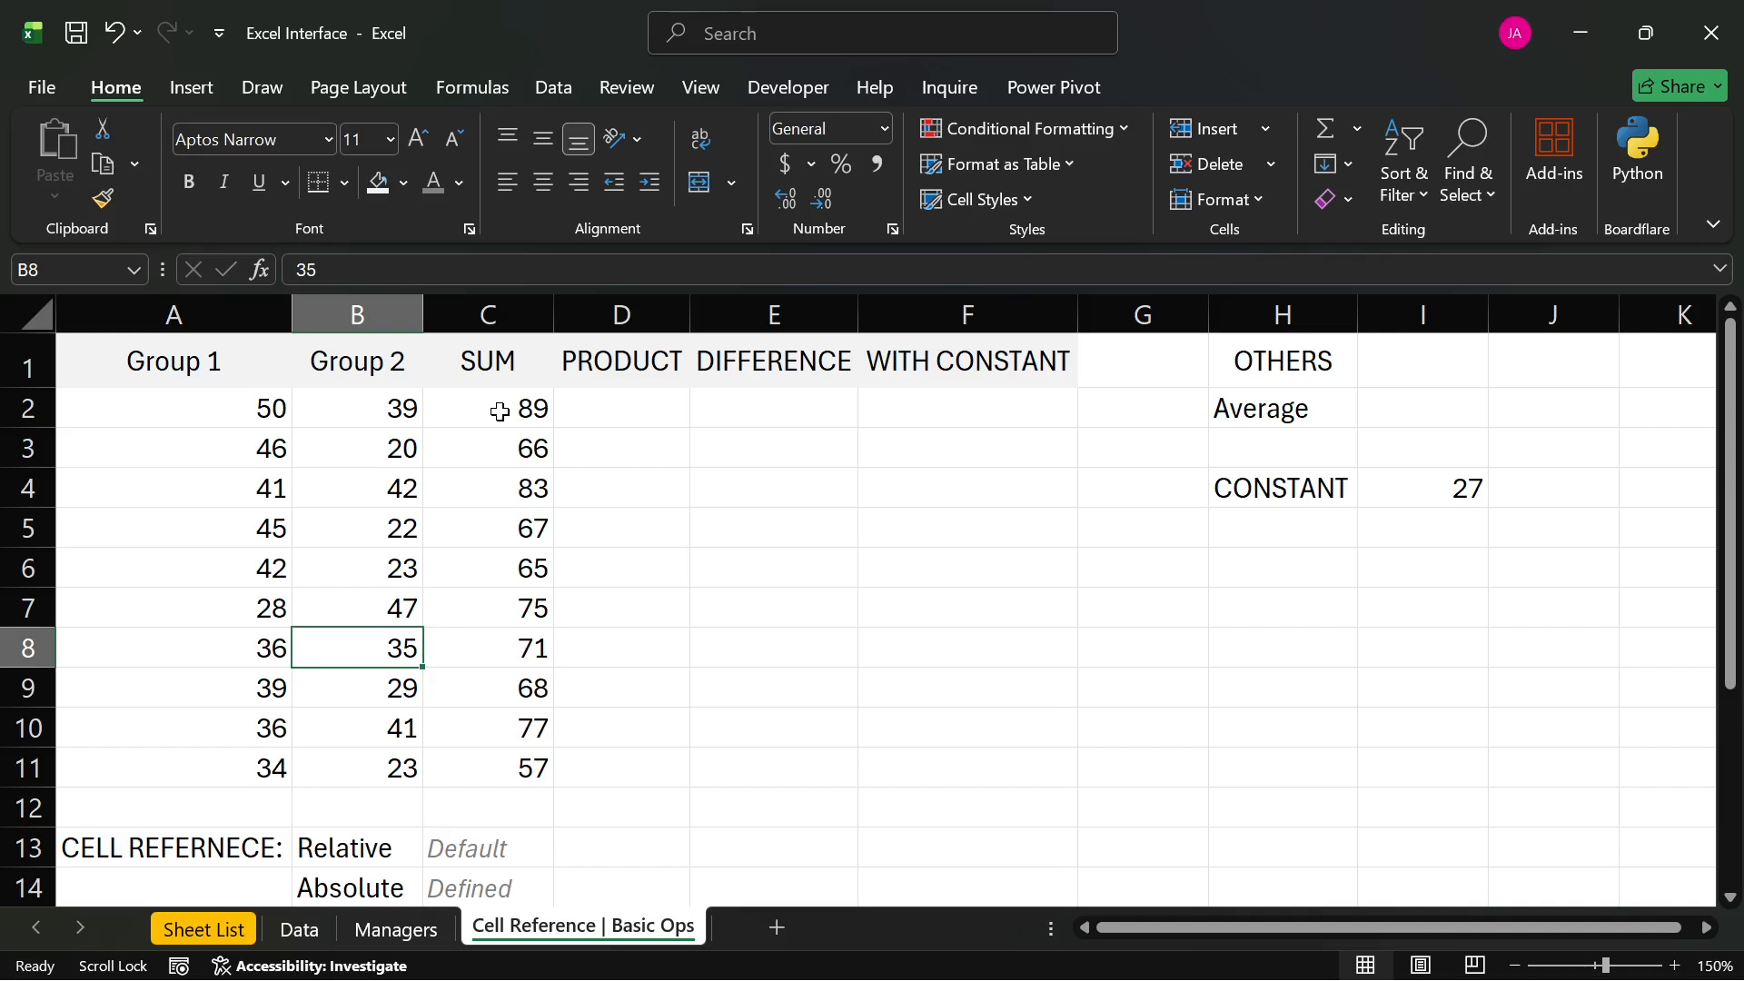
# - Check the sum formulas in C3 and C4 against the Group 1 and Group 2 cells they reference in their rows
pyautogui.click(540, 844)
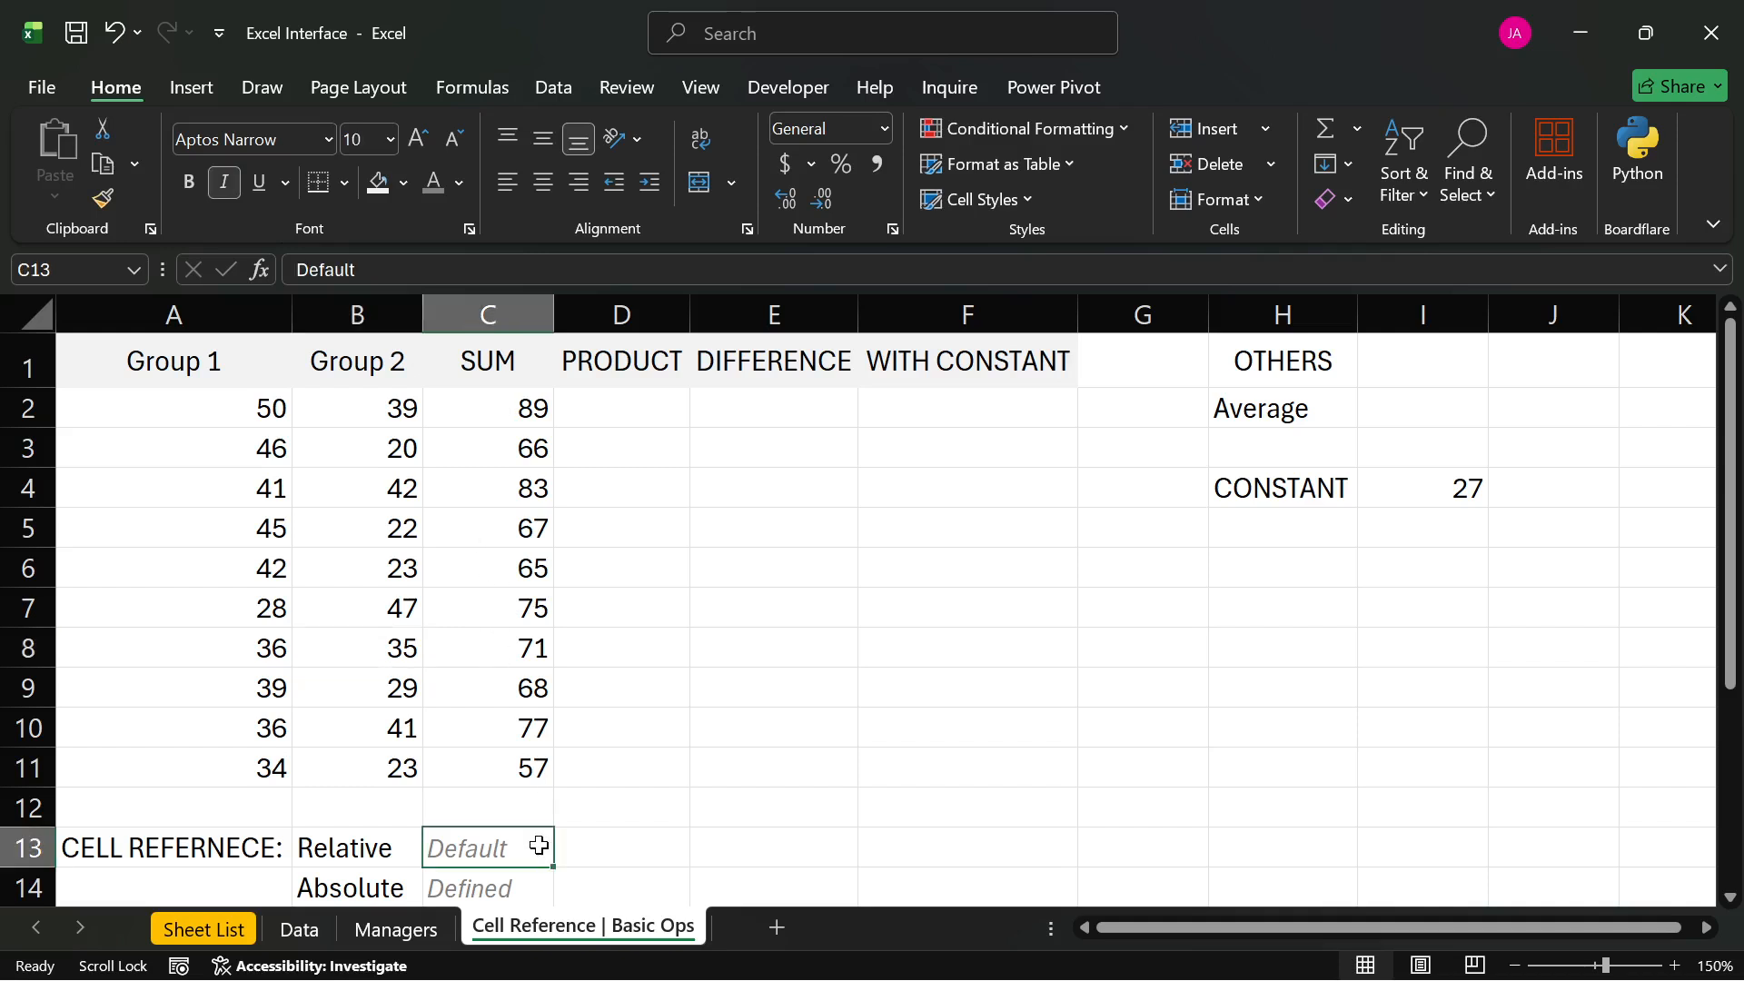
pyautogui.doubleClick(488, 444)
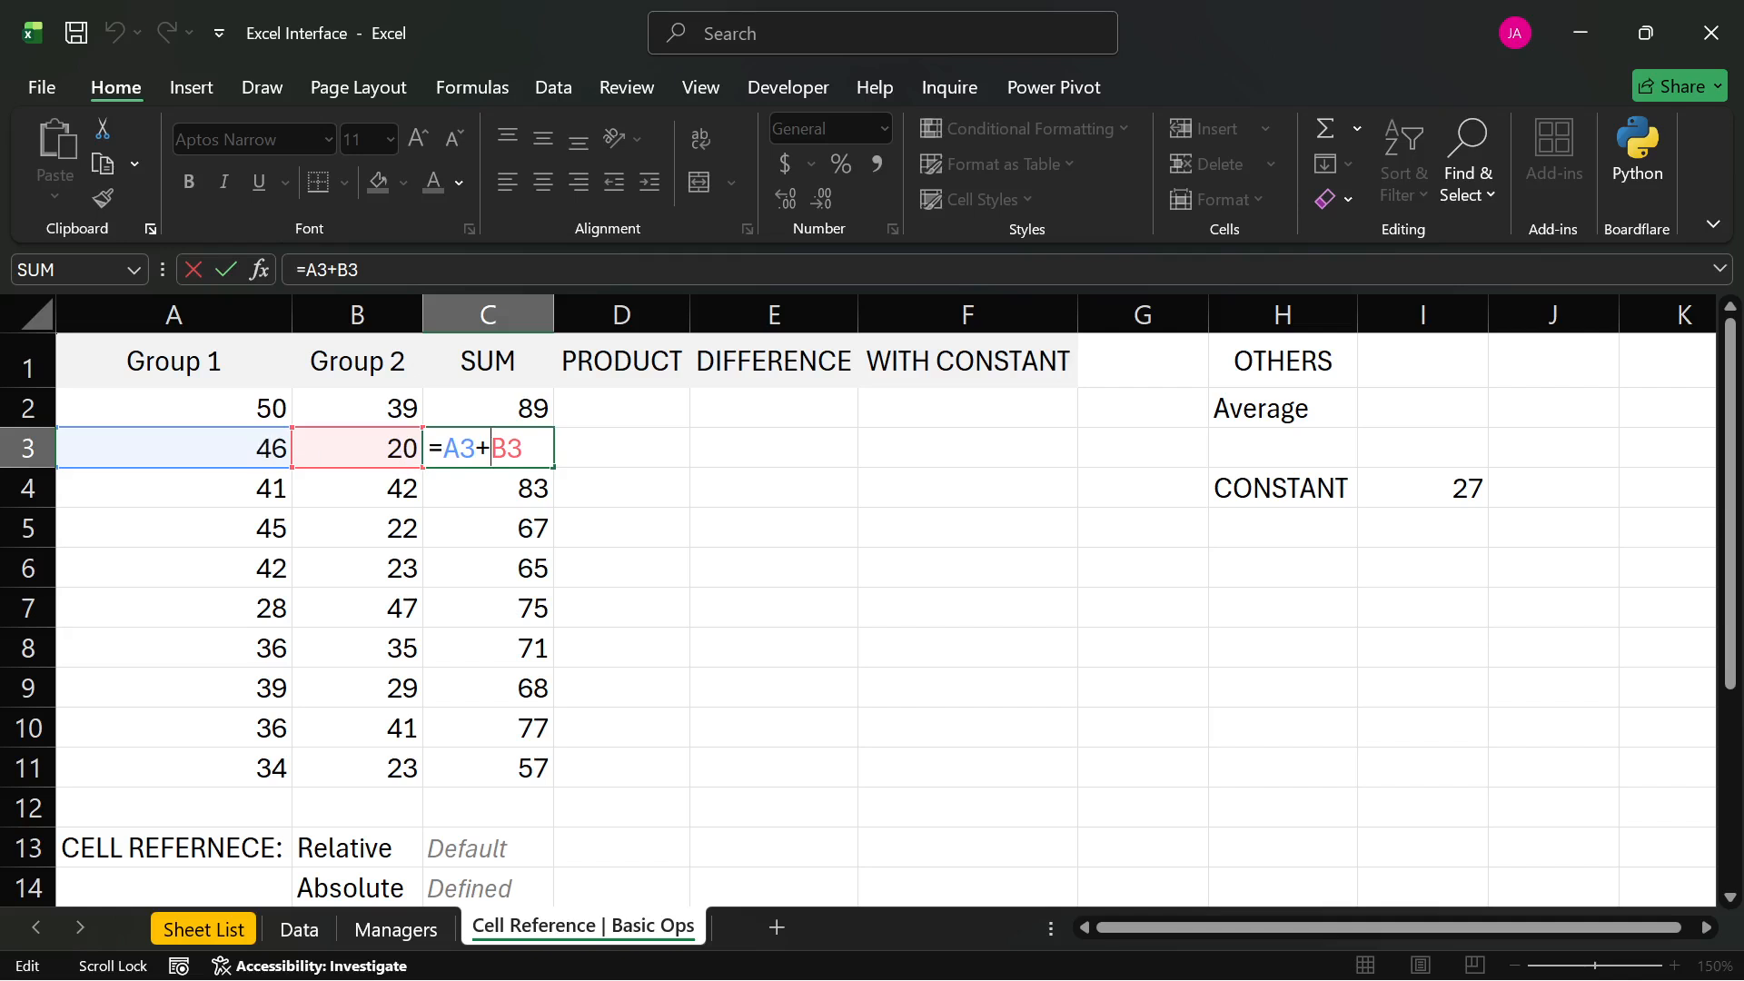
pyautogui.press('Return')
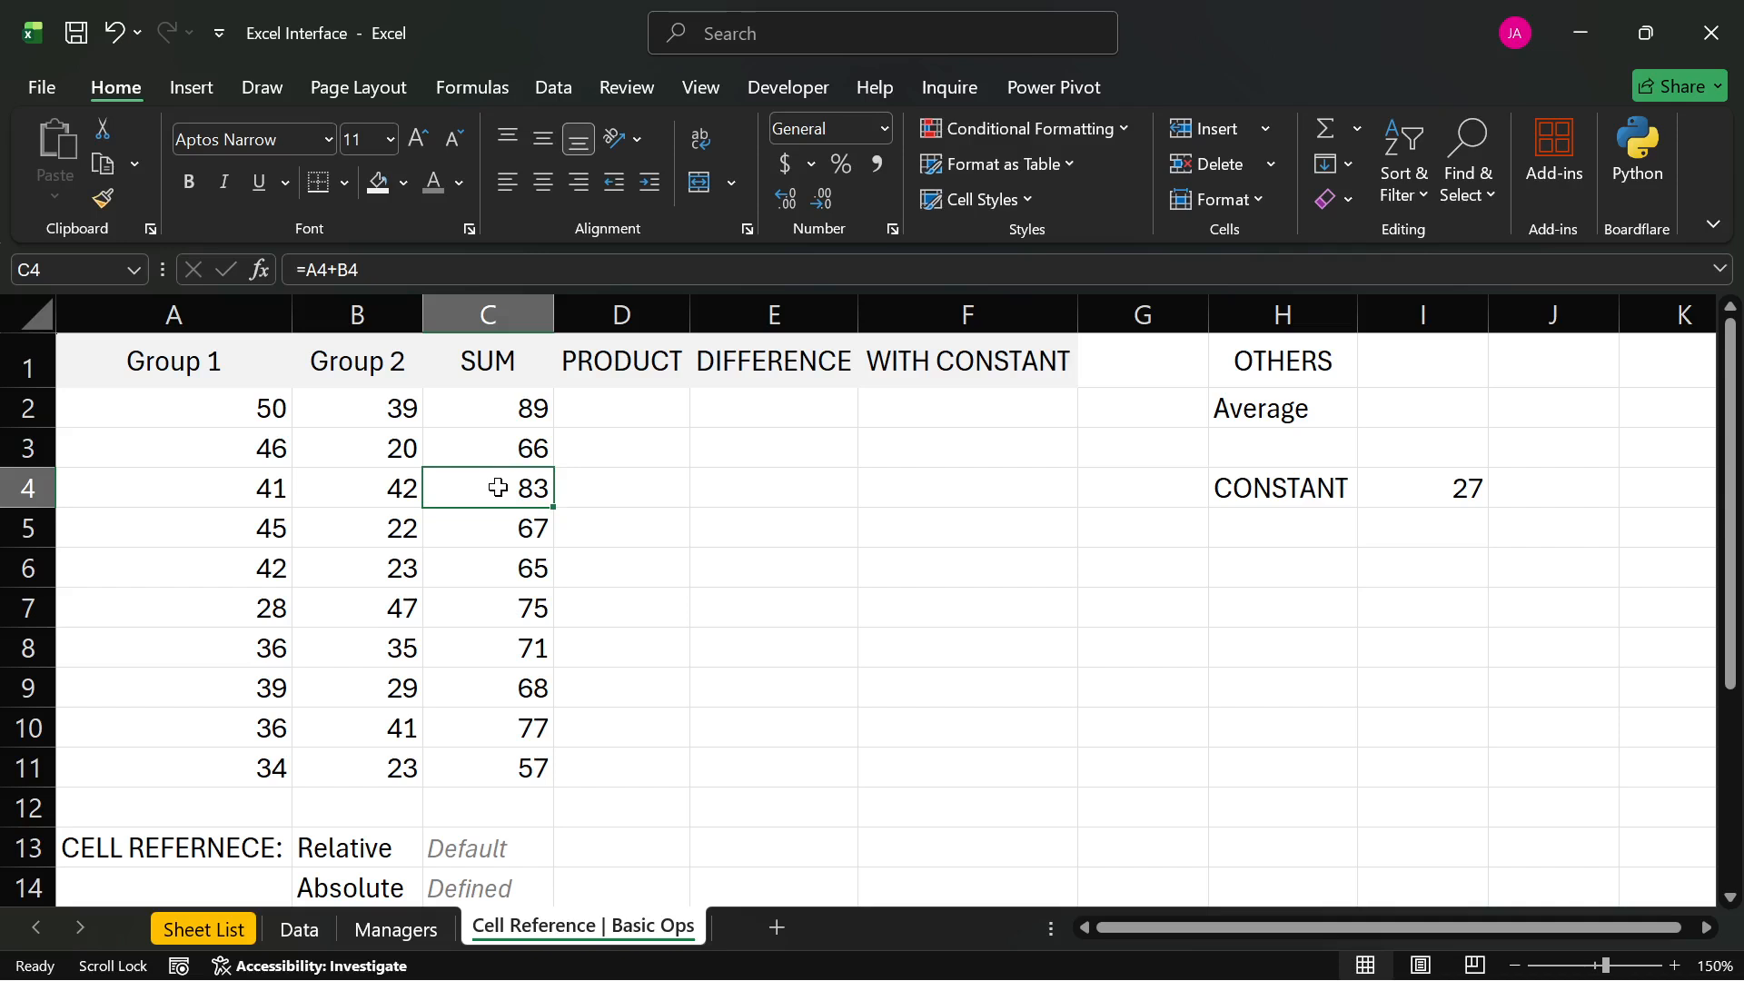
pyautogui.click(488, 449)
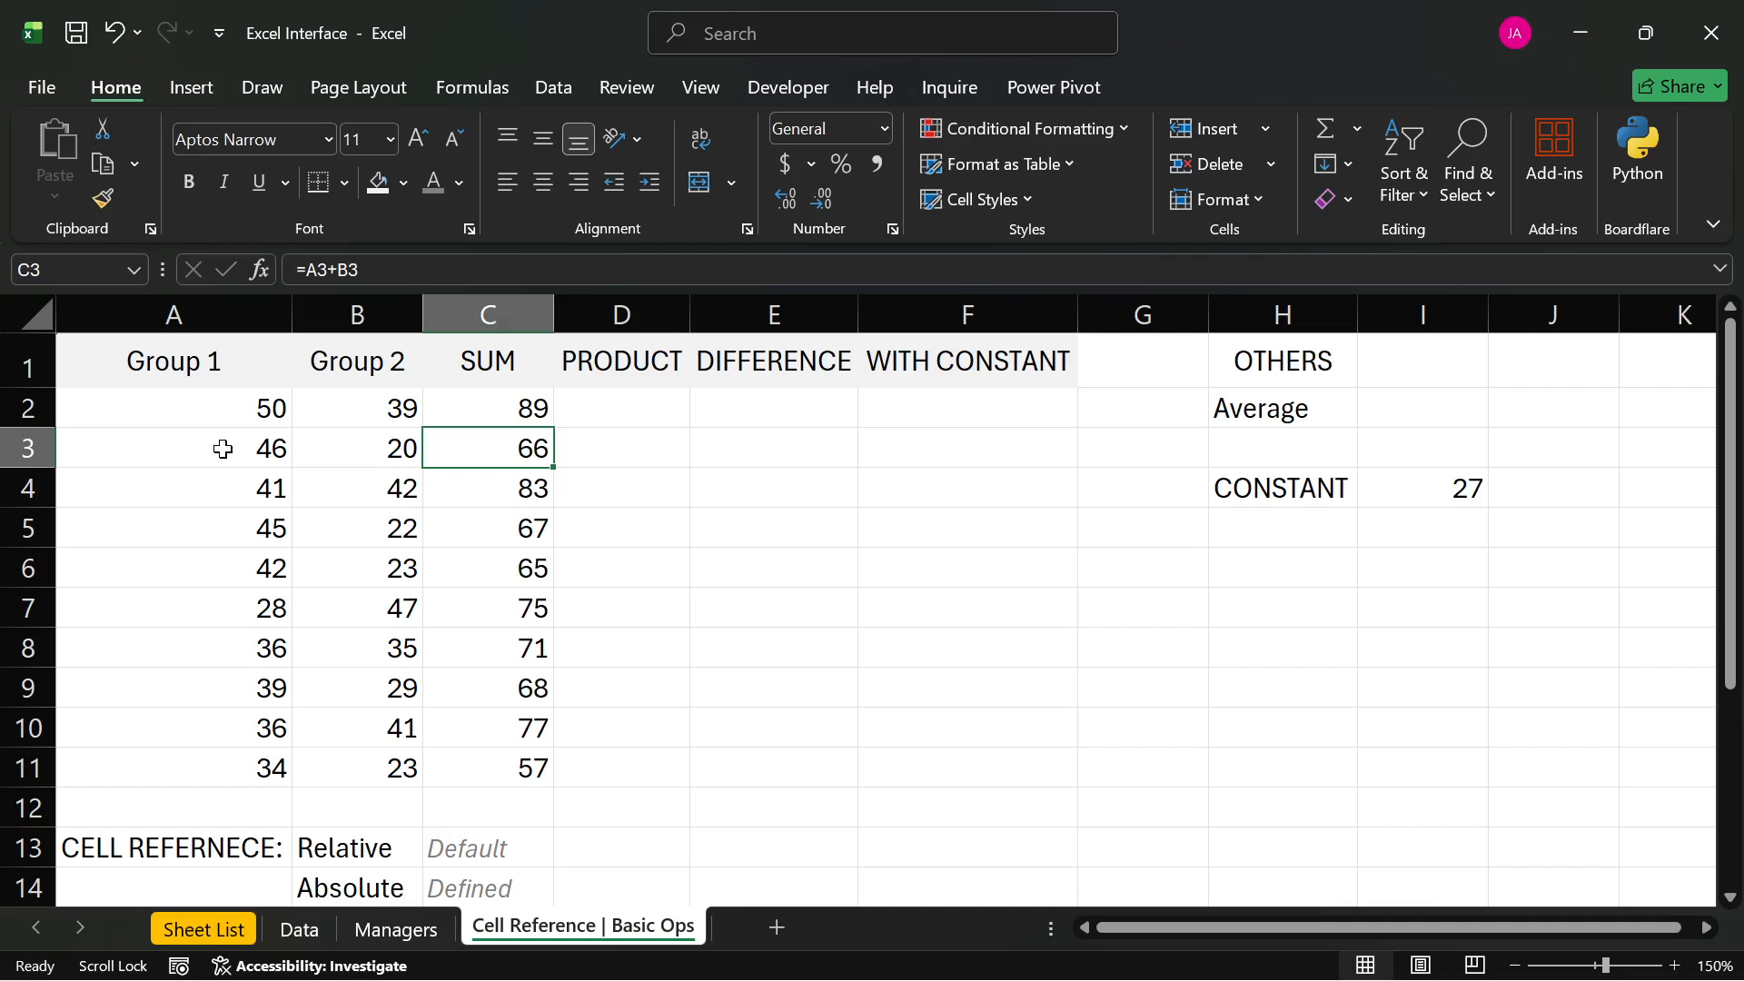
pyautogui.click(336, 456)
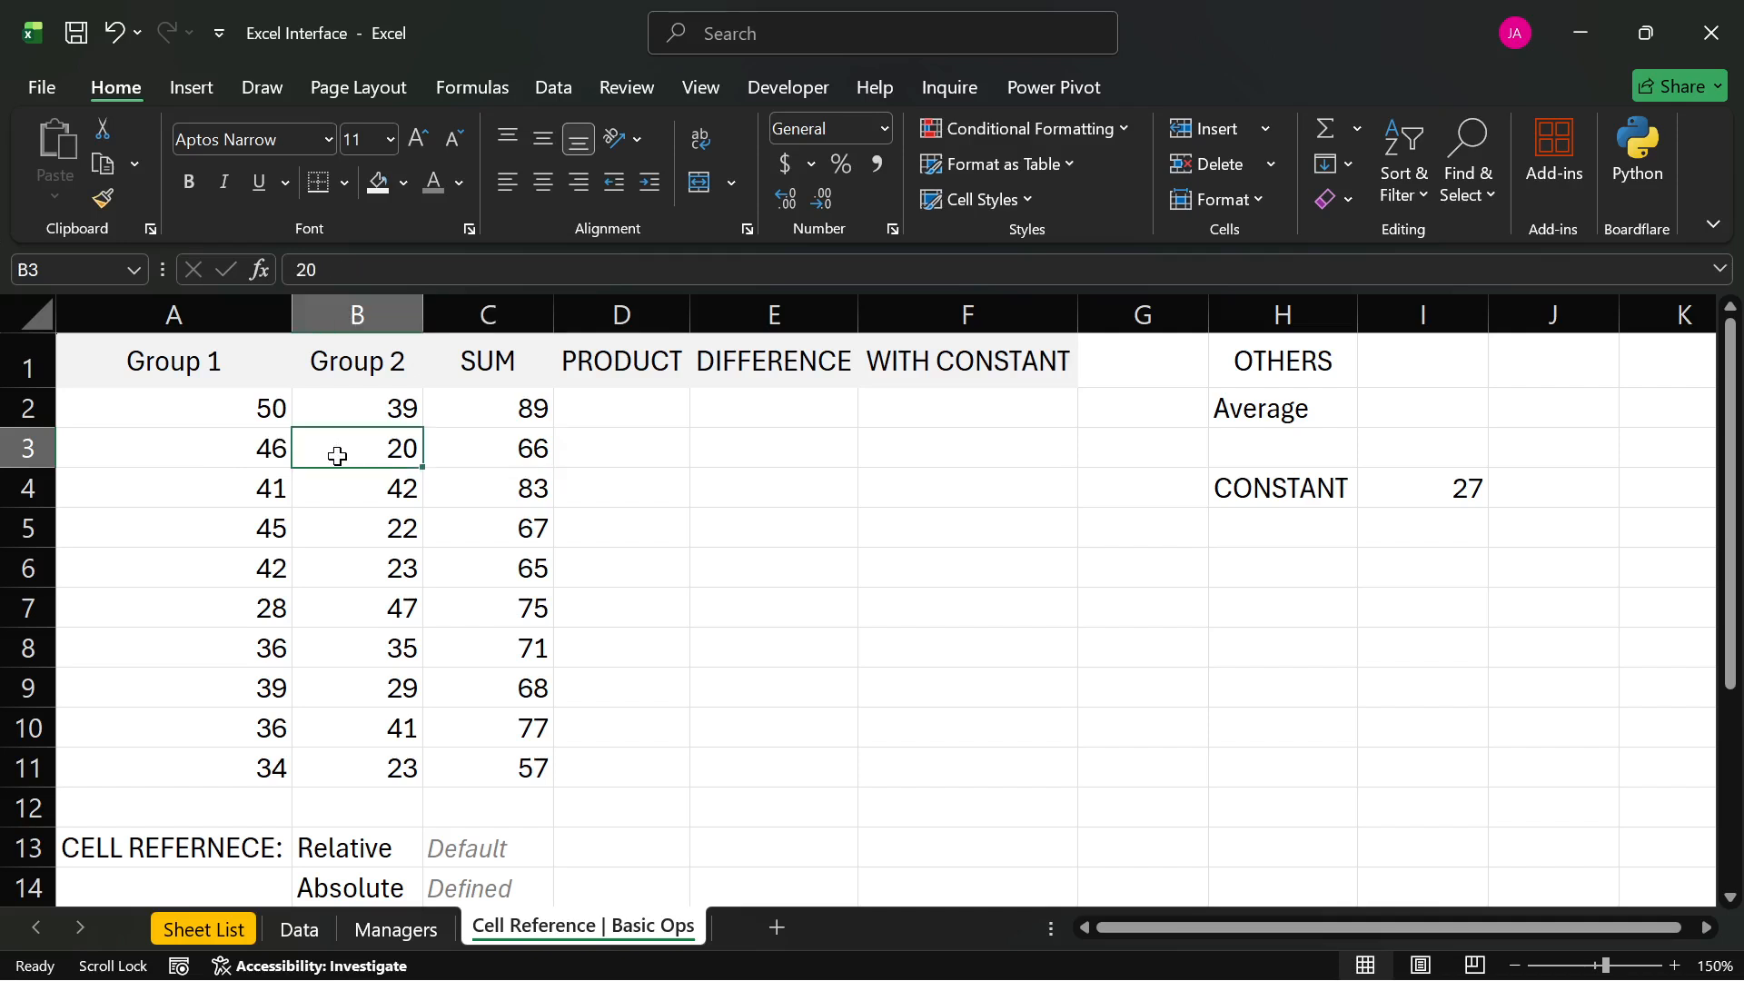
pyautogui.click(461, 487)
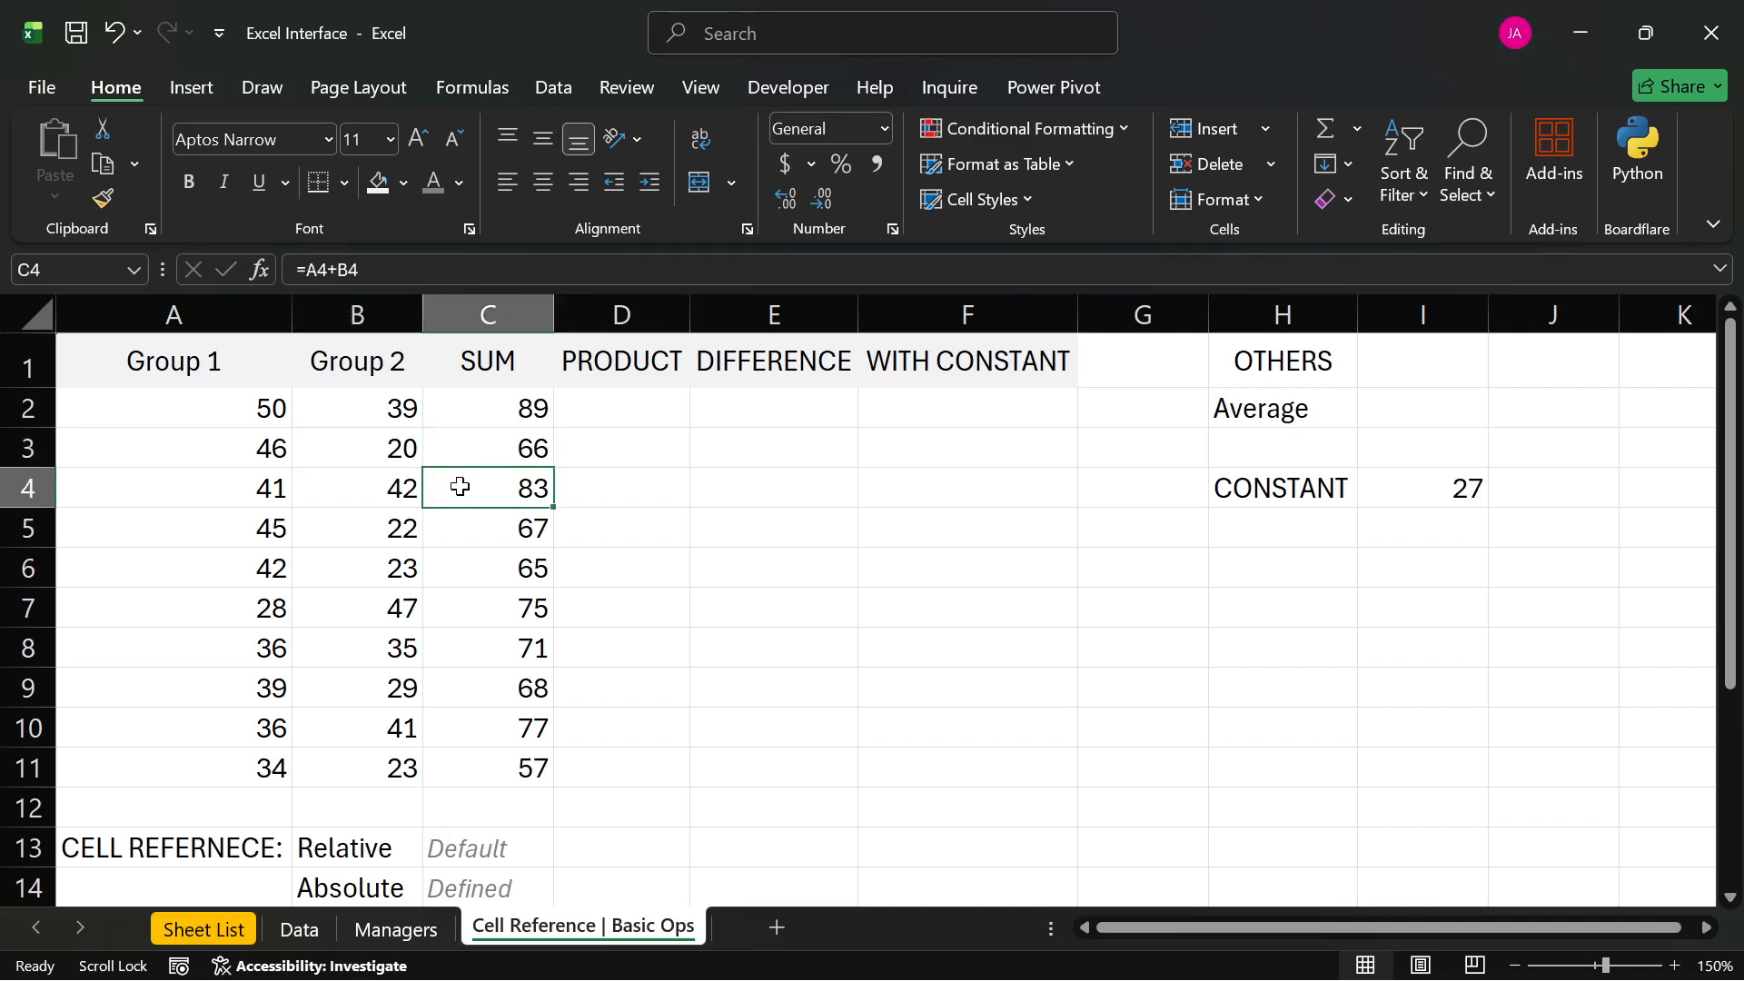
pyautogui.click(486, 318)
pyautogui.click(27, 487)
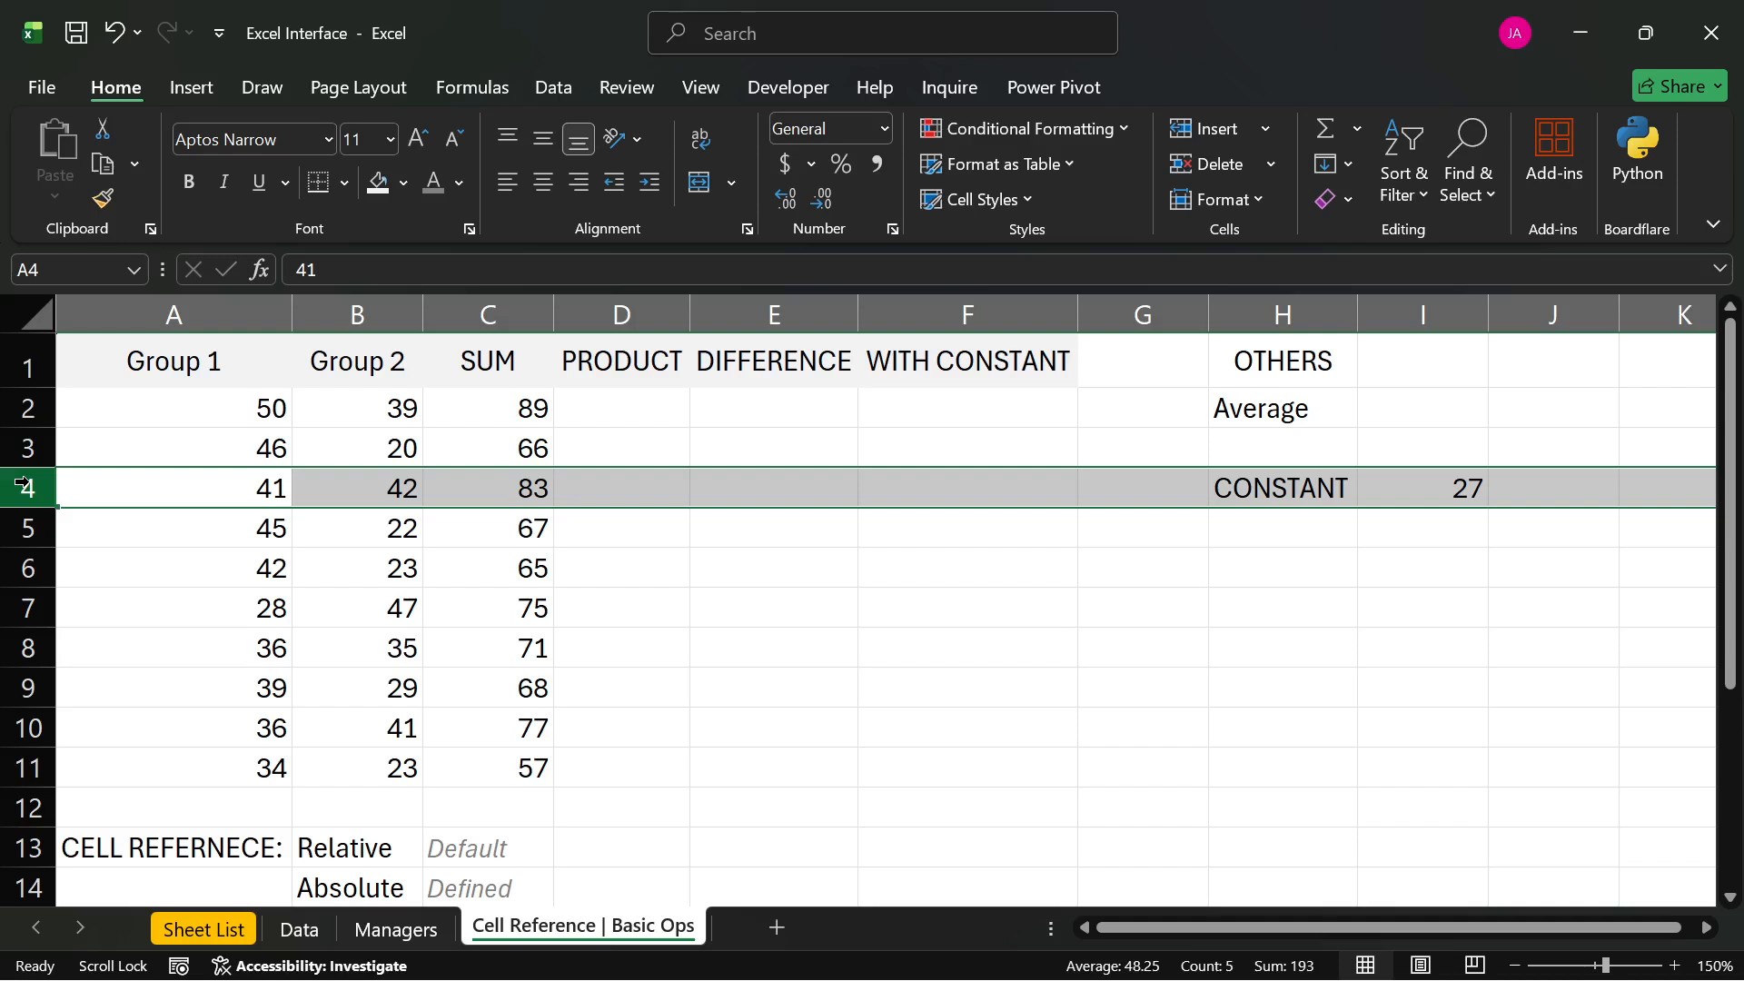
pyautogui.click(472, 489)
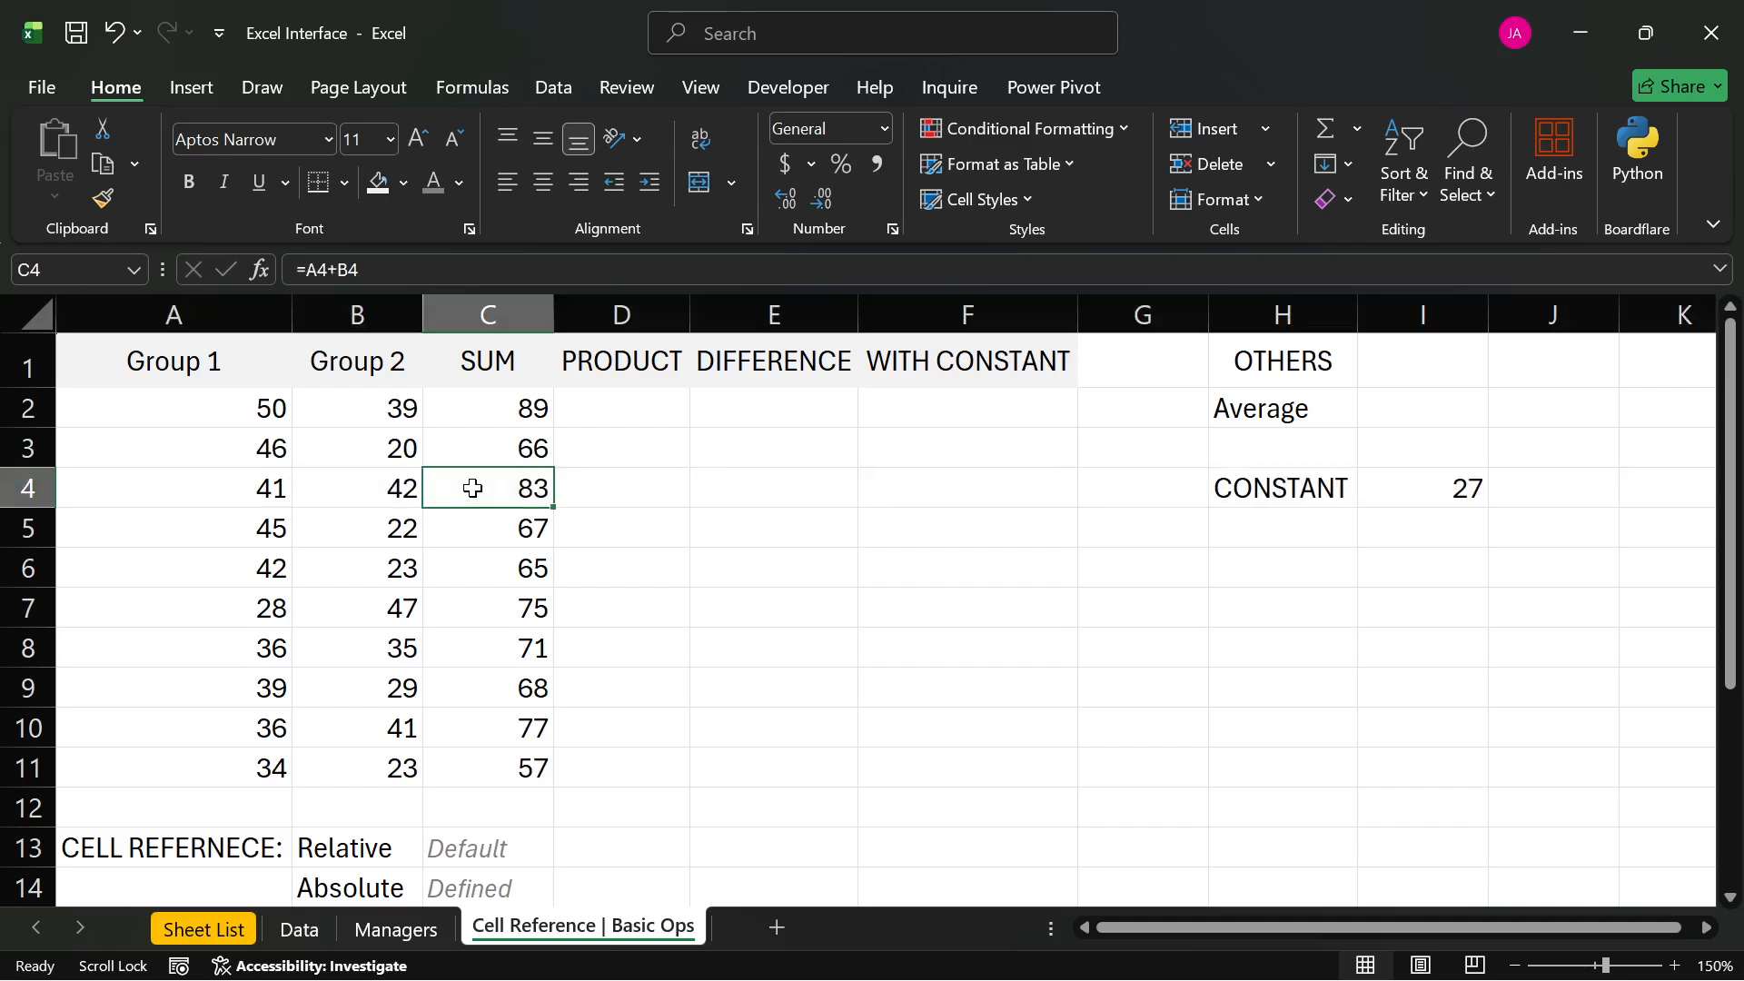
pyautogui.click(264, 488)
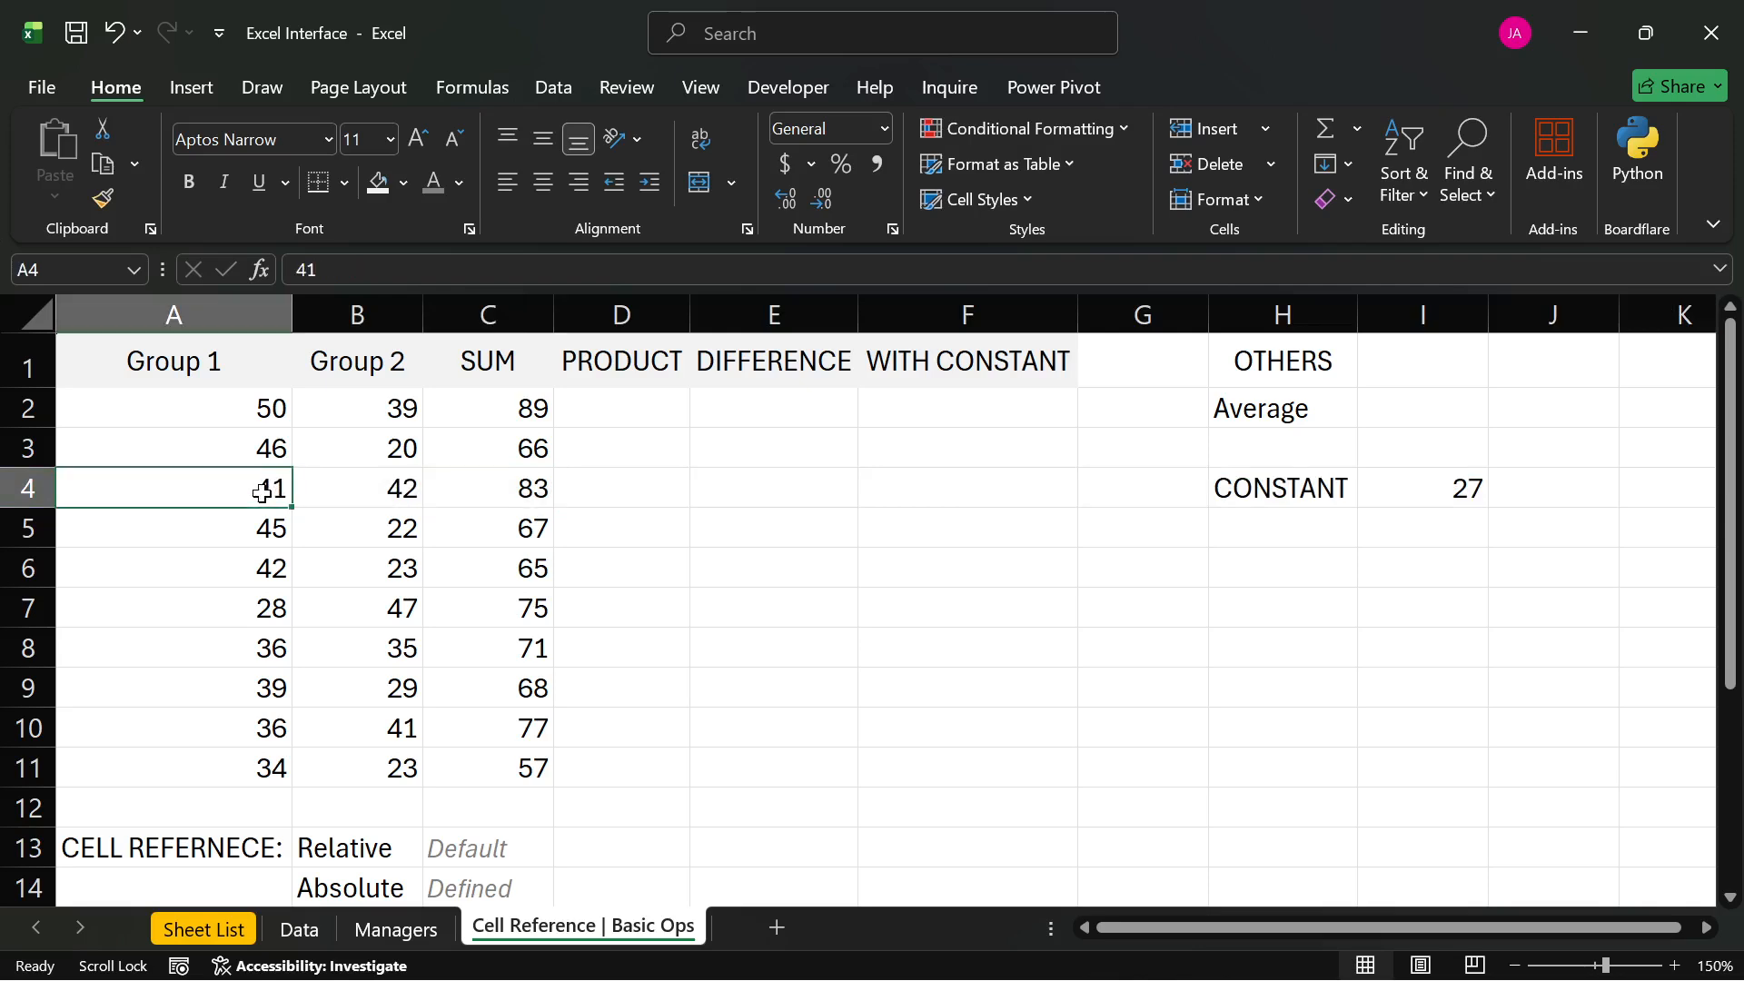
pyautogui.click(398, 489)
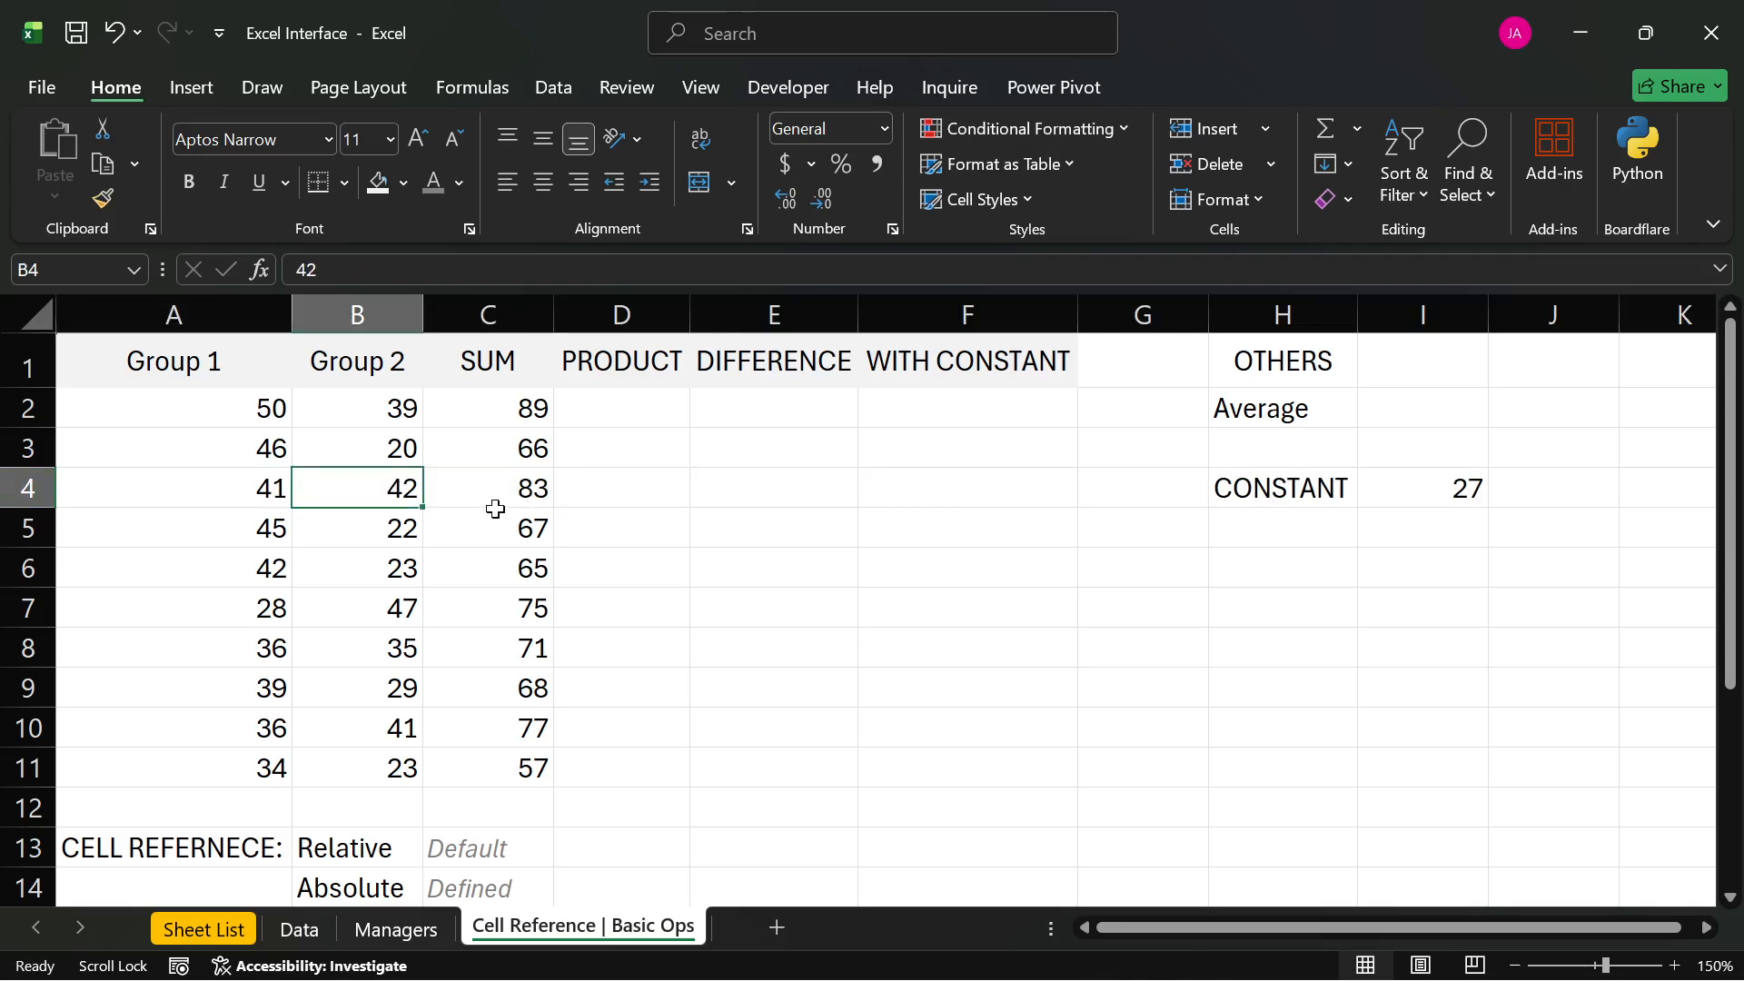
# - Inspect the sum formulas in C5, C6 and C7 to see how their relative references follow each row
pyautogui.click(516, 530)
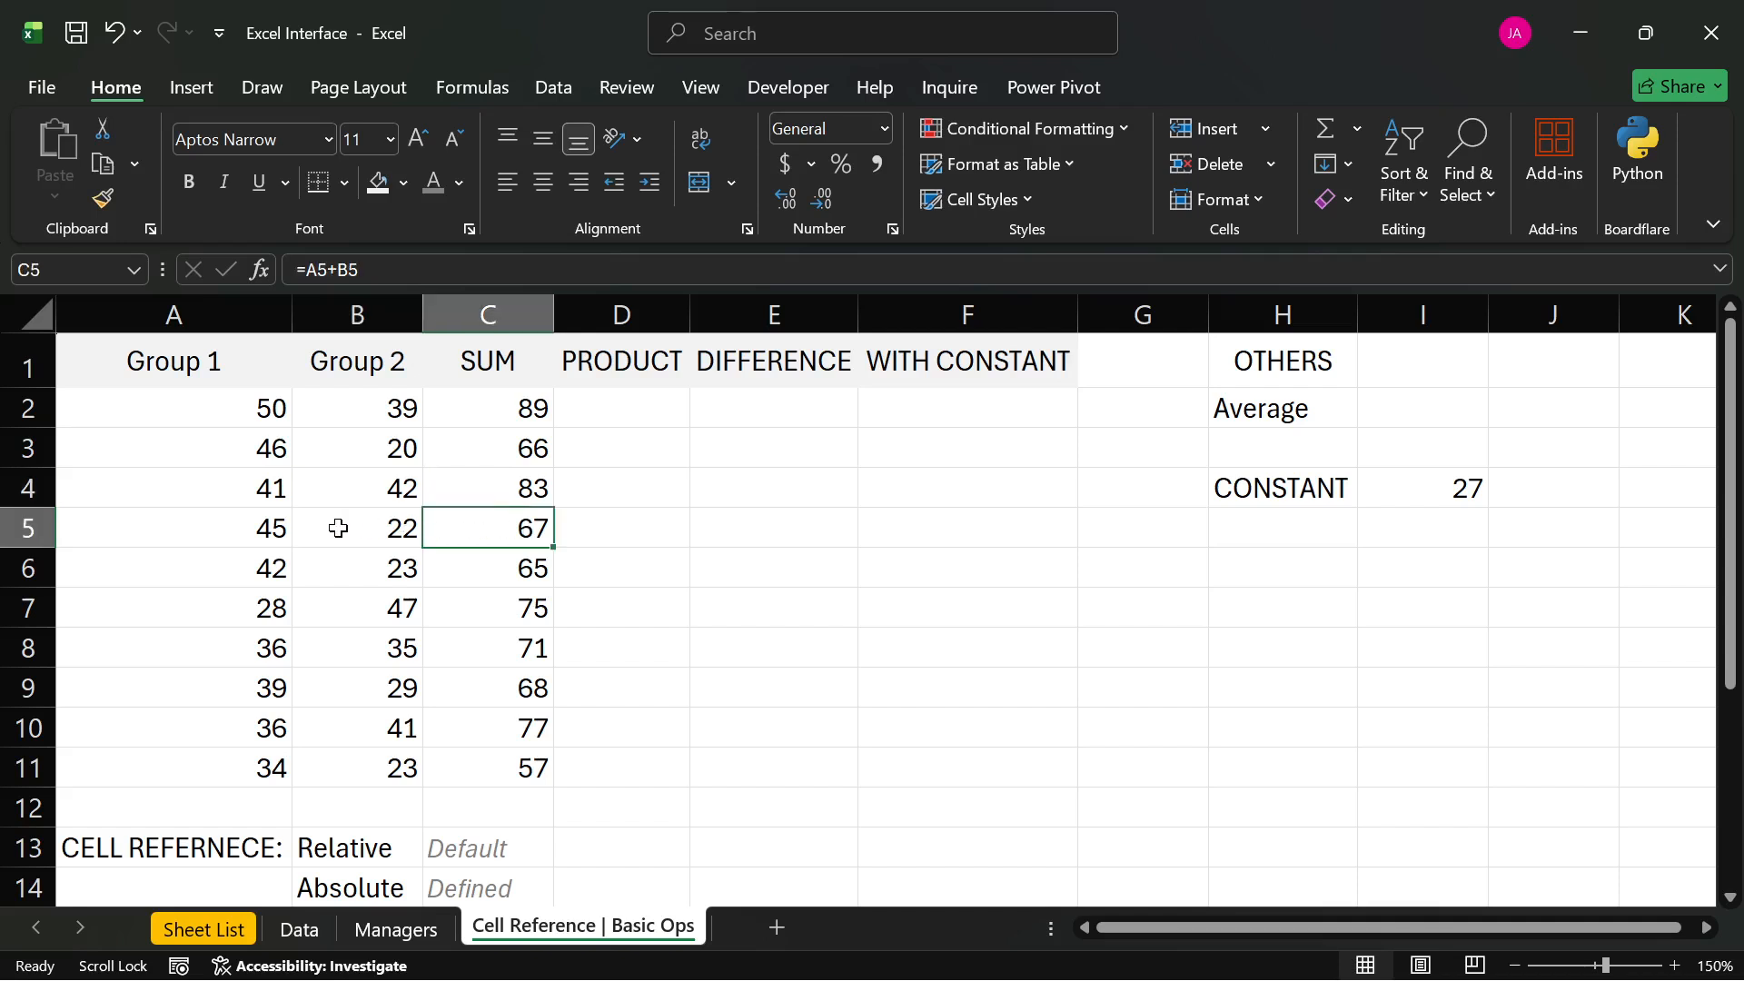
pyautogui.doubleClick(464, 516)
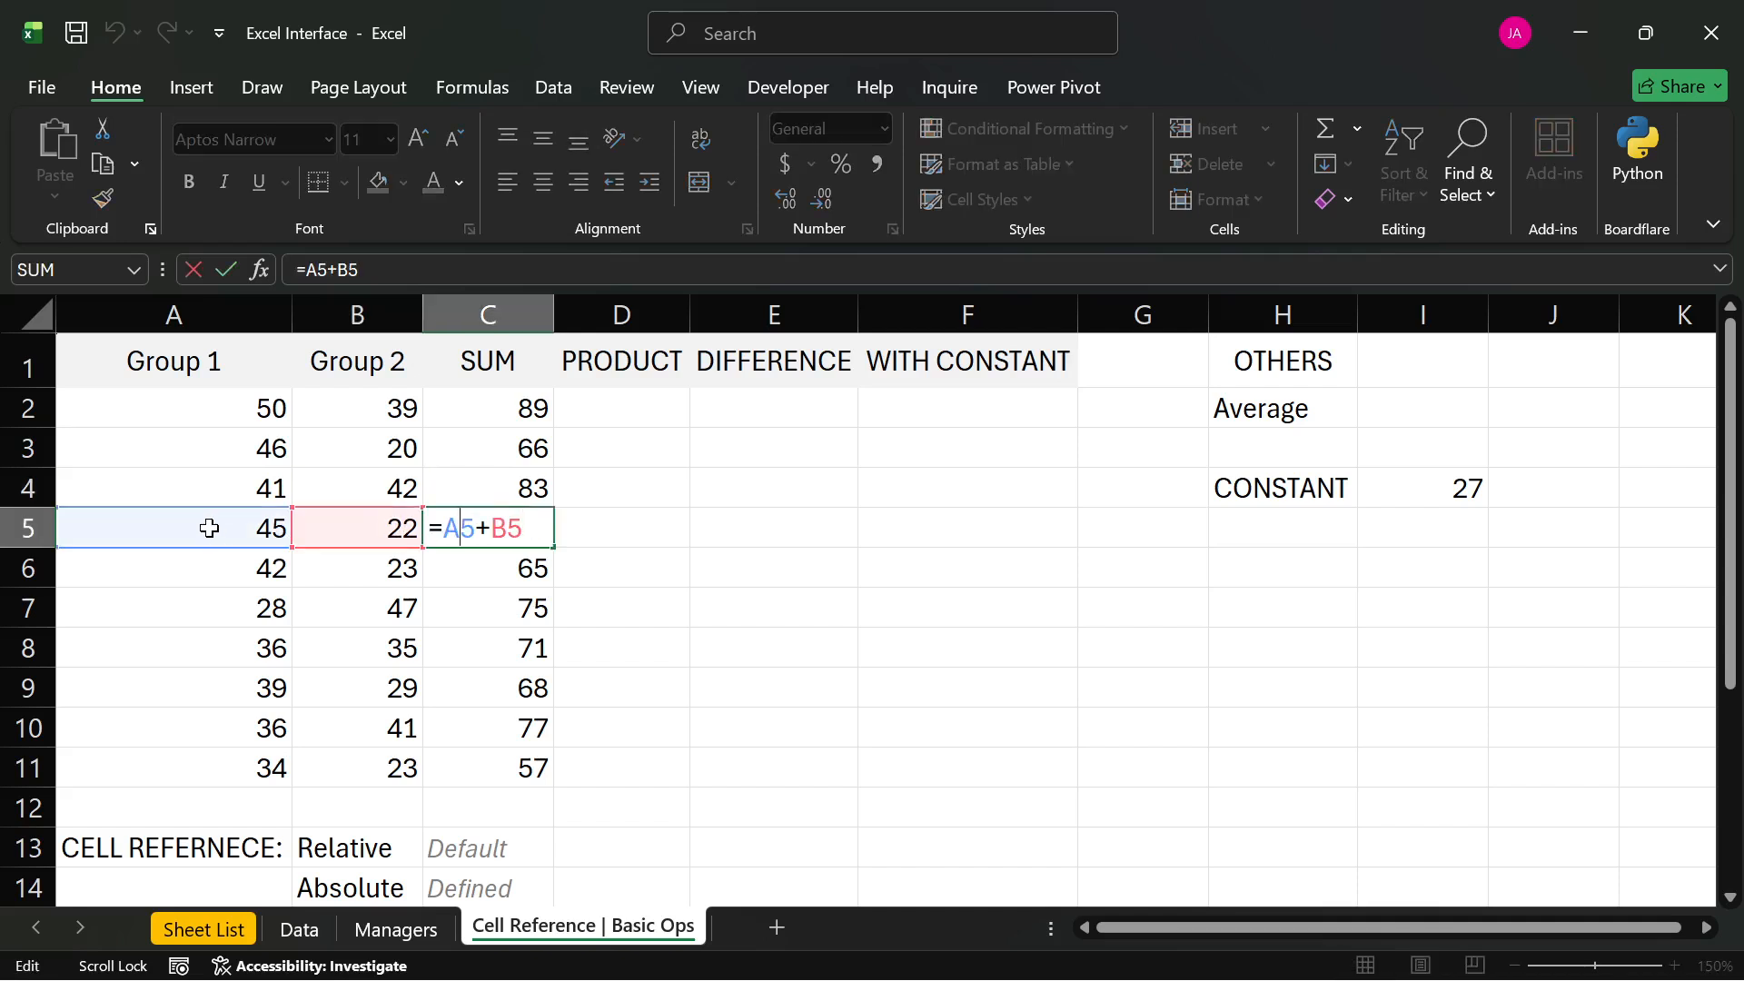
pyautogui.press('Return')
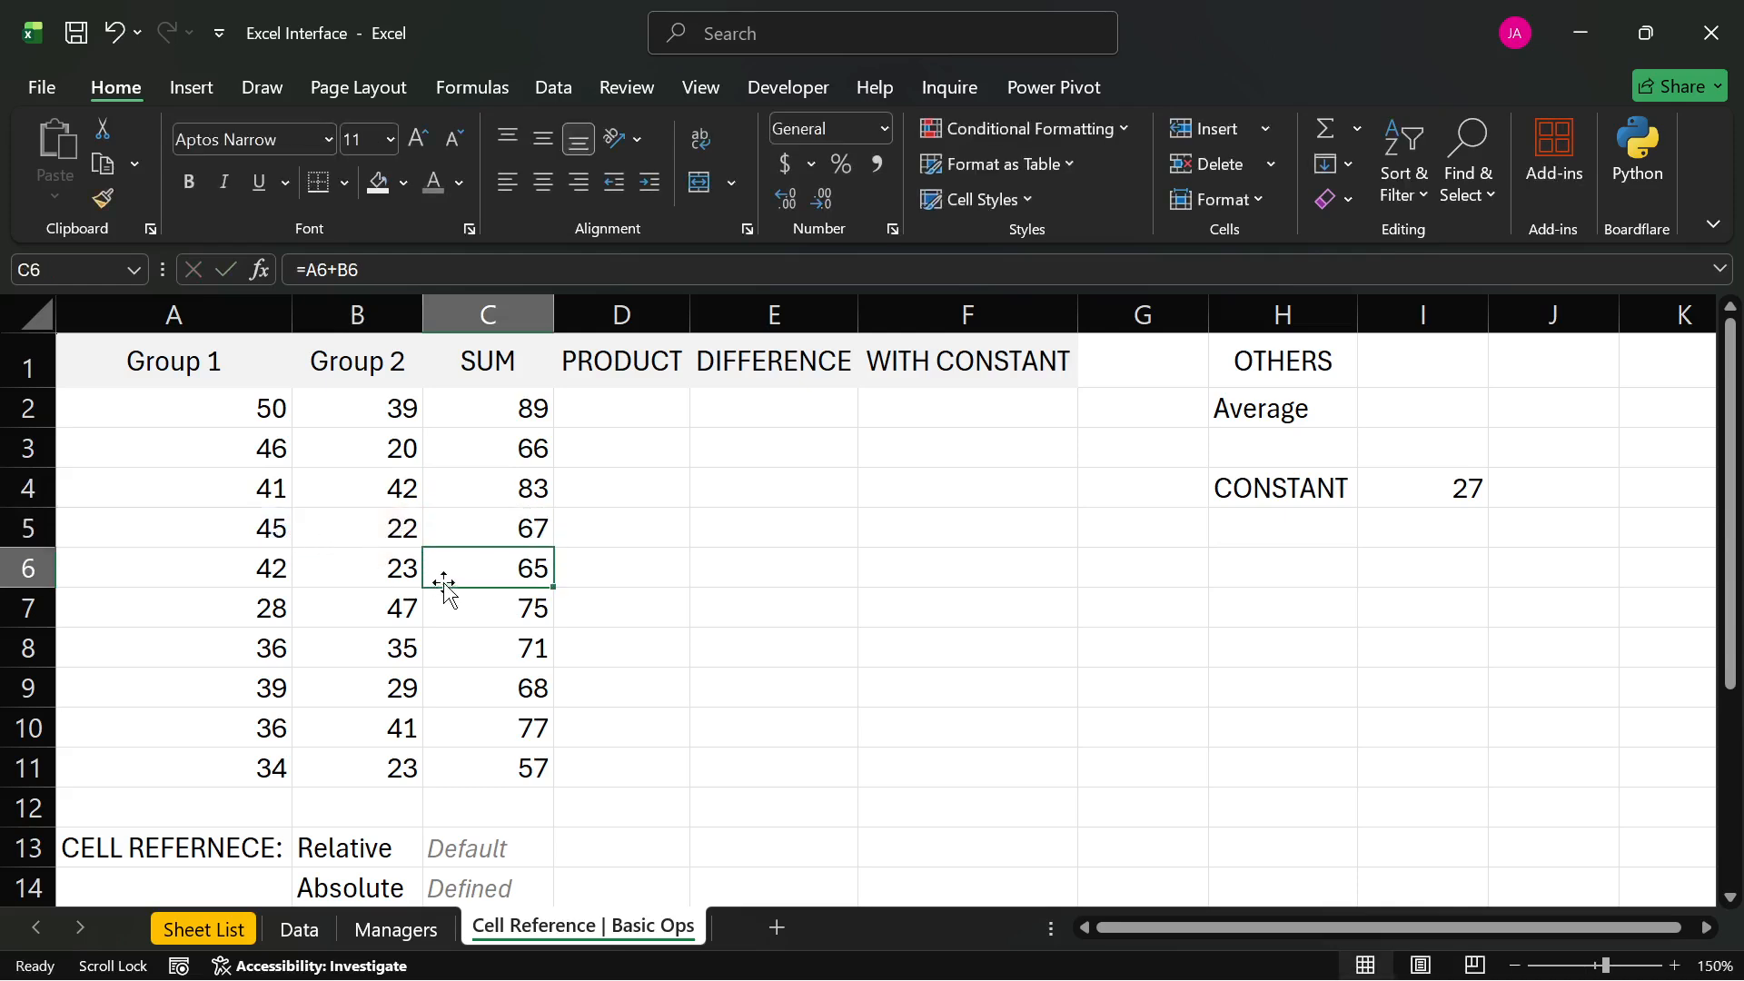
pyautogui.doubleClick(474, 569)
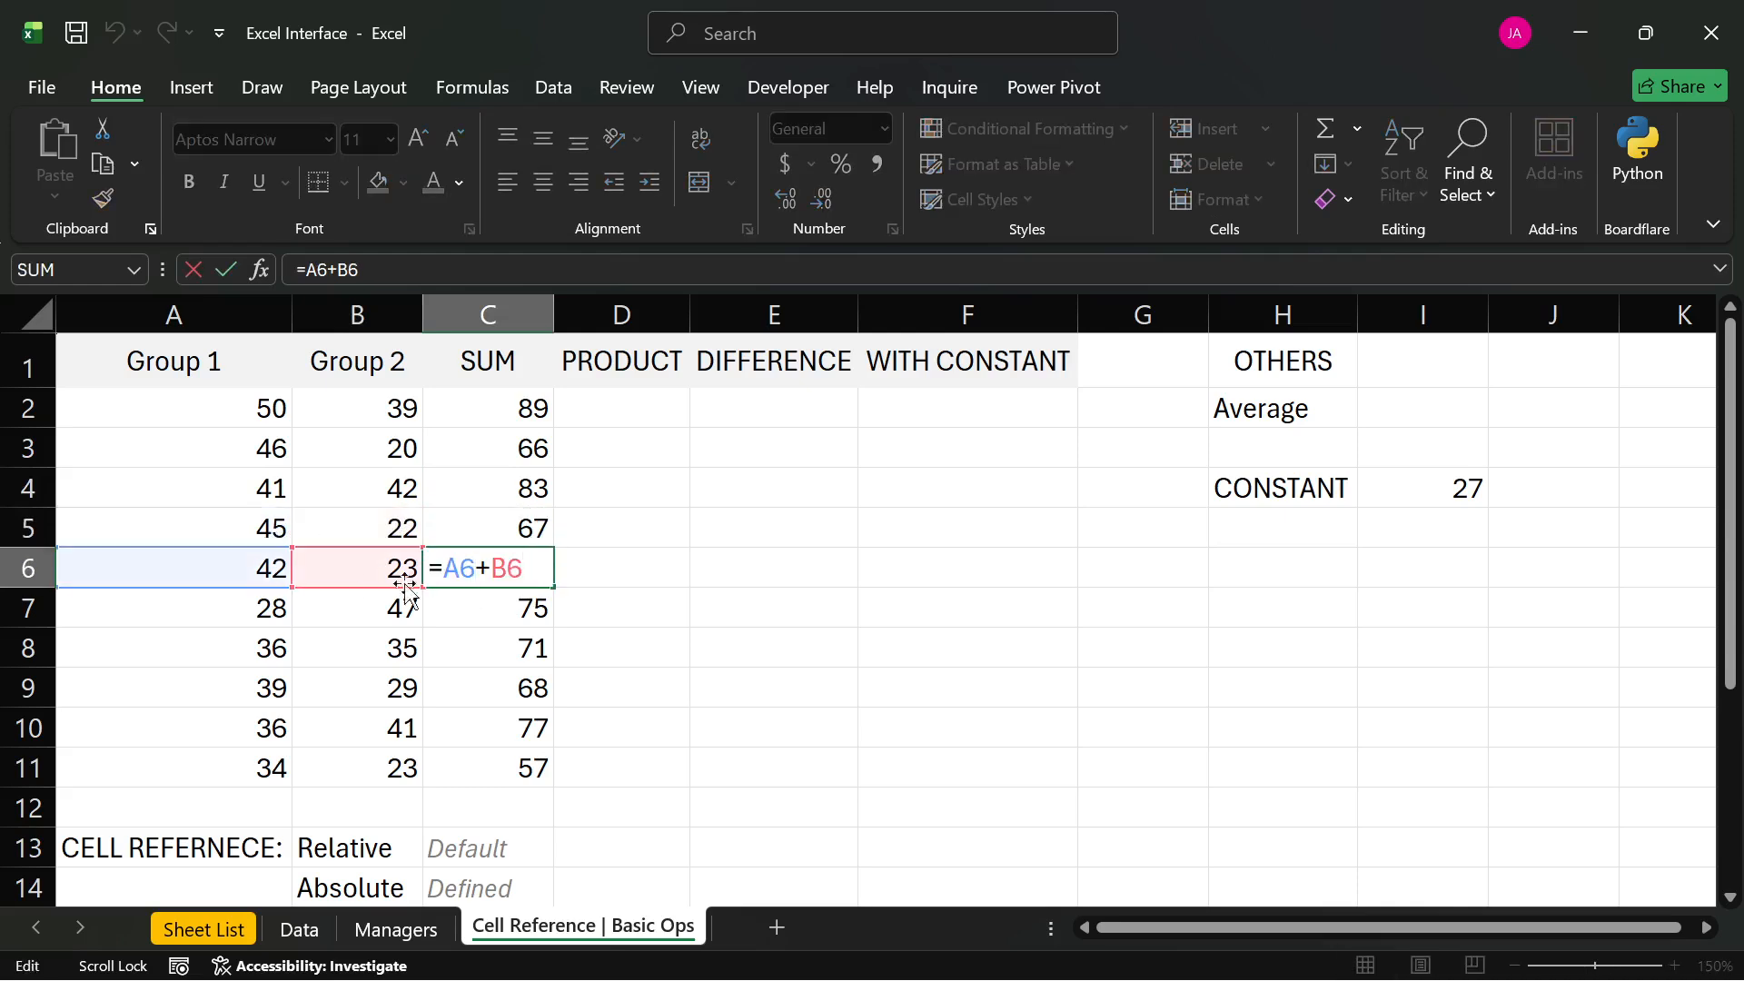
pyautogui.press('Return')
pyautogui.doubleClick(490, 609)
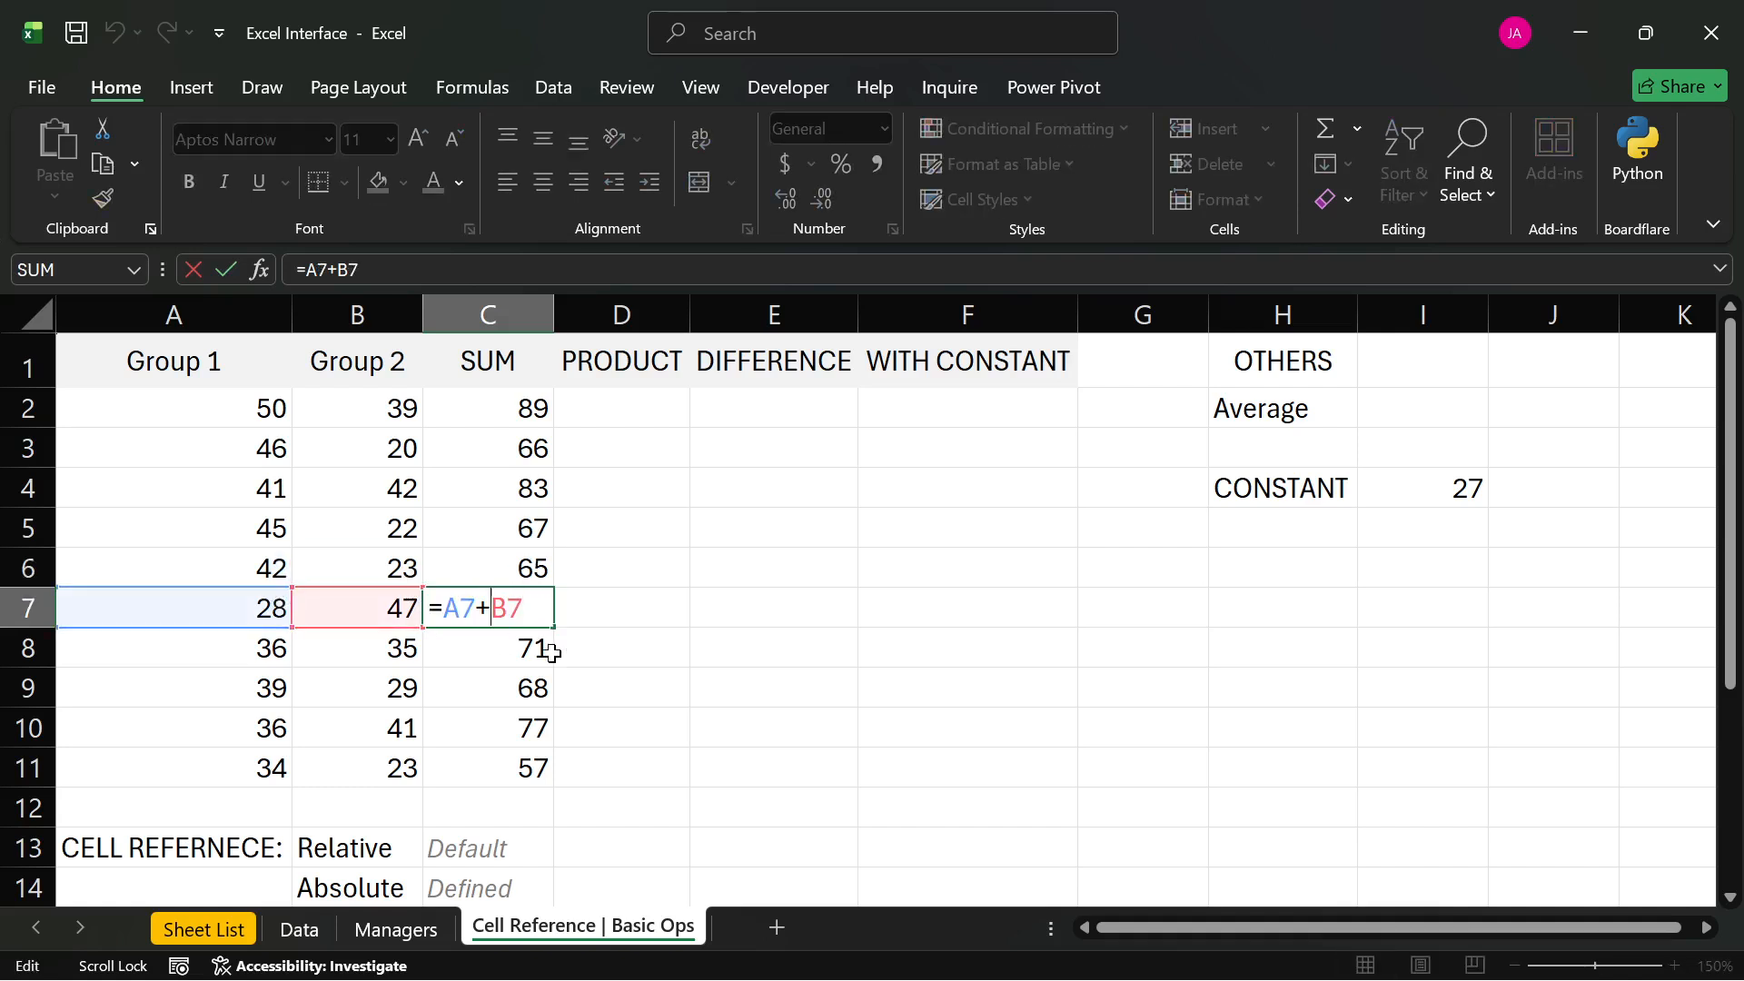
pyautogui.press('Return')
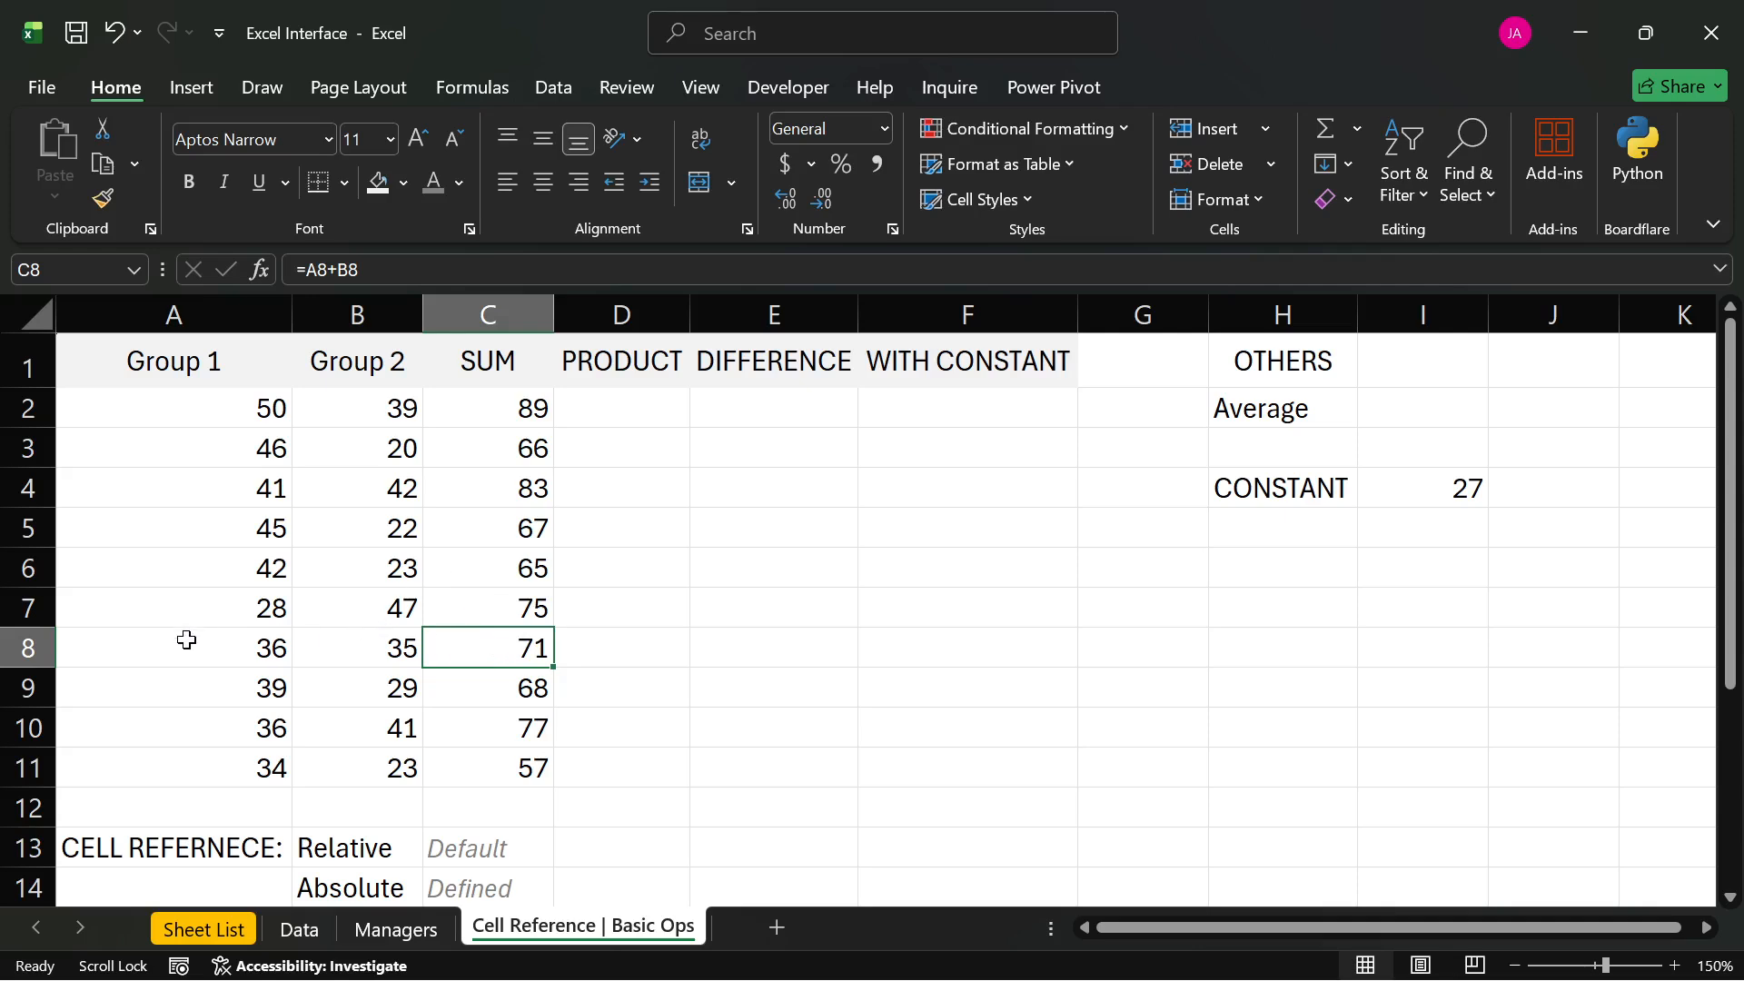
# - Autofill the sum formula from C8 one column across into D8
pyautogui.moveTo(186, 640); pyautogui.dragTo(383, 651)
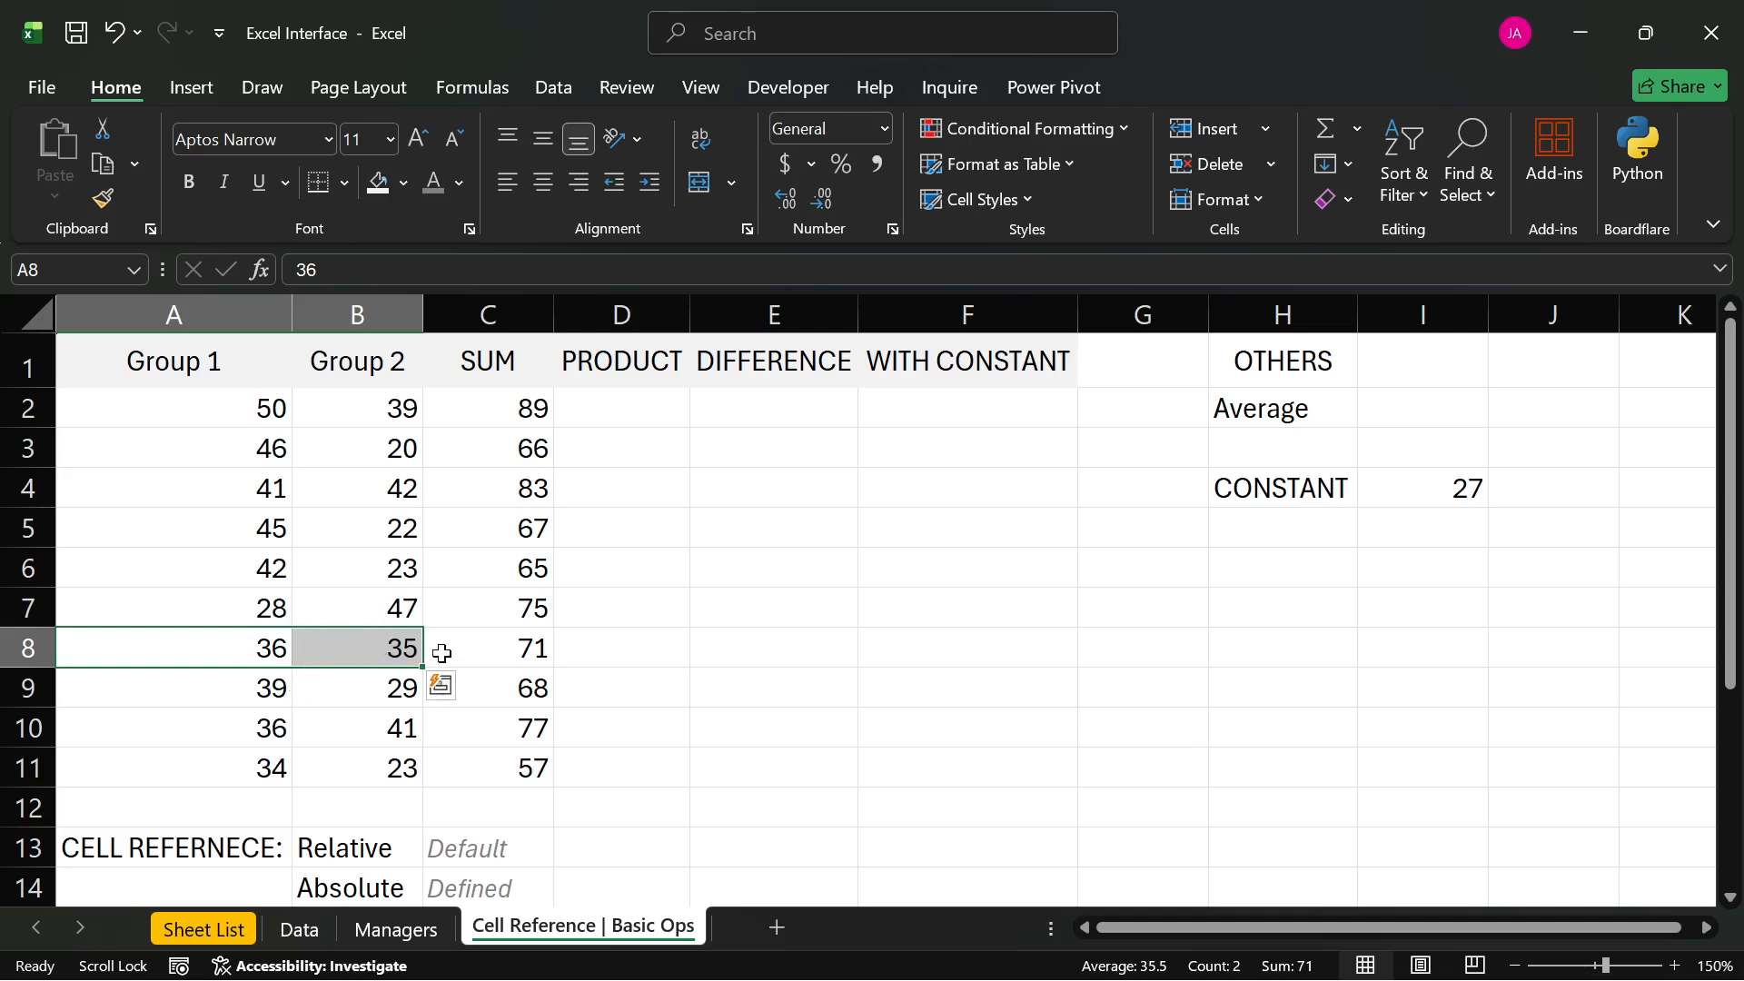
pyautogui.click(498, 647)
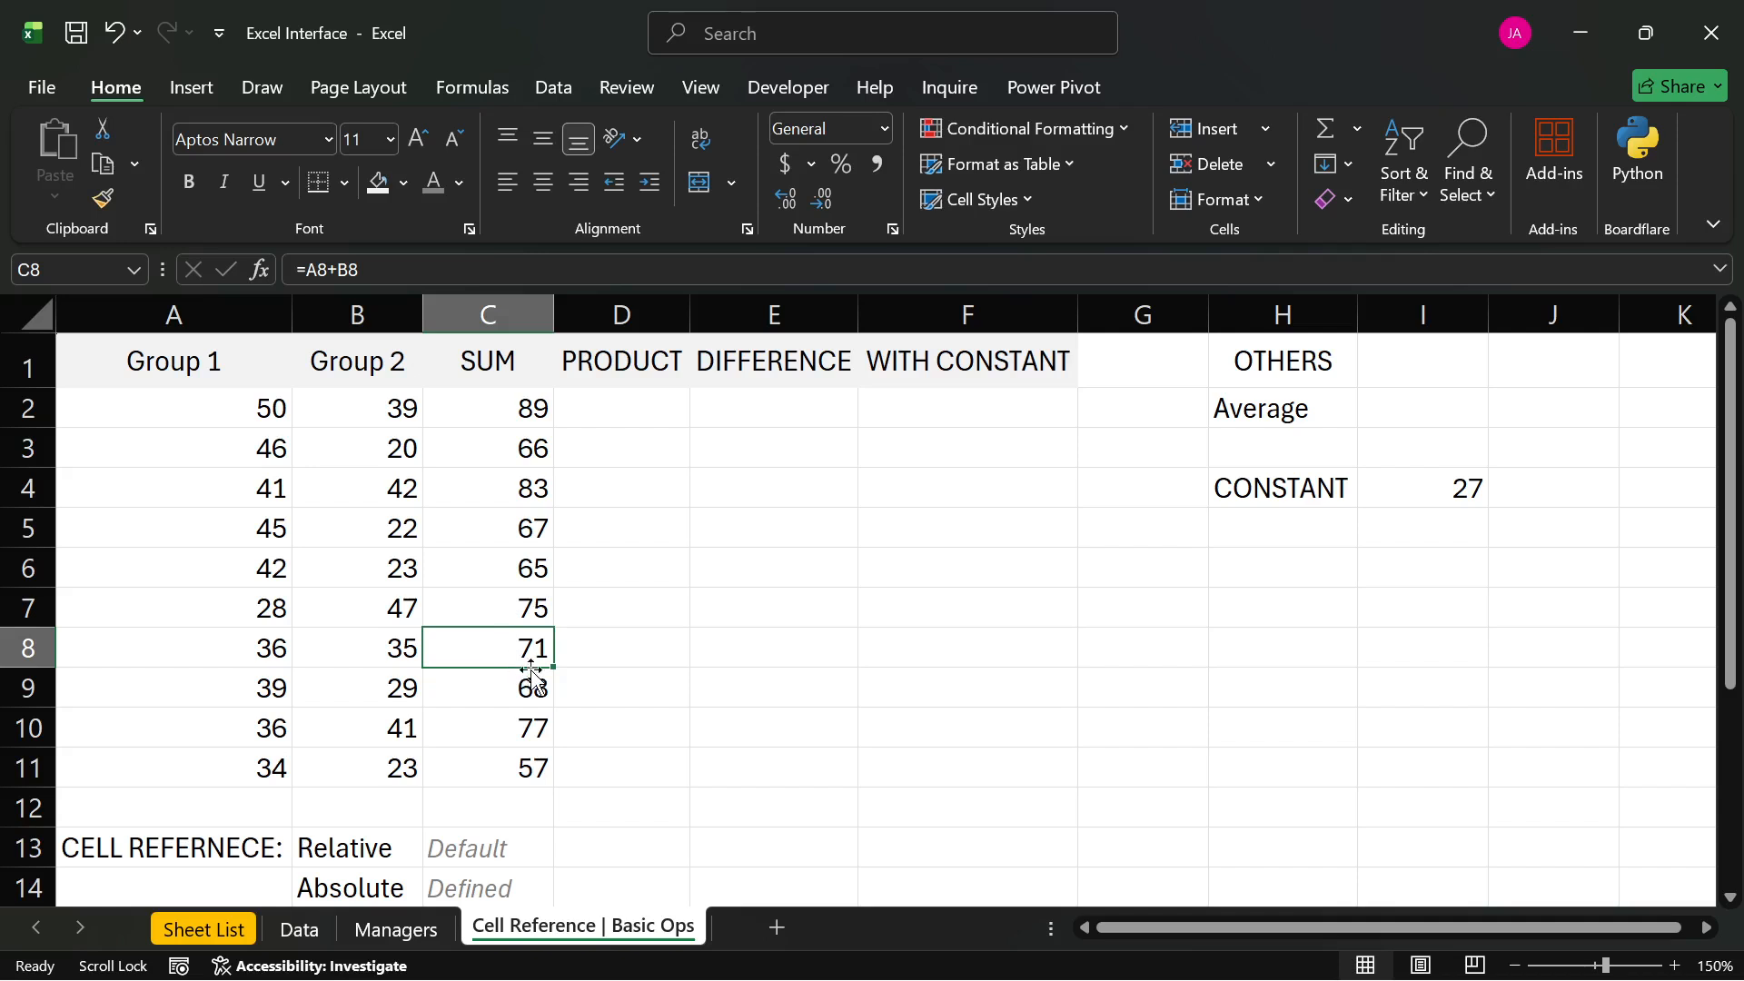
pyautogui.moveTo(555, 667); pyautogui.dragTo(659, 667)
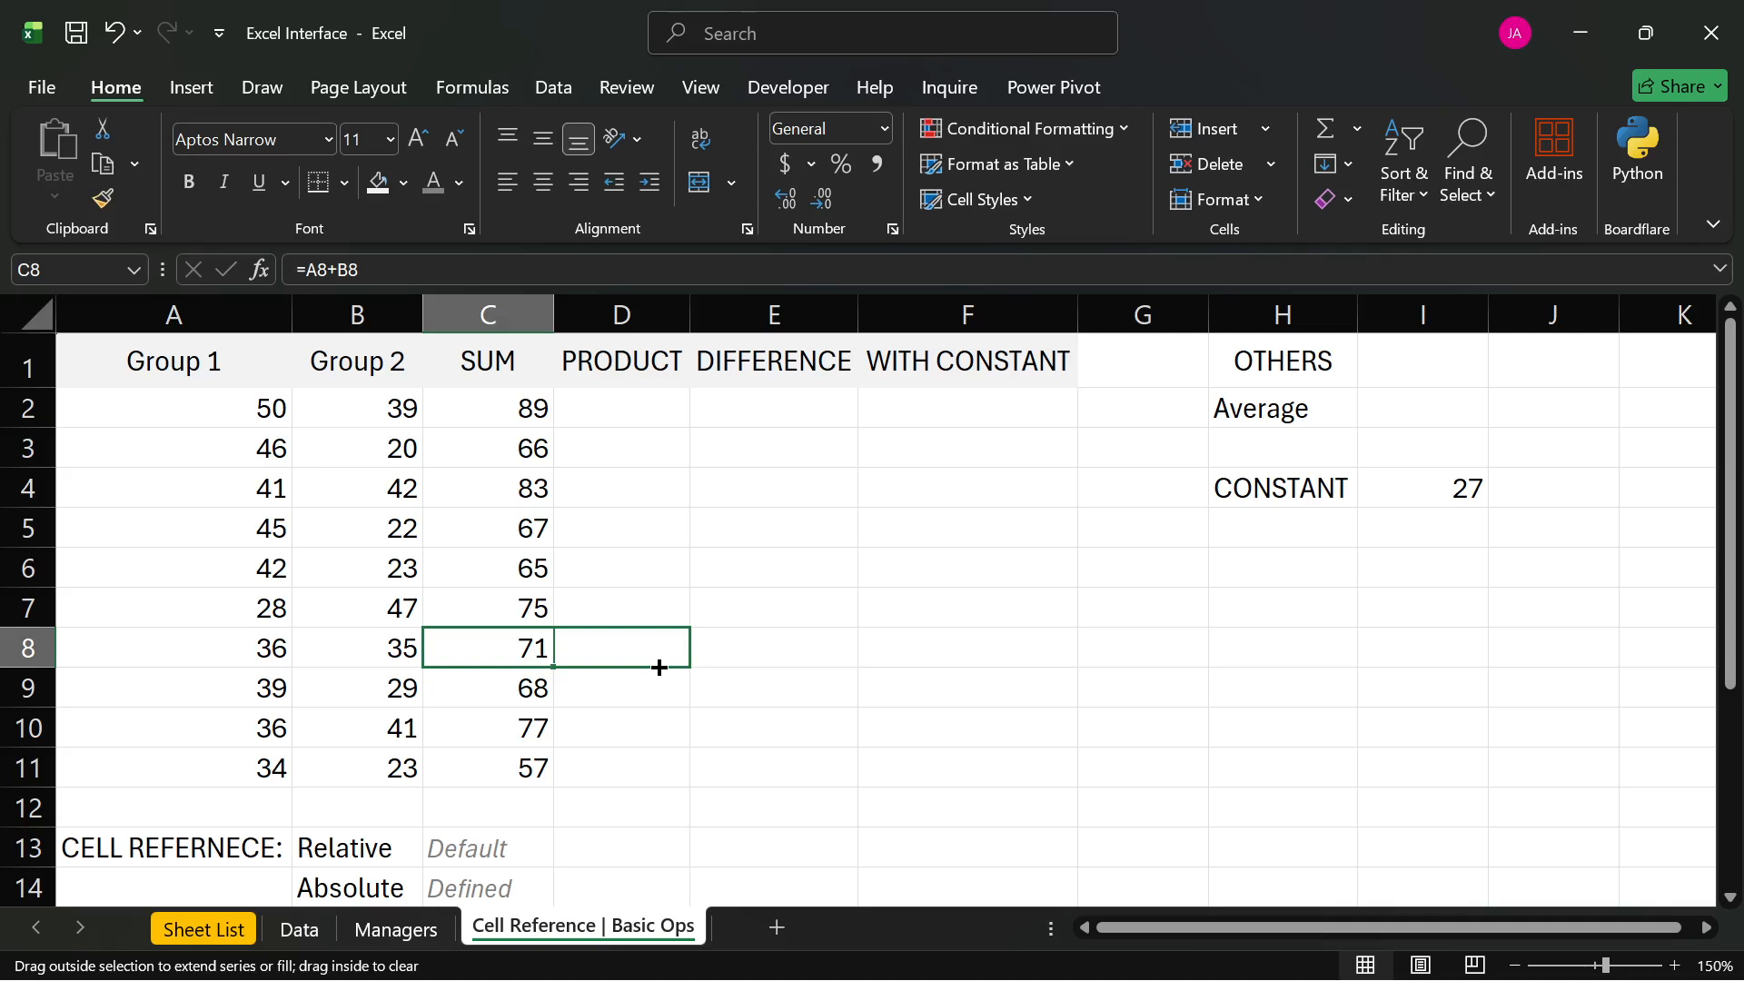
pyautogui.moveTo(659, 668); pyautogui.dragTo(661, 670)
pyautogui.click(645, 683)
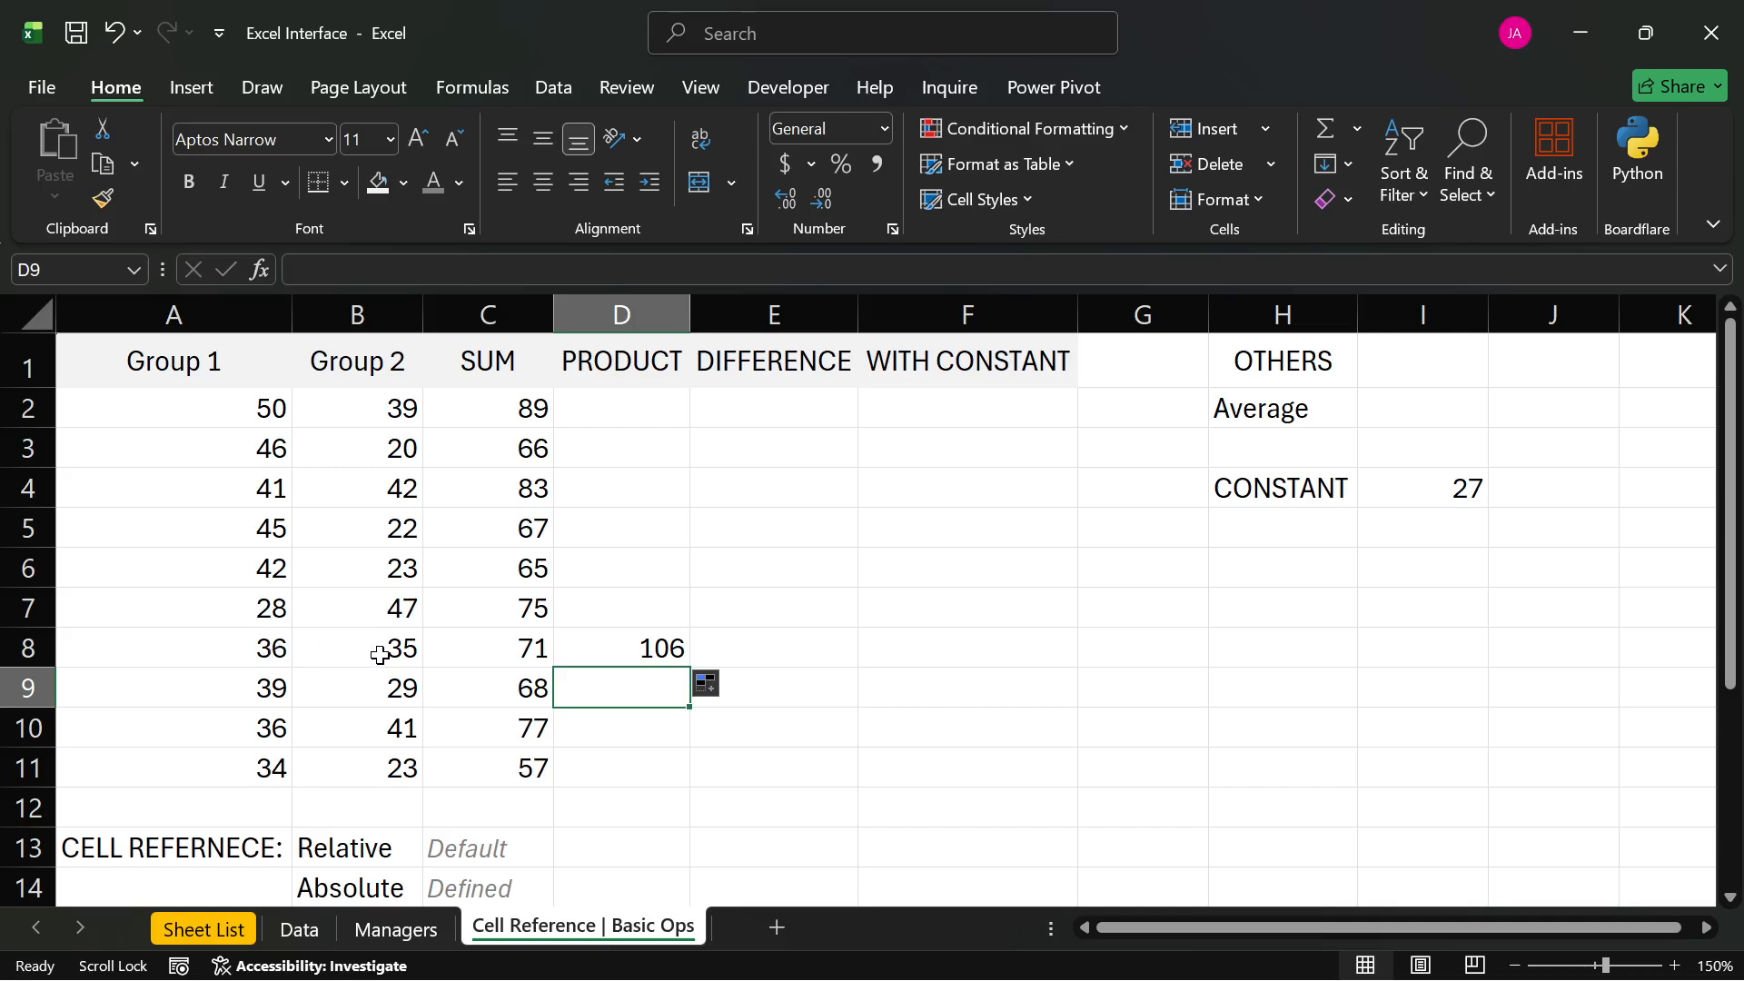
# - Compare the formula in C8 with the filled one in D8 to see how the relative references shift across columns
pyautogui.doubleClick(452, 652)
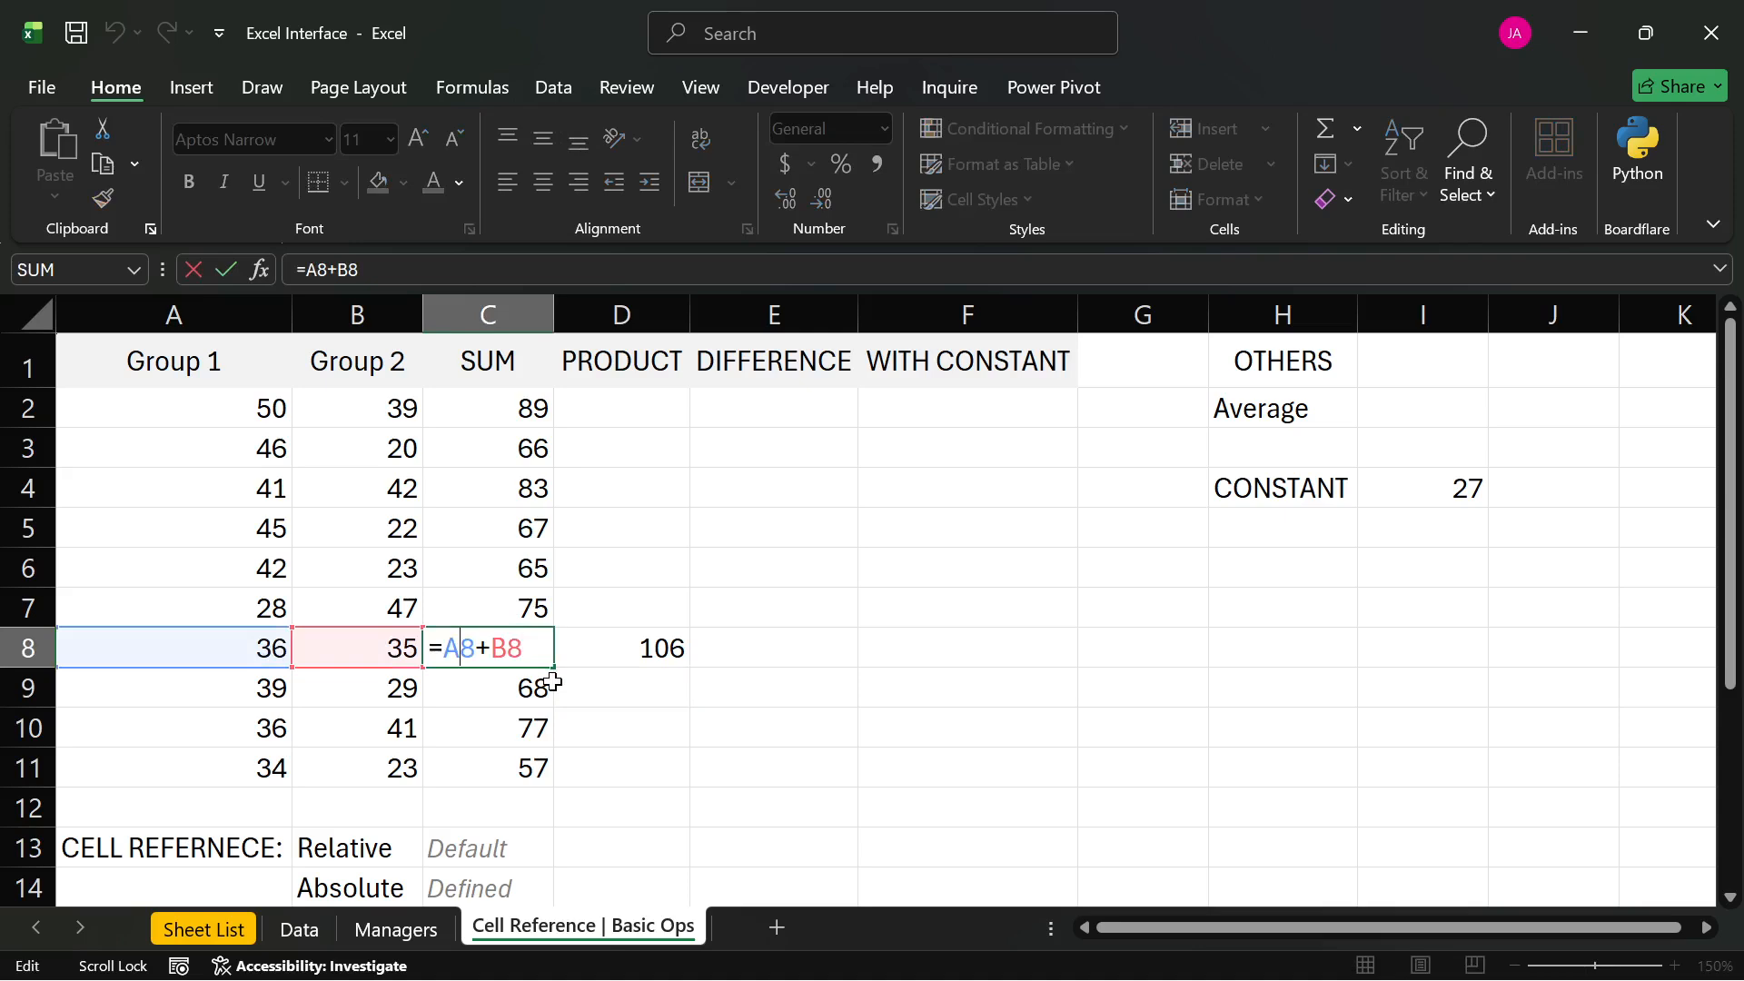
pyautogui.press('Return')
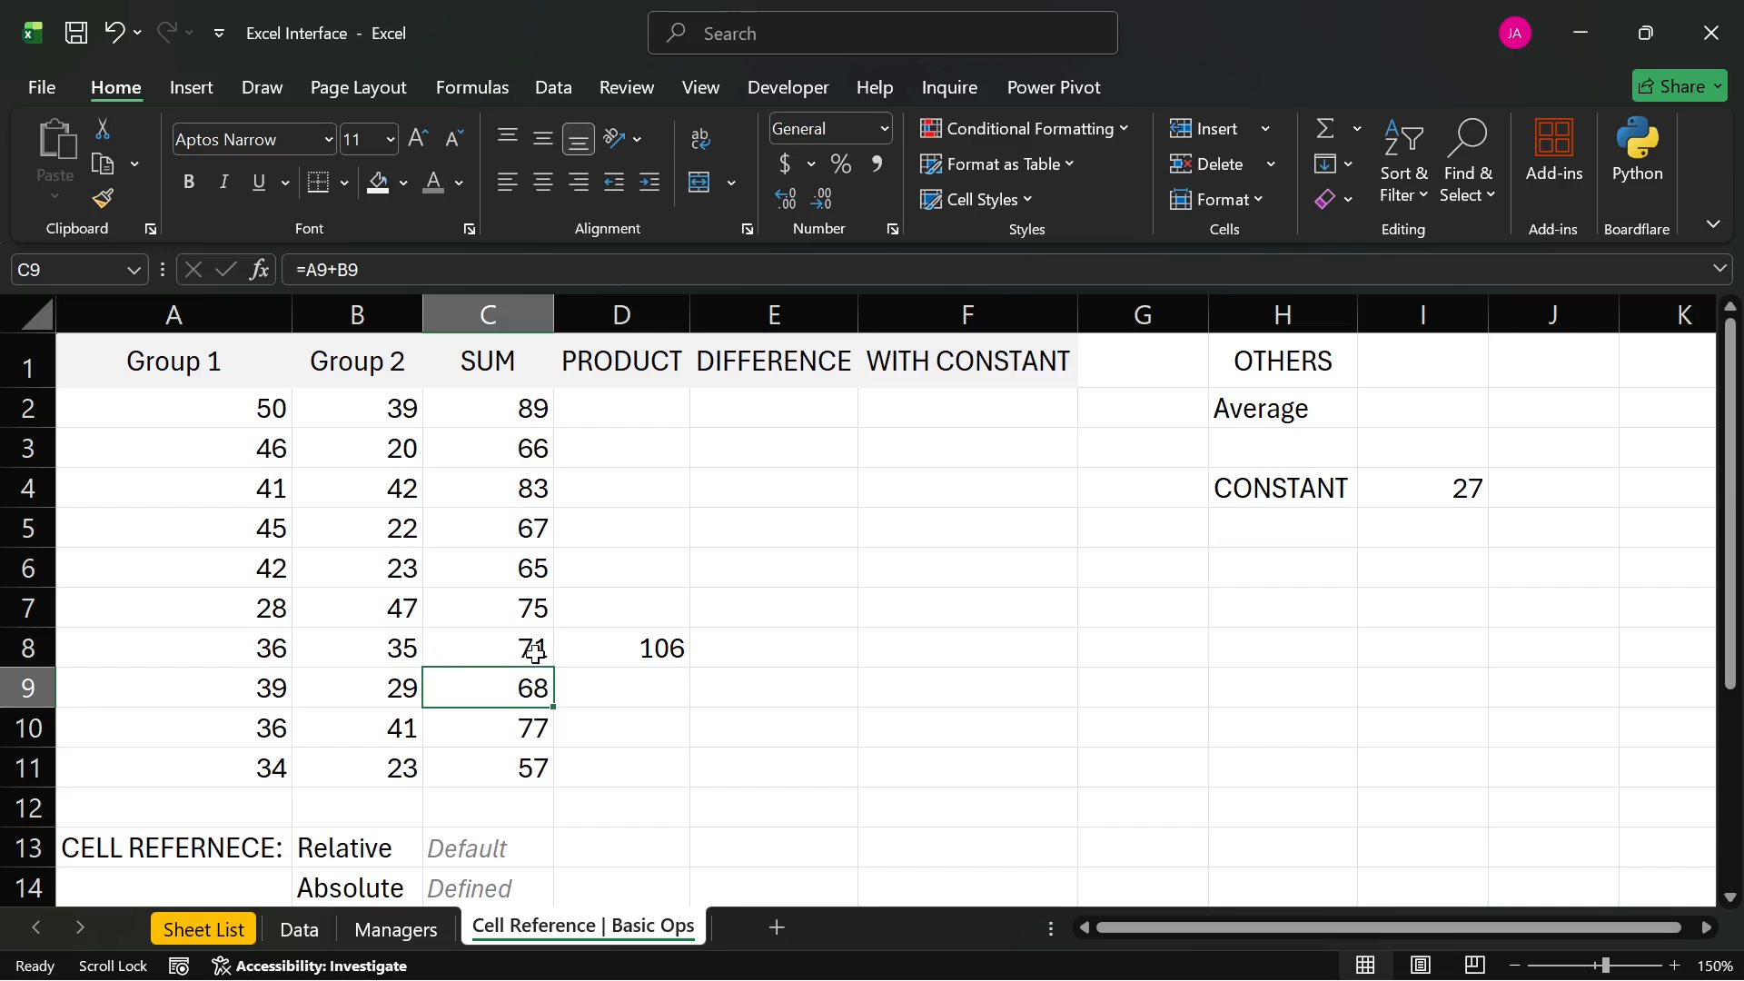
pyautogui.click(381, 648)
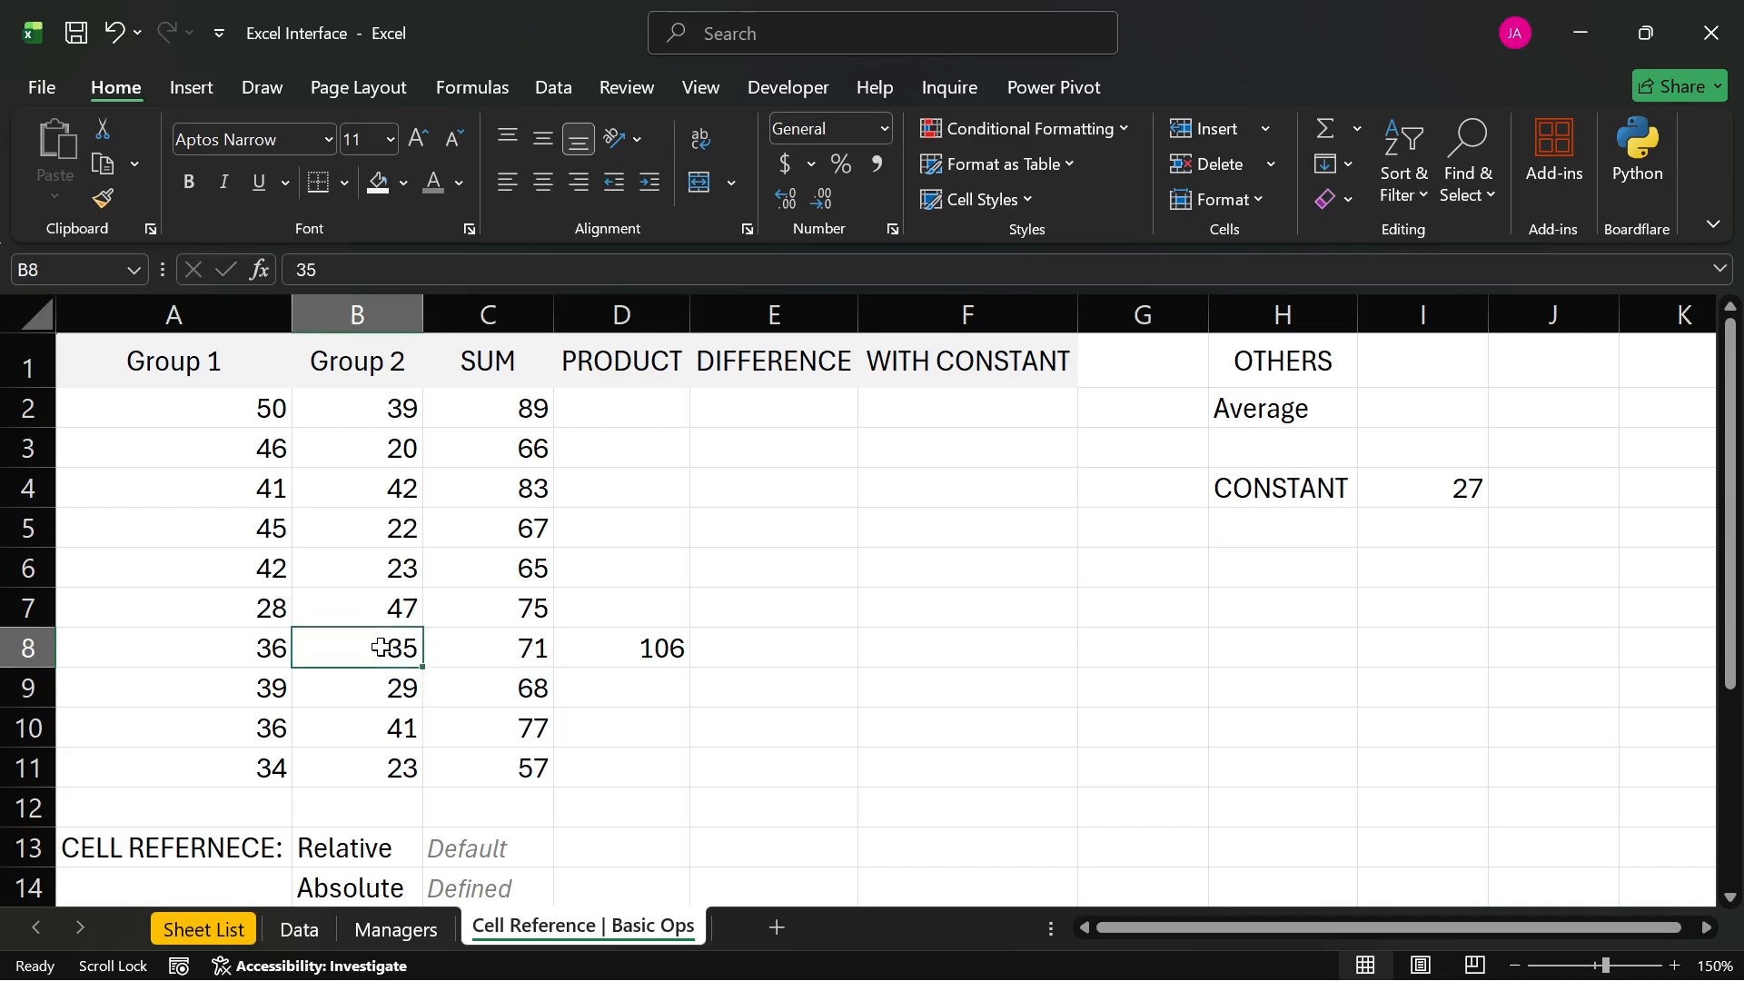
pyautogui.click(504, 649)
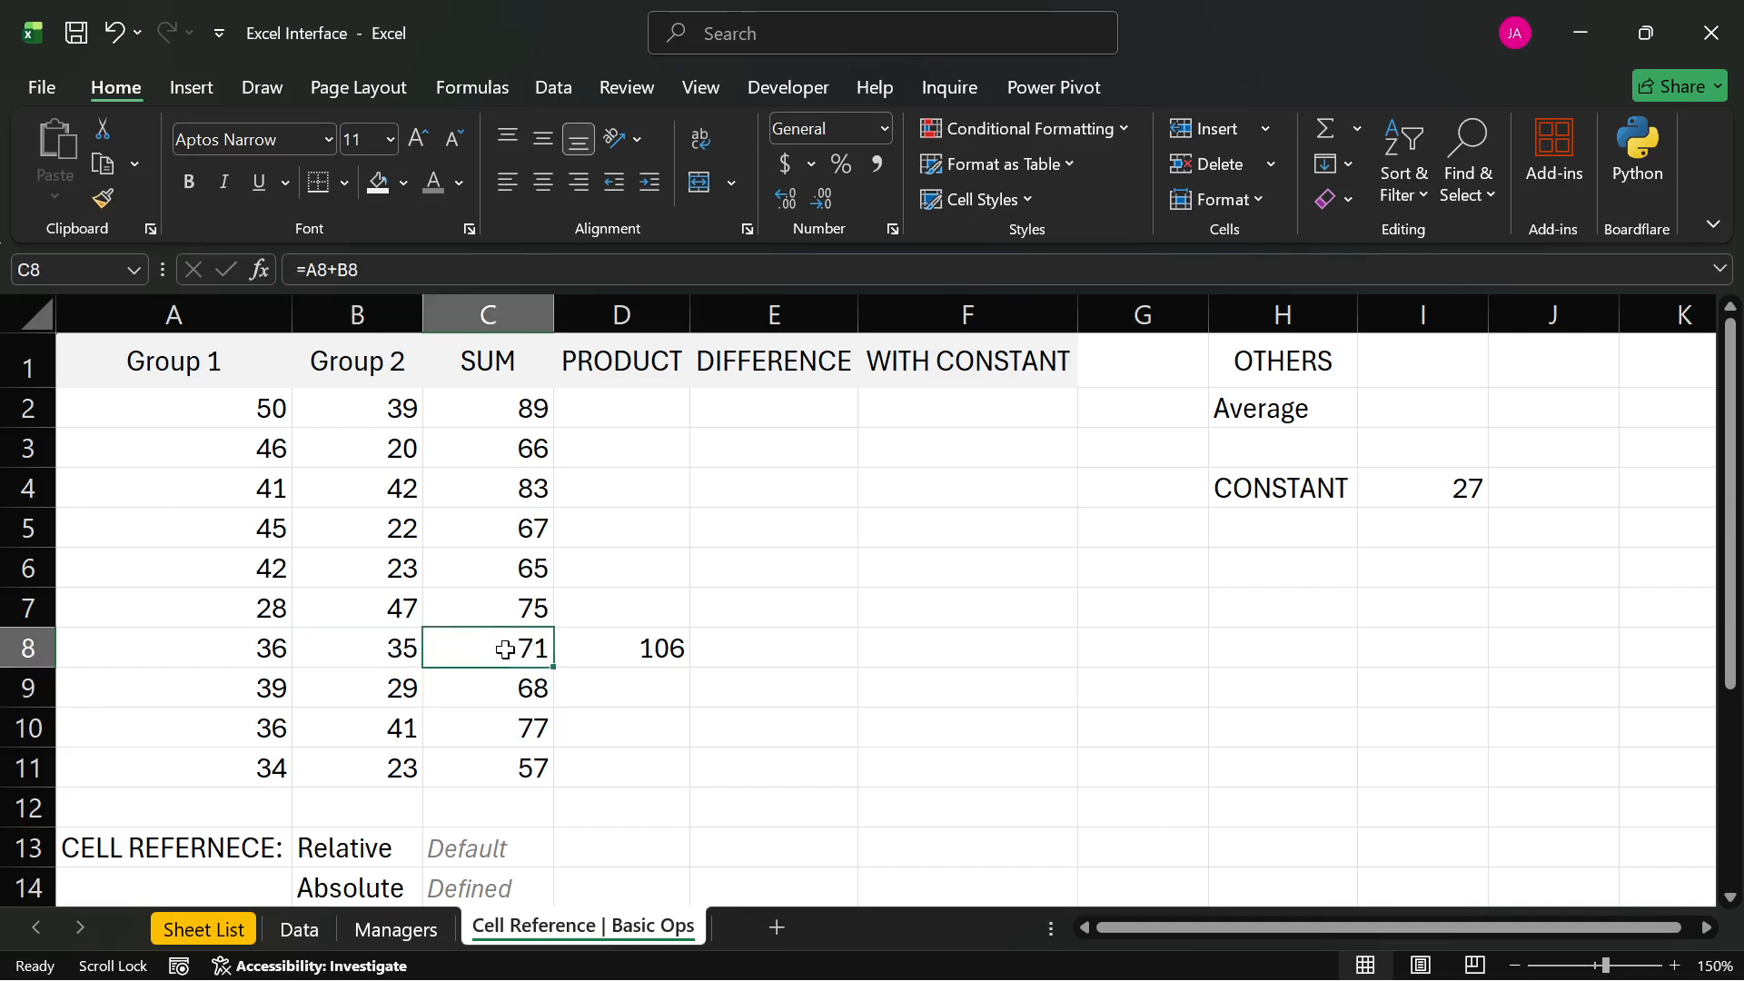
pyautogui.click(596, 652)
pyautogui.doubleClick(607, 643)
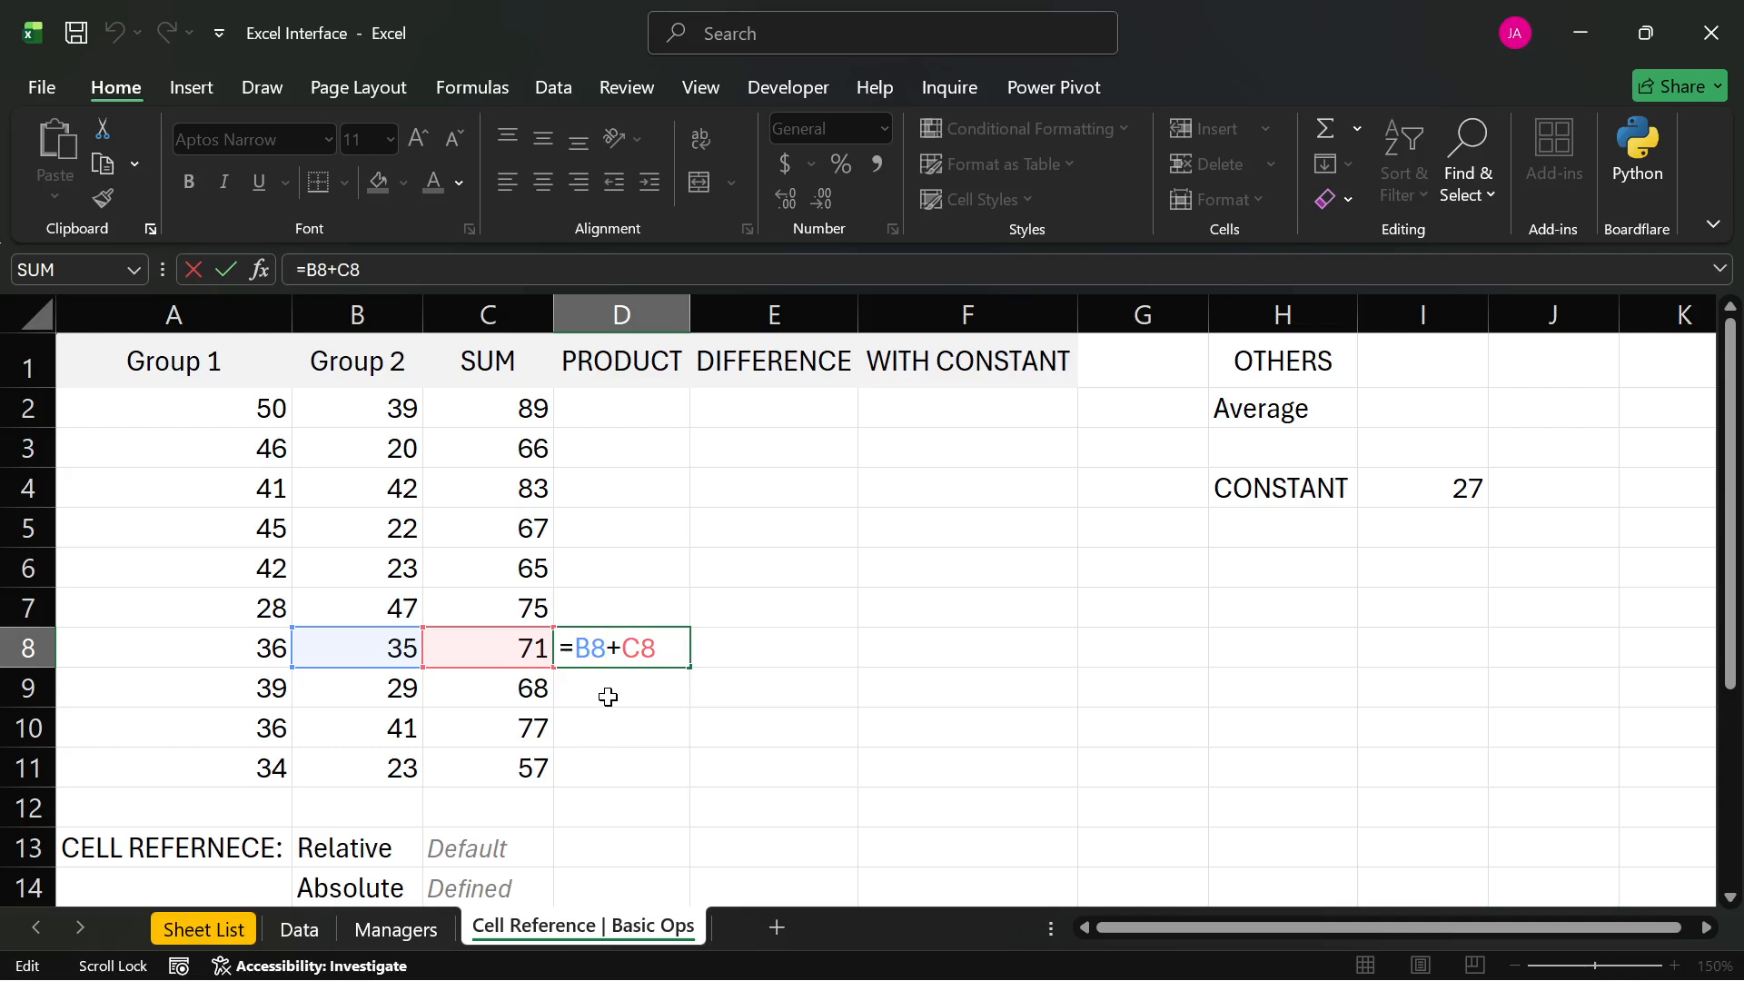
# - Autofill the sum formula from C4 across to E4, and clear the filled cell D4
pyautogui.press('Return')
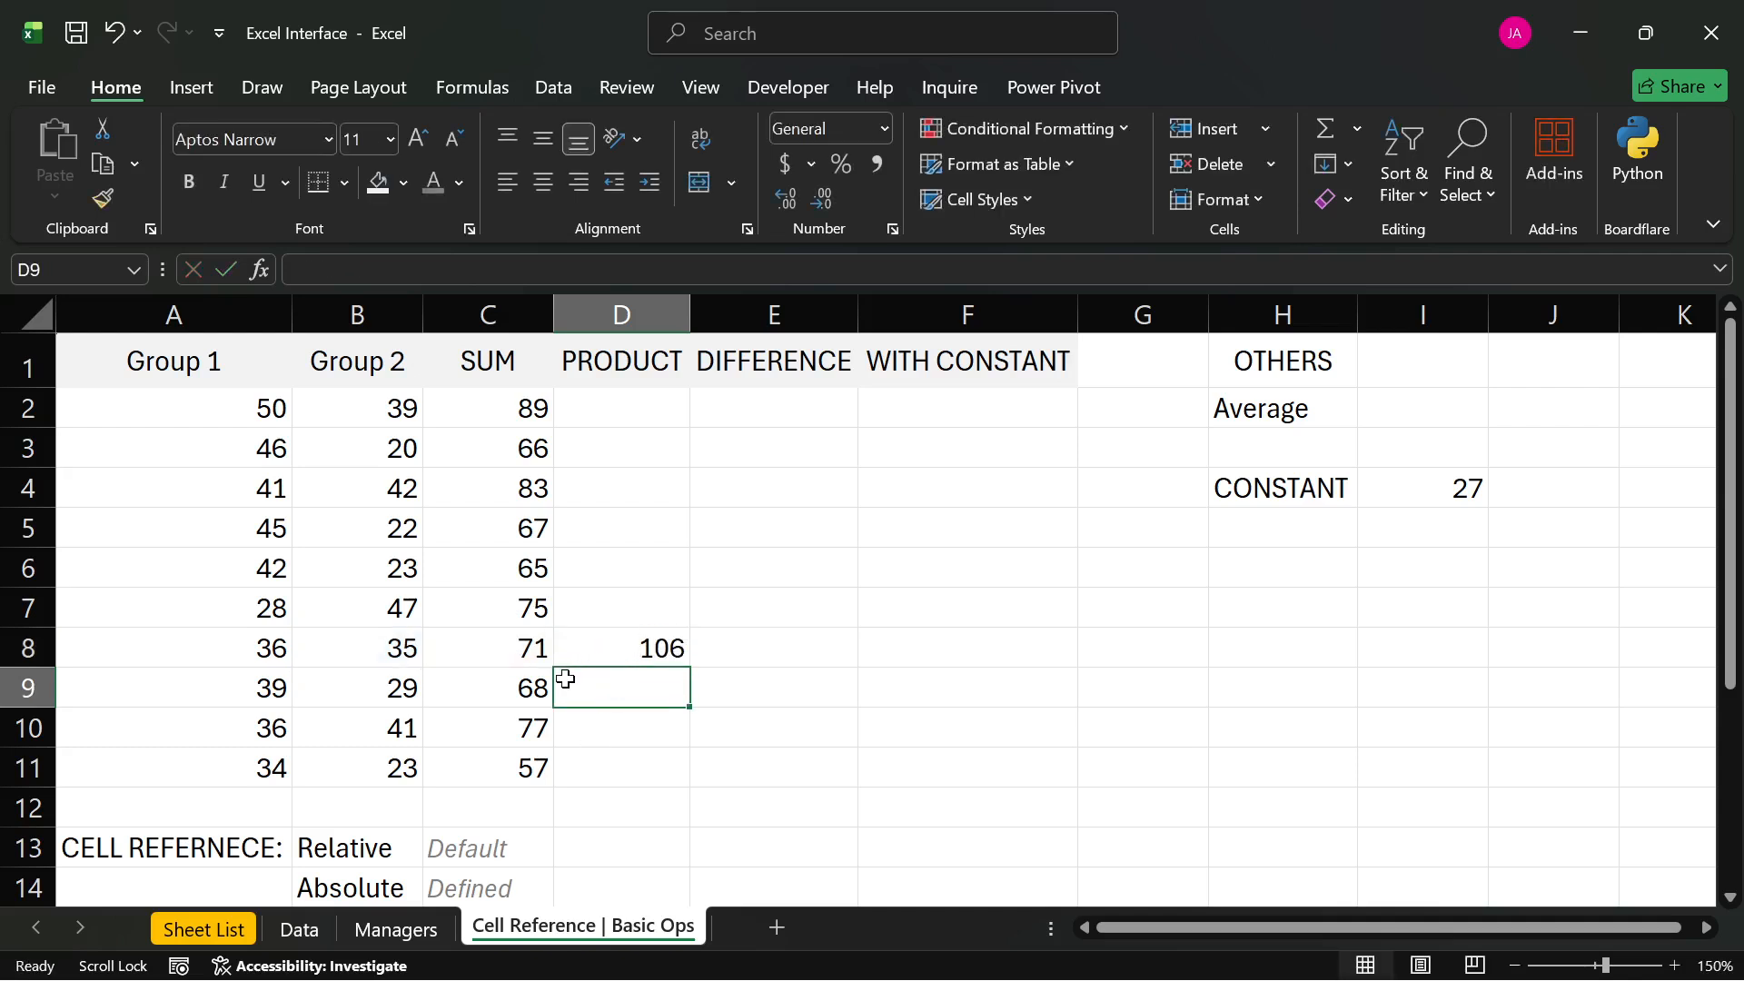
pyautogui.click(543, 497)
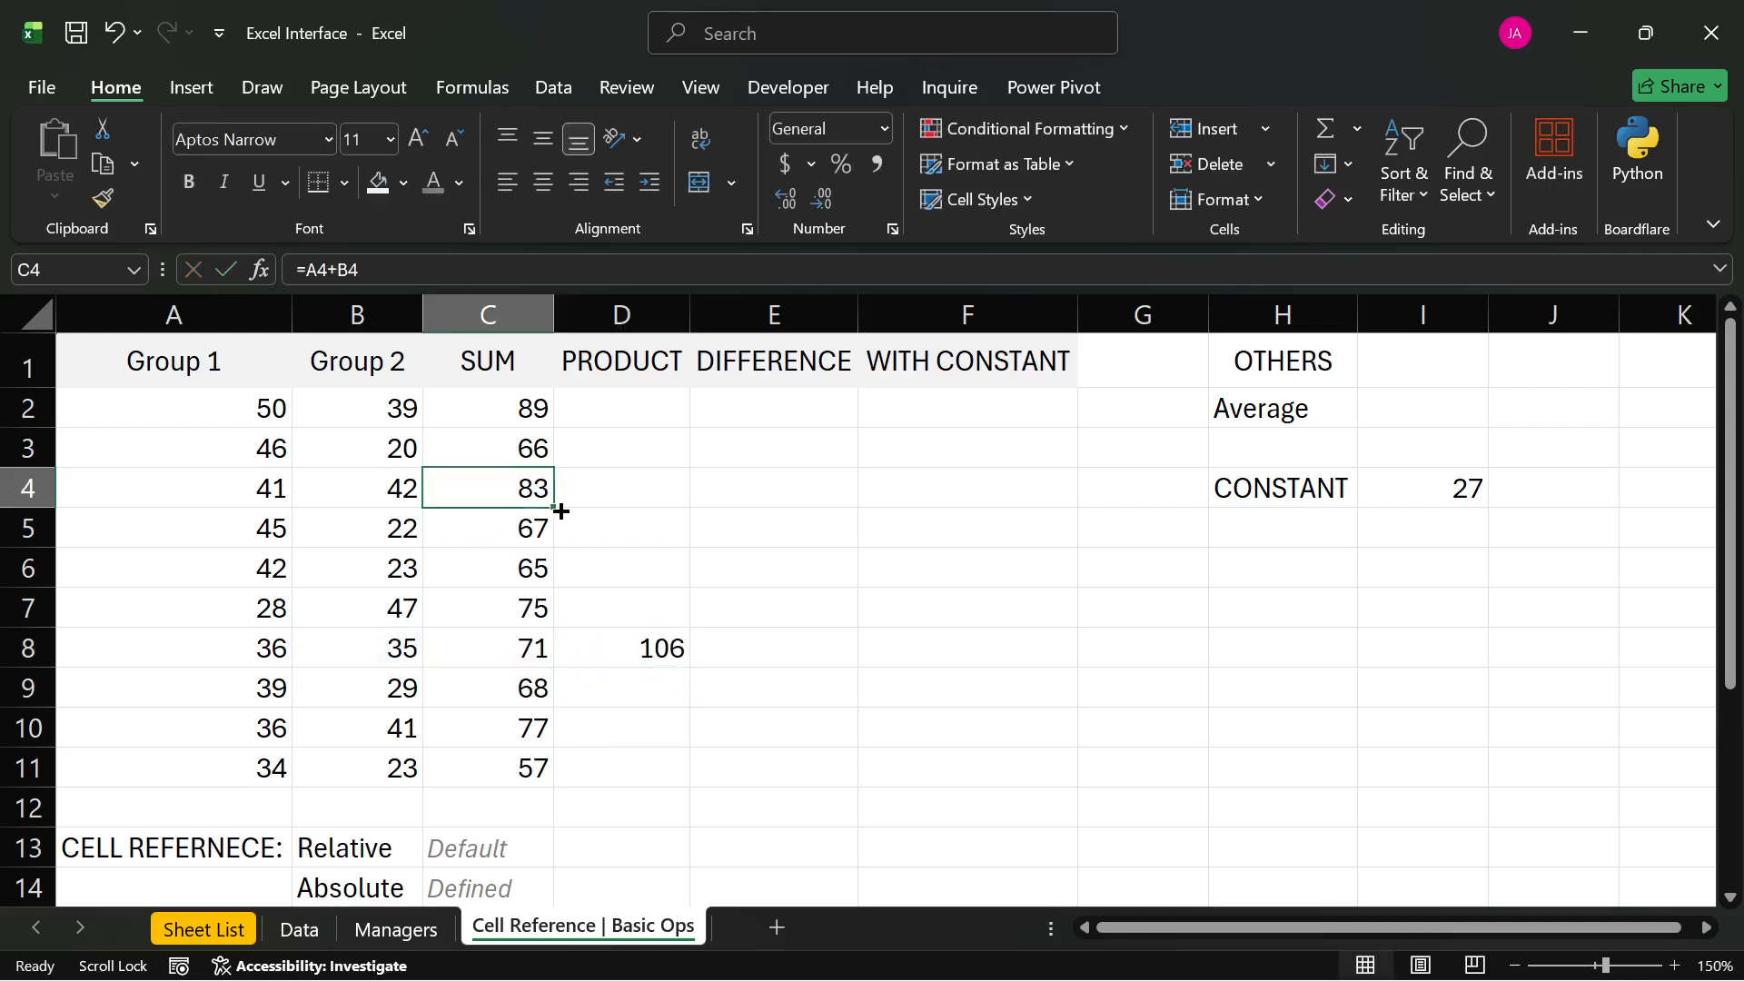
pyautogui.moveTo(557, 509); pyautogui.dragTo(833, 515)
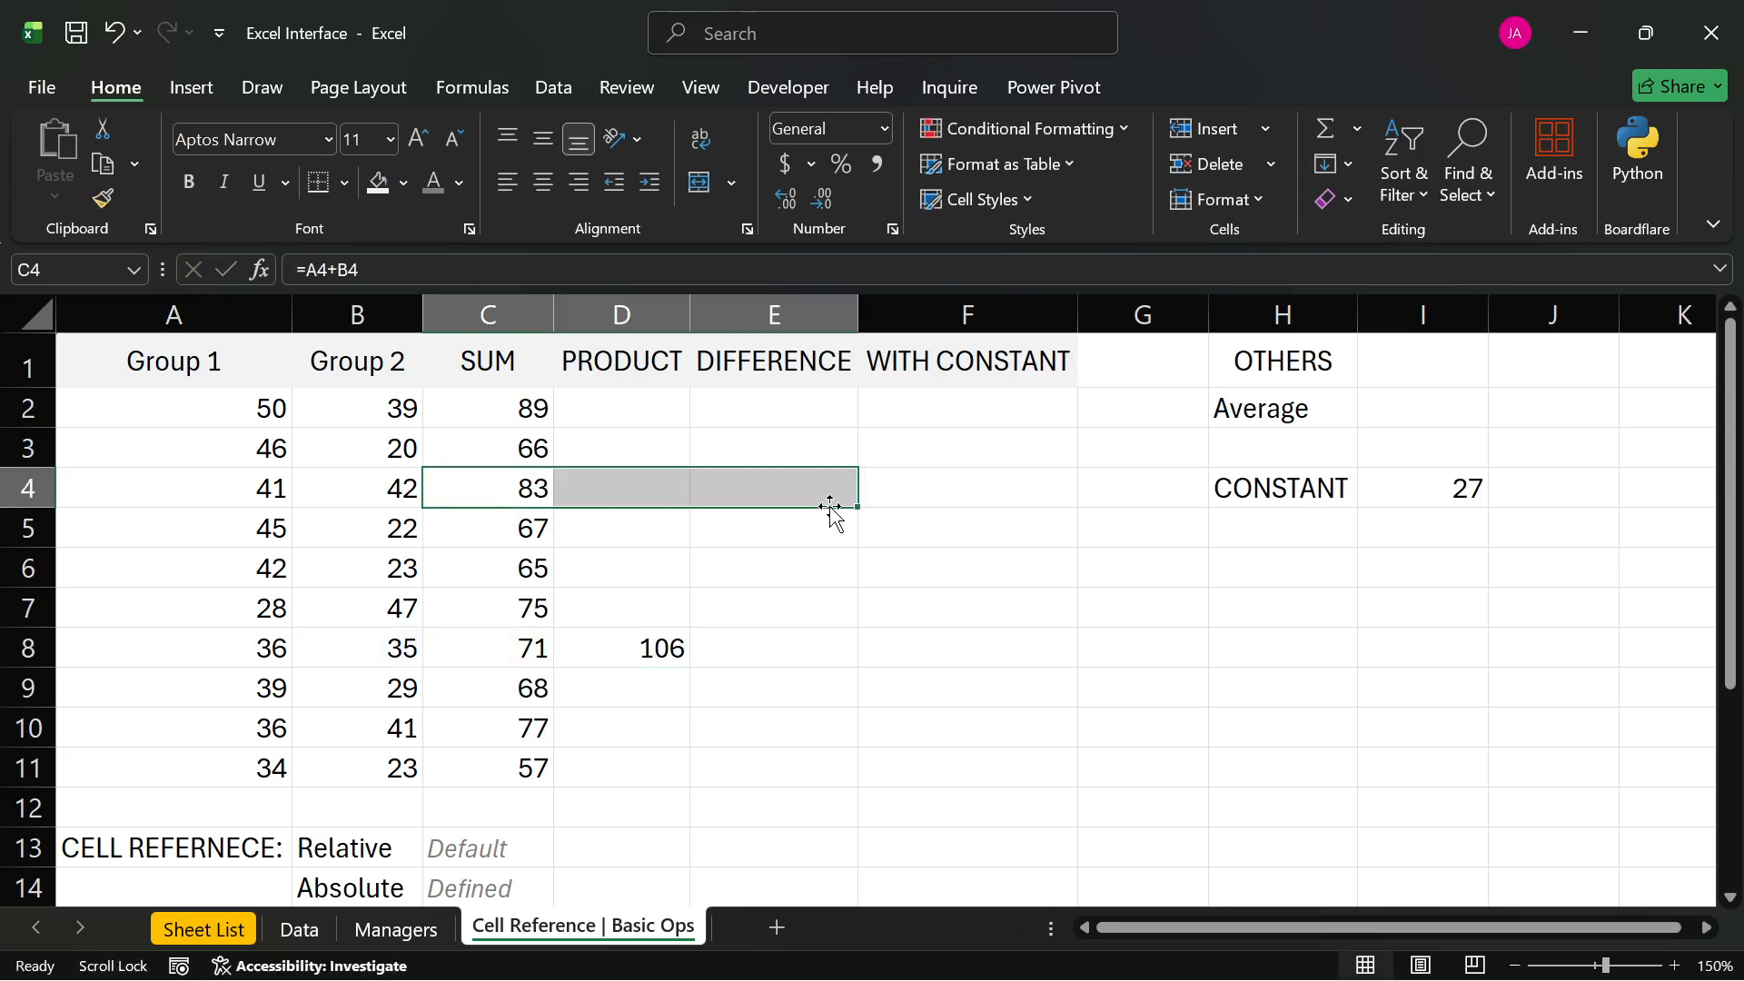
pyautogui.click(681, 500)
pyautogui.press('Delete')
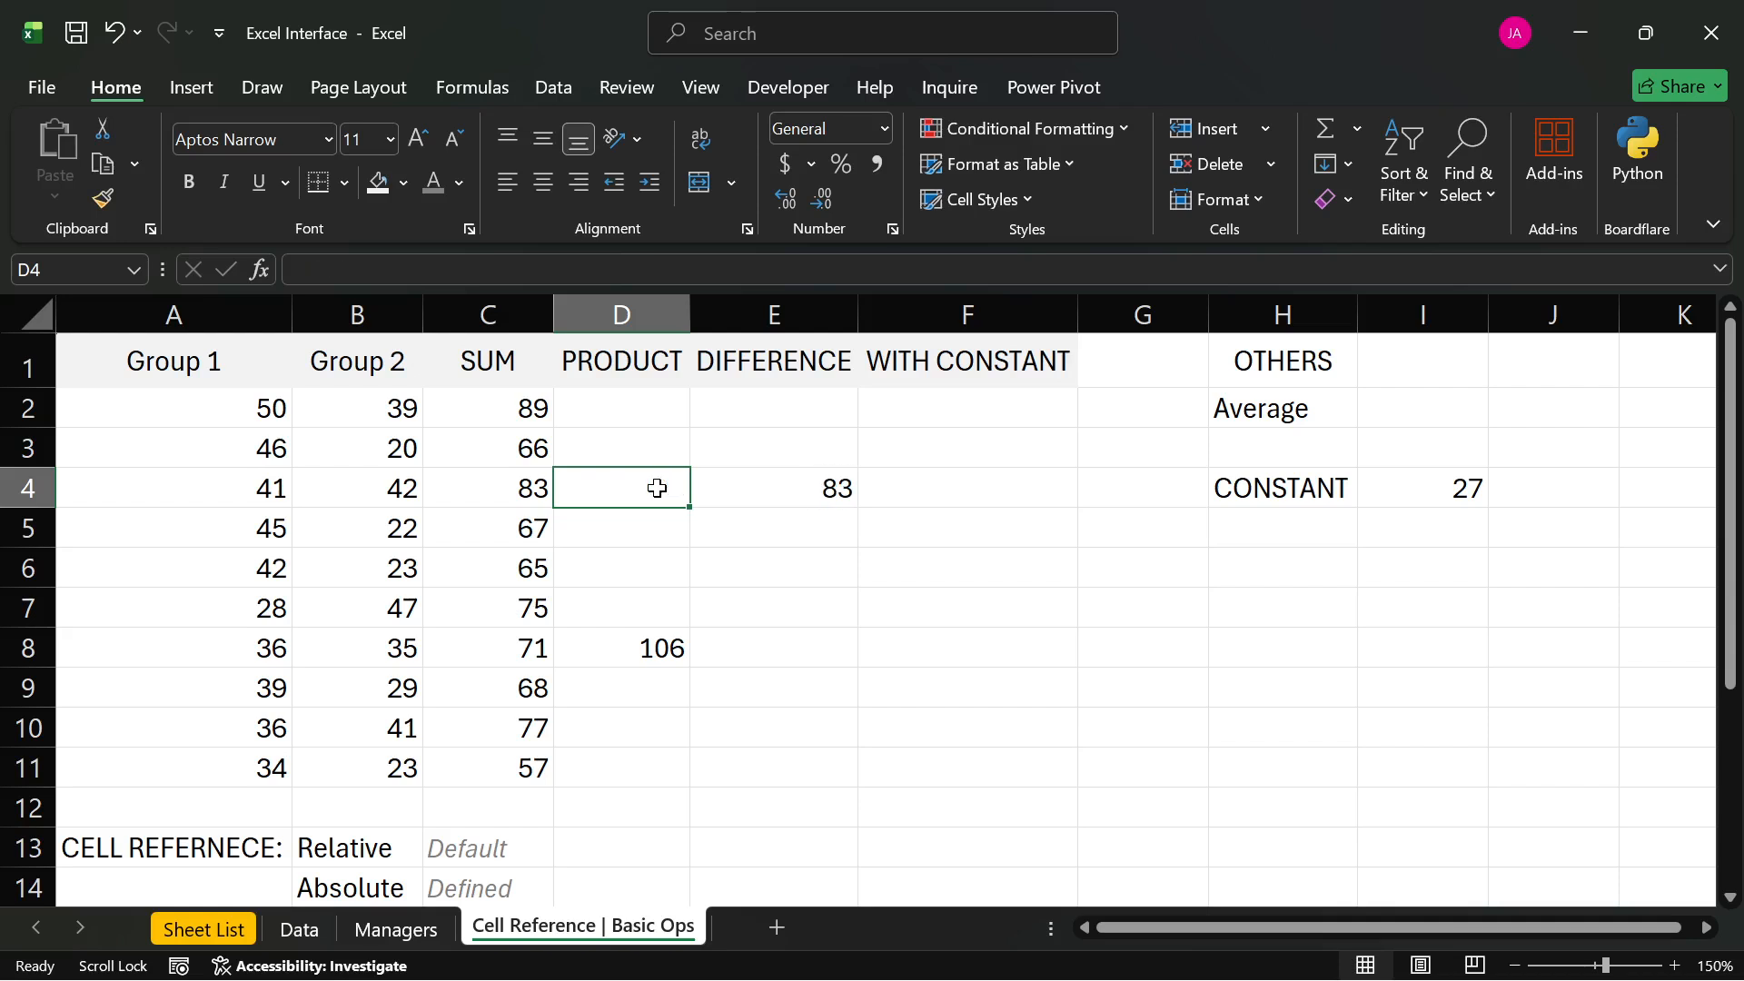
# - Inspect the formula in E4 against C4 and D4 to see how its relative references shifted two columns
pyautogui.click(802, 490)
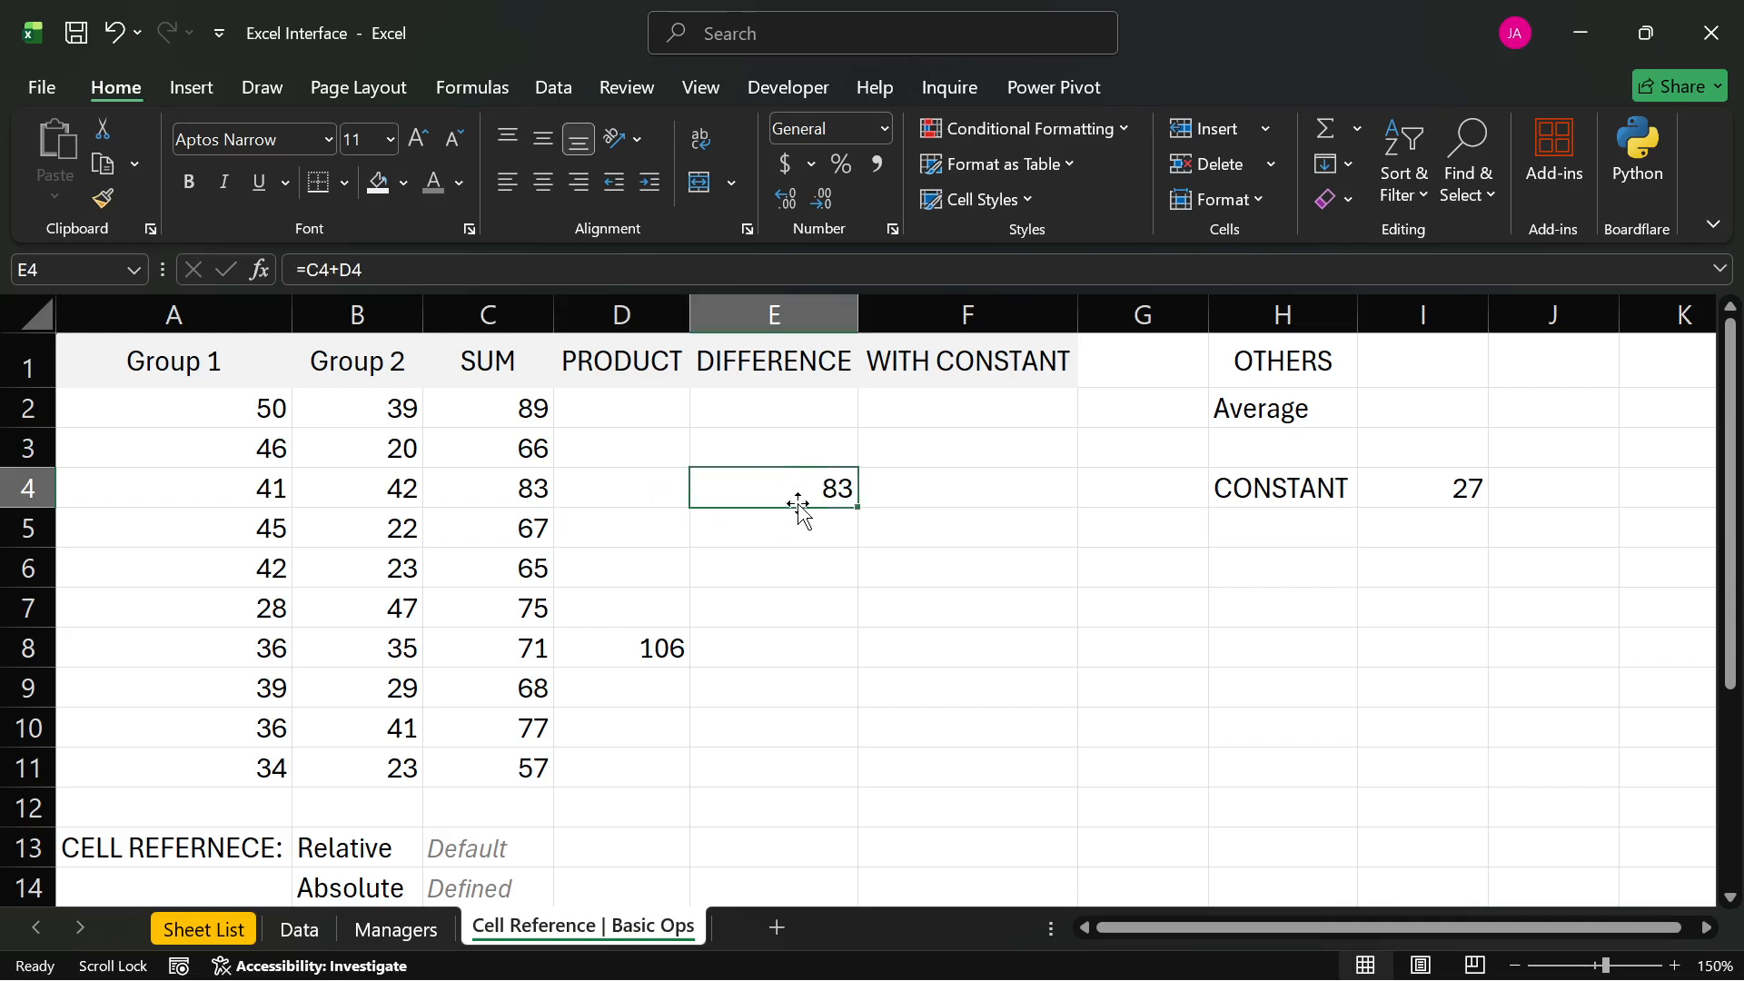
pyautogui.click(760, 606)
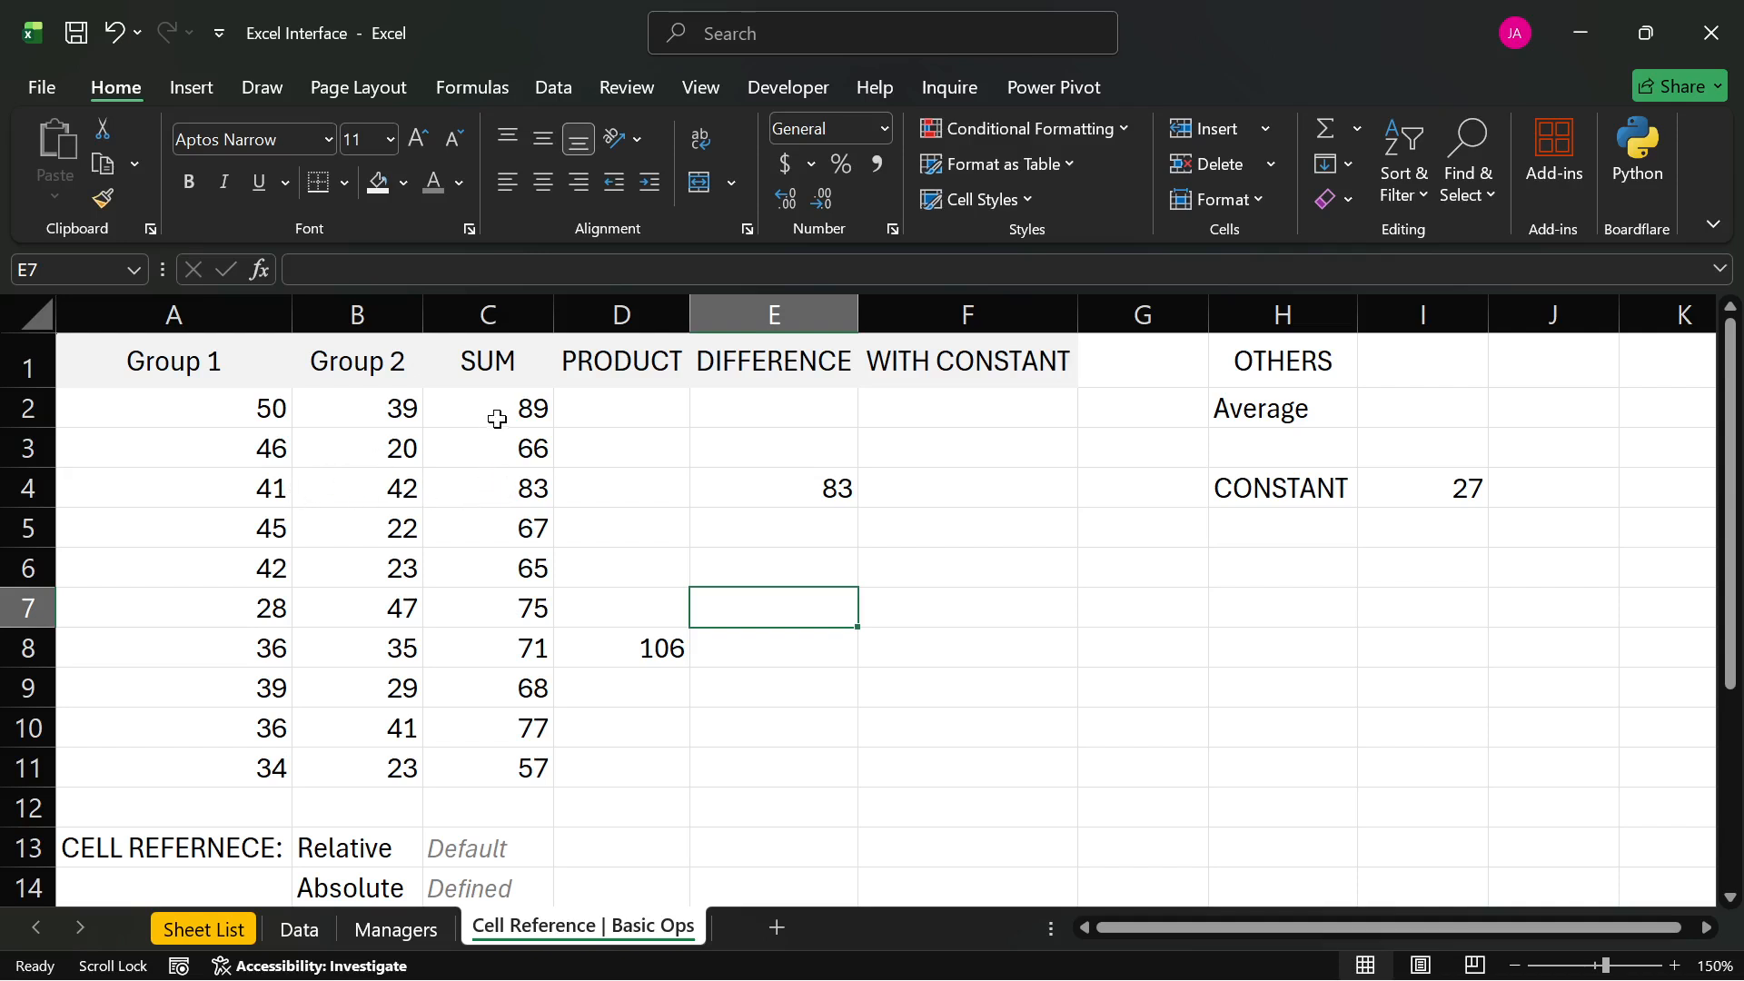
pyautogui.click(480, 492)
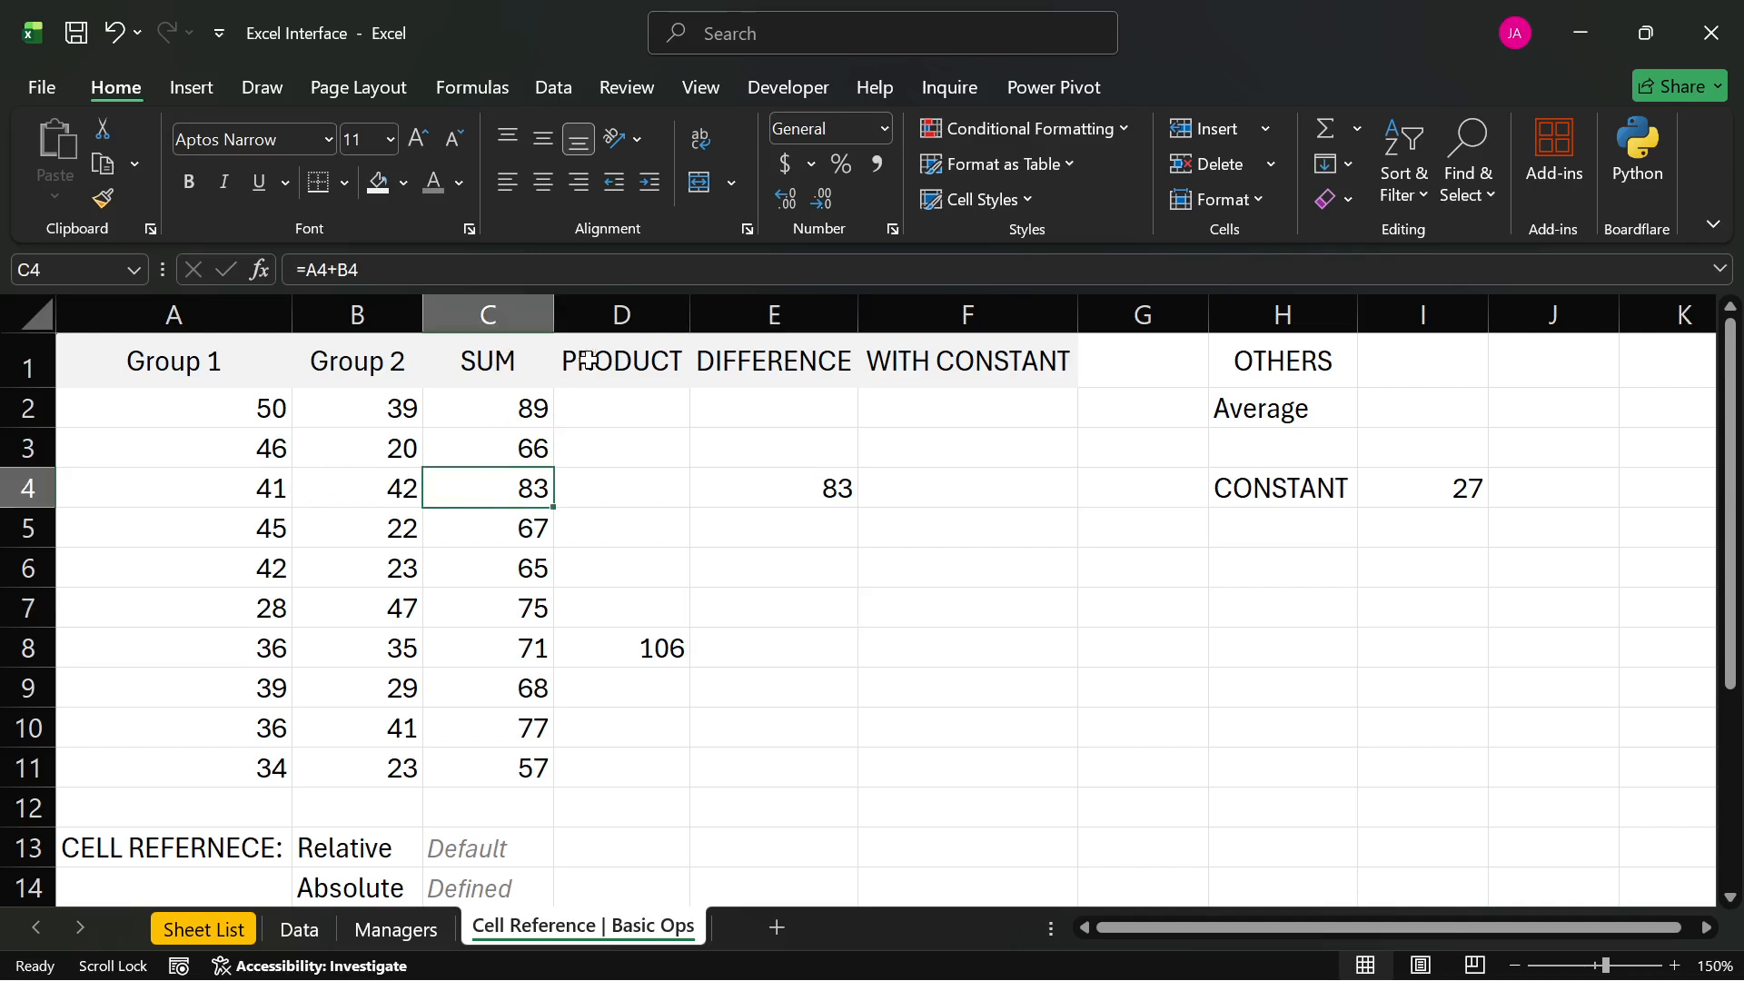
pyautogui.click(615, 472)
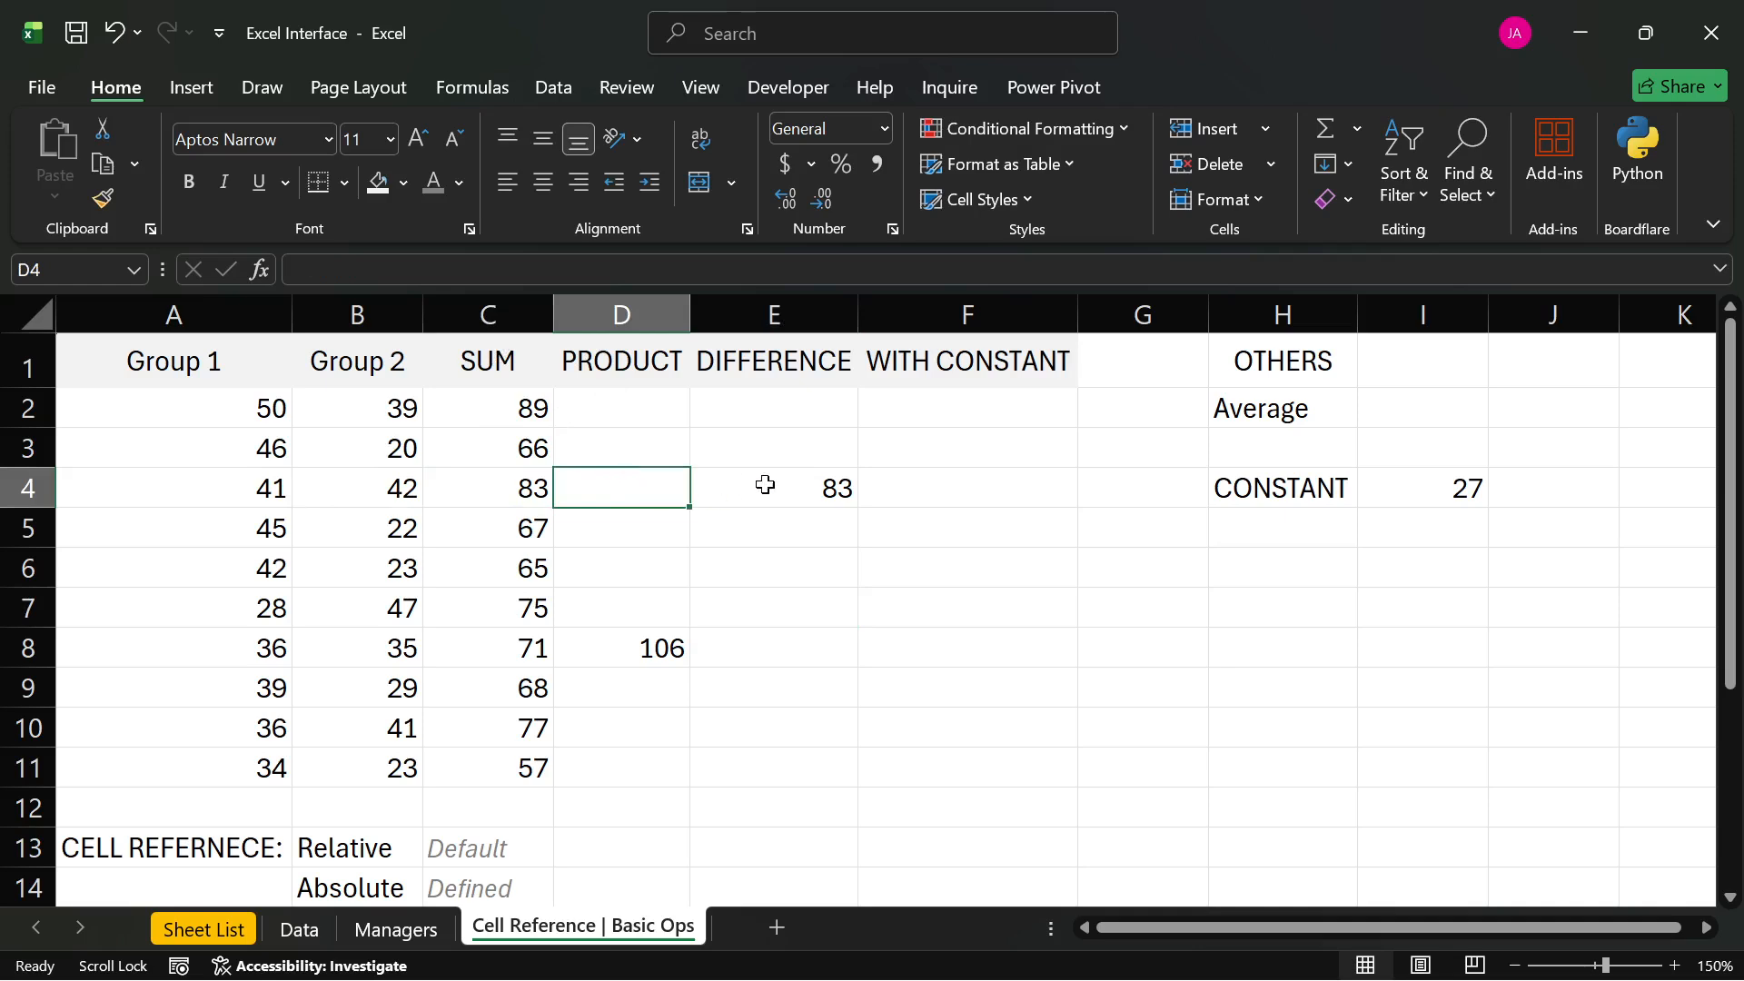
pyautogui.click(763, 487)
pyautogui.write('=C4+D4')
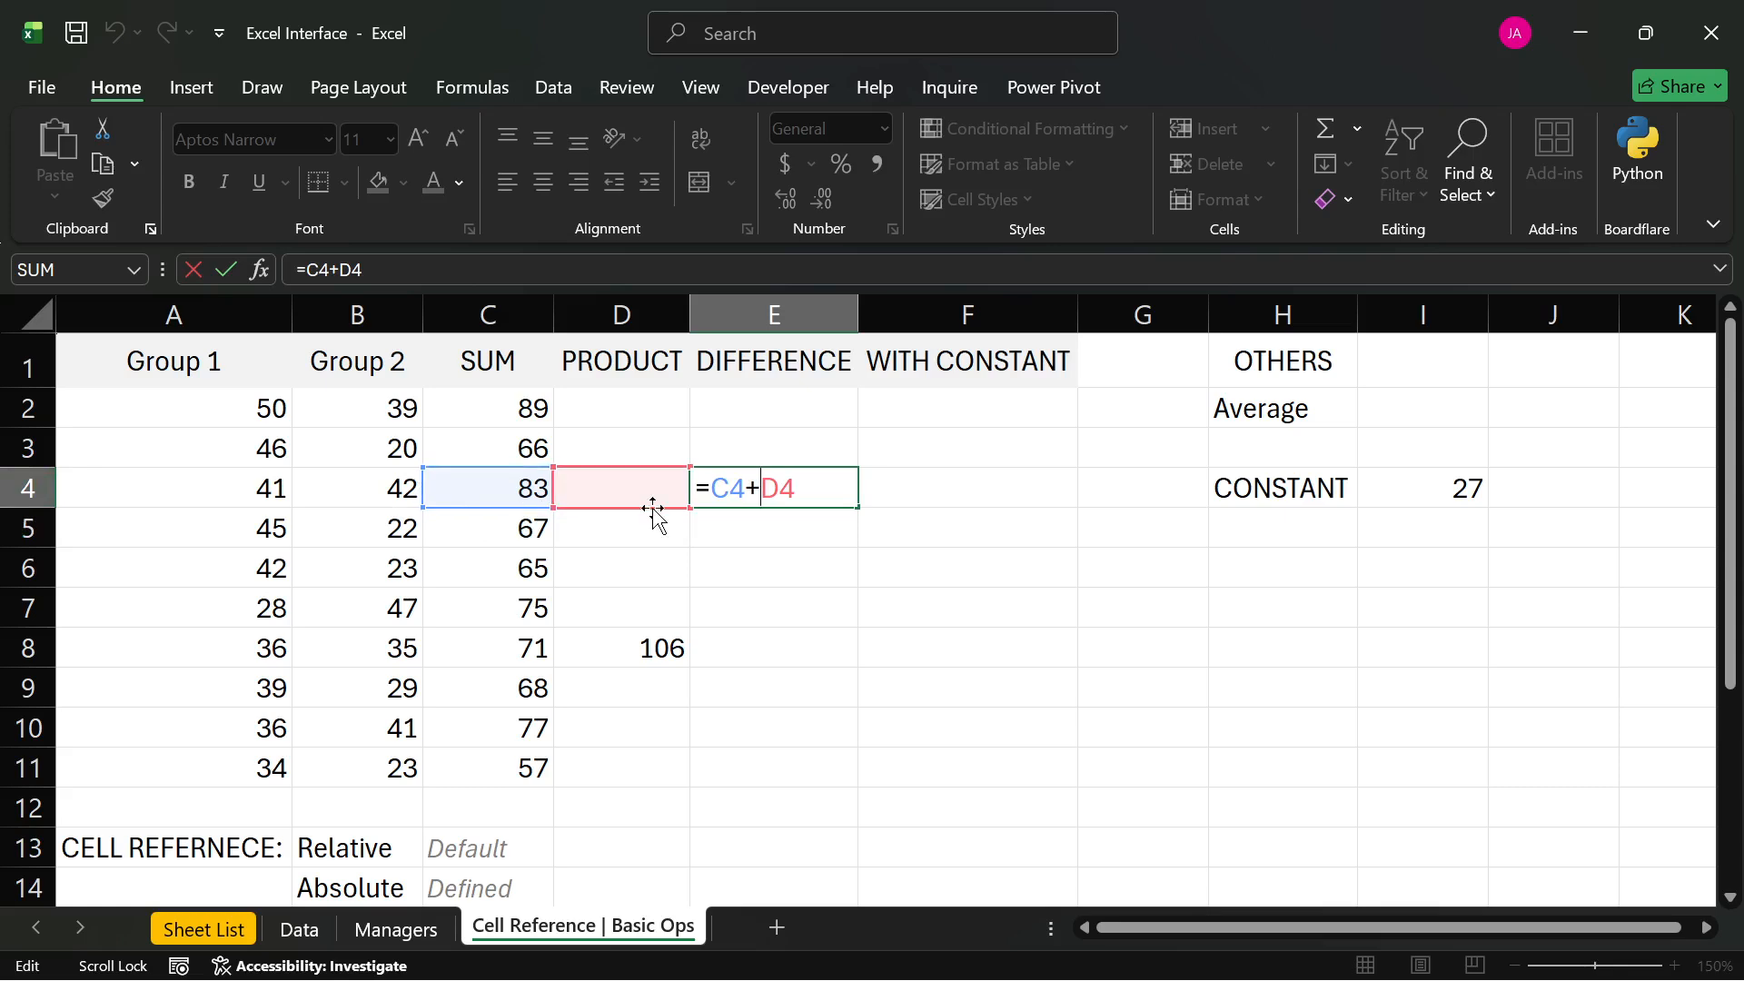
pyautogui.press('Return')
# - Clear the test results from the range D4:E8
pyautogui.moveTo(790, 486); pyautogui.dragTo(662, 650)
pyautogui.press('Delete')
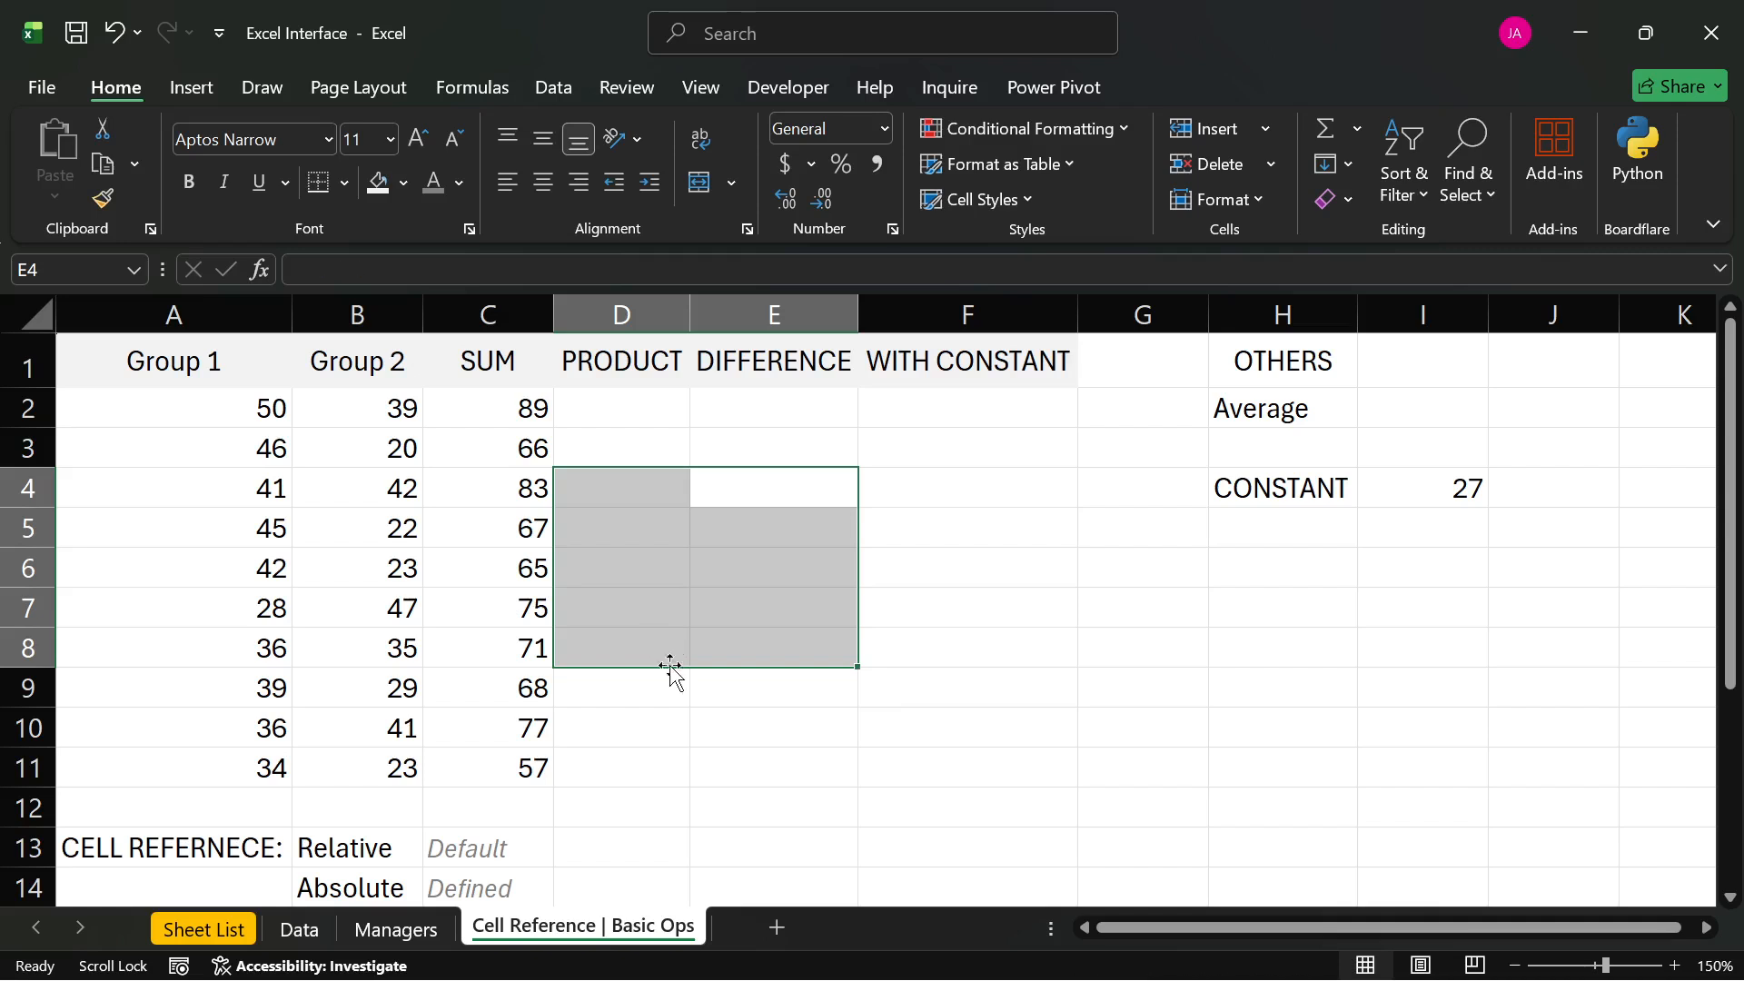
pyautogui.click(635, 727)
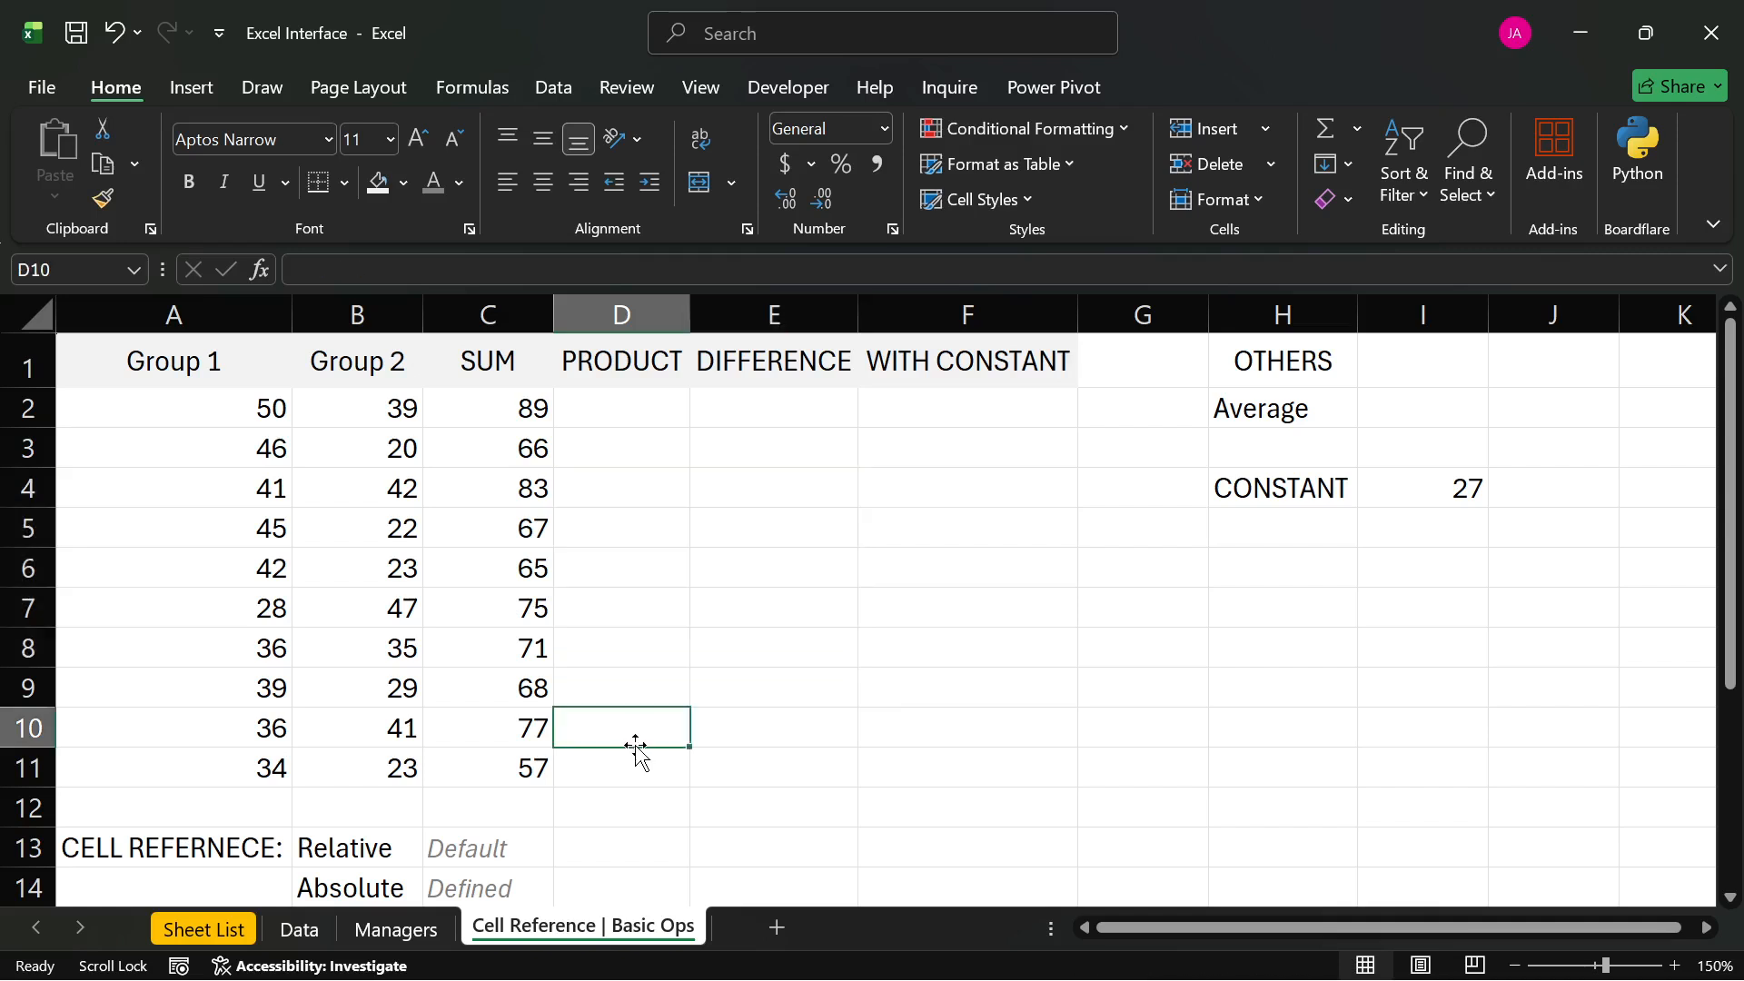
pyautogui.click(626, 762)
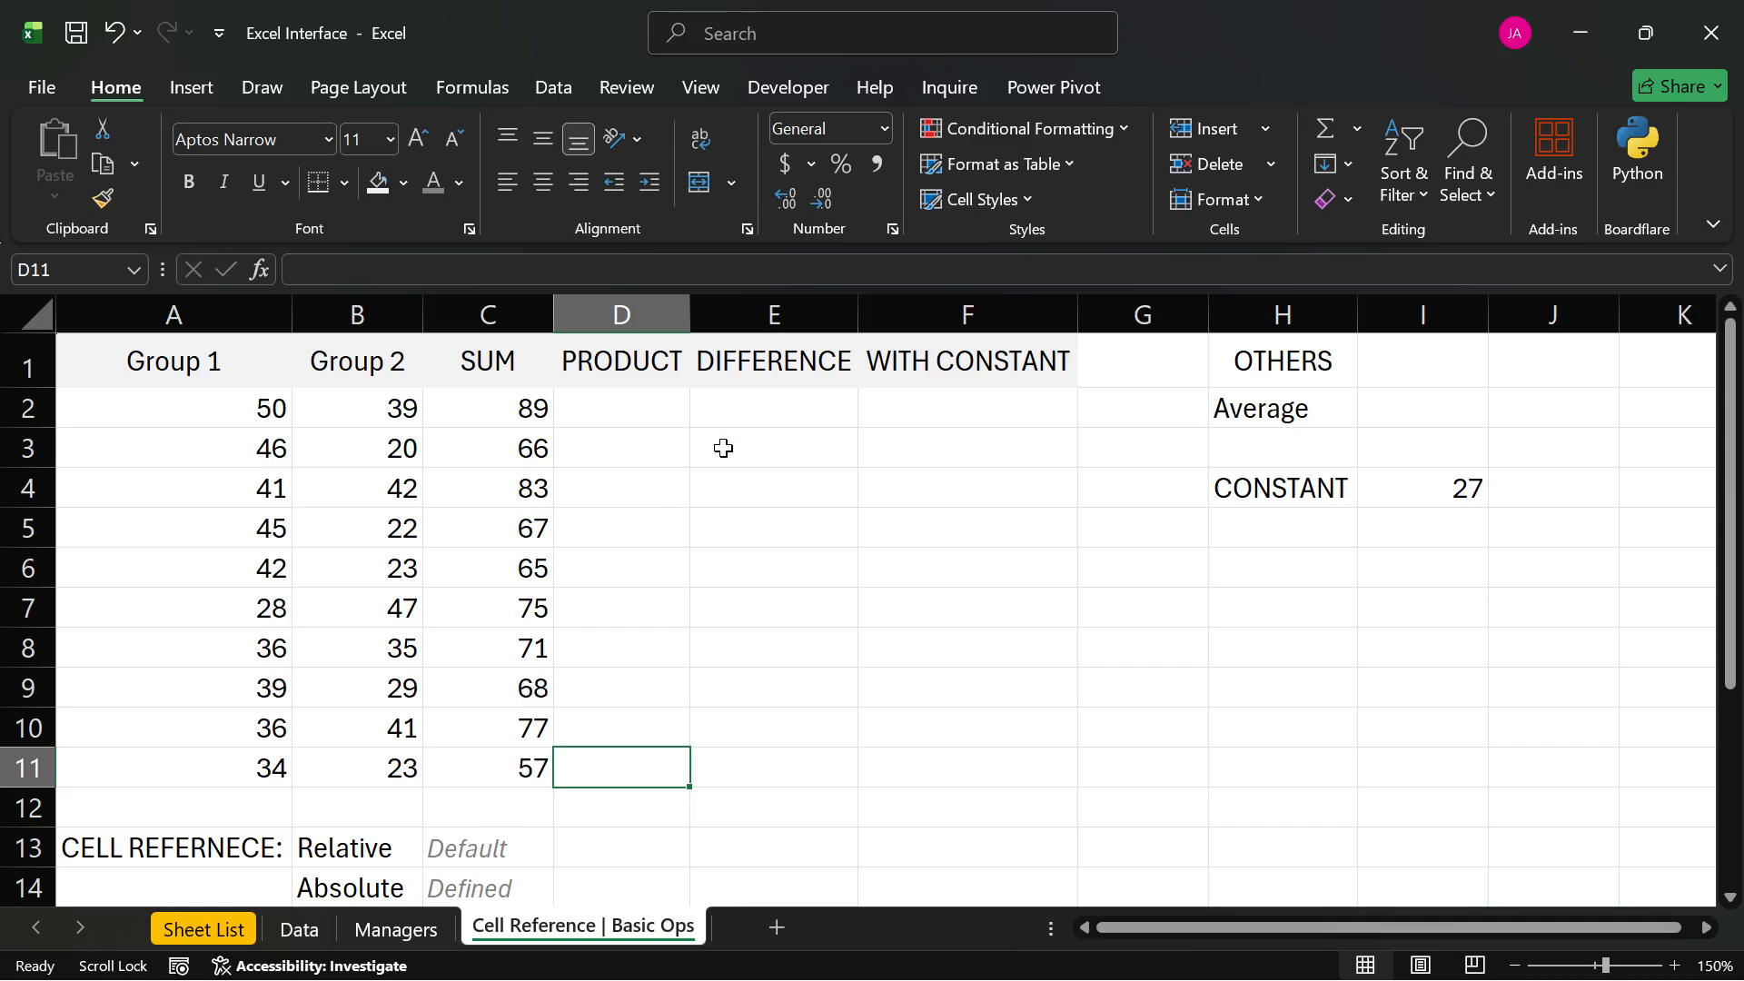
# - Insert a new column before the PRODUCT column
pyautogui.click(1005, 367)
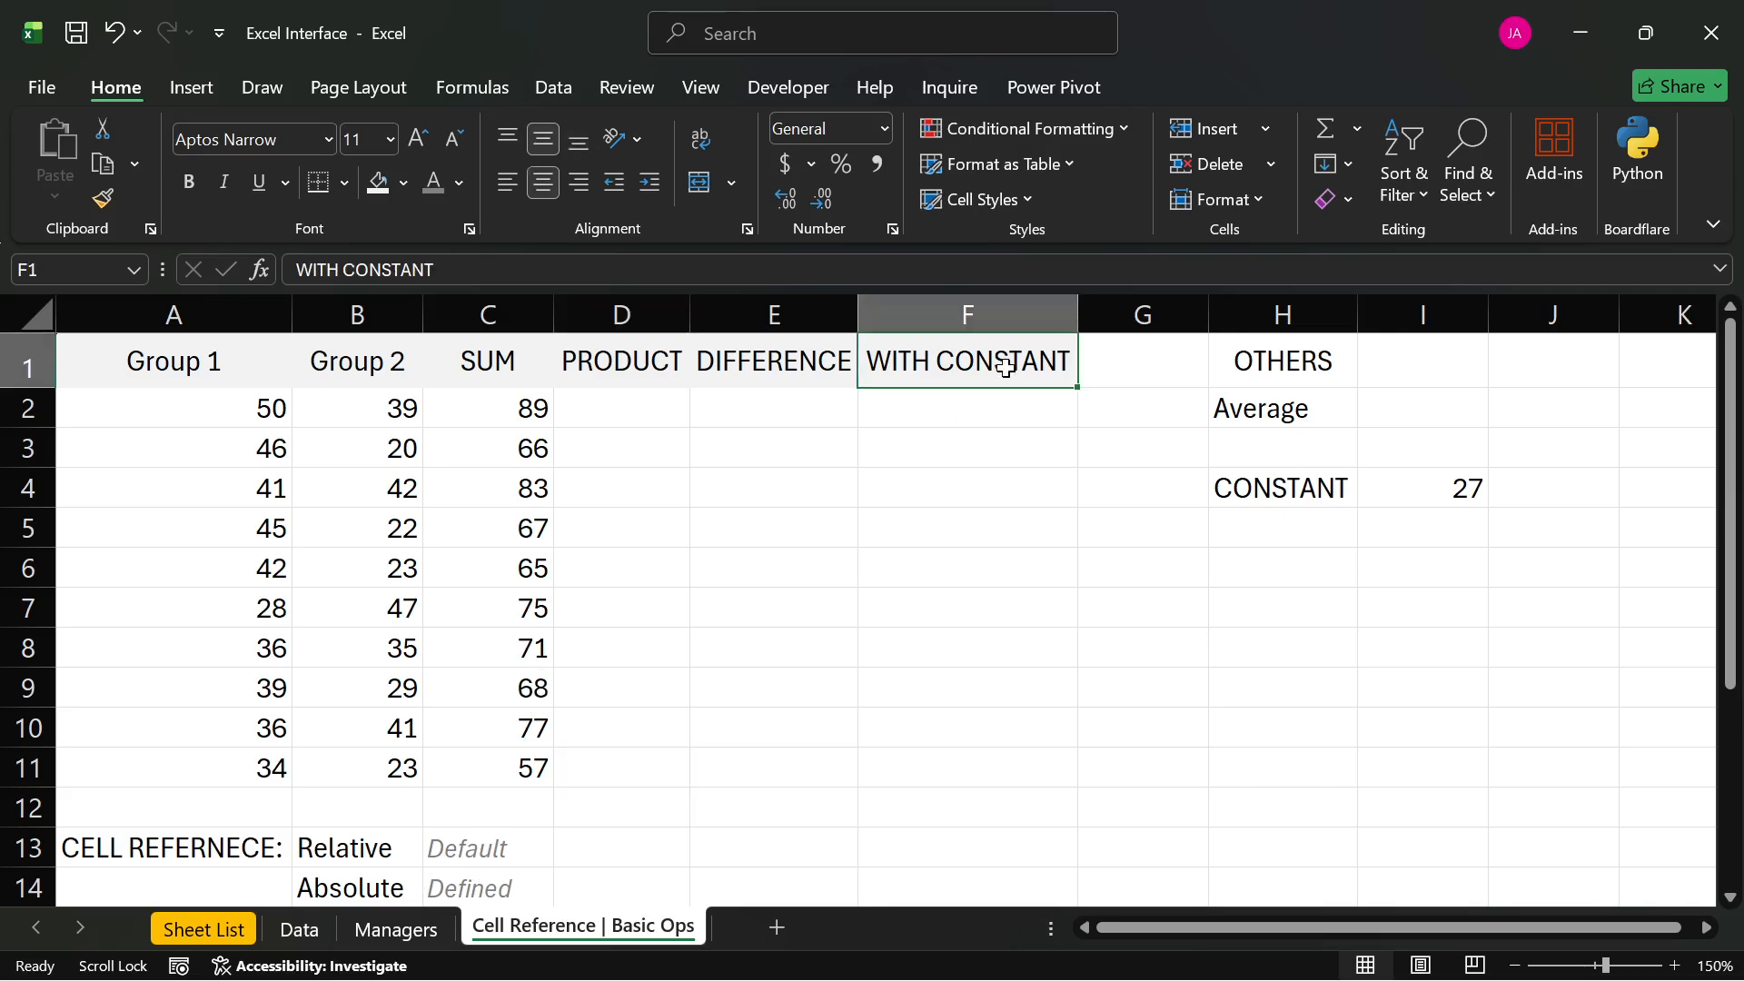
pyautogui.click(633, 309)
pyautogui.hotkey('ctrl', 'shift', '=')
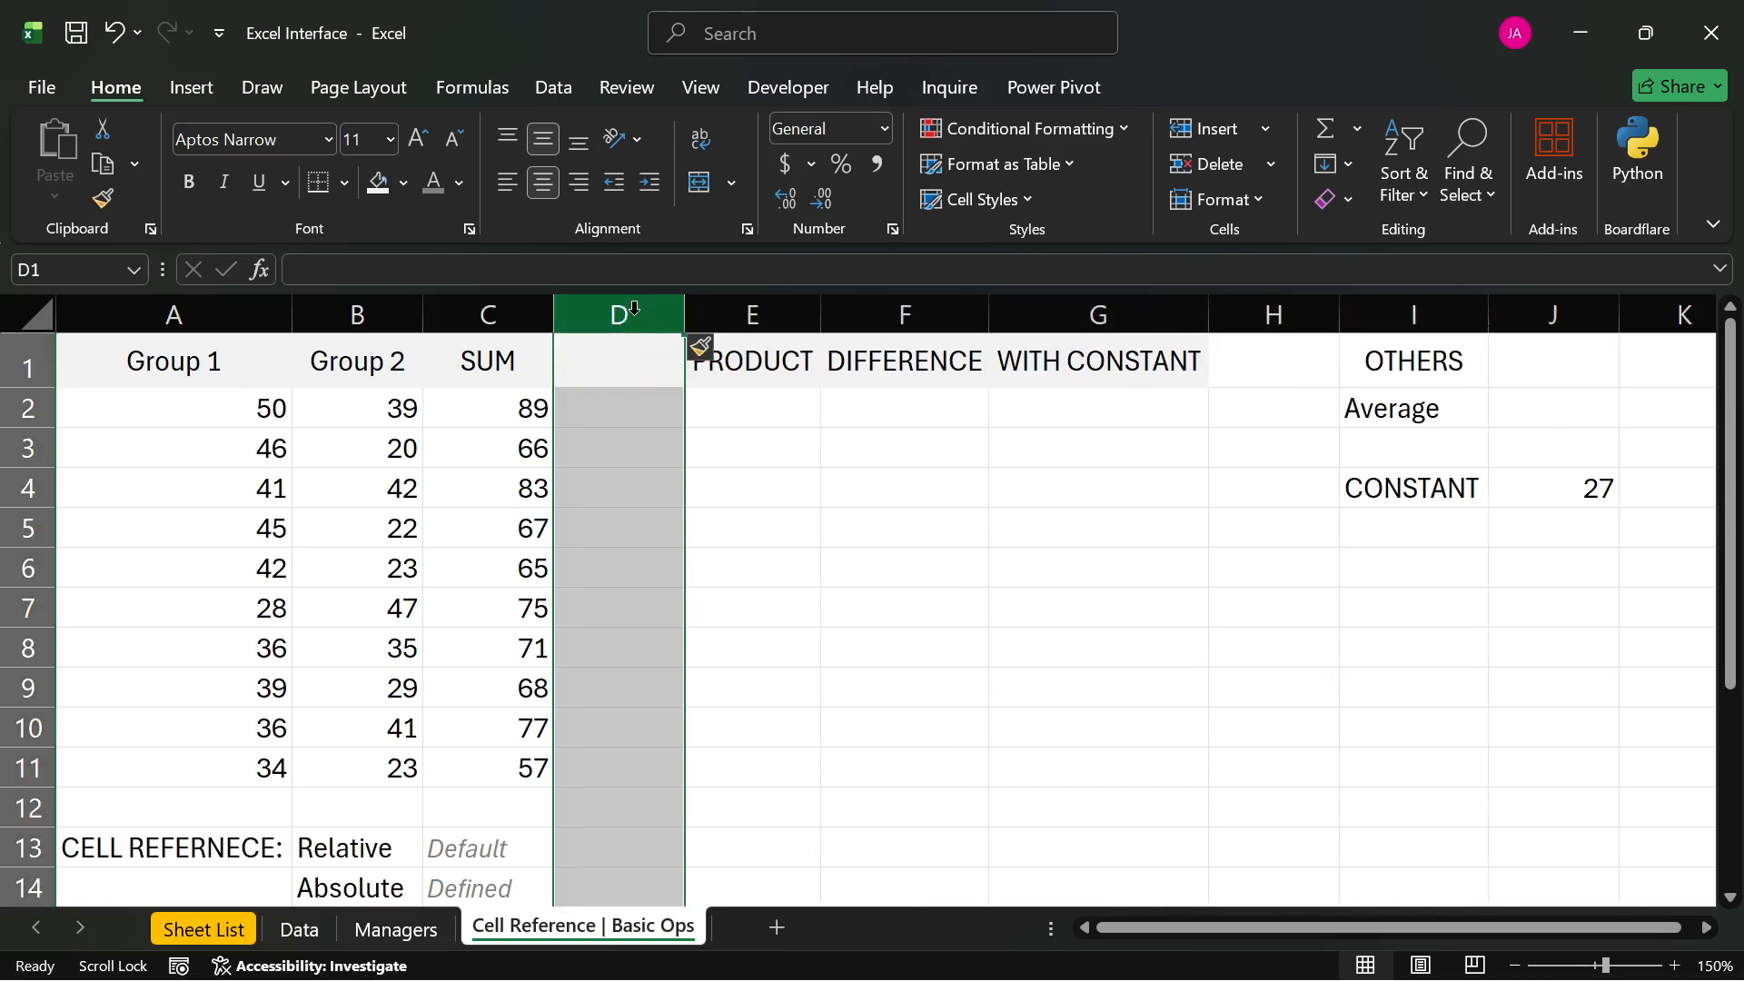
# - Copy the heading text WITH CONSTANT from G1 into D1 of the new column
pyautogui.click(1035, 361)
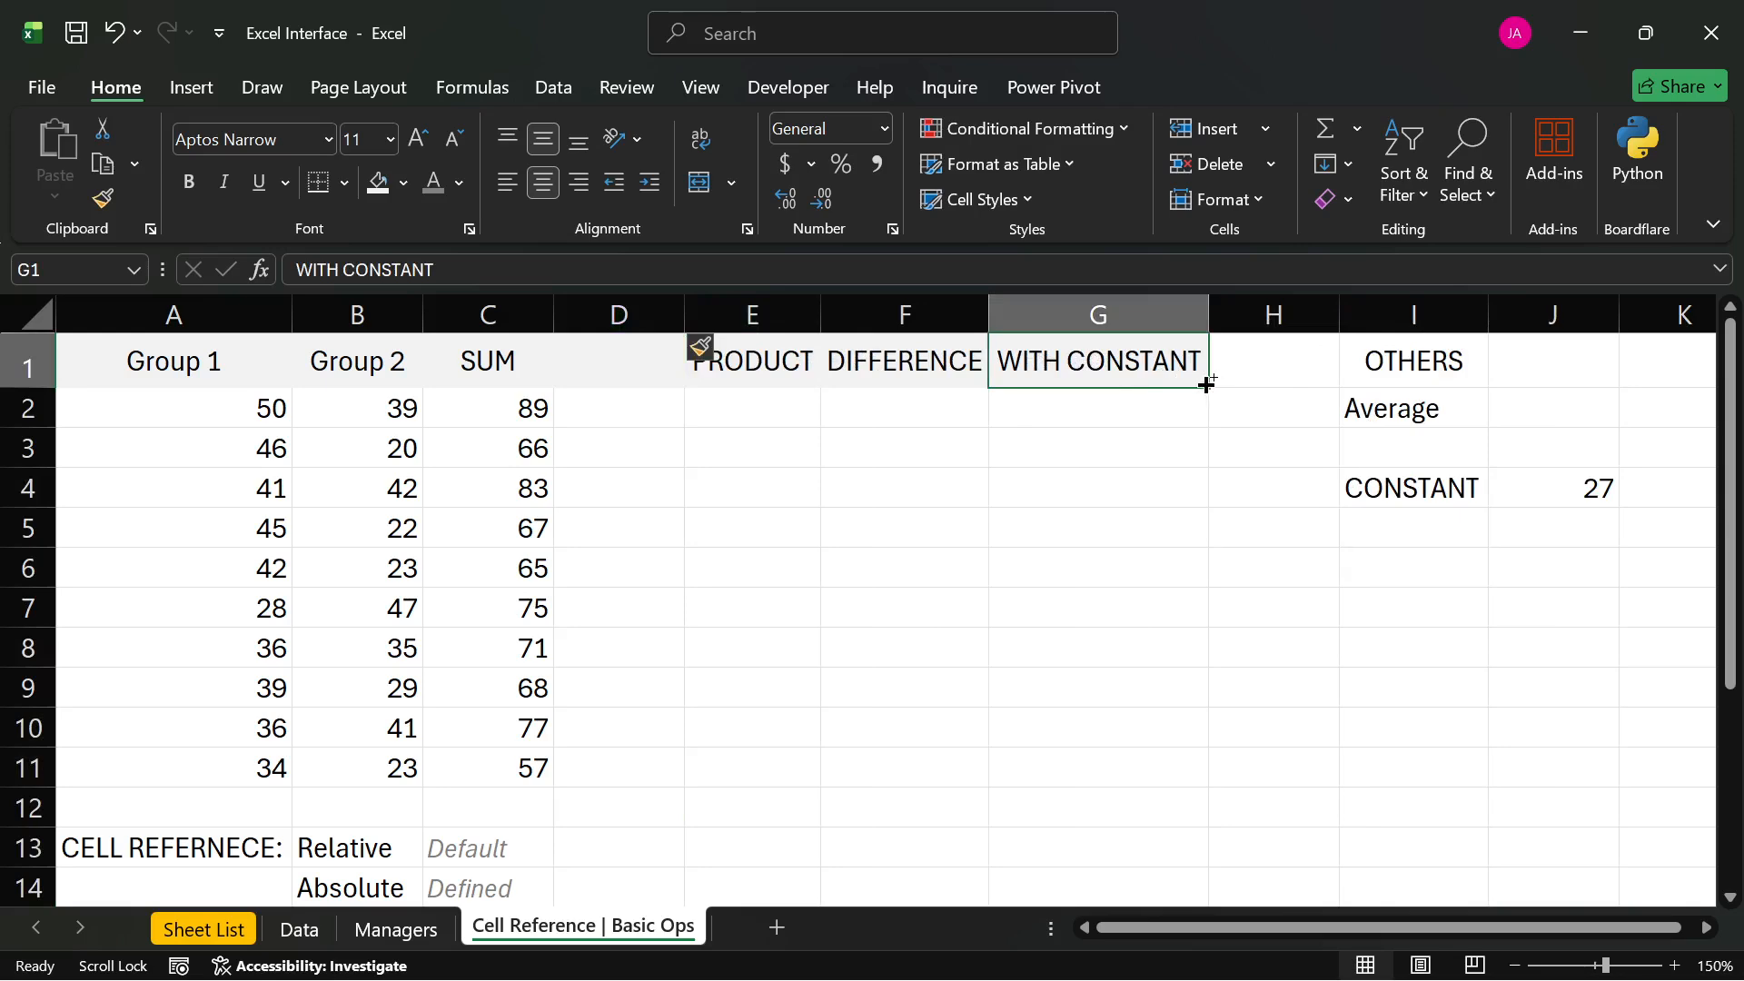
pyautogui.click(103, 199)
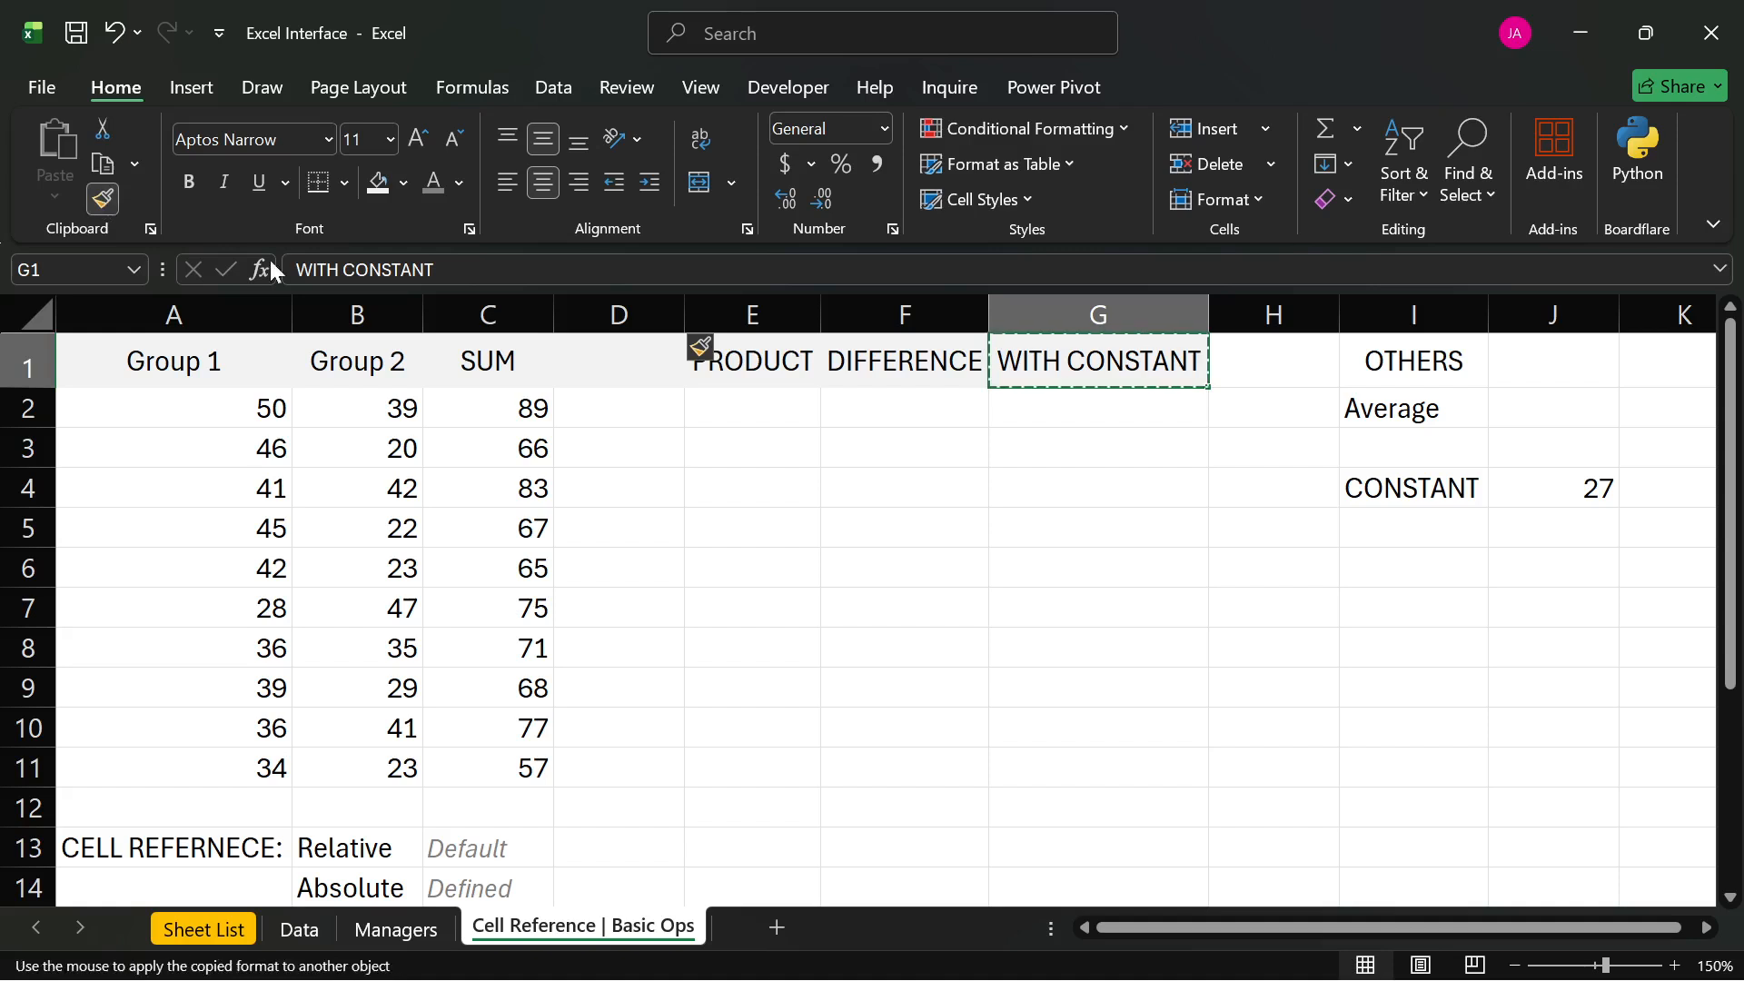
pyautogui.click(1031, 367)
pyautogui.doubleClick(1043, 364)
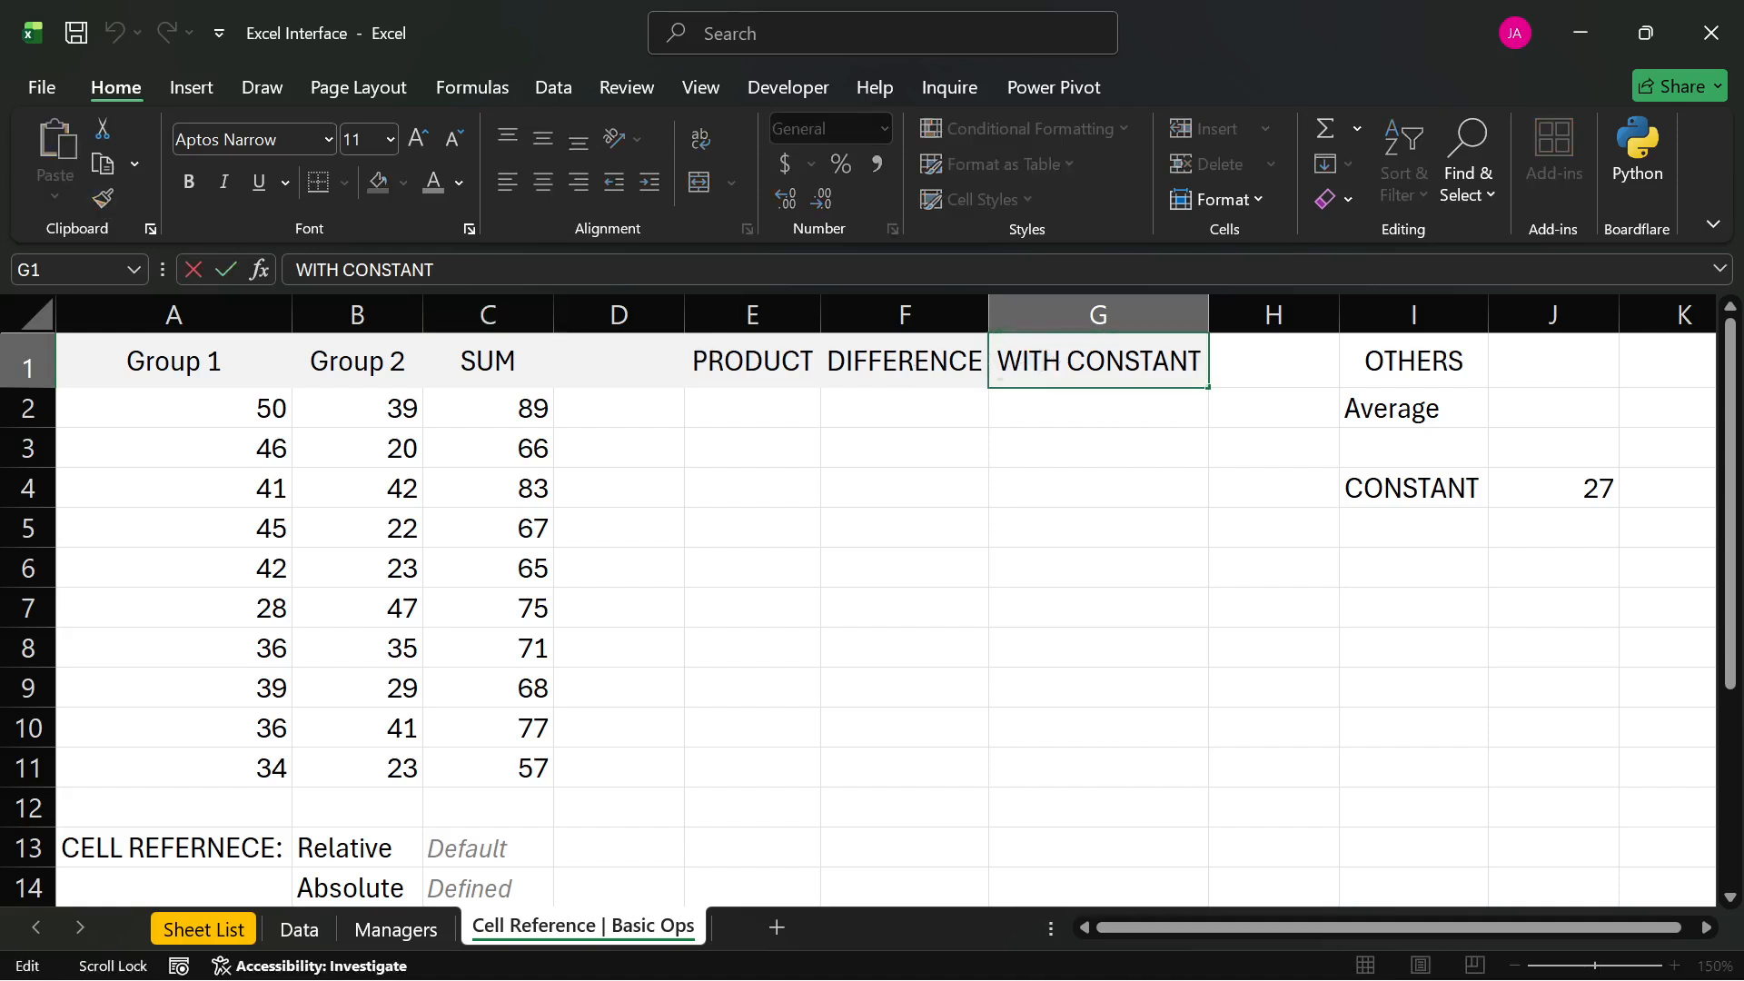
pyautogui.press('Escape')
pyautogui.click(629, 364)
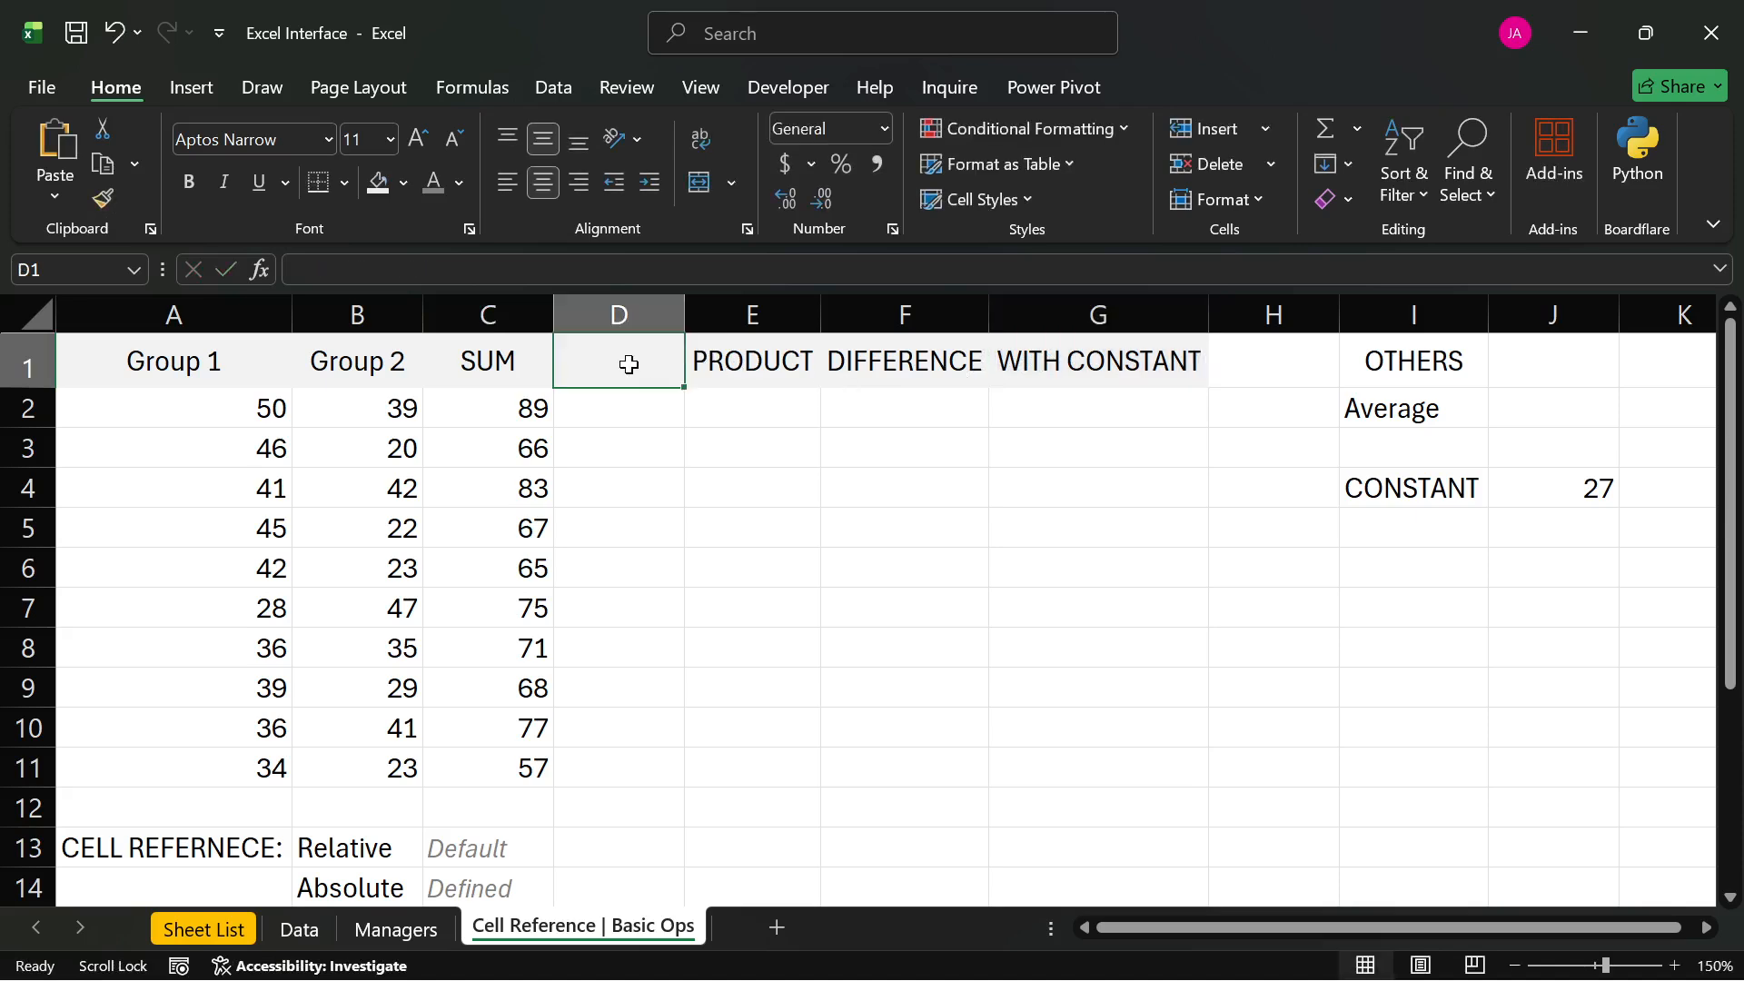
pyautogui.write('WITH CONSTANT')
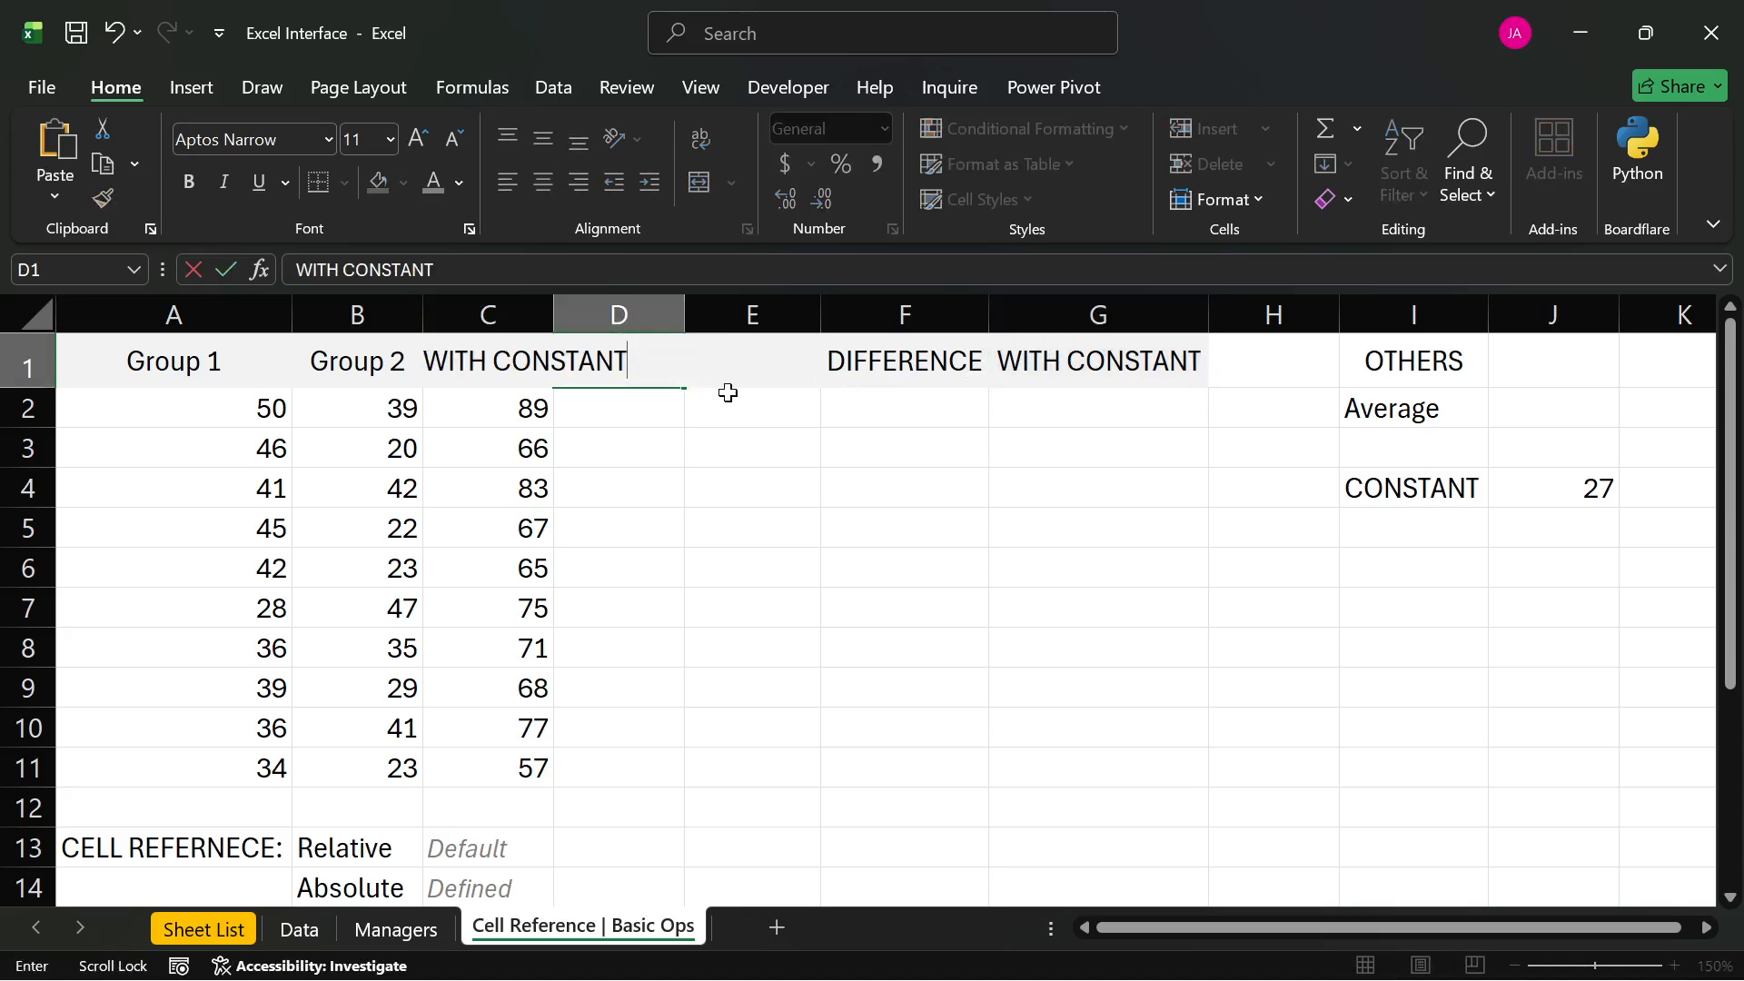
pyautogui.press('Return')
# - Delete the old WITH CONSTANT column G and autofit the width of column D to its heading
pyautogui.click(1106, 314)
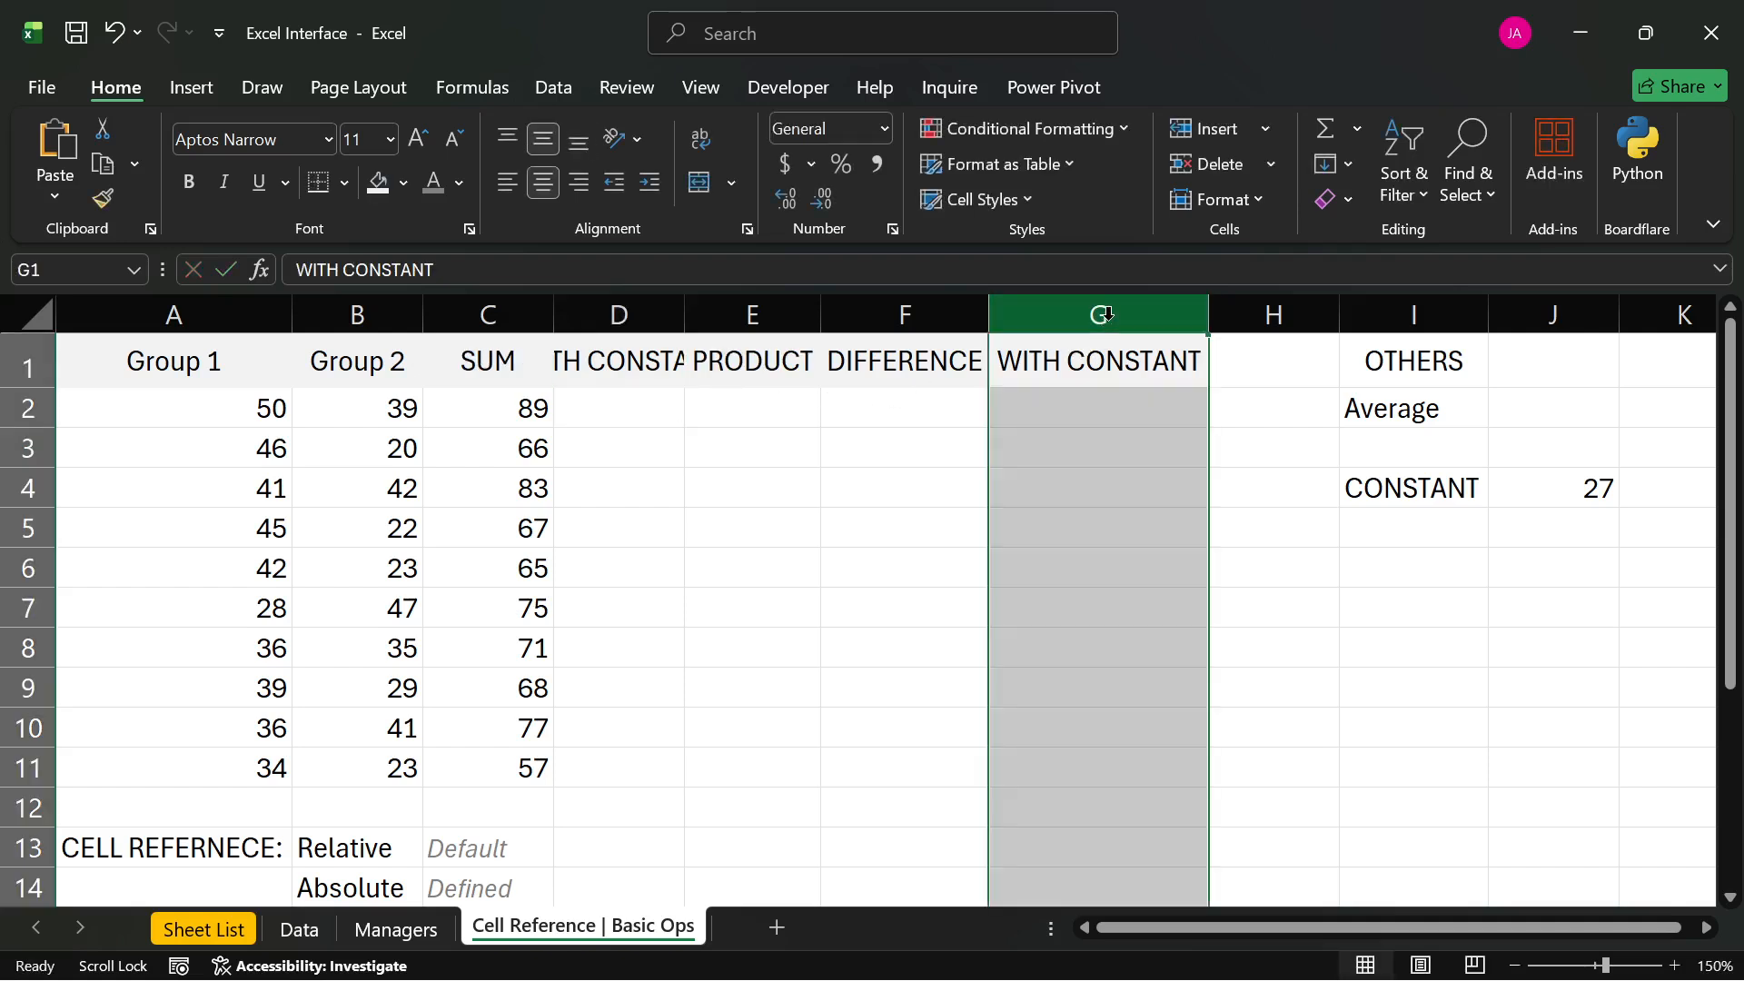
pyautogui.hotkey('ctrl', '-')
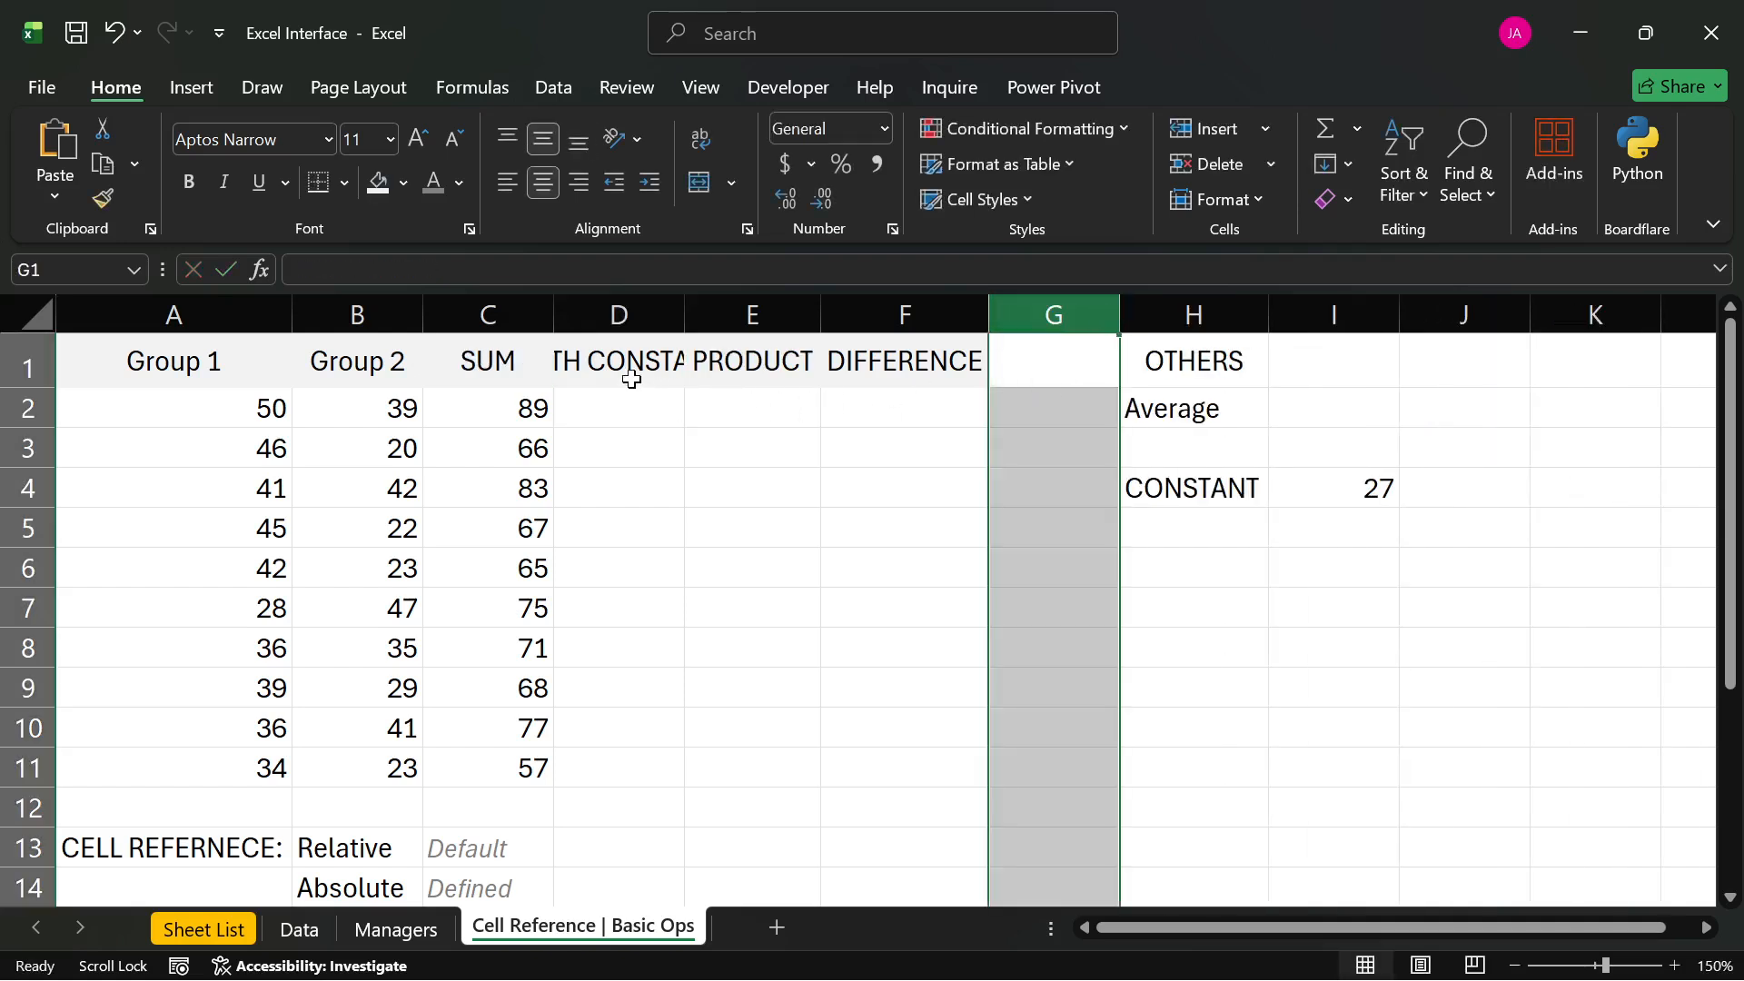
pyautogui.doubleClick(686, 315)
pyautogui.click(790, 445)
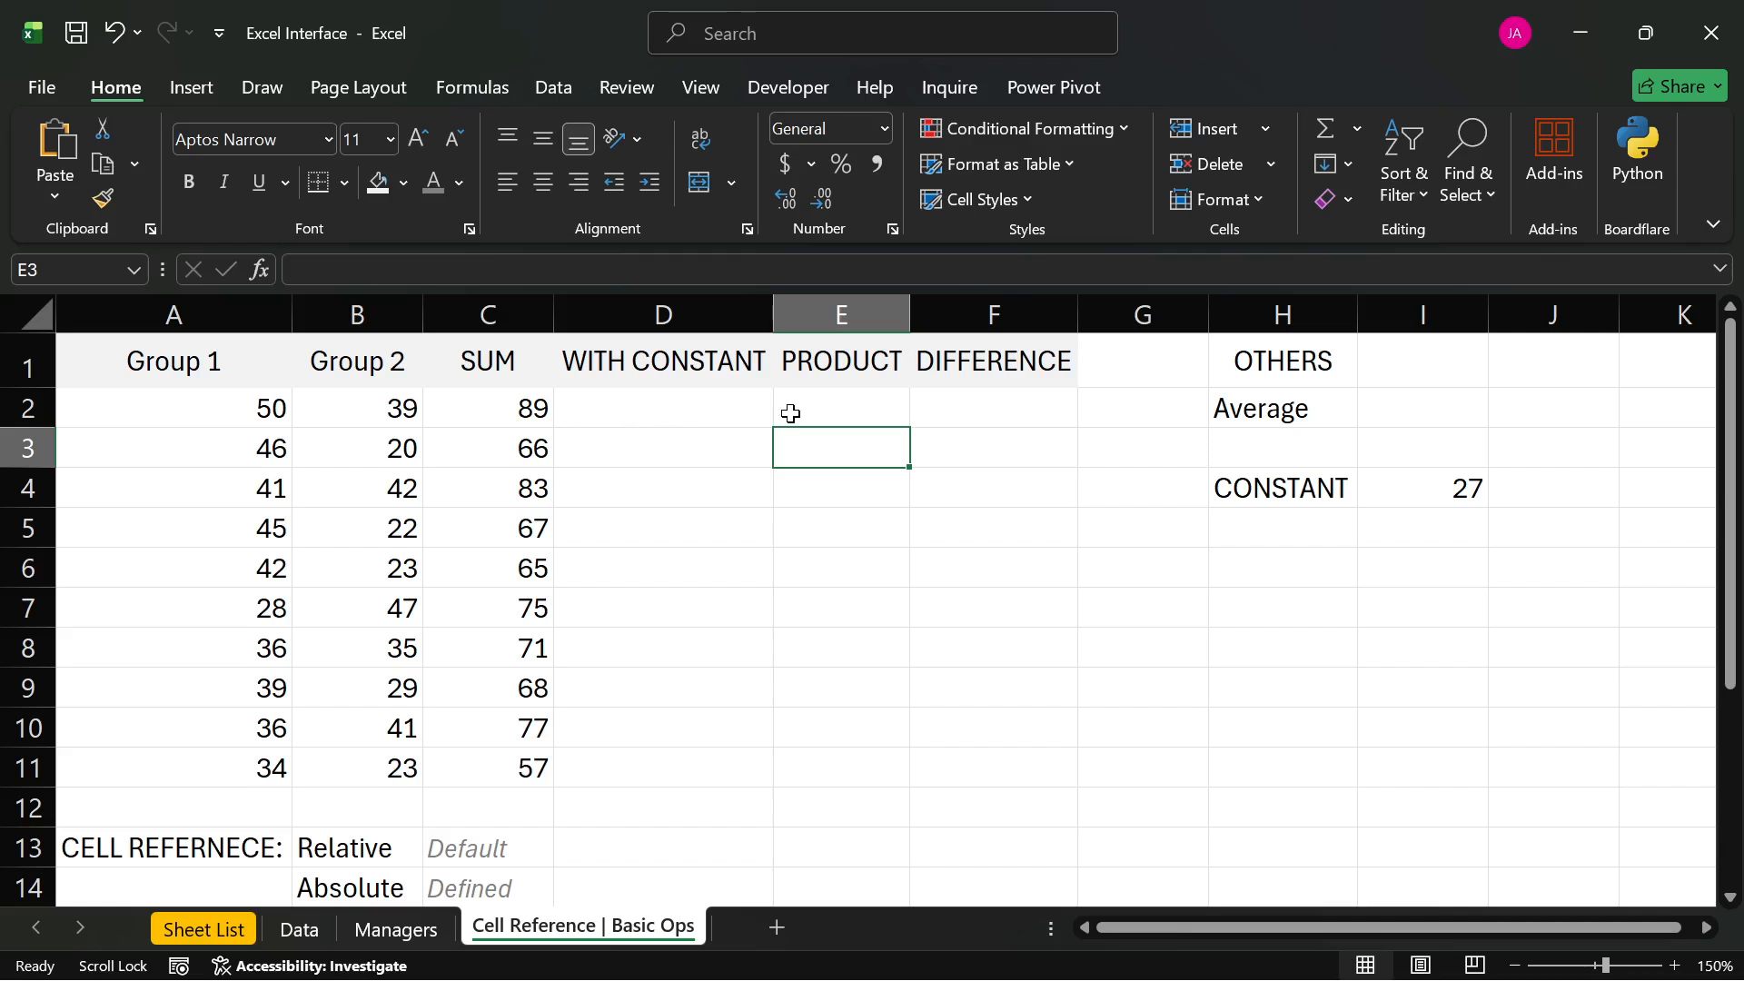
# - Enter =C2+I4 in D2 to add the constant to the first sum
pyautogui.click(1383, 497)
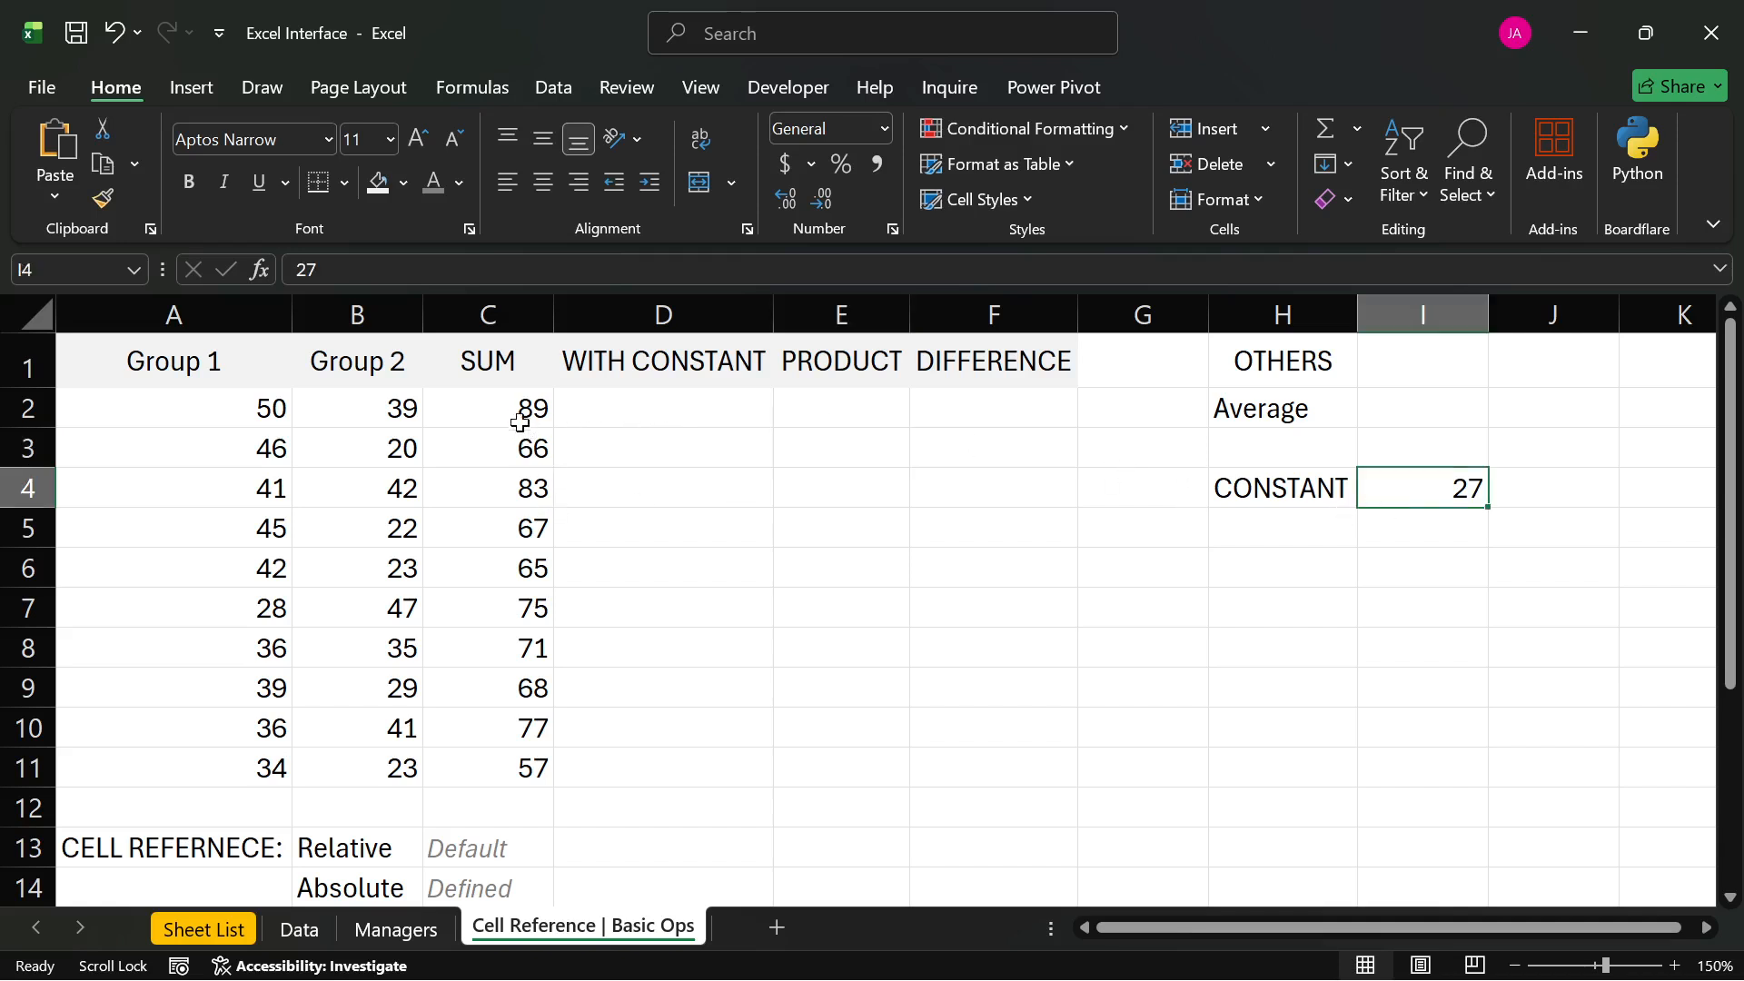
pyautogui.moveTo(526, 405); pyautogui.dragTo(531, 754)
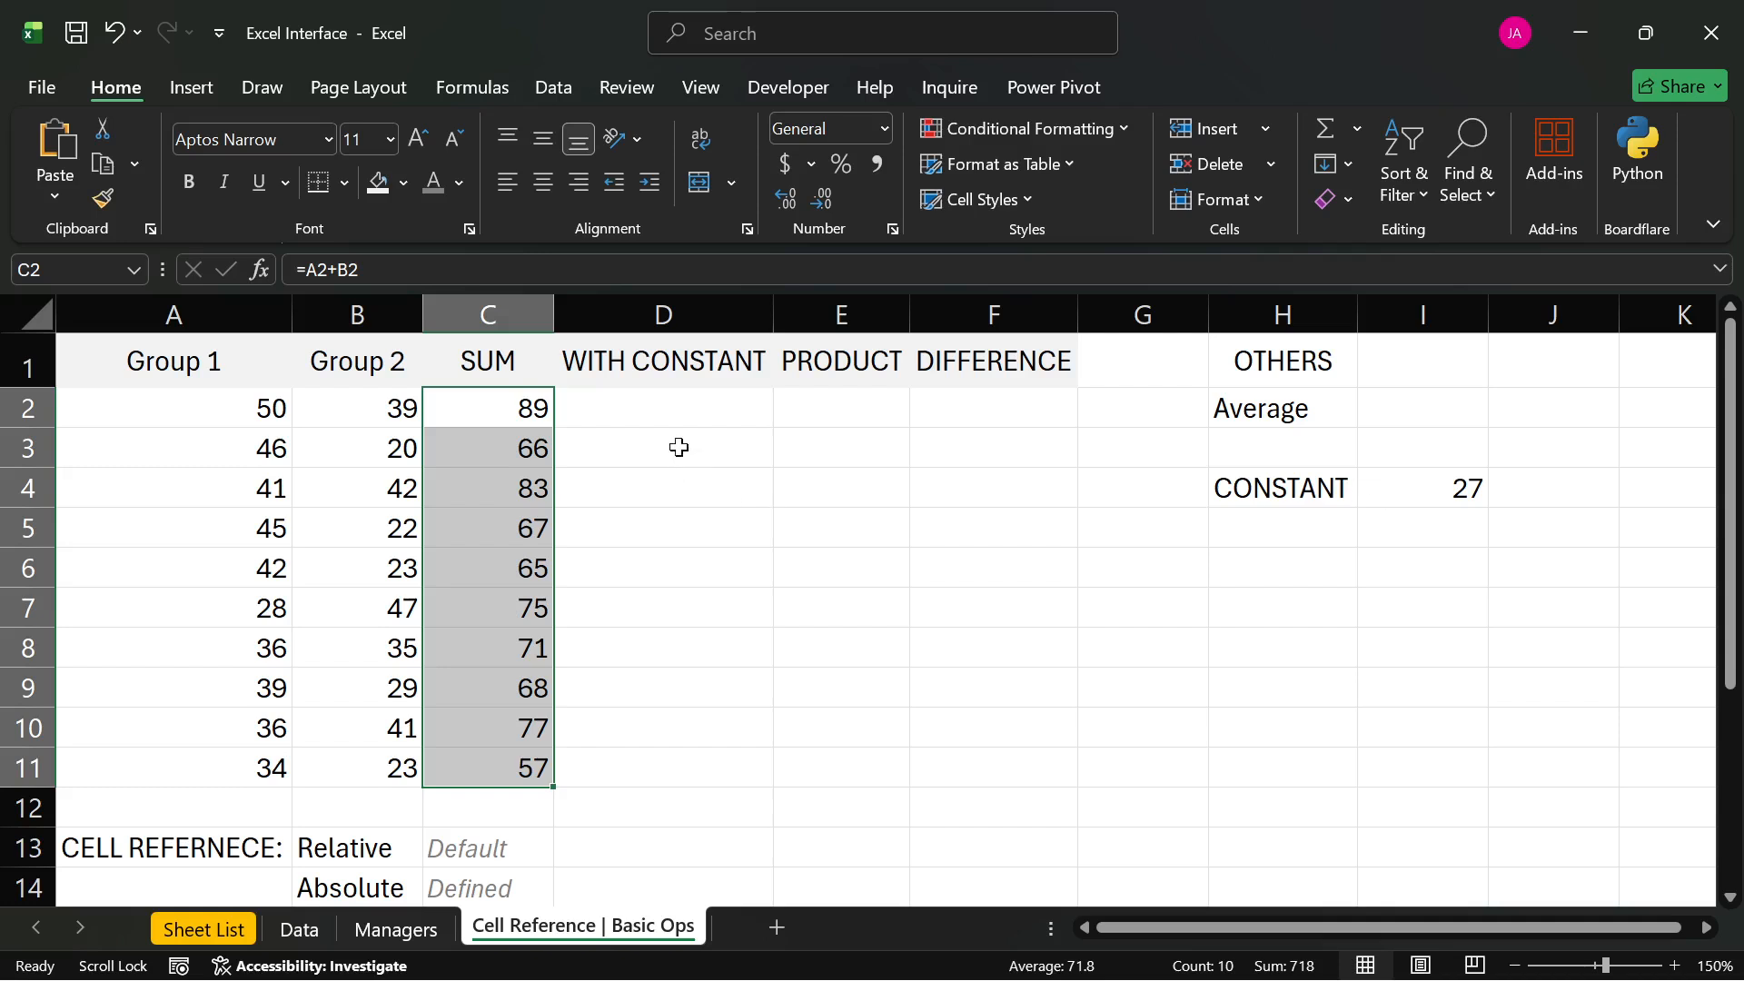
pyautogui.click(668, 417)
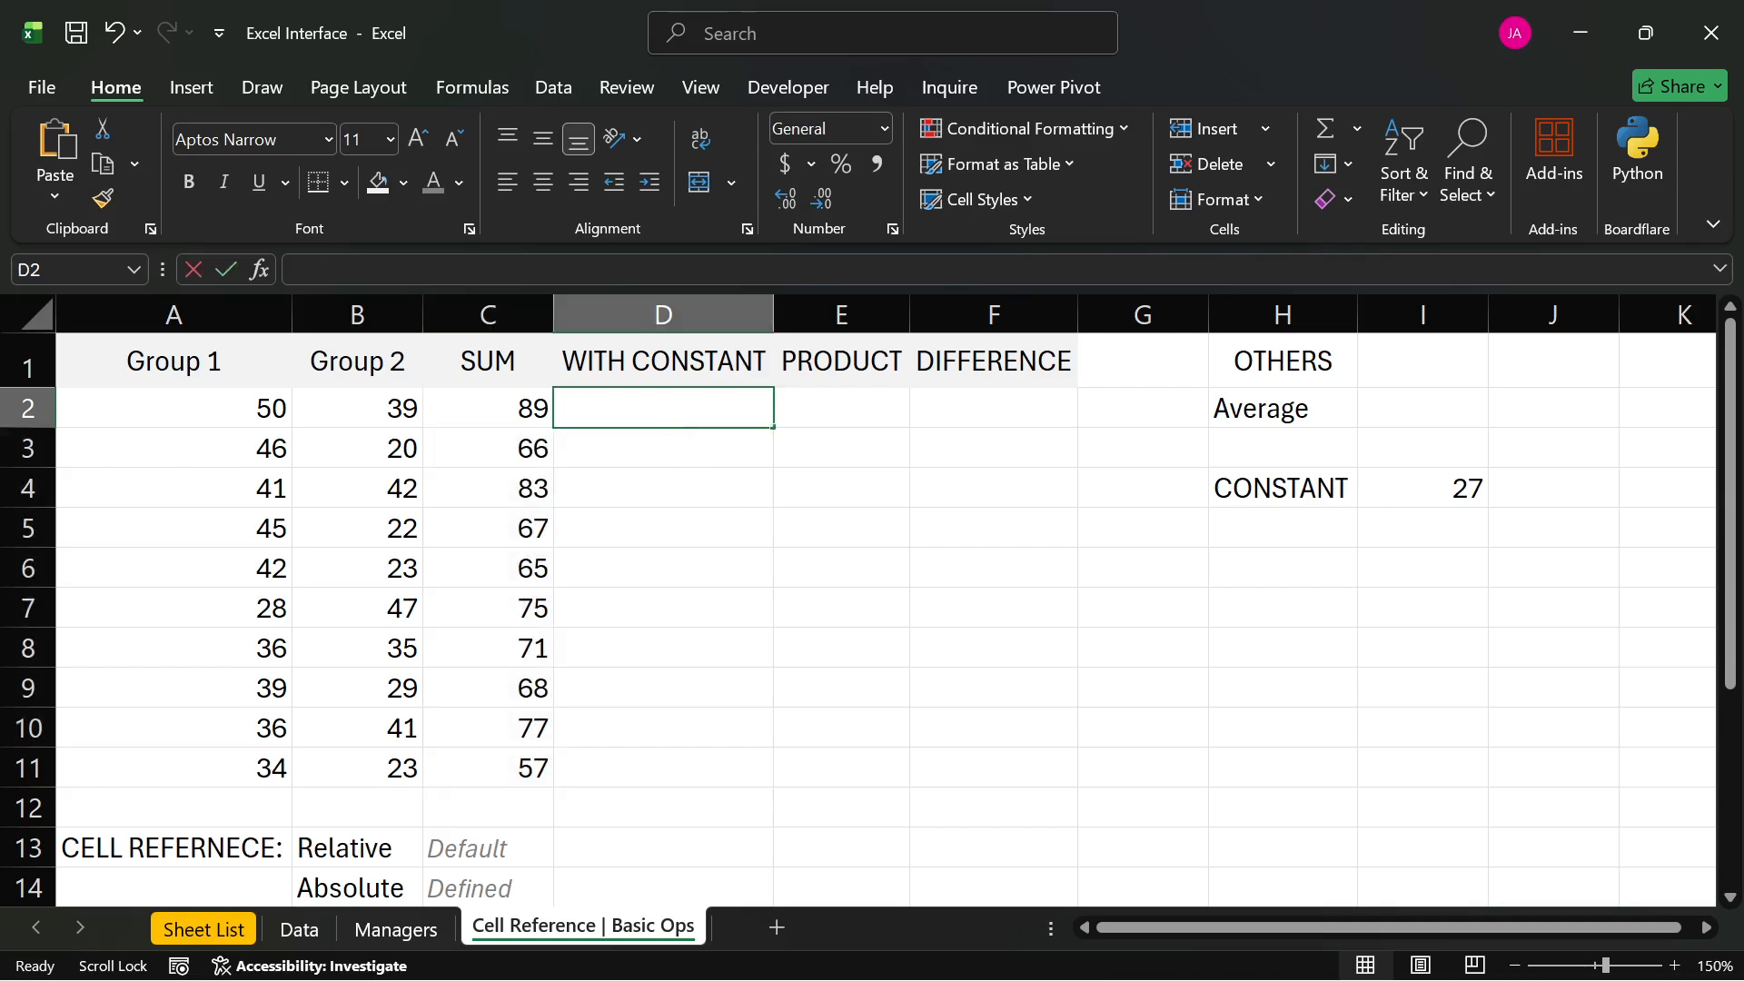
pyautogui.write('=')
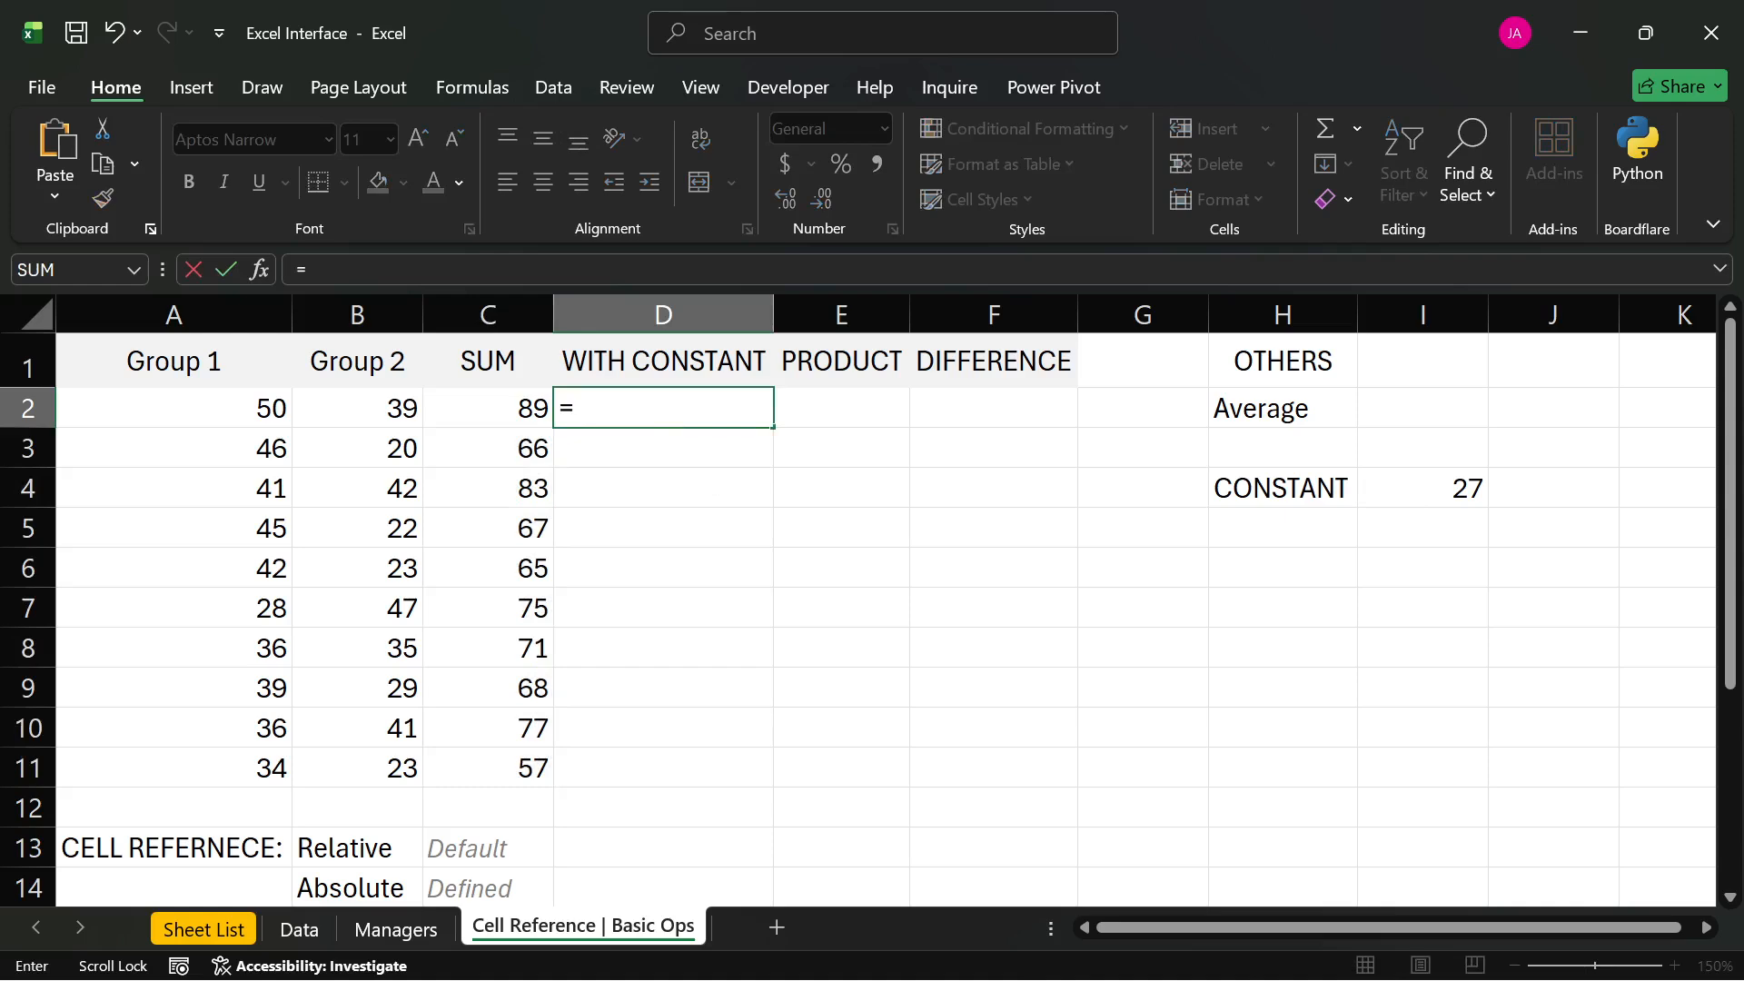
pyautogui.click(502, 410)
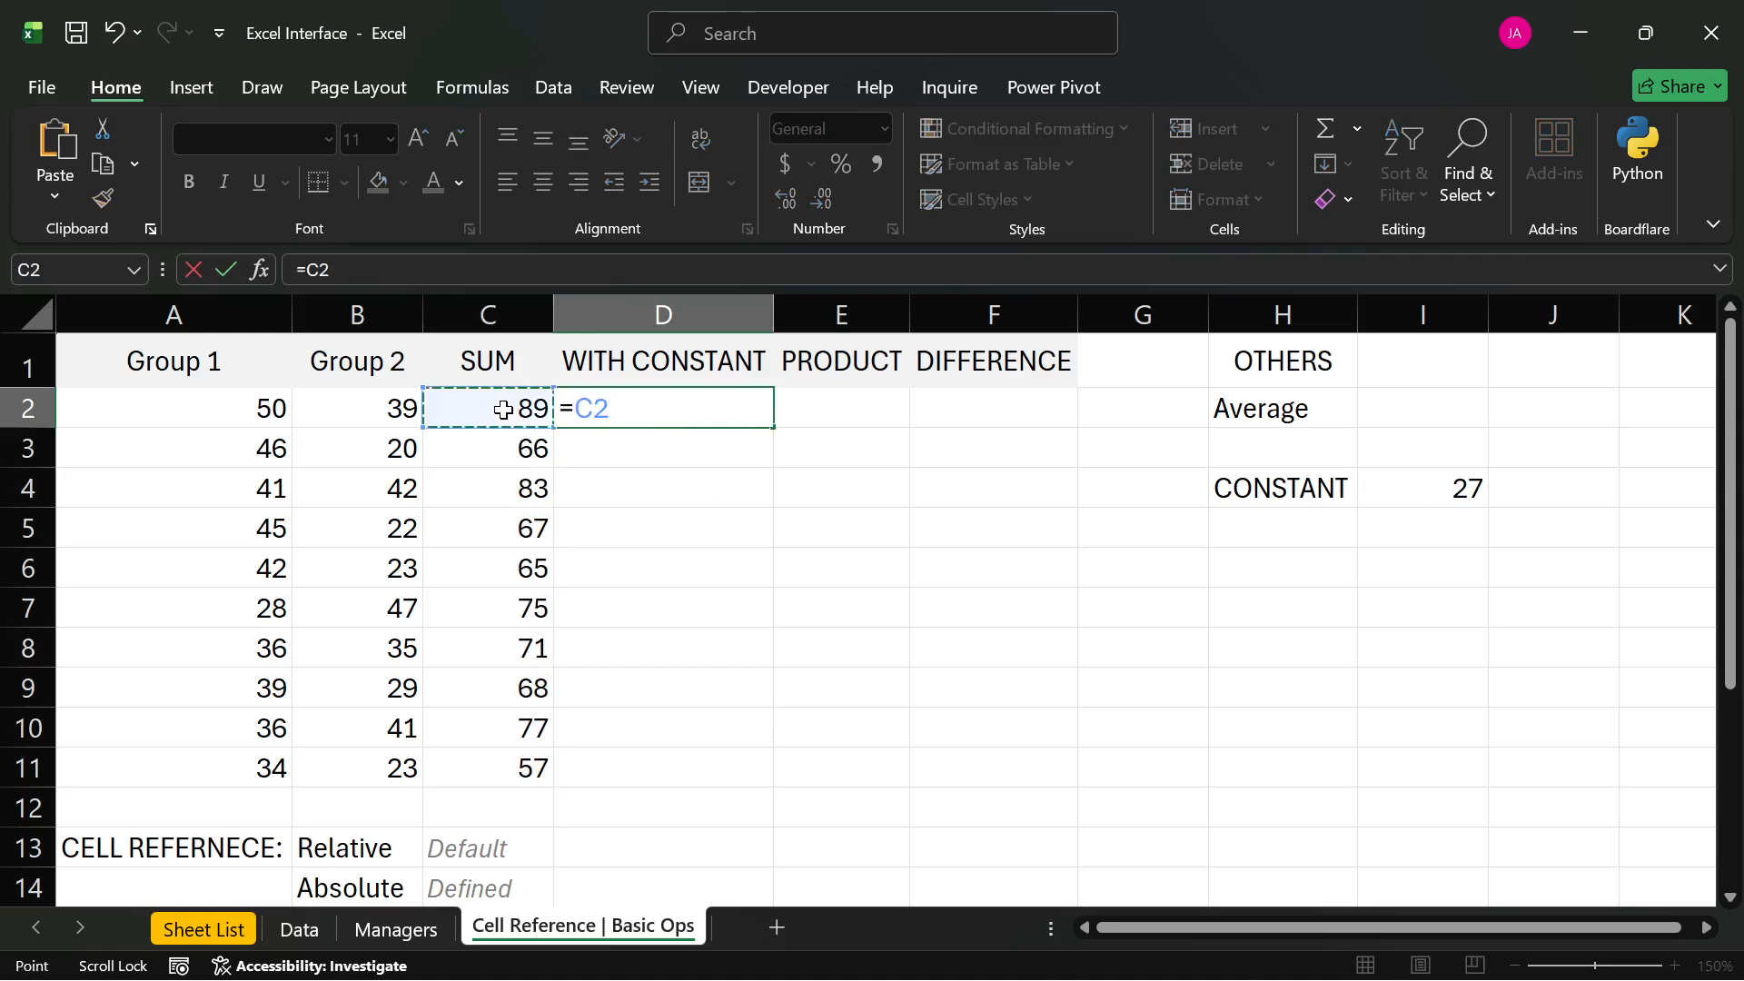
pyautogui.write('+')
pyautogui.click(1468, 491)
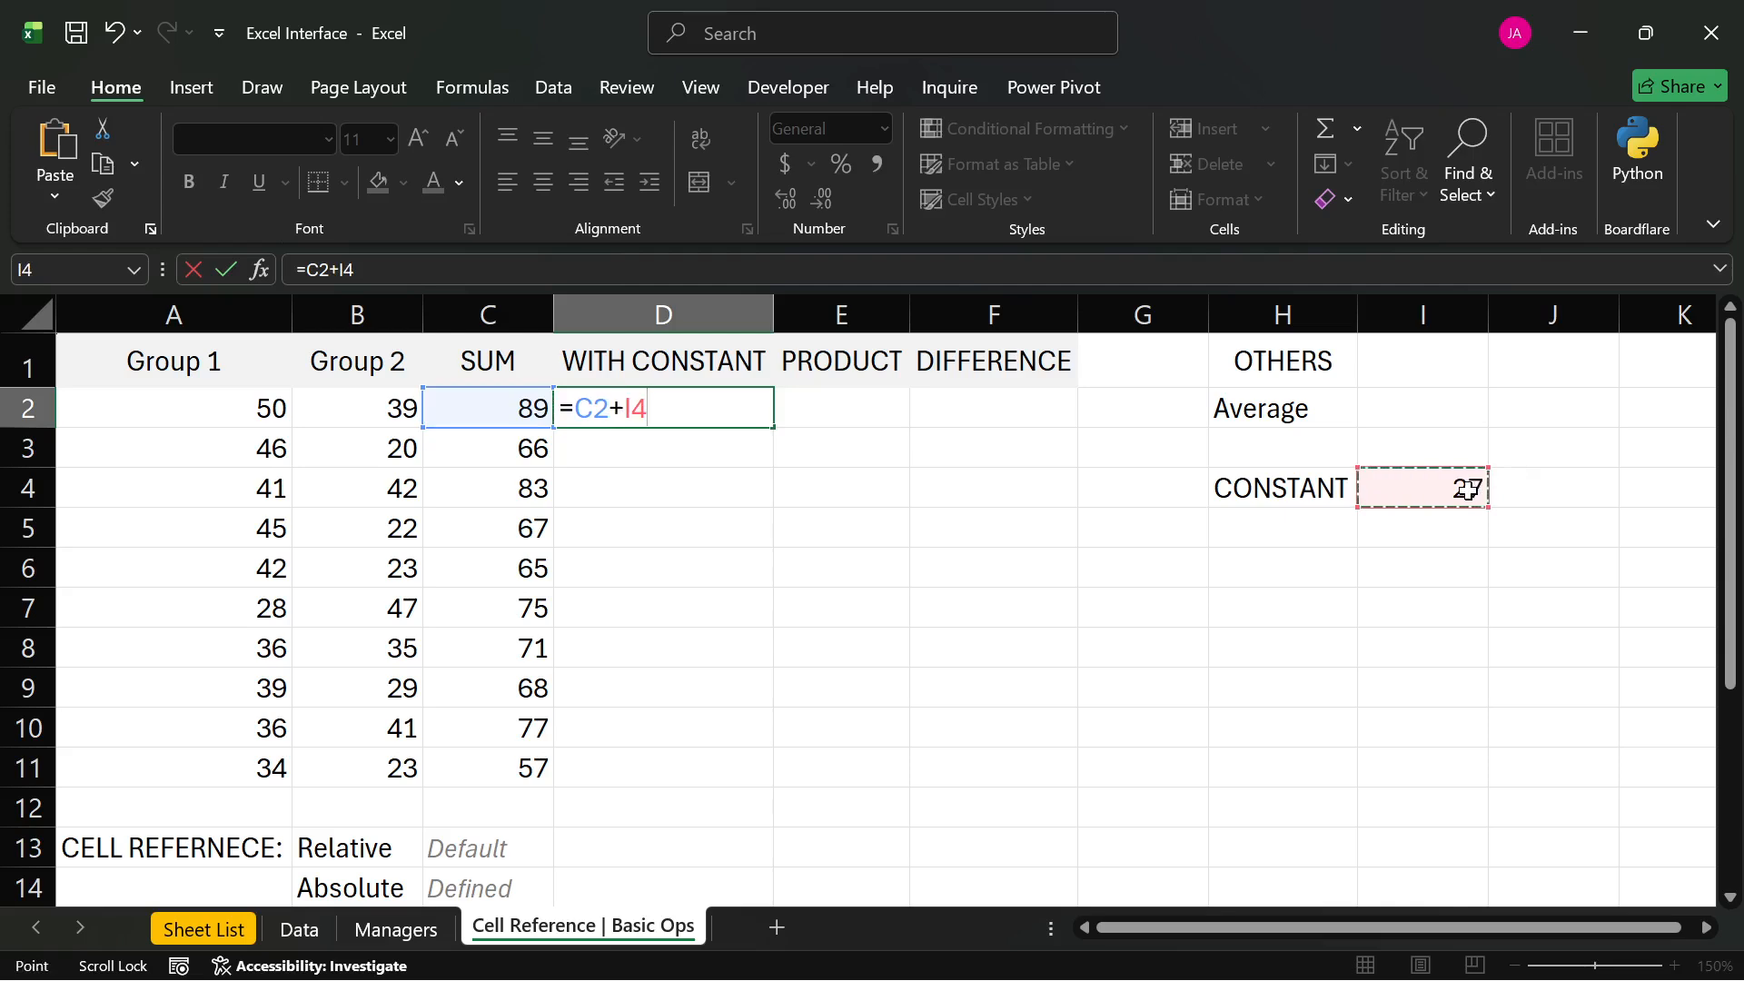
pyautogui.press('Return')
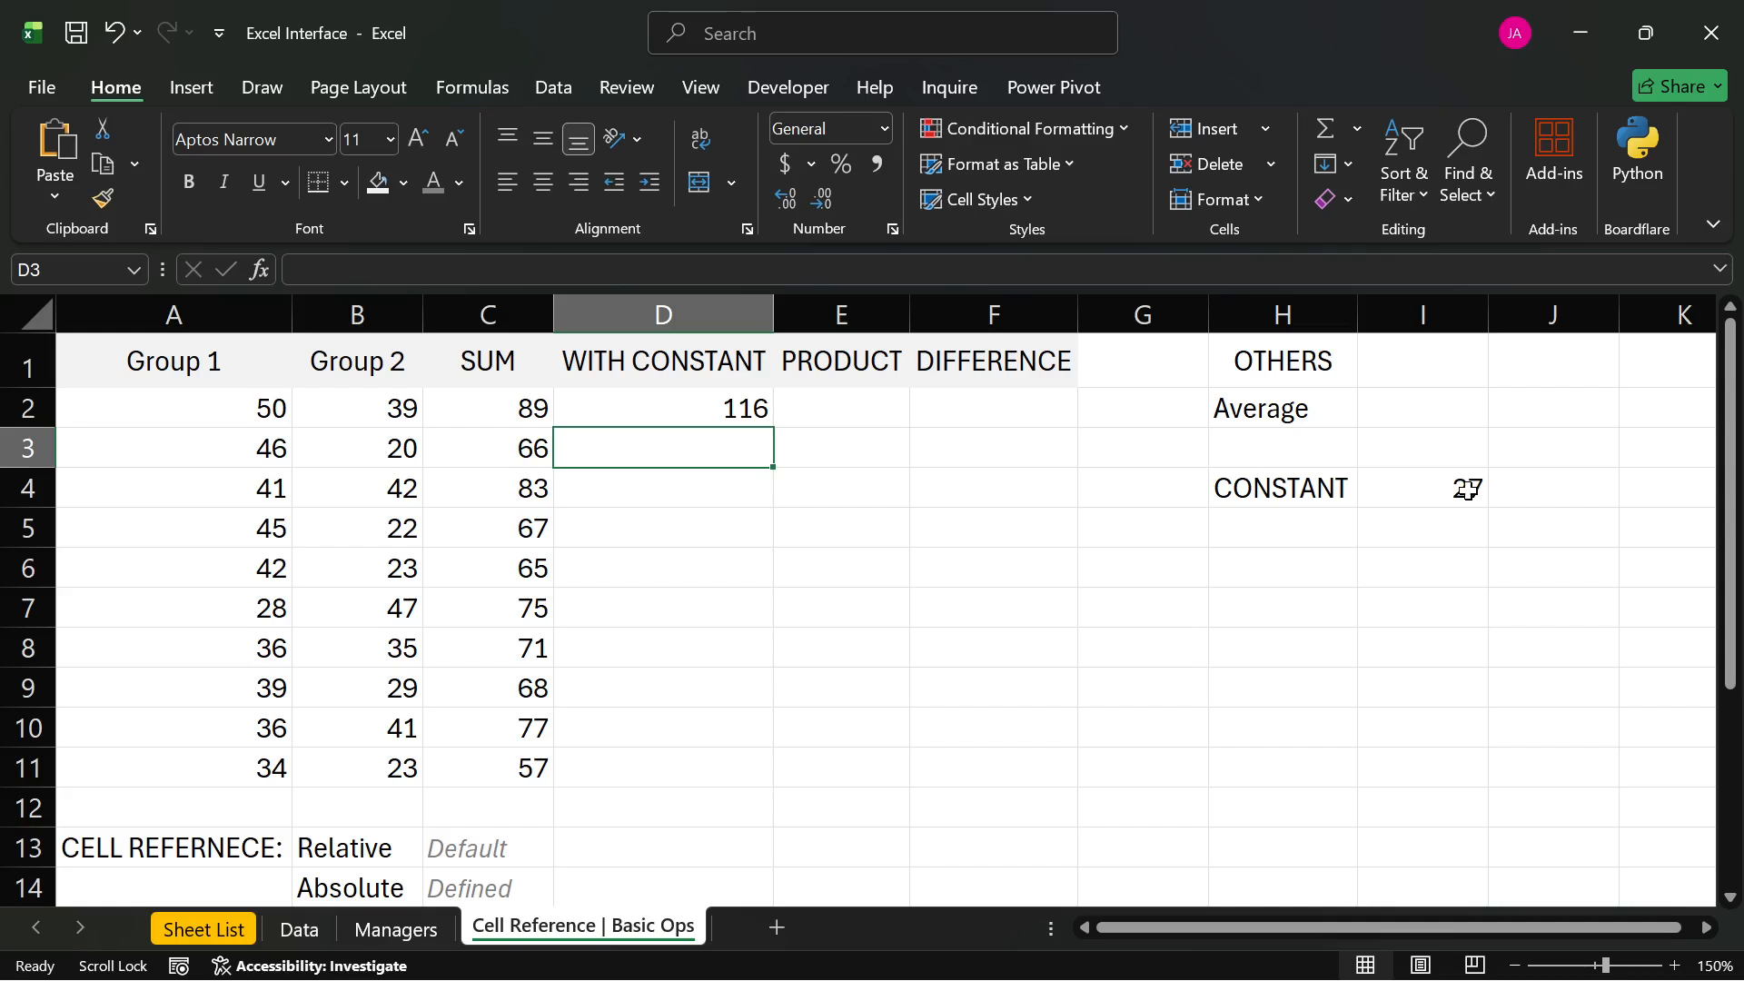
# - Autofill the constant formula from D2 down to D11
pyautogui.click(736, 407)
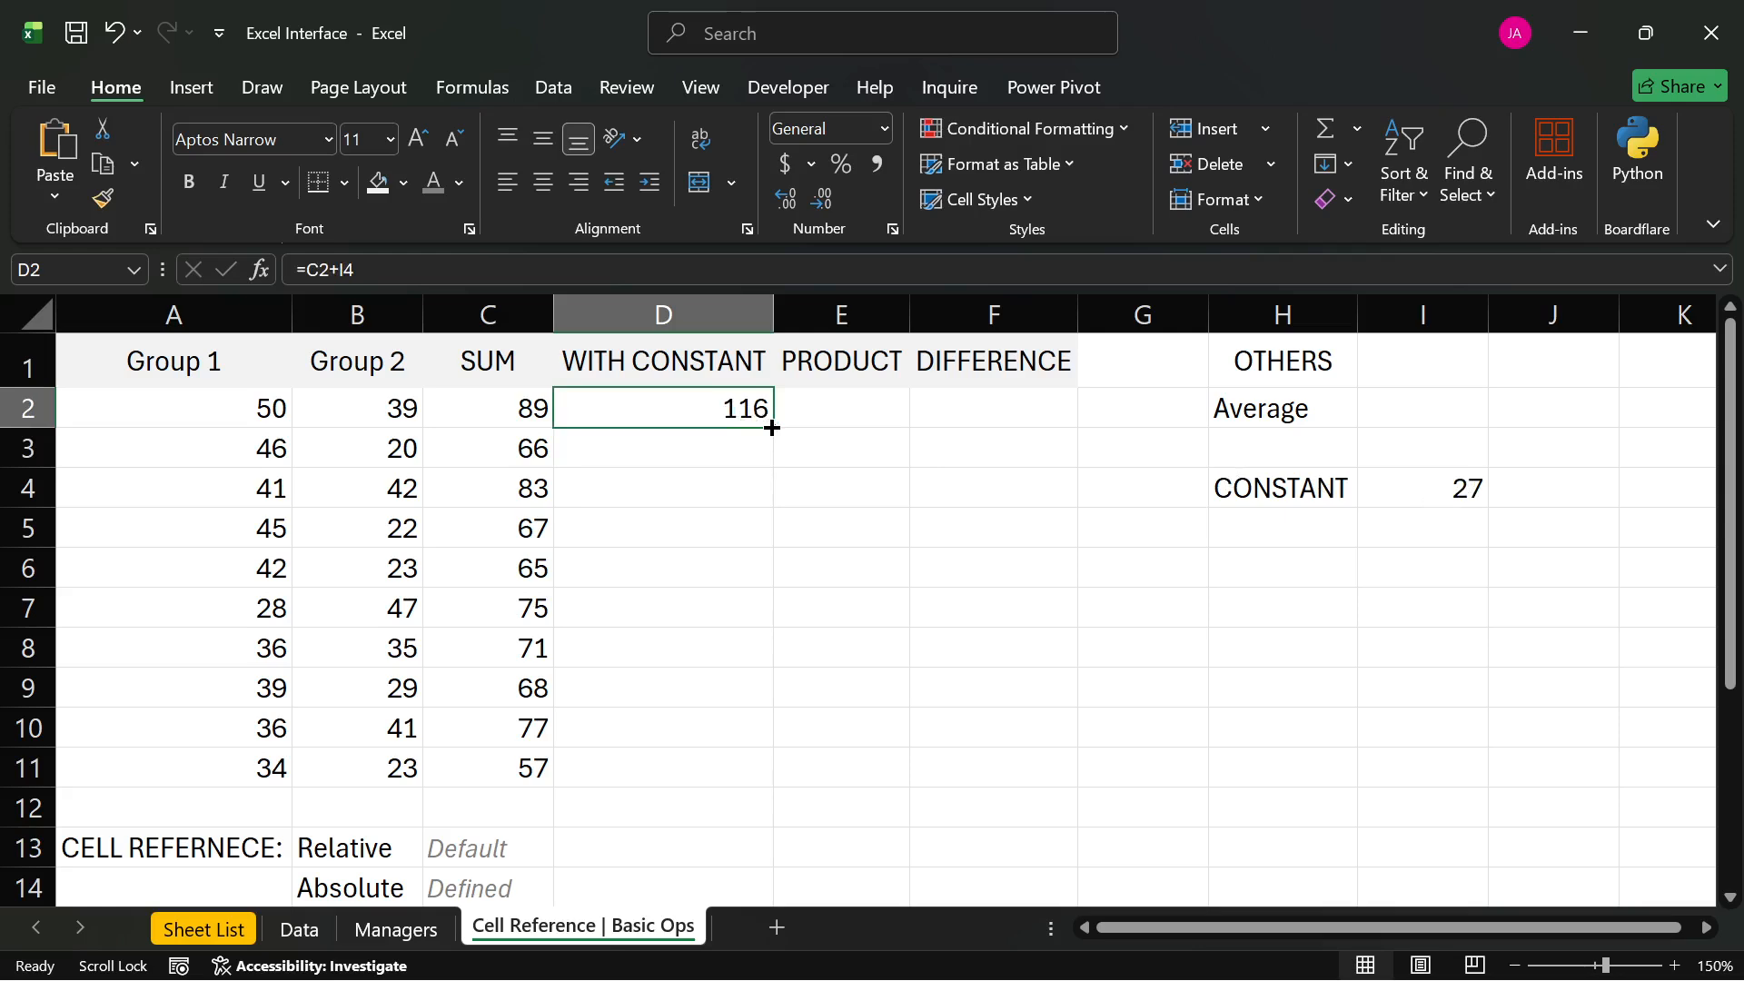
pyautogui.moveTo(772, 428); pyautogui.dragTo(748, 775)
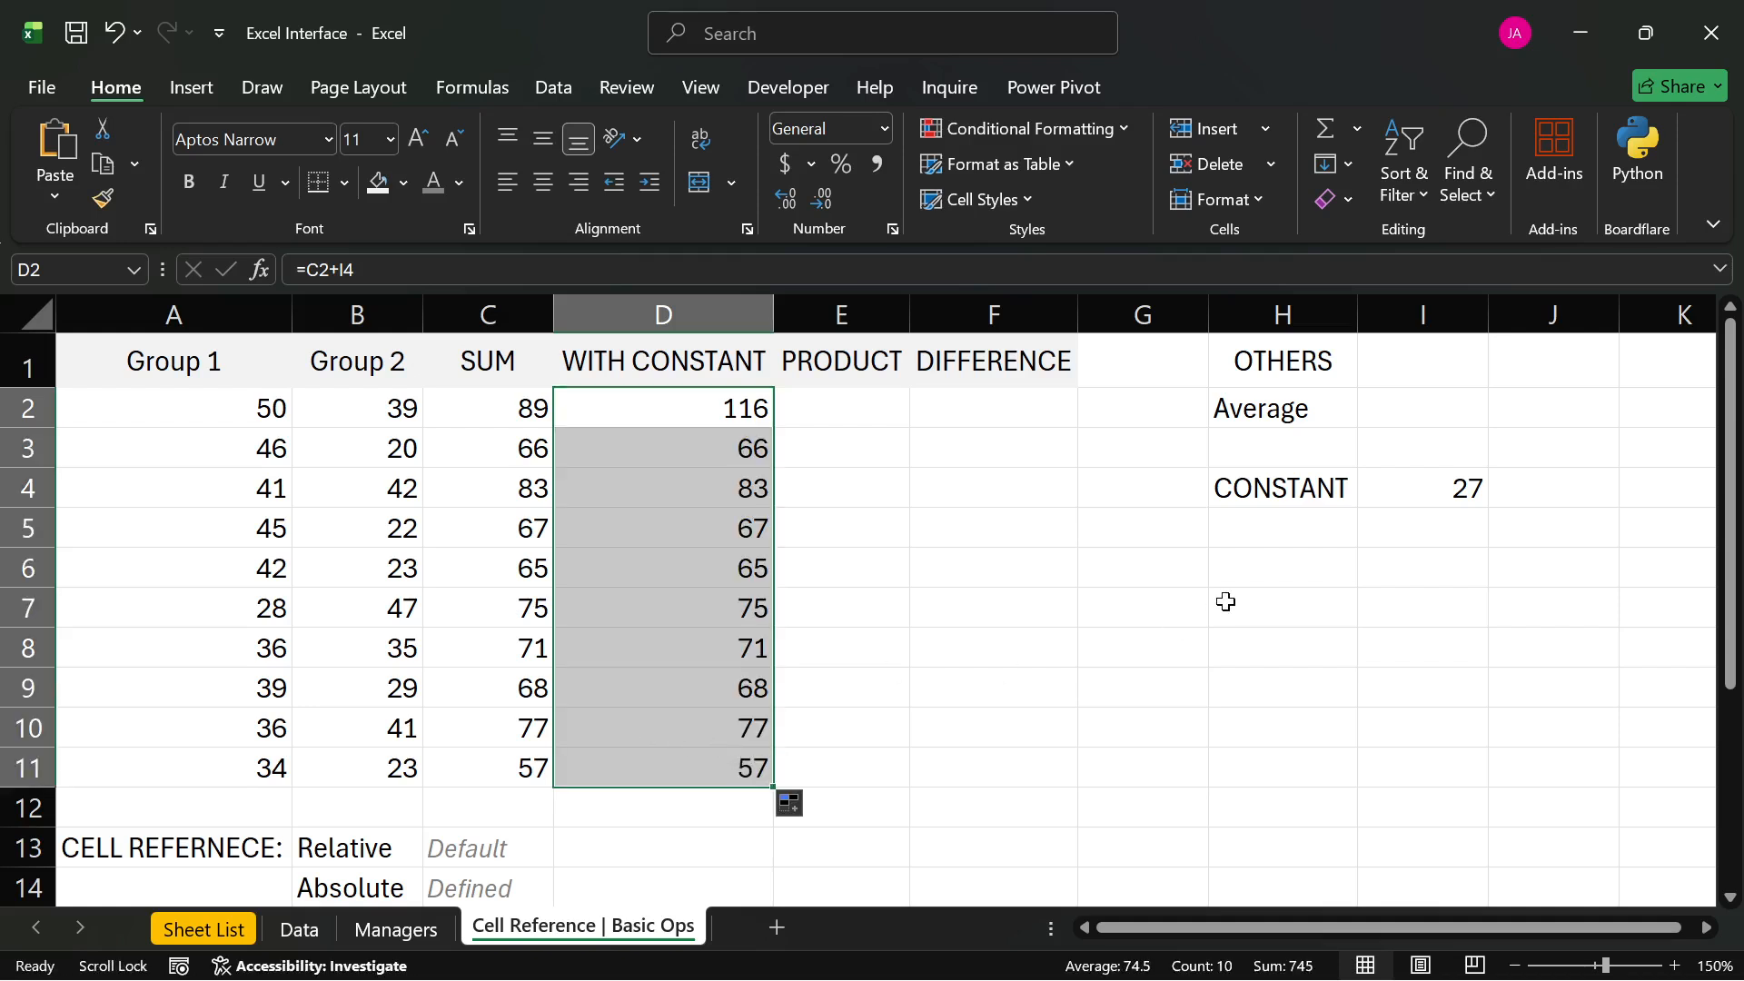
pyautogui.click(877, 740)
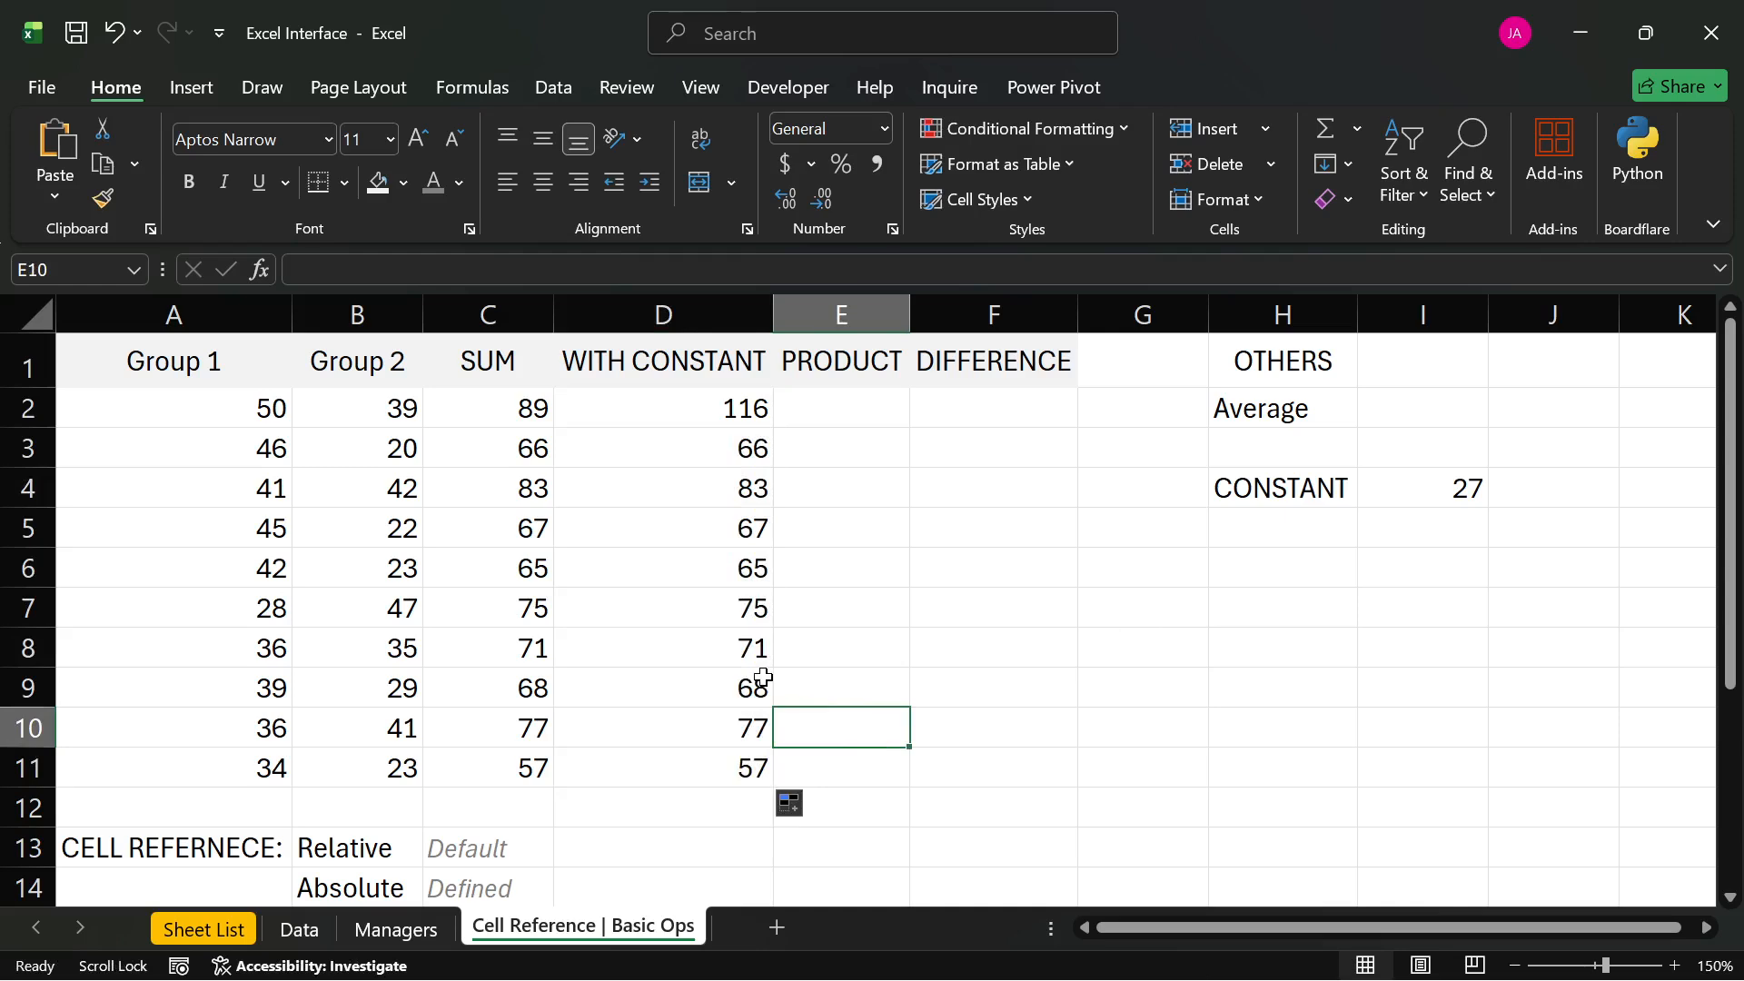
# - Compare the formulas in D4, D3 and D2 to see which cell each one references for the constant
pyautogui.click(629, 484)
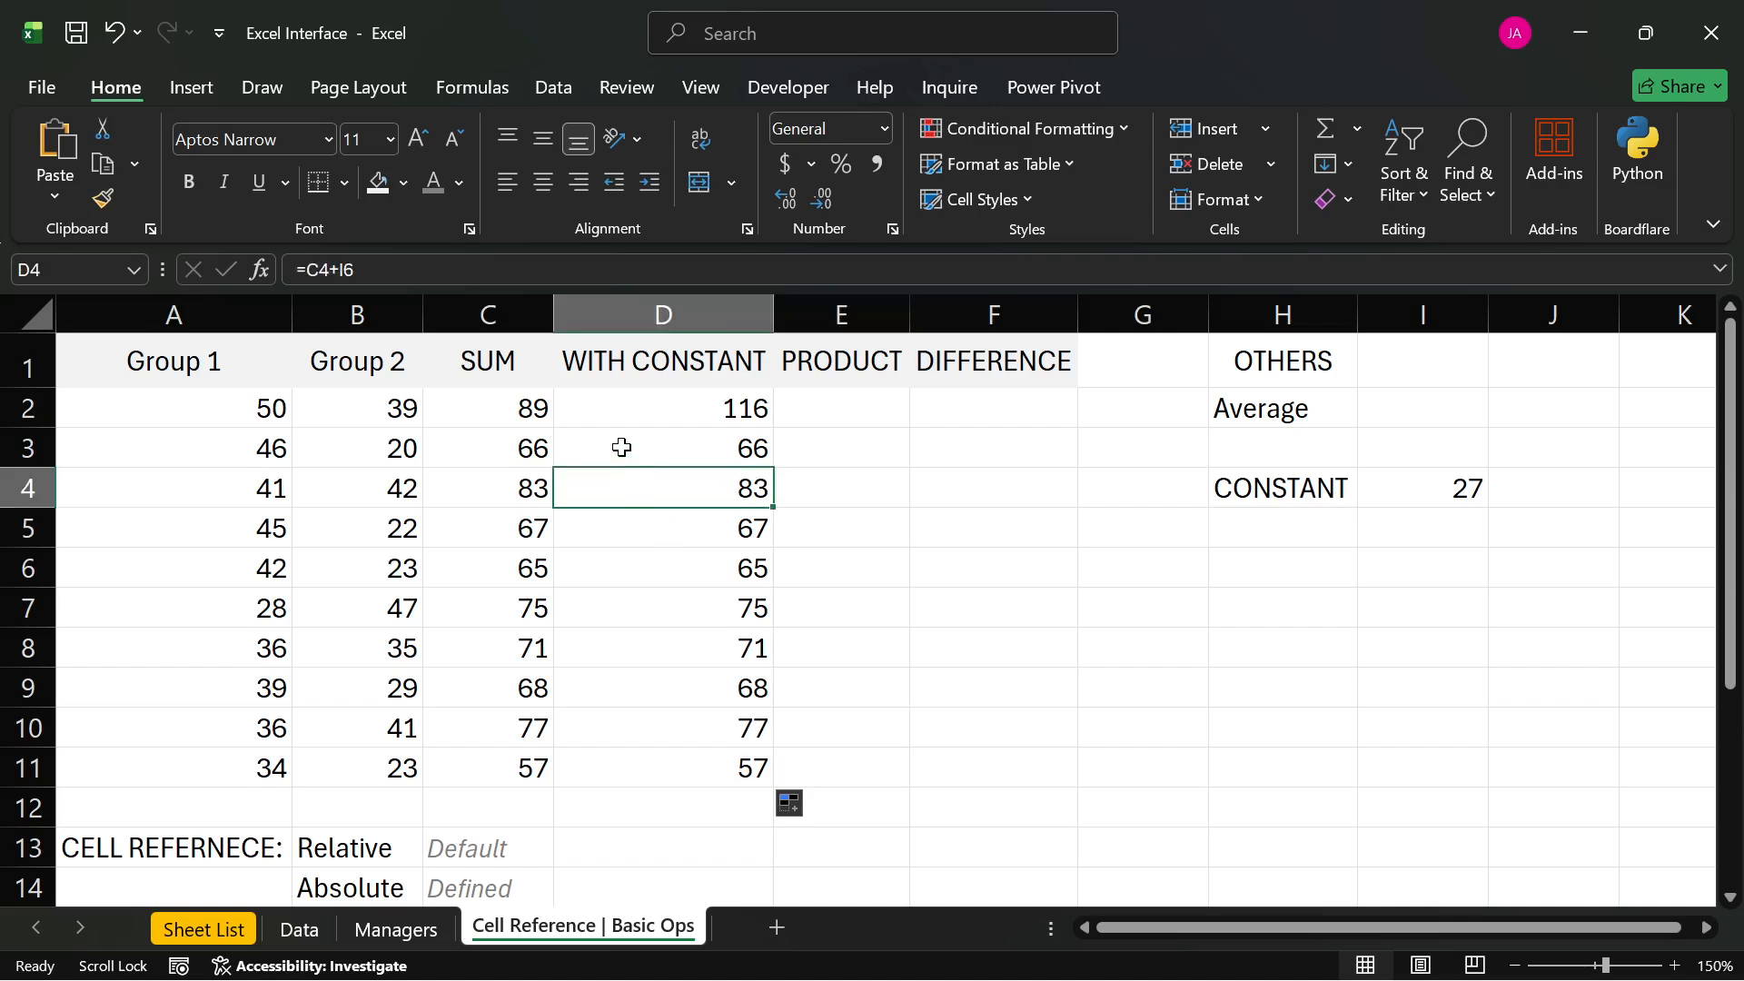
pyautogui.click(623, 447)
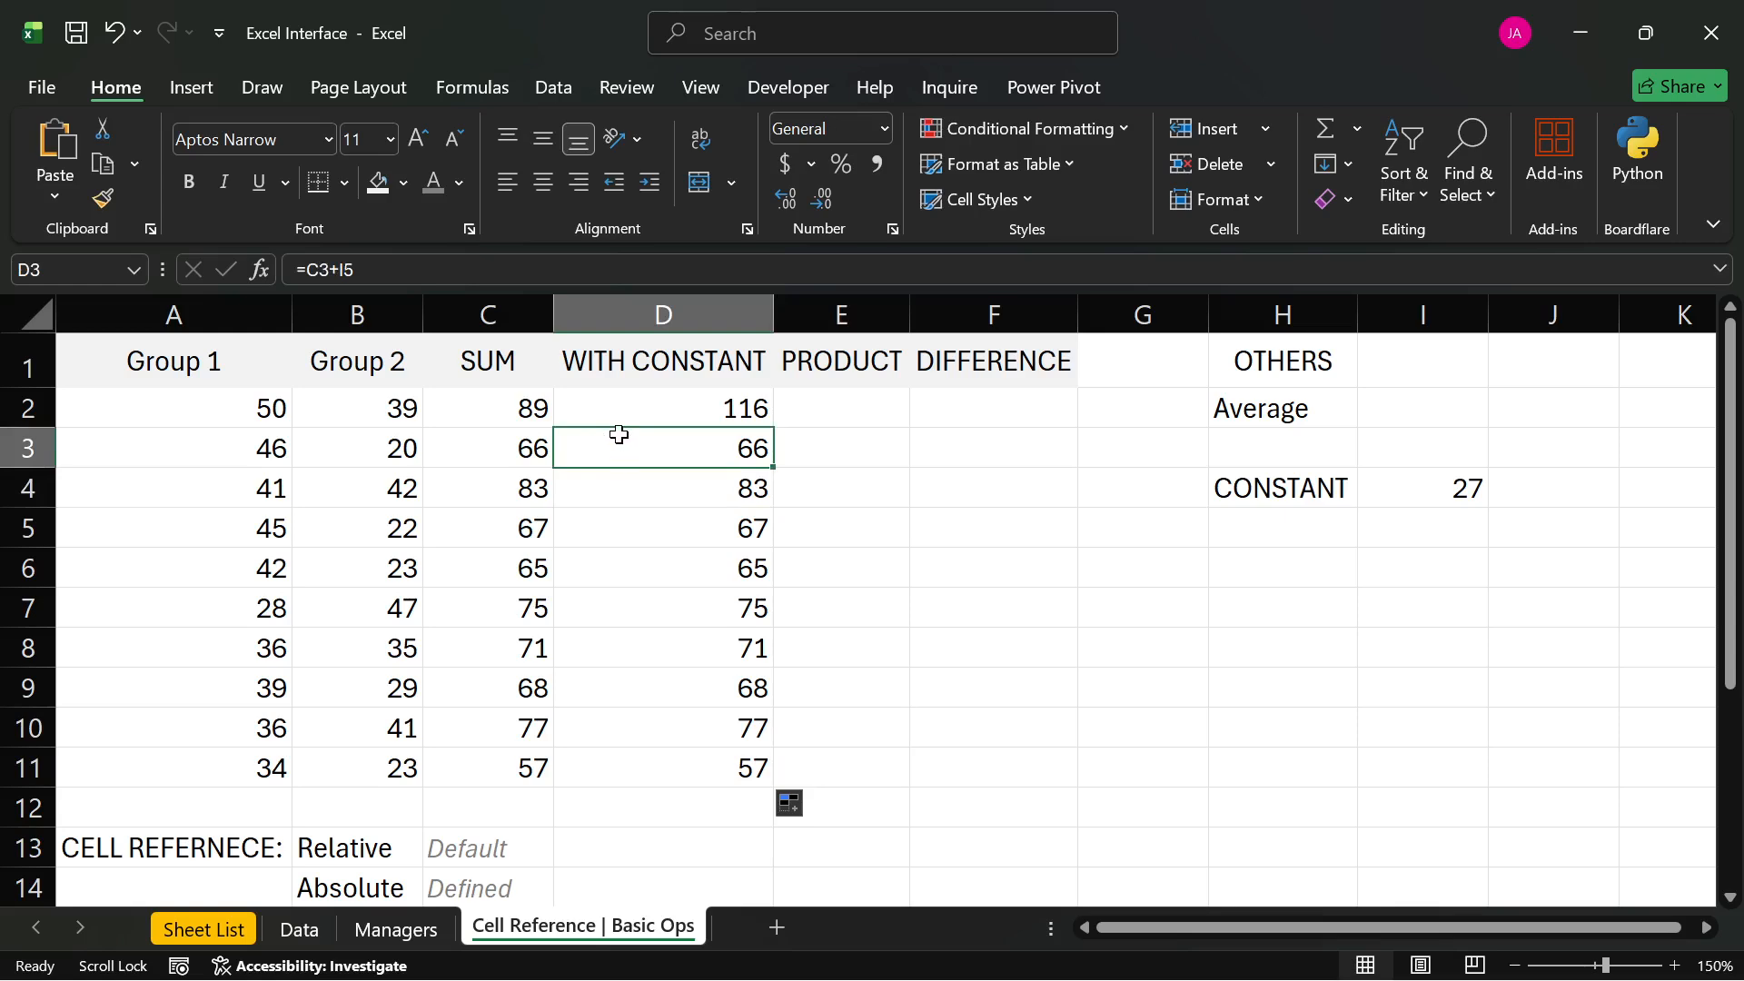
pyautogui.click(672, 419)
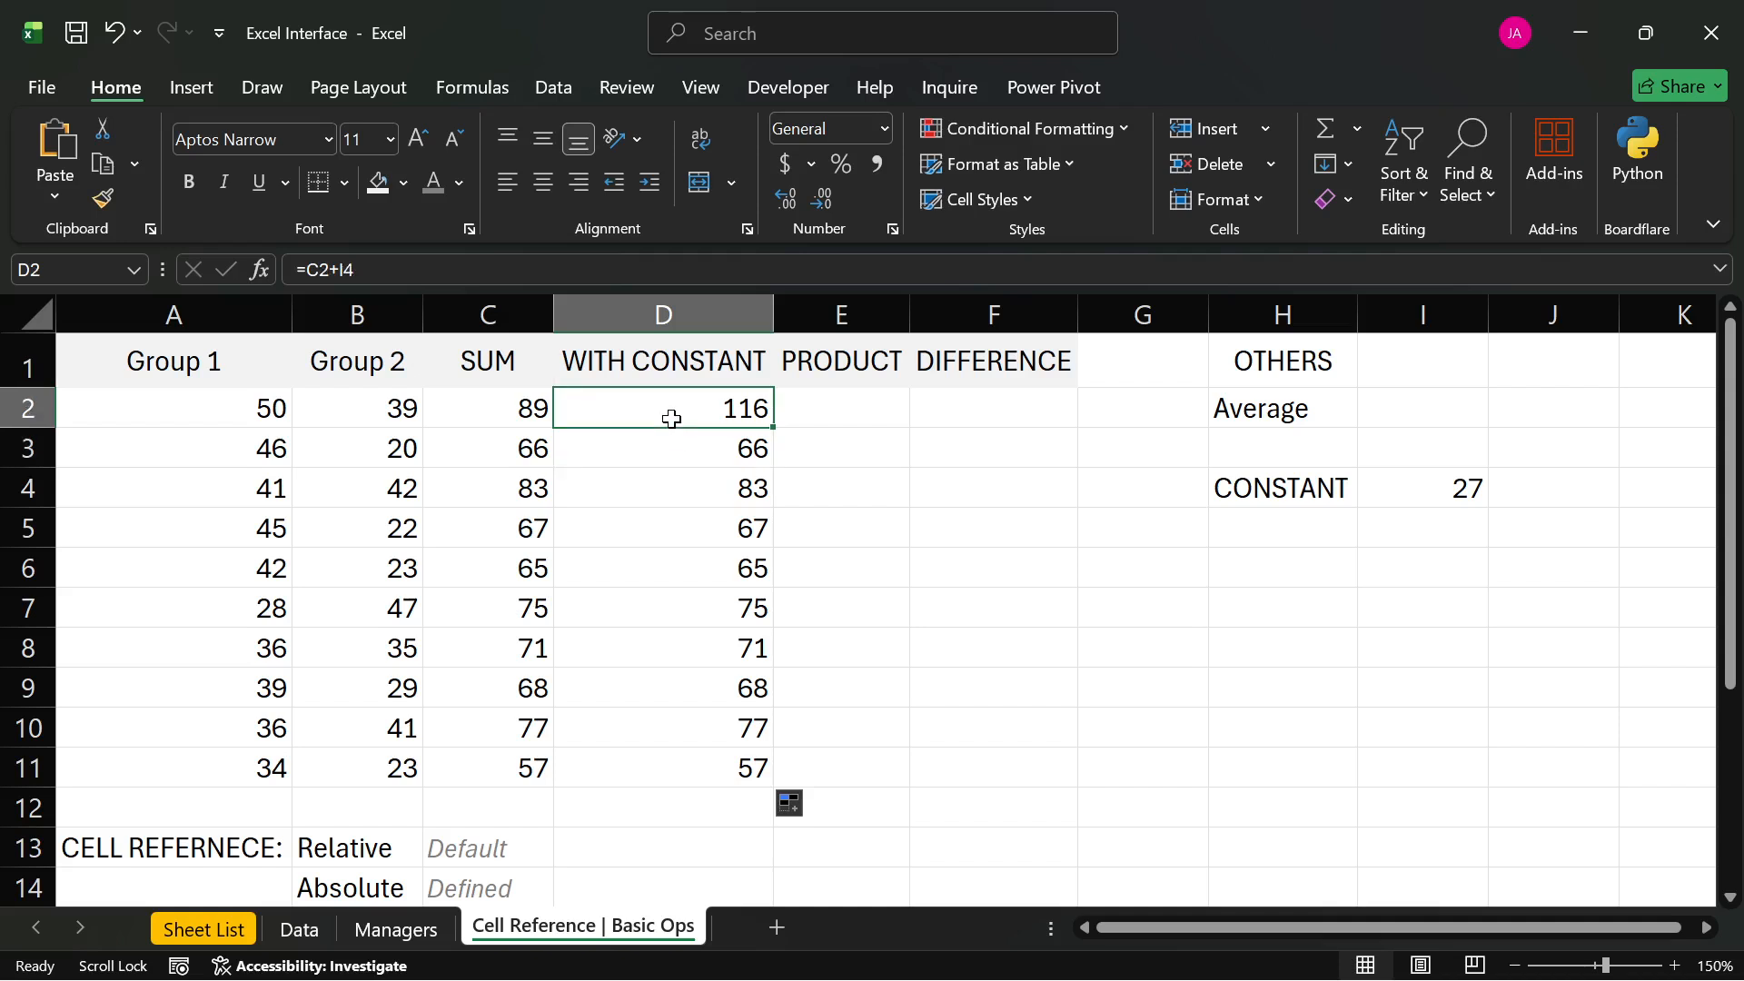
# - Inspect the formulas in D2, D3, D4 and D11 to see which cell each one references for the constant
pyautogui.doubleClick(672, 414)
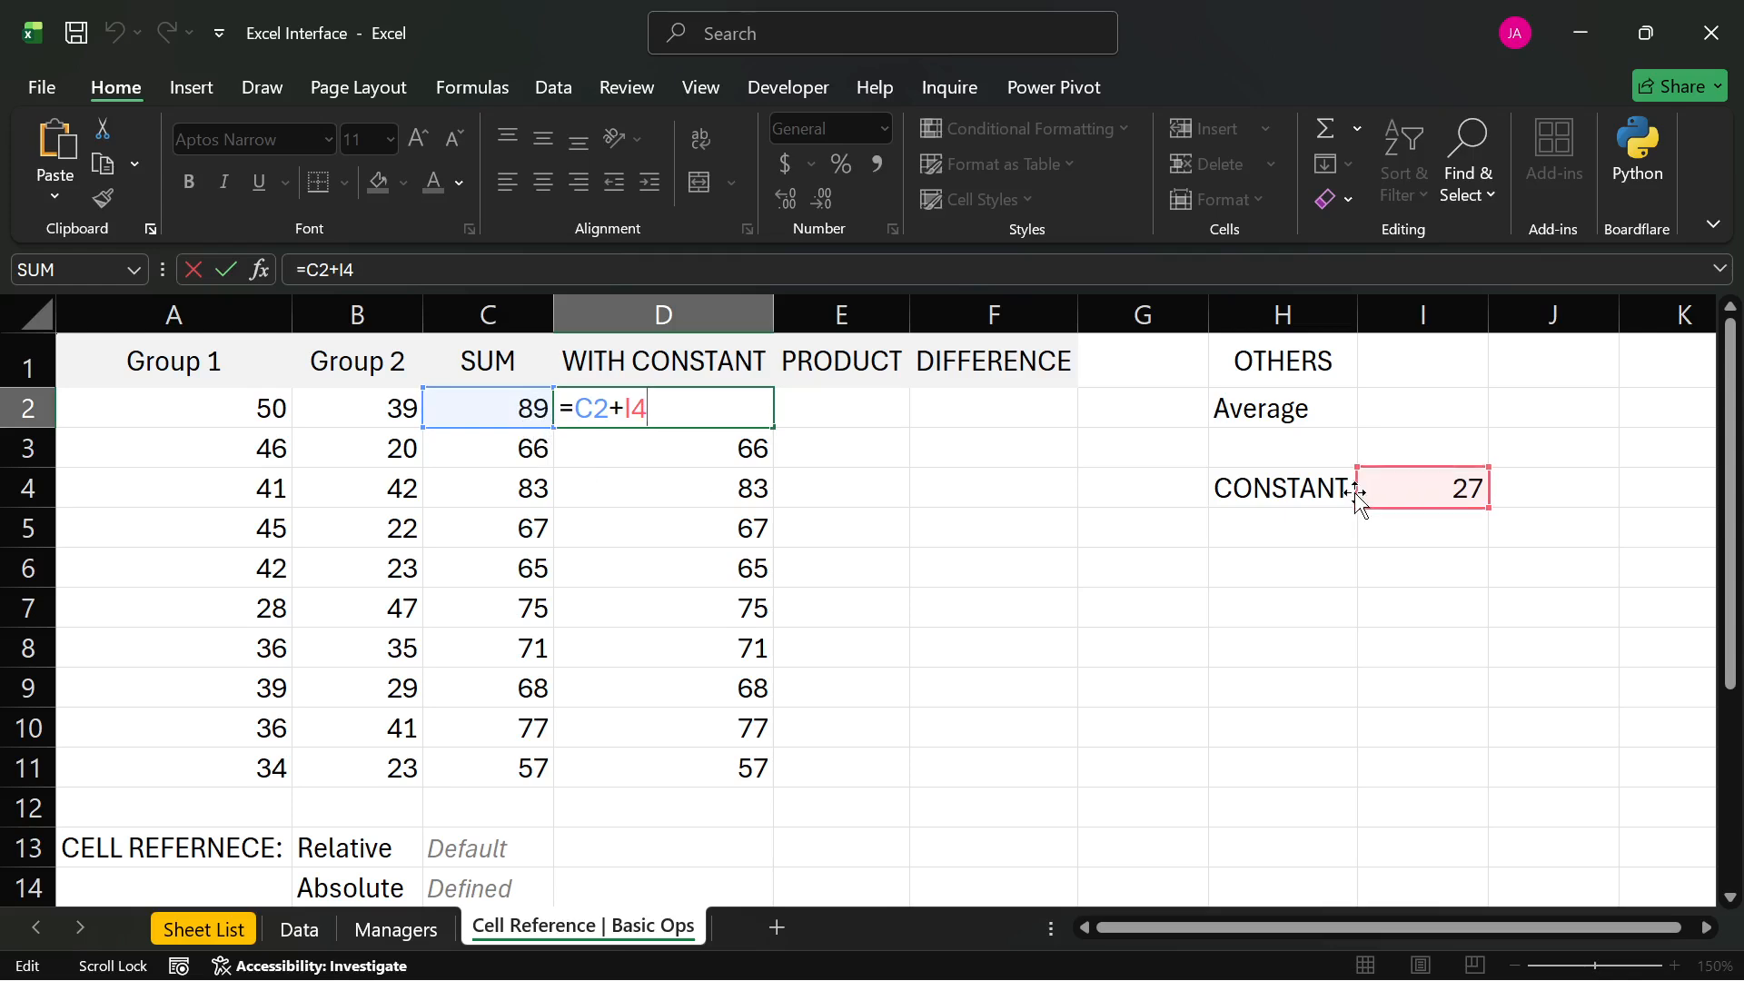
pyautogui.hotkey('ctrl', 'Return')
pyautogui.press('Return')
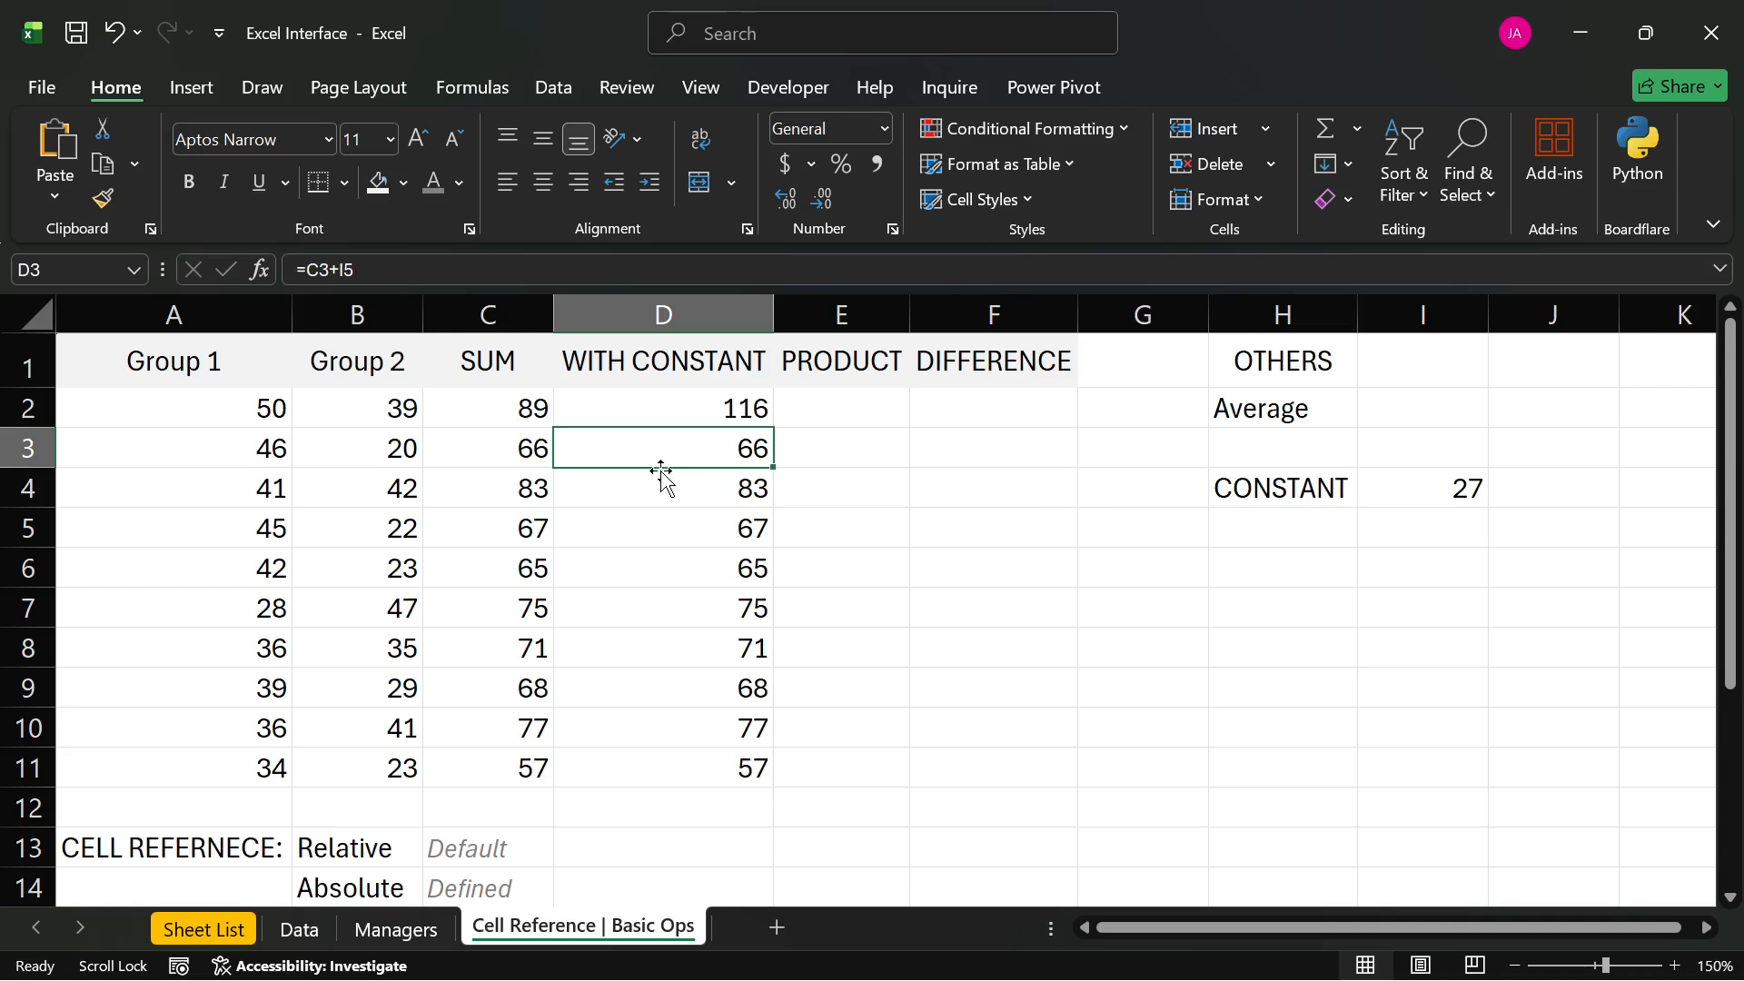
pyautogui.doubleClick(619, 451)
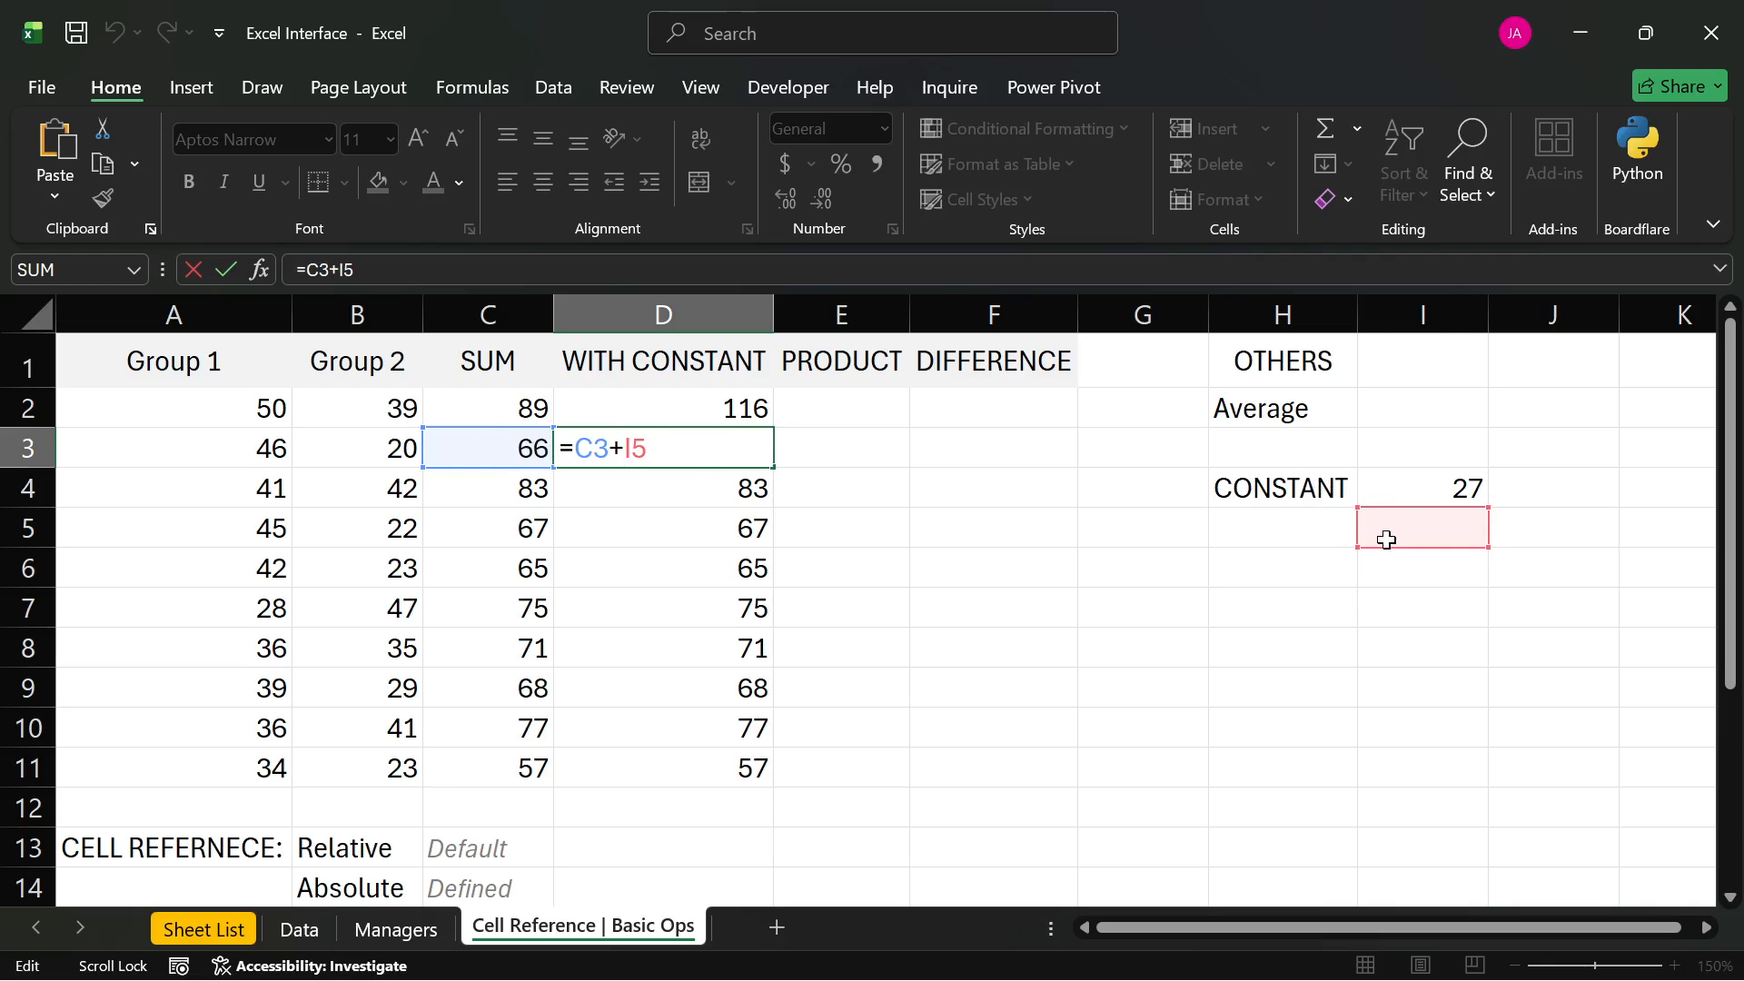
pyautogui.press('Return')
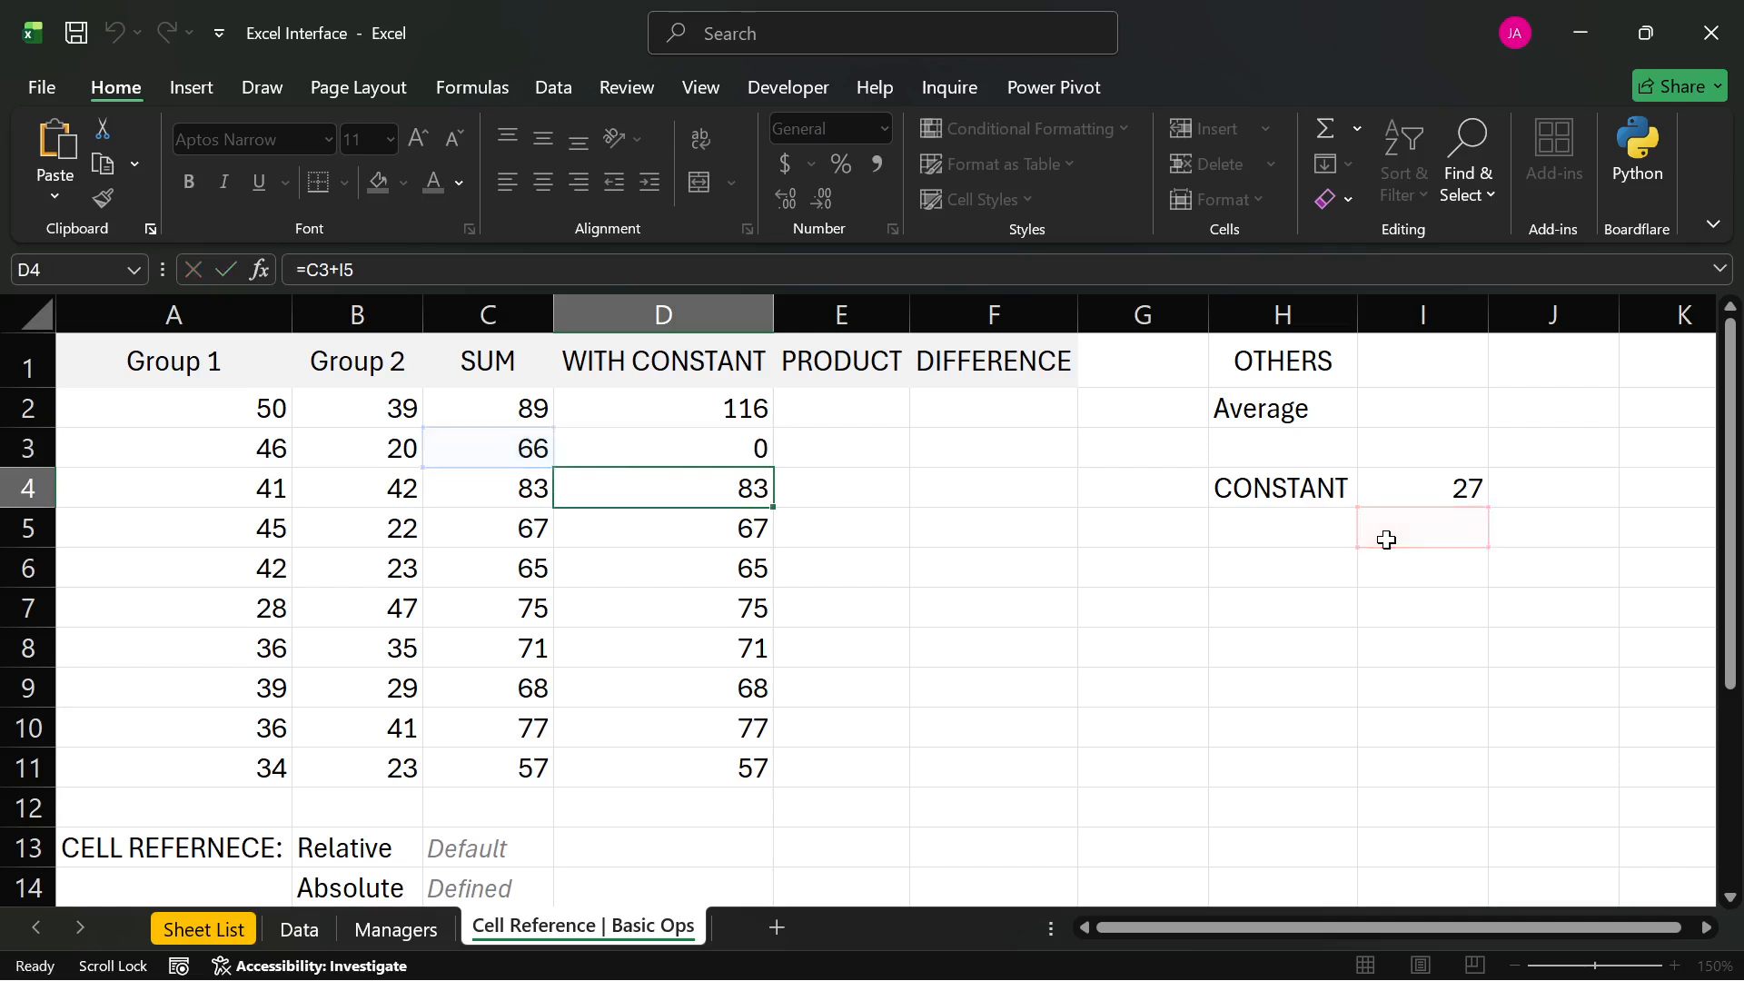
pyautogui.doubleClick(714, 490)
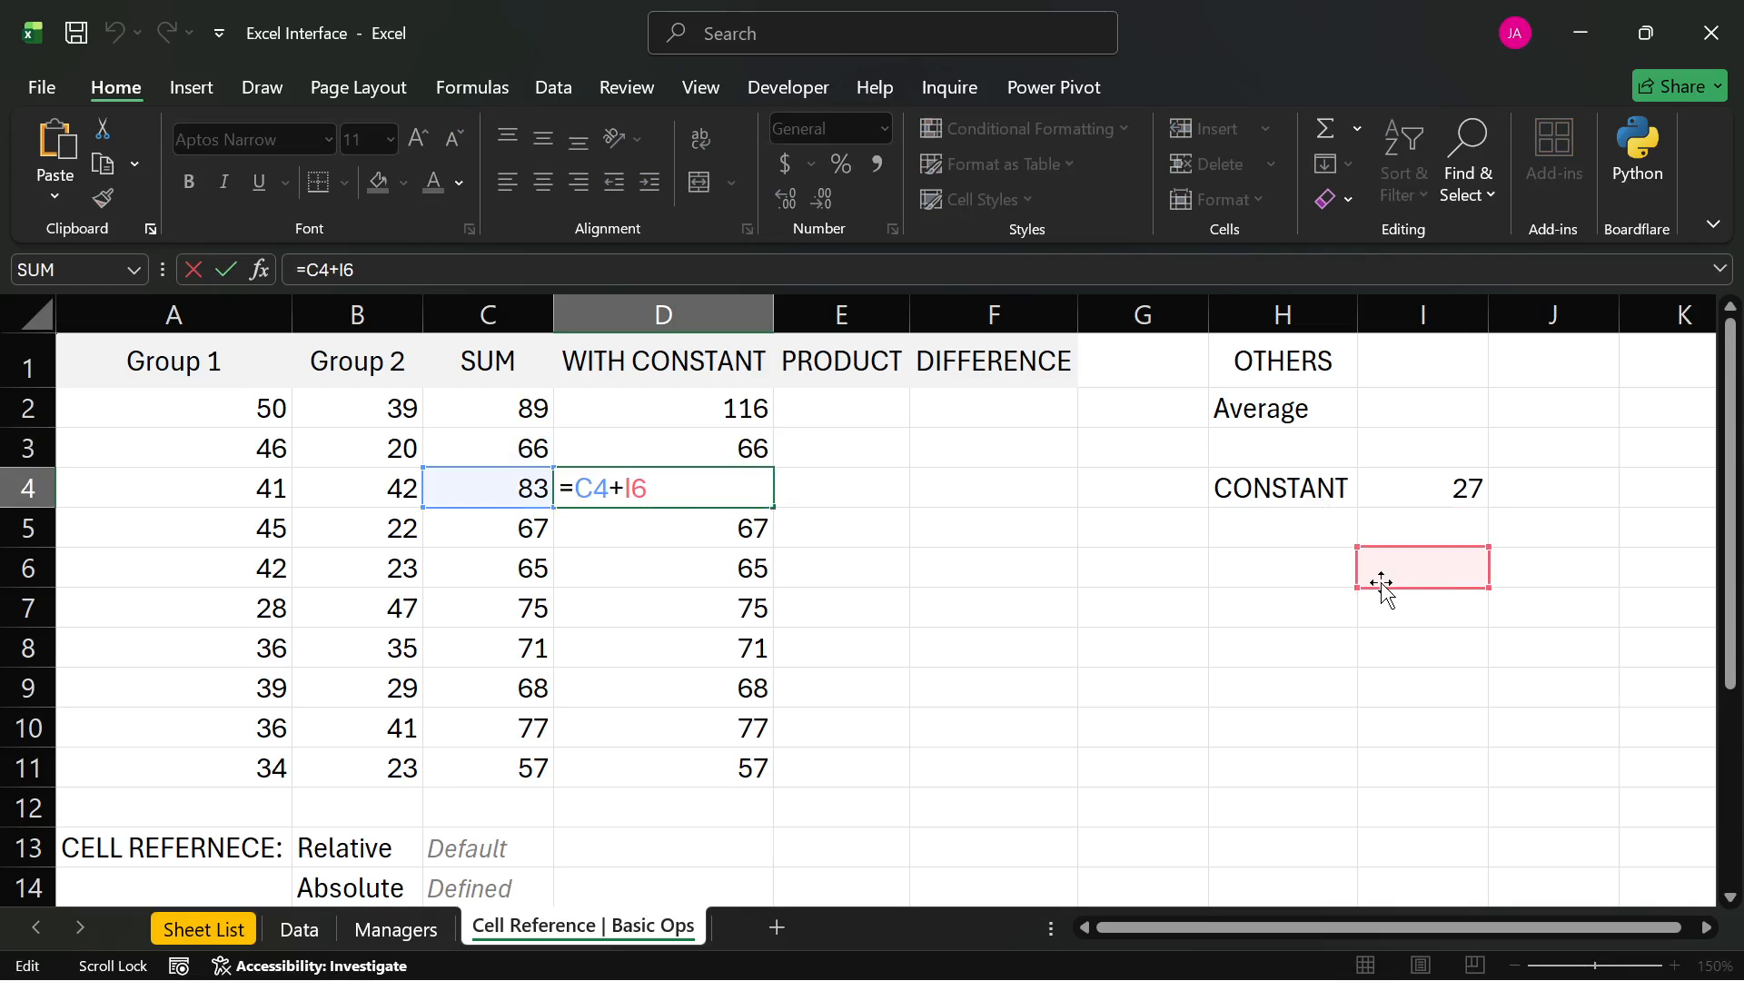
pyautogui.press('Return')
pyautogui.doubleClick(729, 764)
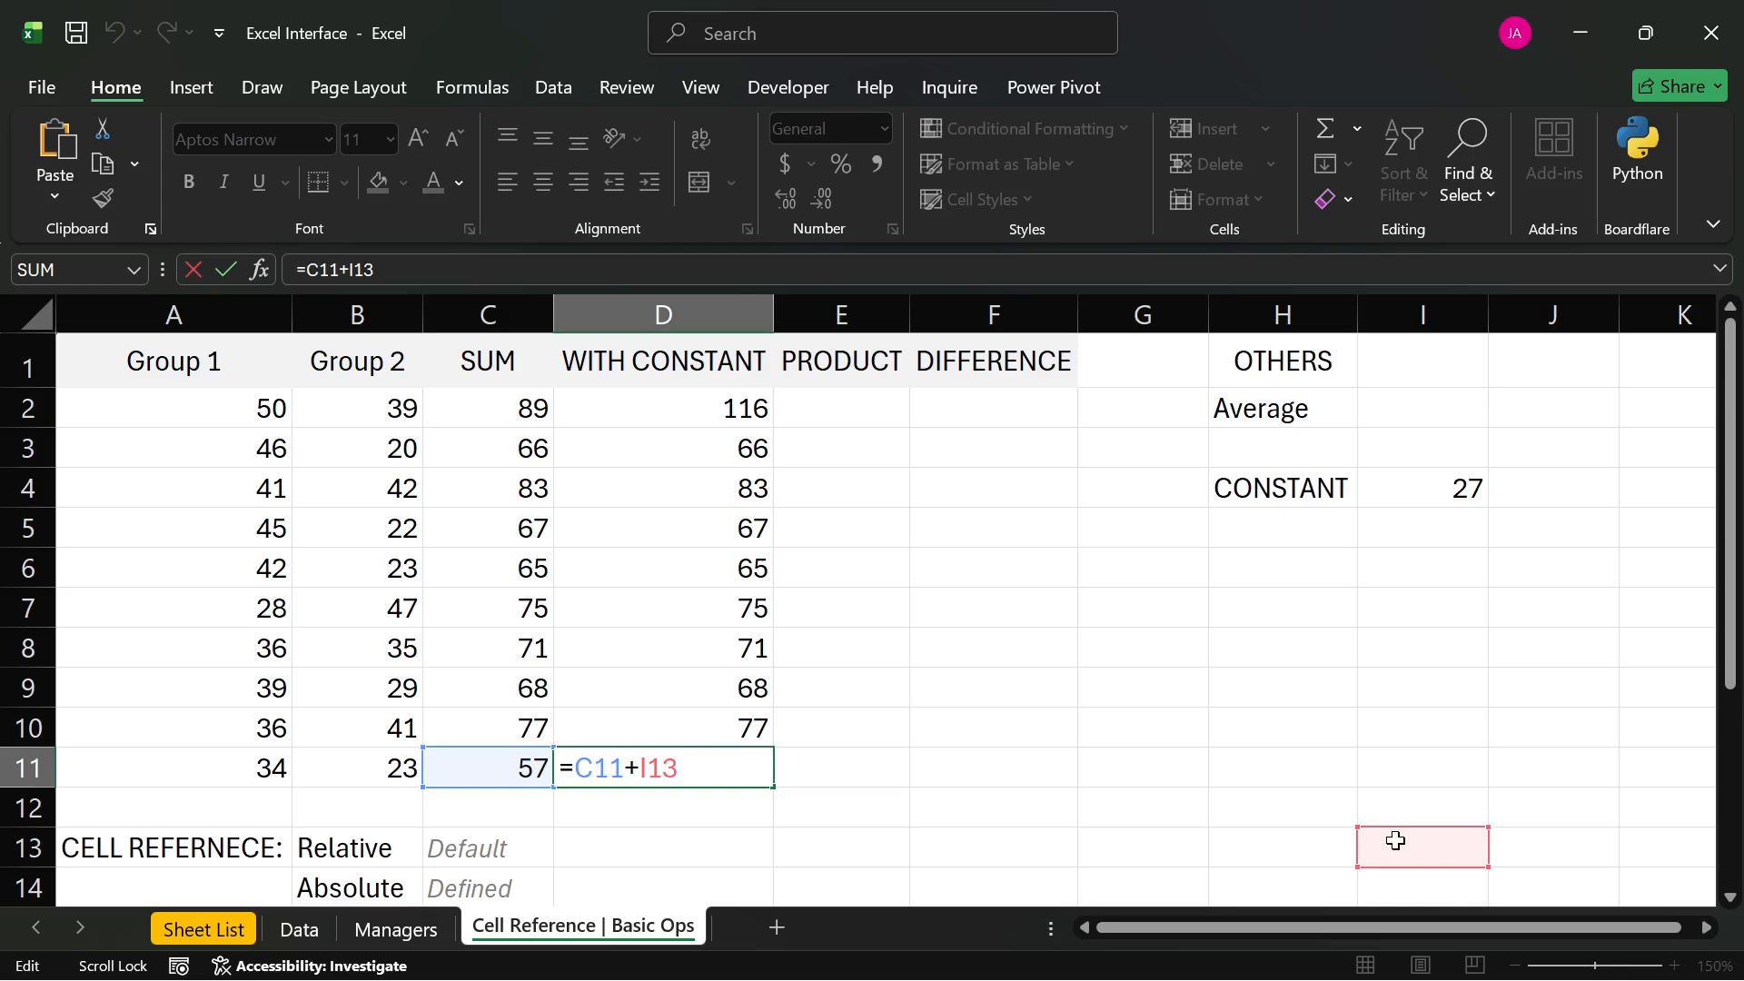
pyautogui.press('Return')
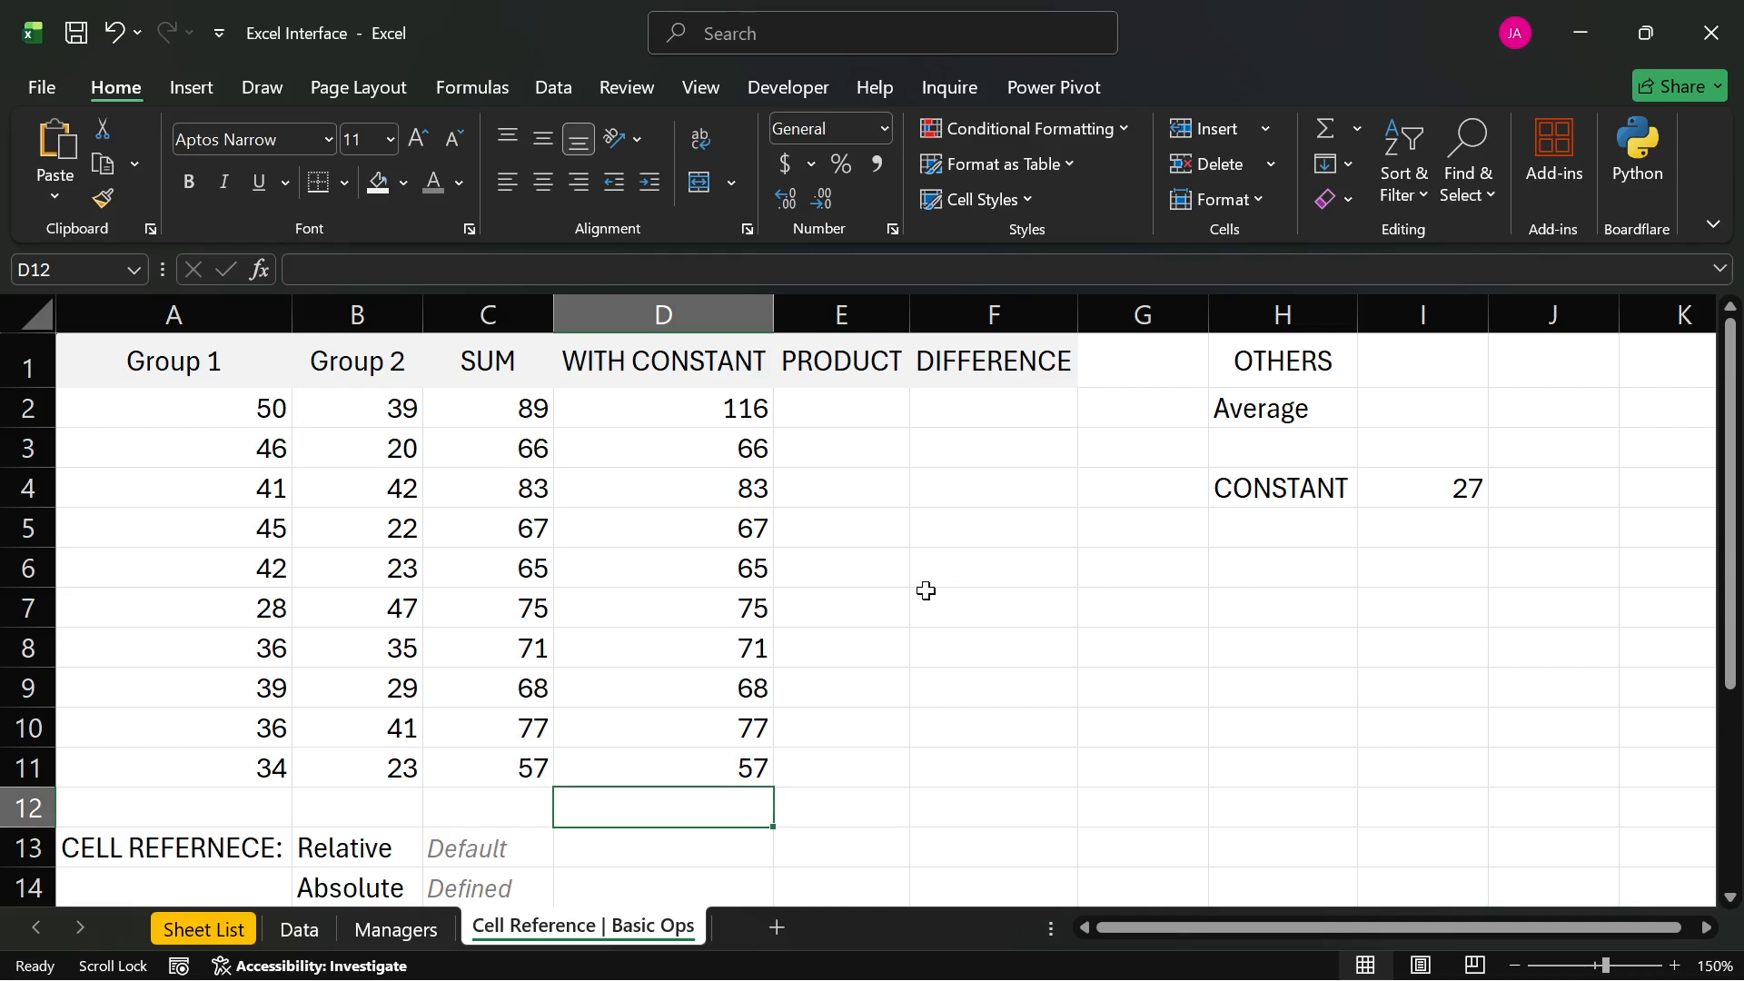
# - Compare the single constant in I4 with the range of sums in C2:C11
pyautogui.click(1423, 493)
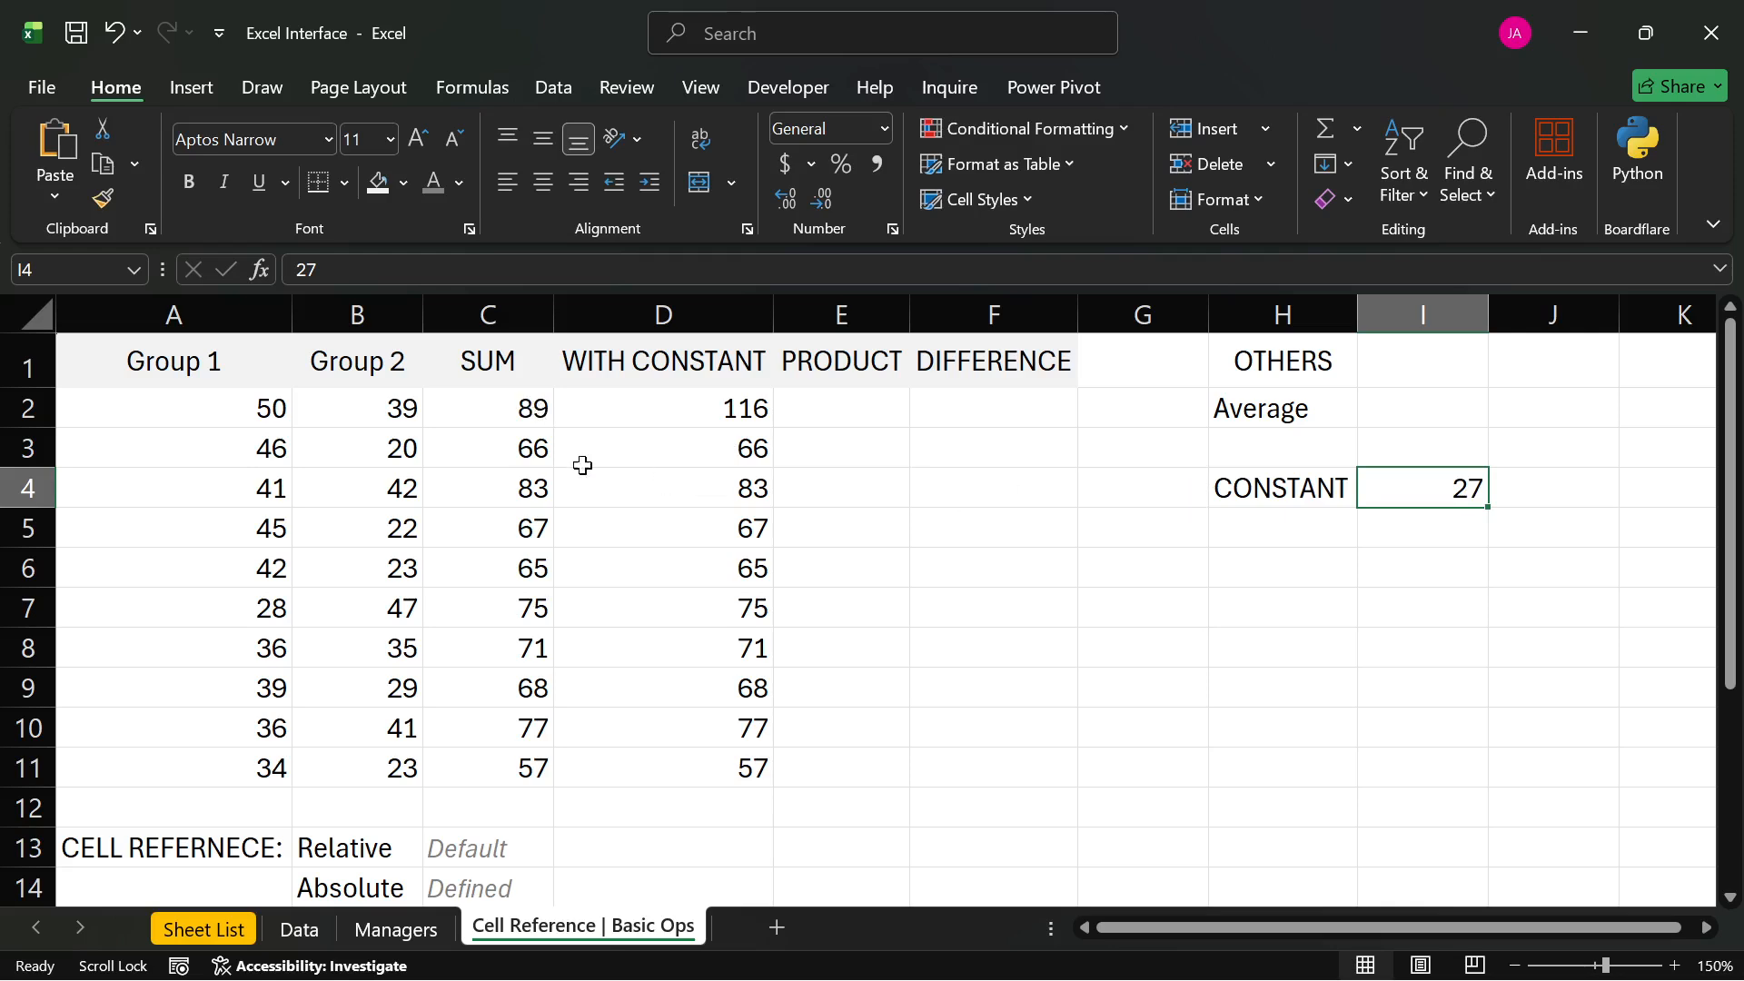
pyautogui.moveTo(487, 413); pyautogui.dragTo(502, 767)
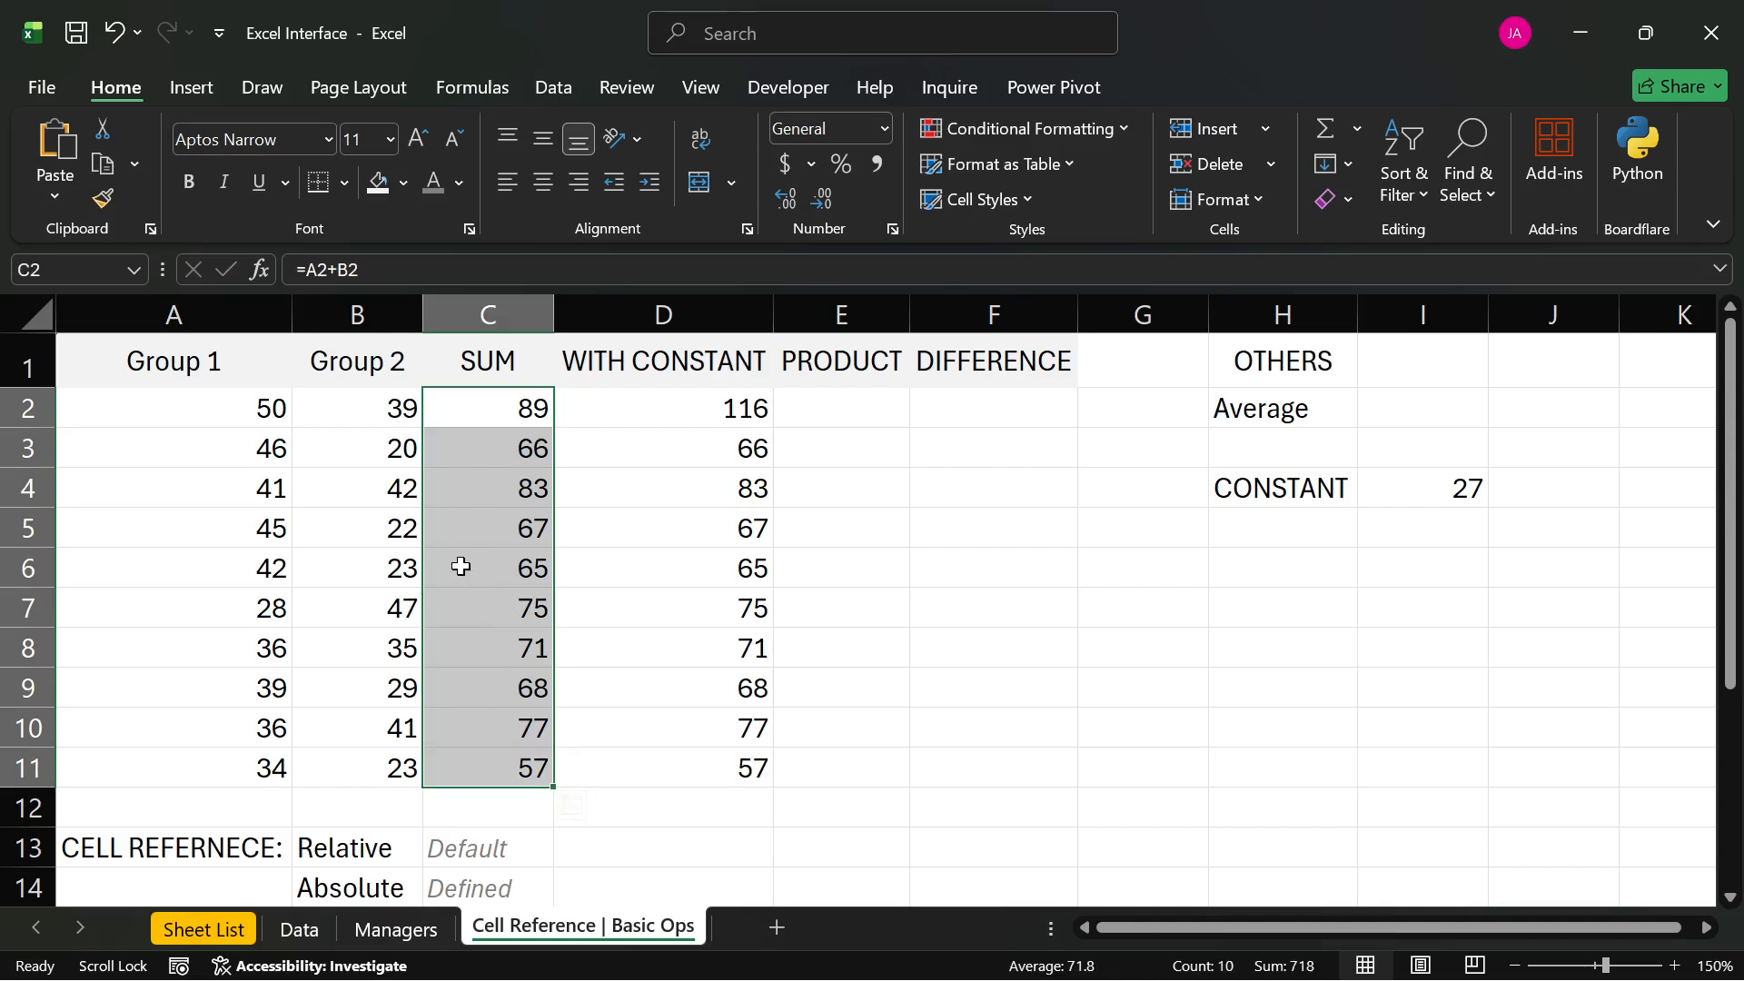
pyautogui.click(922, 558)
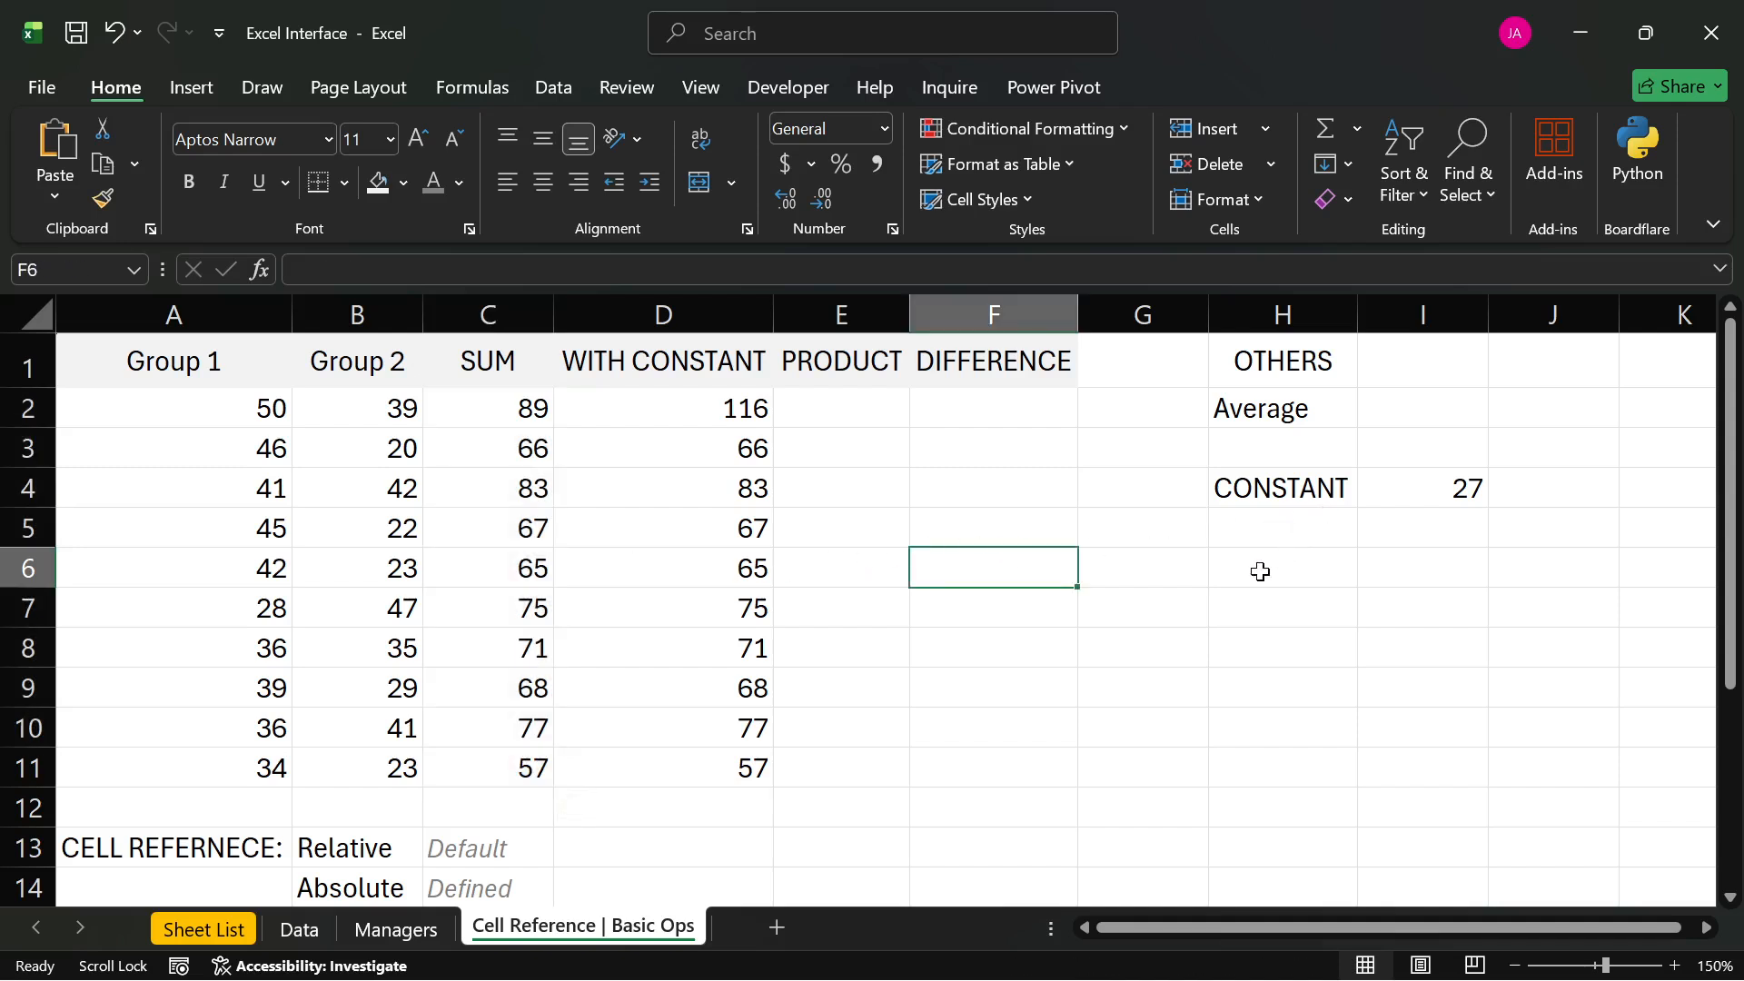
pyautogui.click(1411, 491)
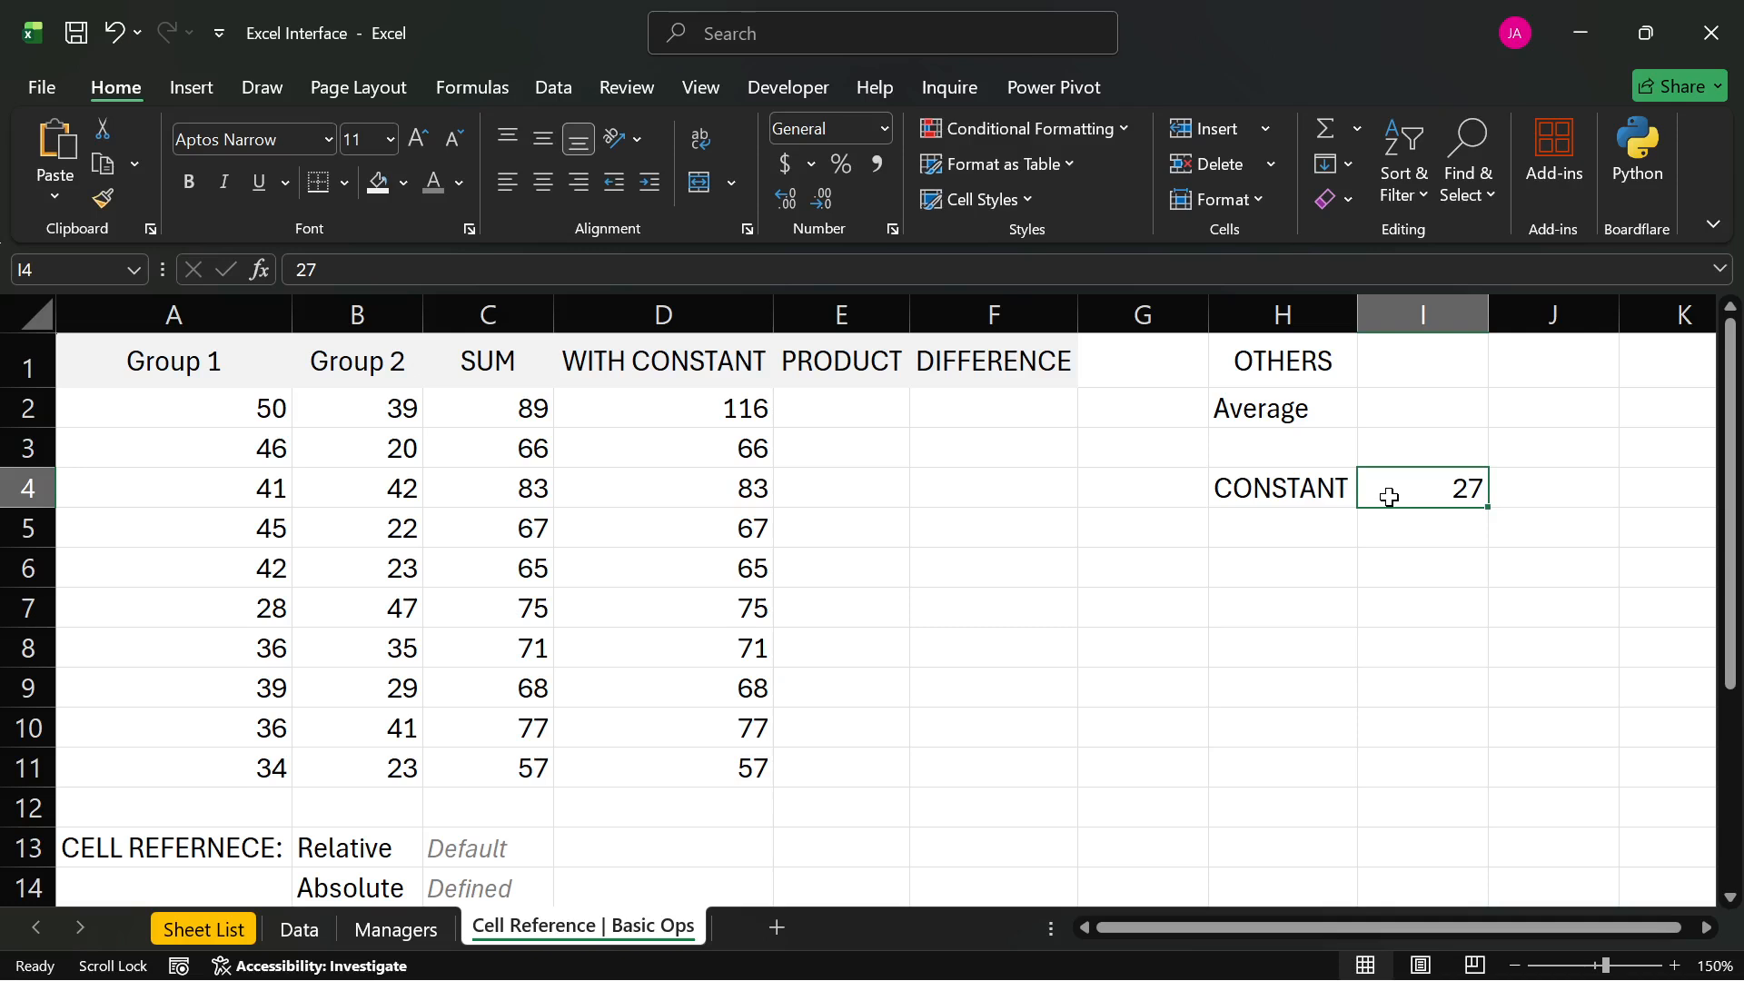
pyautogui.click(496, 400)
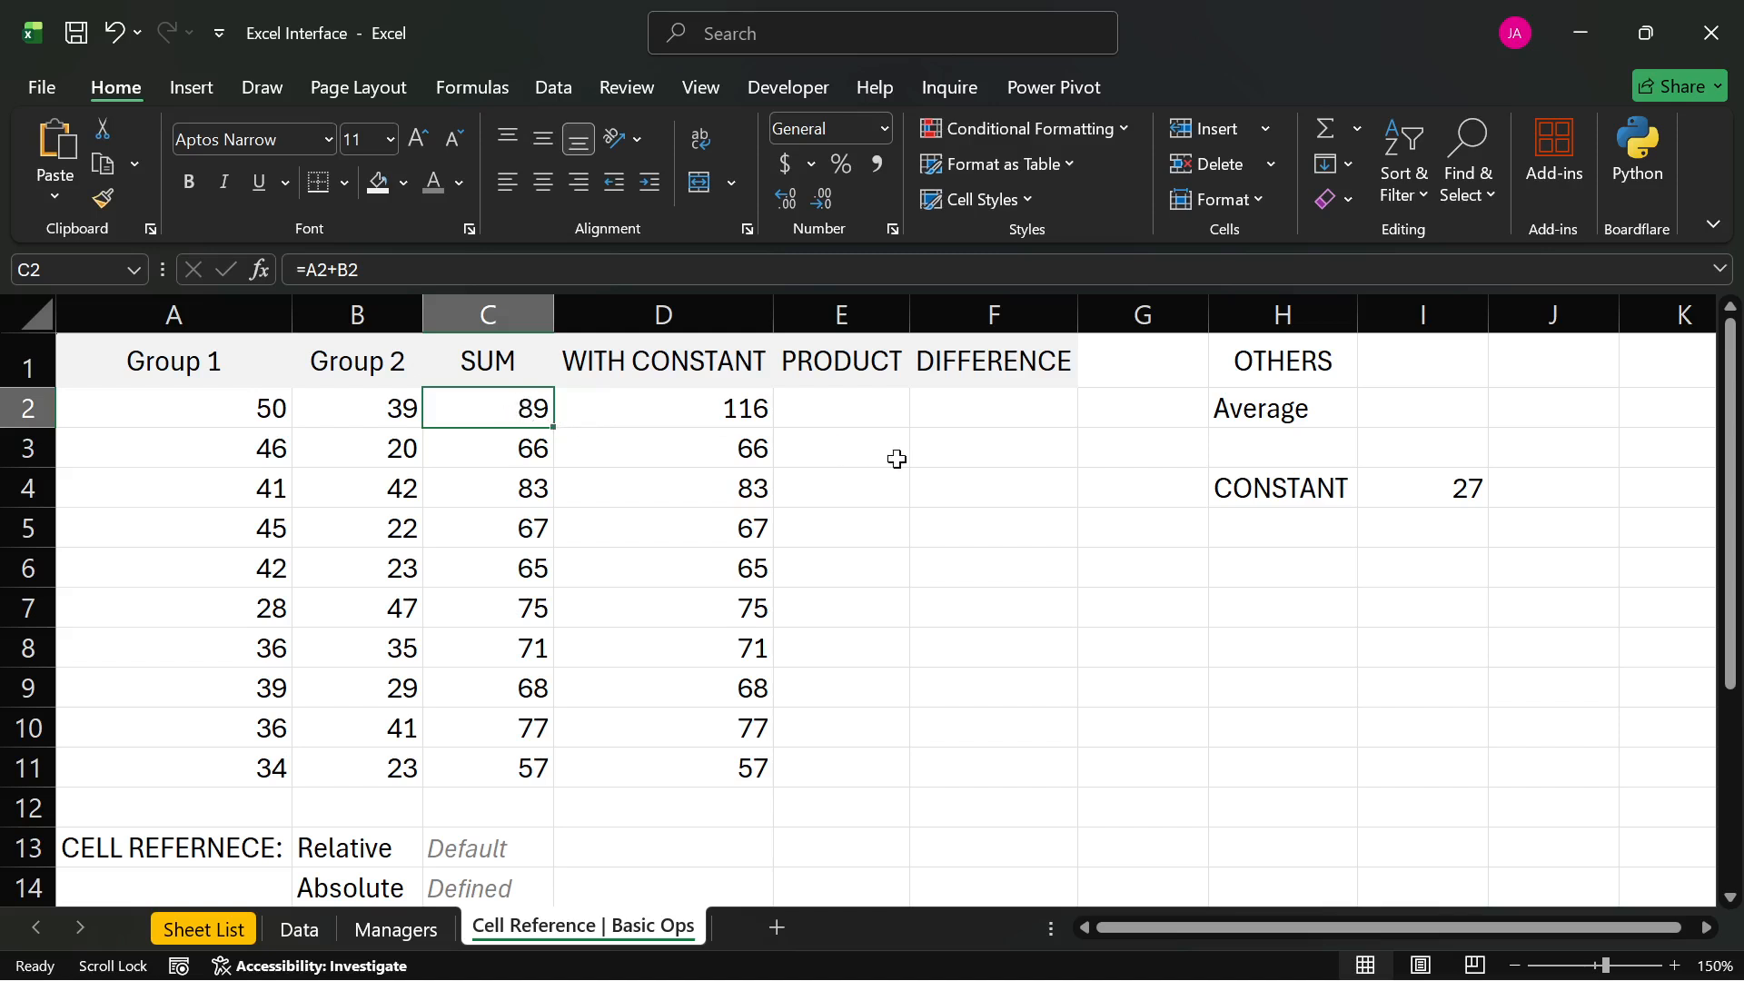
pyautogui.click(1416, 492)
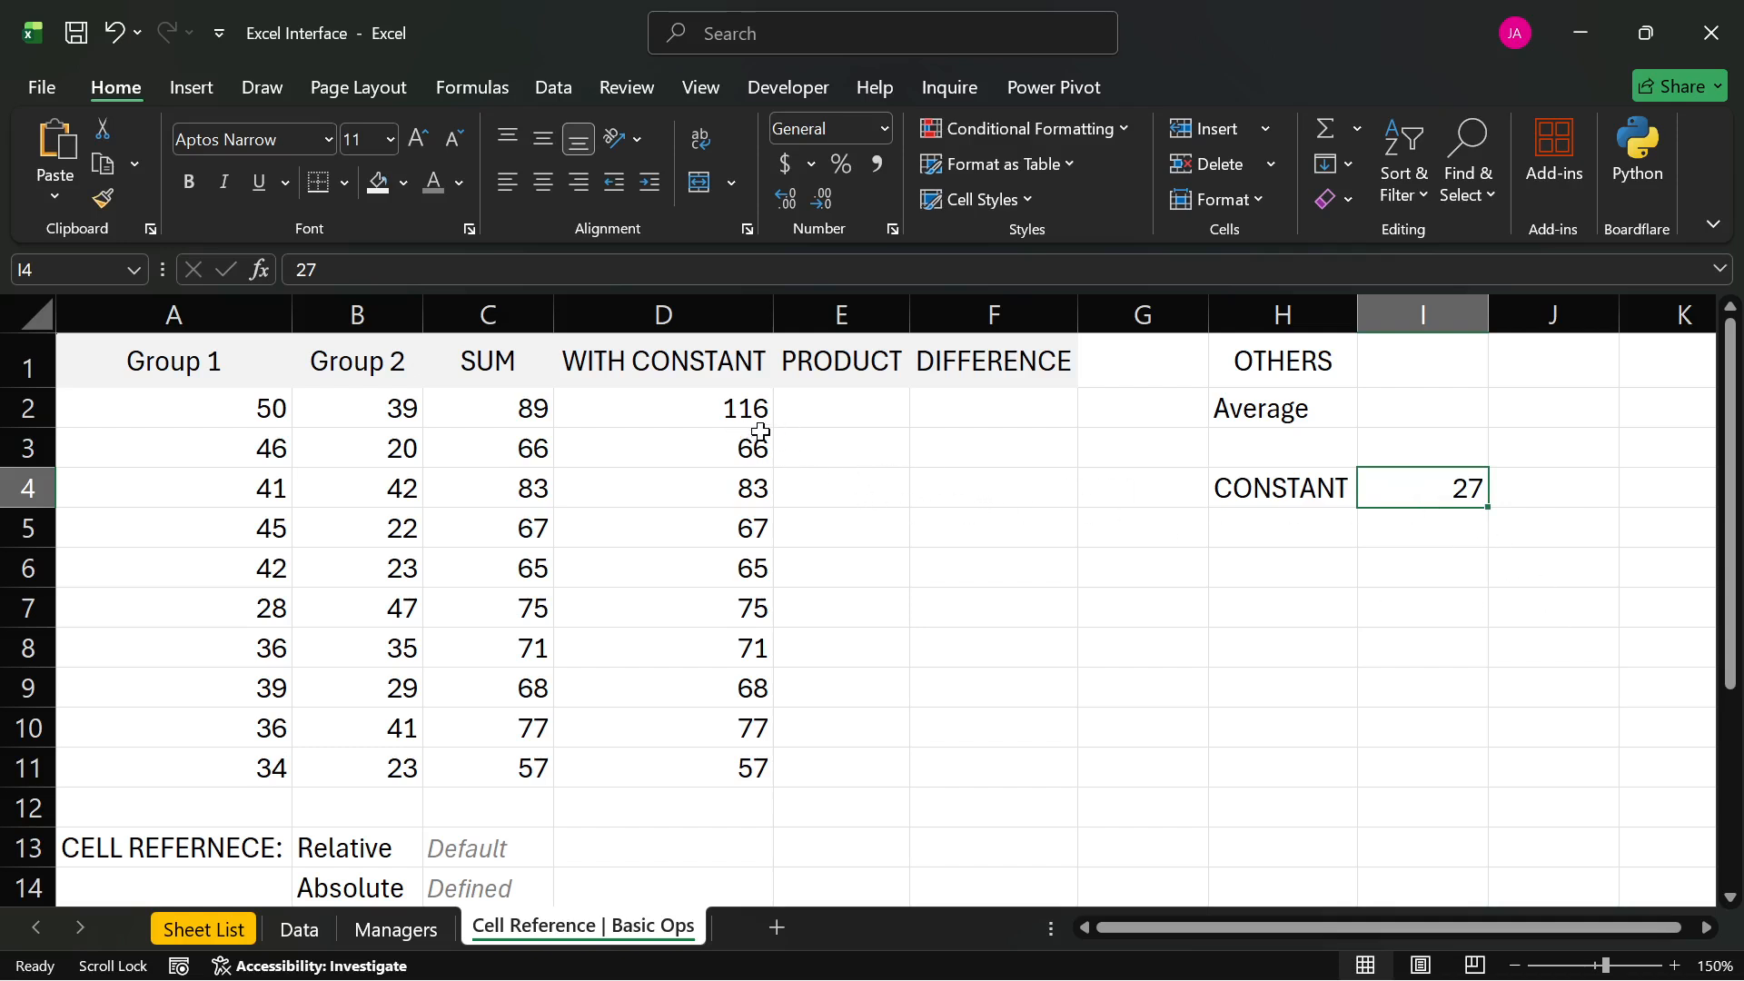
# - Review the constant reference in the D2 formula against the autofilled results in D3:D11
pyautogui.click(732, 409)
pyautogui.press('F2')
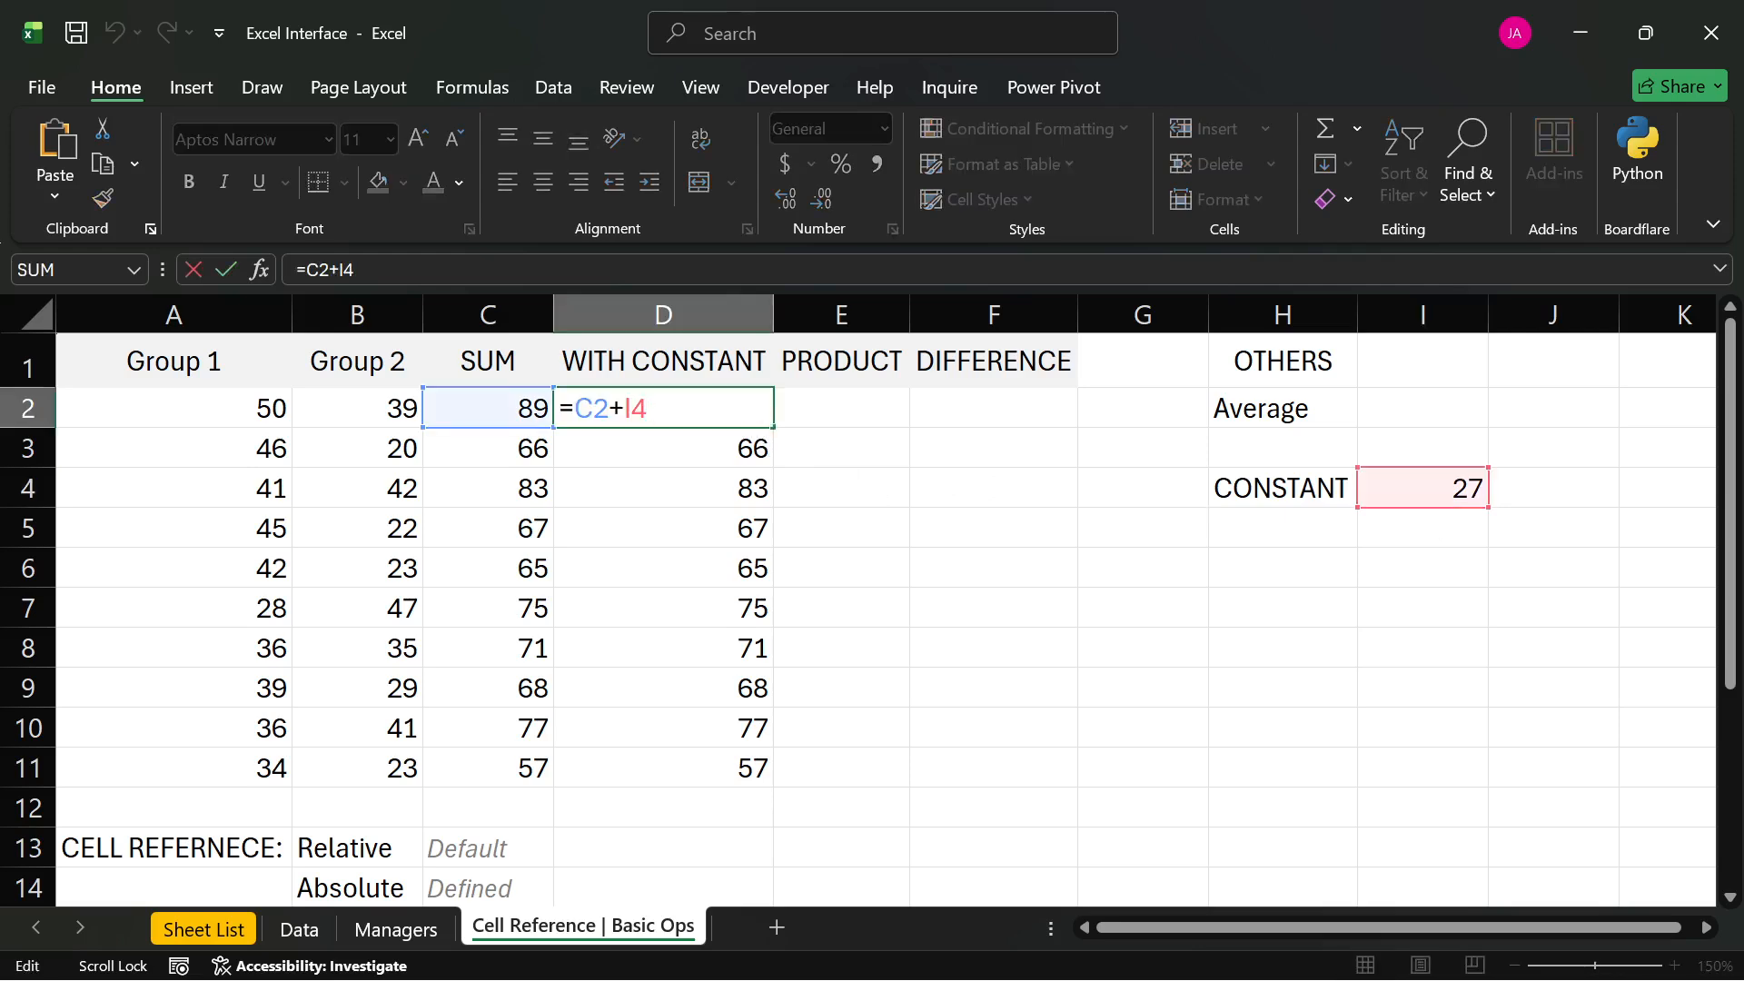
pyautogui.press('Return')
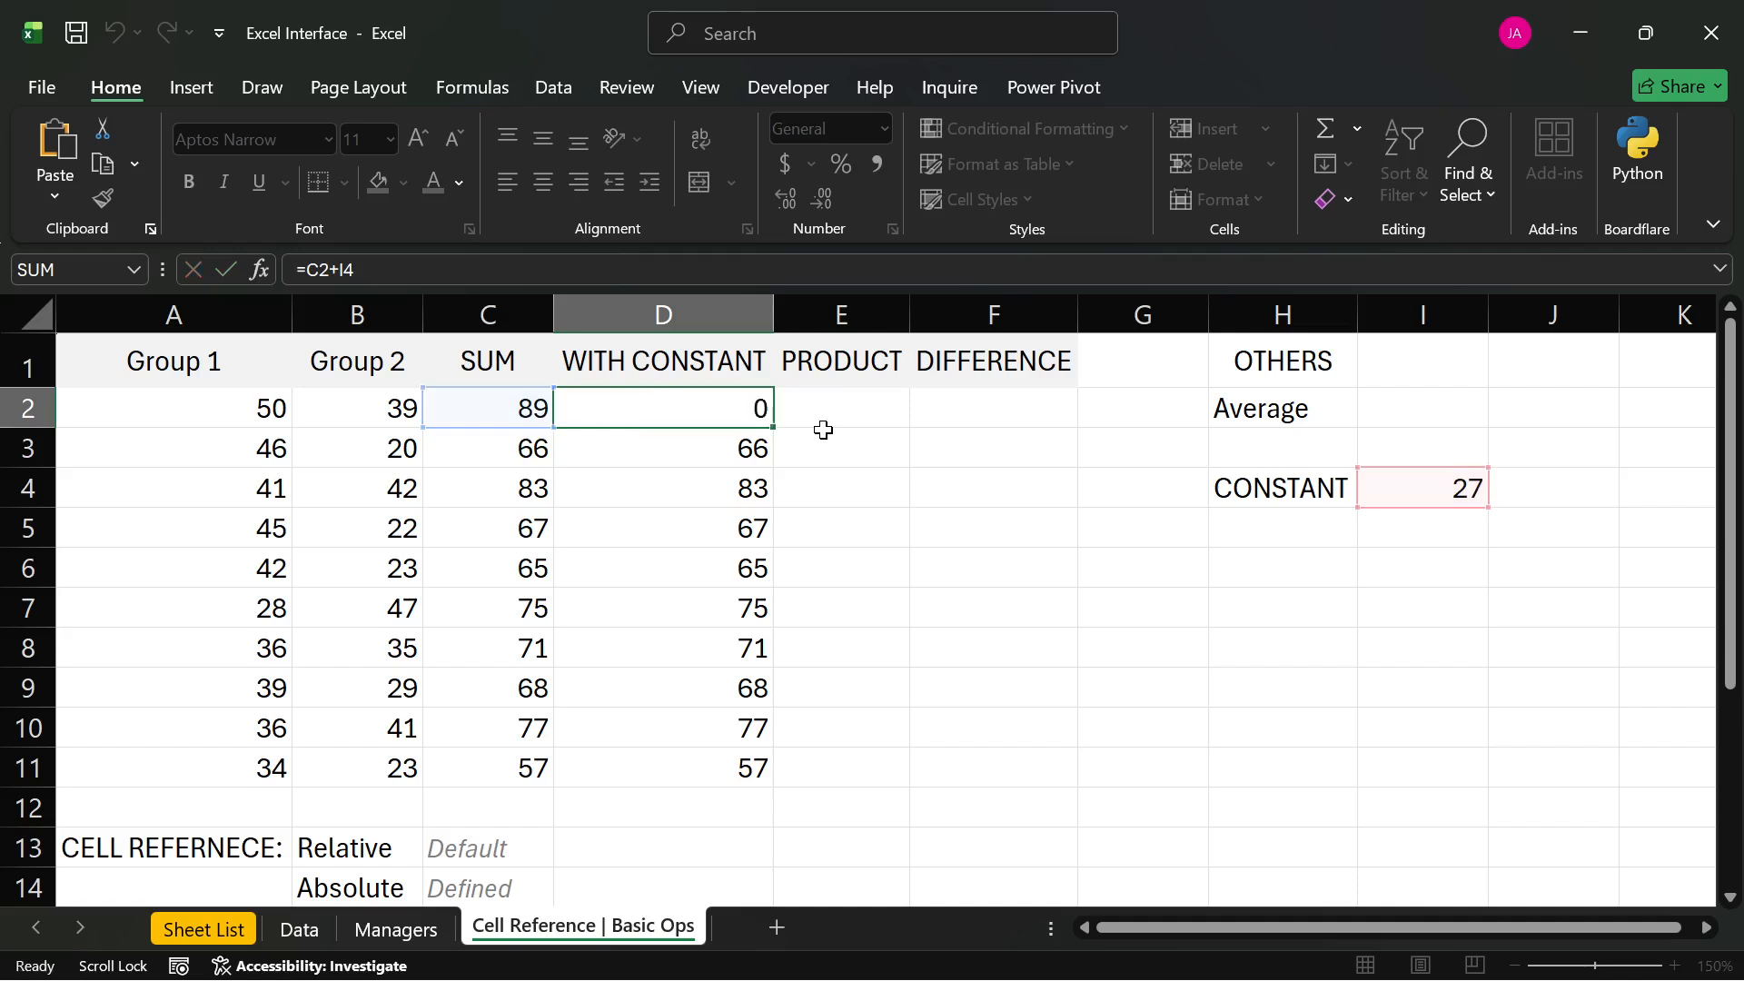
pyautogui.click(655, 399)
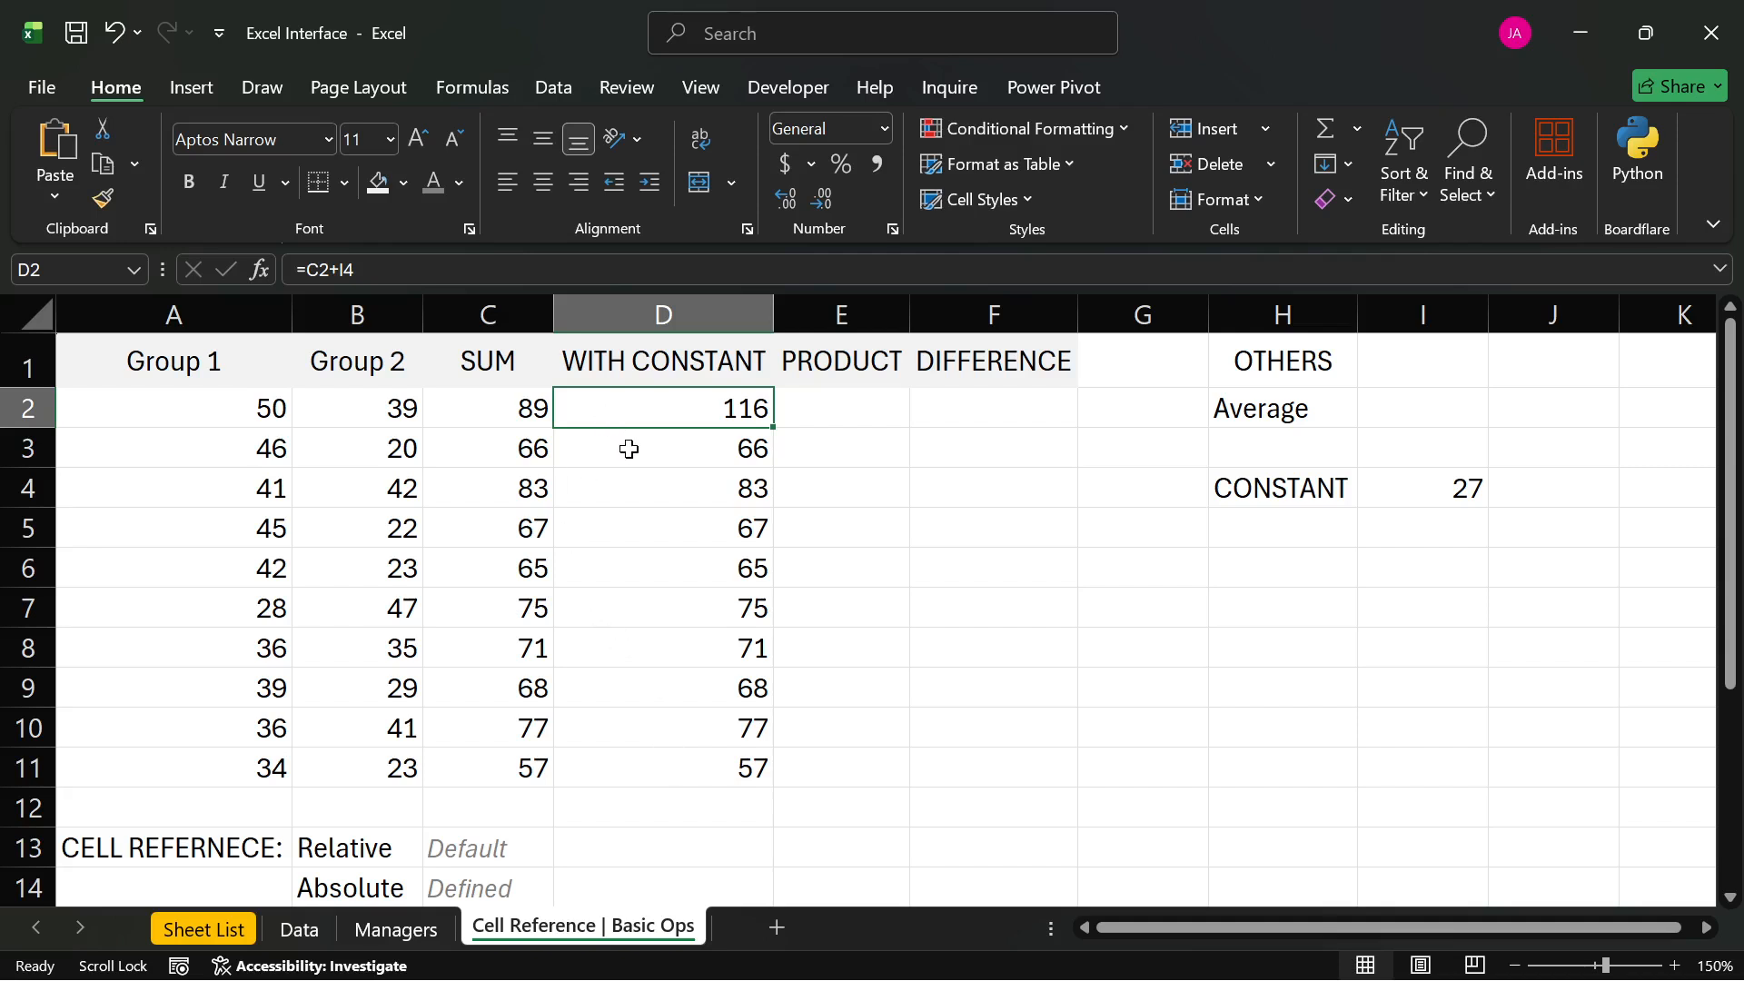
pyautogui.moveTo(629, 449); pyautogui.dragTo(700, 756)
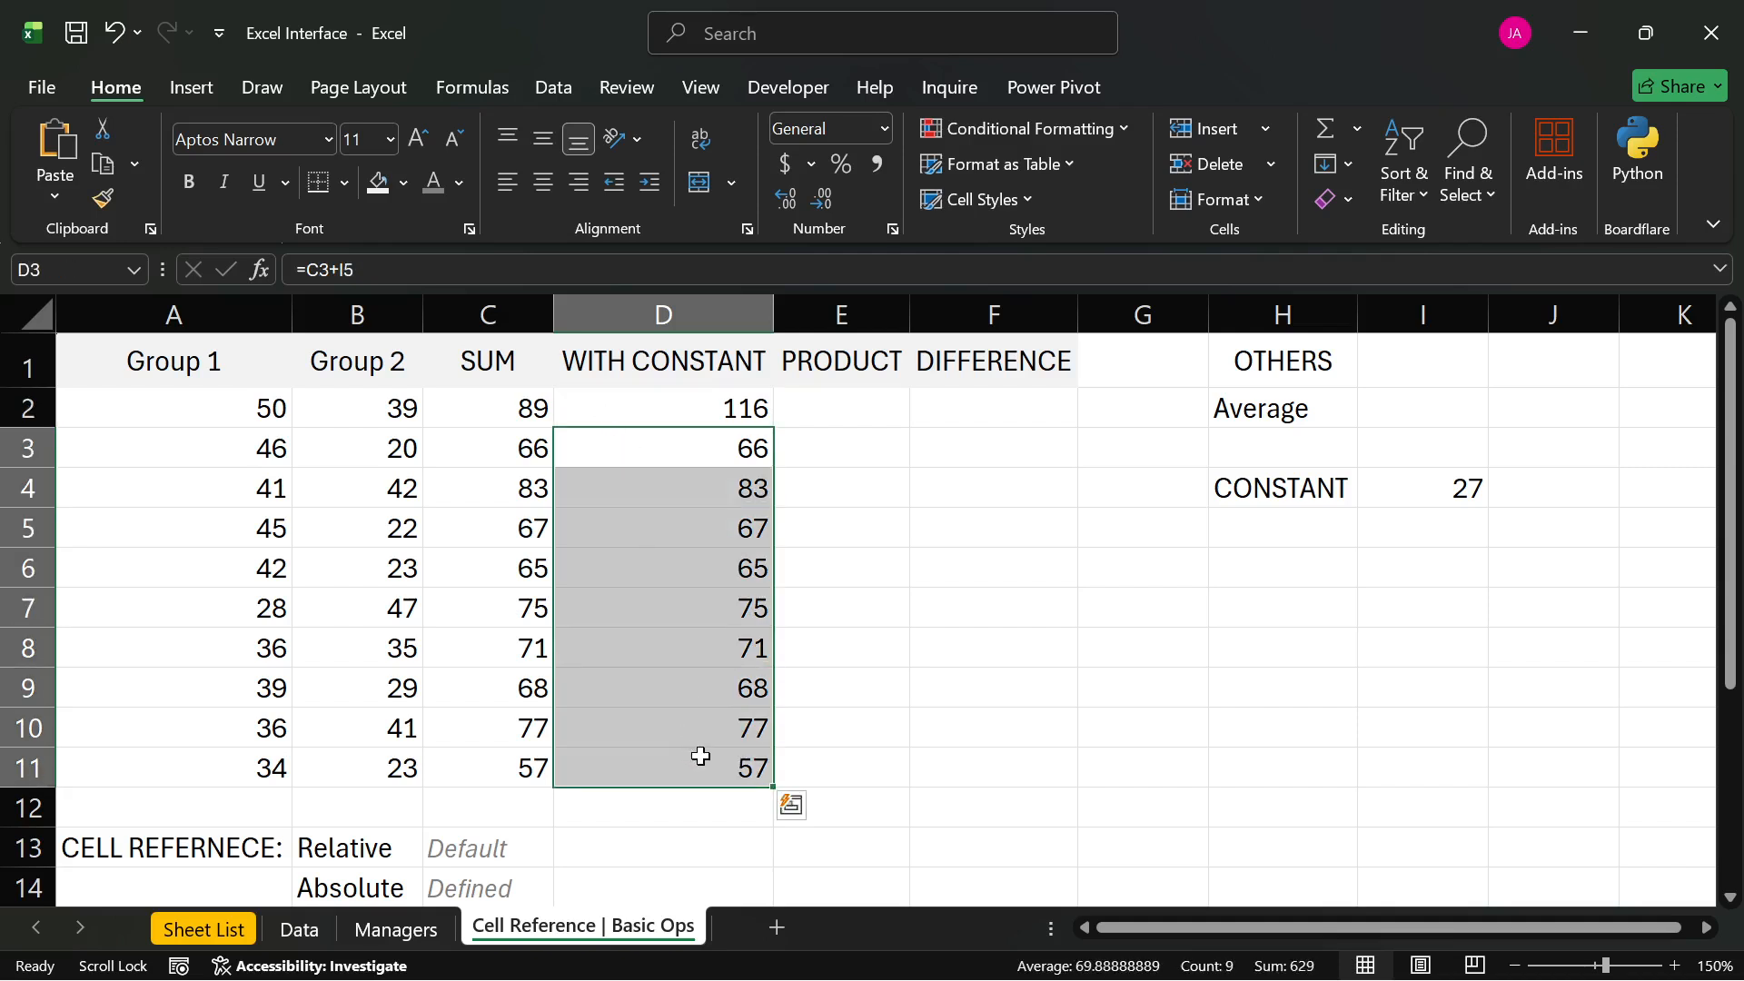
pyautogui.click(628, 407)
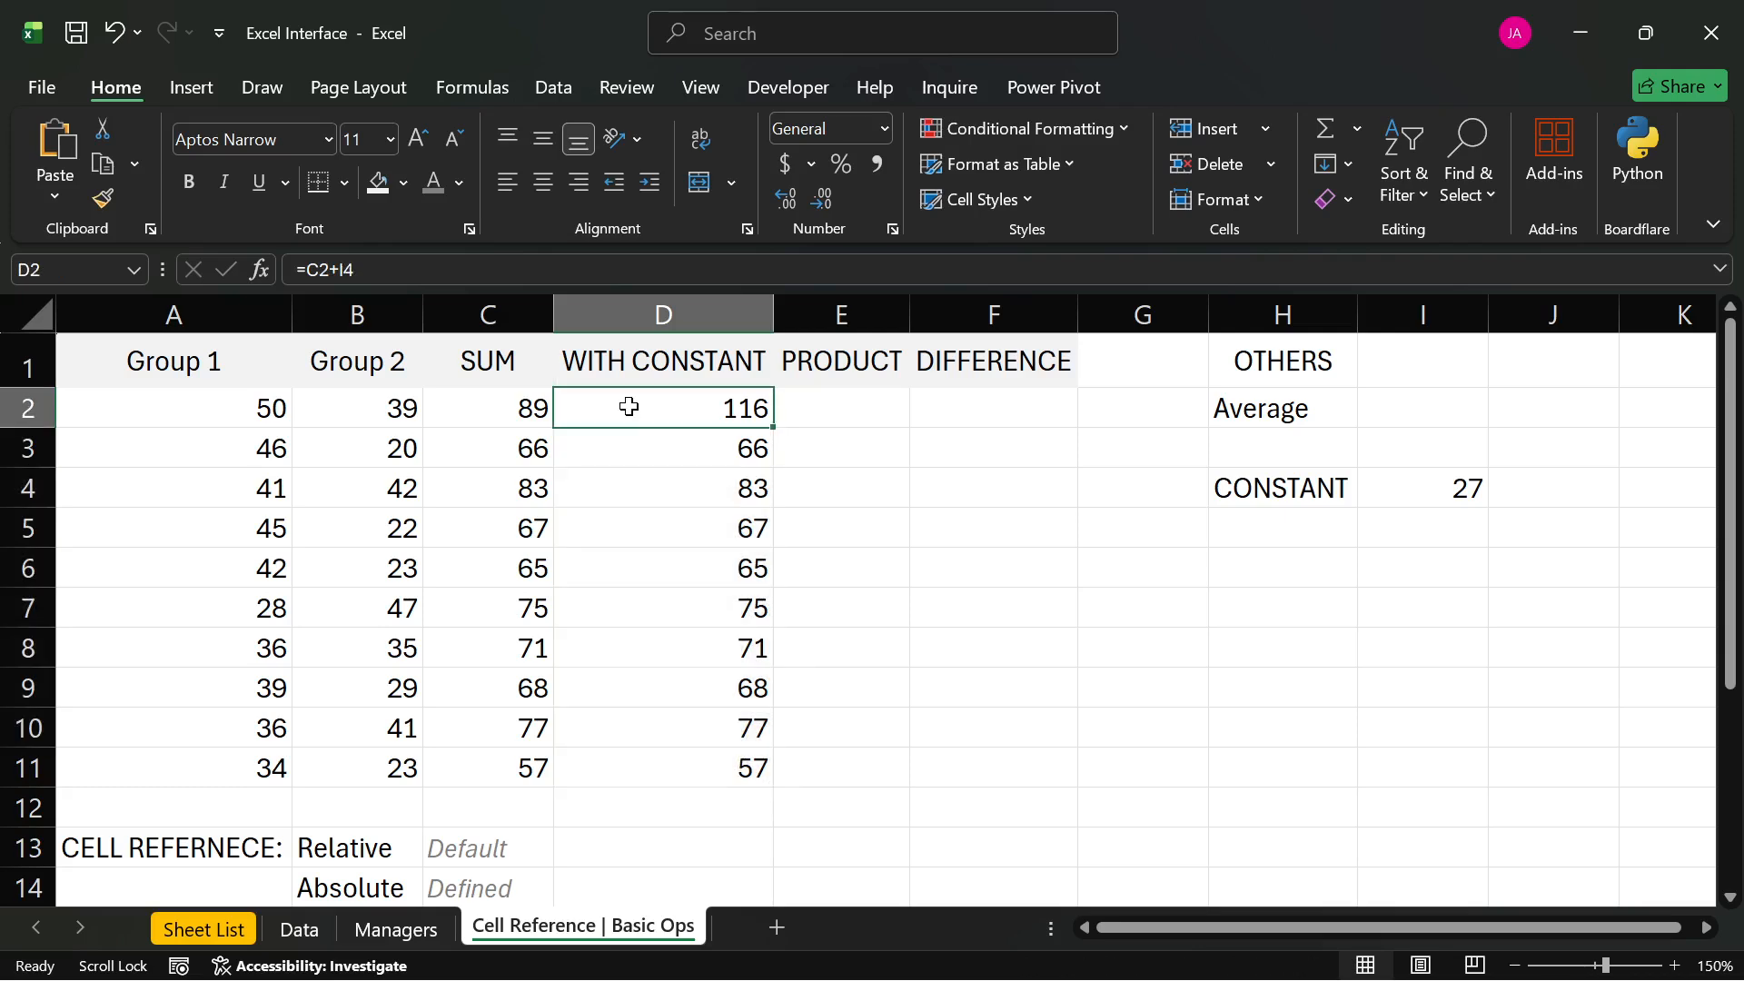
pyautogui.doubleClick(648, 407)
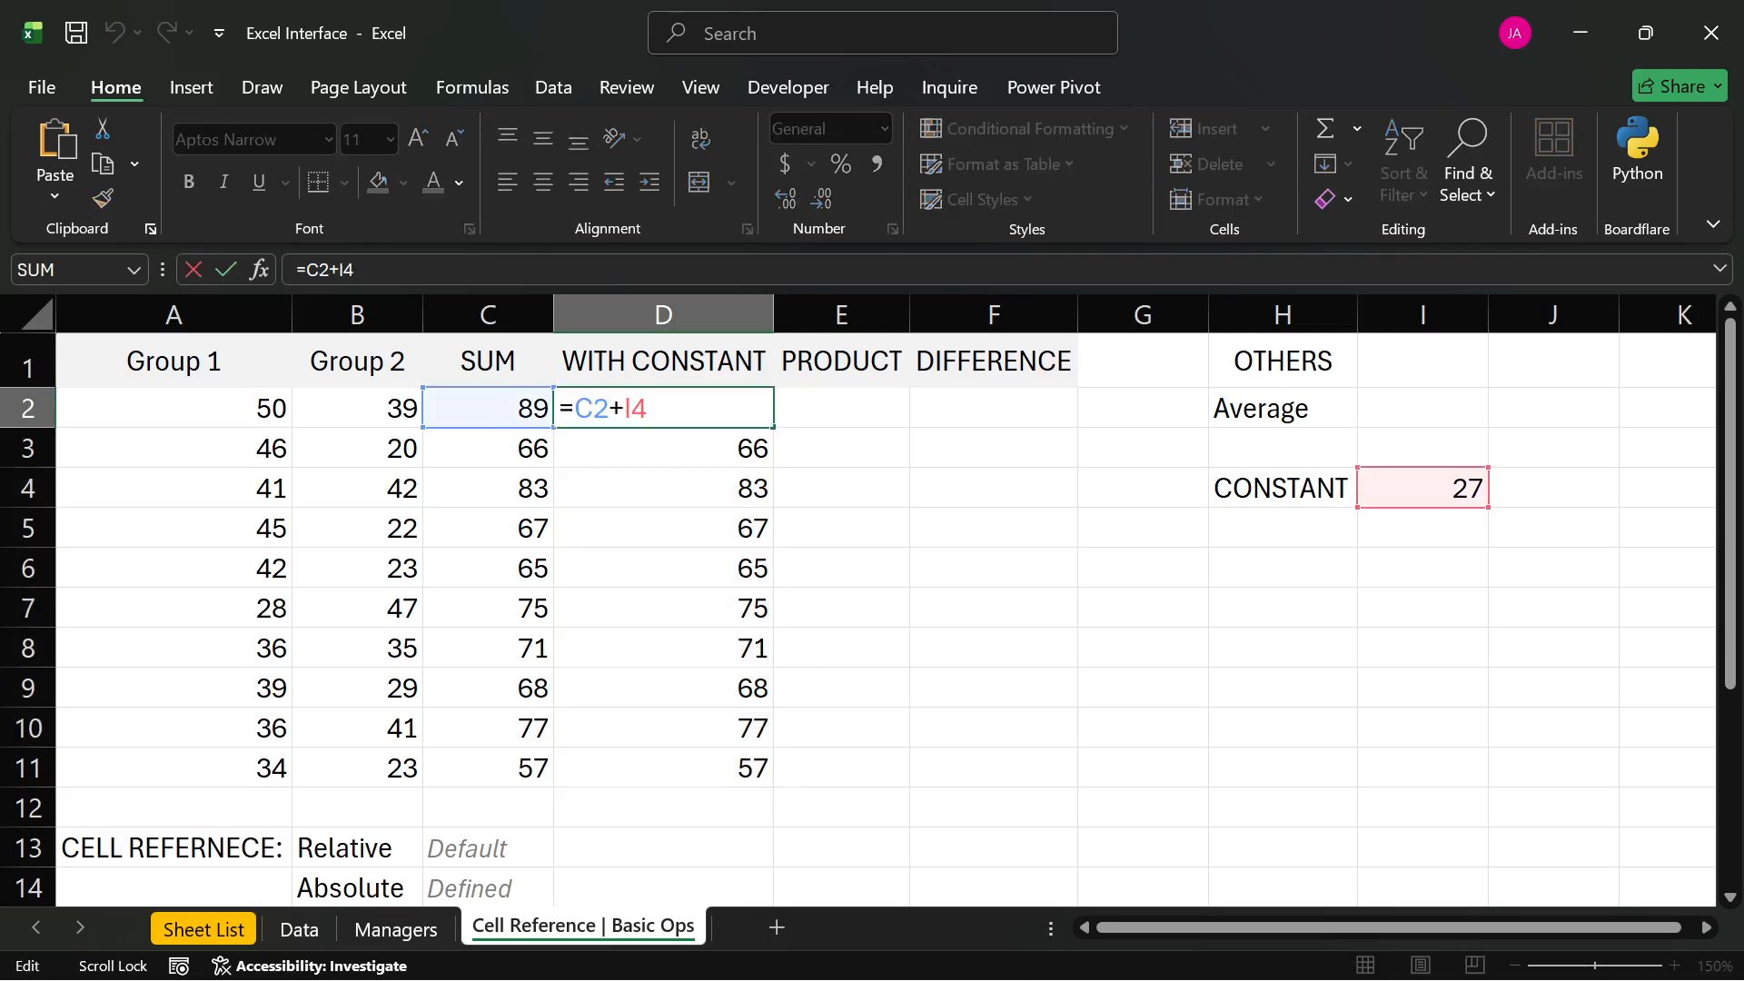
pyautogui.press('Return')
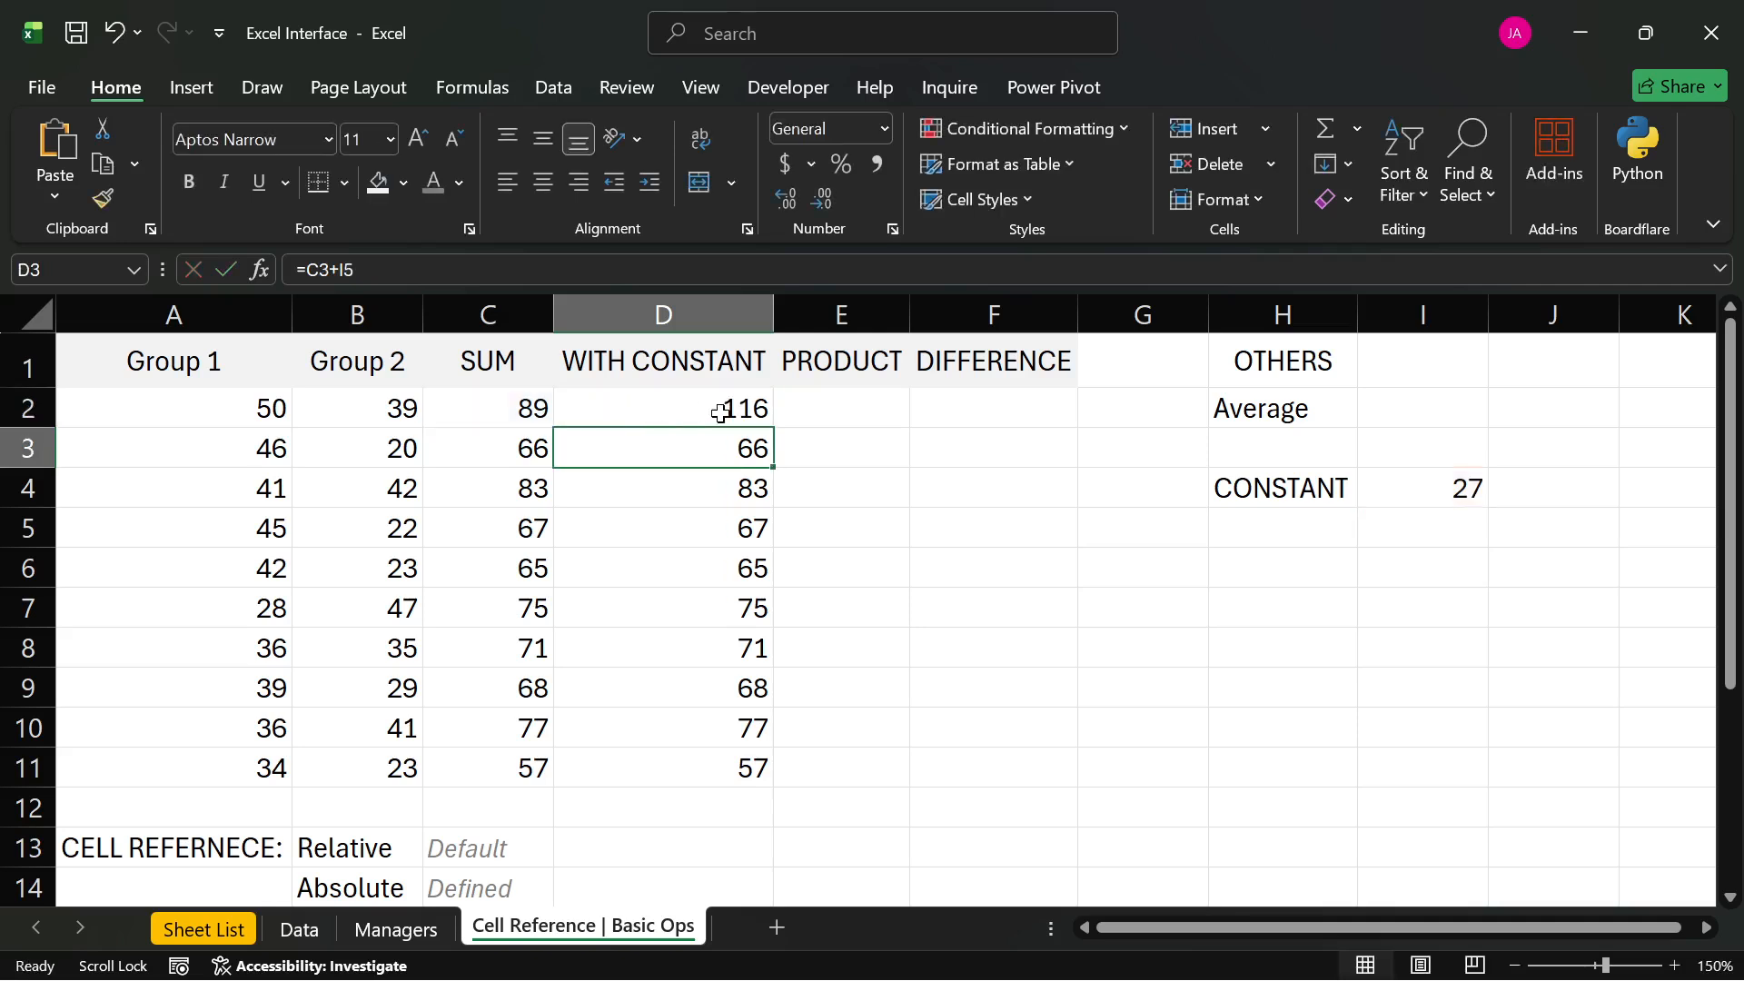
# - Change the D2 formula to =C2+$I$4 so the constant uses an absolute reference
pyautogui.click(731, 412)
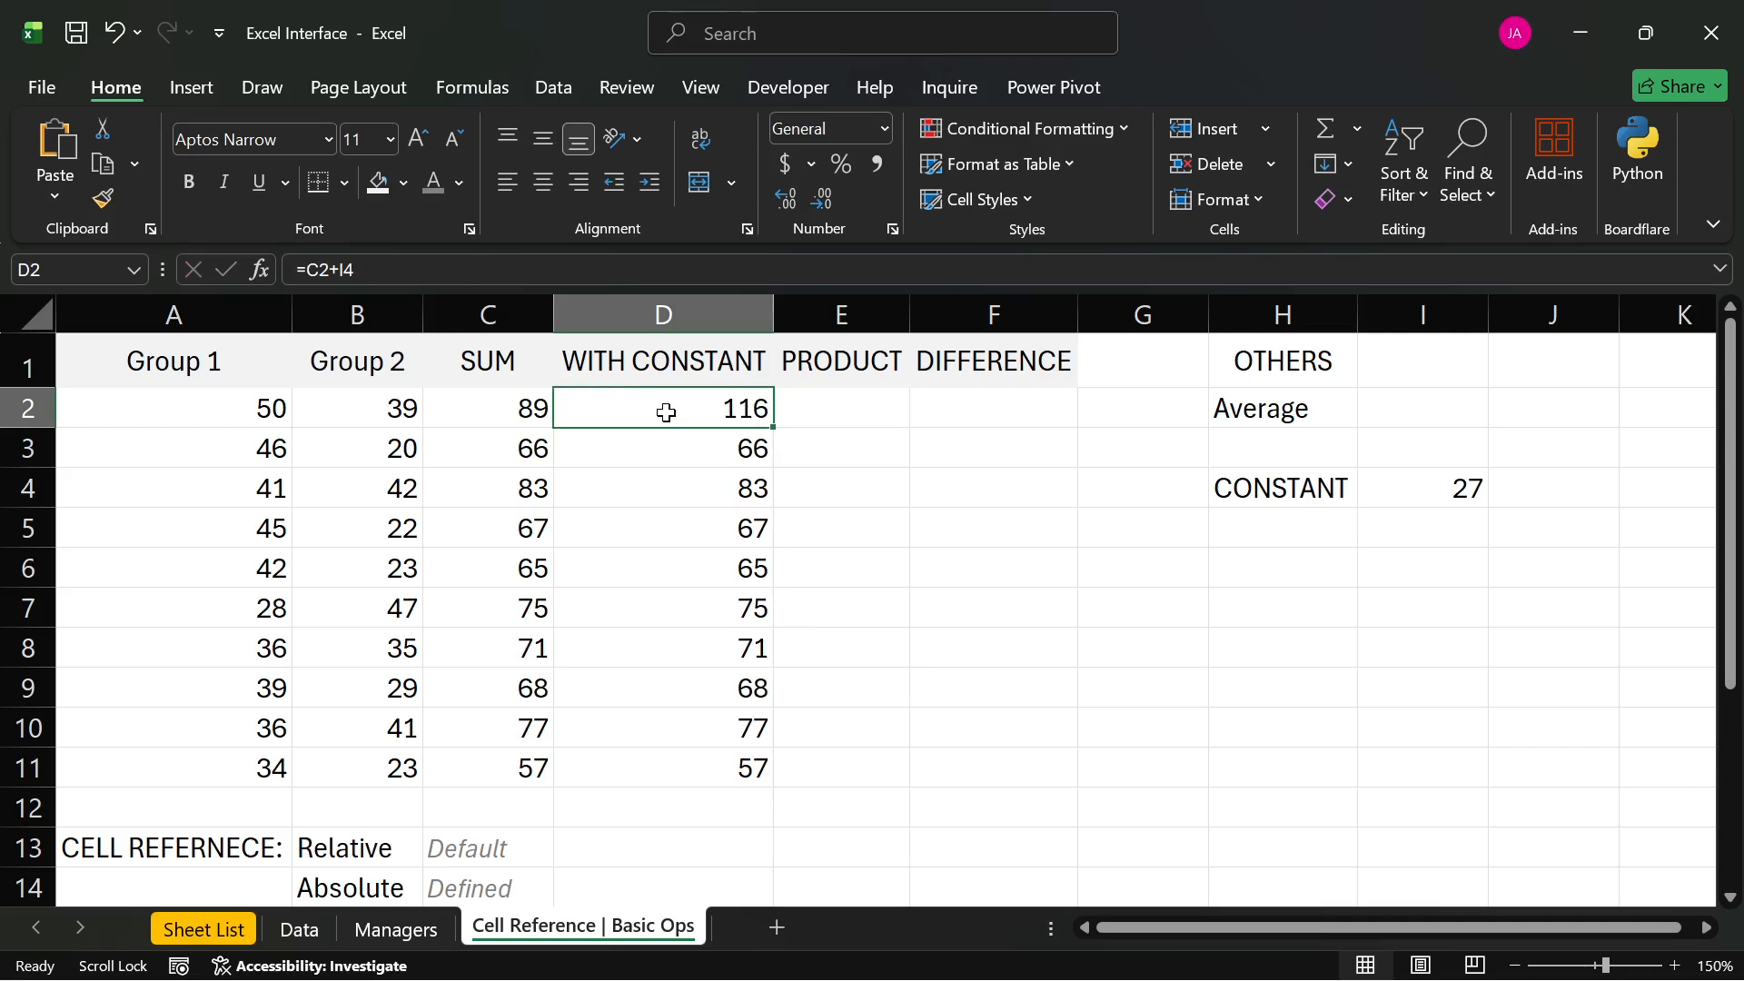
pyautogui.press('F2')
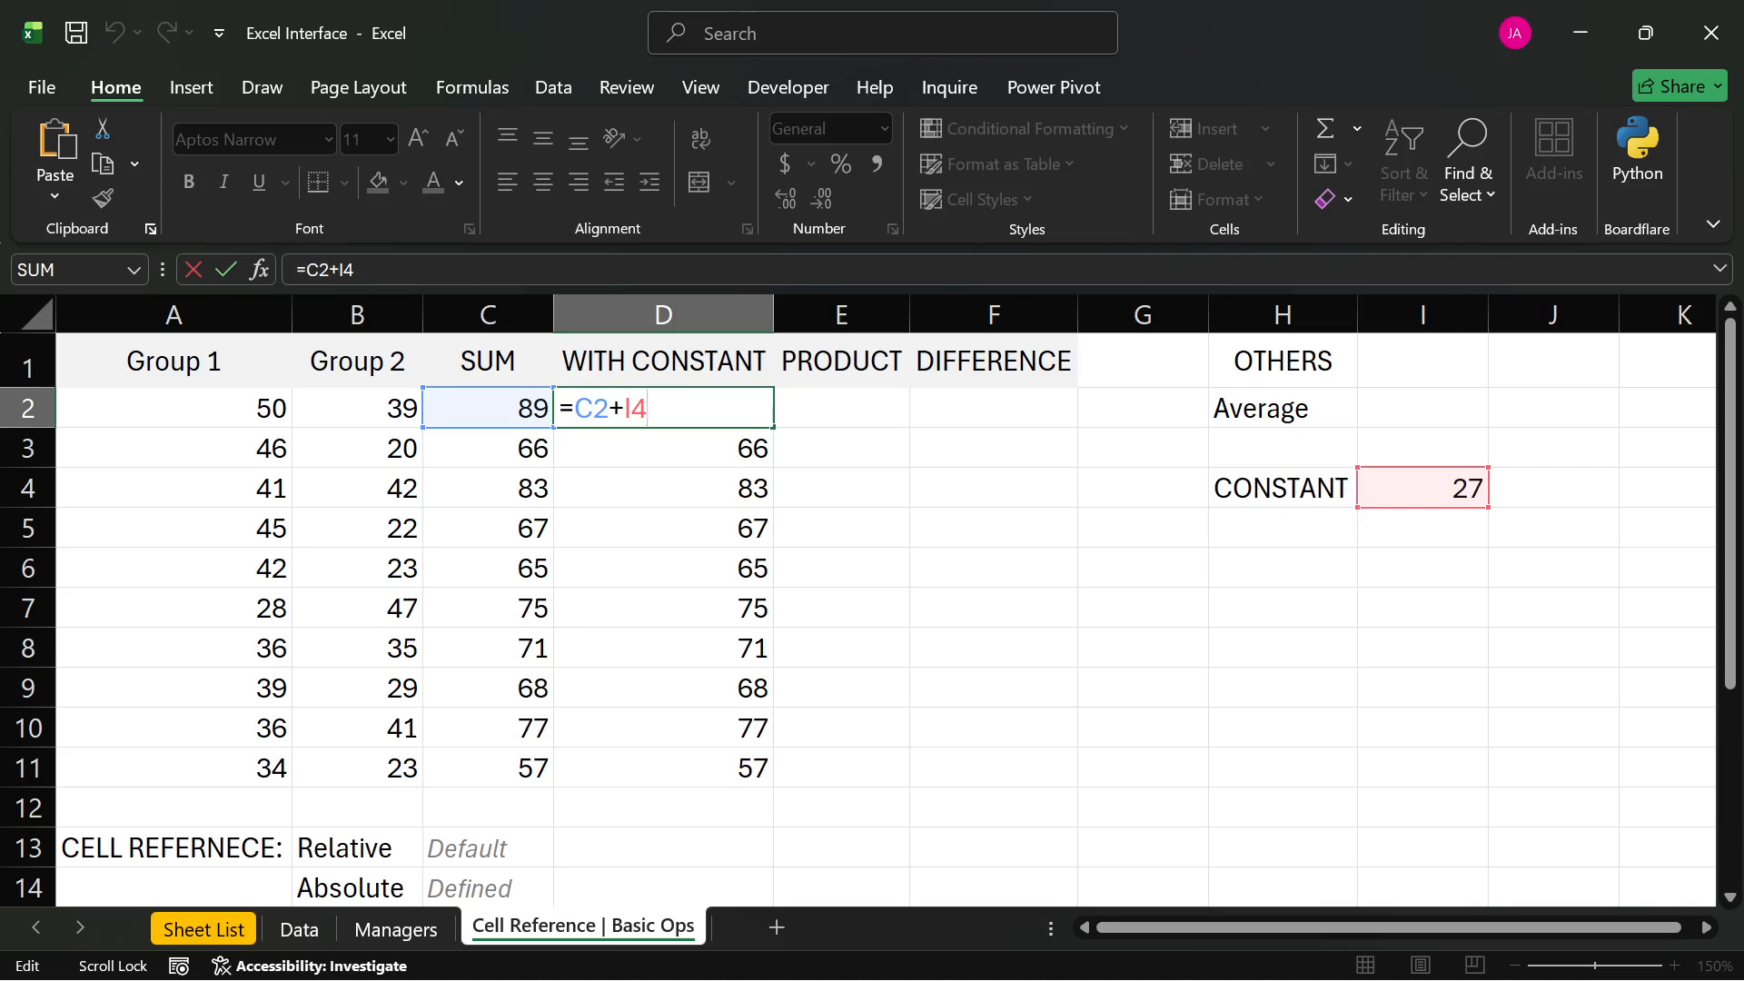
pyautogui.click(625, 409)
pyautogui.write('$')
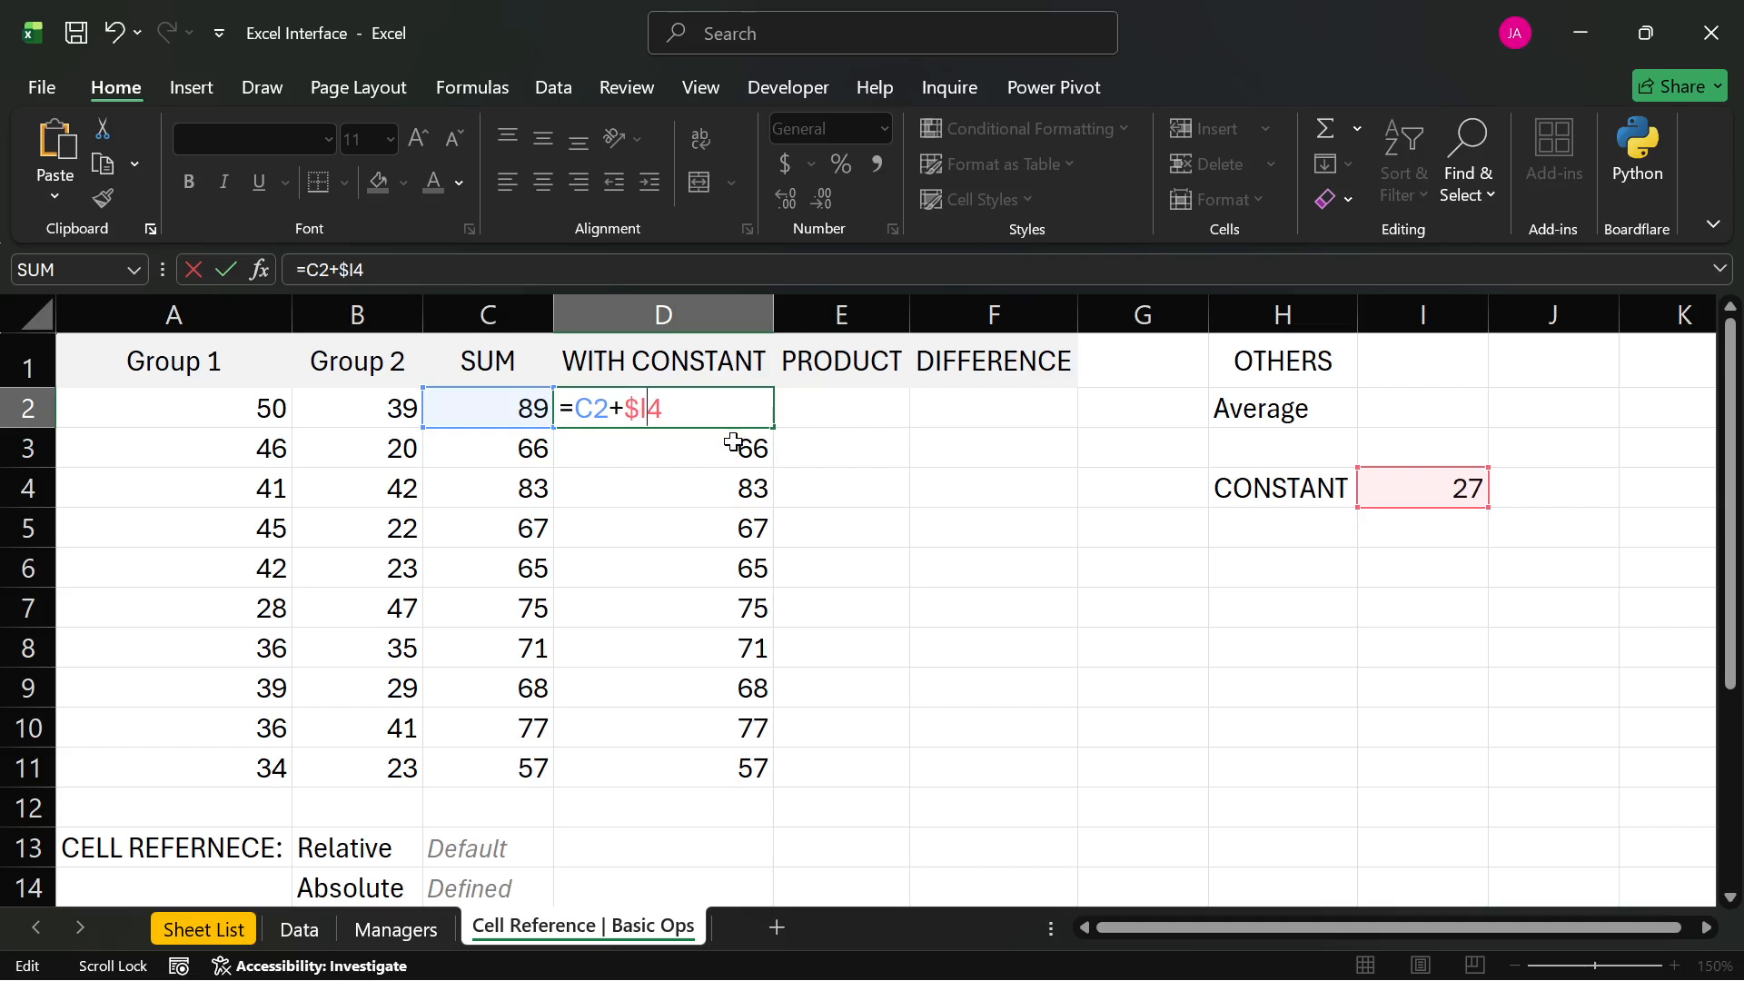
pyautogui.press('Right')
pyautogui.write('$')
pyautogui.hotkey('shift', 'Left')
pyautogui.press('Right')
pyautogui.press('Right')
pyautogui.hotkey('shift', 'Right')
pyautogui.press('Right')
pyautogui.press('Return')
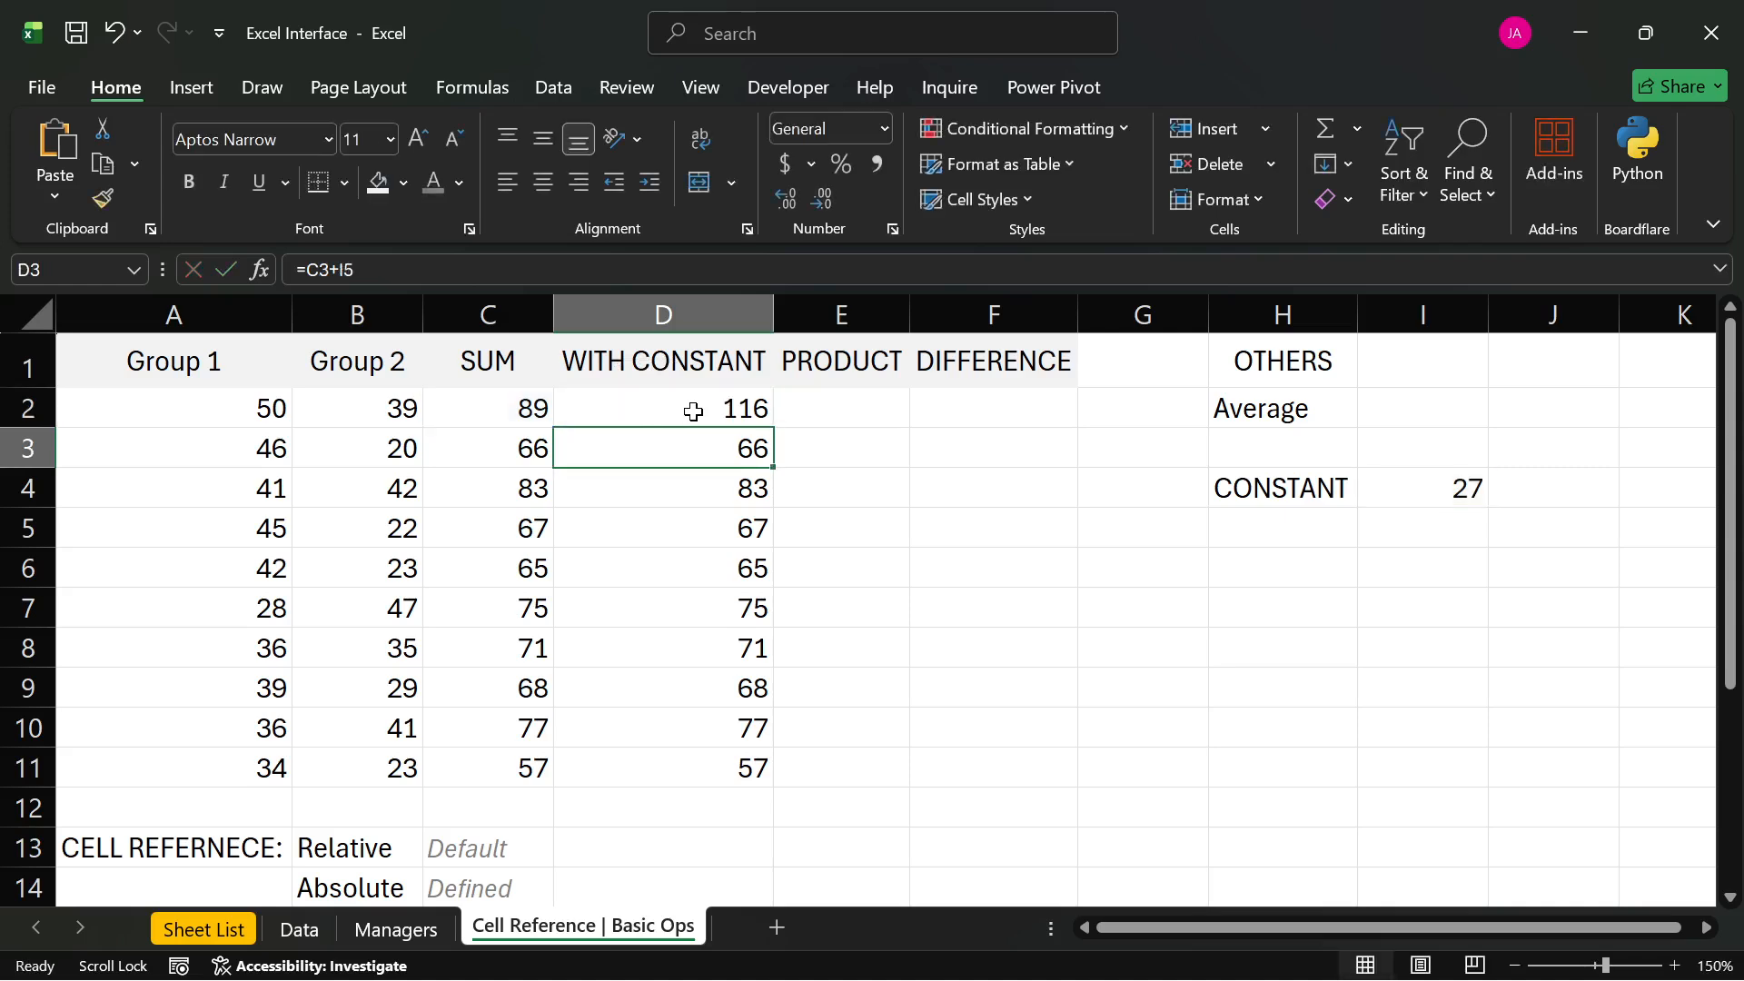
# - Autofill the absolute-reference formula from D2 down to D11
pyautogui.click(697, 408)
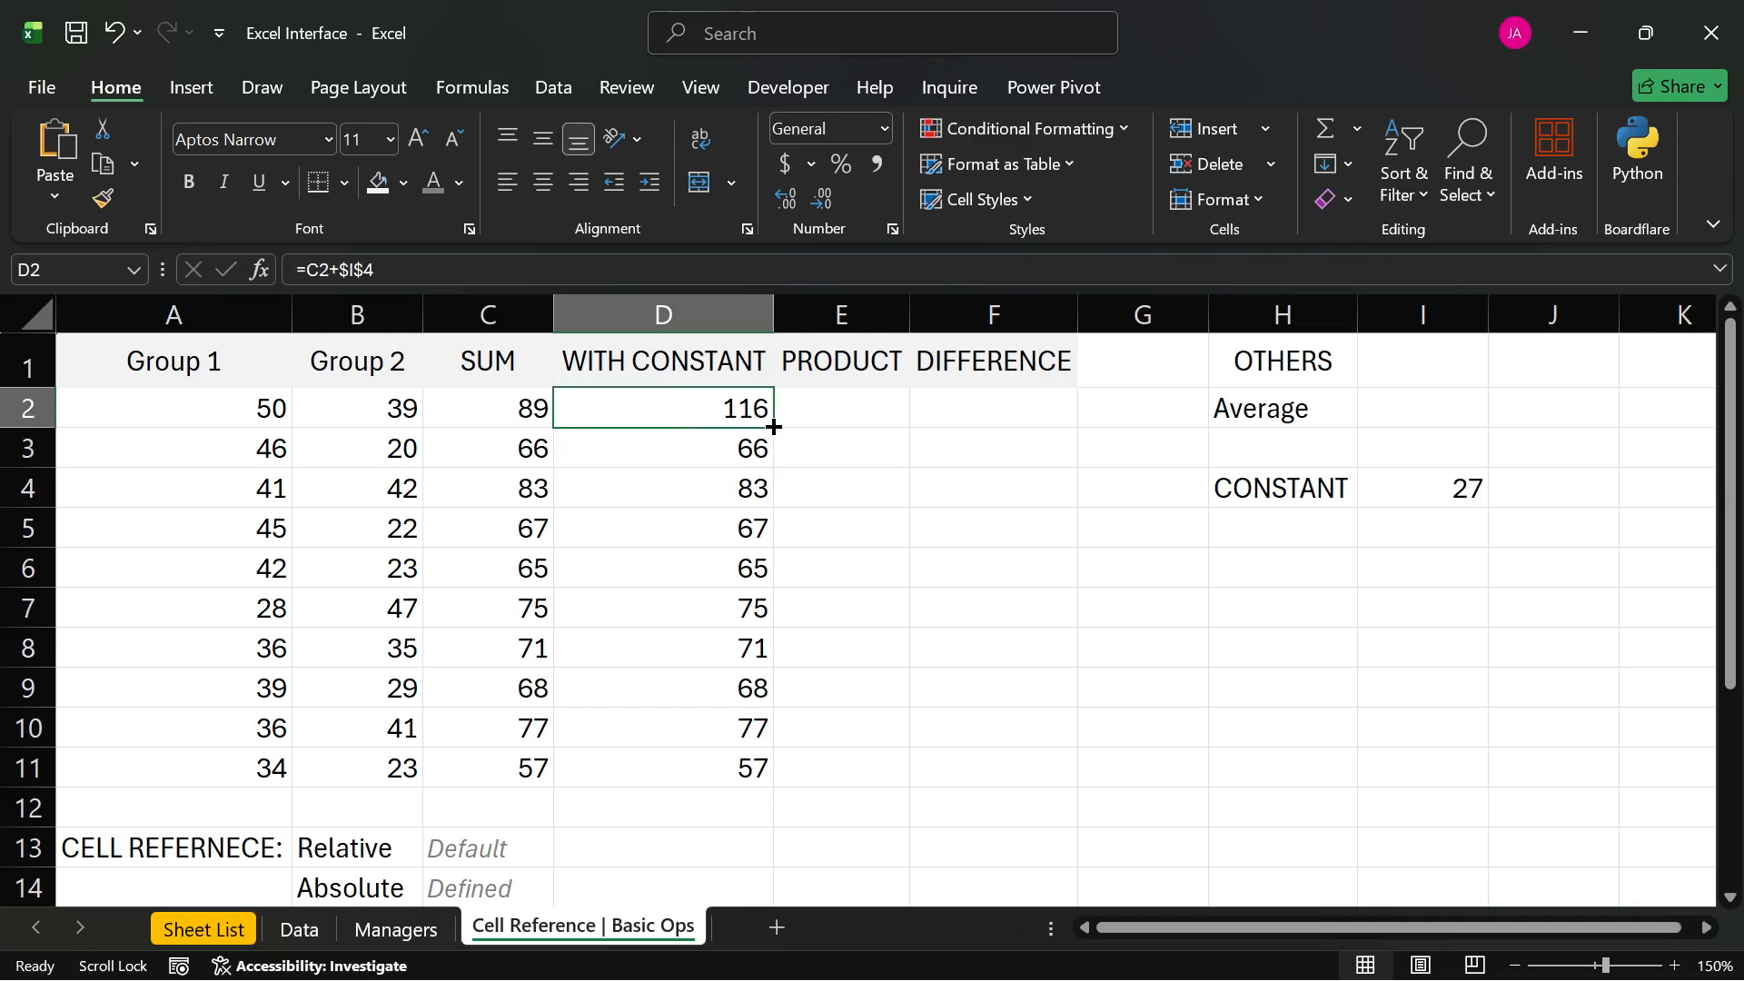
pyautogui.moveTo(773, 427); pyautogui.dragTo(760, 769)
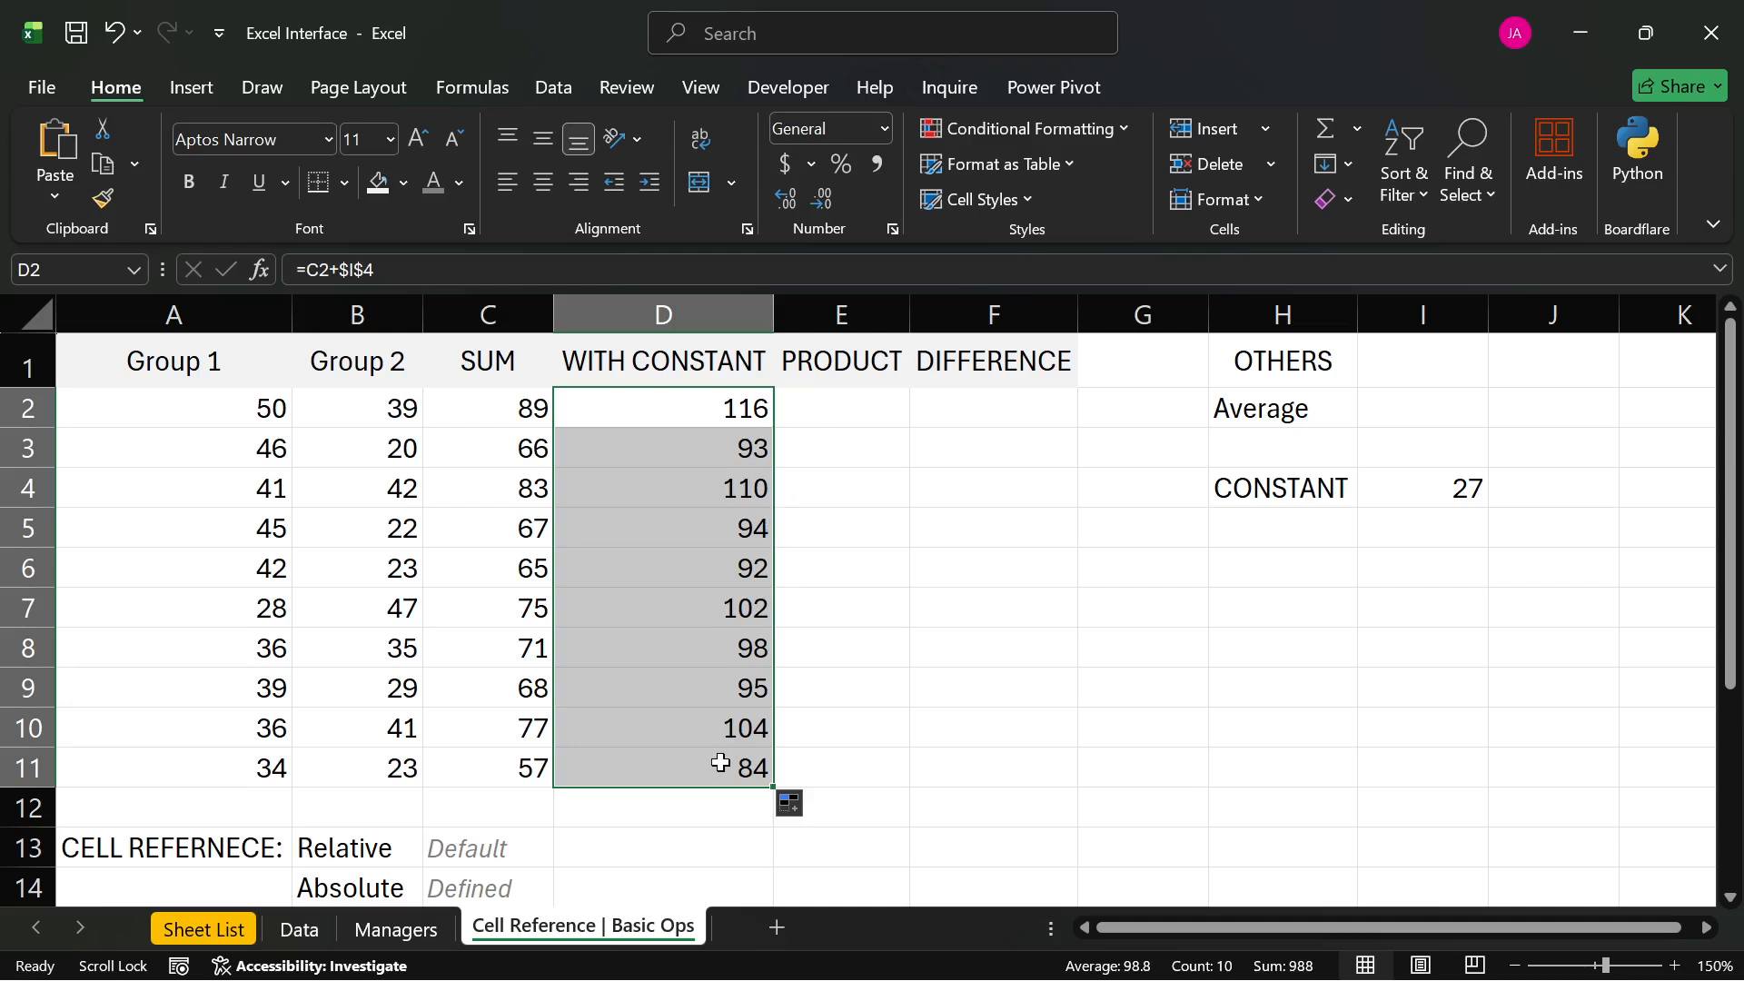
pyautogui.click(893, 675)
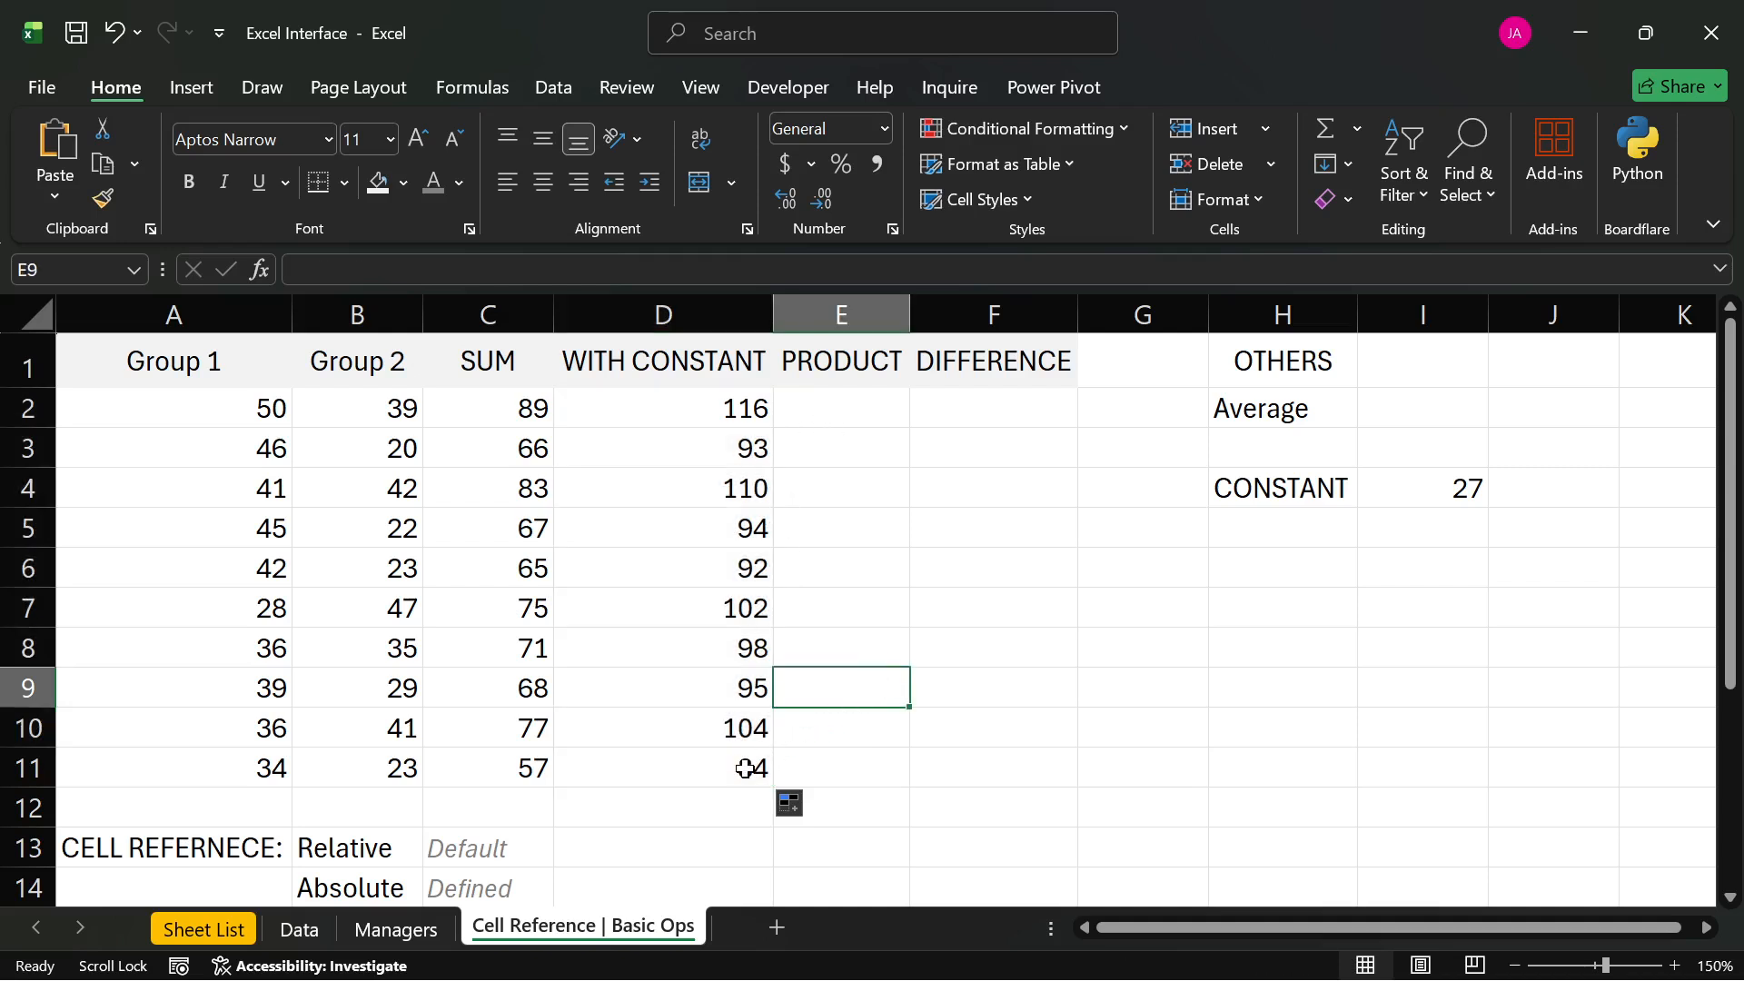
# - Inspect the formulas in D11 and D7 to check which cell they reference for the constant
pyautogui.doubleClick(753, 768)
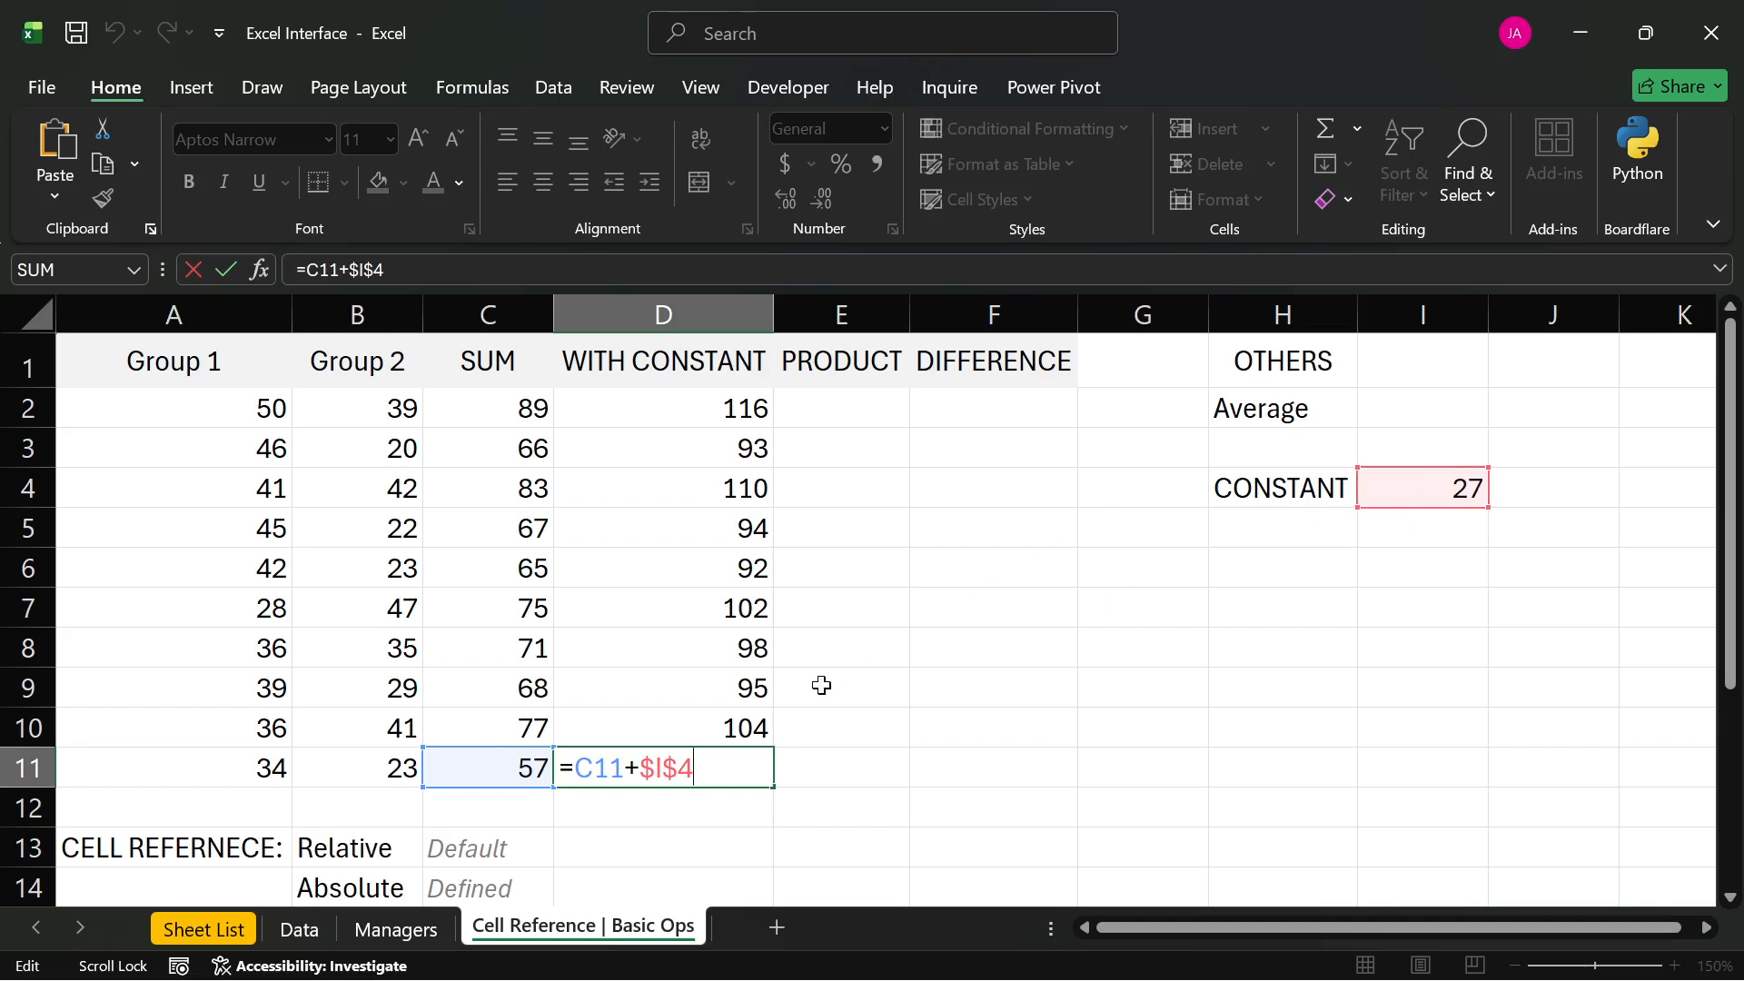
pyautogui.press('Return')
pyautogui.doubleClick(708, 608)
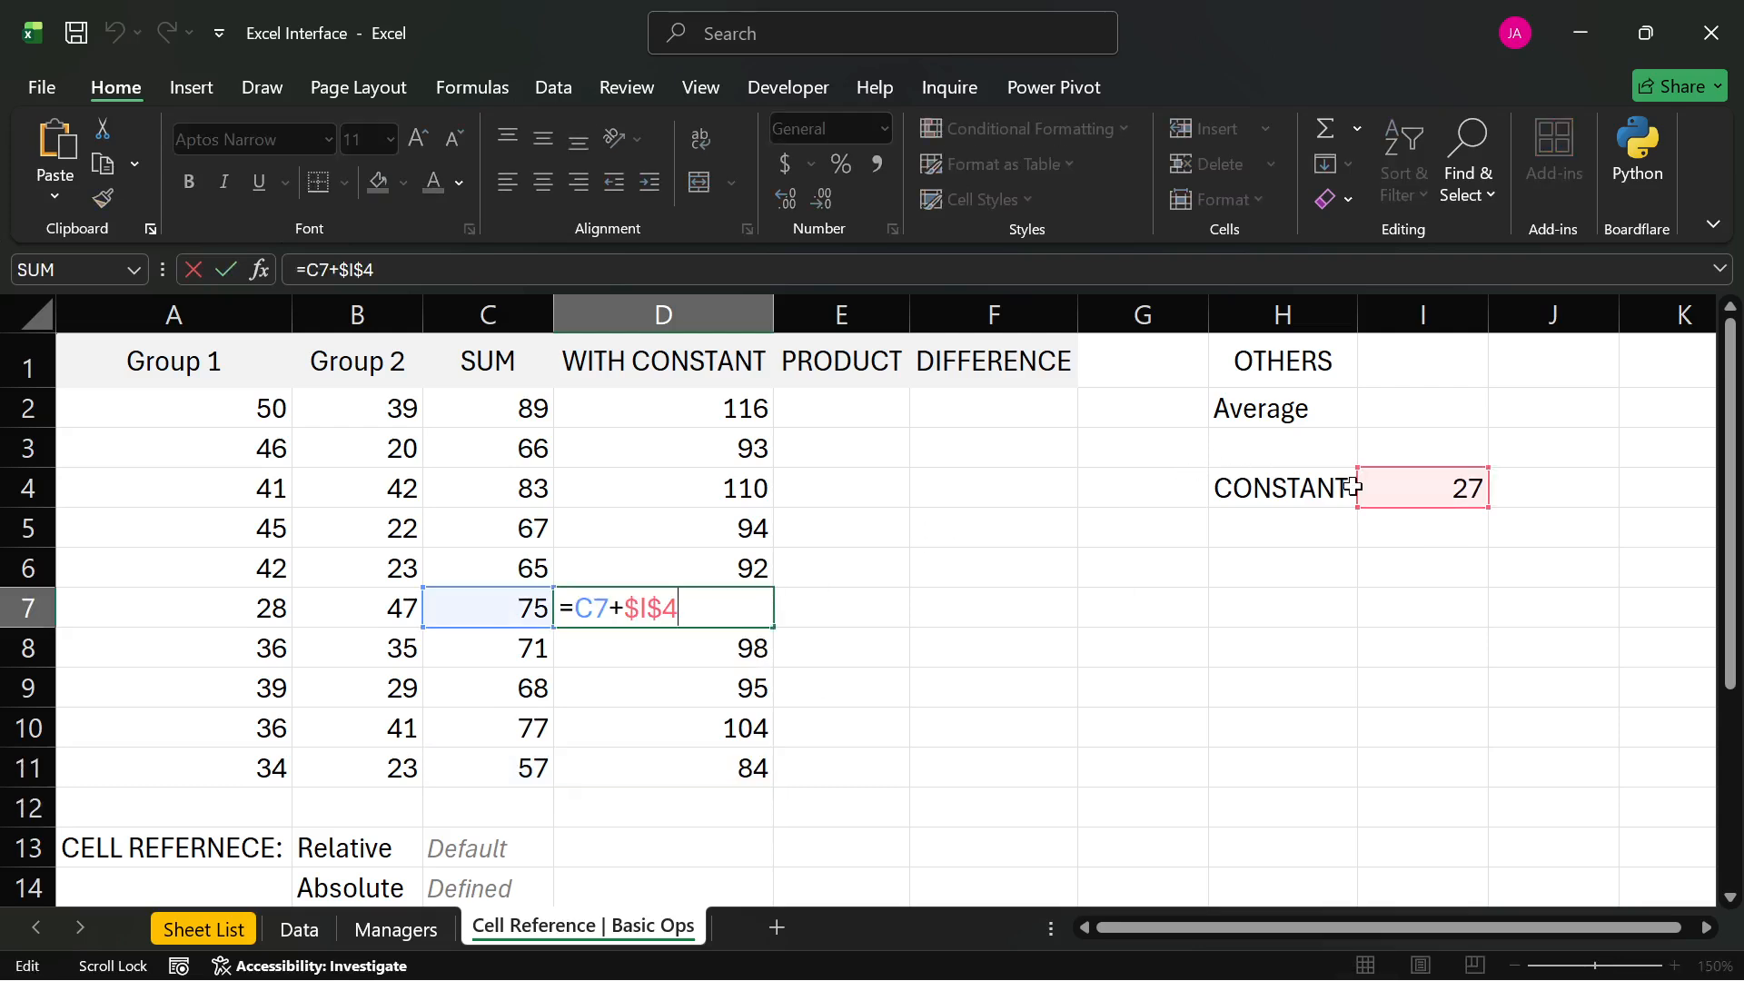
pyautogui.press('Return')
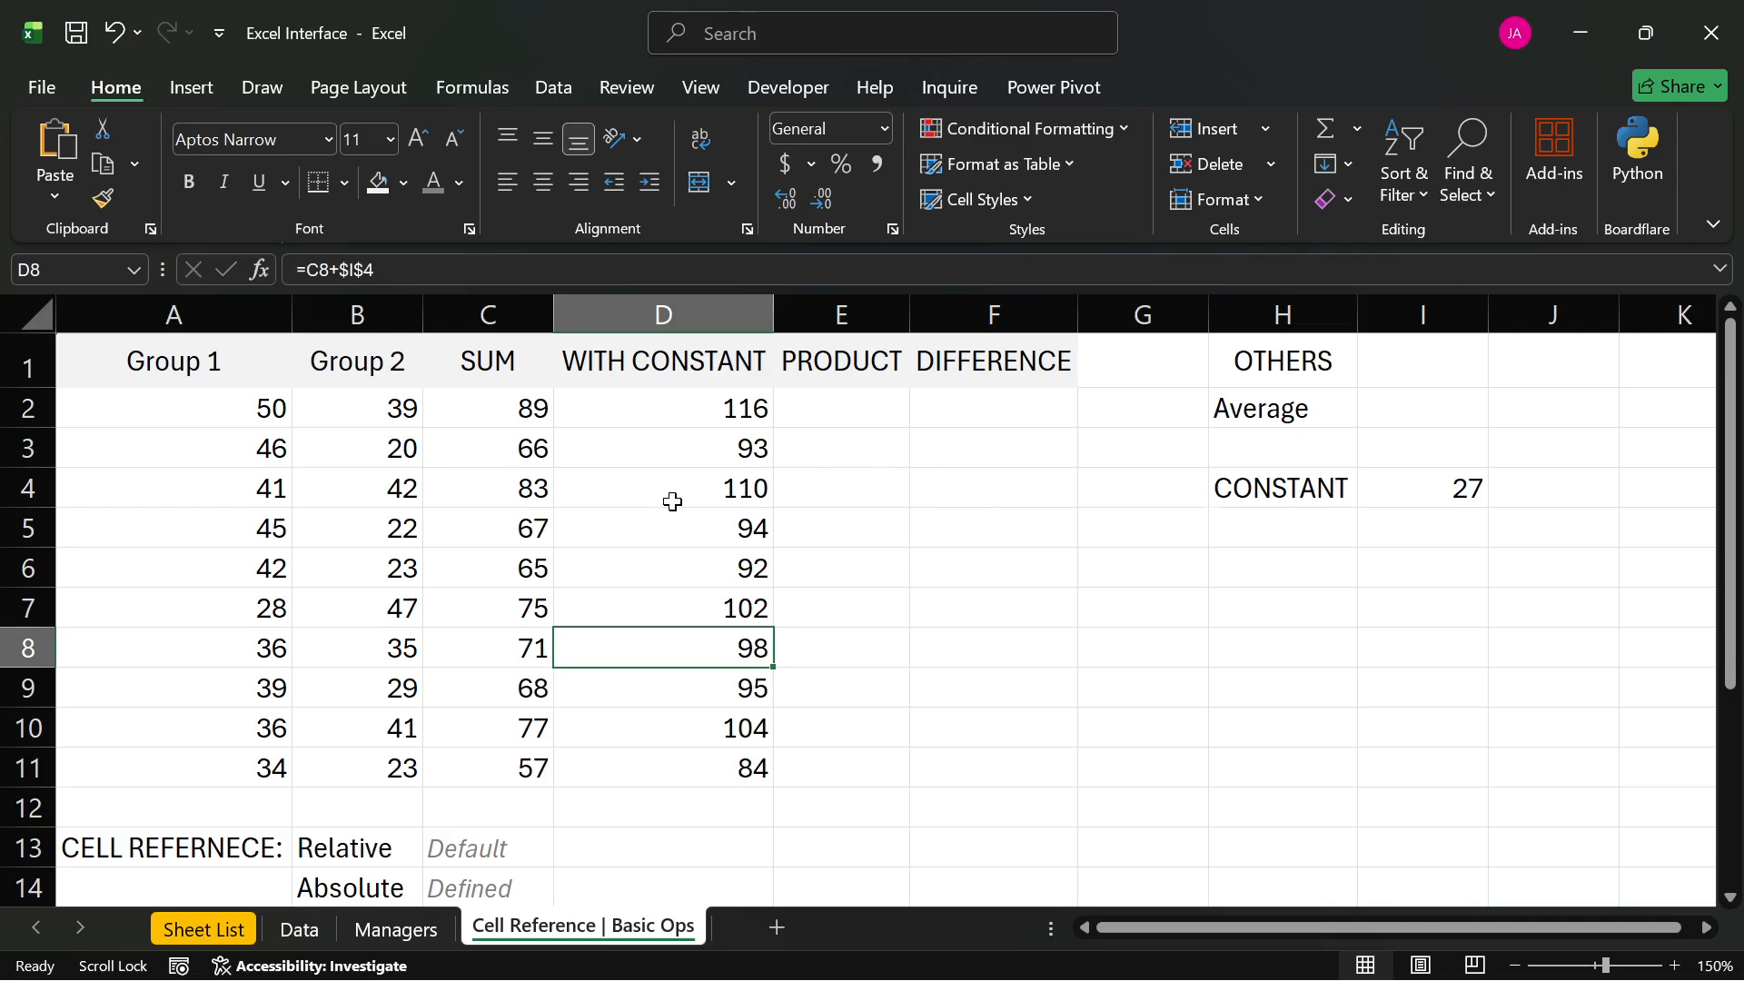
# - Repeat the autofill of the WITH CONSTANT formula from D2 down to D11
pyautogui.click(706, 418)
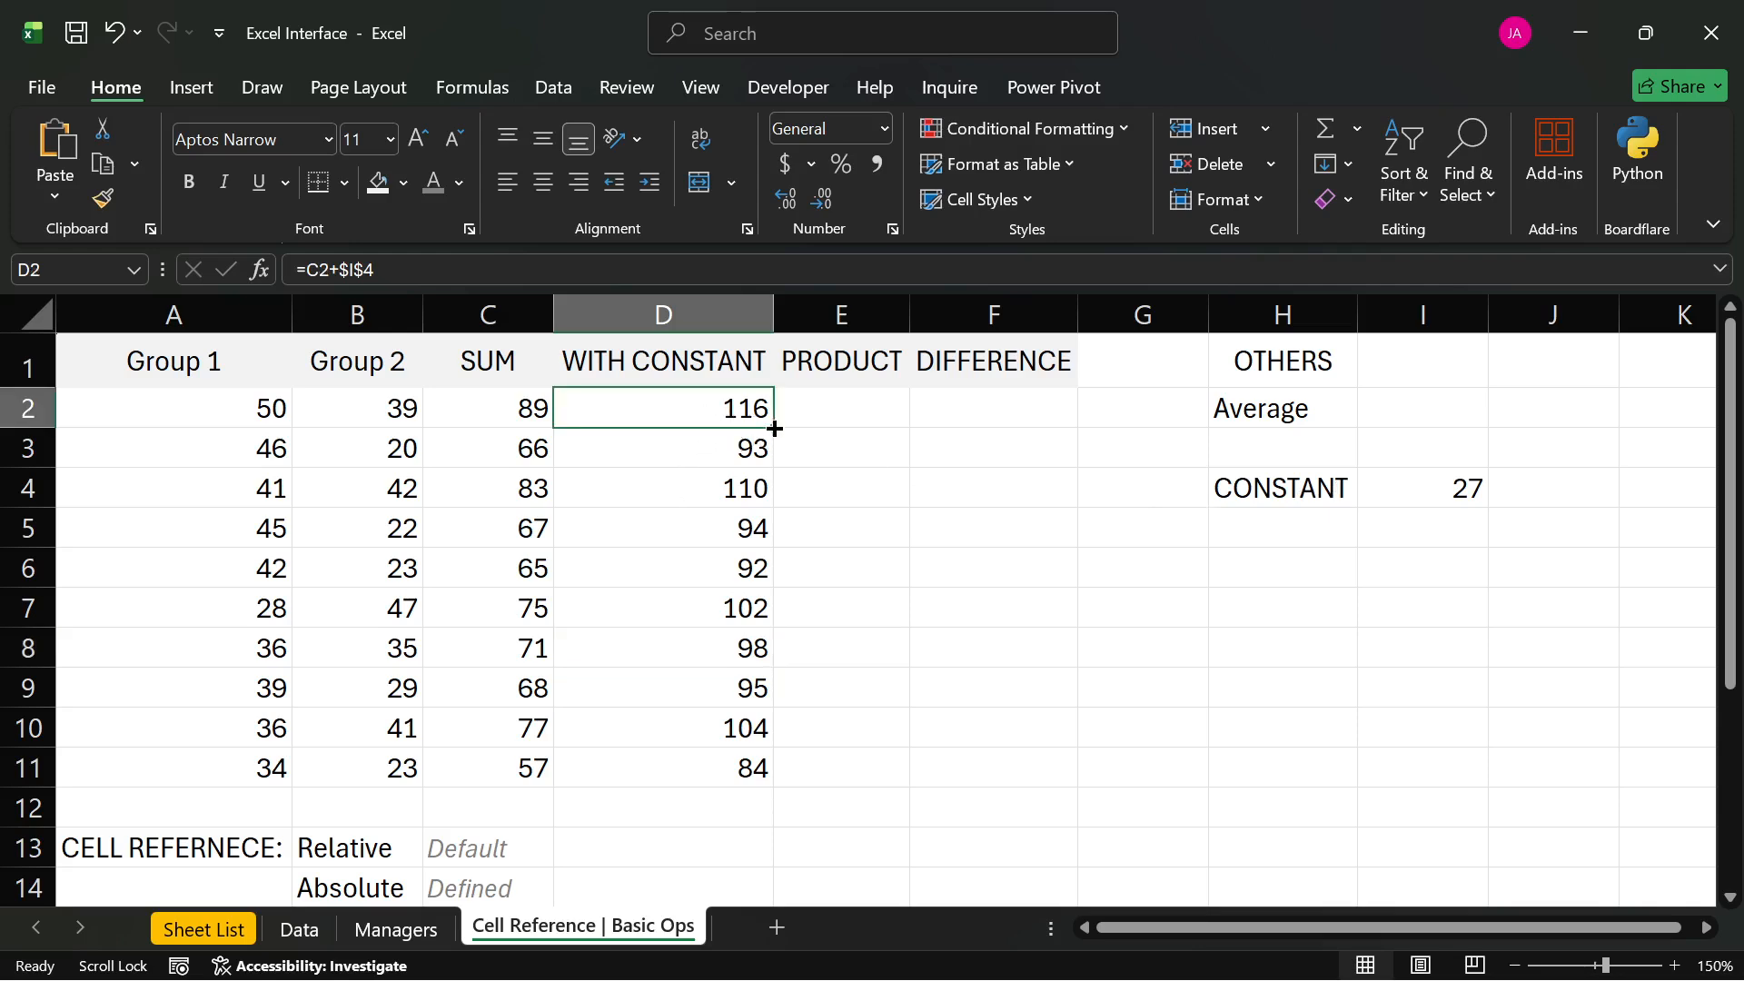
pyautogui.moveTo(773, 425); pyautogui.dragTo(765, 788)
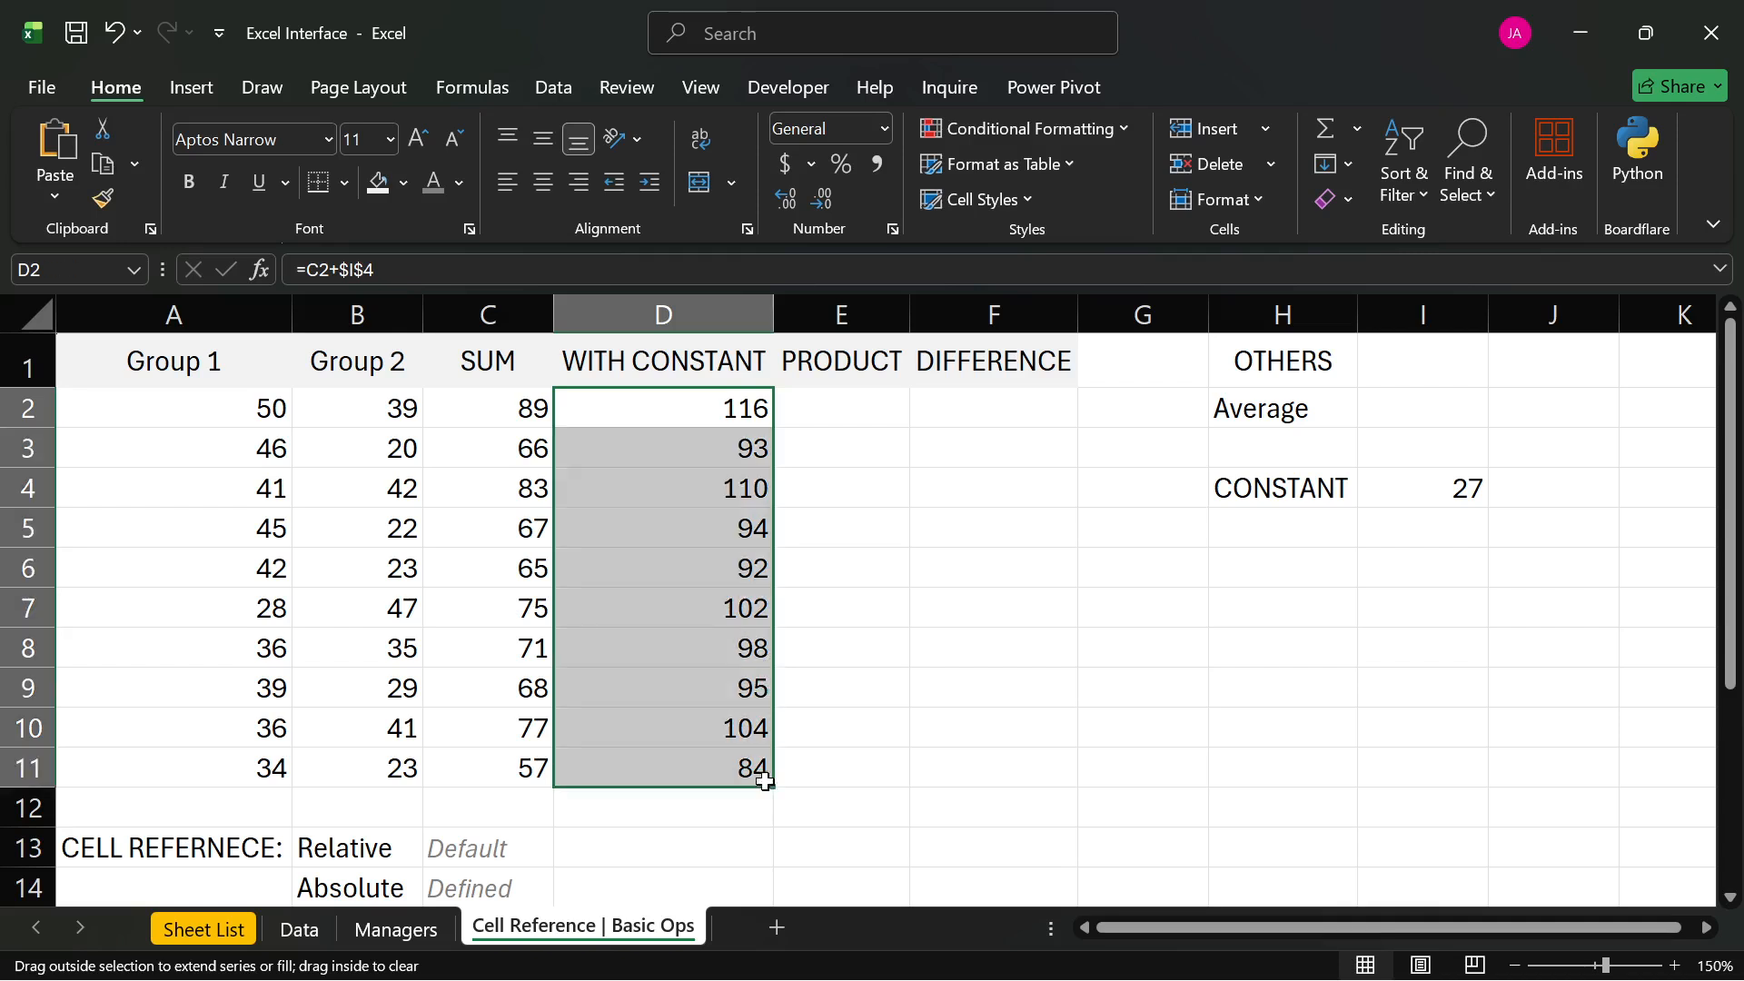
# - Go through the WITH CONSTANT cells from D2 to D11 one by one, checking each formula's references
pyautogui.click(711, 453)
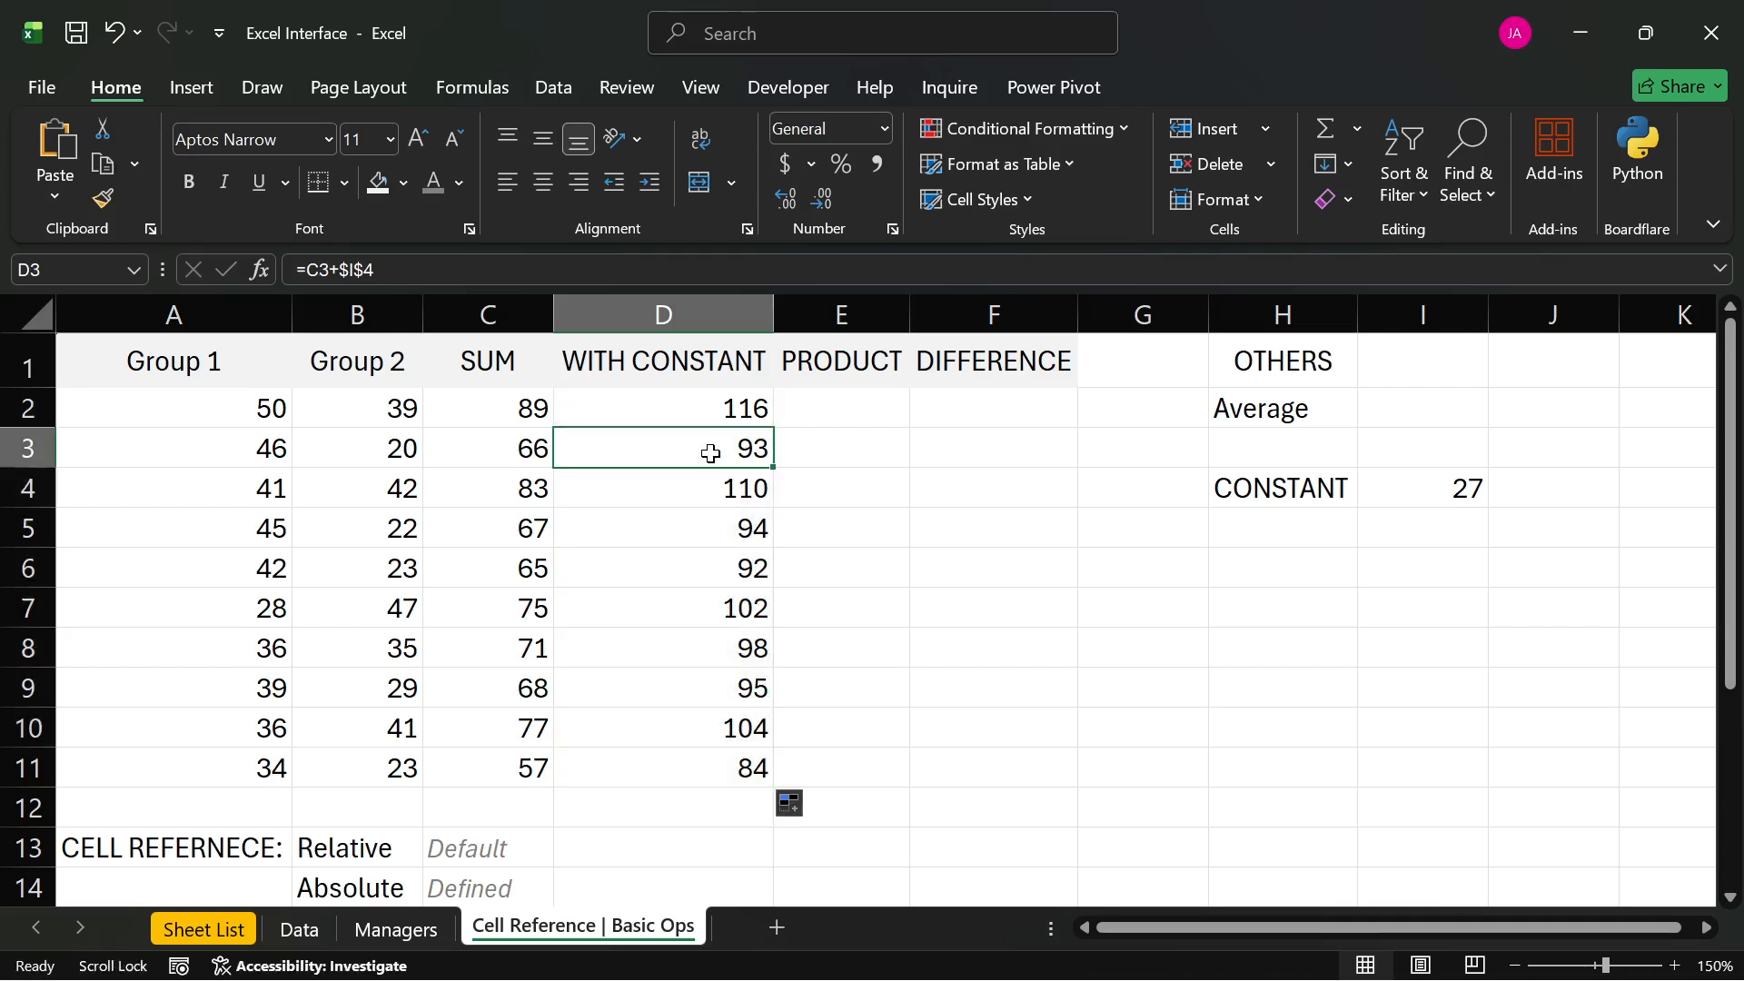
pyautogui.press('Up')
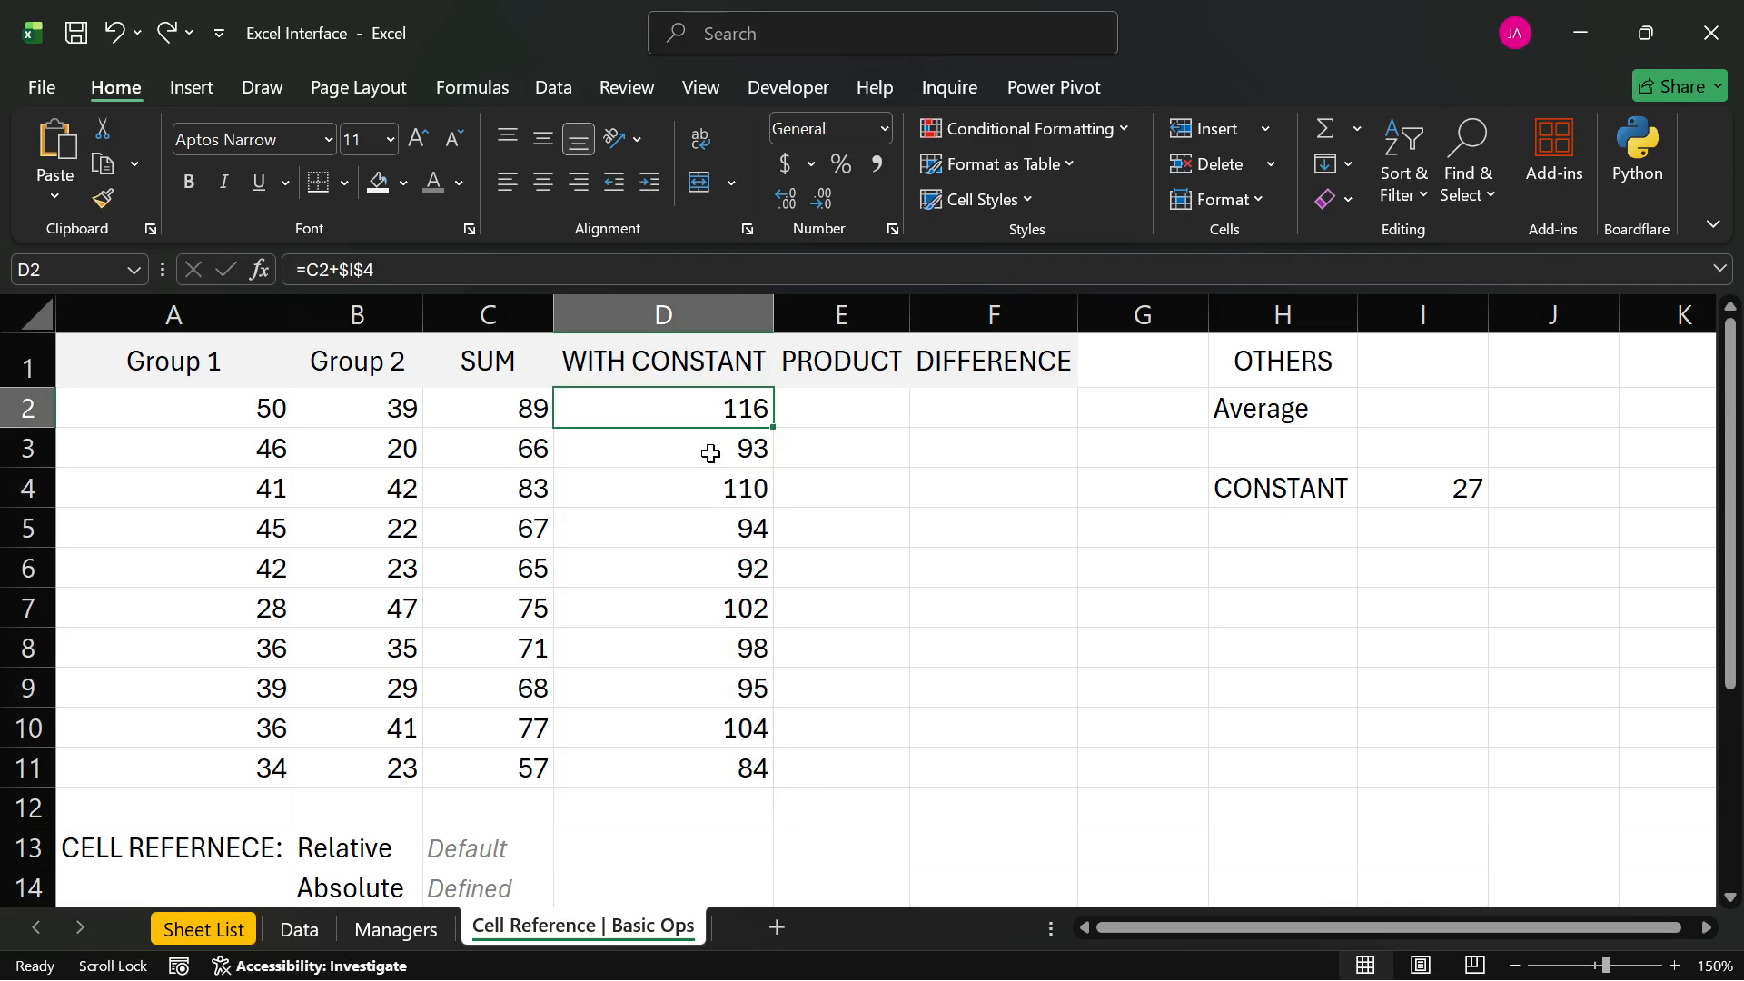
pyautogui.press('Down')
pyautogui.press('Down')
pyautogui.press('Down')
pyautogui.press('Down')
pyautogui.press('Down')
pyautogui.press('Down')
pyautogui.press('Down')
pyautogui.press('Down')
pyautogui.press('Down')
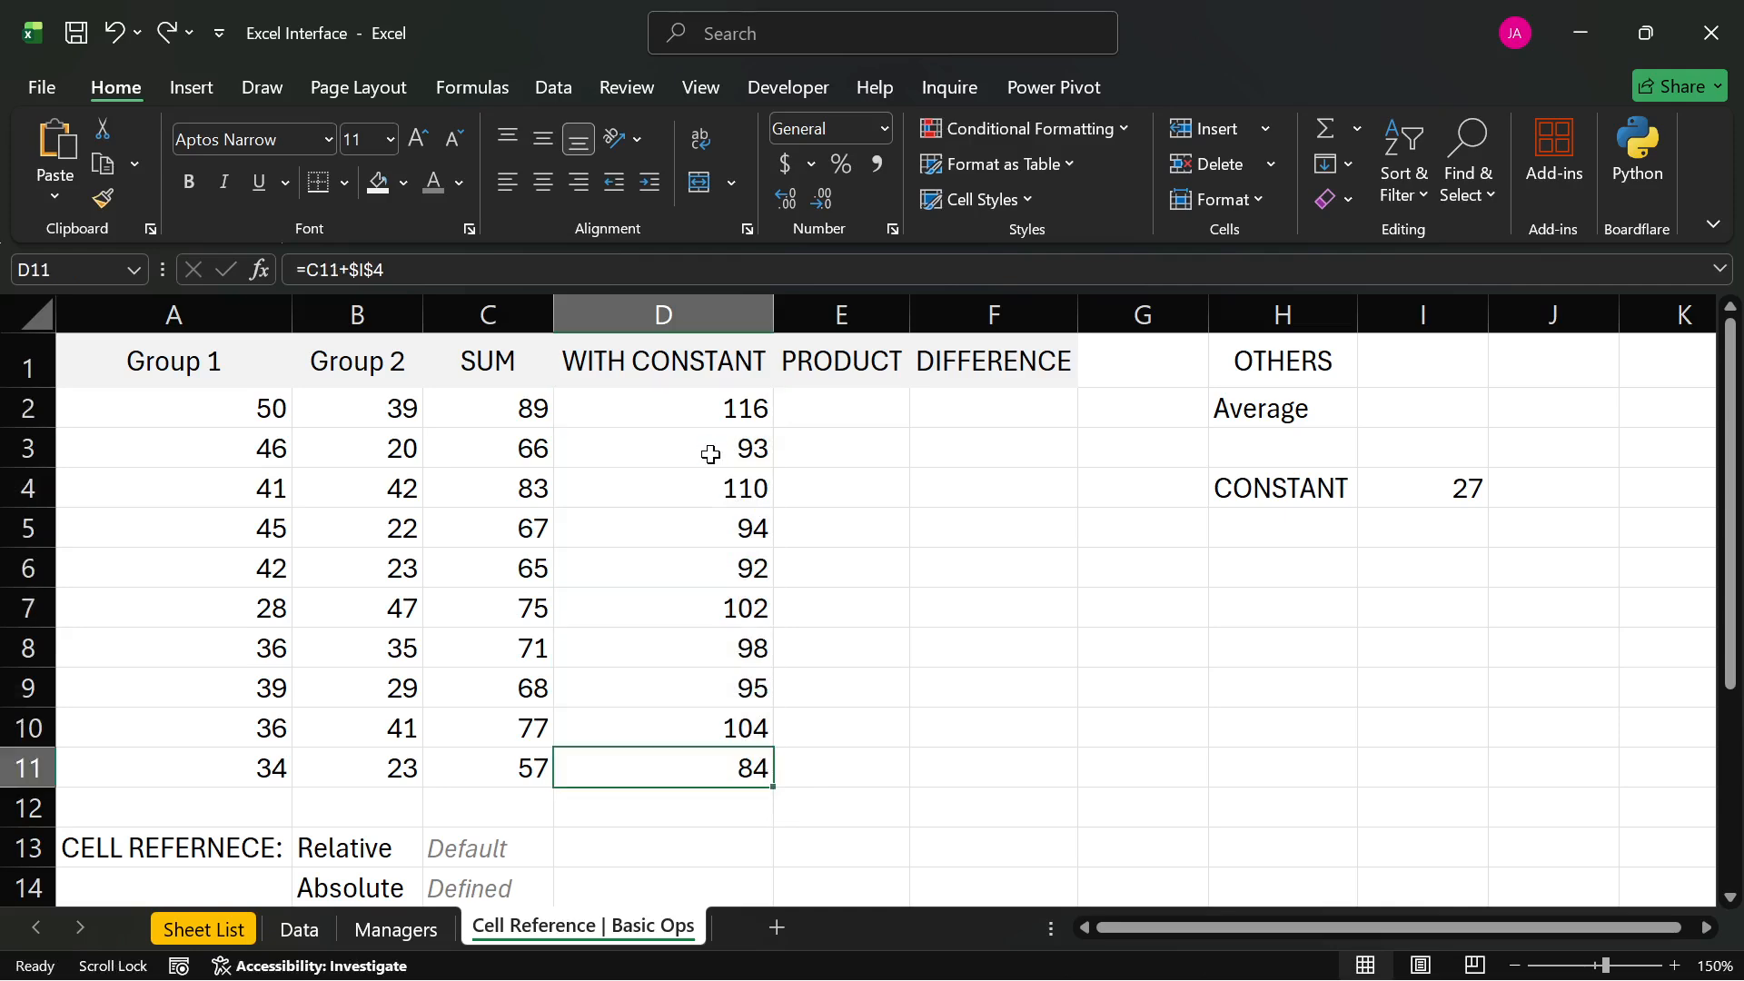
# - Undo the last WITH CONSTANT autofill and inspect the formulas in D3, D11 and D2 for their constant references
pyautogui.hotkey('ctrl', 'z')
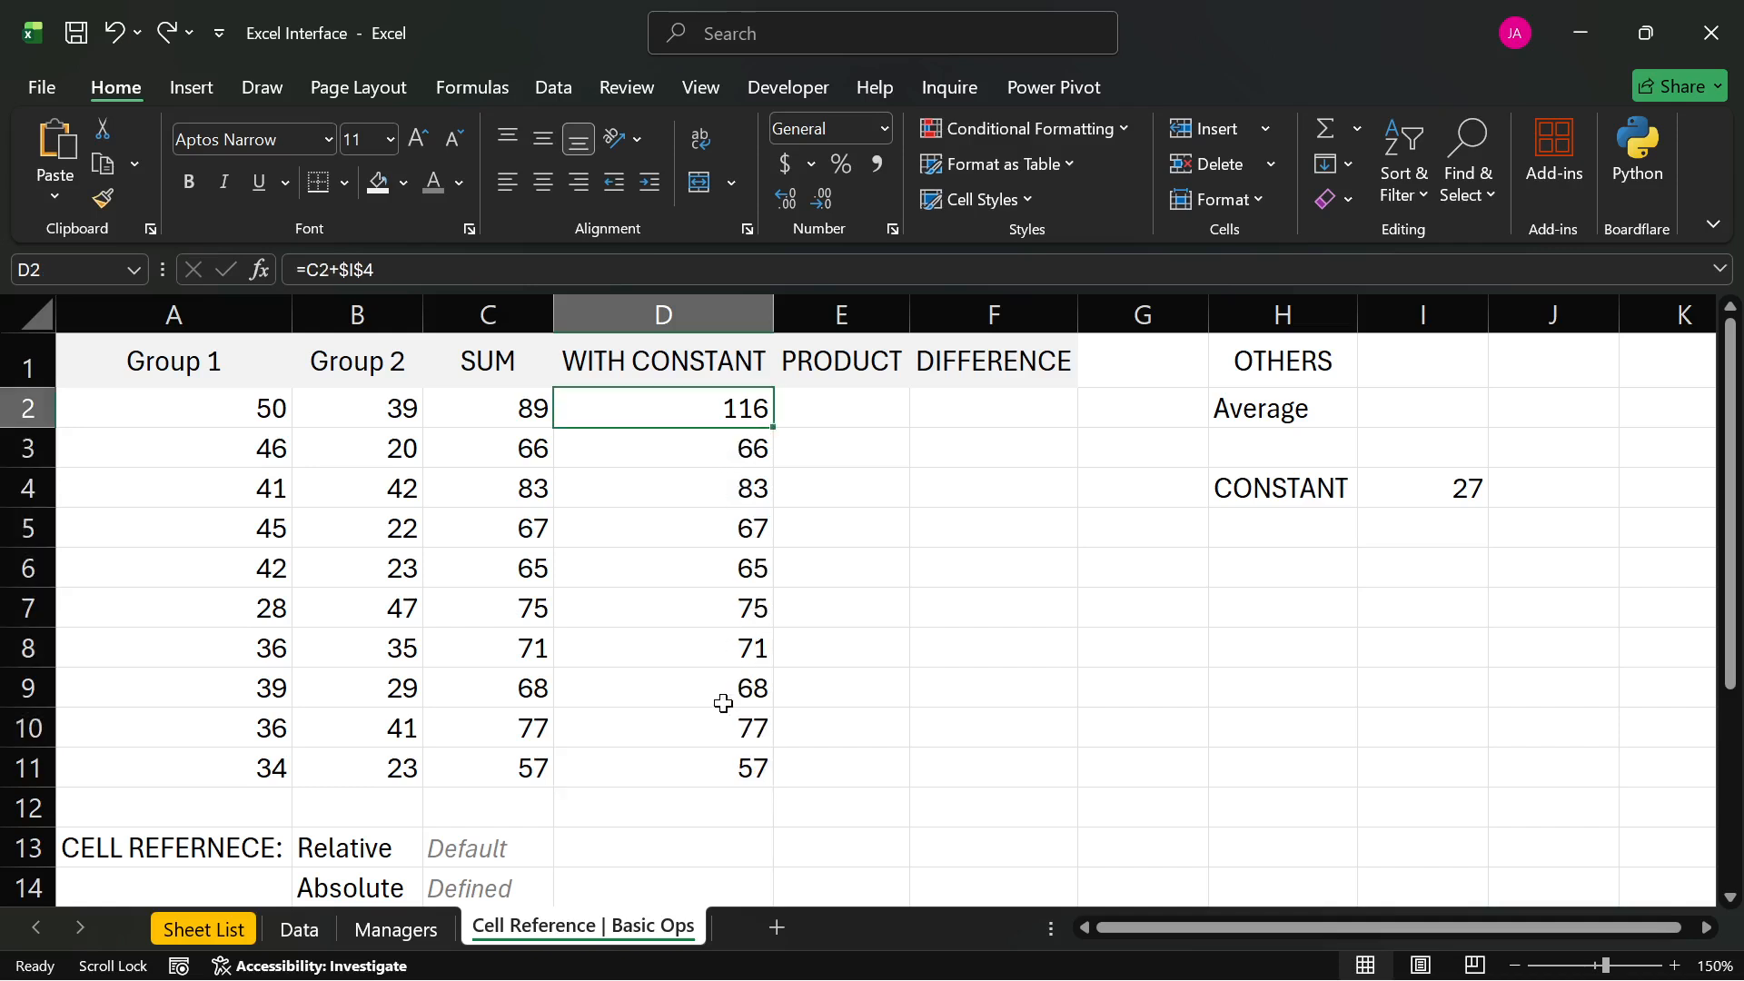
pyautogui.click(651, 450)
pyautogui.press('F2')
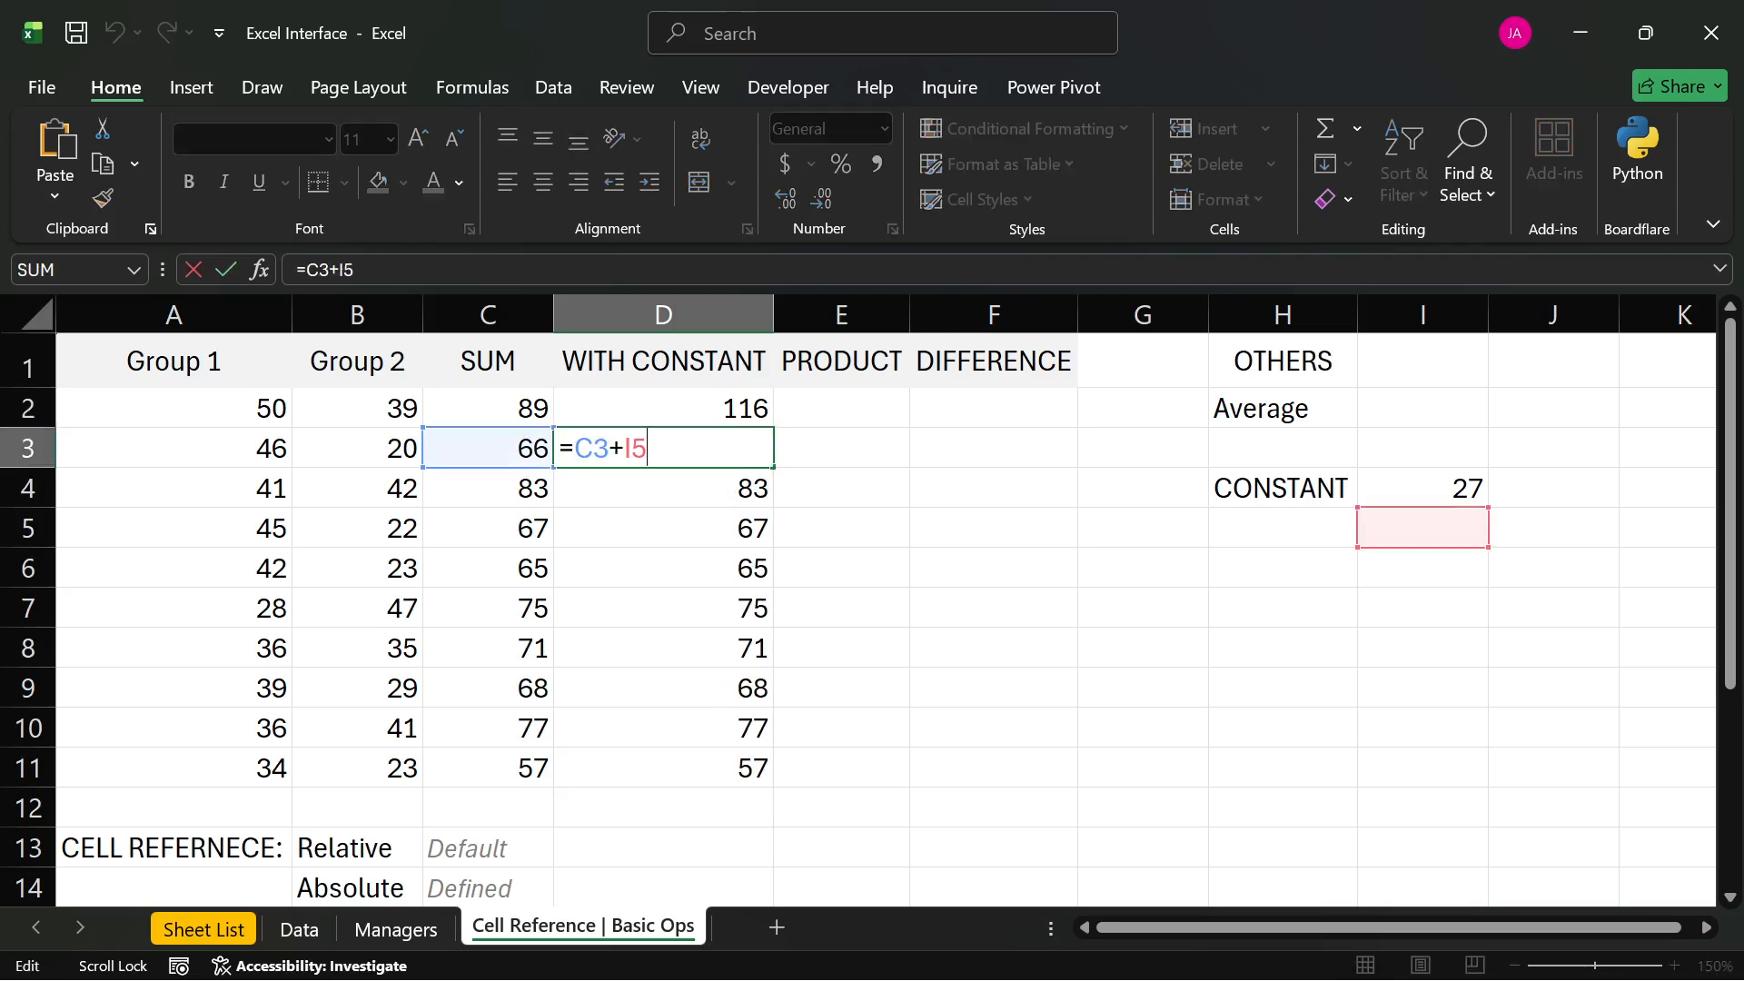
pyautogui.press('Return')
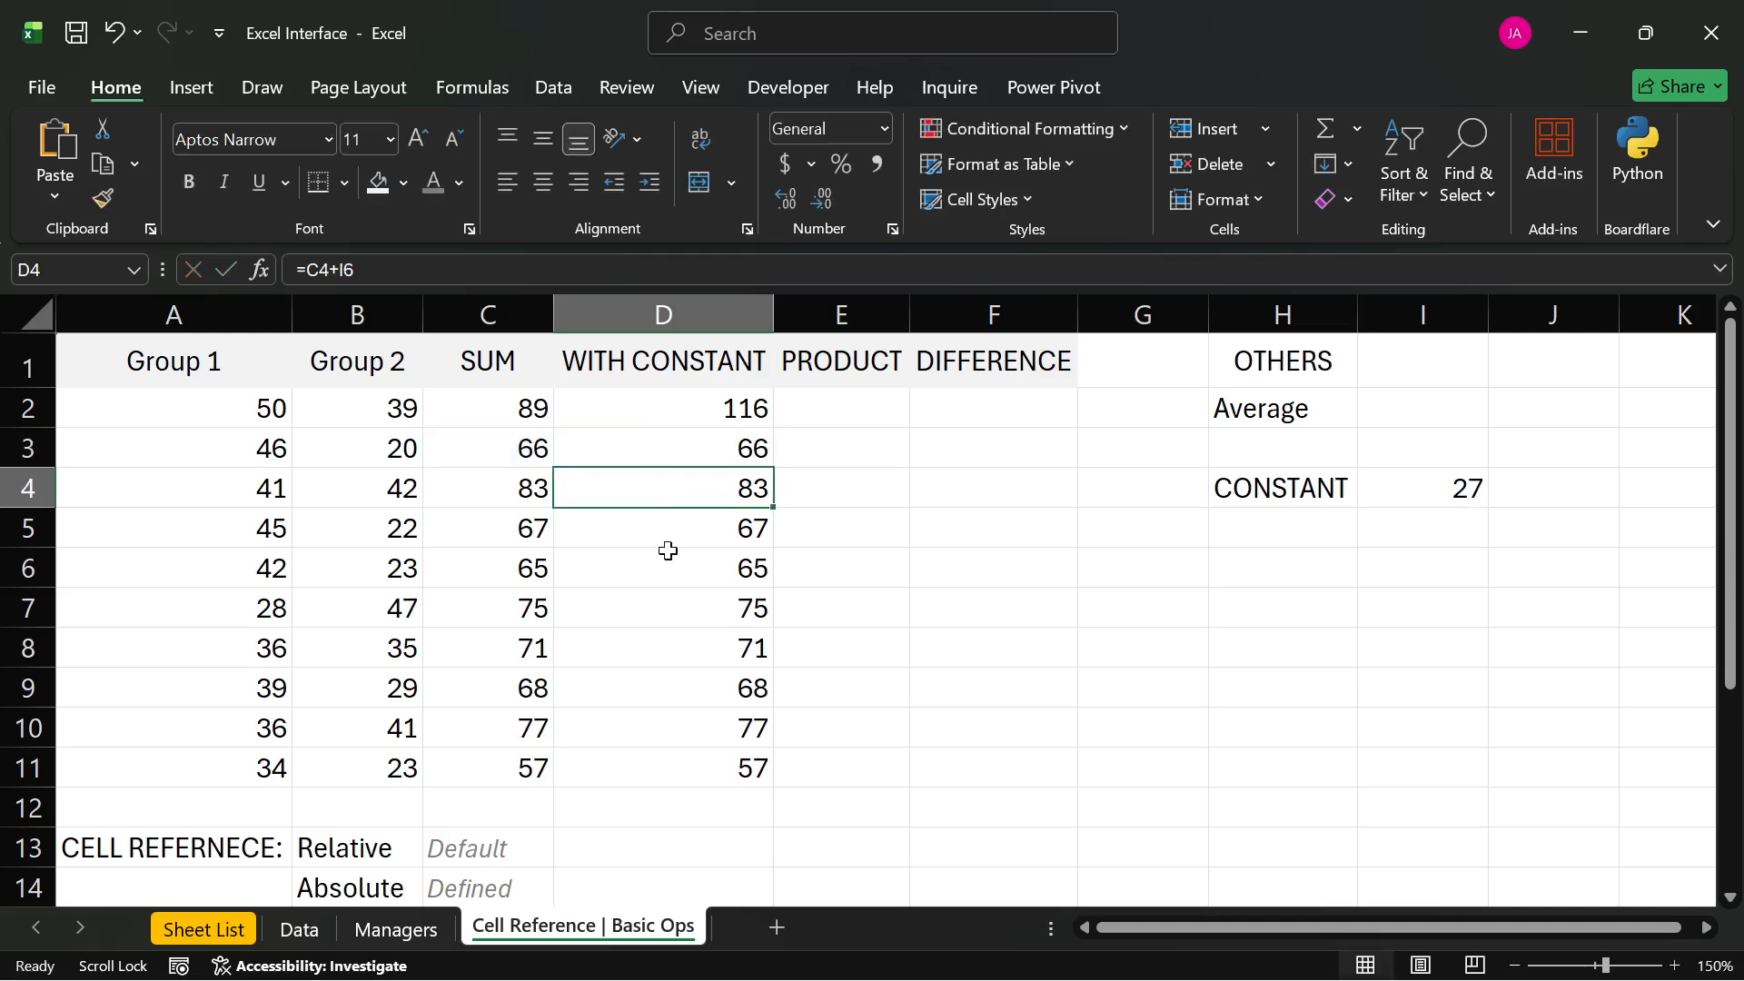
pyautogui.doubleClick(693, 768)
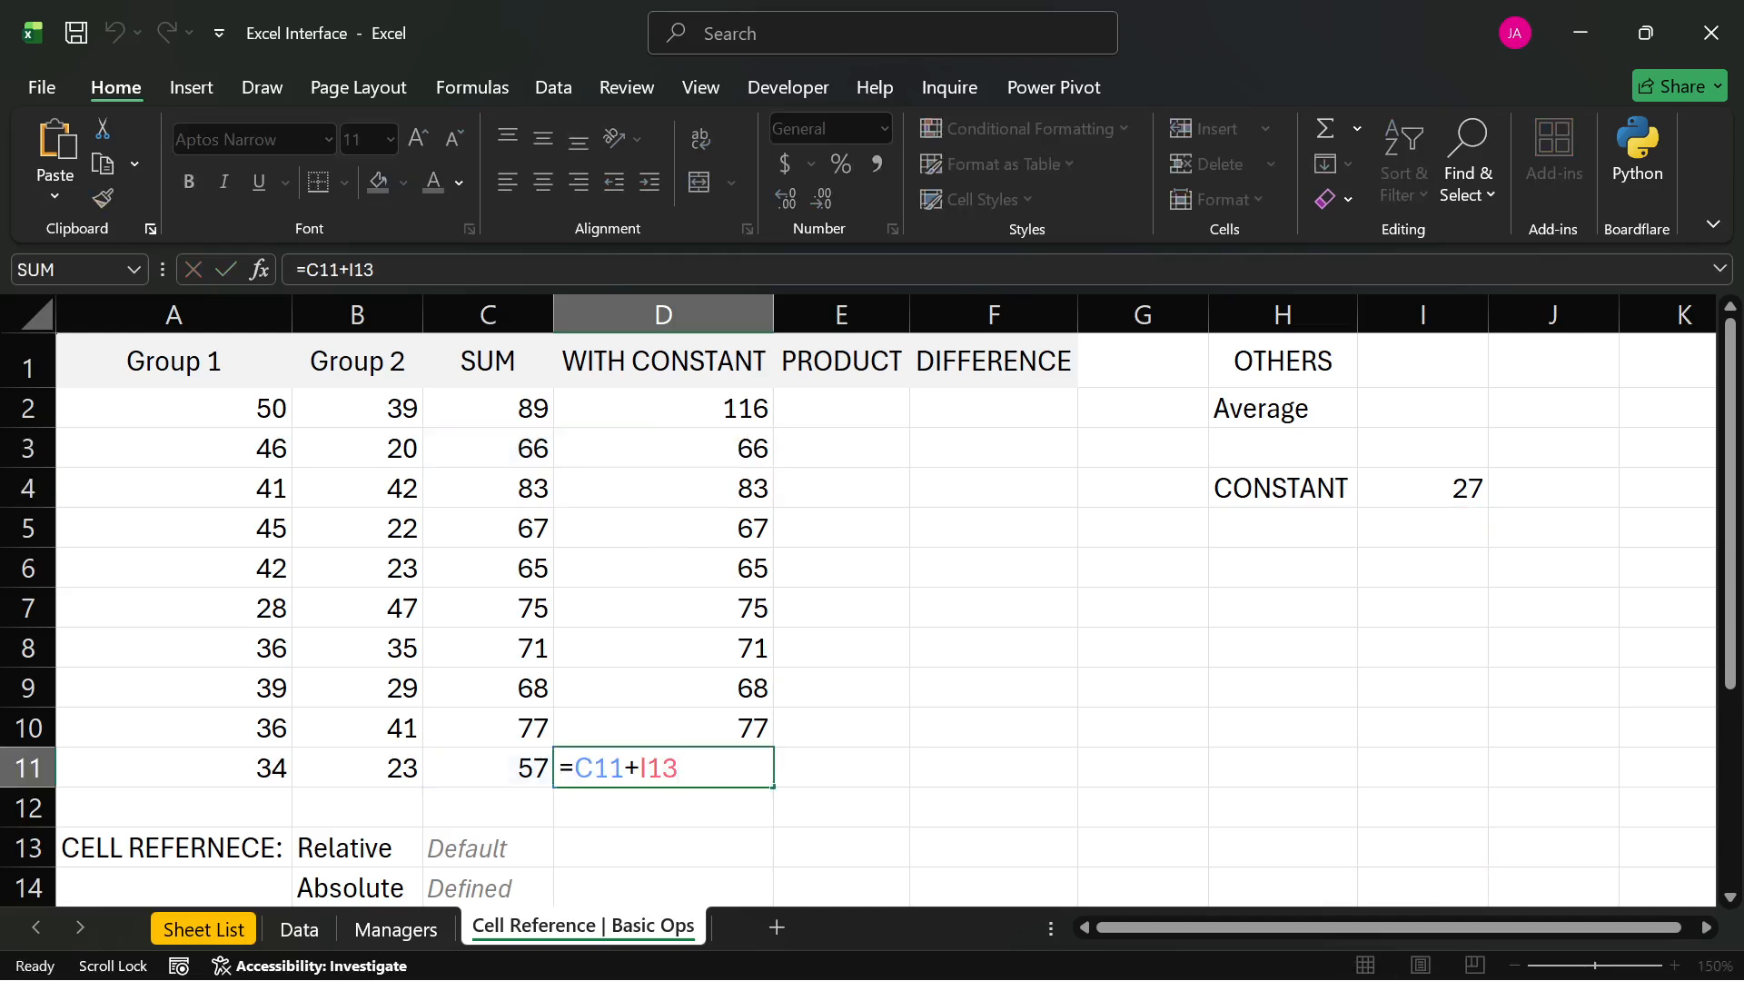
pyautogui.press('Return')
pyautogui.doubleClick(647, 408)
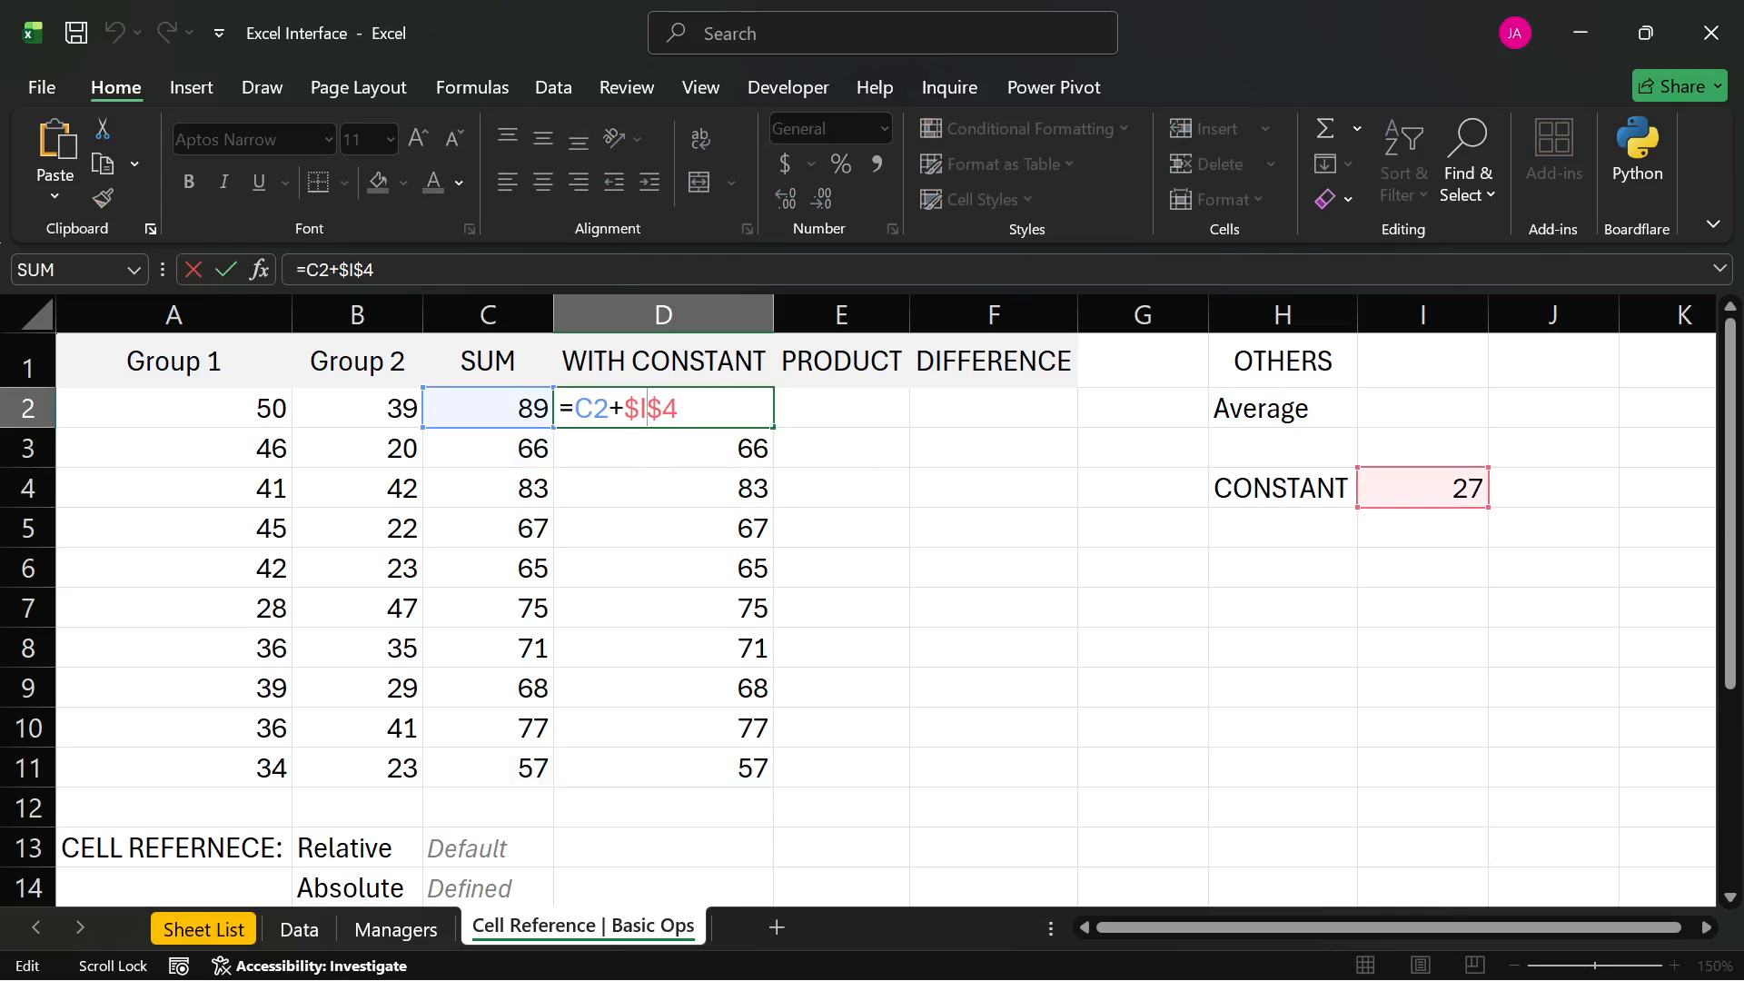
pyautogui.press('Return')
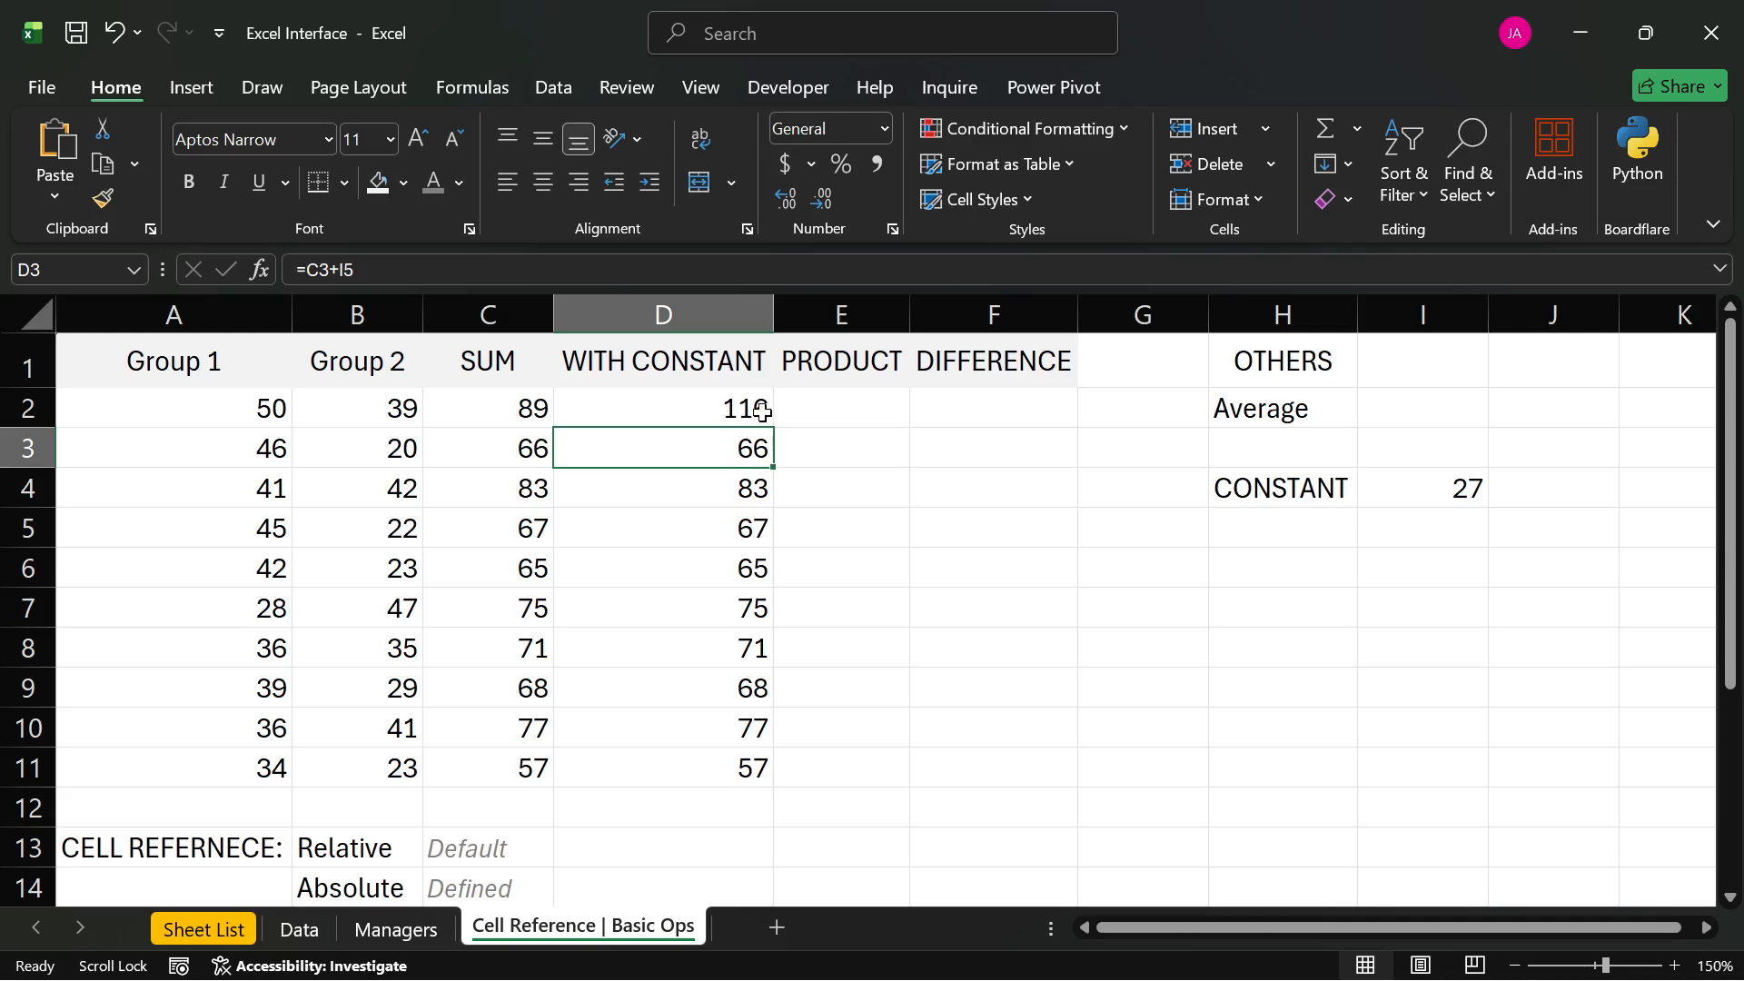
# - Autofill the absolute-reference formula from D2 down to D11 again and recheck the formula in D2
pyautogui.click(738, 408)
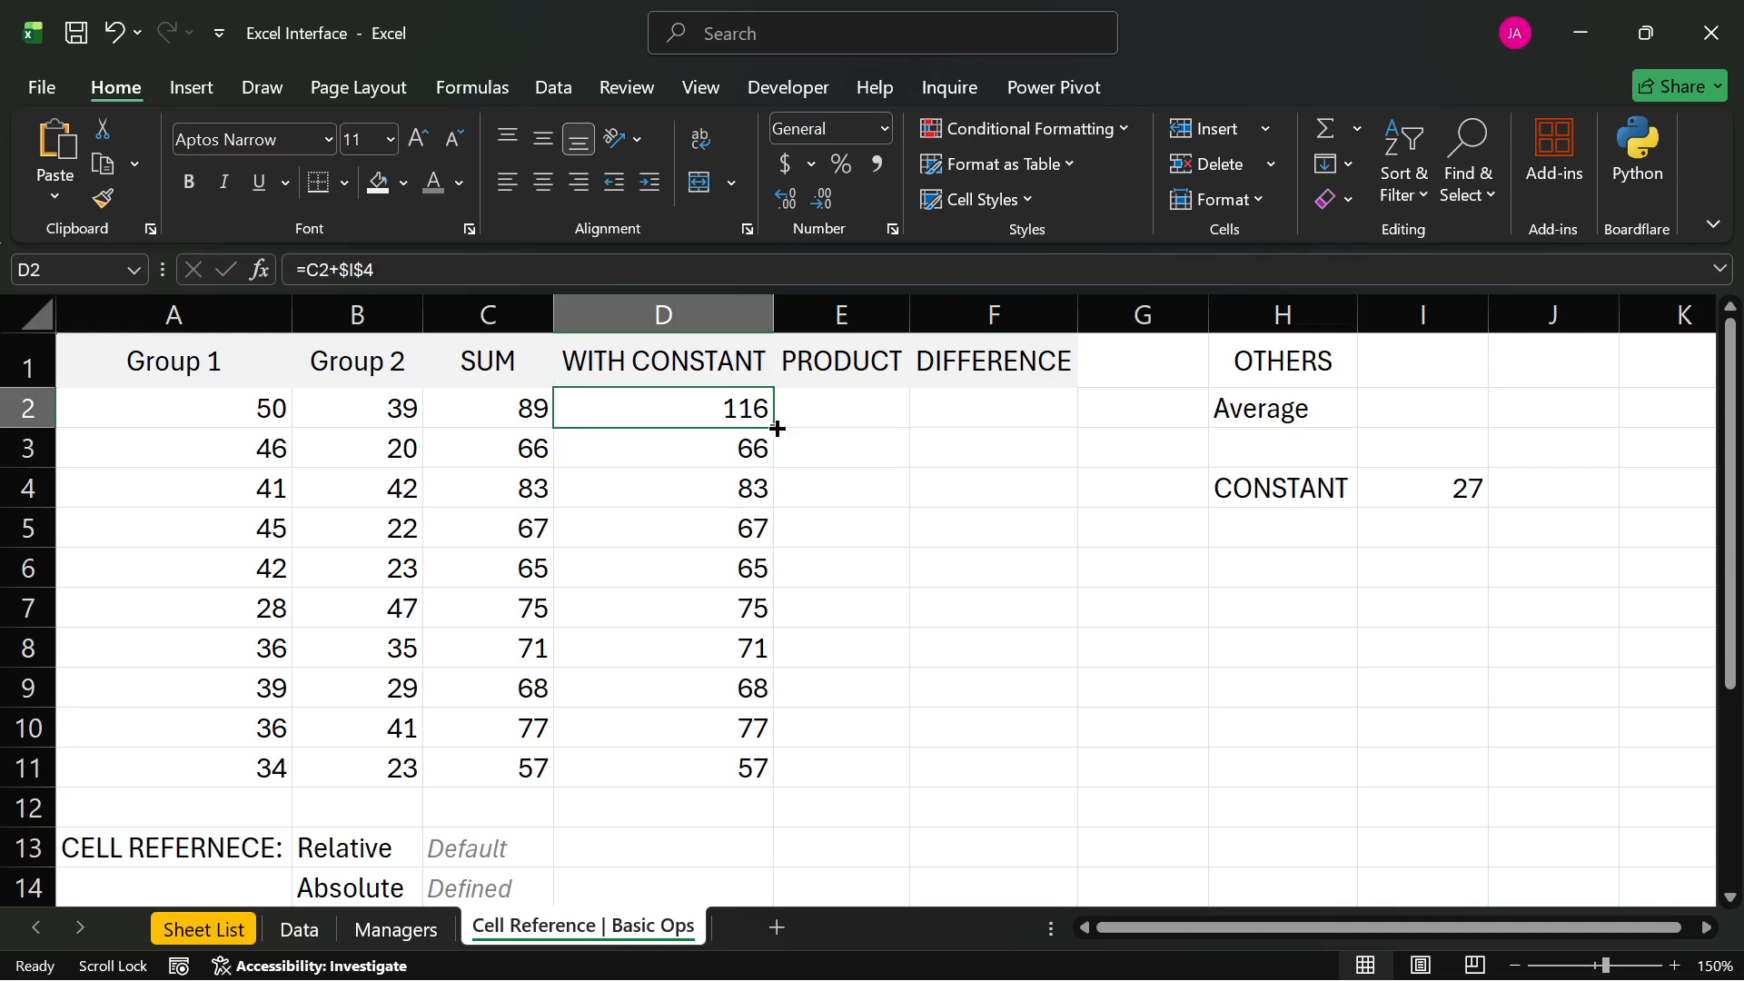
pyautogui.doubleClick(776, 428)
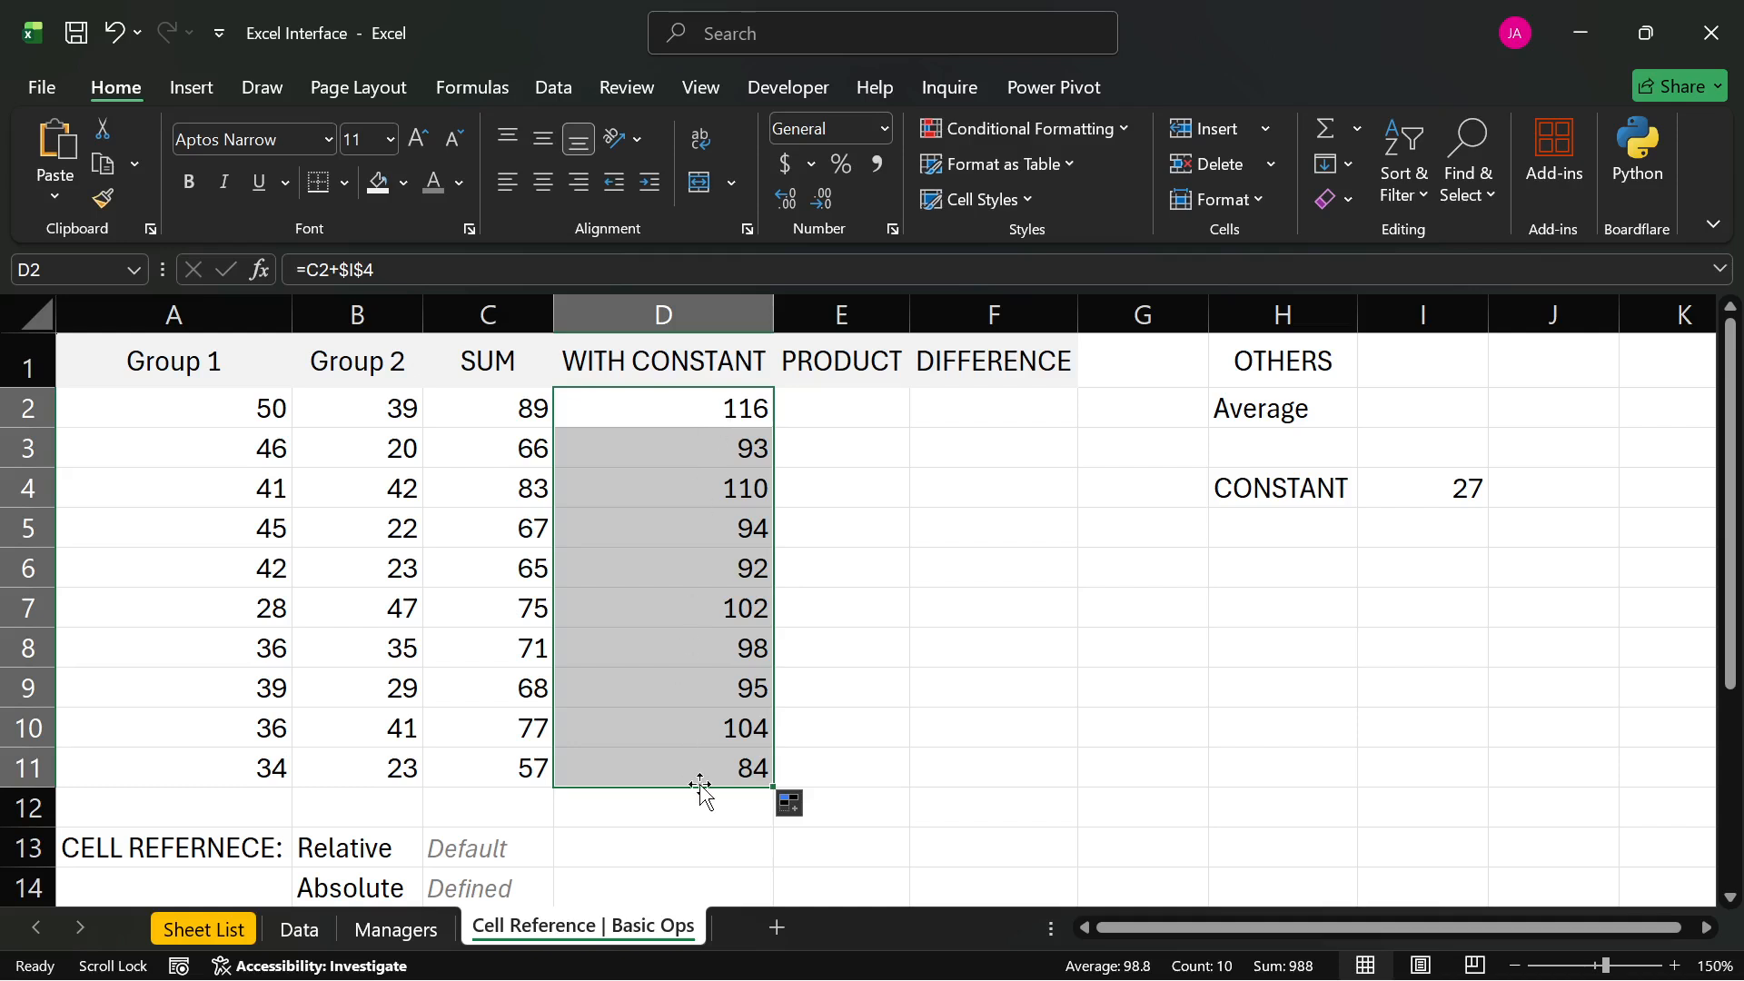
pyautogui.click(825, 417)
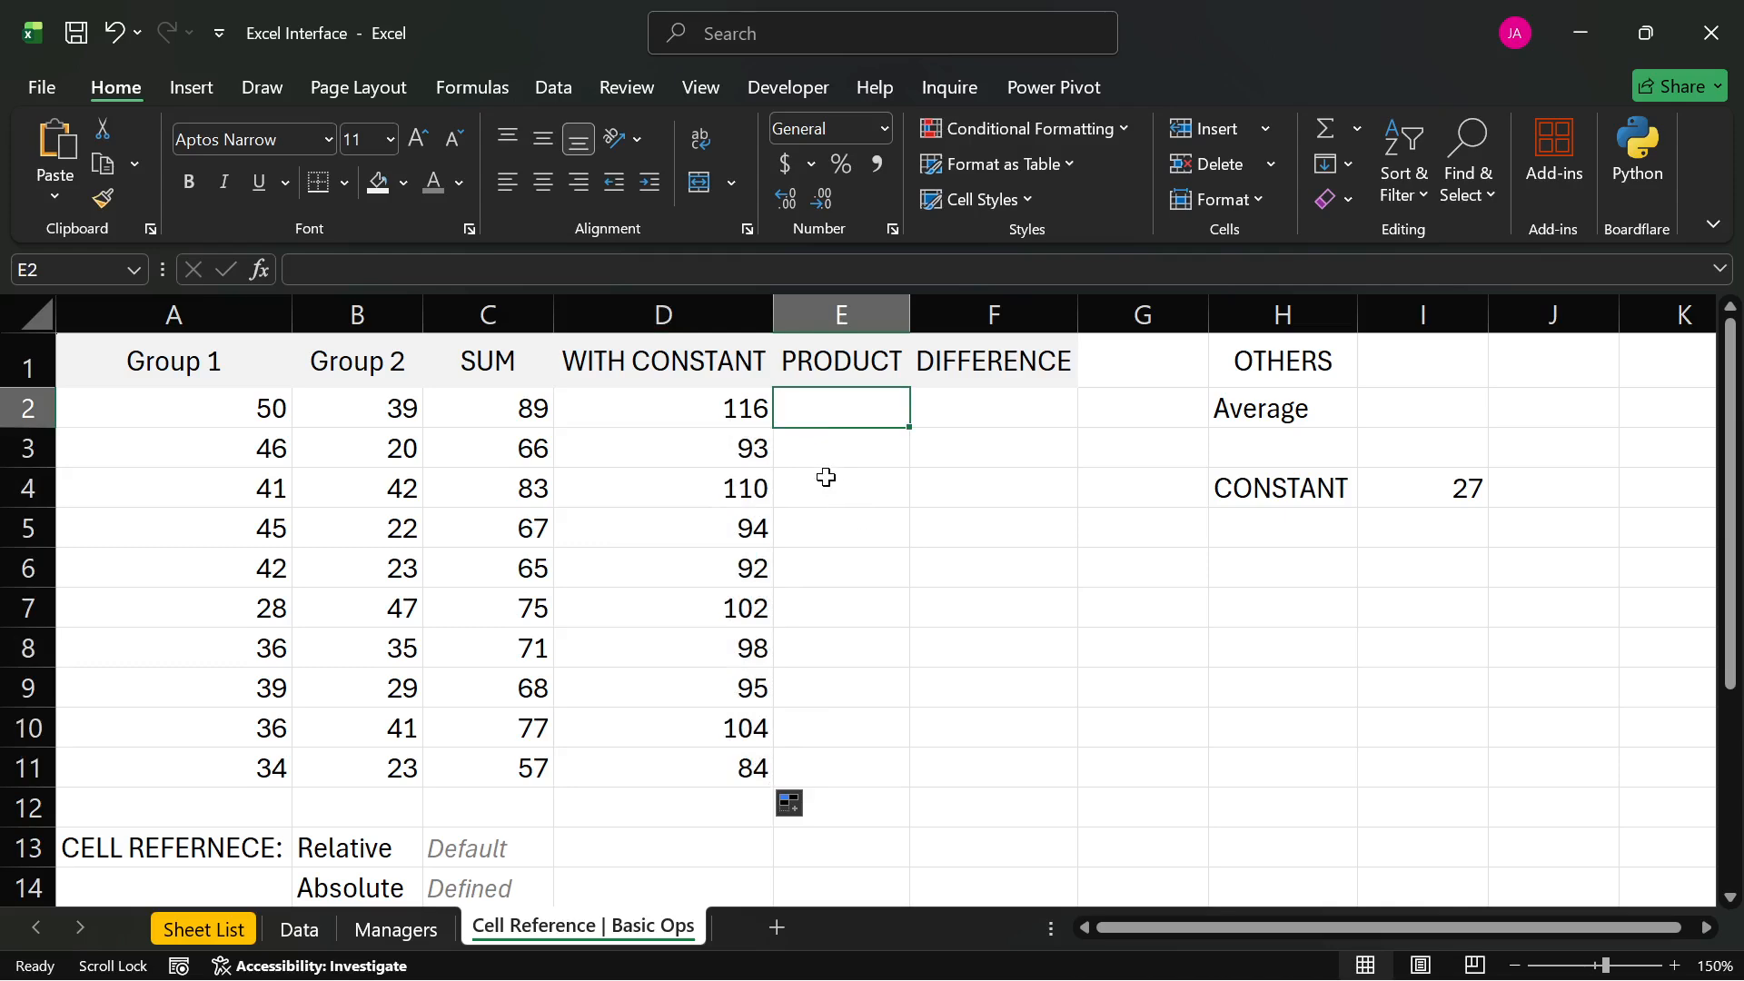
pyautogui.click(709, 417)
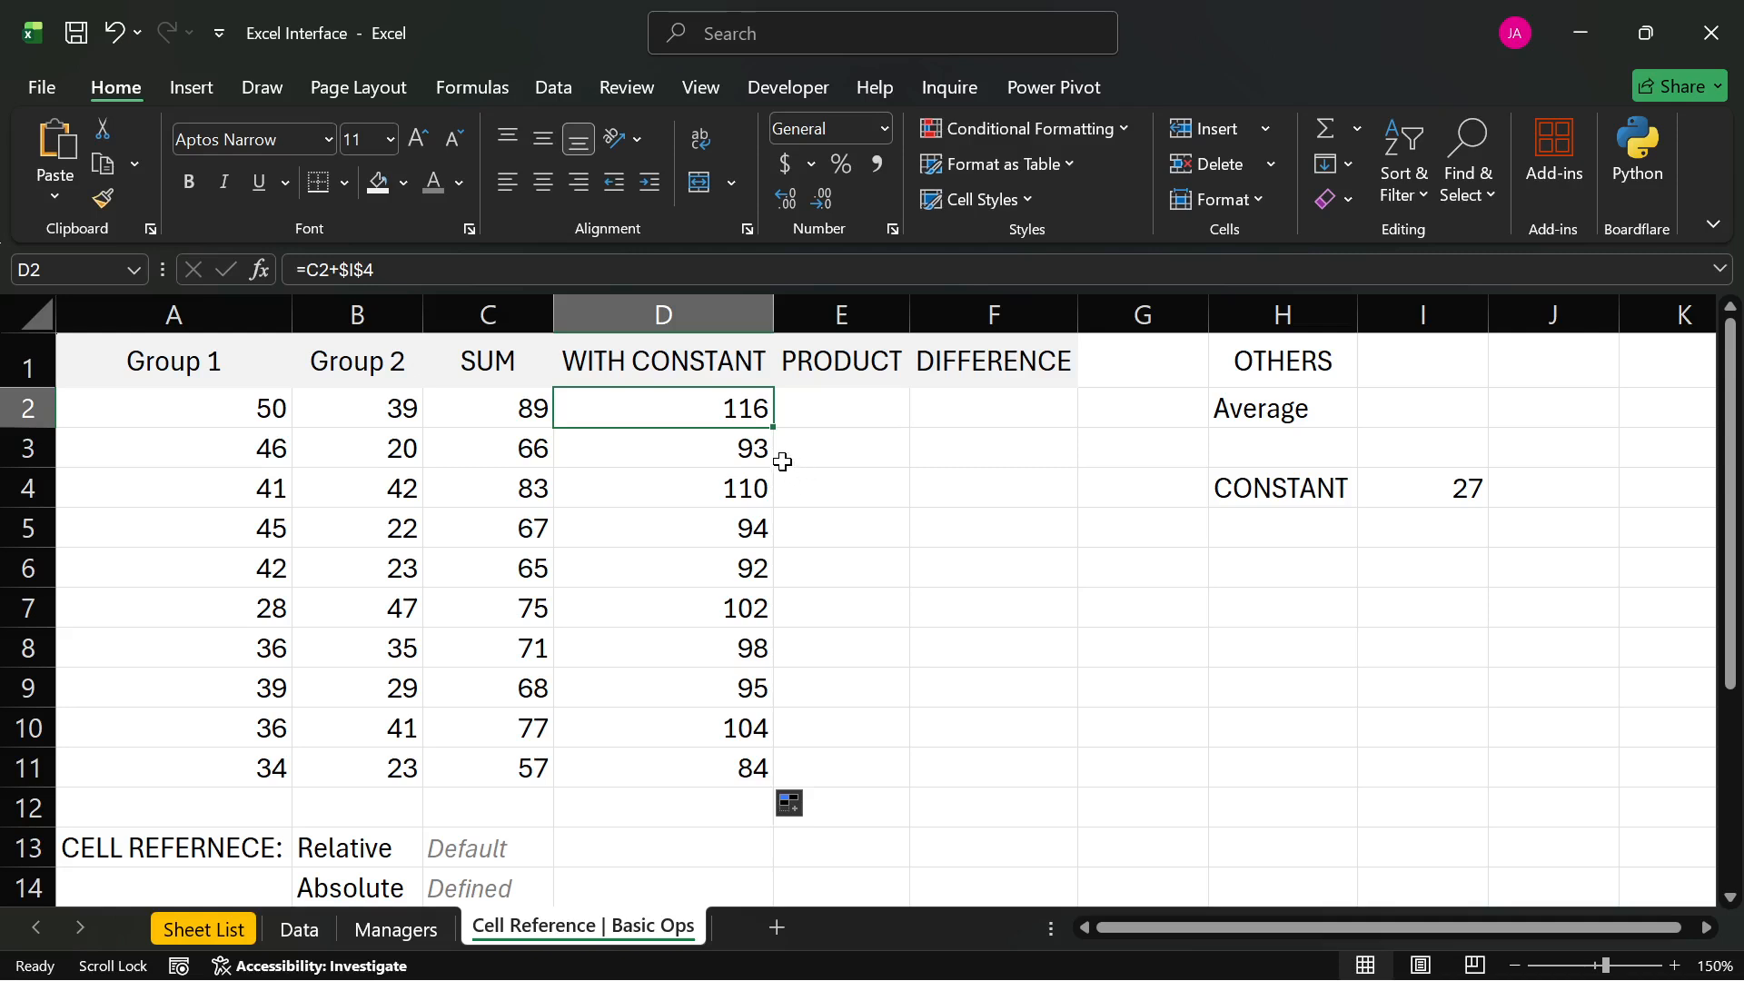
pyautogui.doubleClick(727, 409)
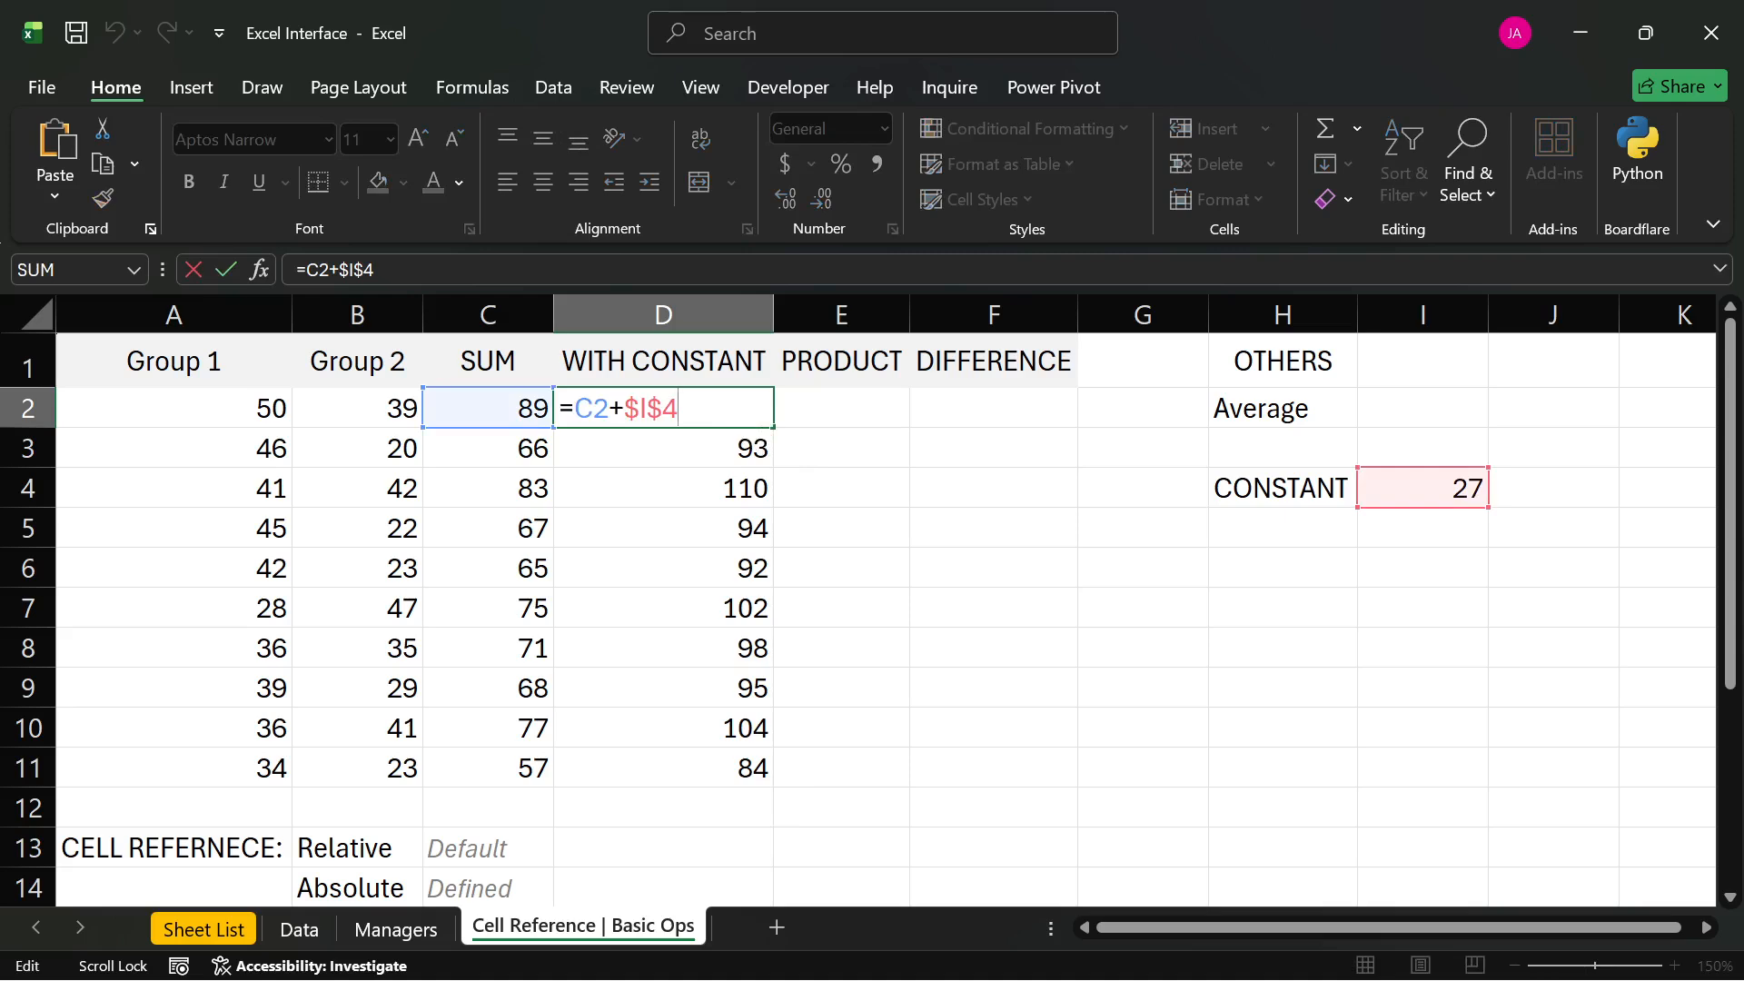
pyautogui.press('Return')
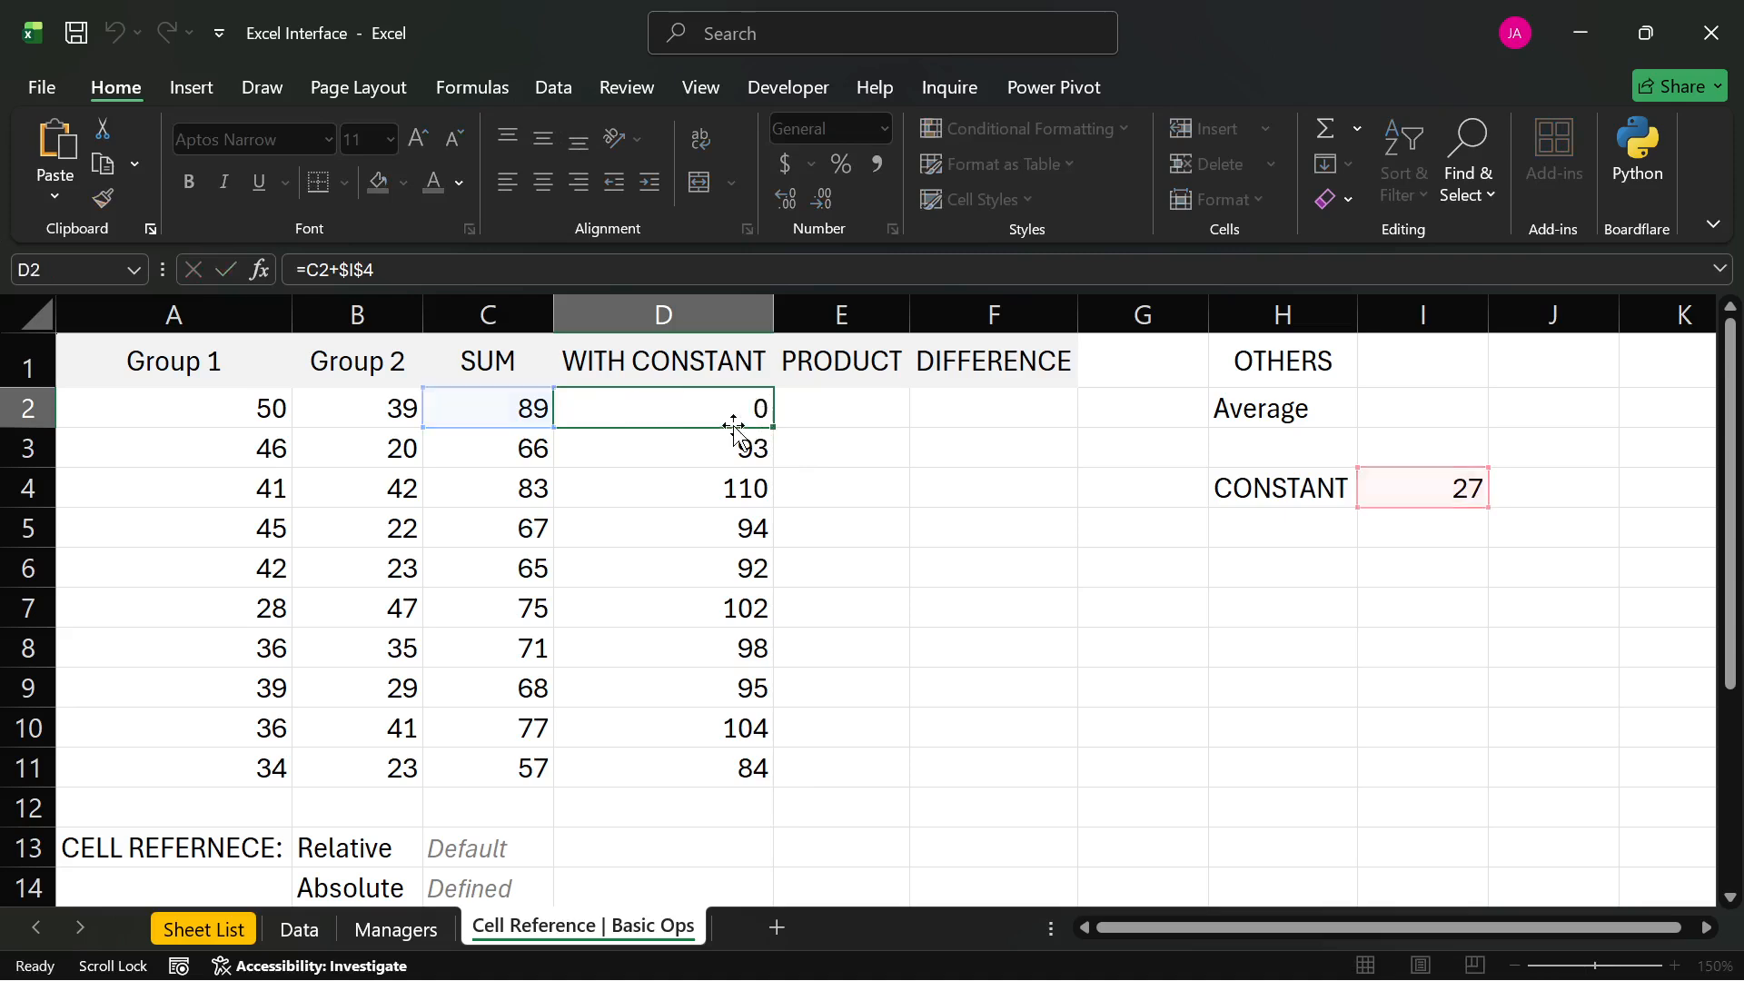
# - Insert a new column before PRODUCT and fill the WITH CONSTANT header from D1 into E1
pyautogui.click(838, 321)
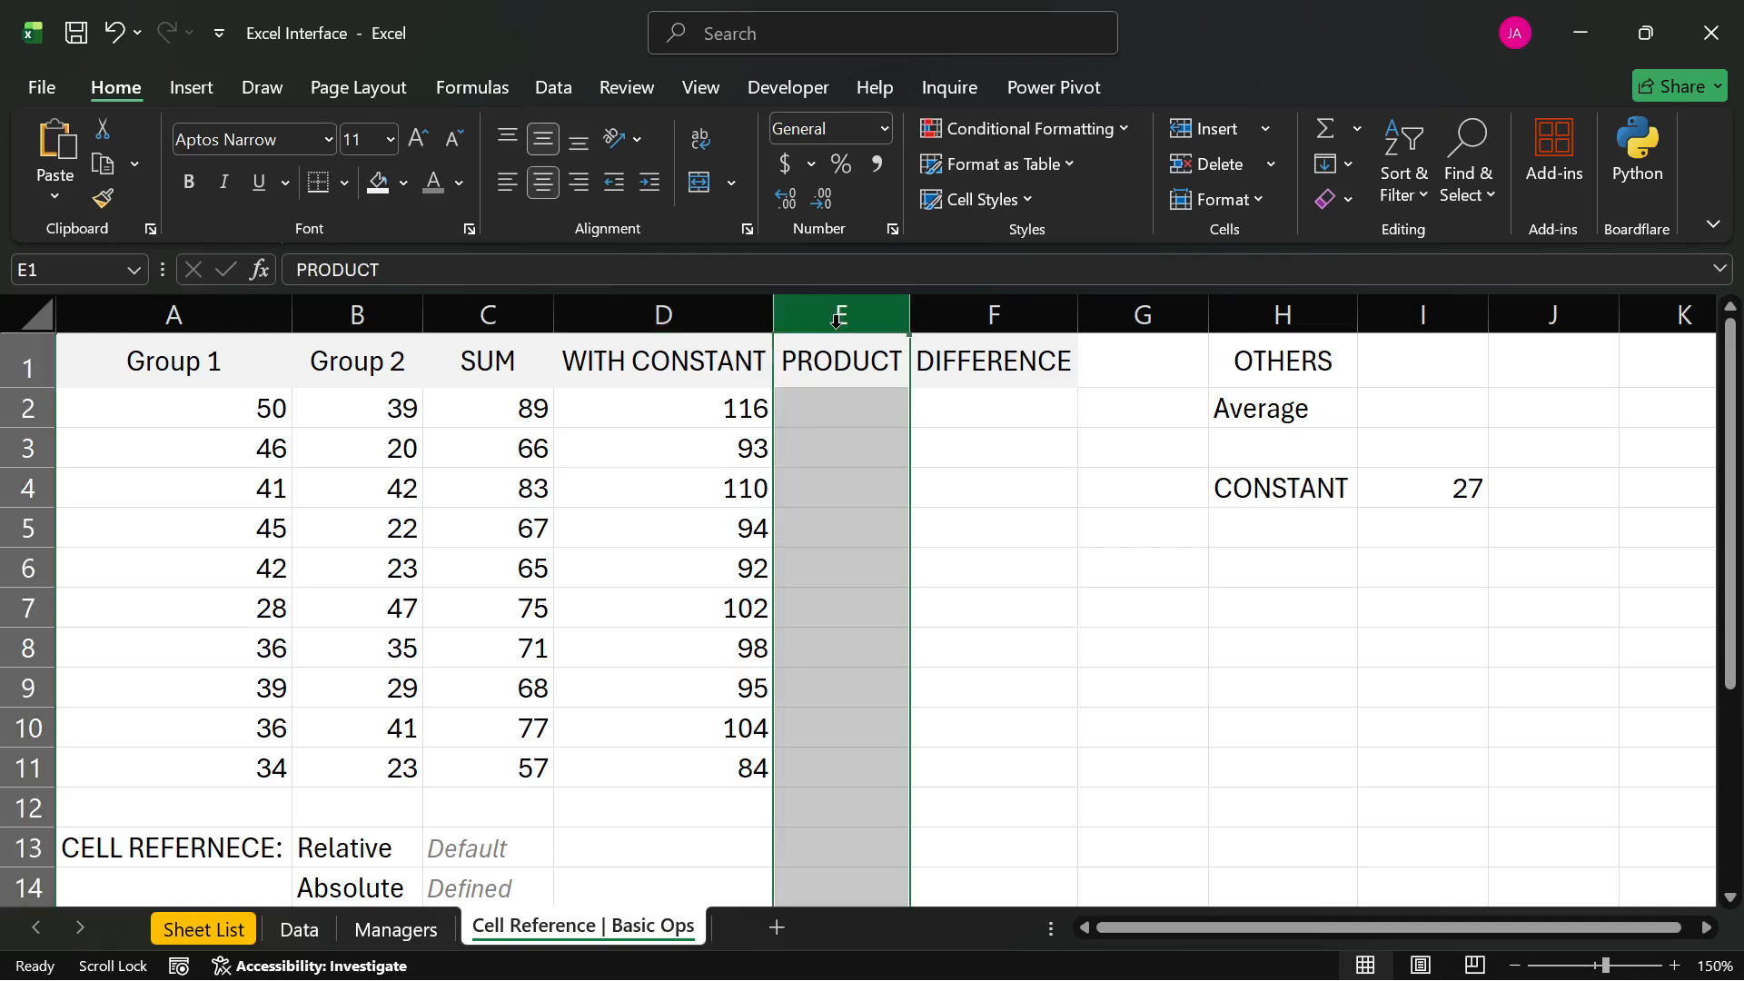
pyautogui.hotkey('ctrl', 'shift', '+')
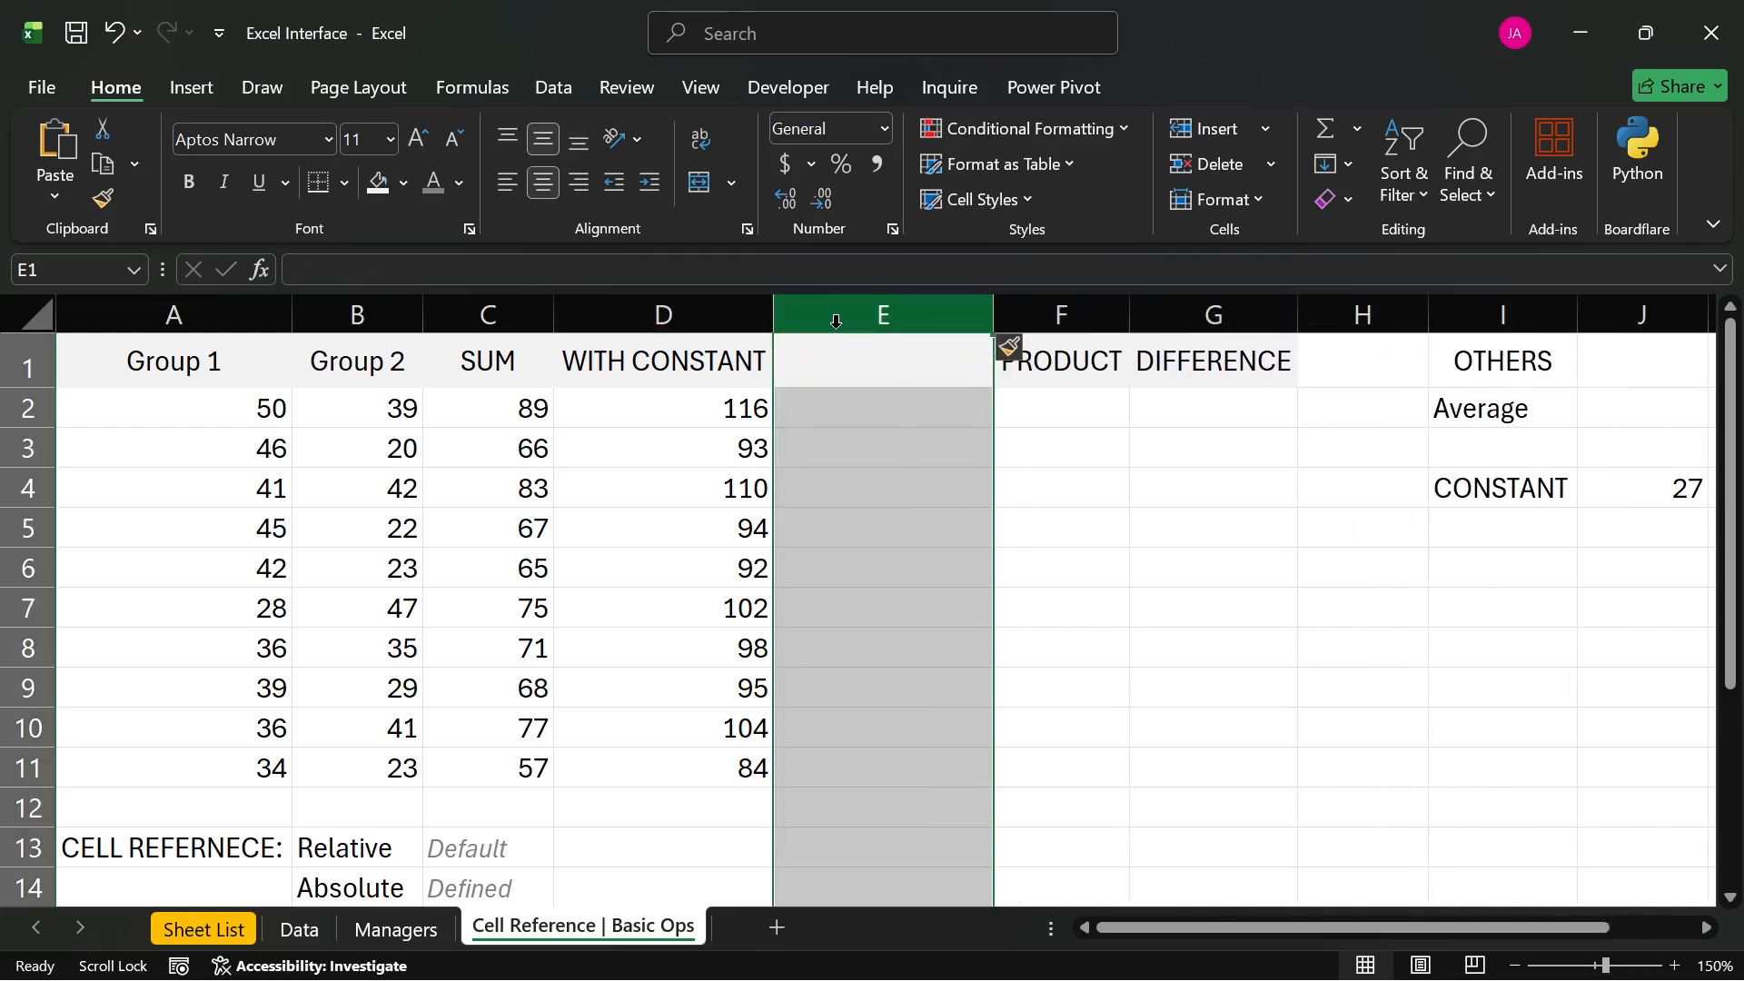
pyautogui.click(613, 374)
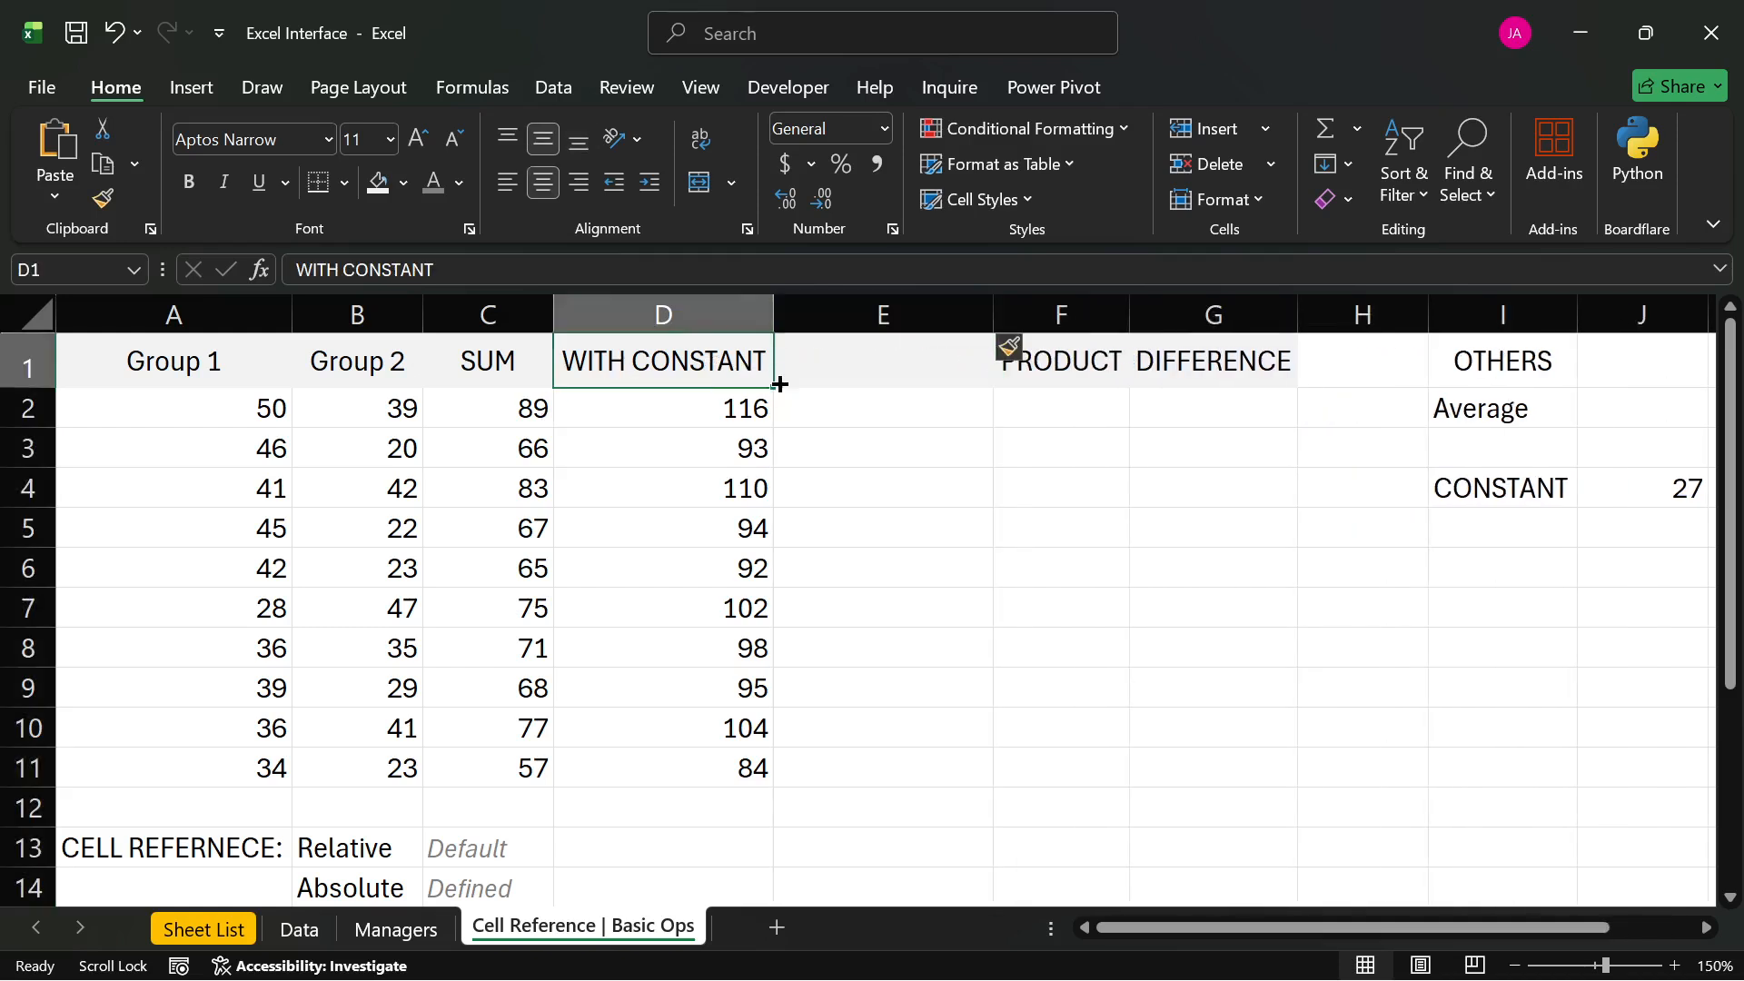
pyautogui.moveTo(779, 386); pyautogui.dragTo(919, 368)
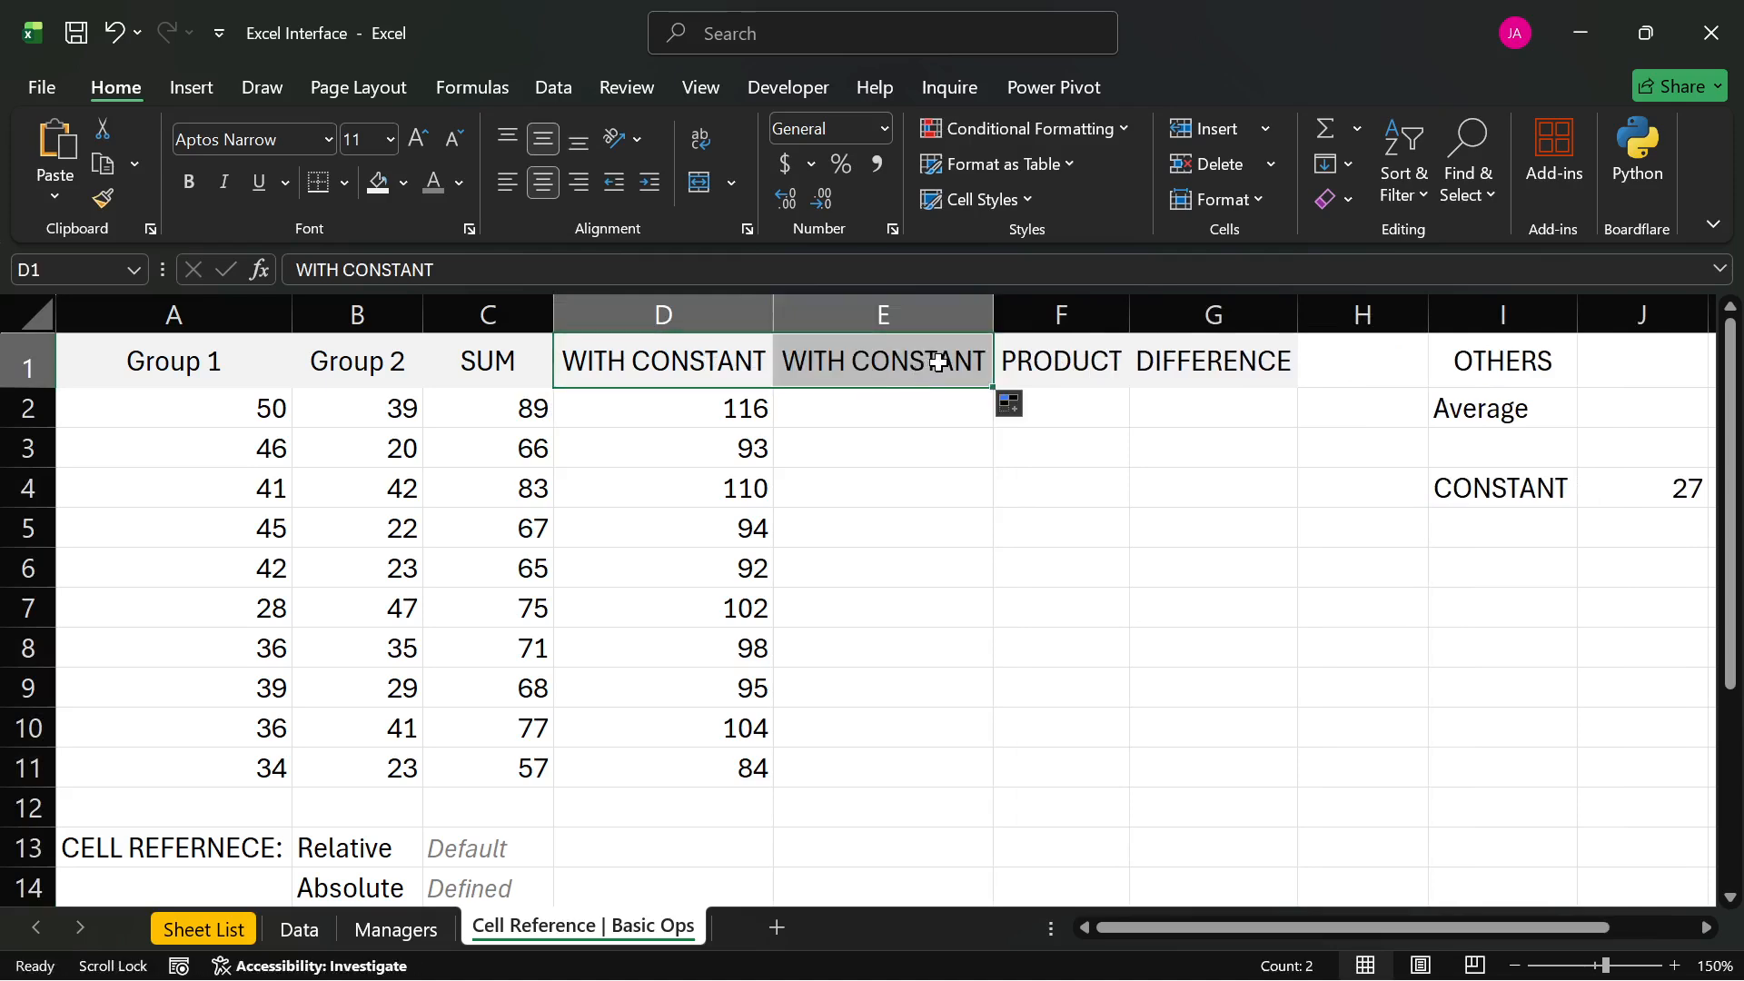
# - Change the header in E1 to "WITH CONSTANT (Ex 2)" and fit column E to its contents
pyautogui.doubleClick(938, 362)
pyautogui.click(986, 362)
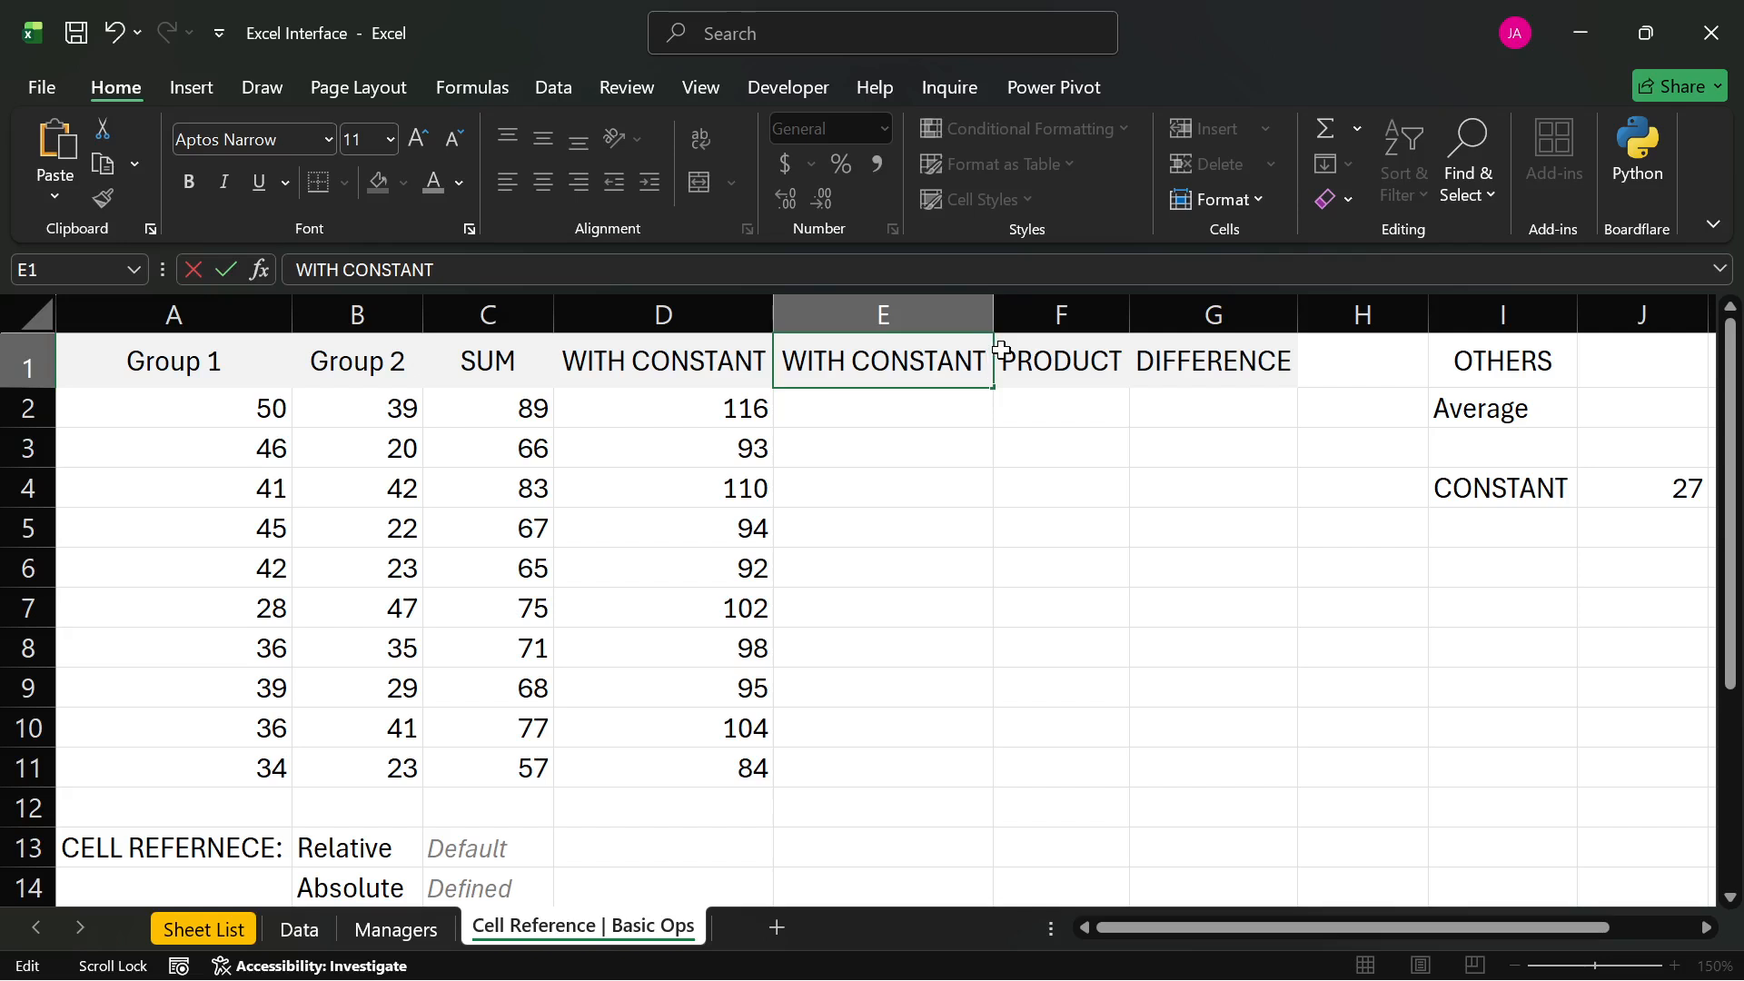
pyautogui.write('(')
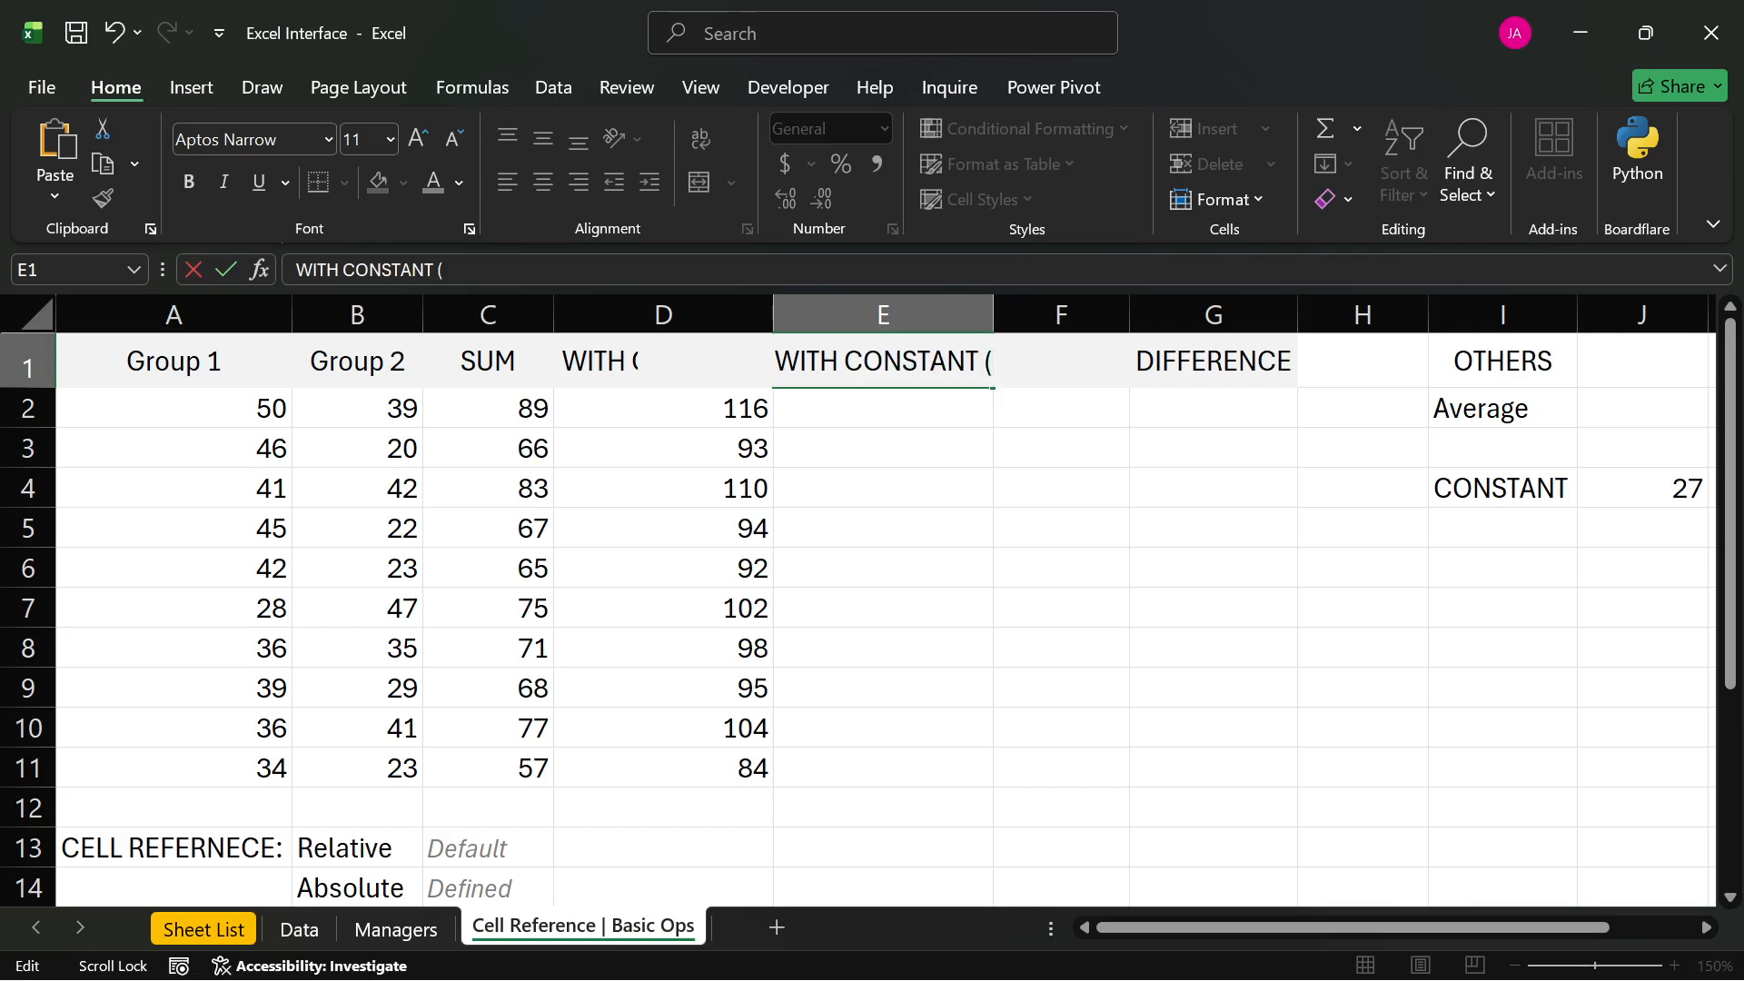
pyautogui.write('ex')
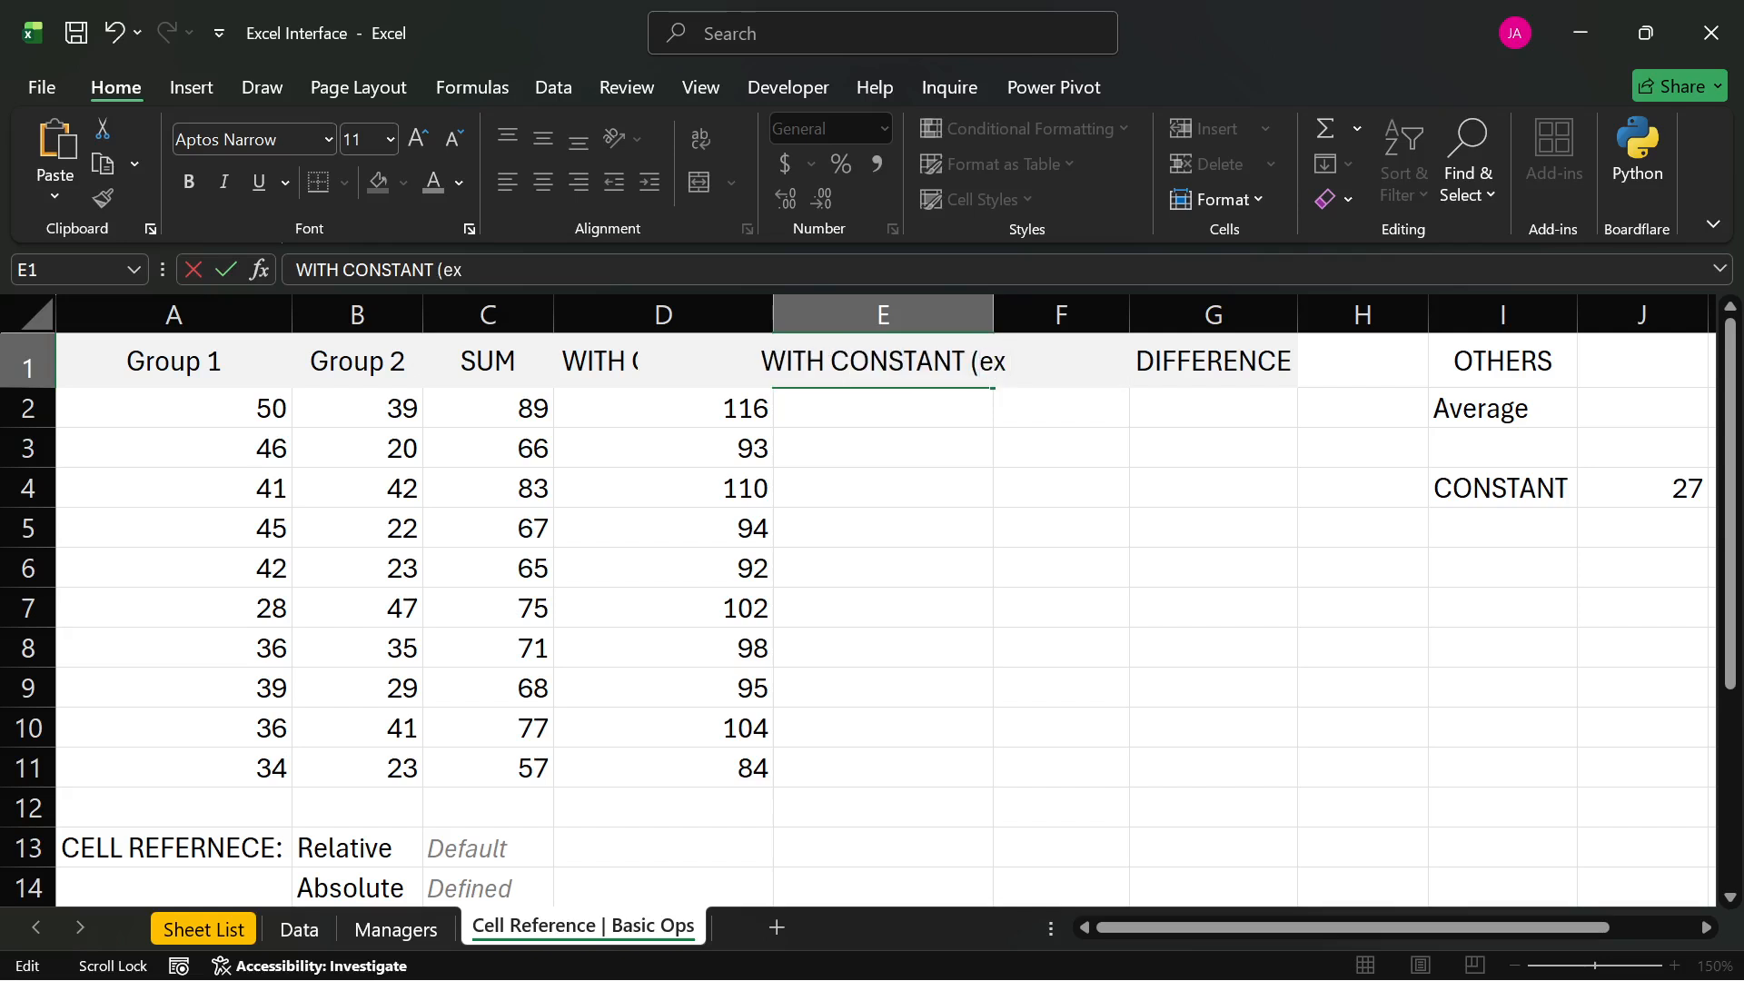
pyautogui.write(' 2')
pyautogui.press('BackSpace')
pyautogui.press('BackSpace')
pyautogui.press('BackSpace')
pyautogui.press('BackSpace')
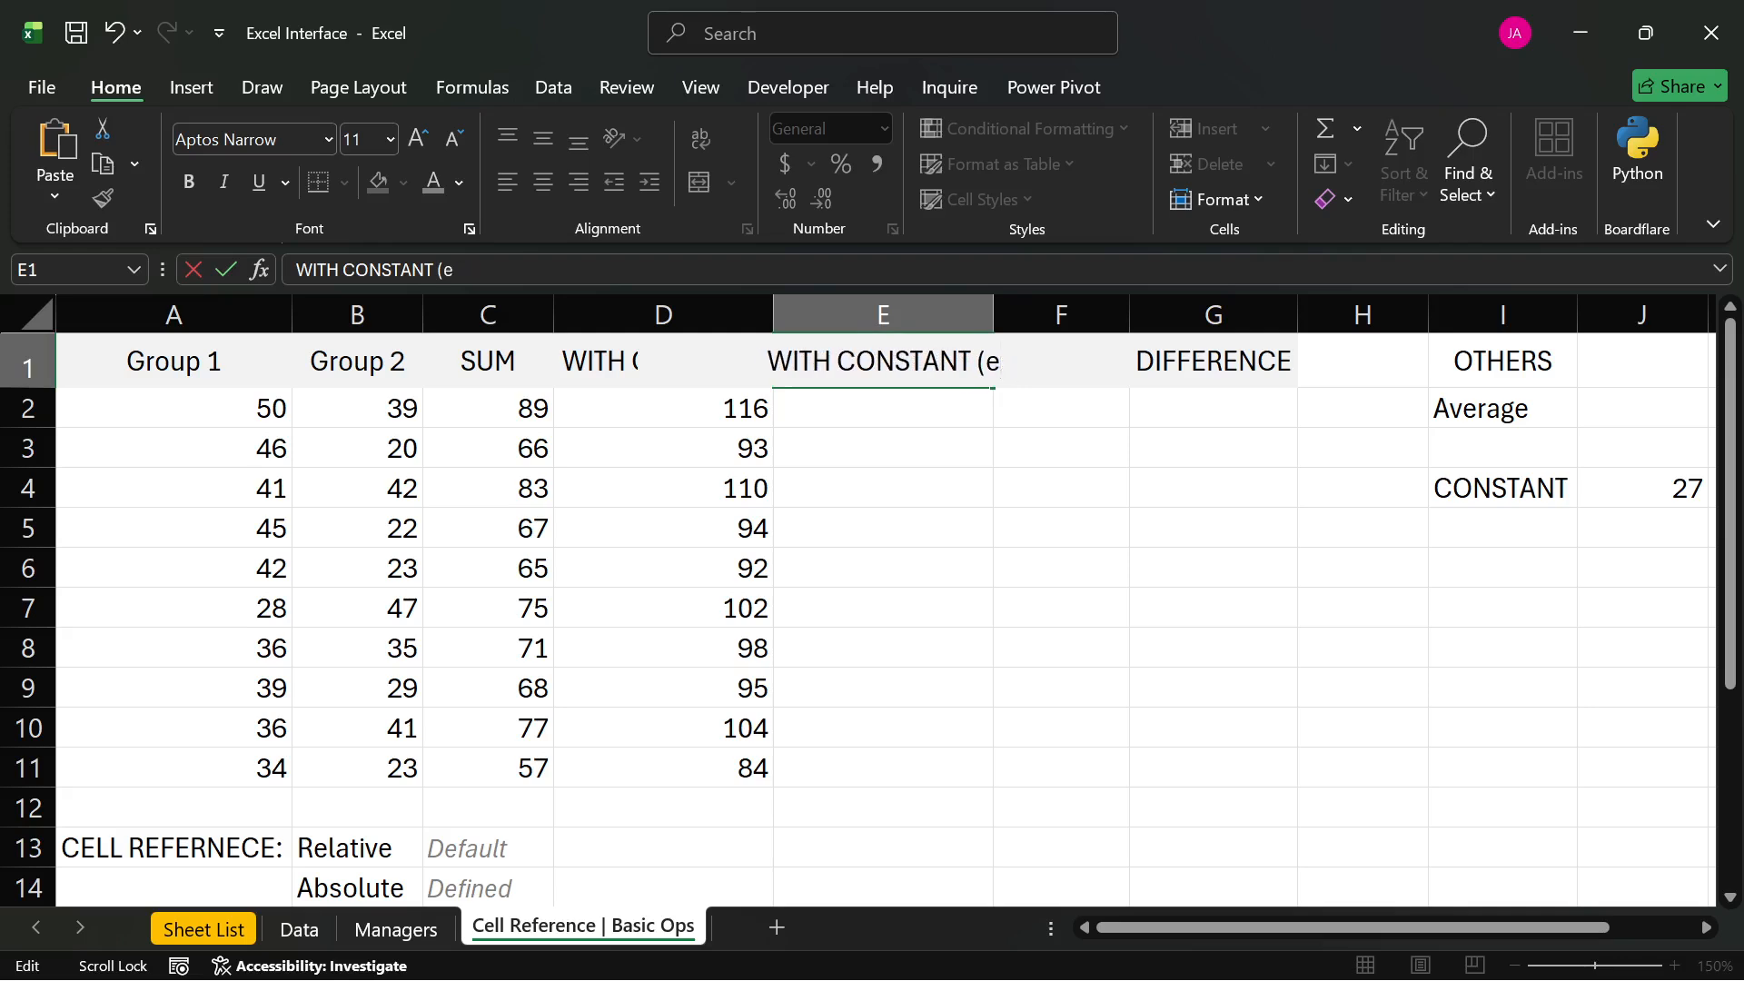
pyautogui.write('Ex 2)')
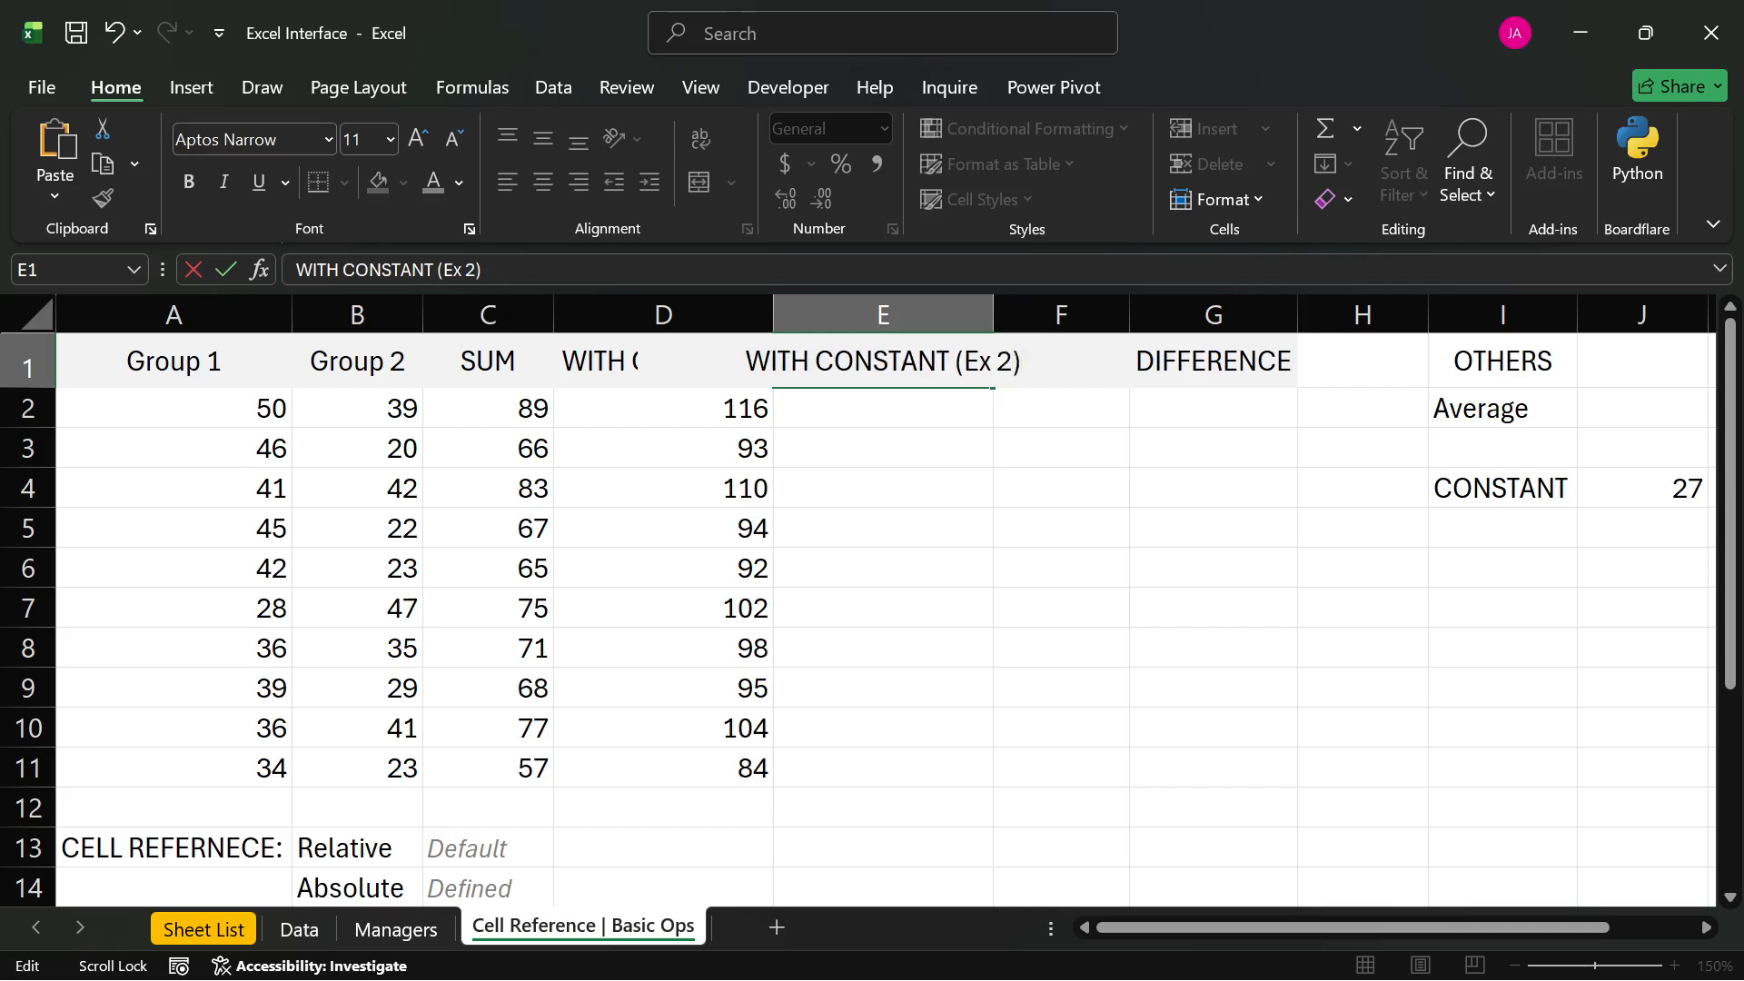
pyautogui.press('Return')
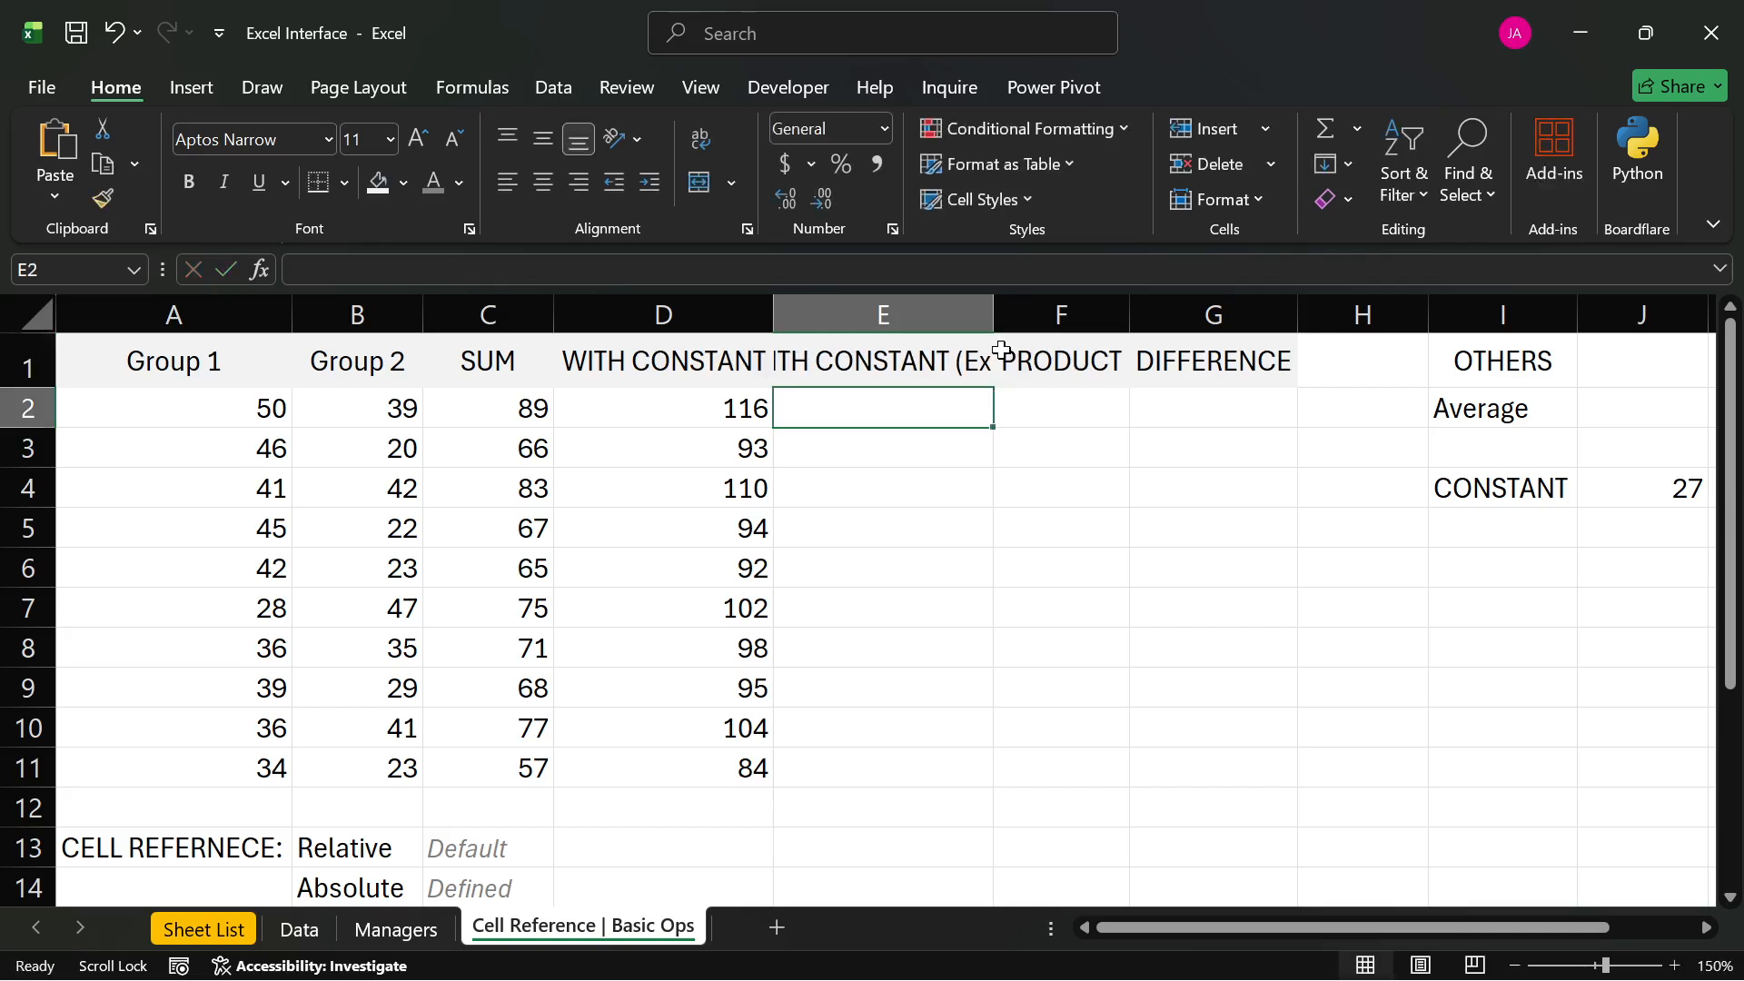
pyautogui.doubleClick(994, 320)
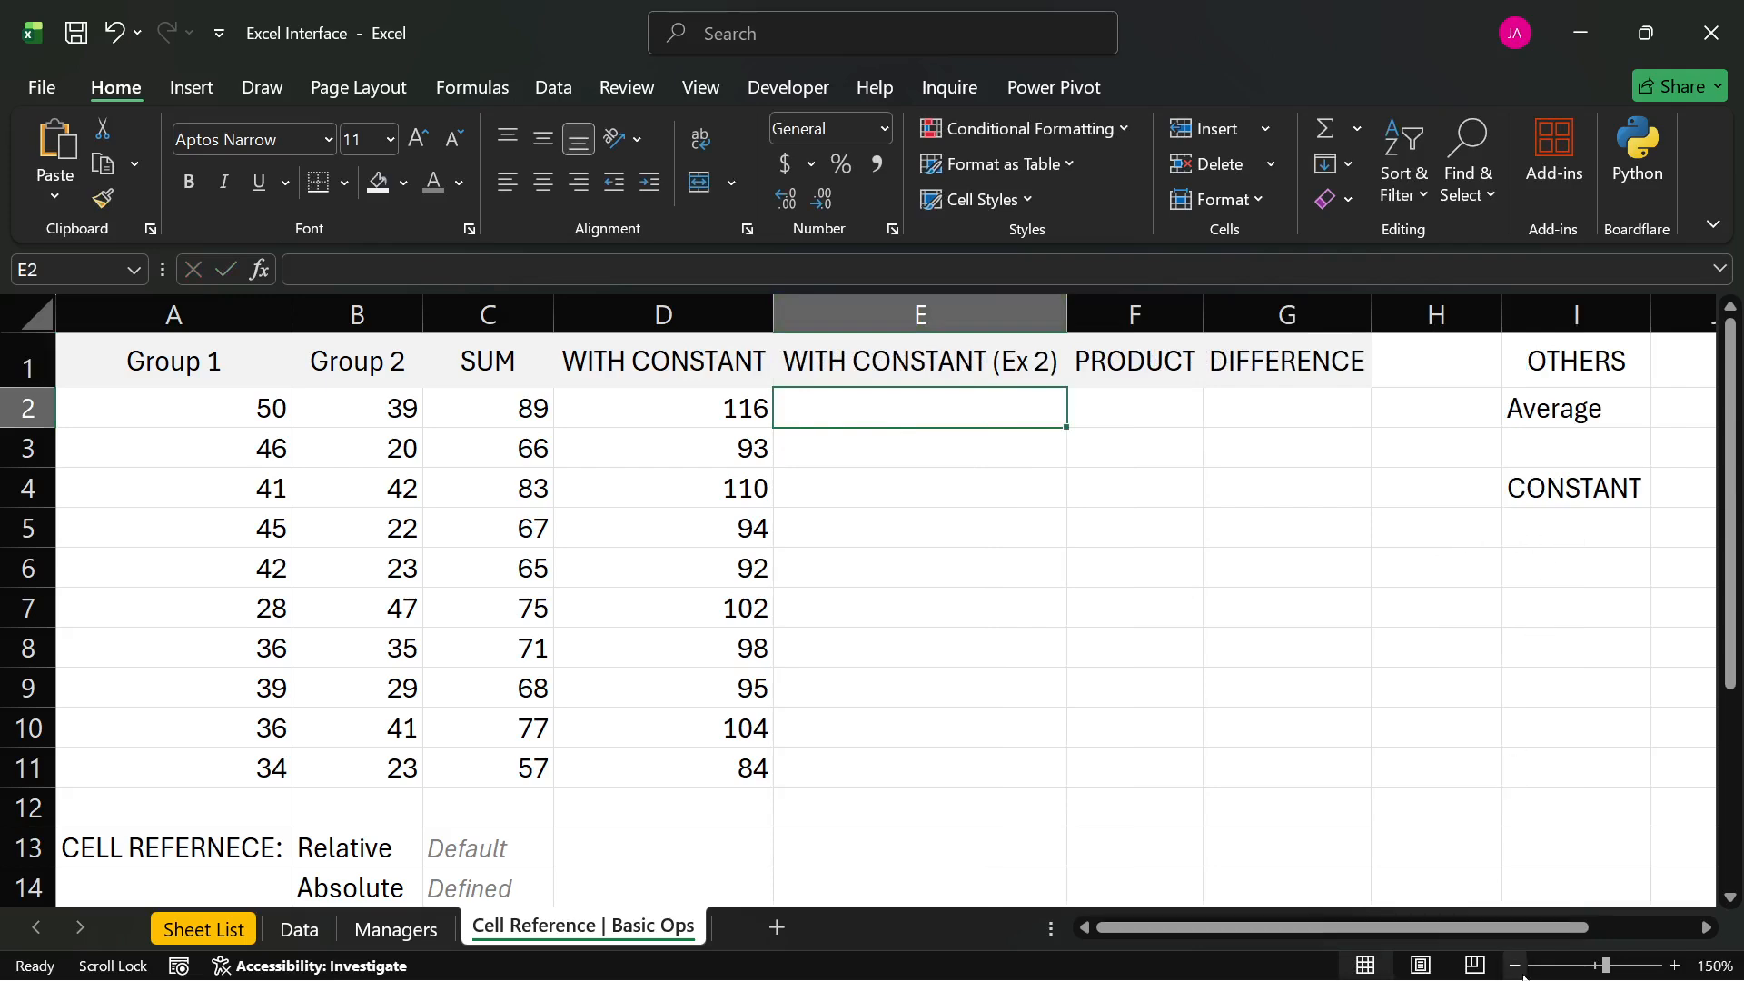
# - Enter 3 in cell J5, directly below the existing constant
pyautogui.moveTo(1537, 925); pyautogui.dragTo(1566, 924)
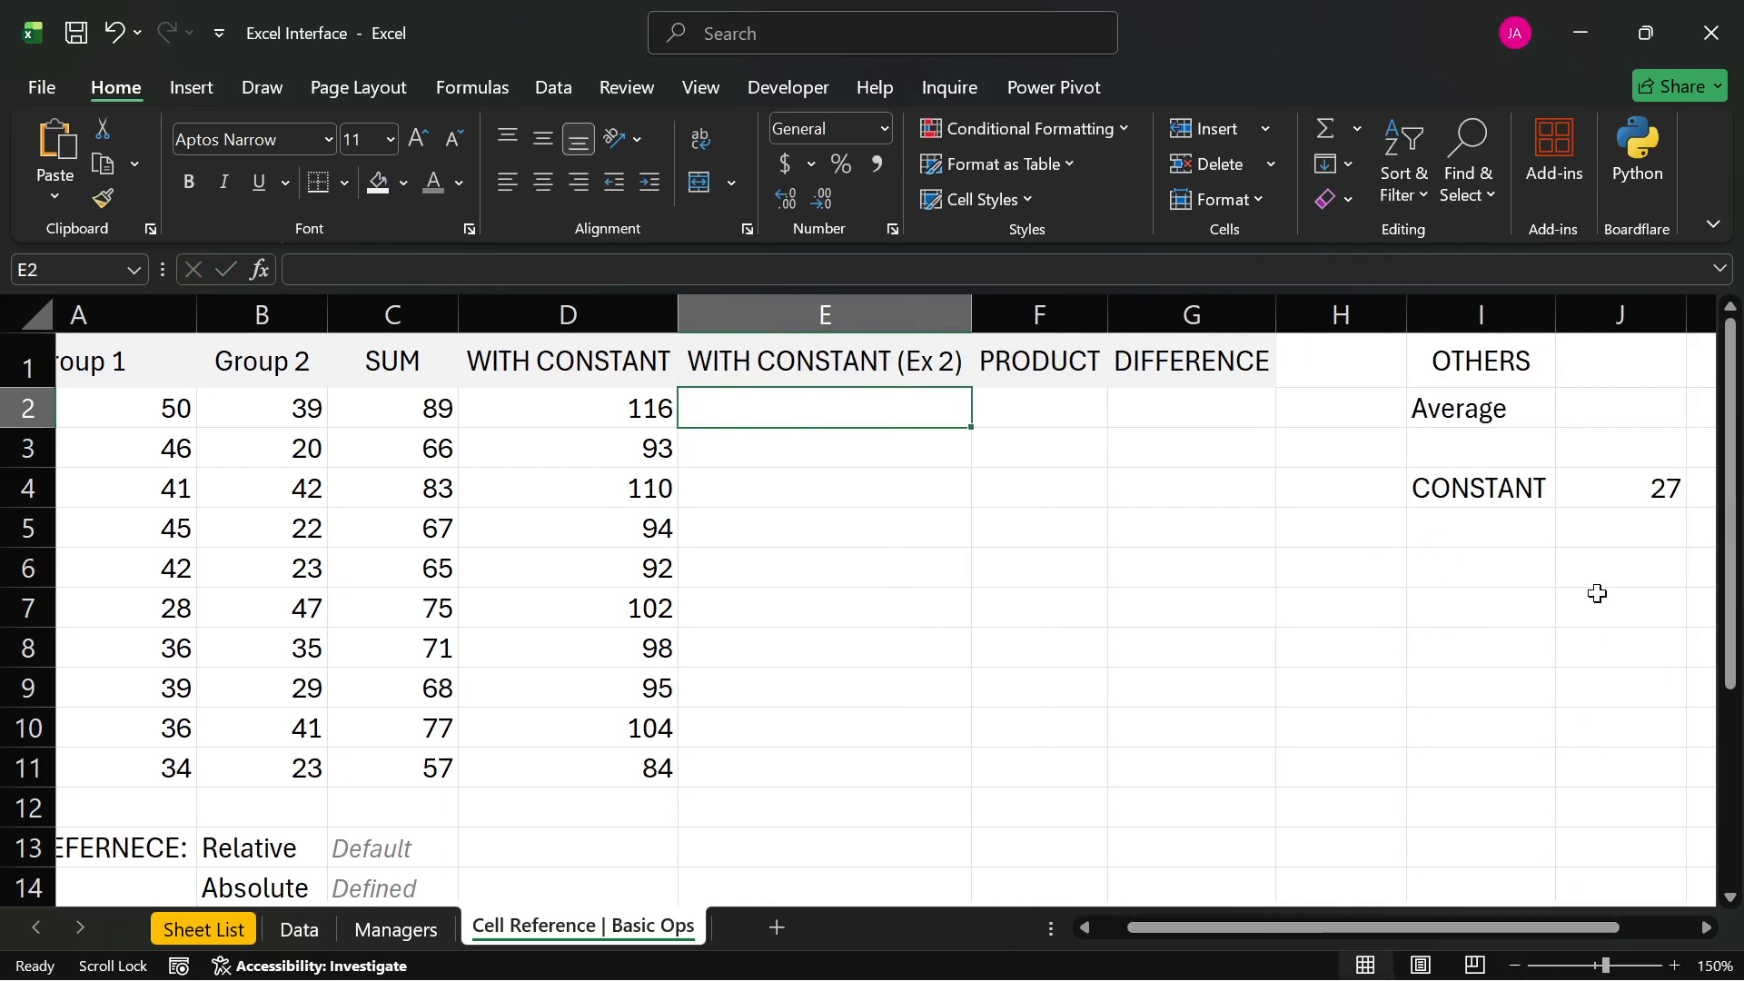
pyautogui.click(1597, 521)
pyautogui.write('3')
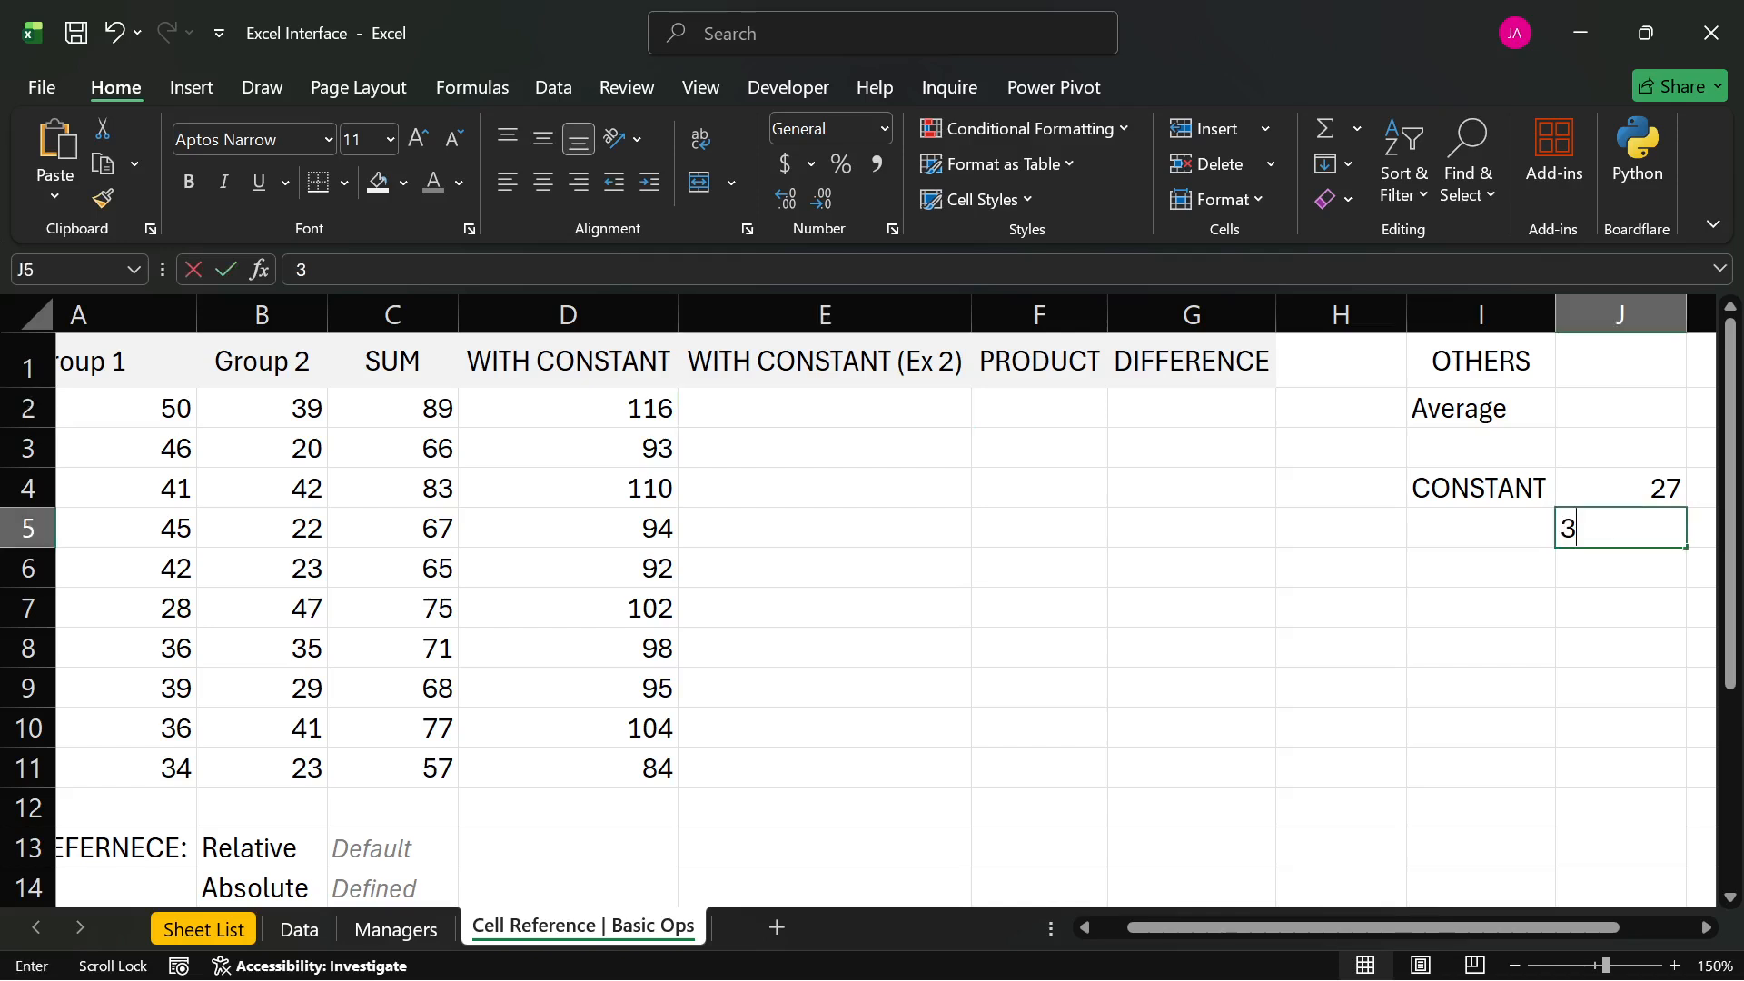
pyautogui.press('Return')
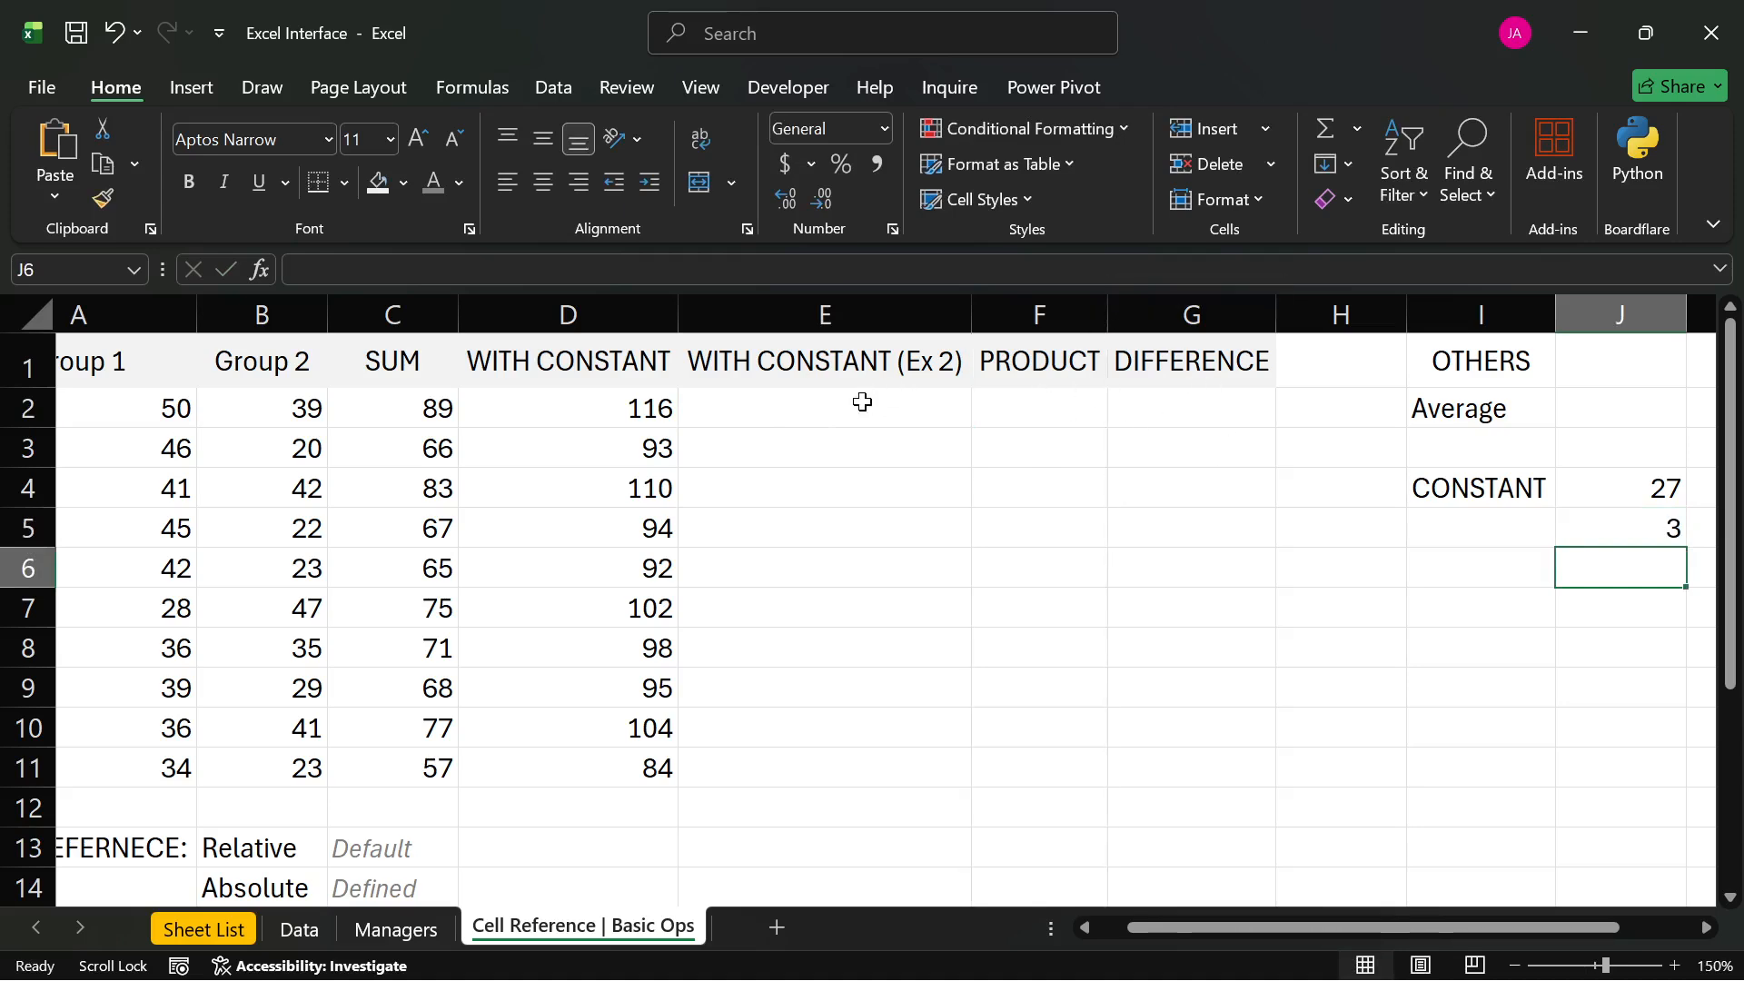
# - Convert the range A1:G11 into a table with headers and clear its table style
pyautogui.moveTo(860, 409); pyautogui.dragTo(860, 479)
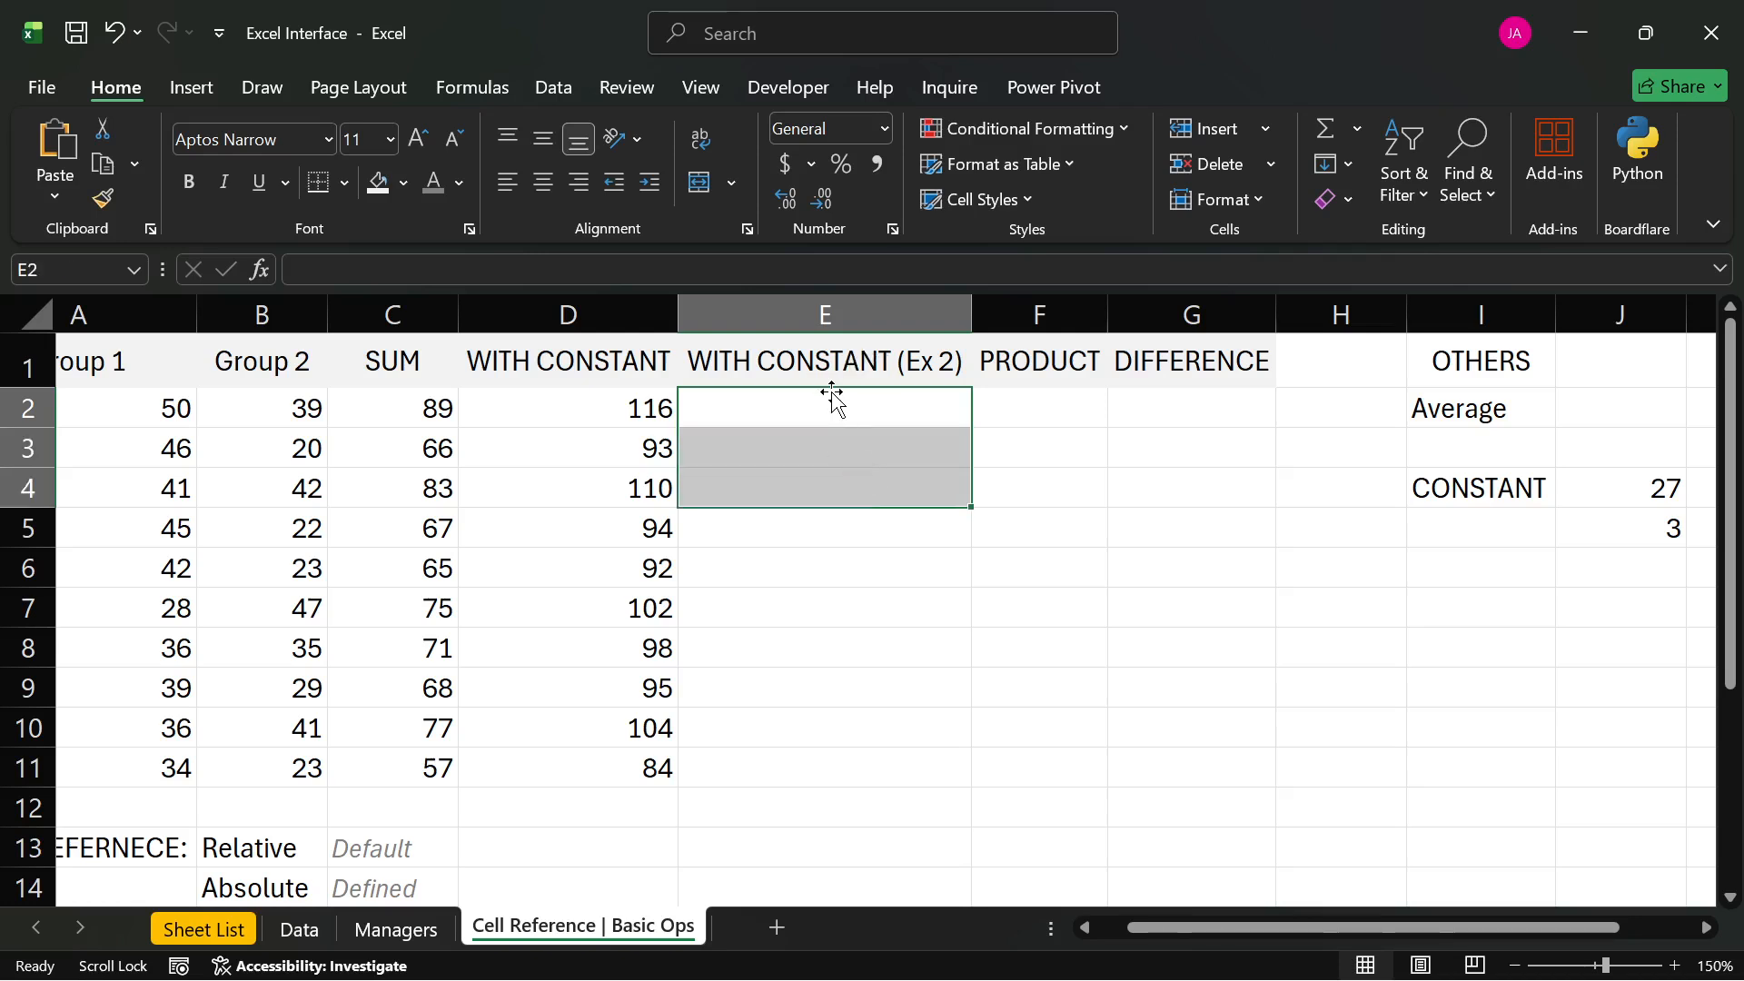
pyautogui.click(1016, 367)
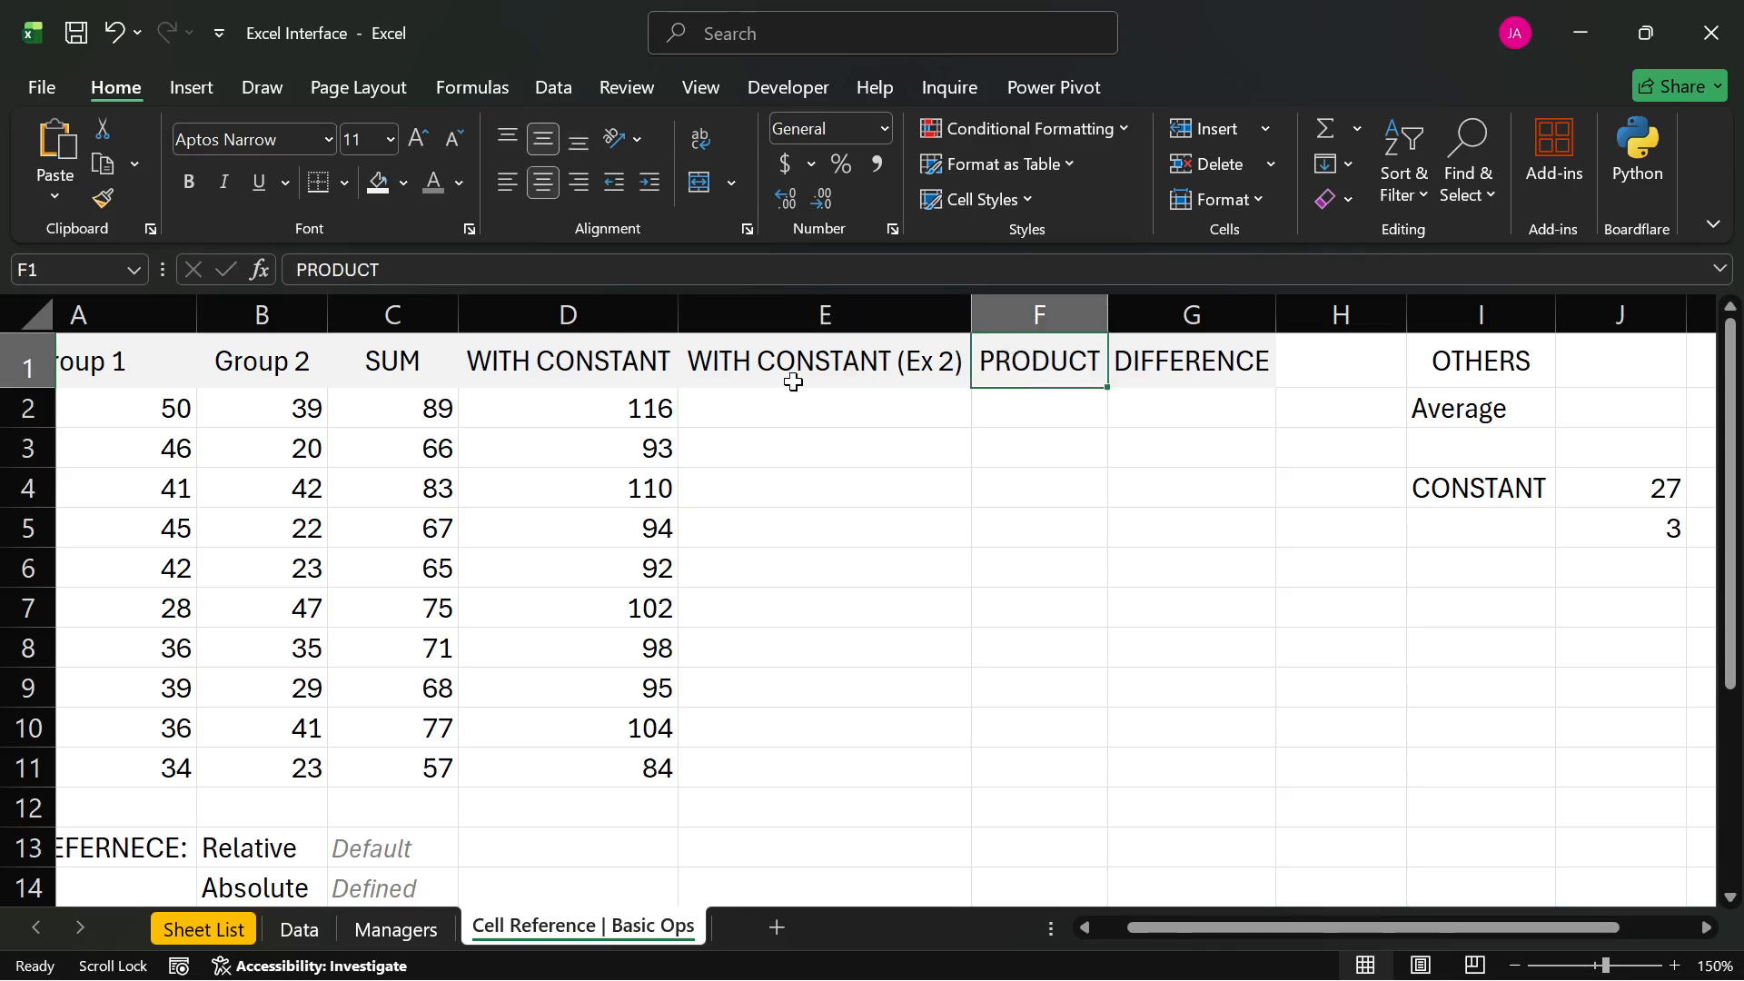
pyautogui.click(94, 370)
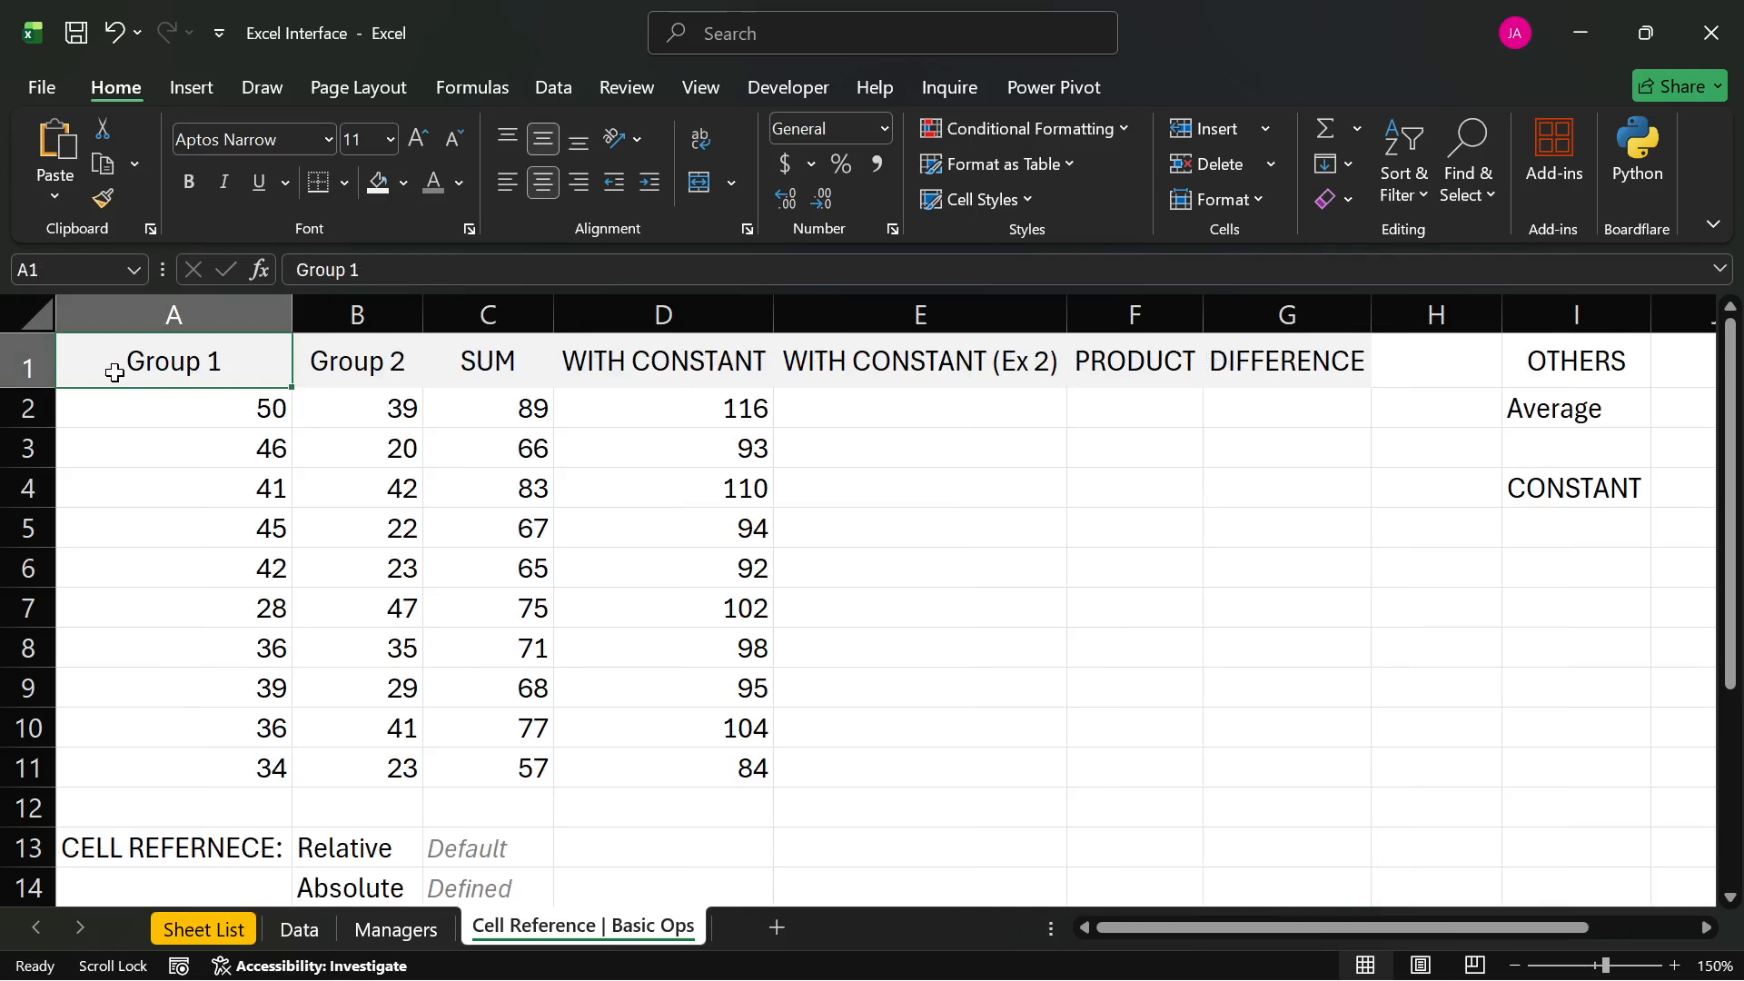
pyautogui.hotkey('ctrl', 't')
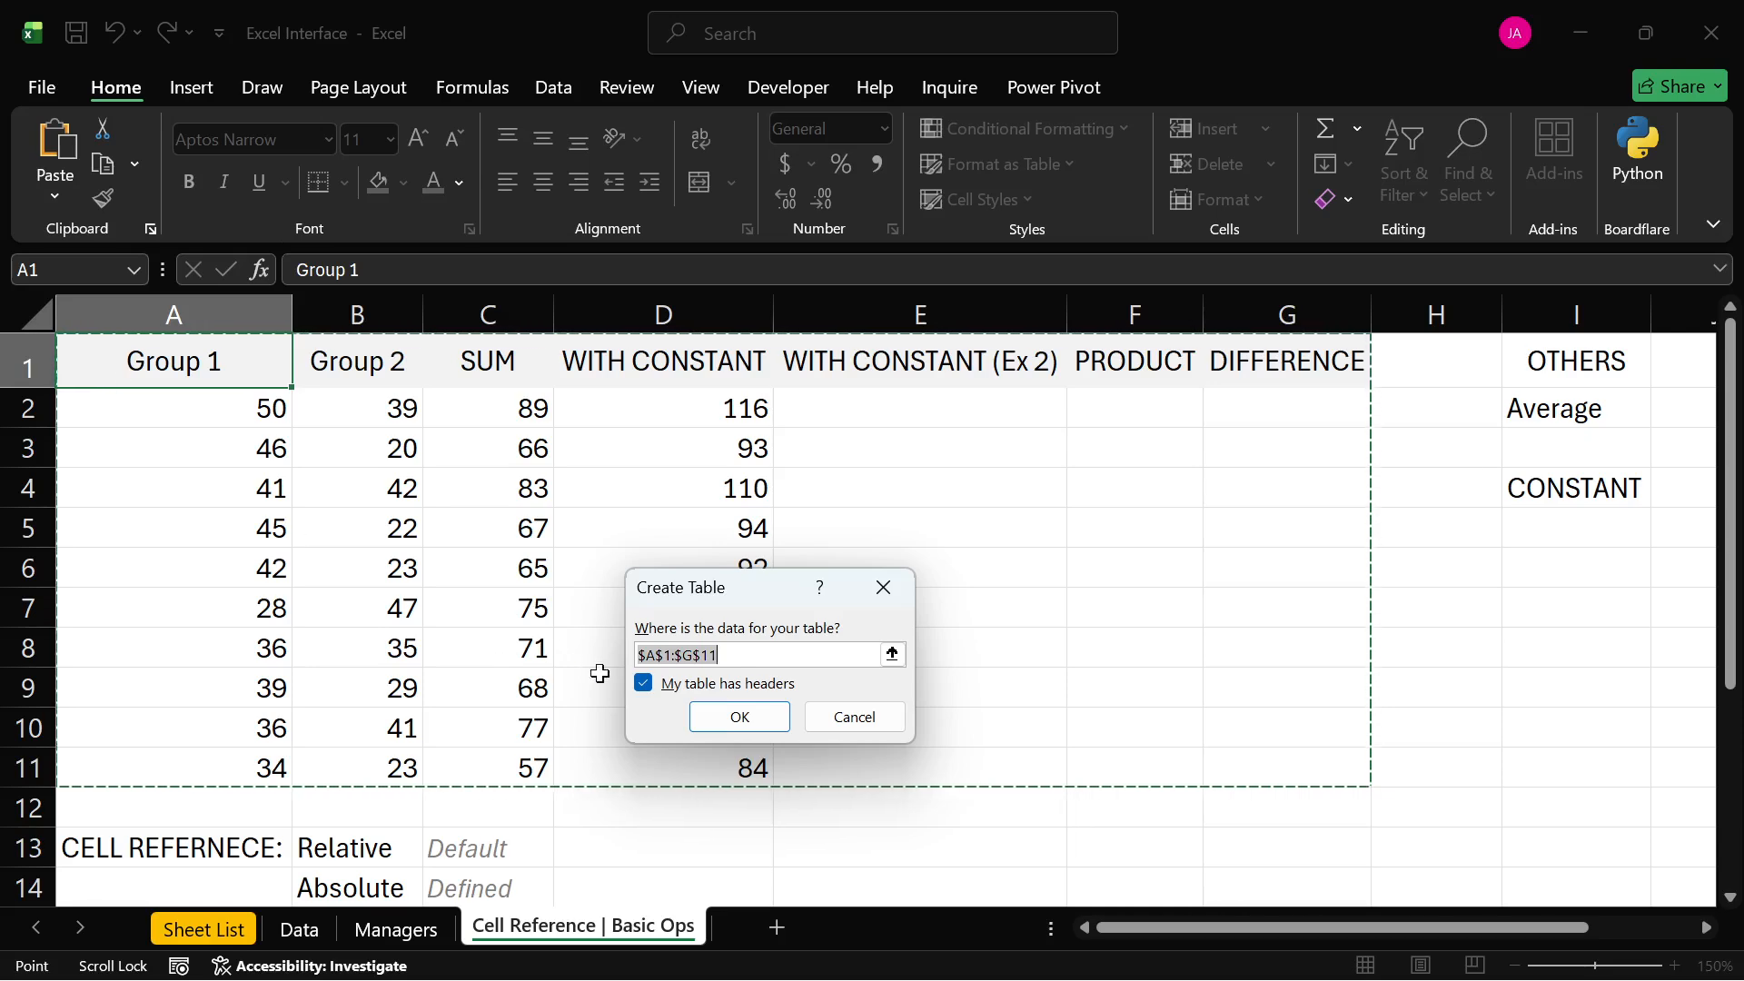
pyautogui.click(727, 717)
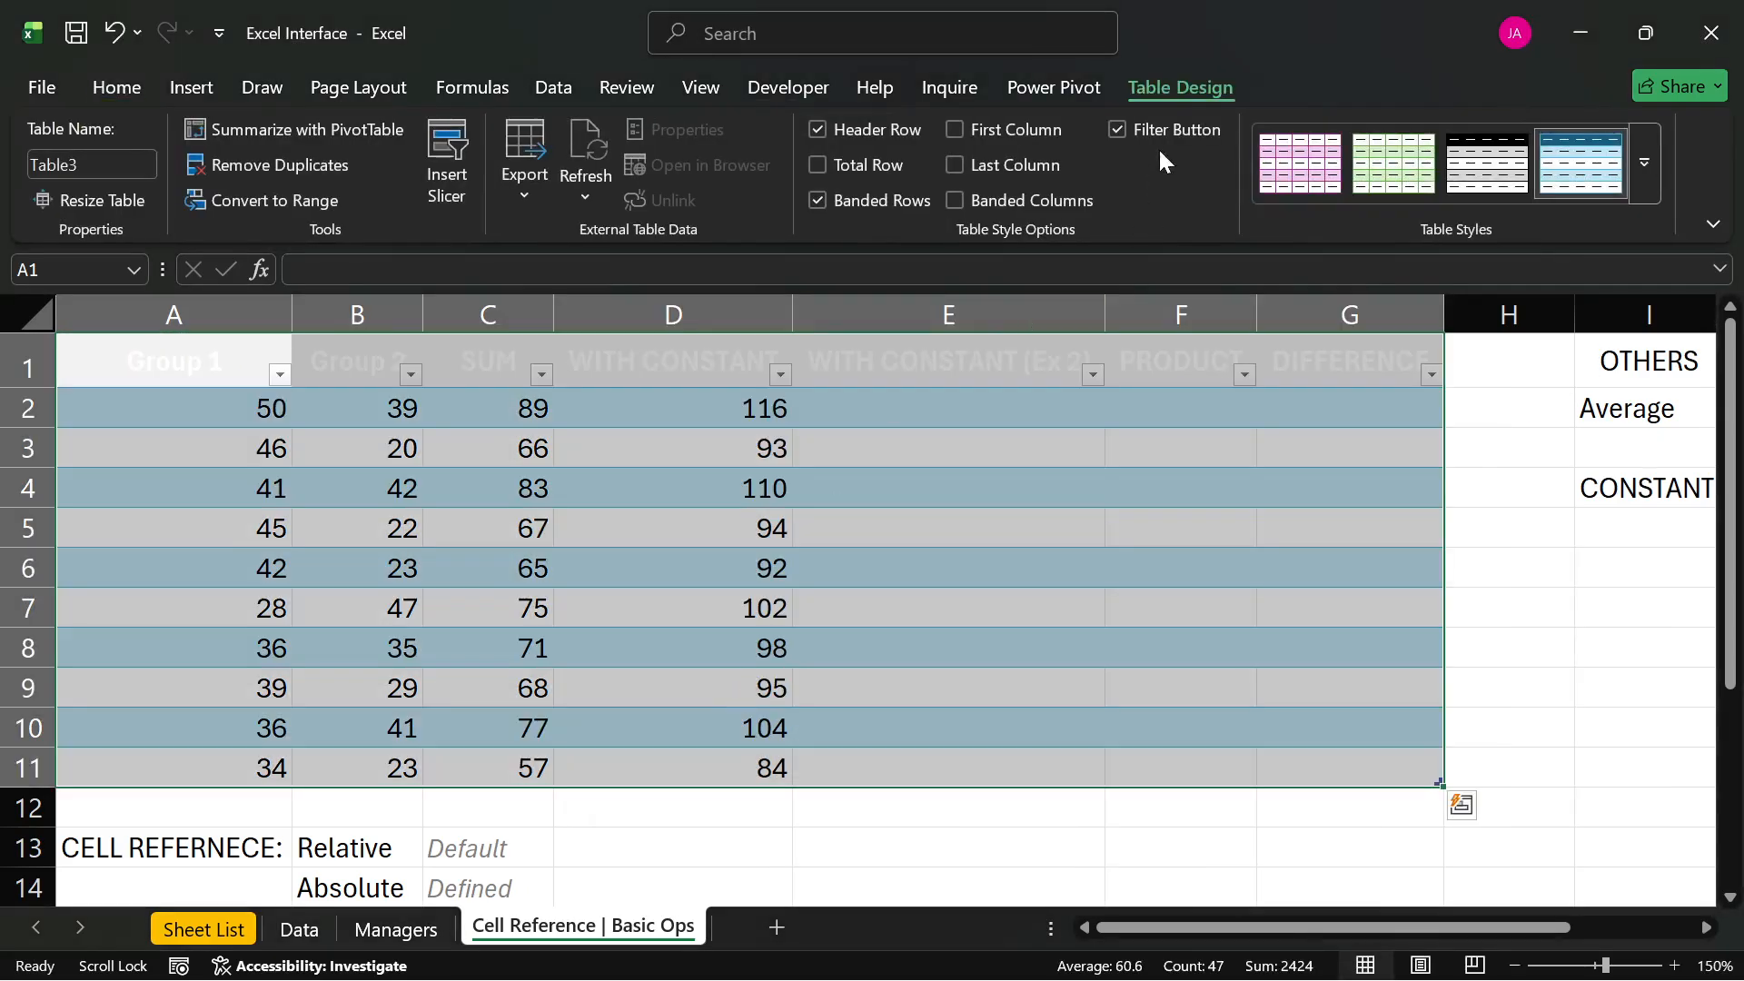
pyautogui.click(1644, 164)
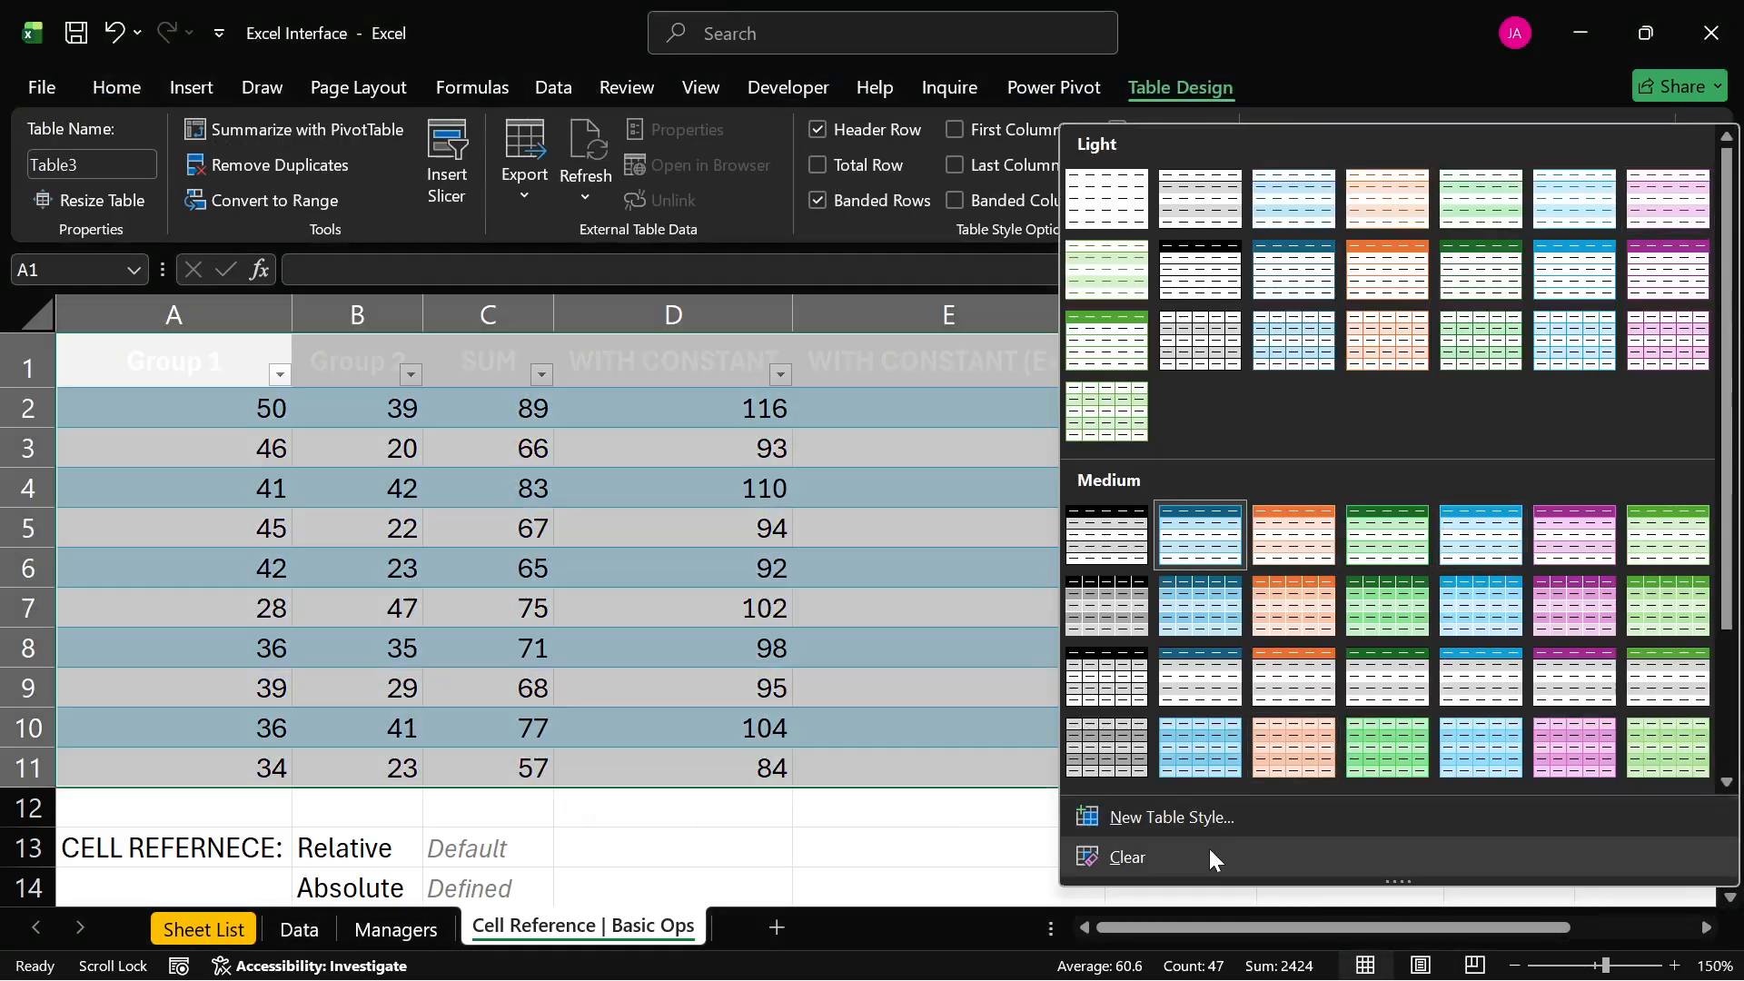
pyautogui.click(1208, 850)
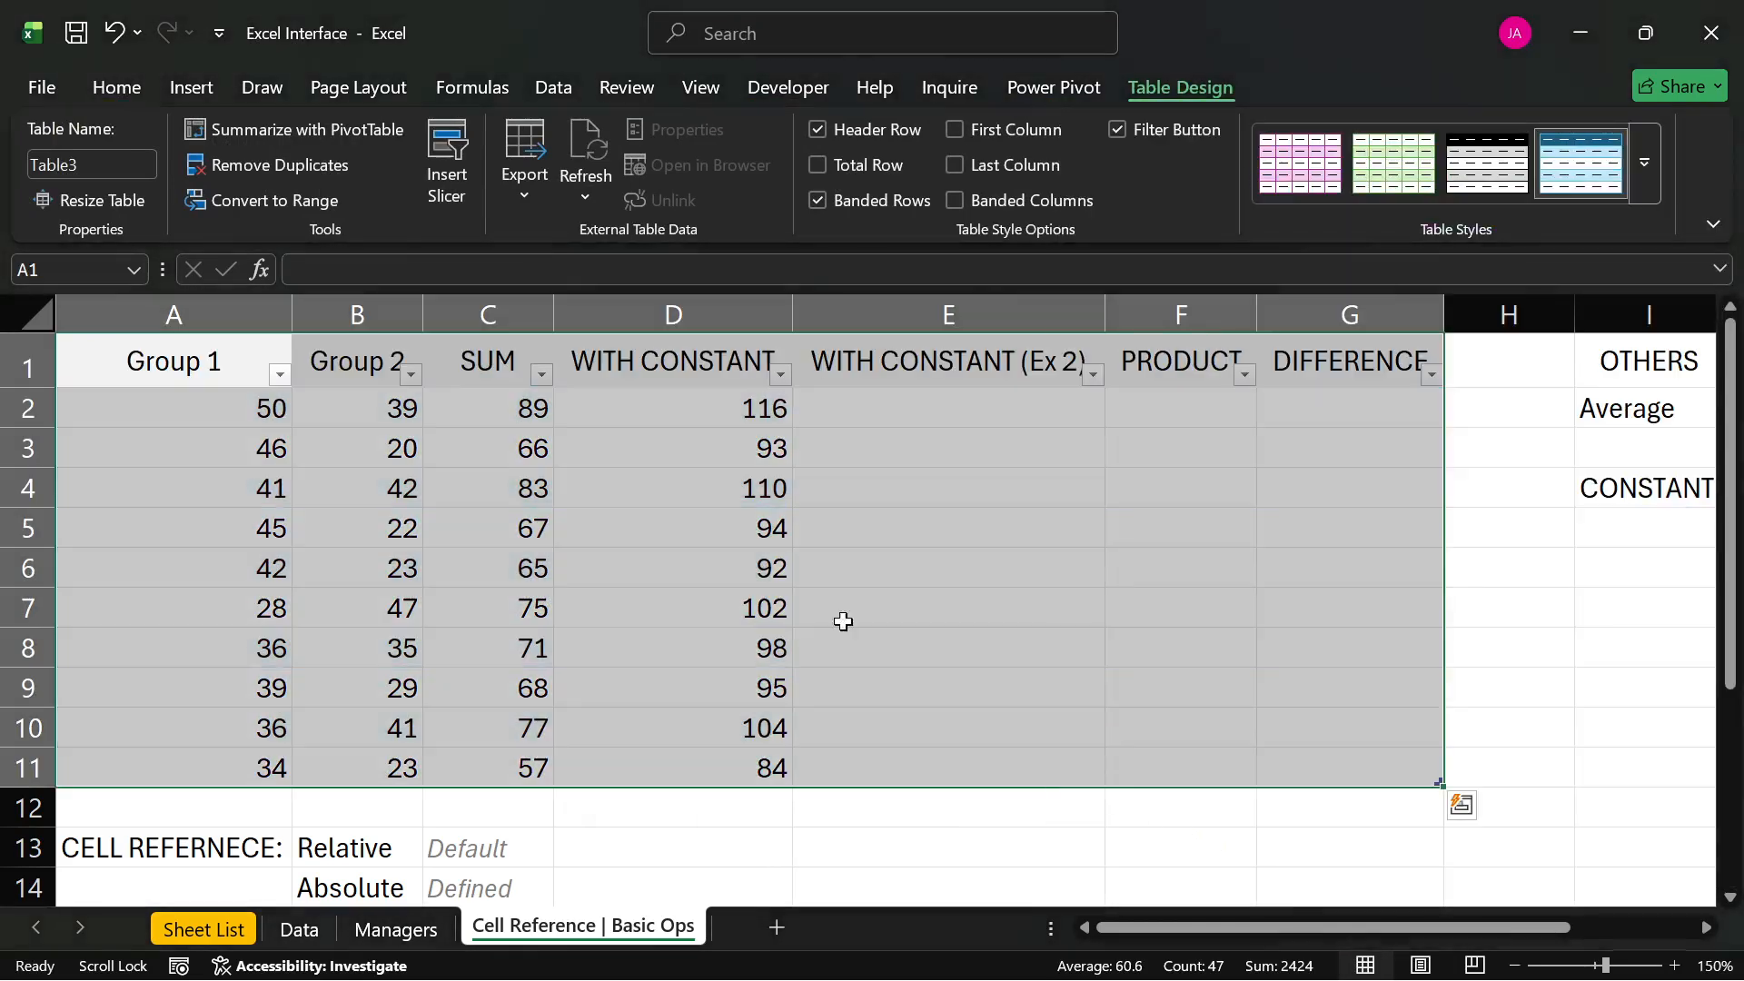
# - Move the PRODUCT table column in front of the WITH CONSTANT (Ex 2) column
pyautogui.click(861, 415)
pyautogui.click(886, 363)
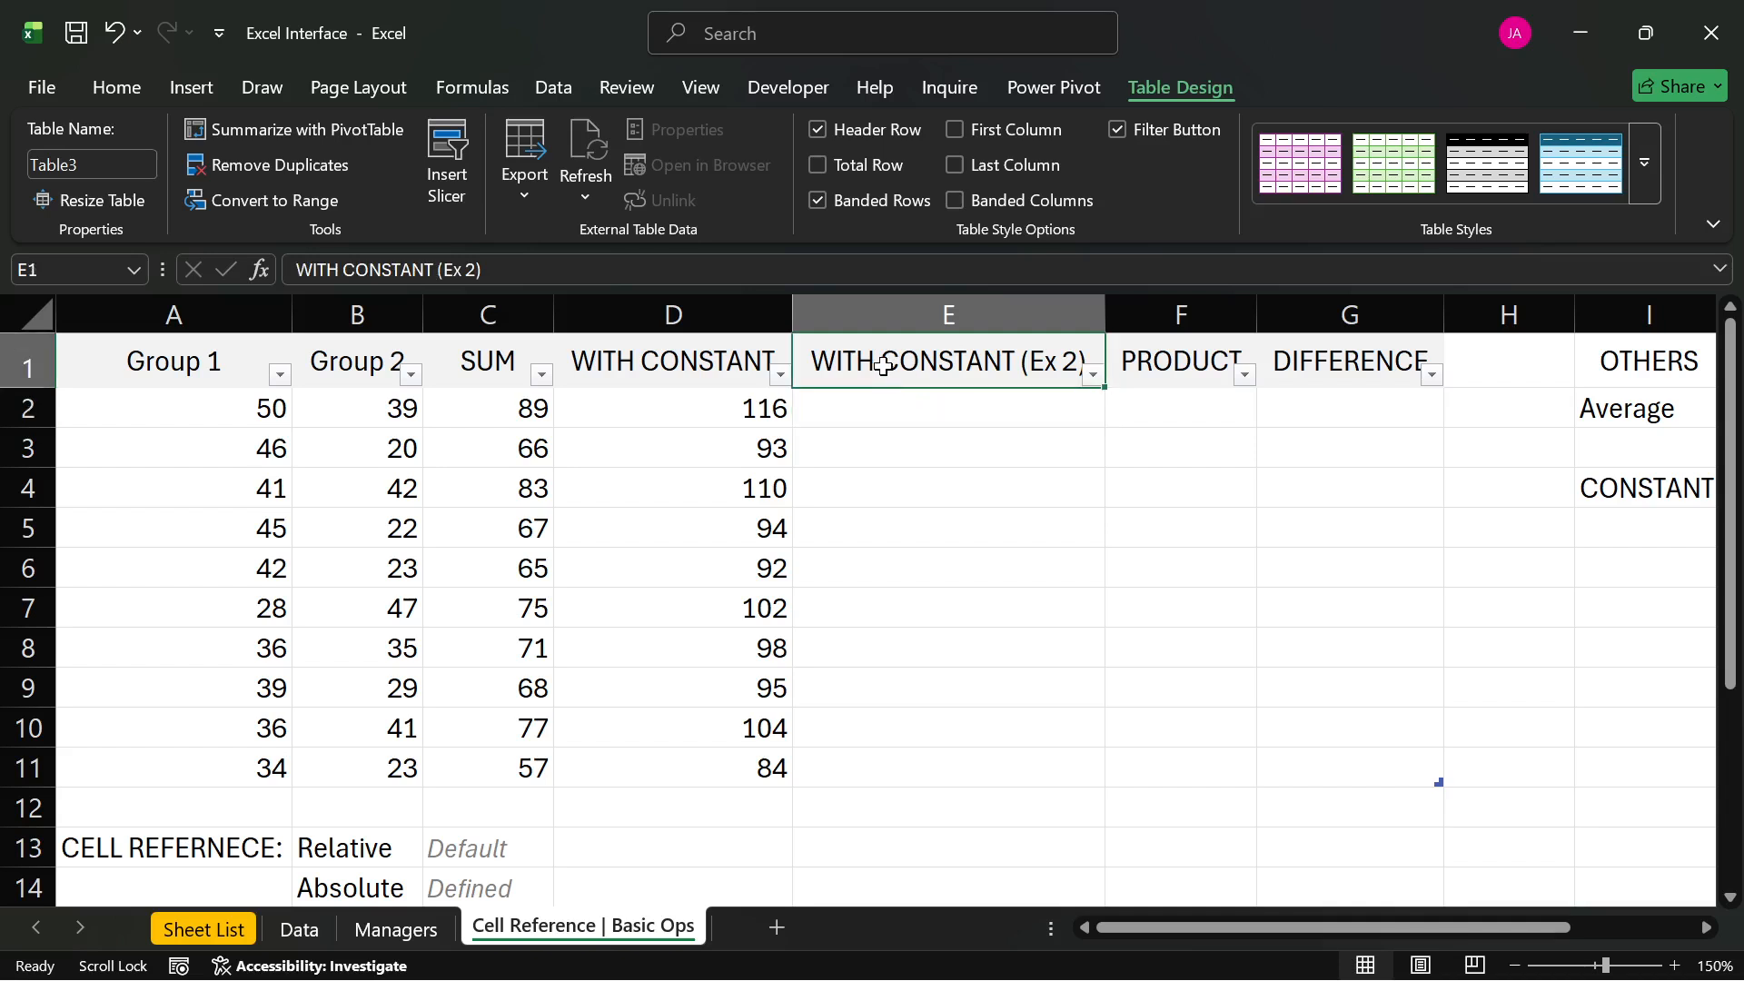
pyautogui.click(1142, 367)
pyautogui.moveTo(1125, 388); pyautogui.dragTo(799, 370)
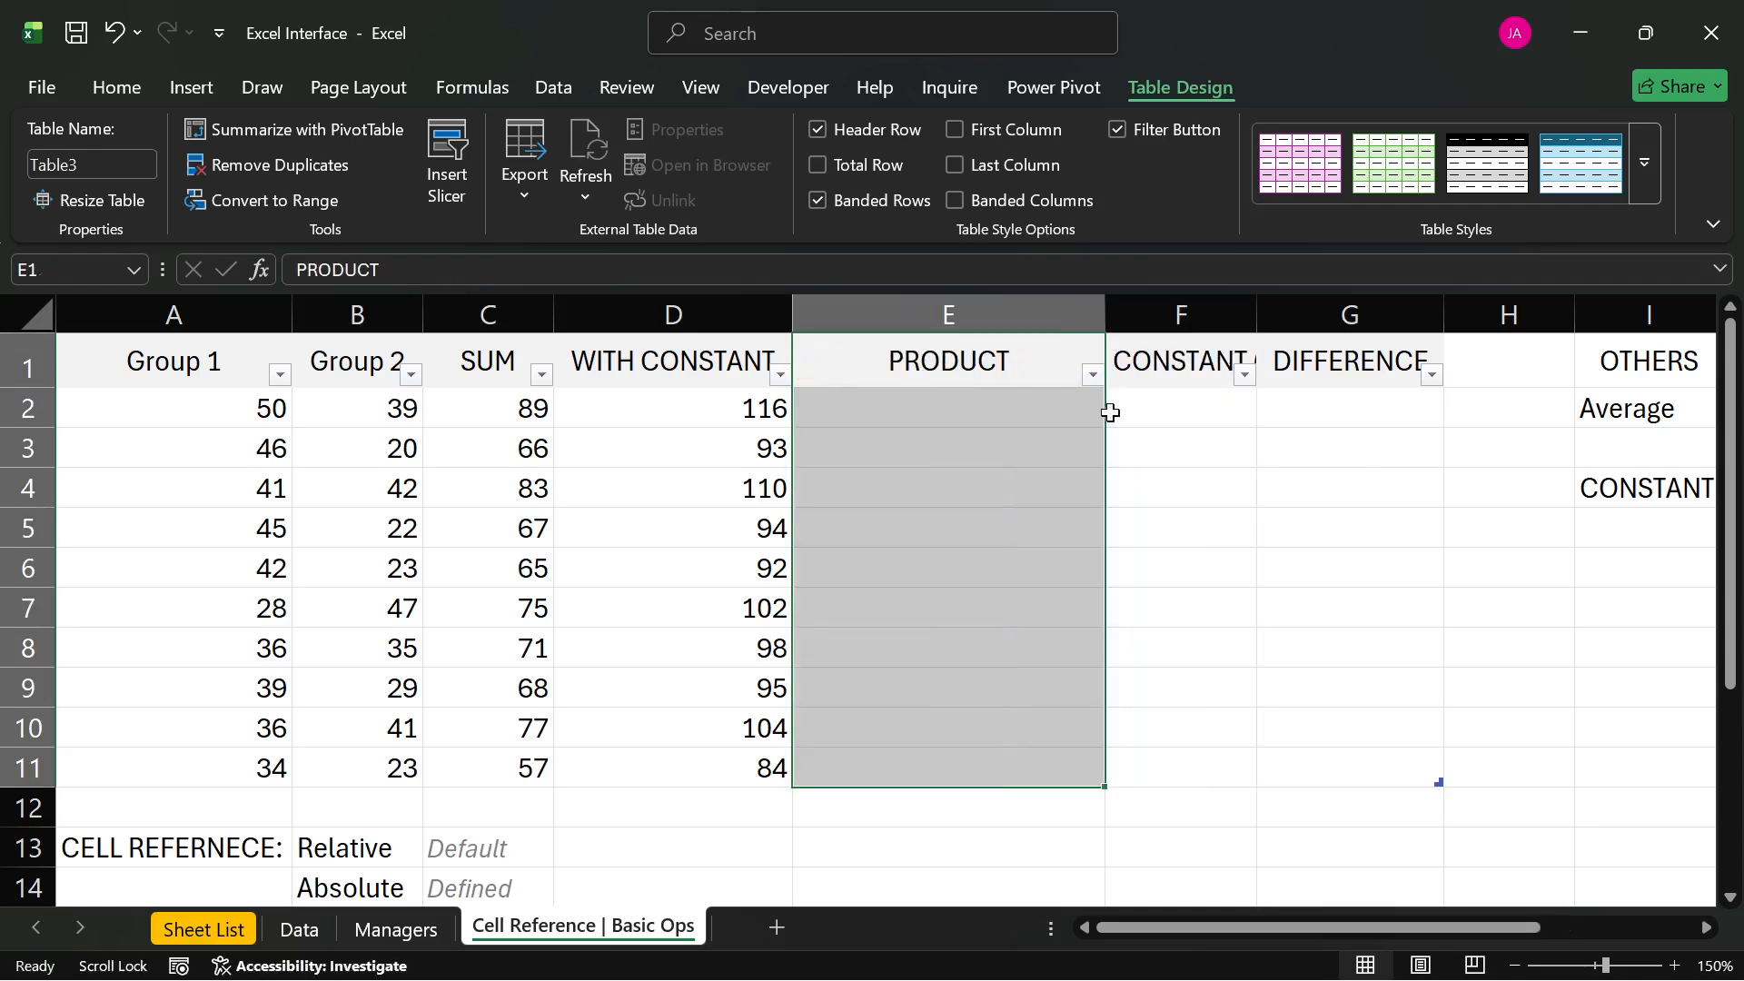
# - Fill the PRODUCT column with a formula in E2 multiplying Group 1 by Group 2, and review its references
pyautogui.click(1114, 411)
pyautogui.click(927, 411)
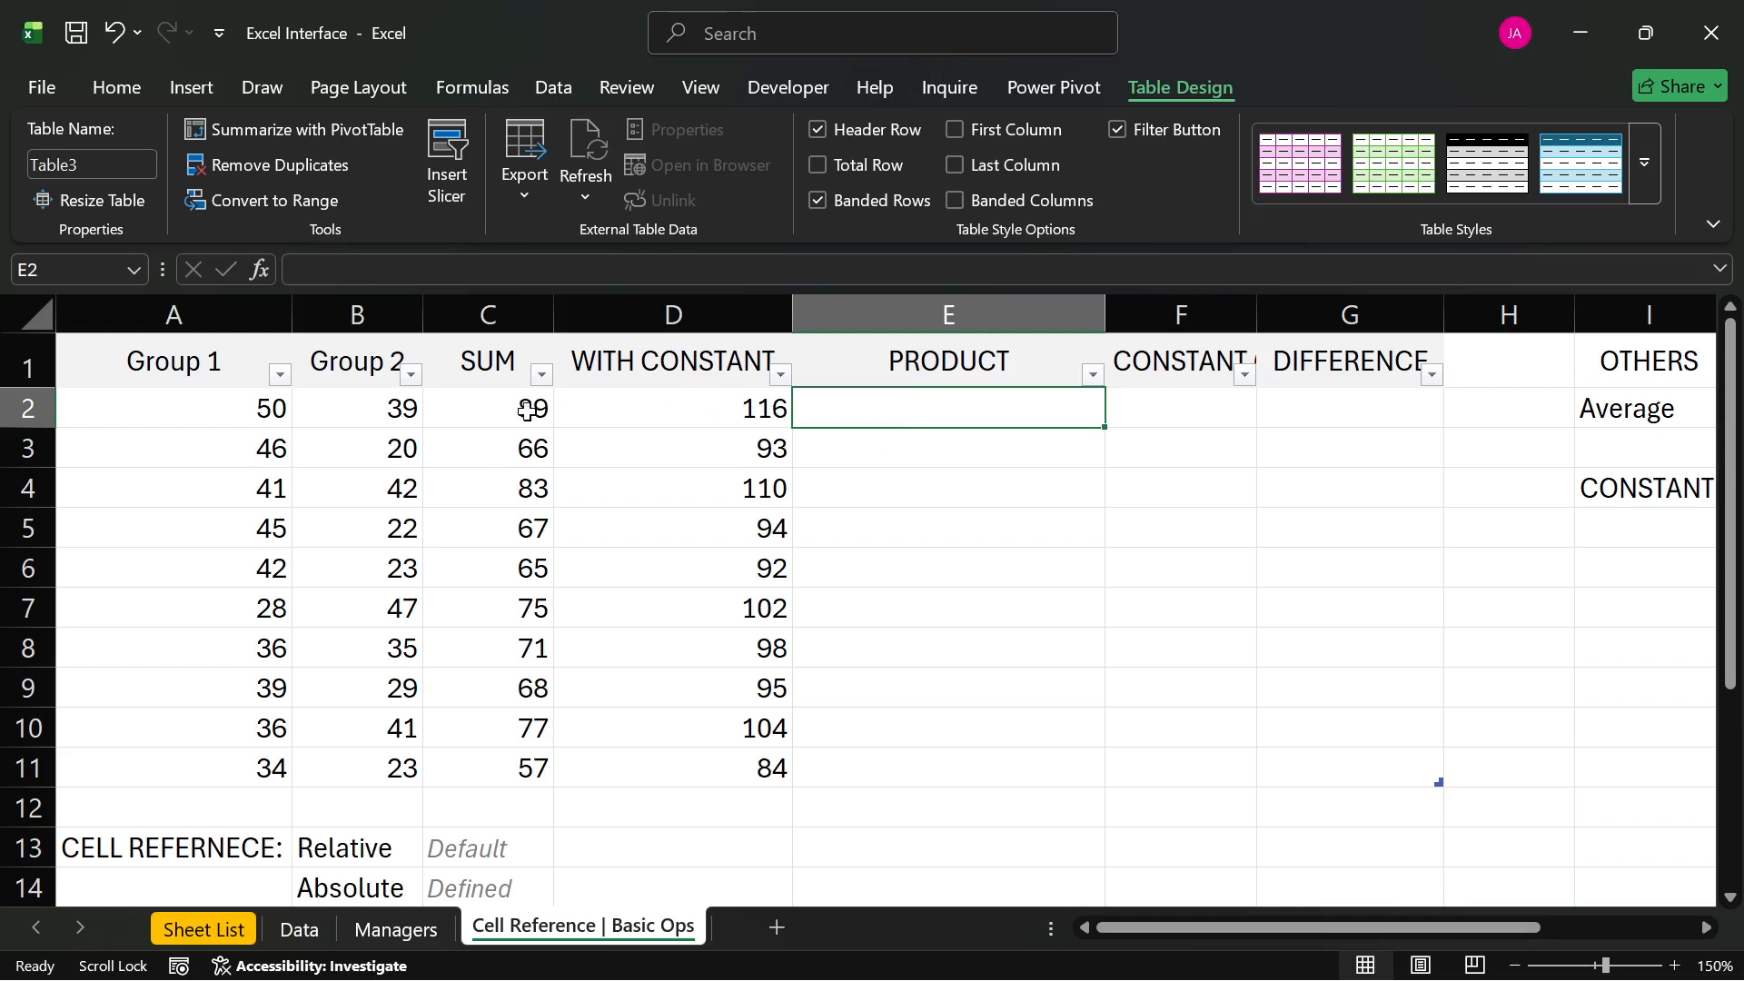
pyautogui.click(227, 411)
pyautogui.moveTo(227, 411); pyautogui.dragTo(346, 405)
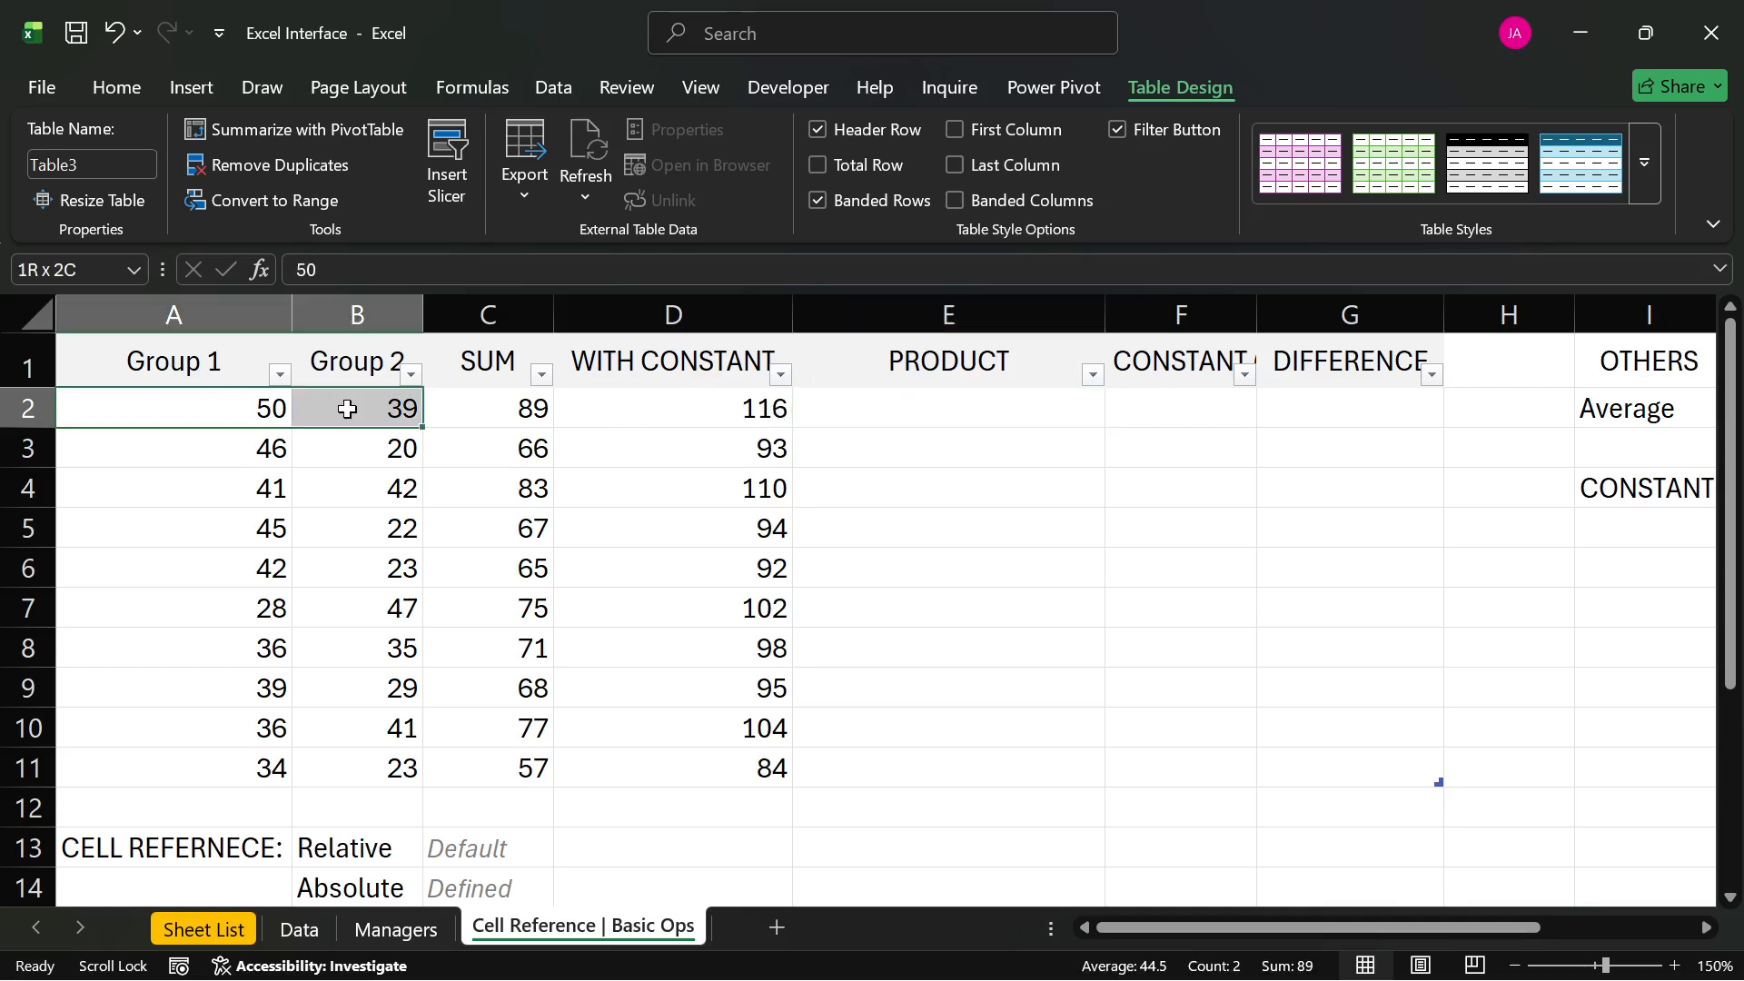
pyautogui.click(973, 410)
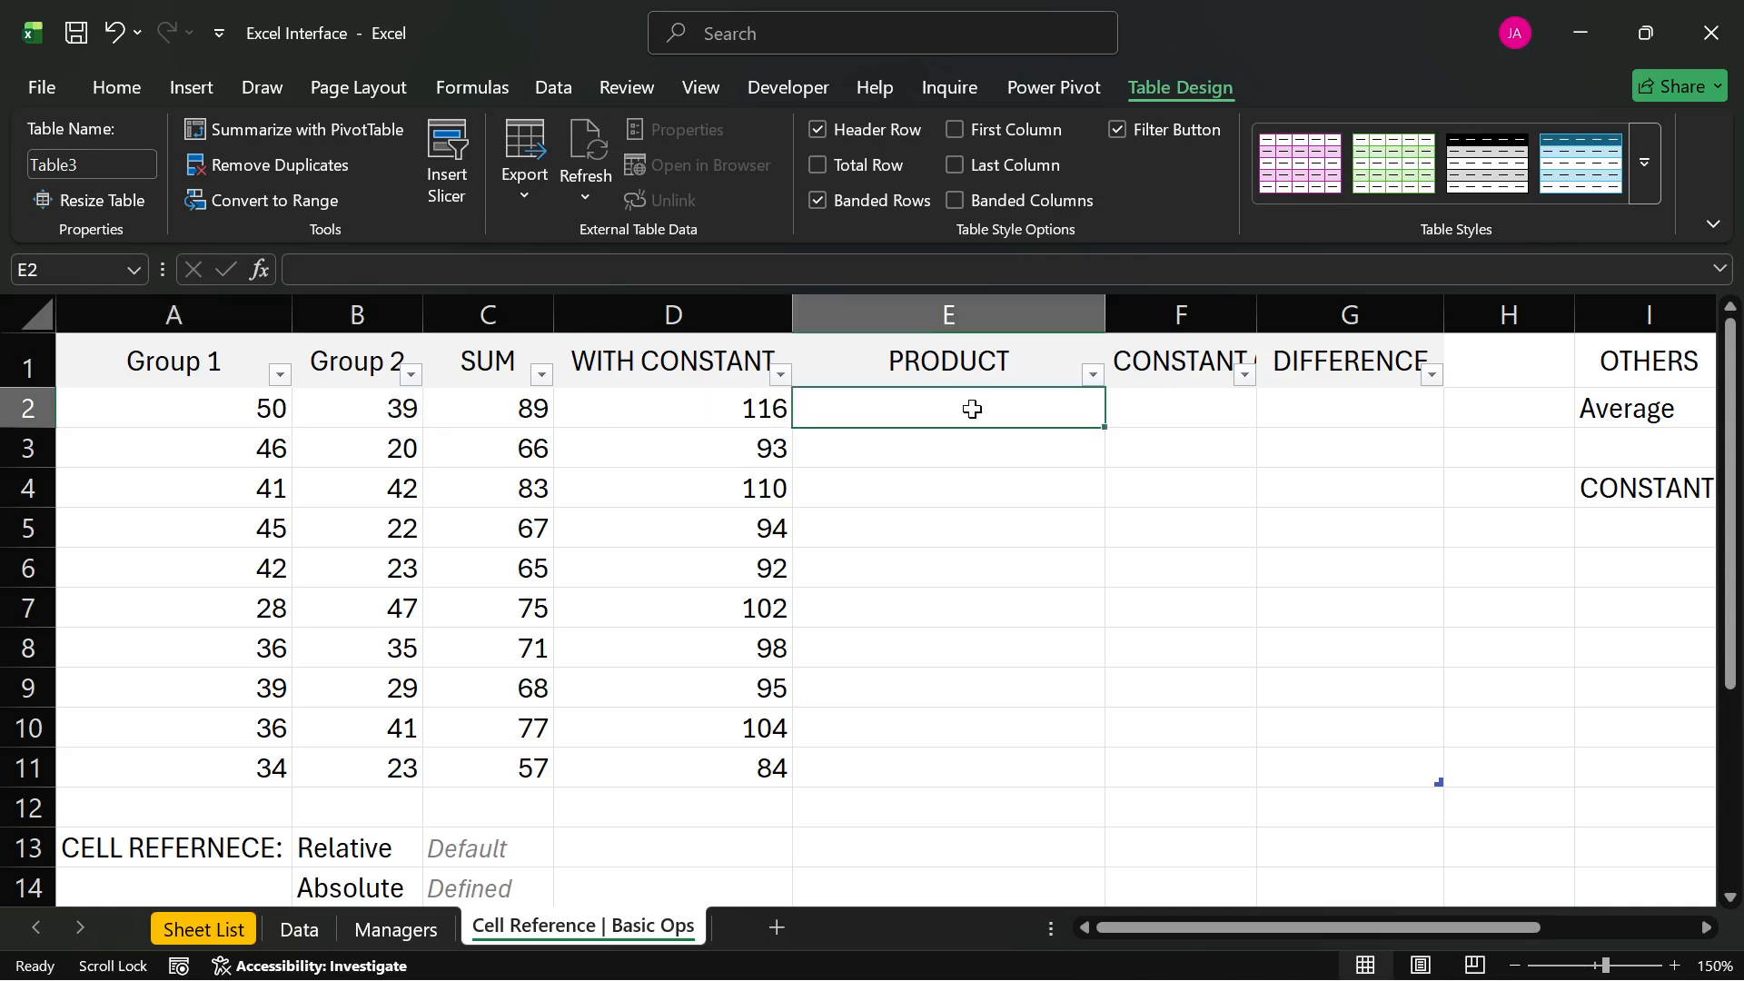
pyautogui.write('=')
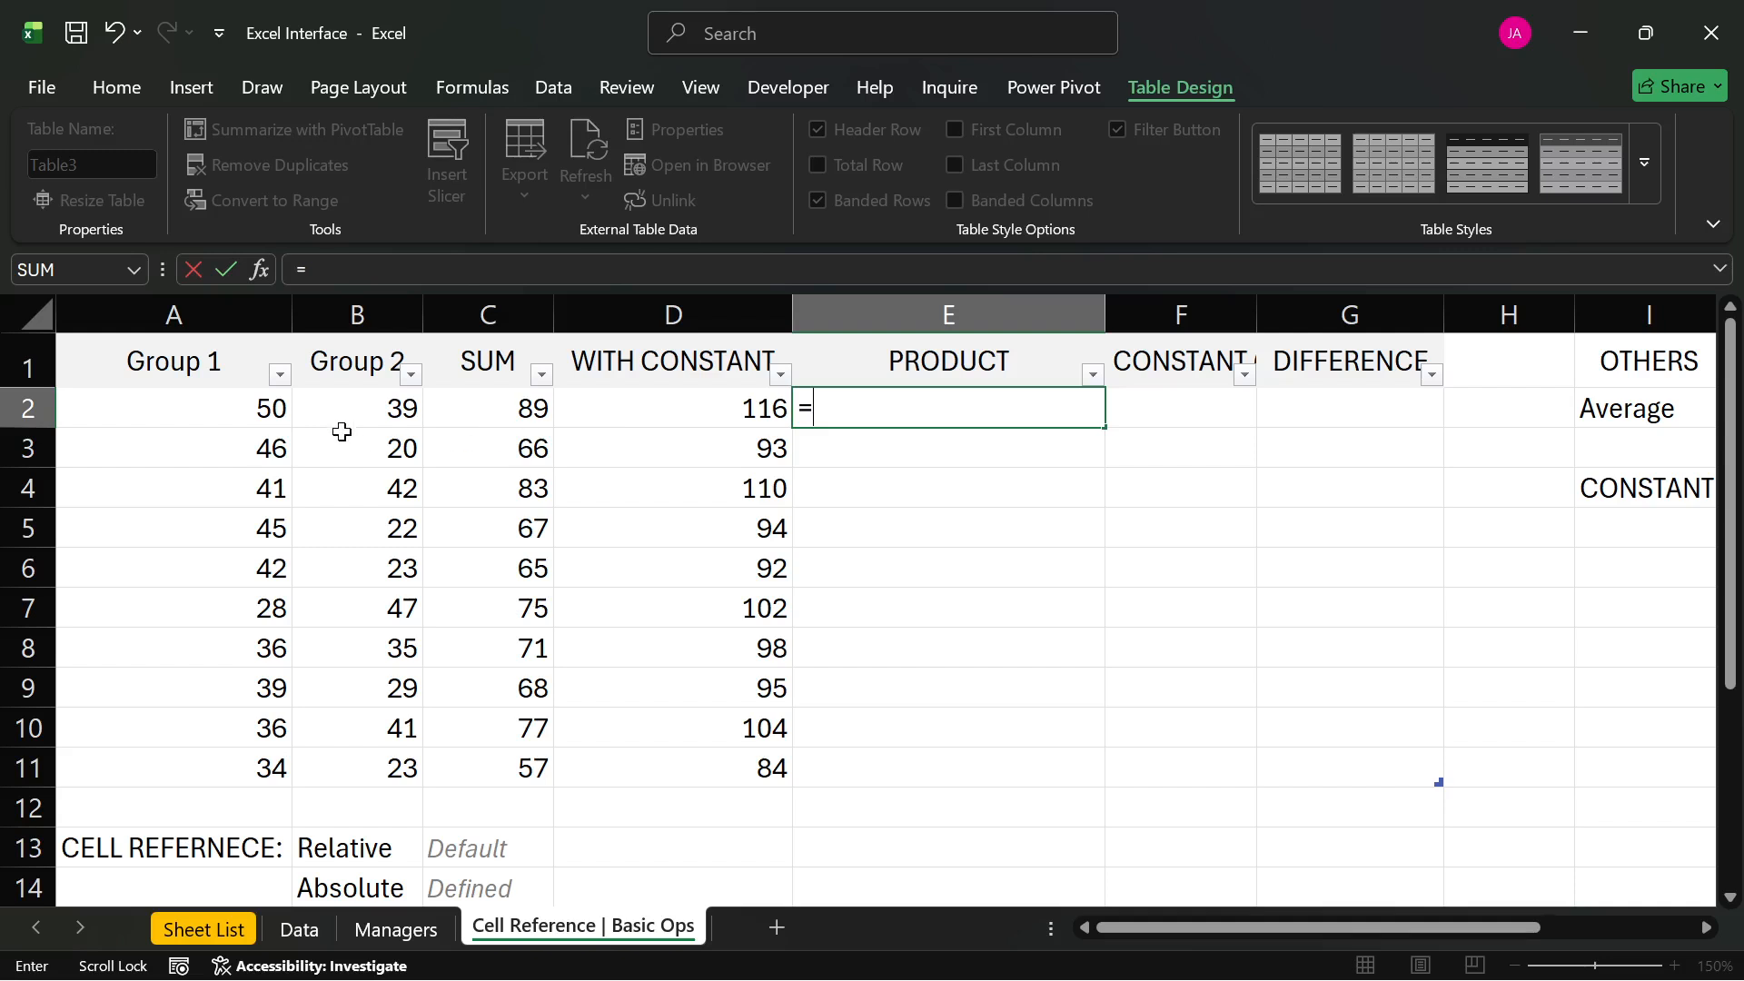
pyautogui.click(272, 414)
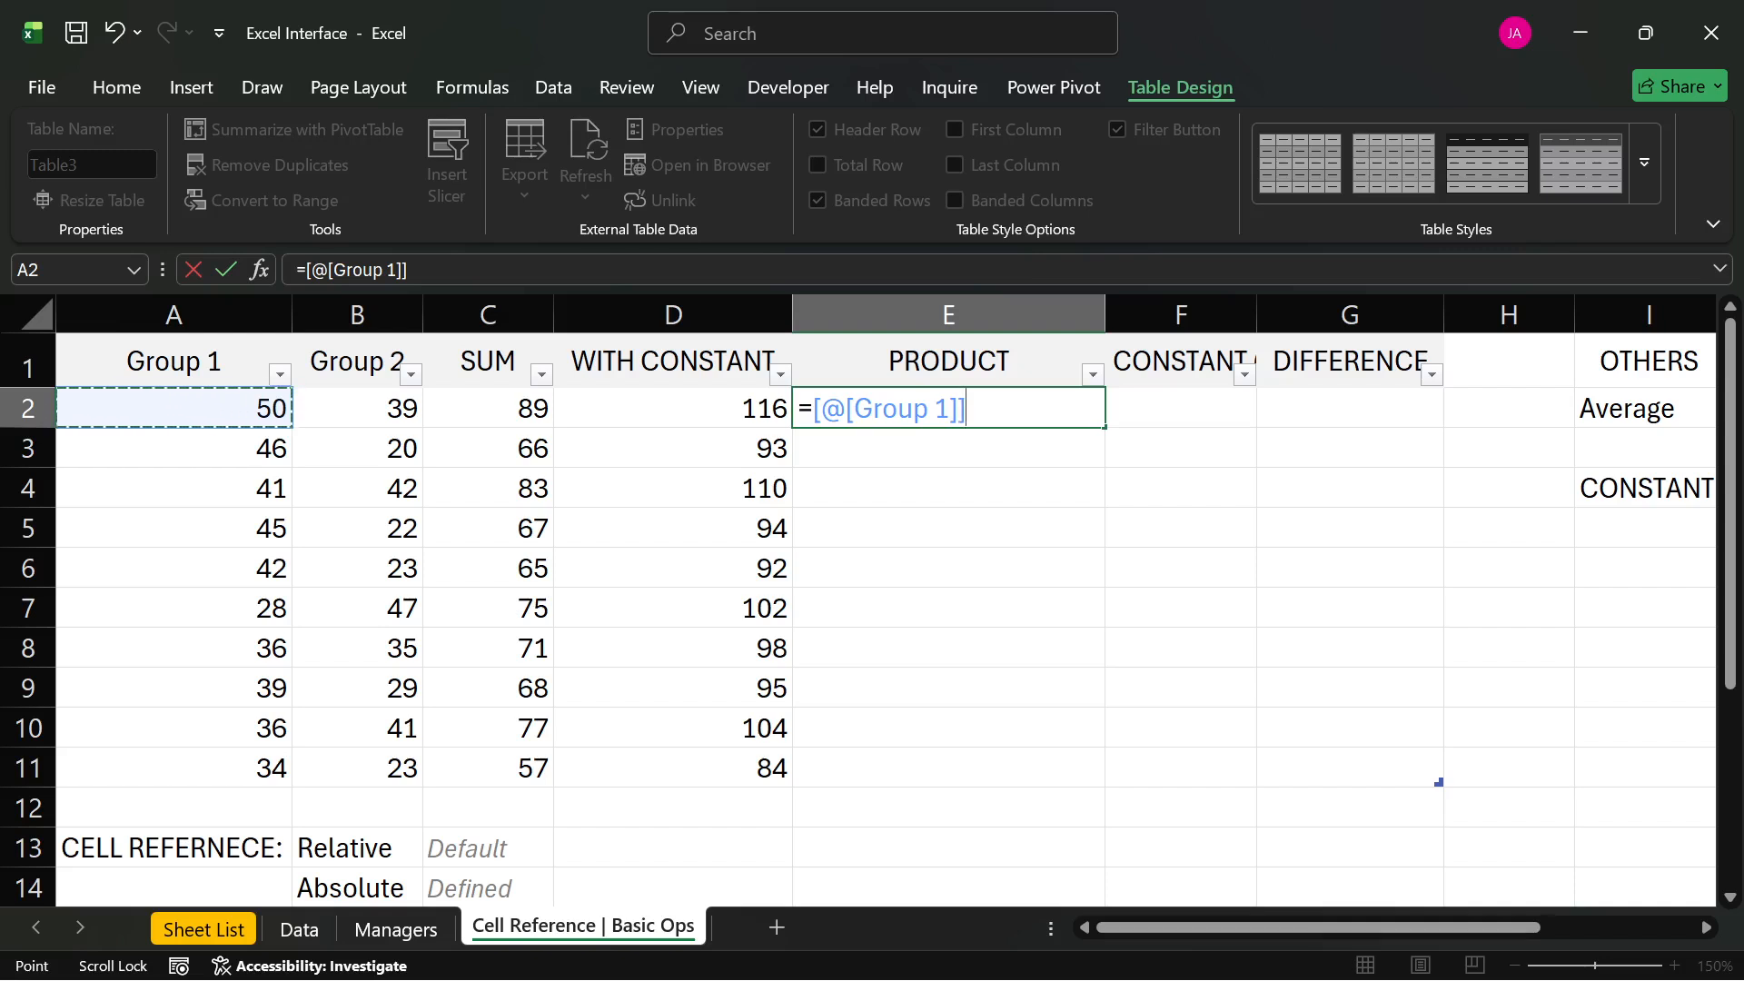
pyautogui.write('*')
pyautogui.click(380, 413)
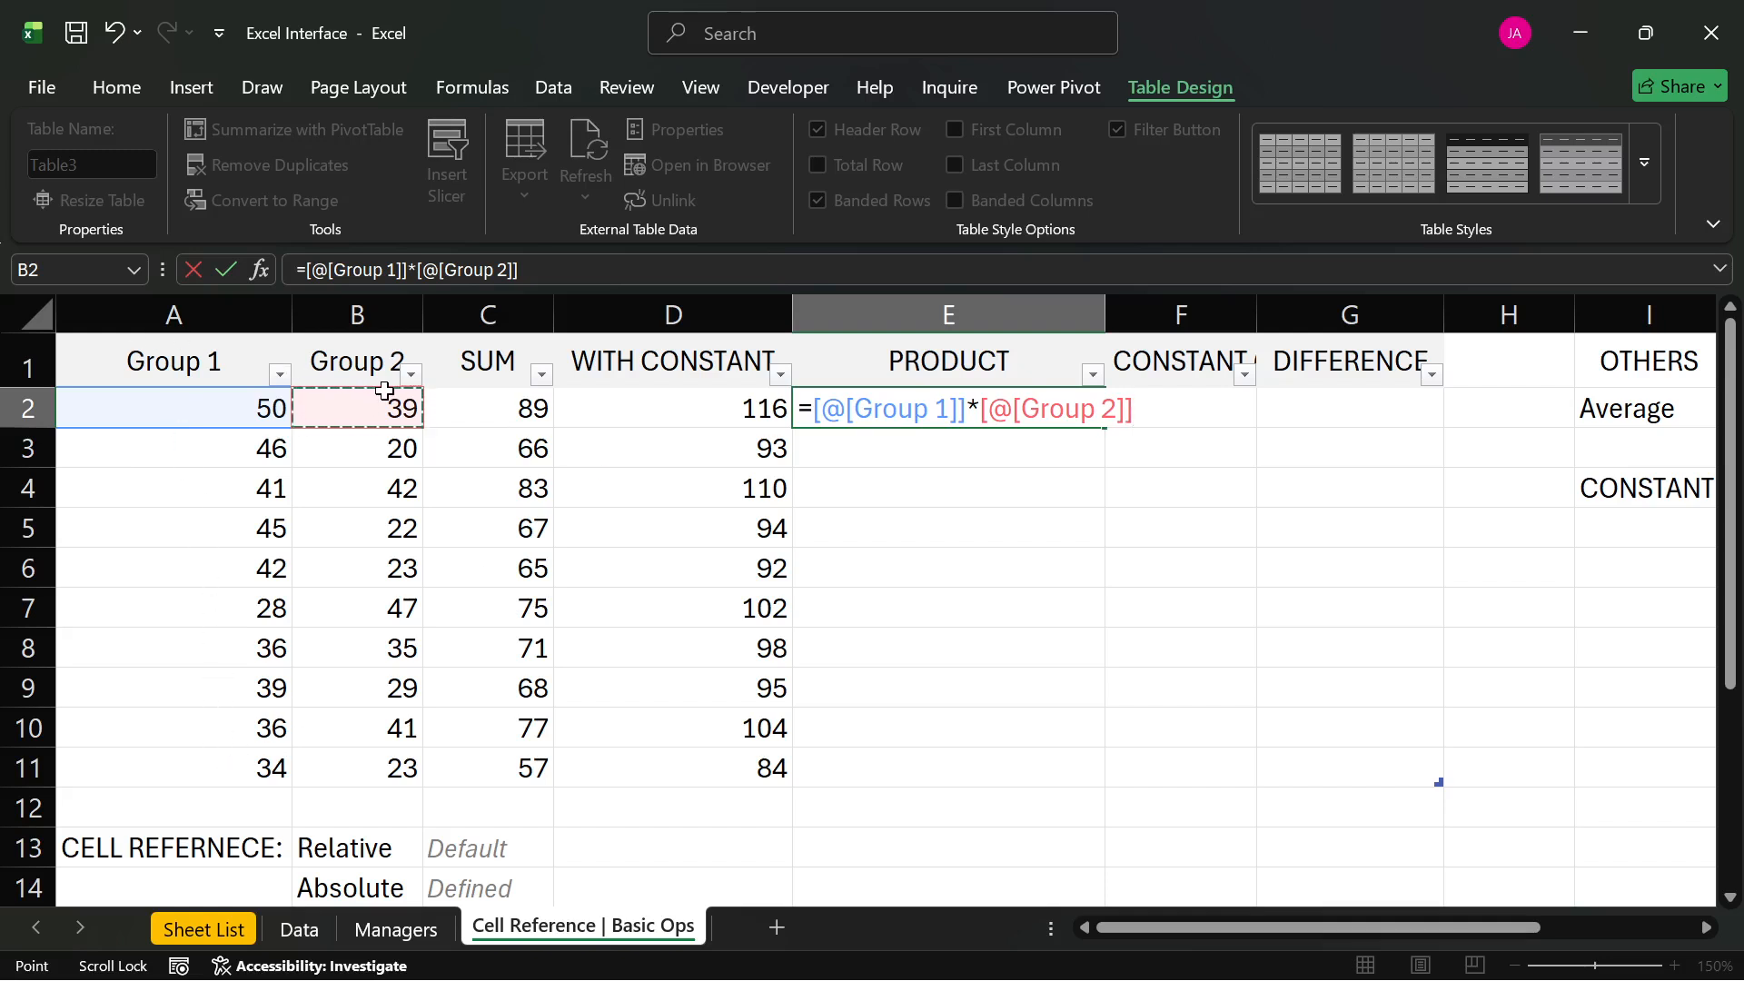
pyautogui.press('Return')
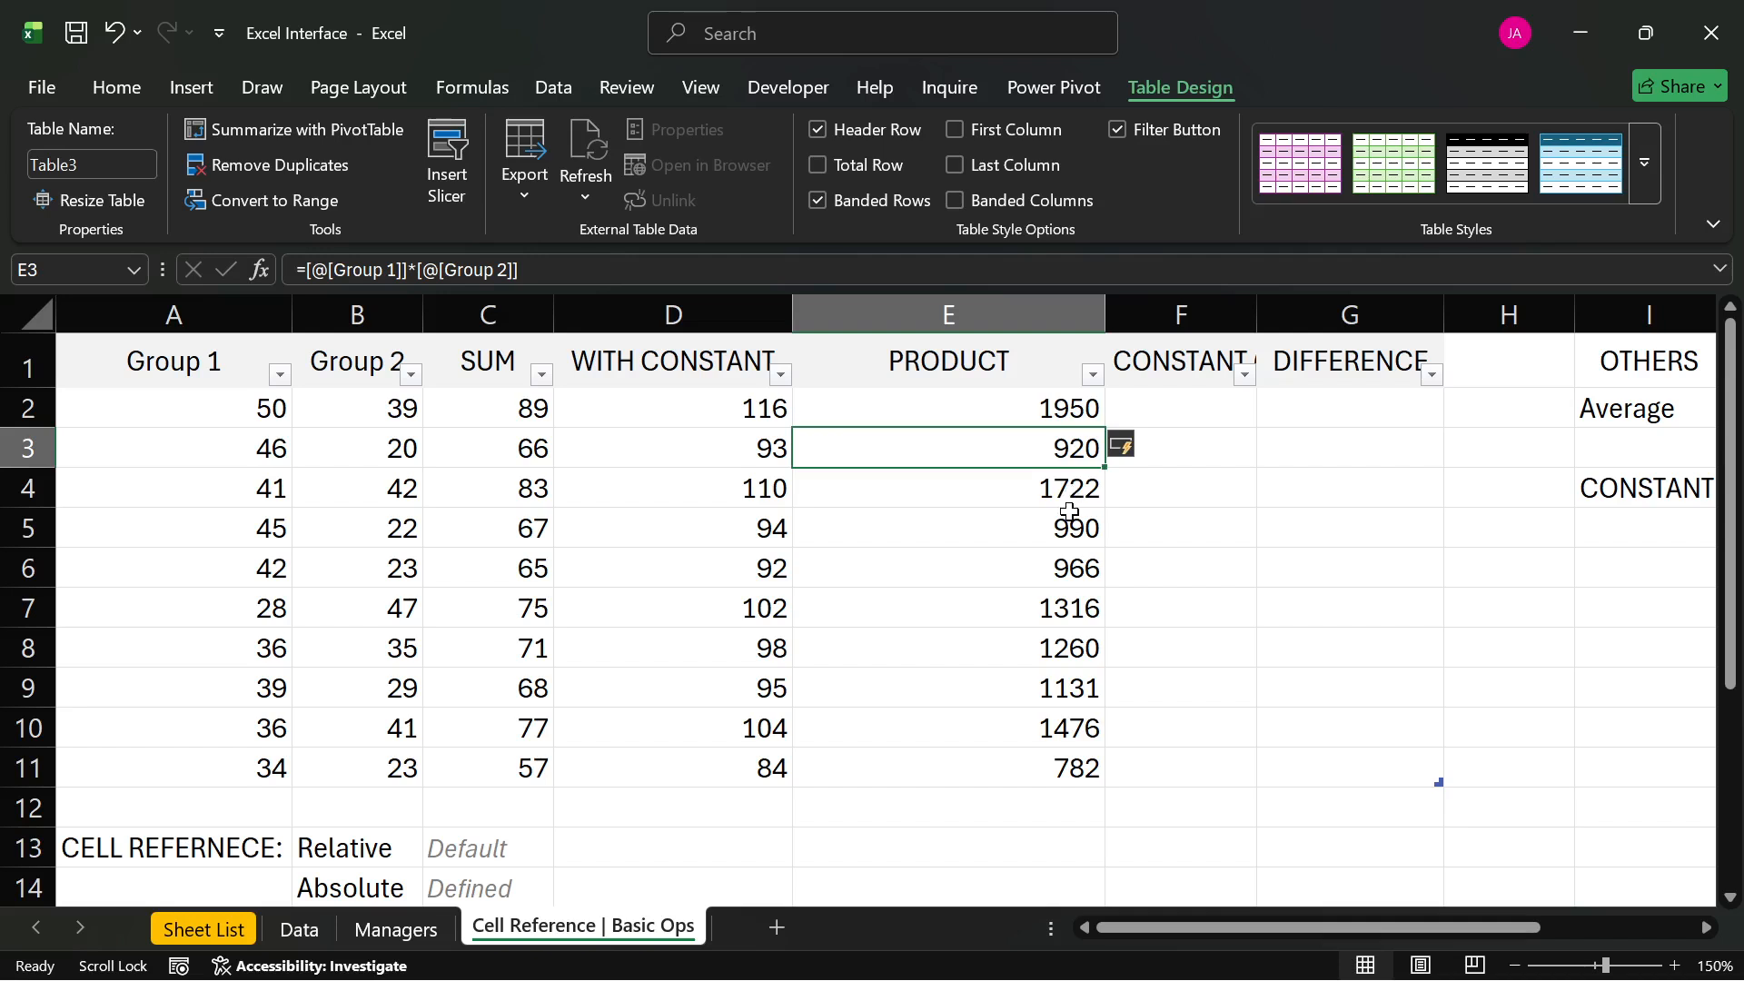
pyautogui.click(987, 410)
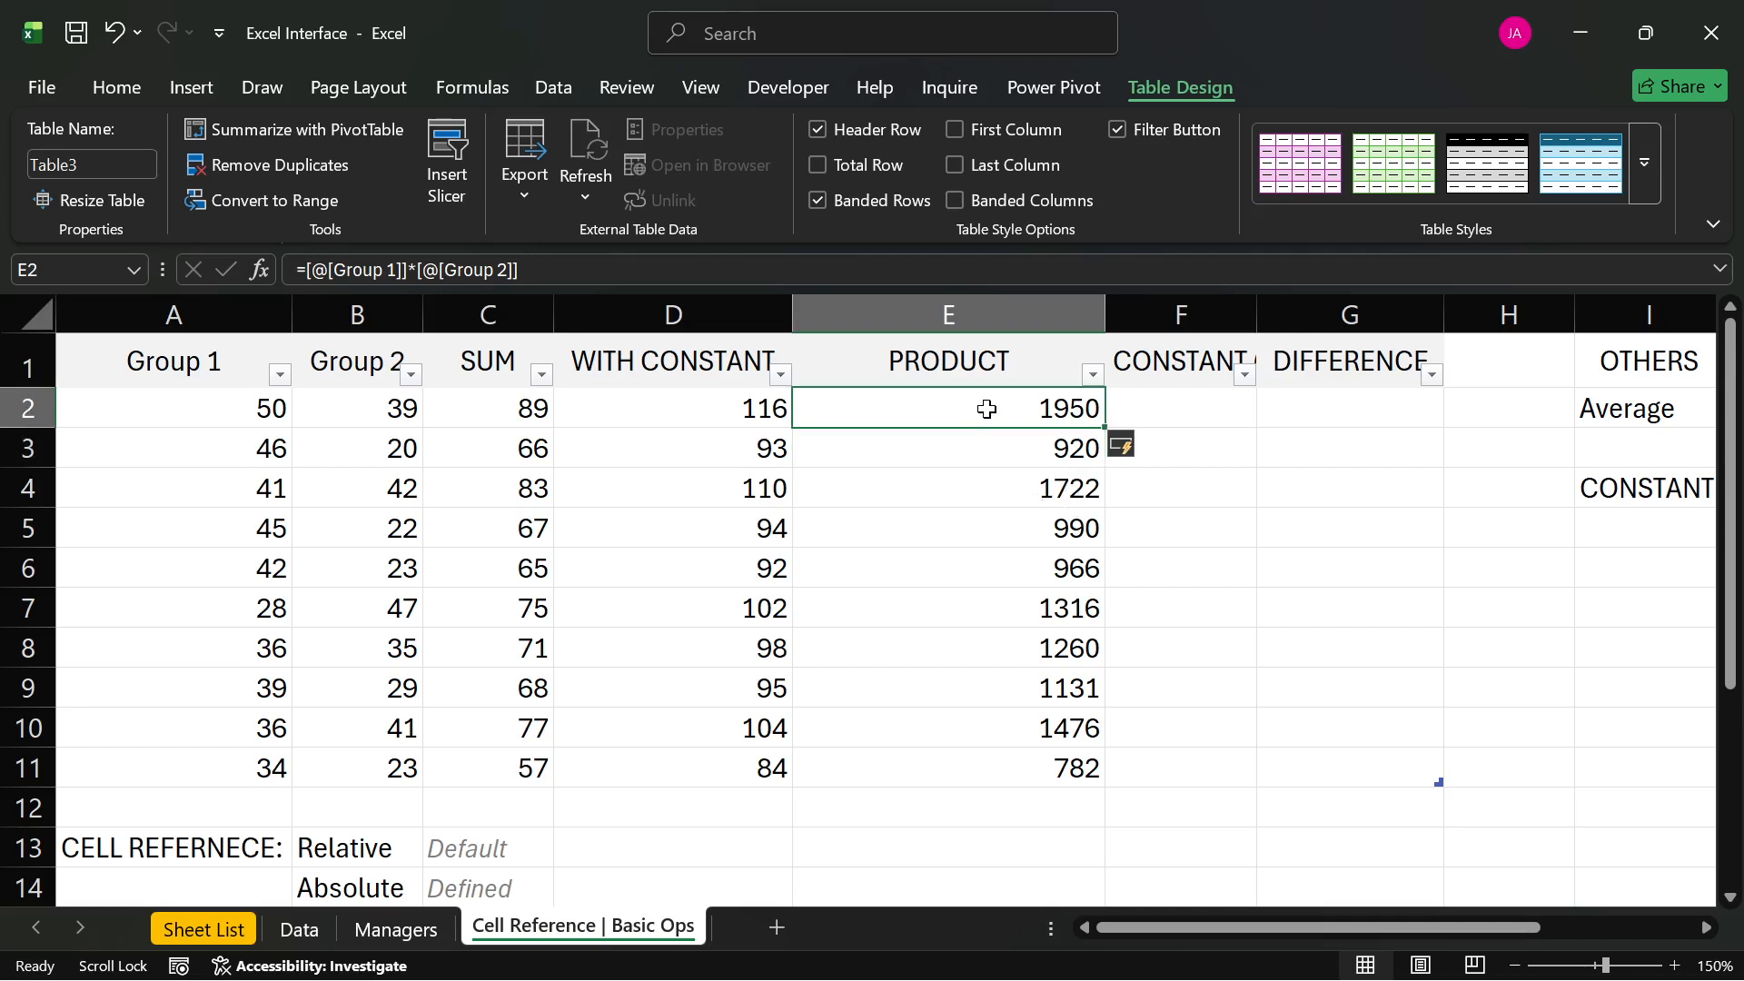
pyautogui.doubleClick(988, 409)
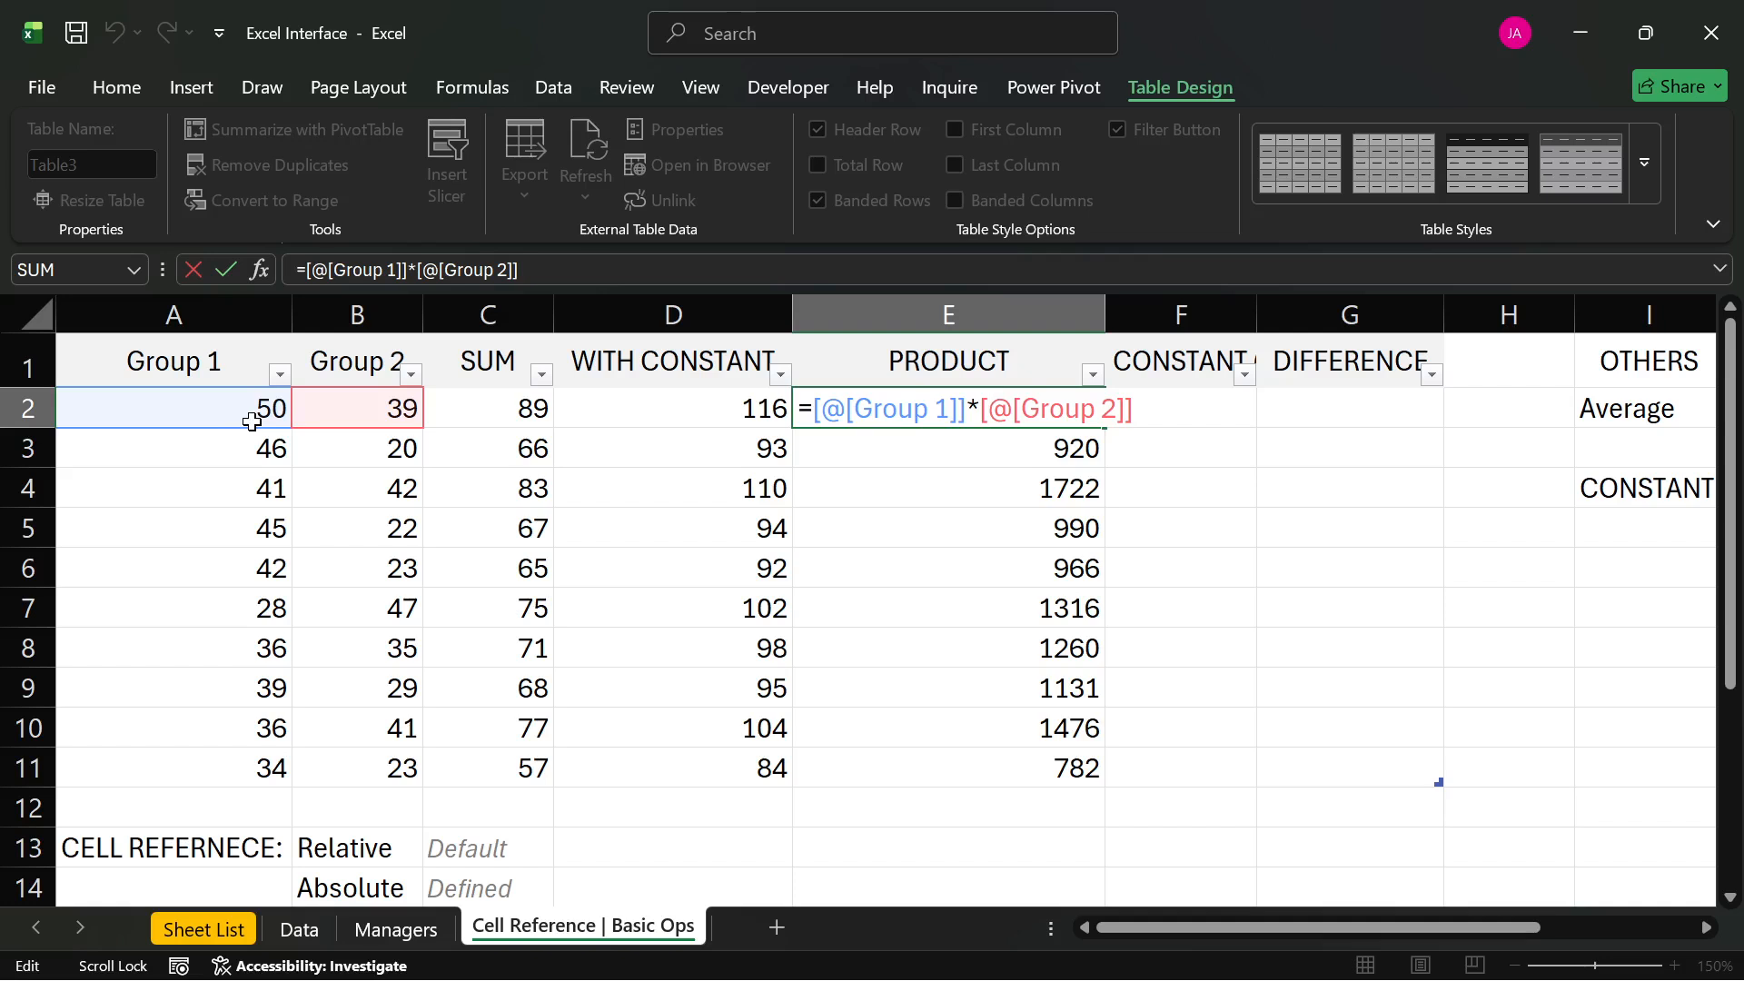
pyautogui.press('Return')
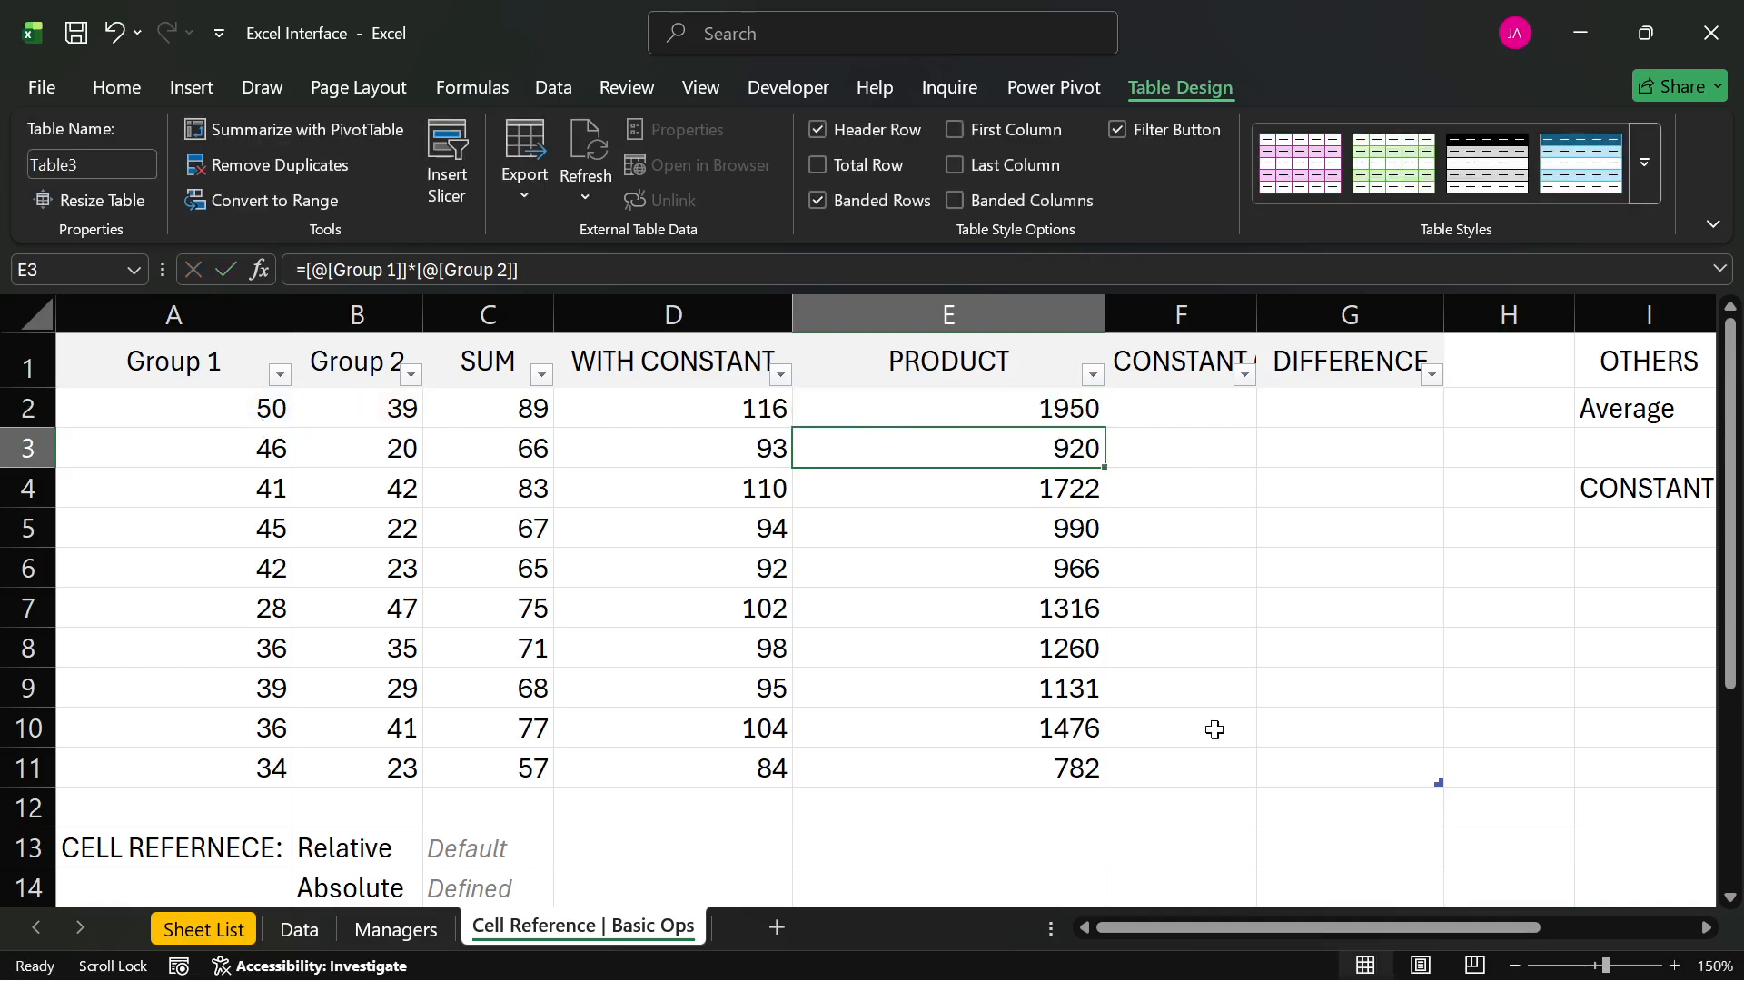
pyautogui.moveTo(1263, 928); pyautogui.dragTo(1332, 931)
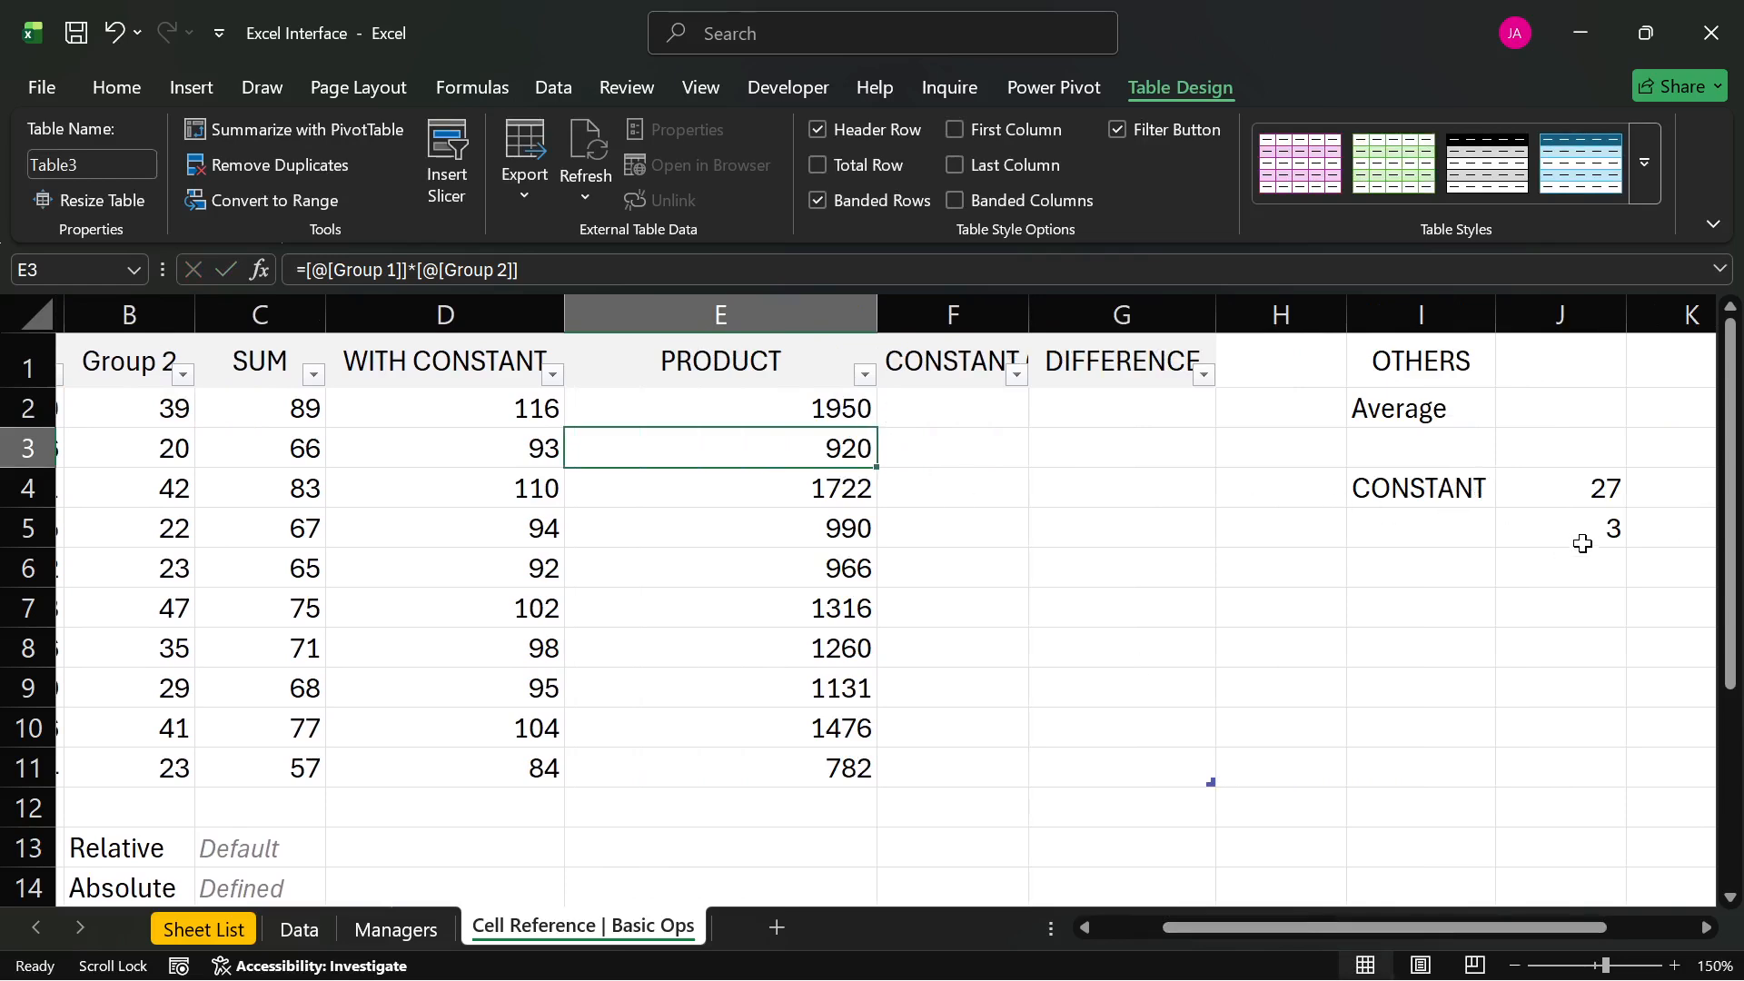
pyautogui.click(928, 408)
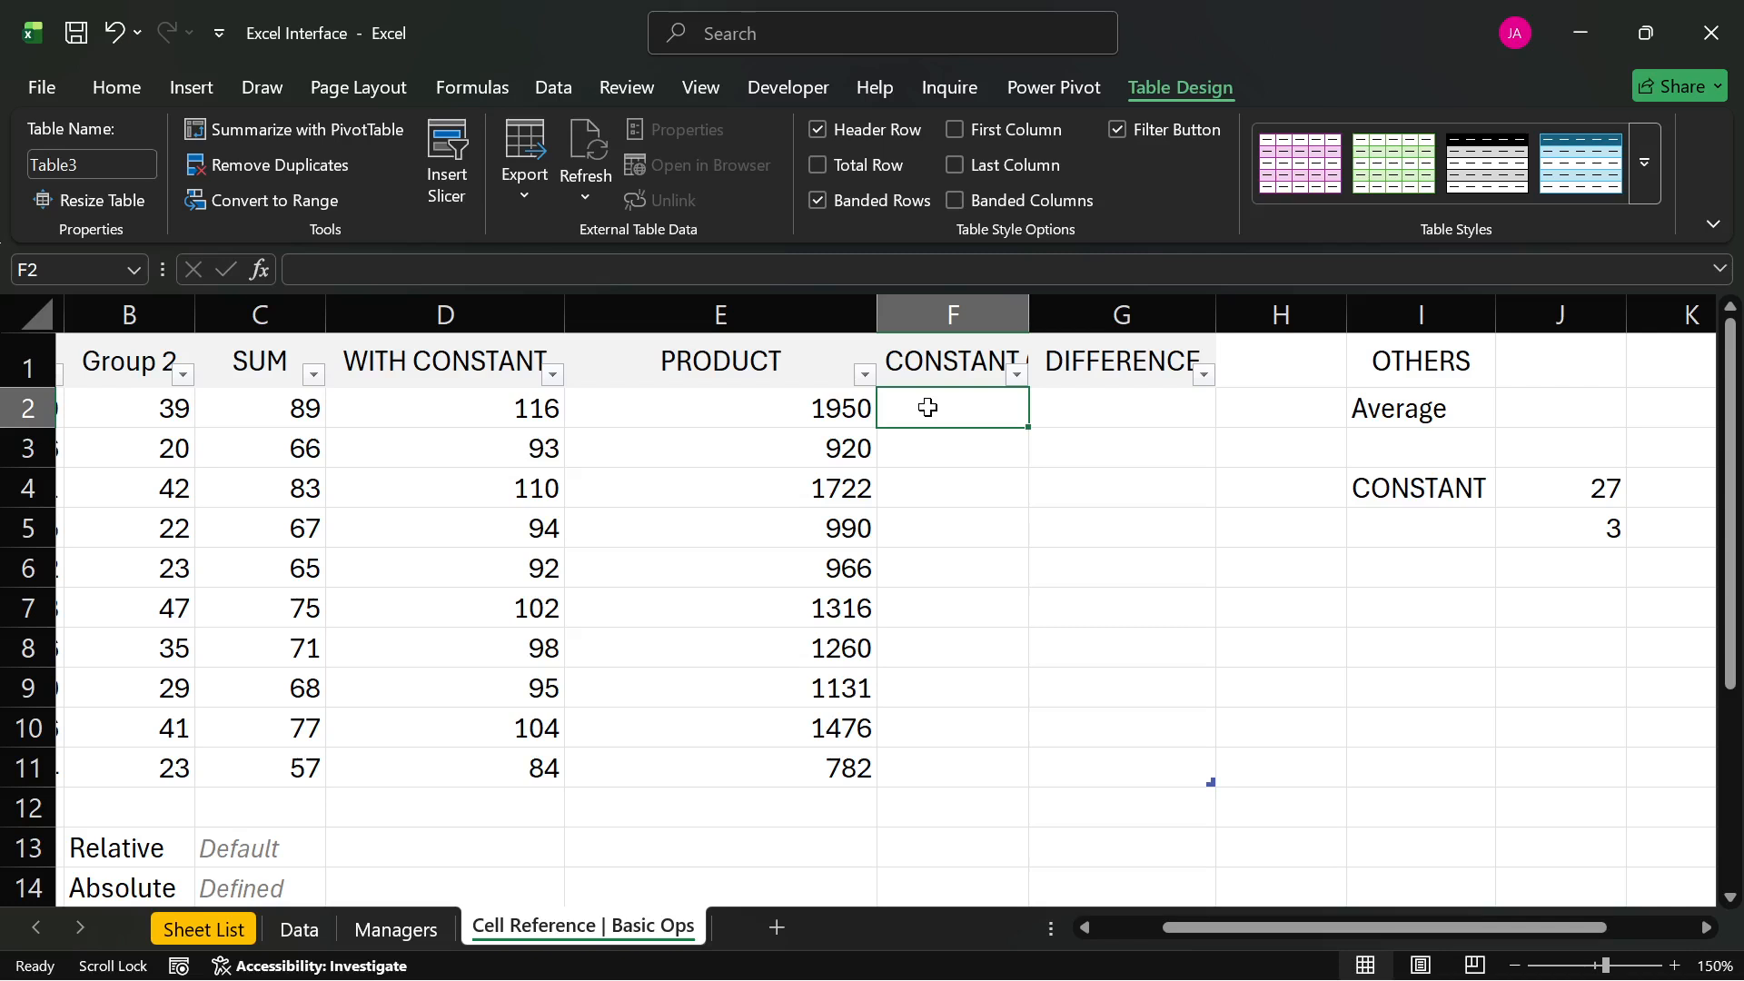
pyautogui.write('=')
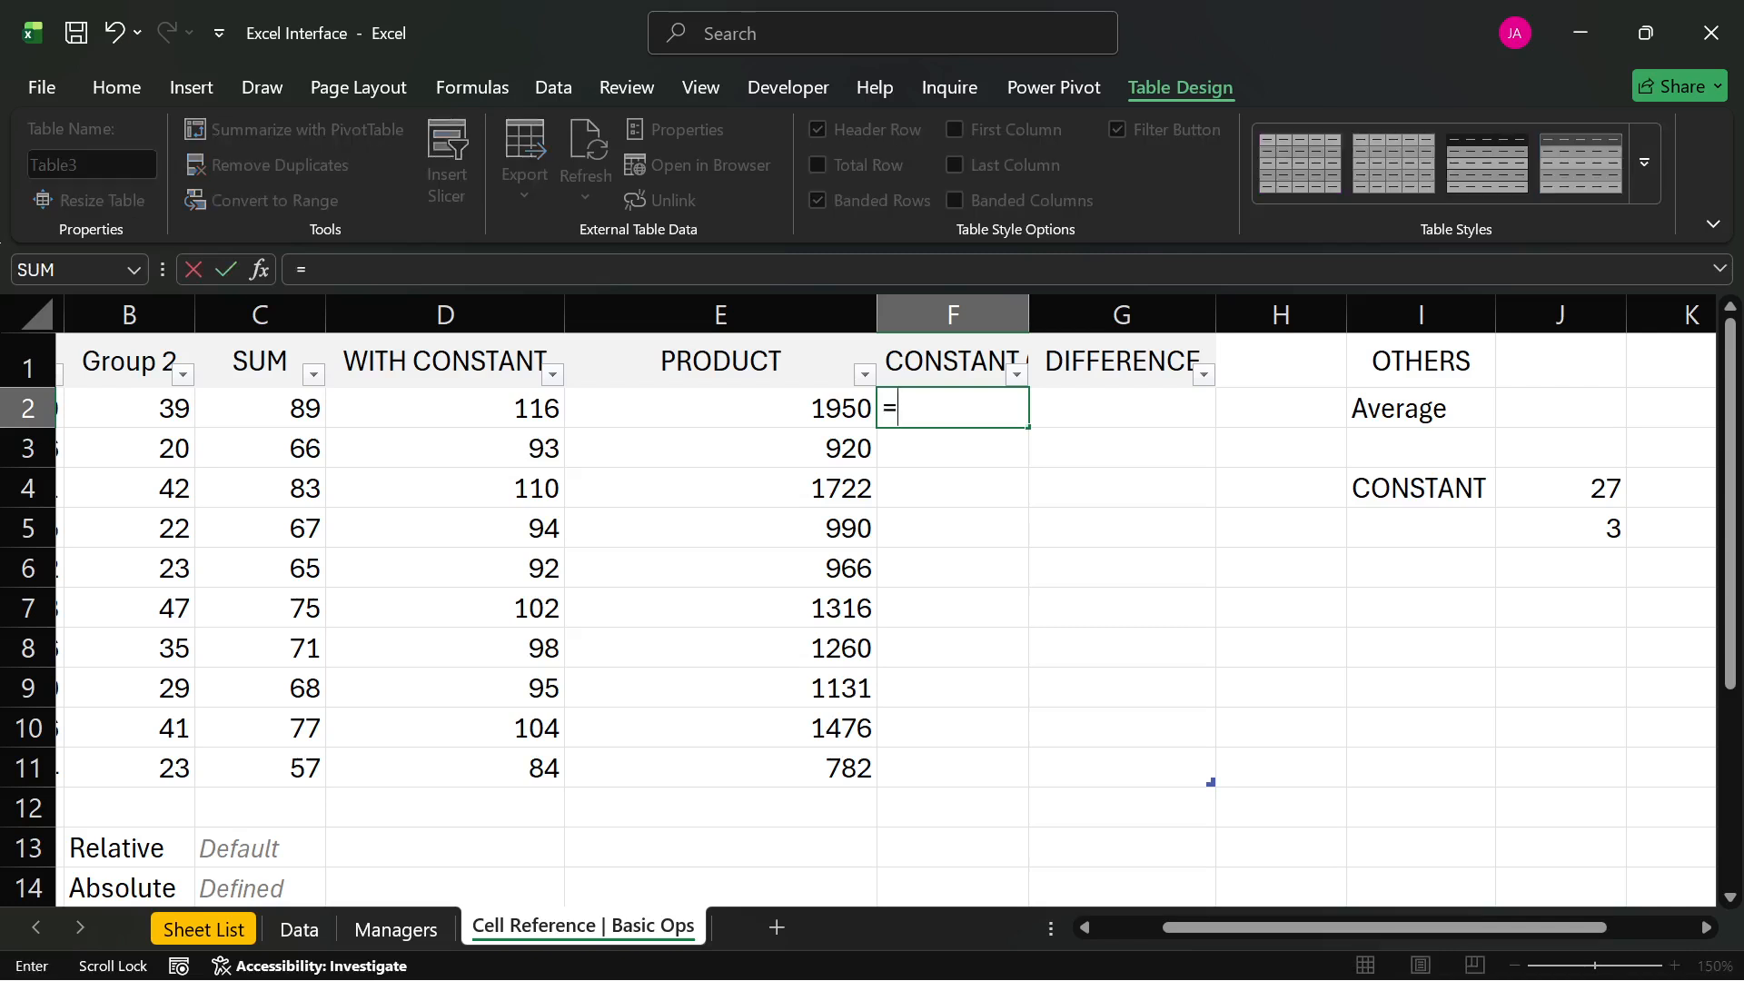
pyautogui.click(798, 409)
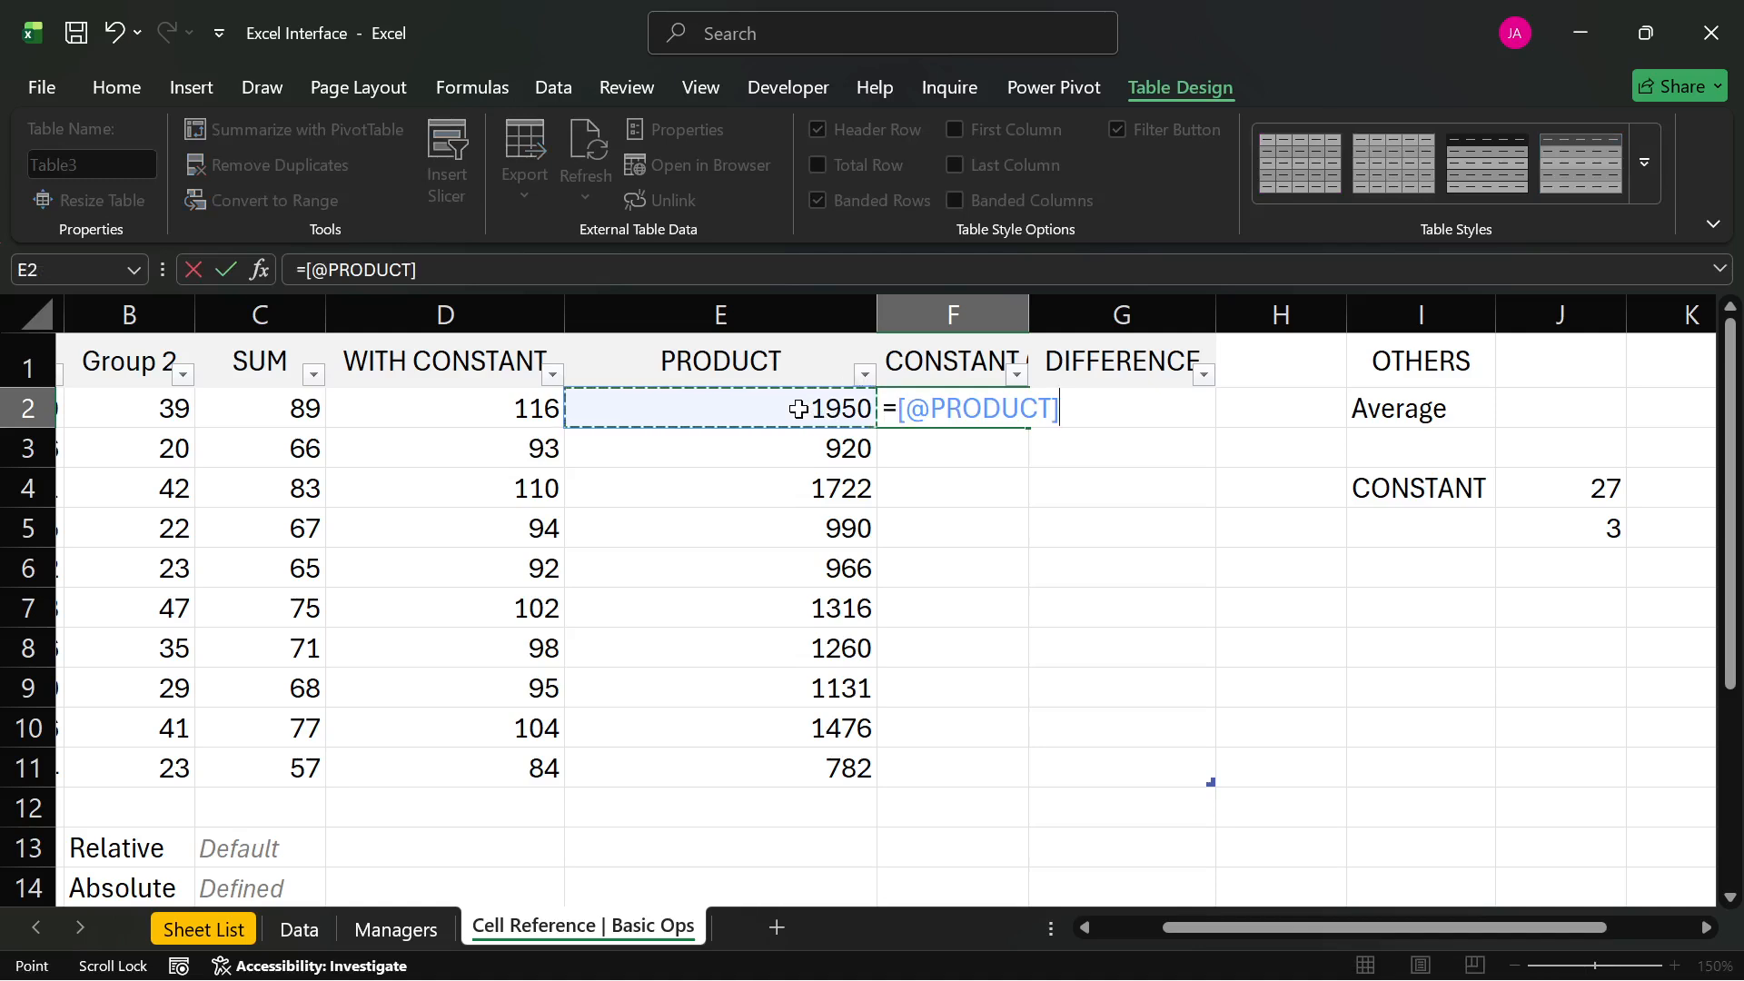
pyautogui.write('*')
pyautogui.click(1550, 527)
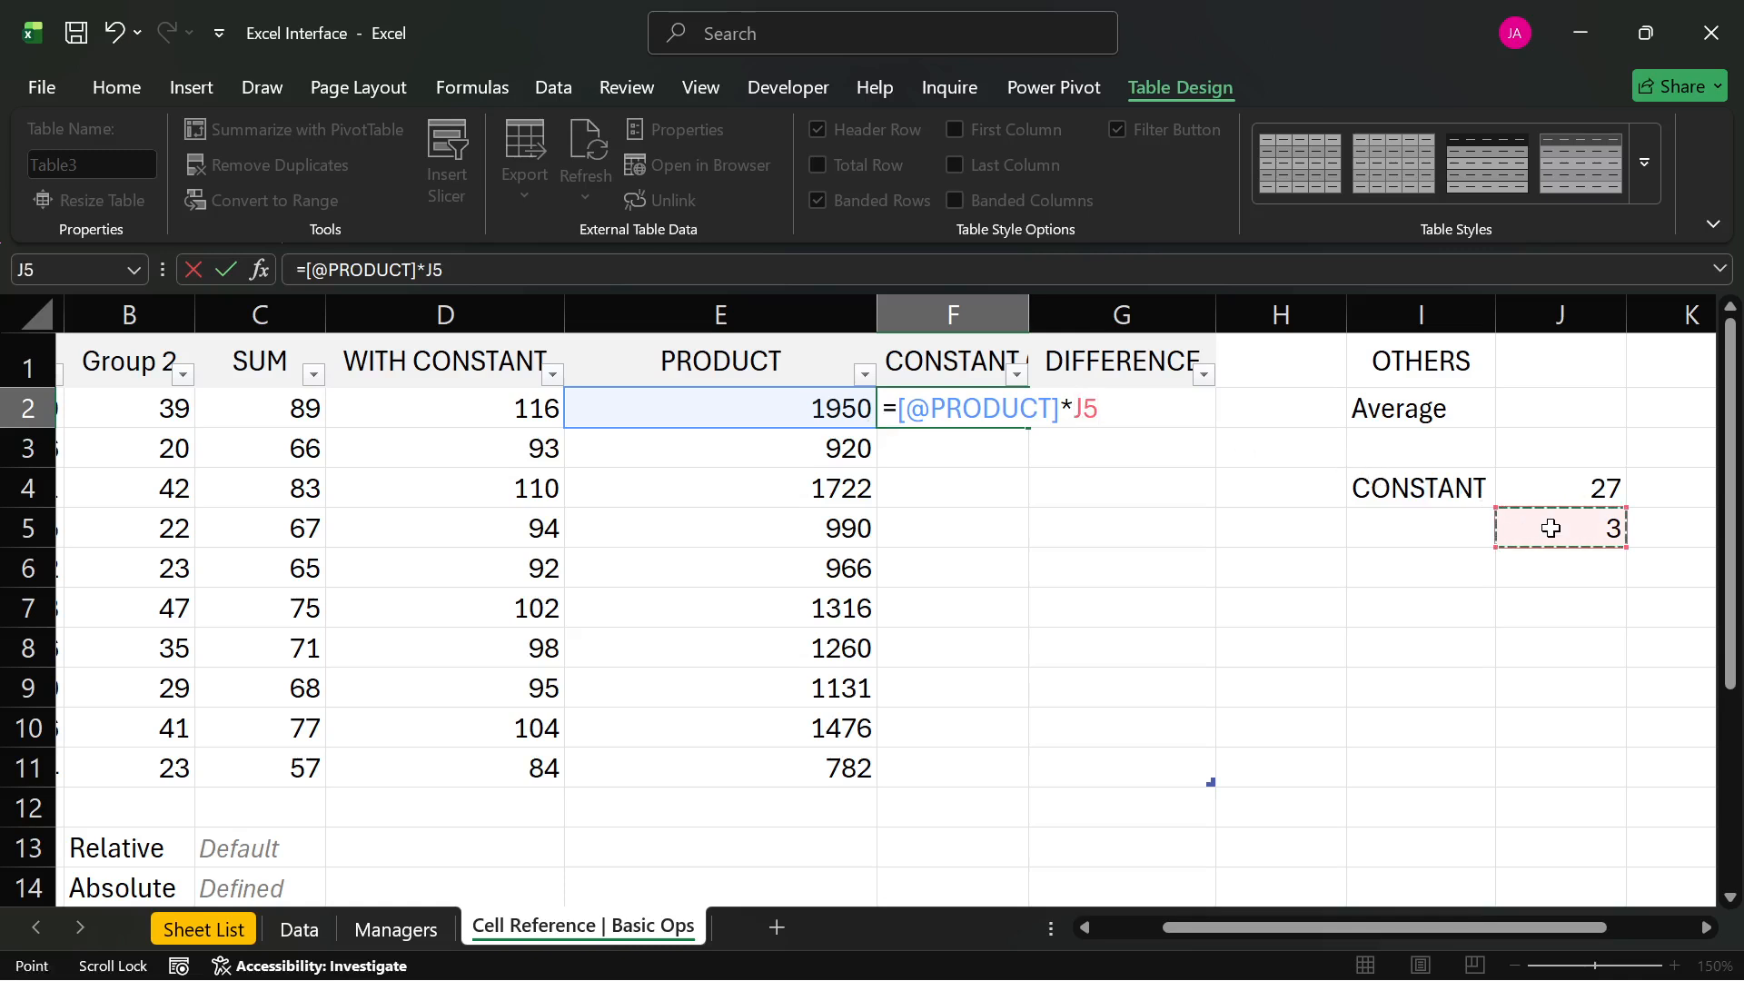
pyautogui.press('Return')
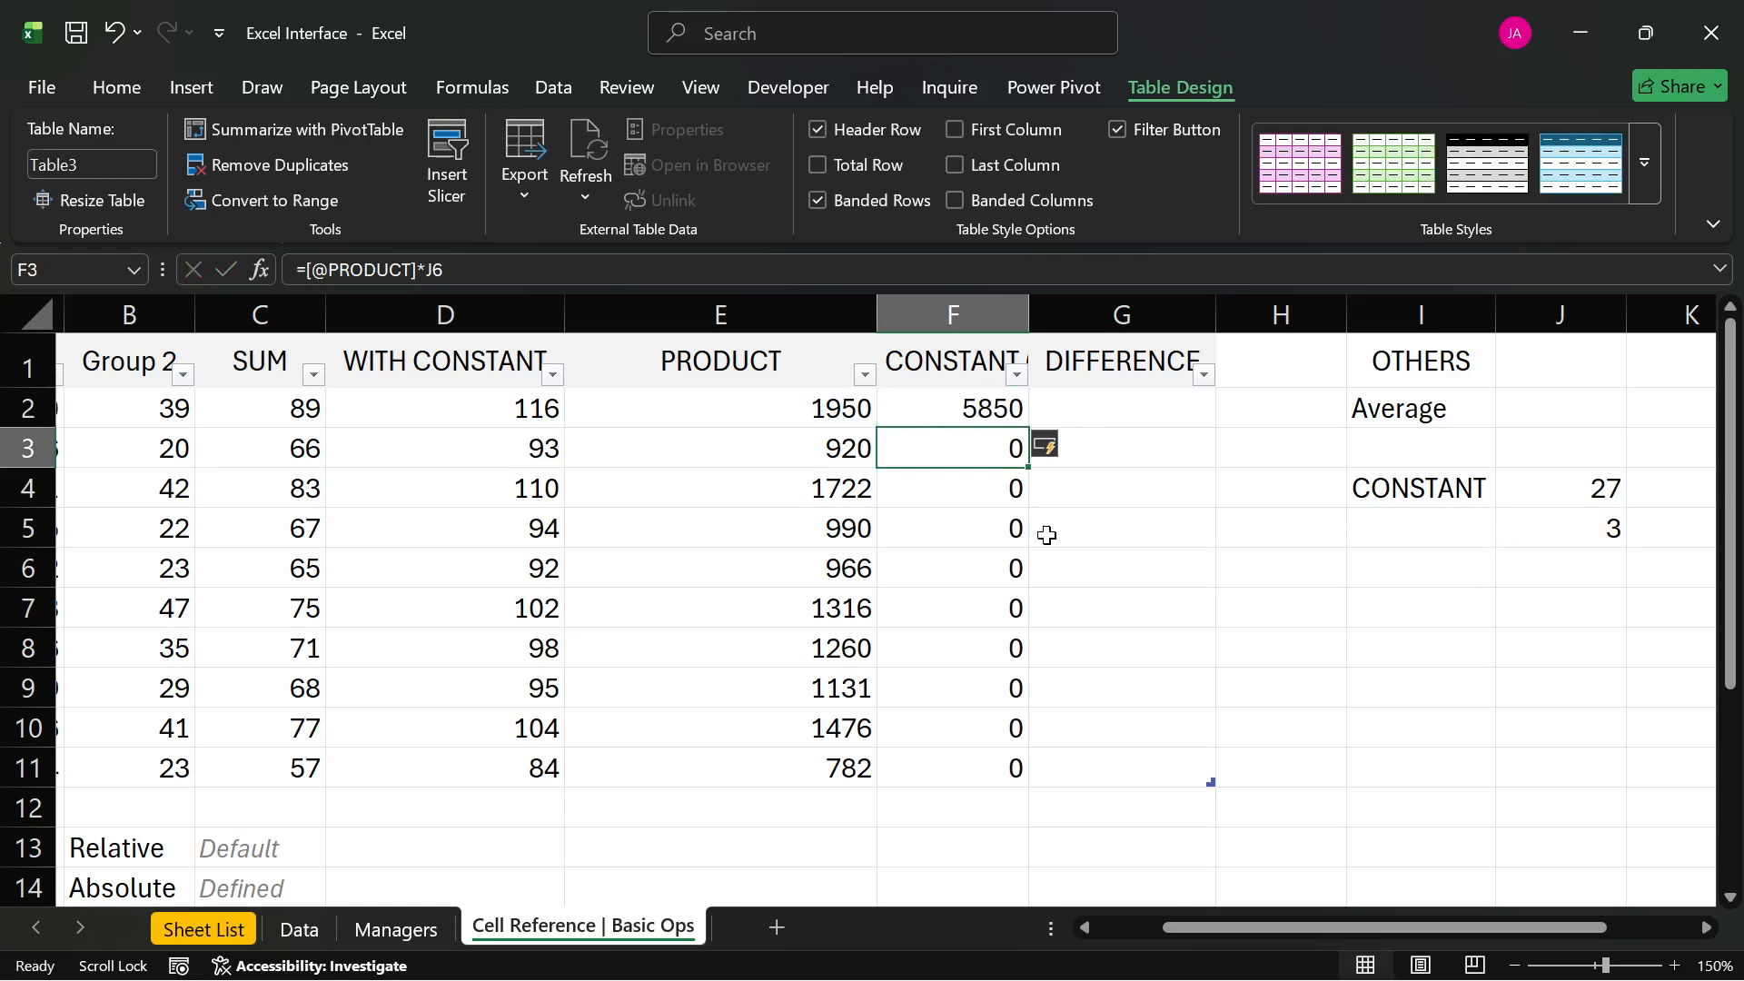
# - Compare the formulas in F2 and F3 and examine the cell J6 that F3 refers to, along with the range F3:F11
pyautogui.click(964, 406)
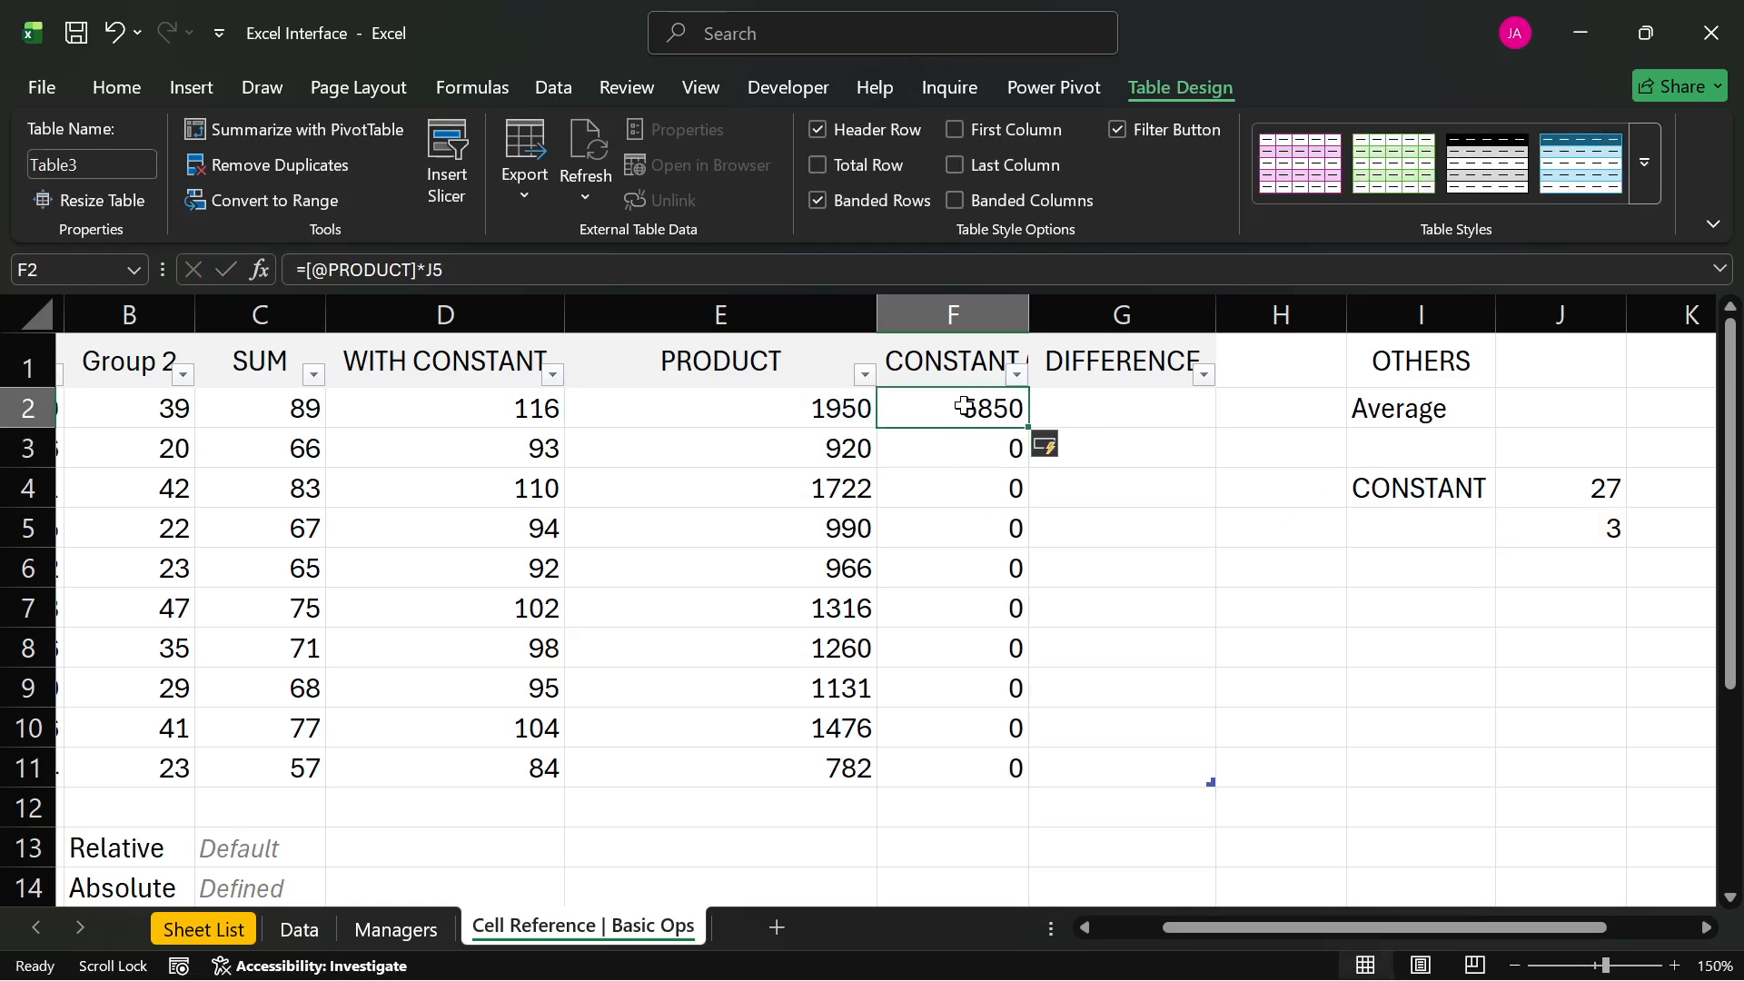
pyautogui.doubleClick(982, 452)
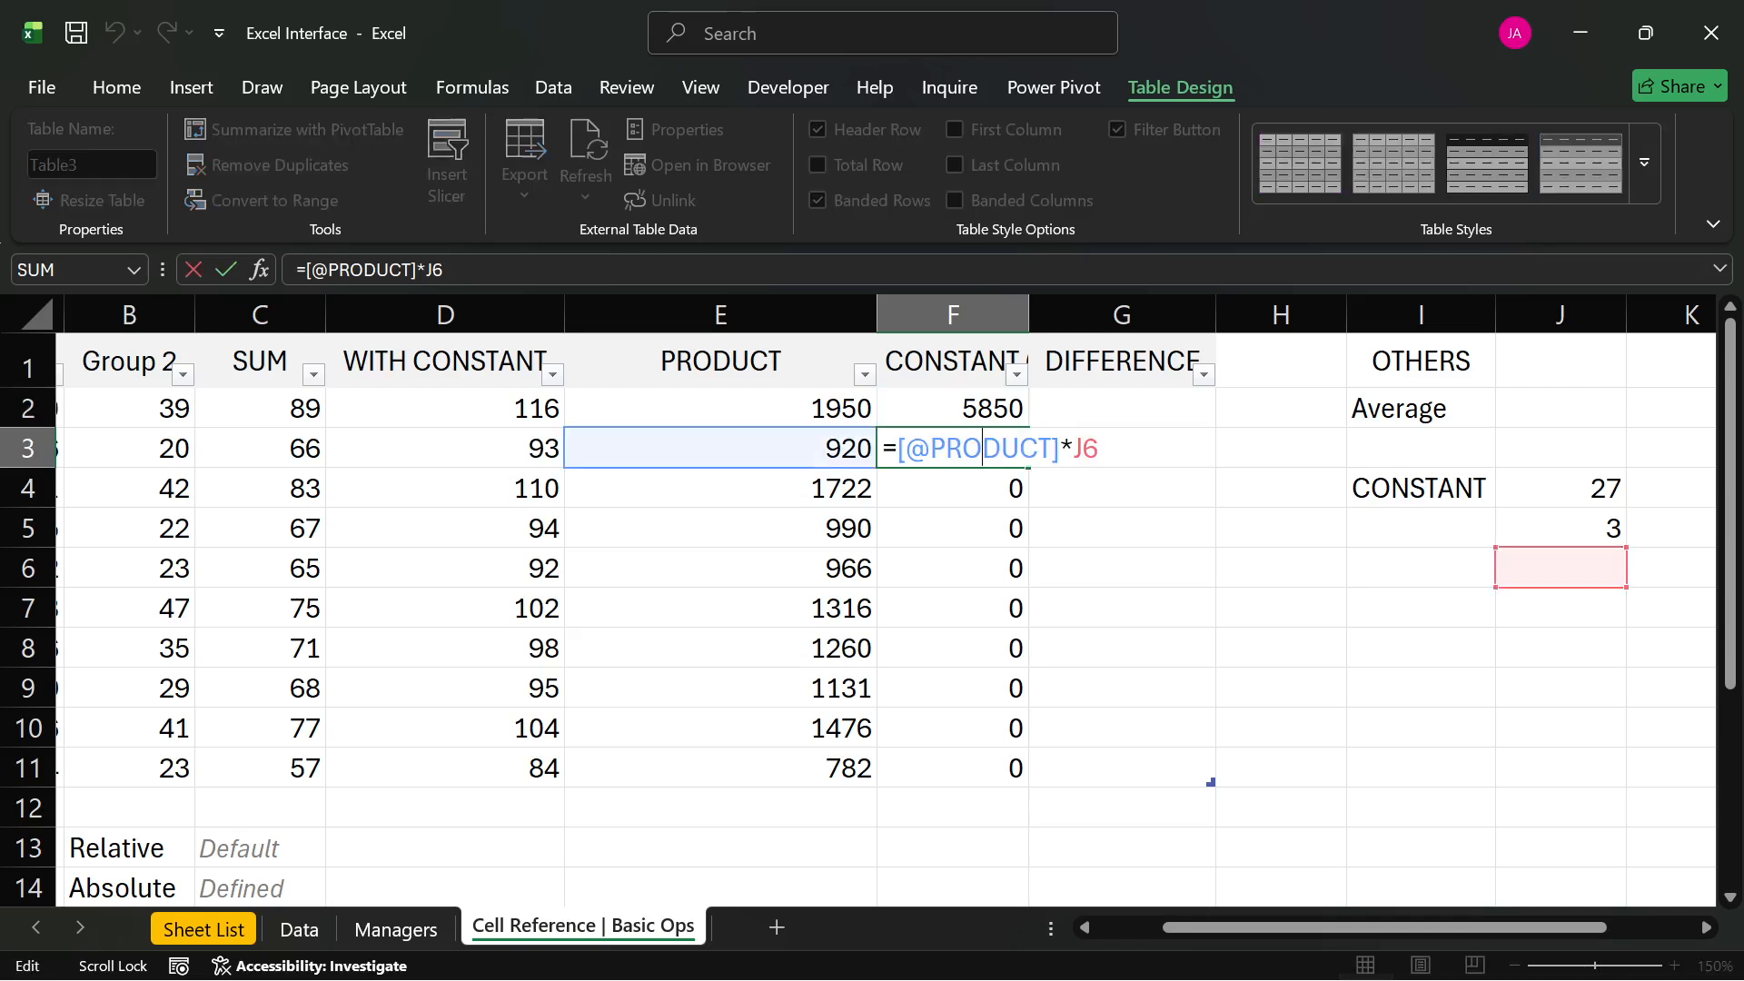
pyautogui.press('Return')
pyautogui.click(1551, 571)
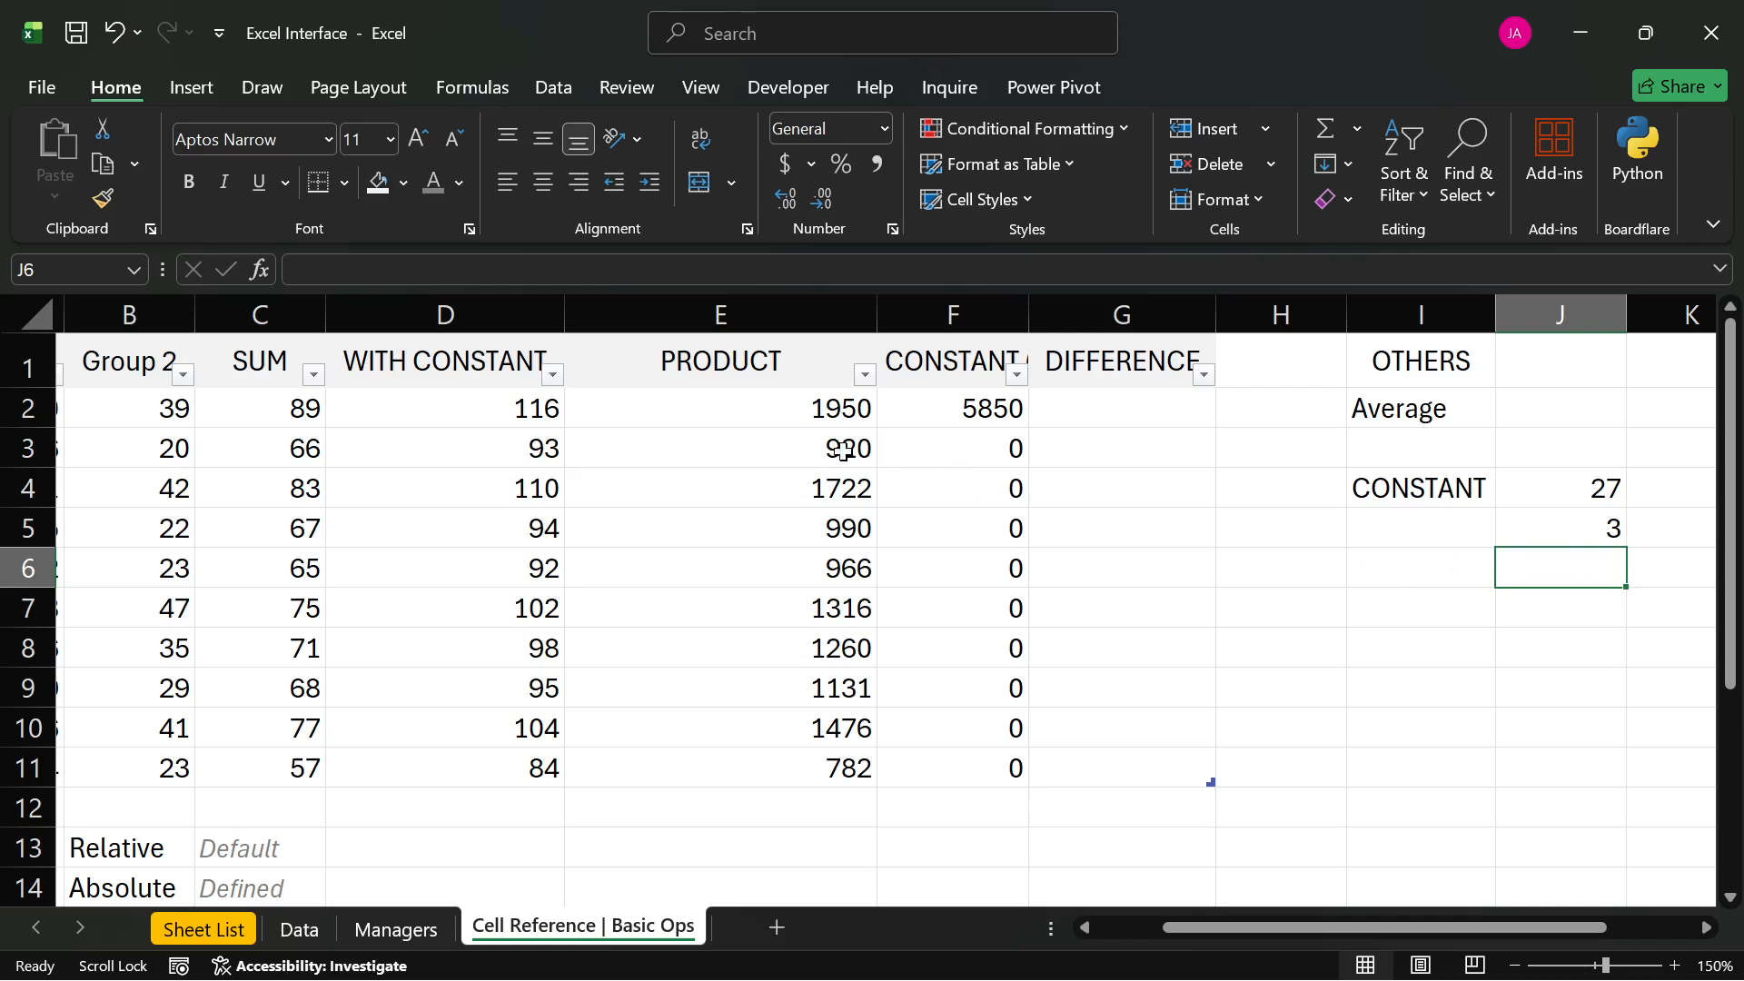
pyautogui.moveTo(913, 455); pyautogui.dragTo(999, 756)
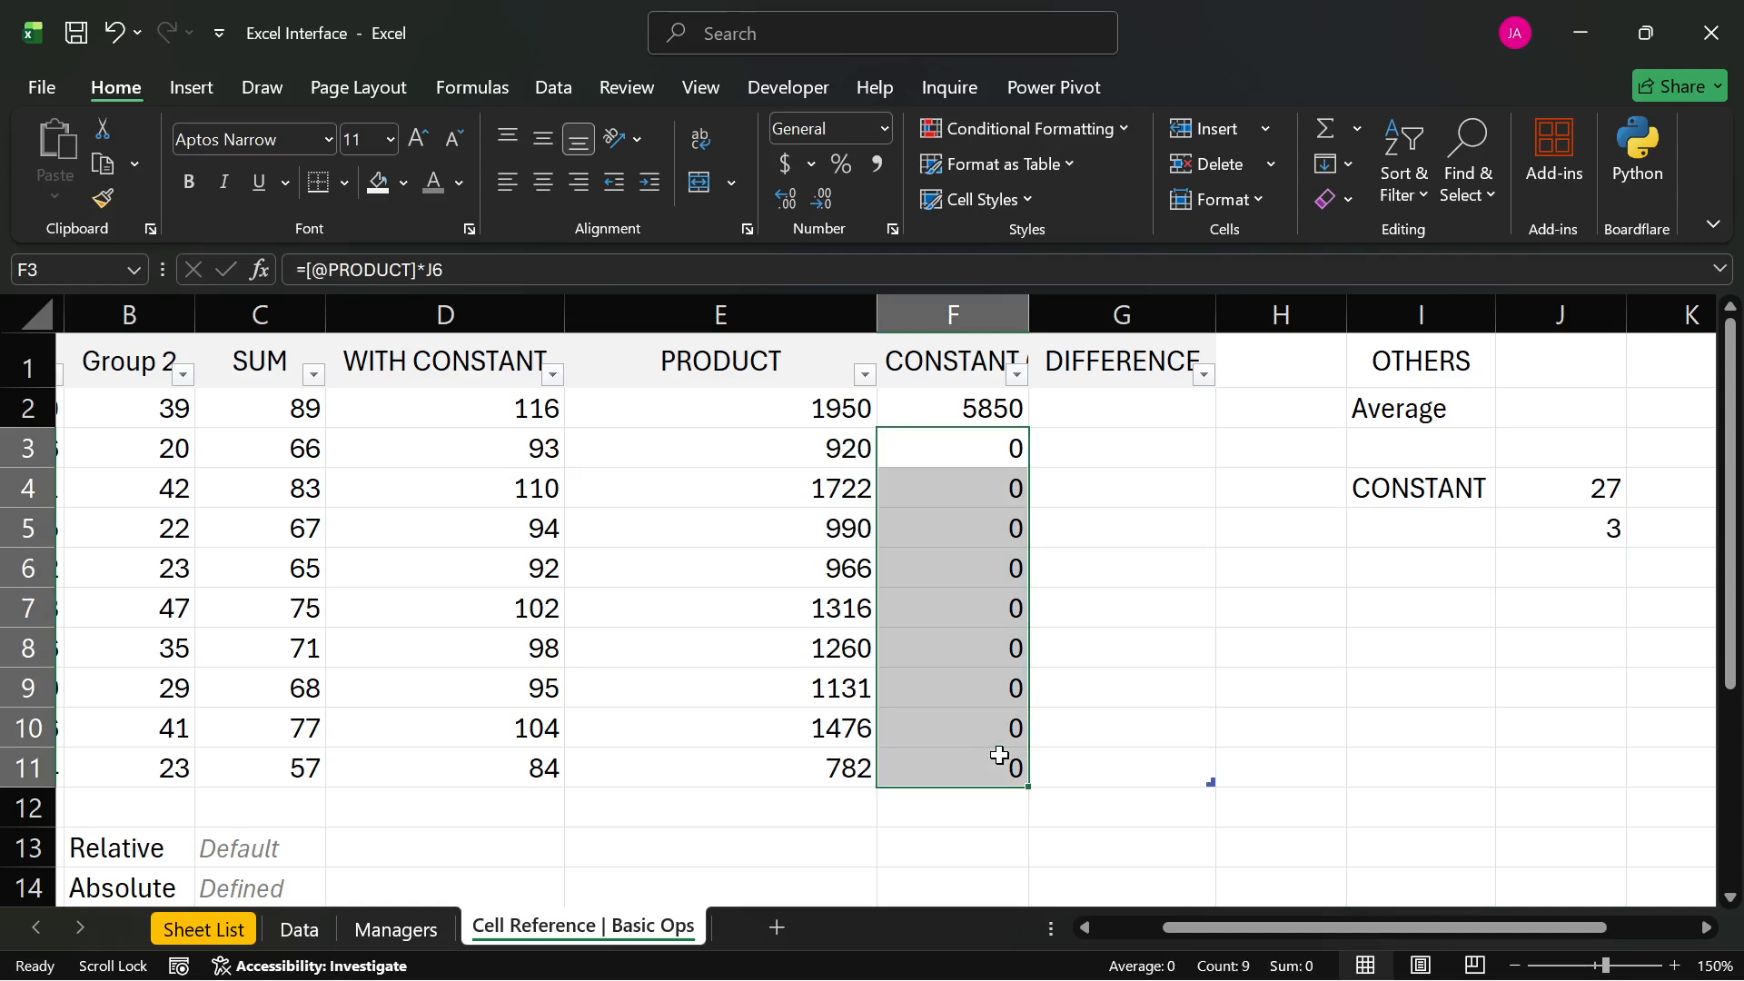
pyautogui.click(969, 442)
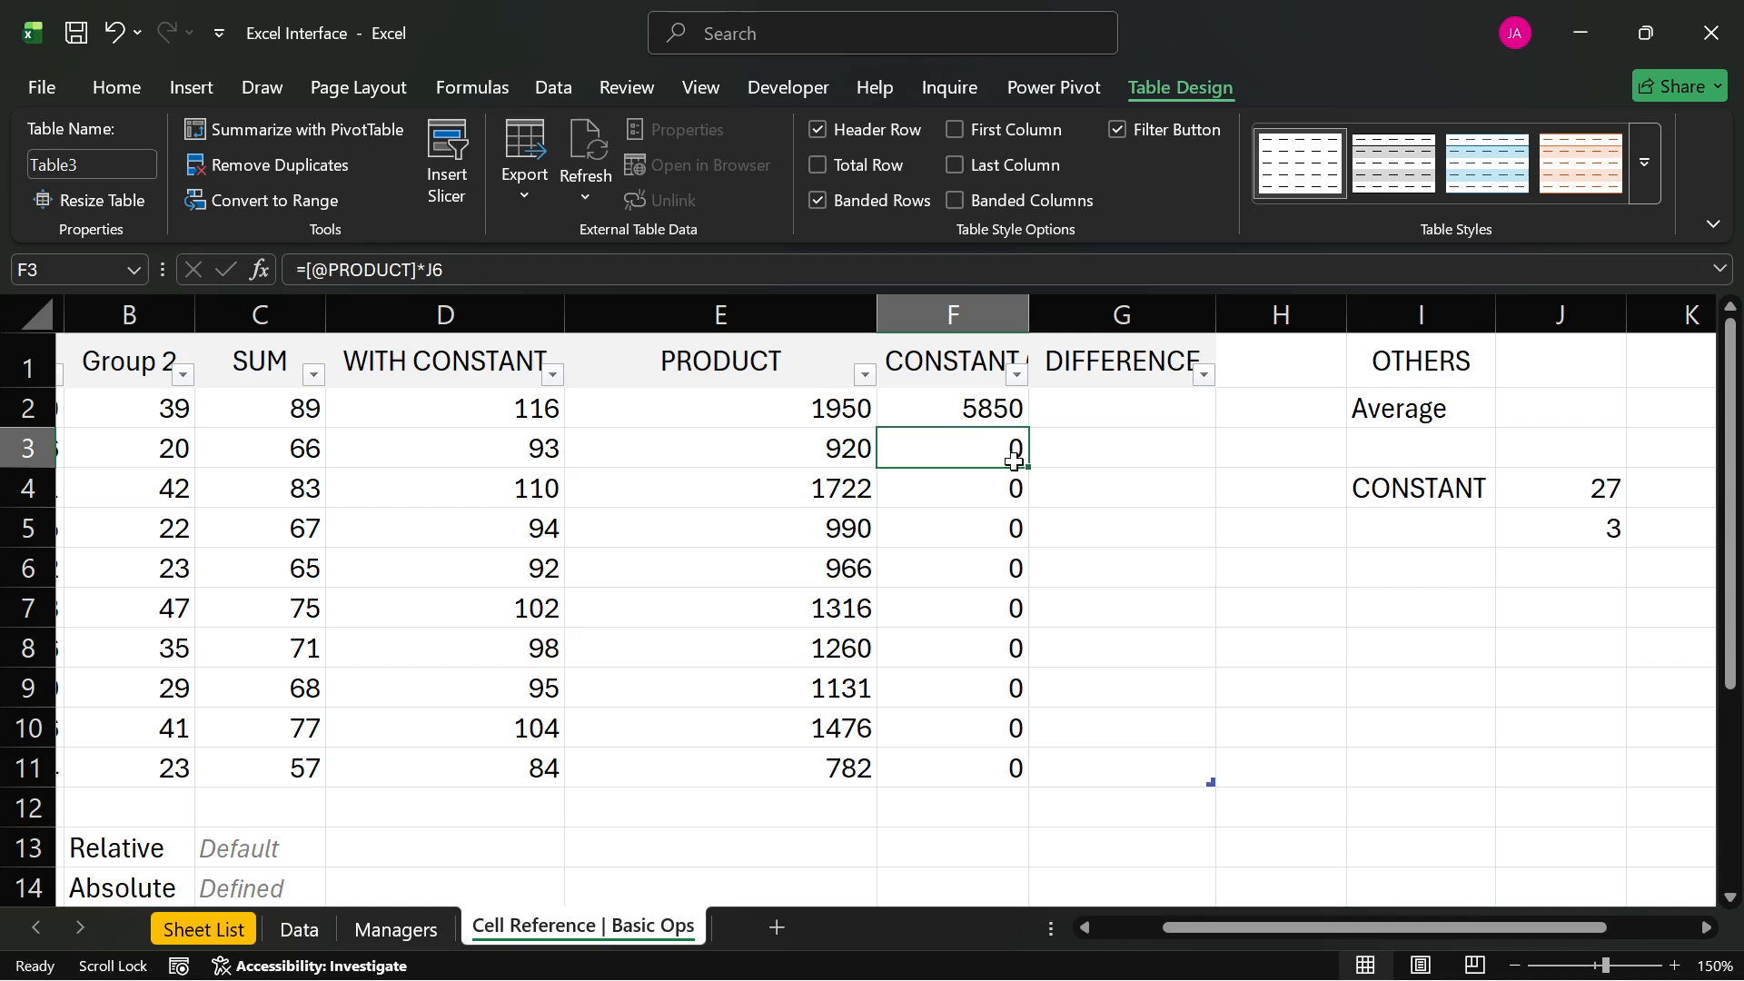
pyautogui.click(977, 411)
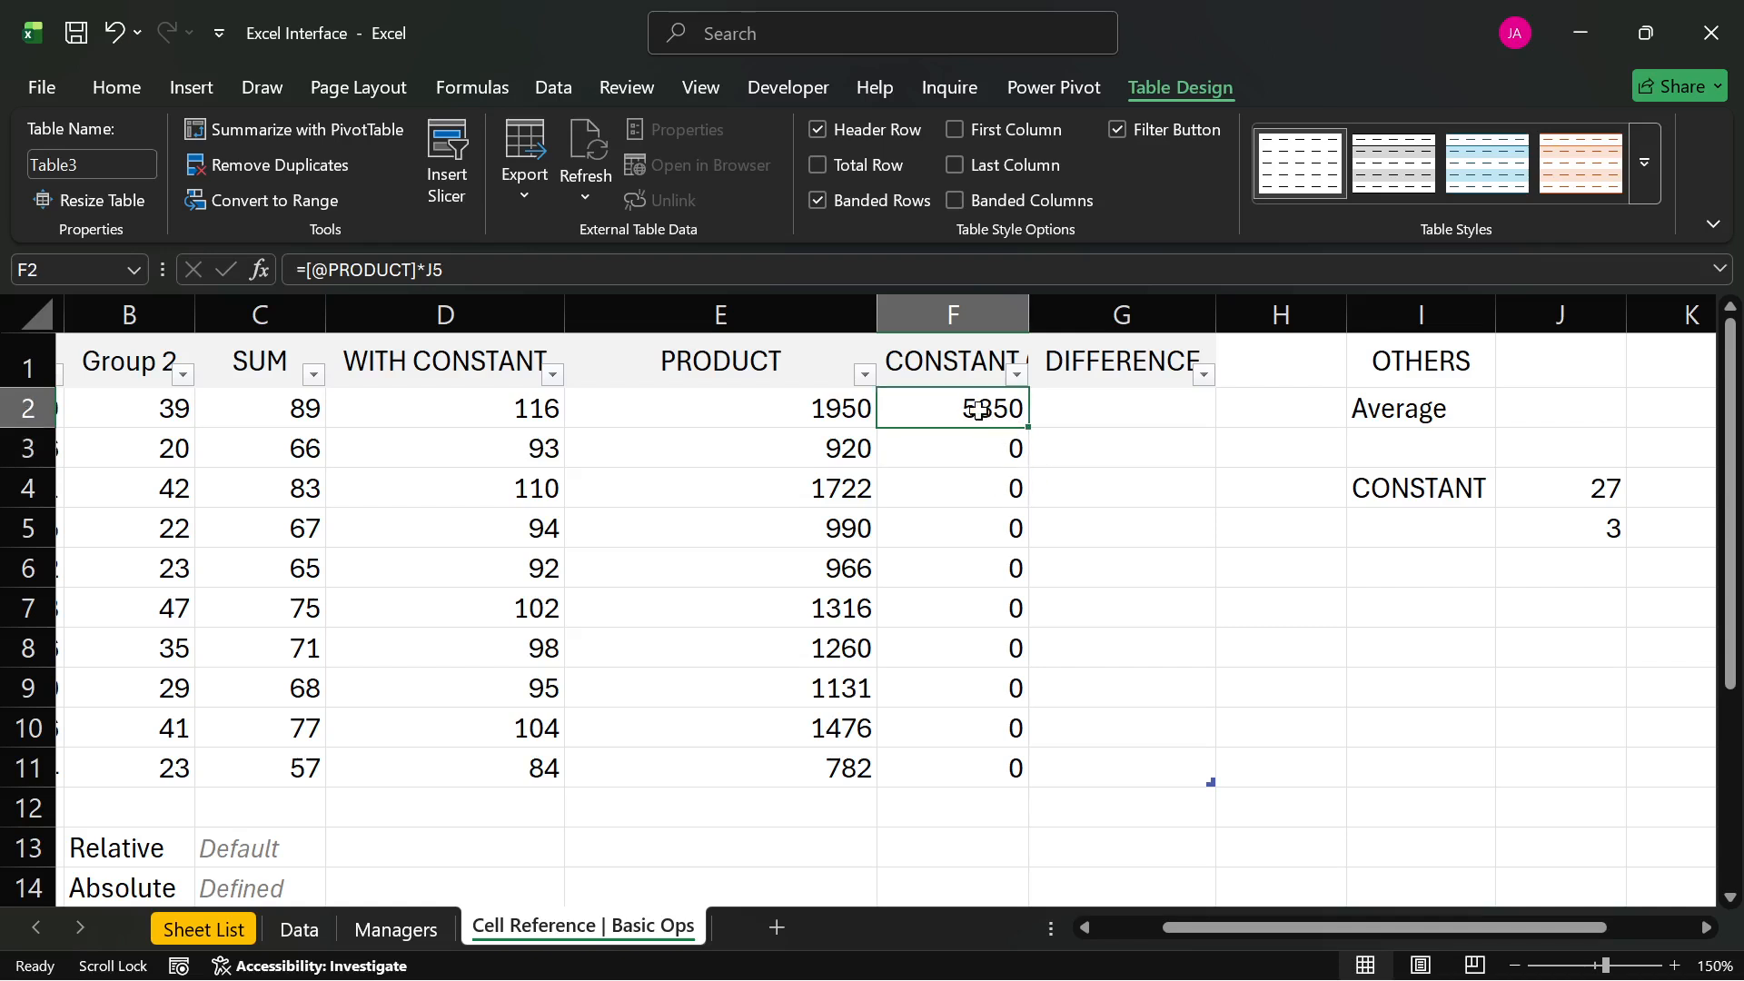
pyautogui.doubleClick(977, 411)
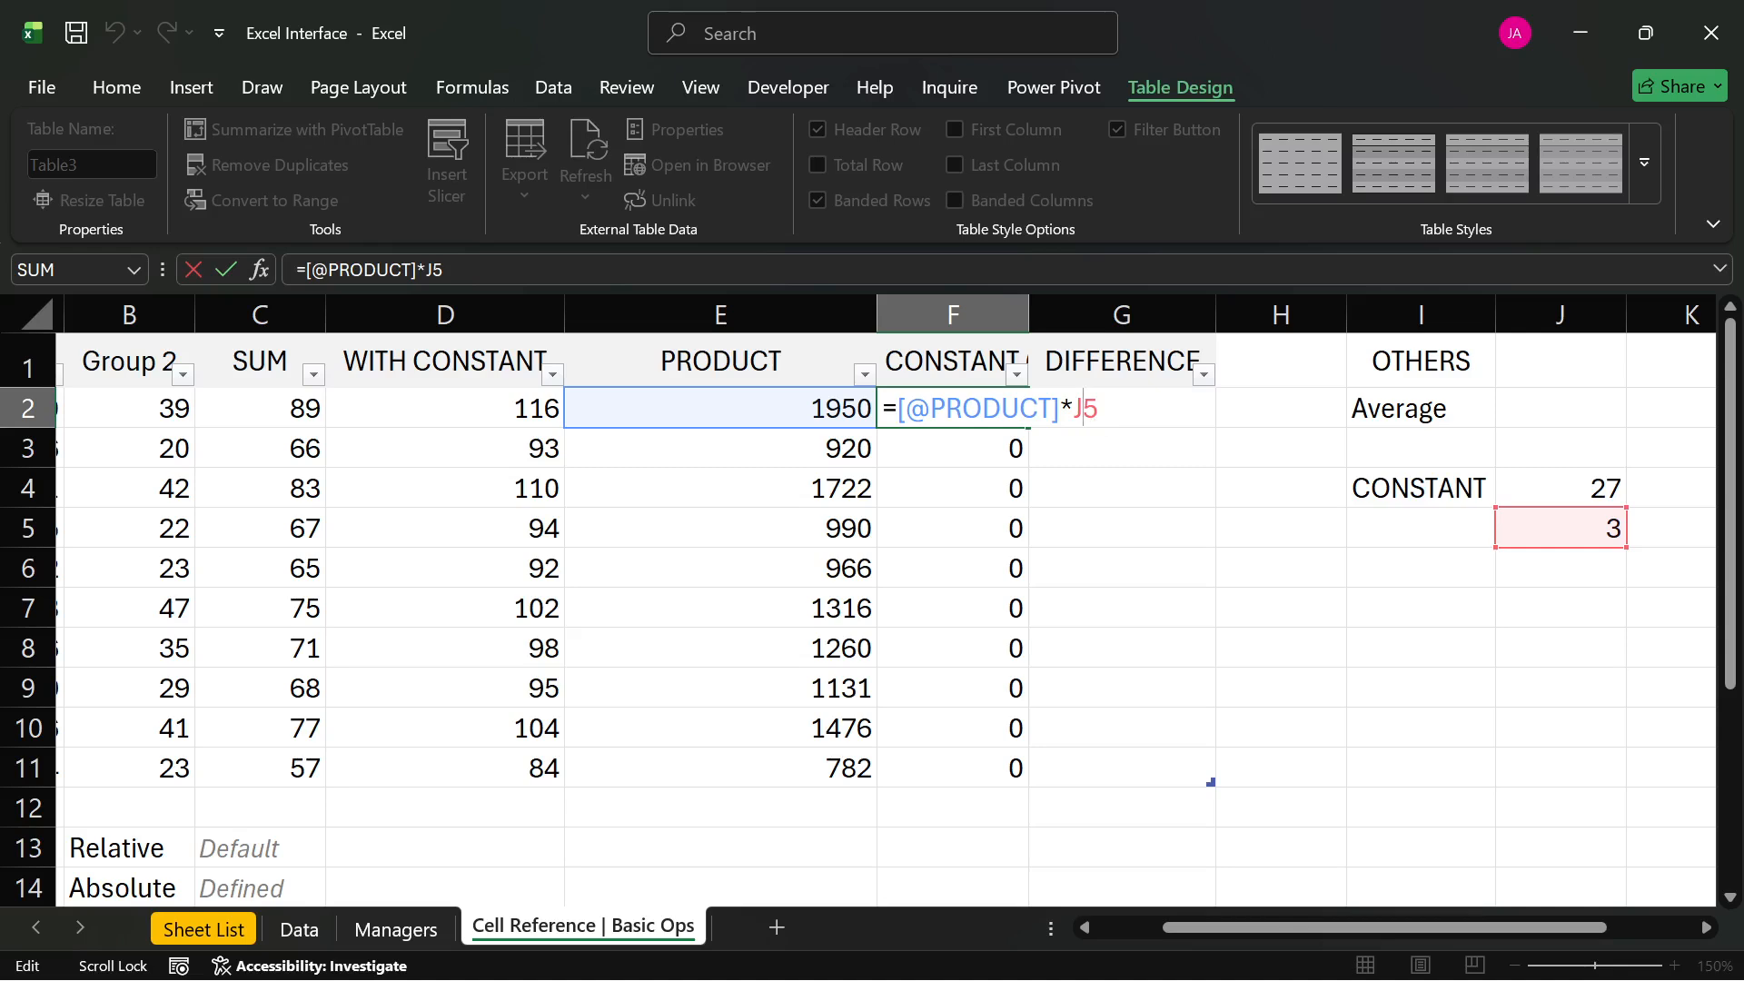
pyautogui.press('F4')
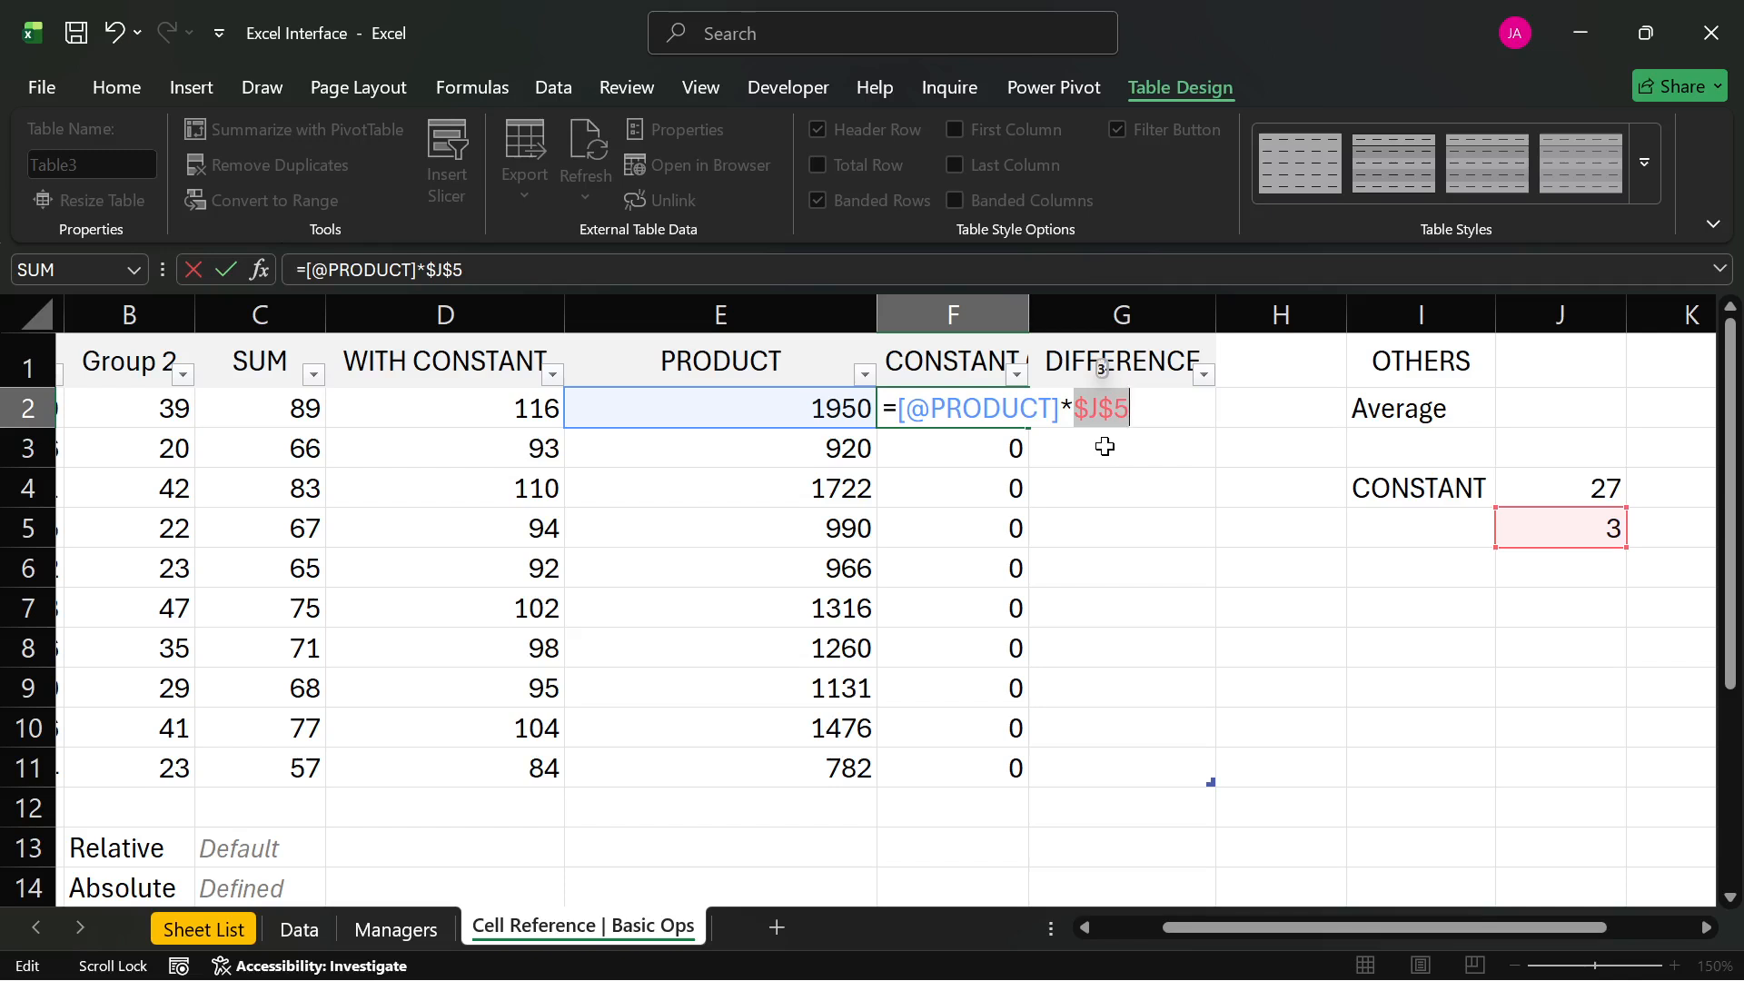
pyautogui.press('Escape')
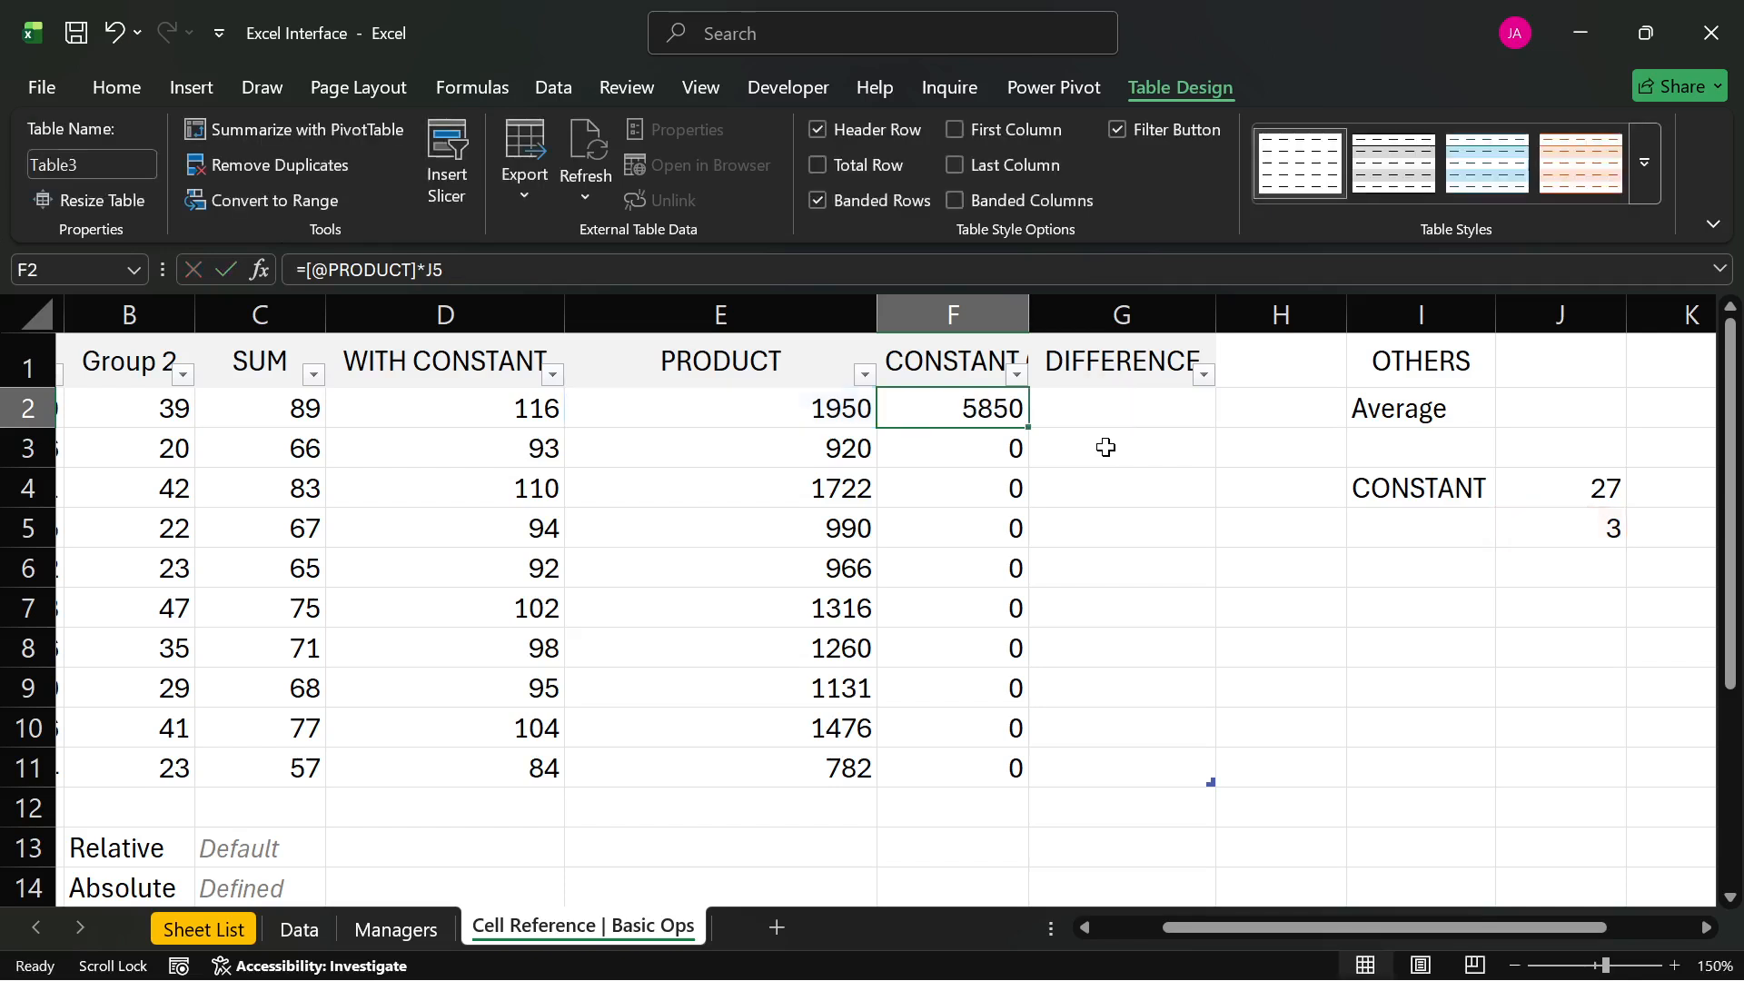
# - Make the J5 reference in F2's formula absolute as $J$5 and apply it to the whole column
pyautogui.doubleClick(961, 407)
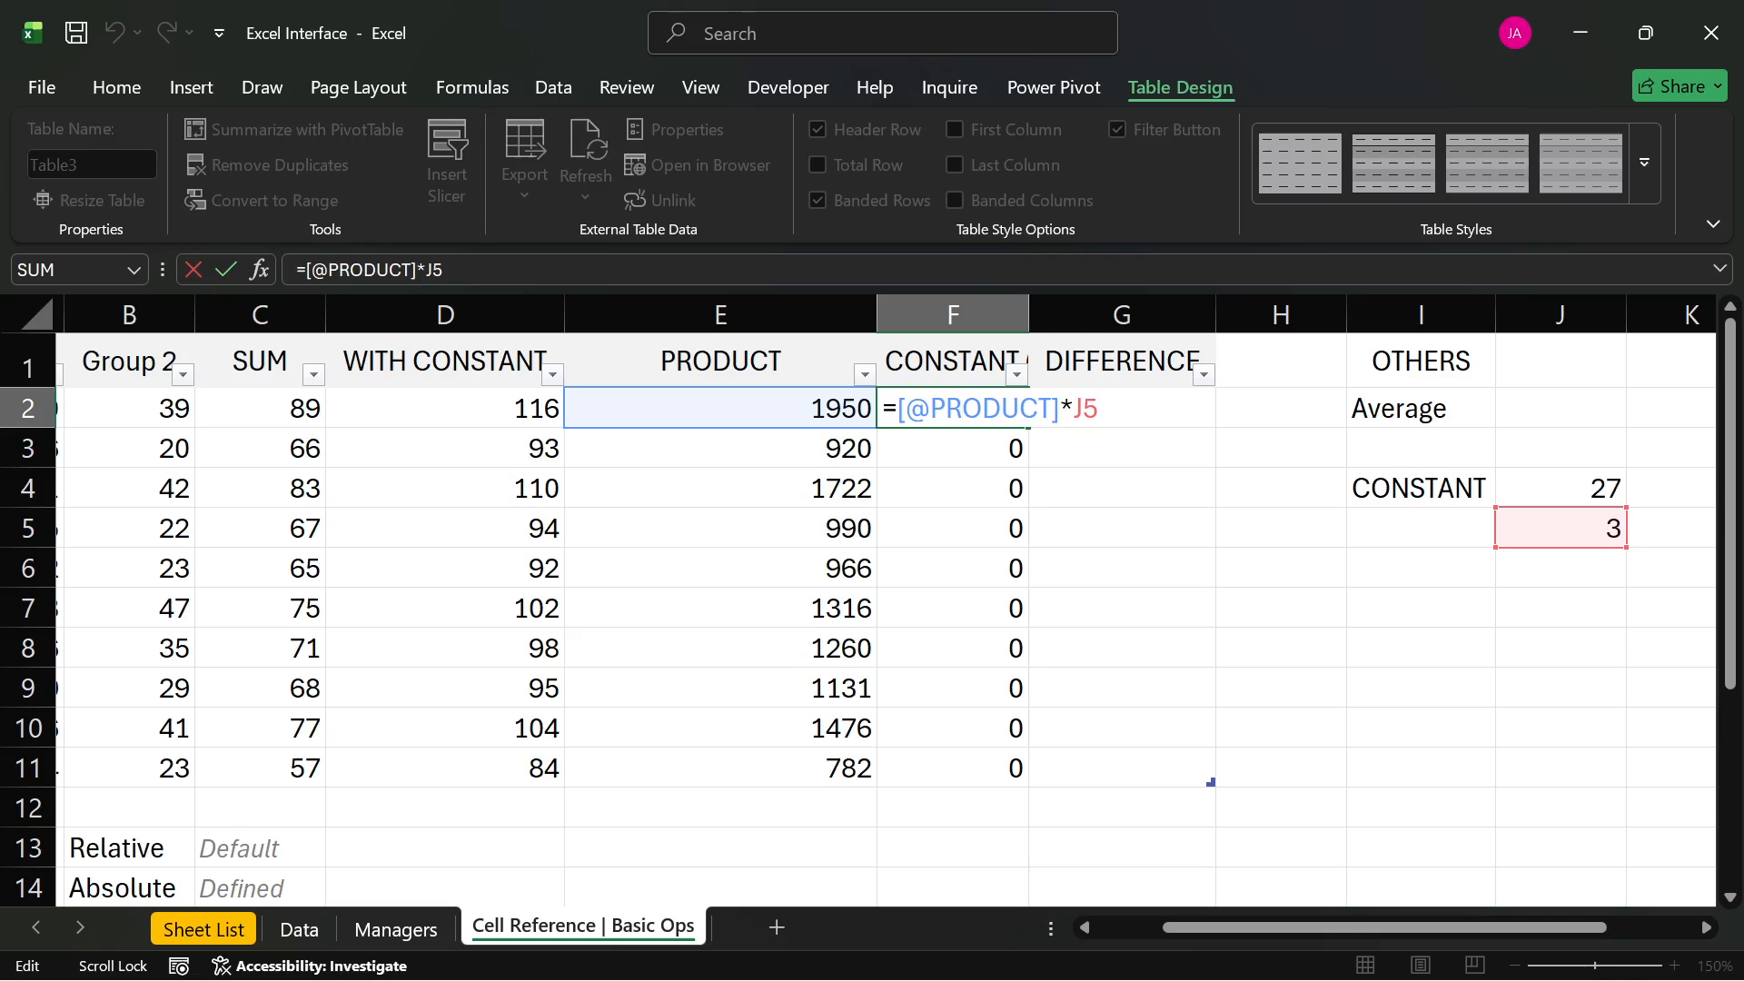
pyautogui.click(1083, 409)
pyautogui.press('Left')
pyautogui.press('F4')
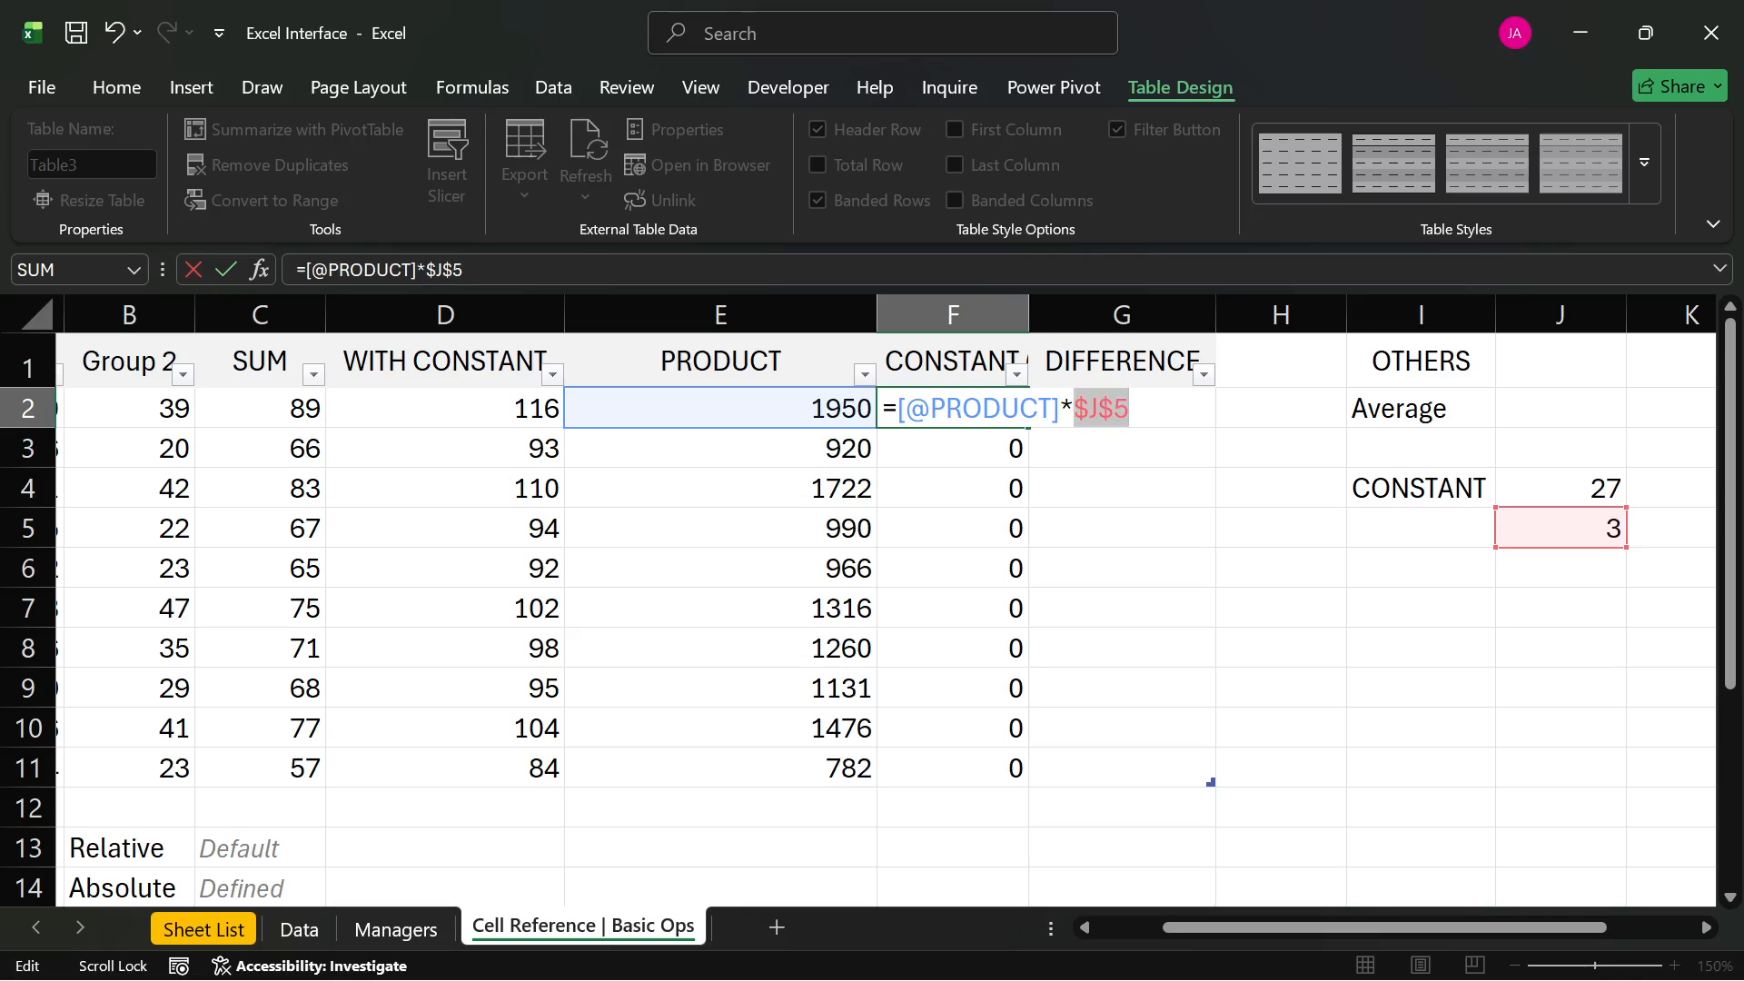
pyautogui.press('Return')
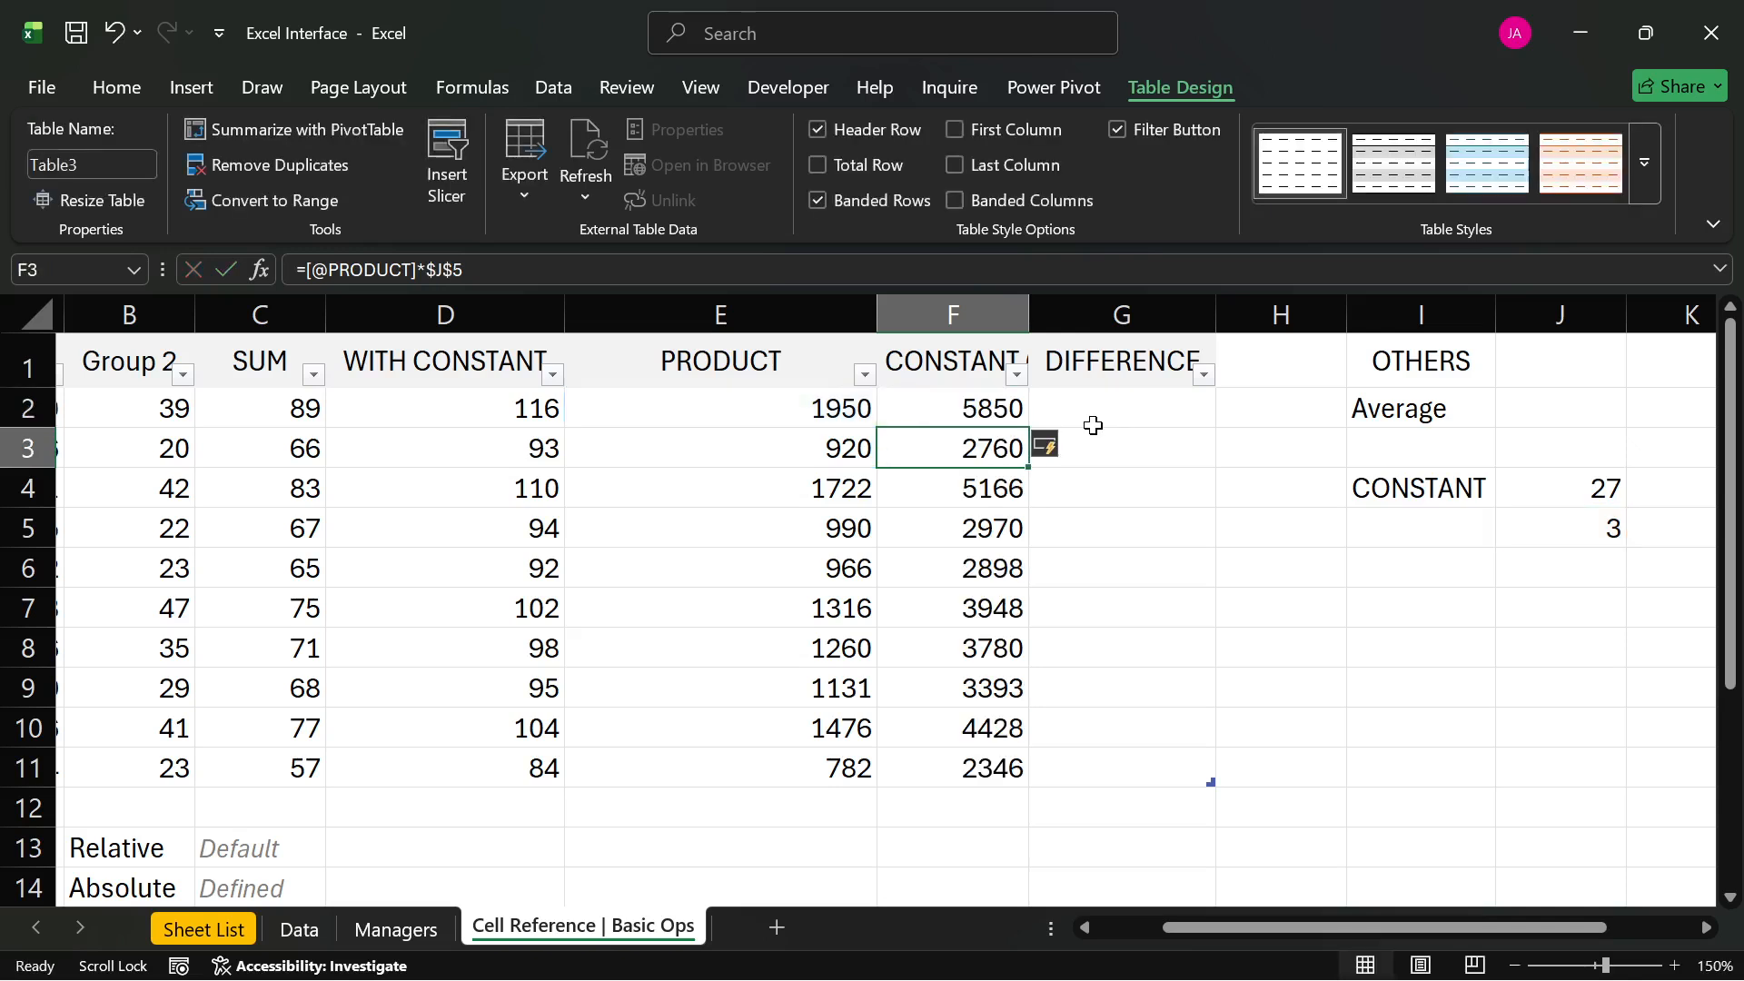
# - Change the J5 reference in F2's formula to the mixed reference J$5 and apply it to the whole column
pyautogui.click(993, 417)
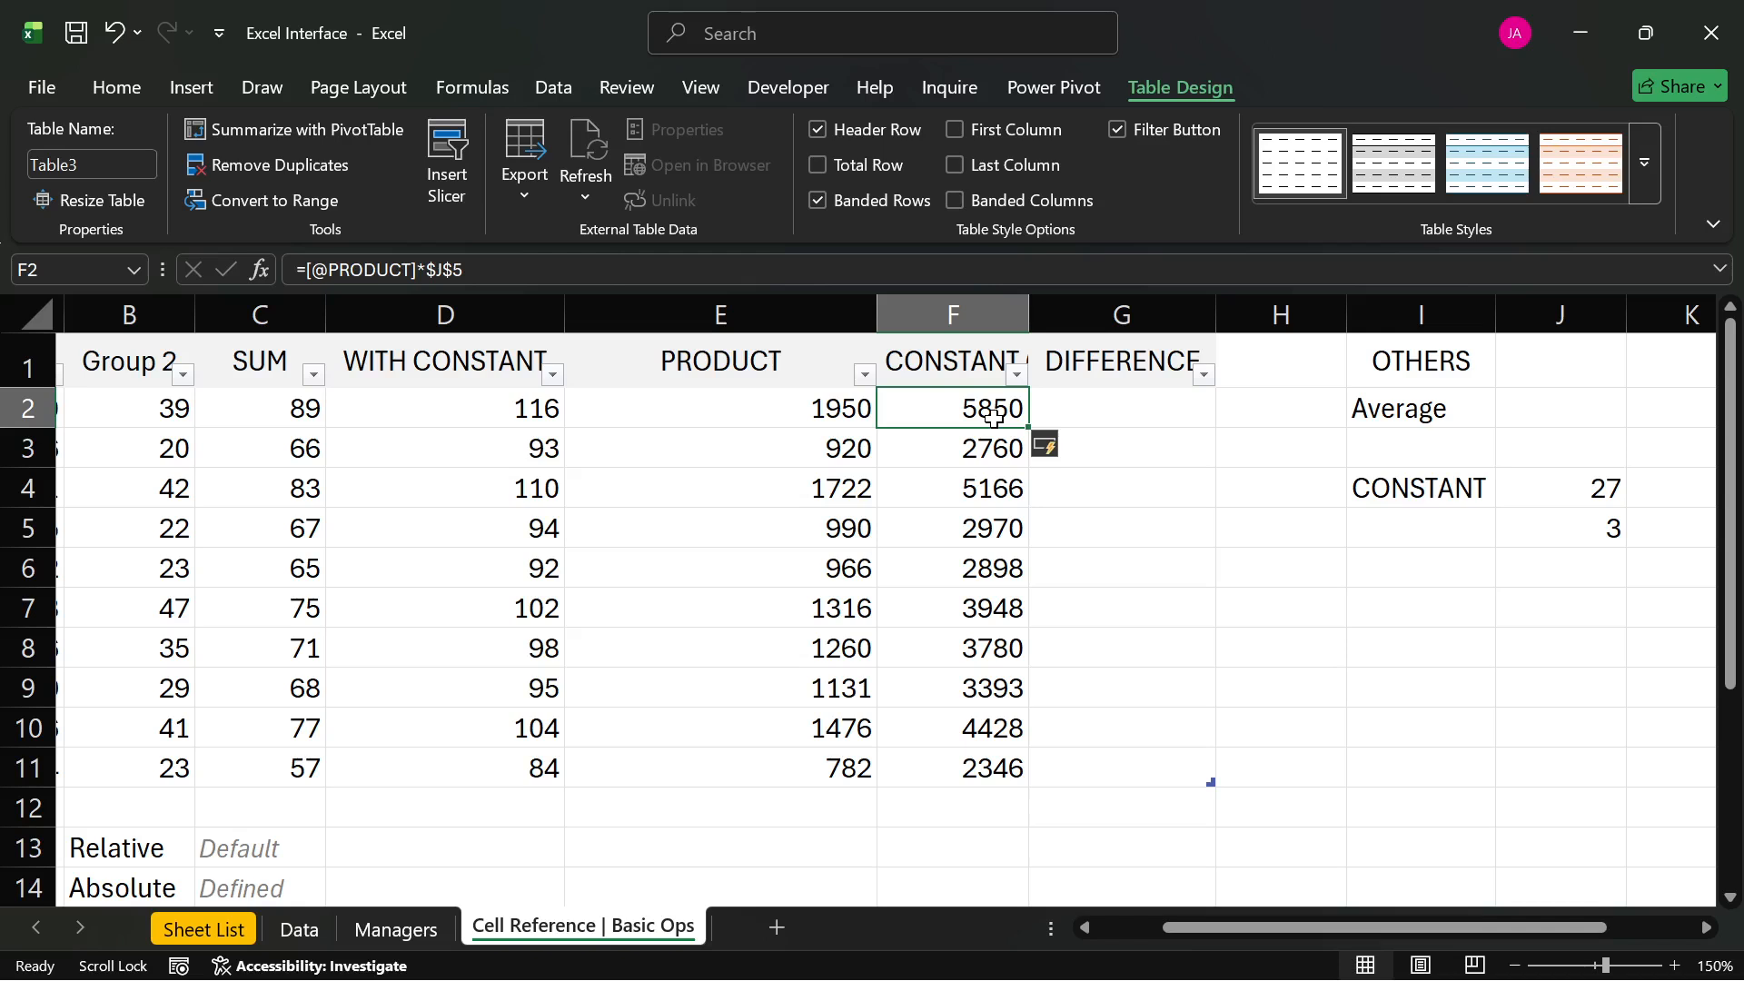
pyautogui.doubleClick(993, 417)
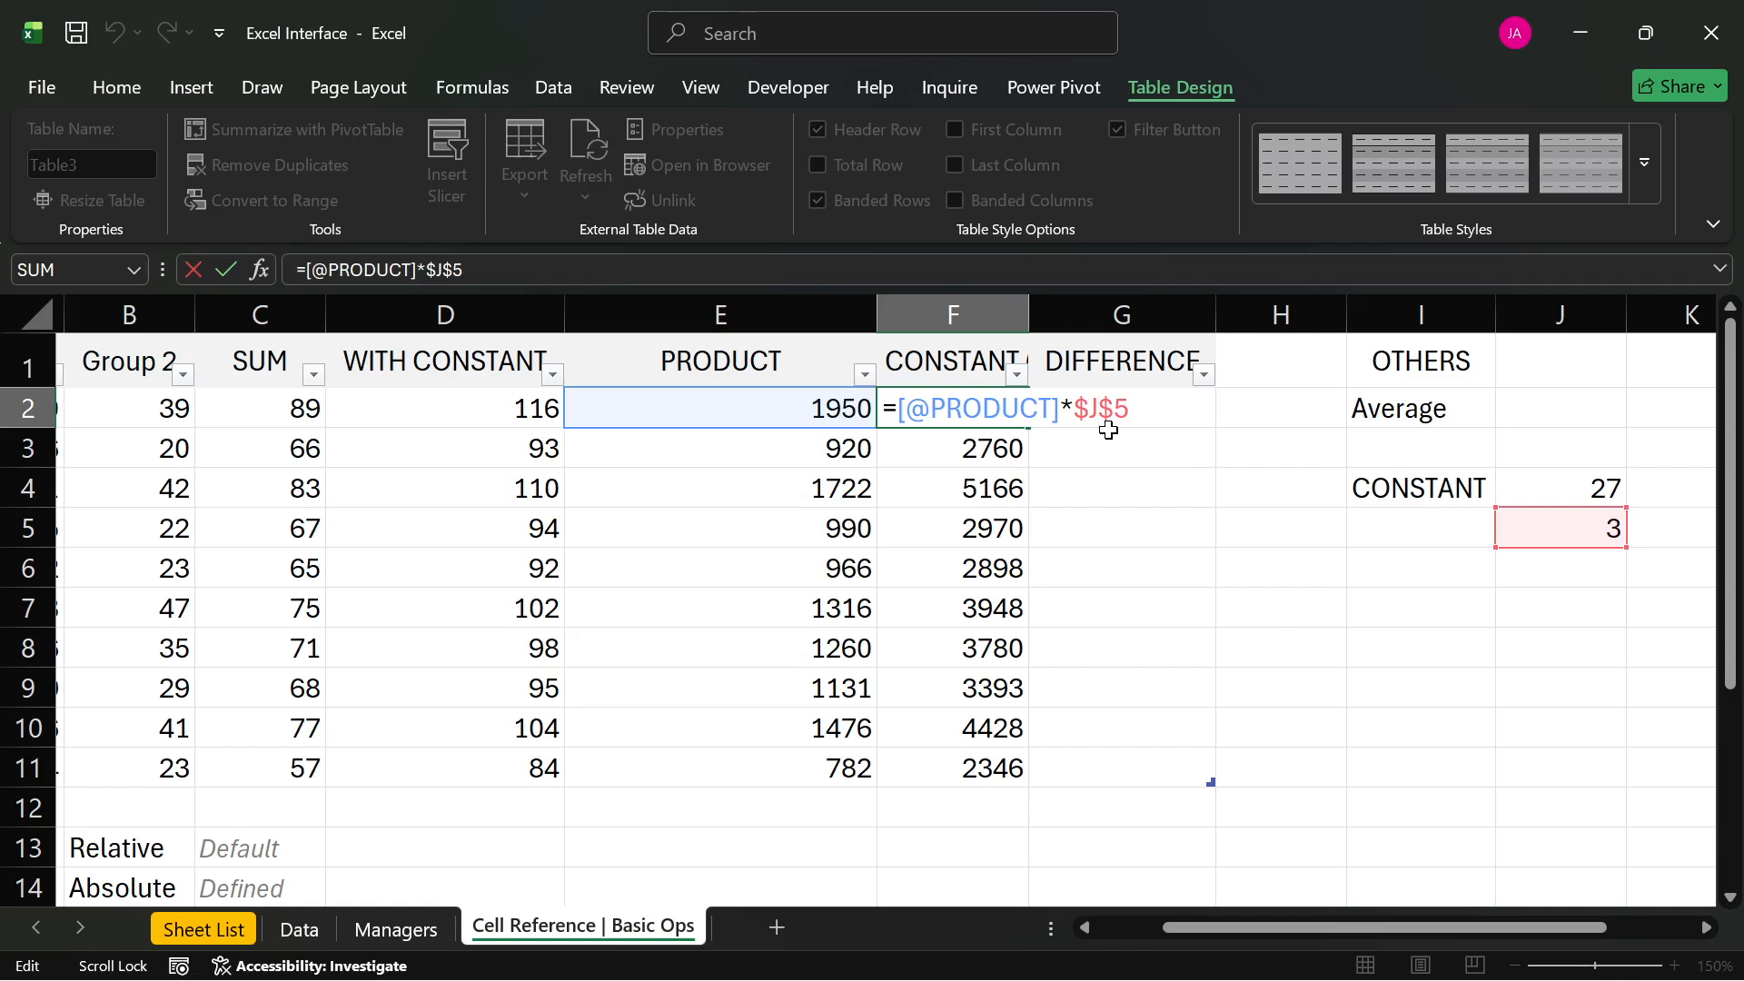
pyautogui.press('F4')
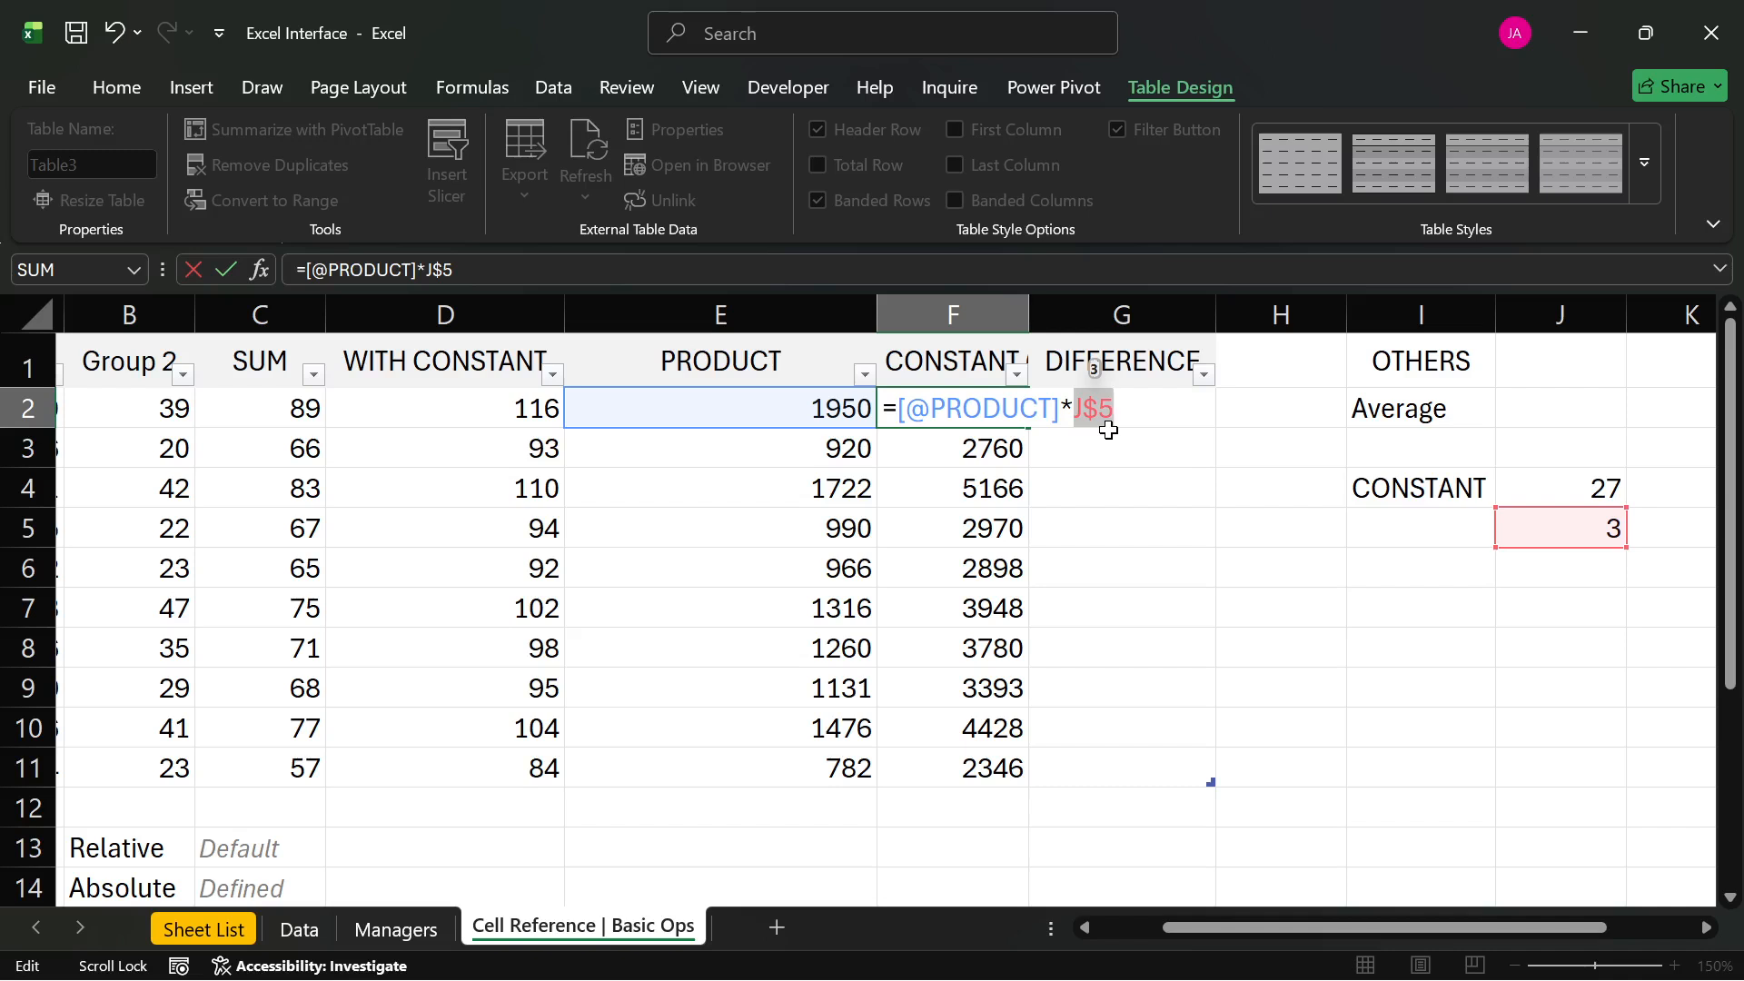
pyautogui.press('F4')
pyautogui.press('F4')
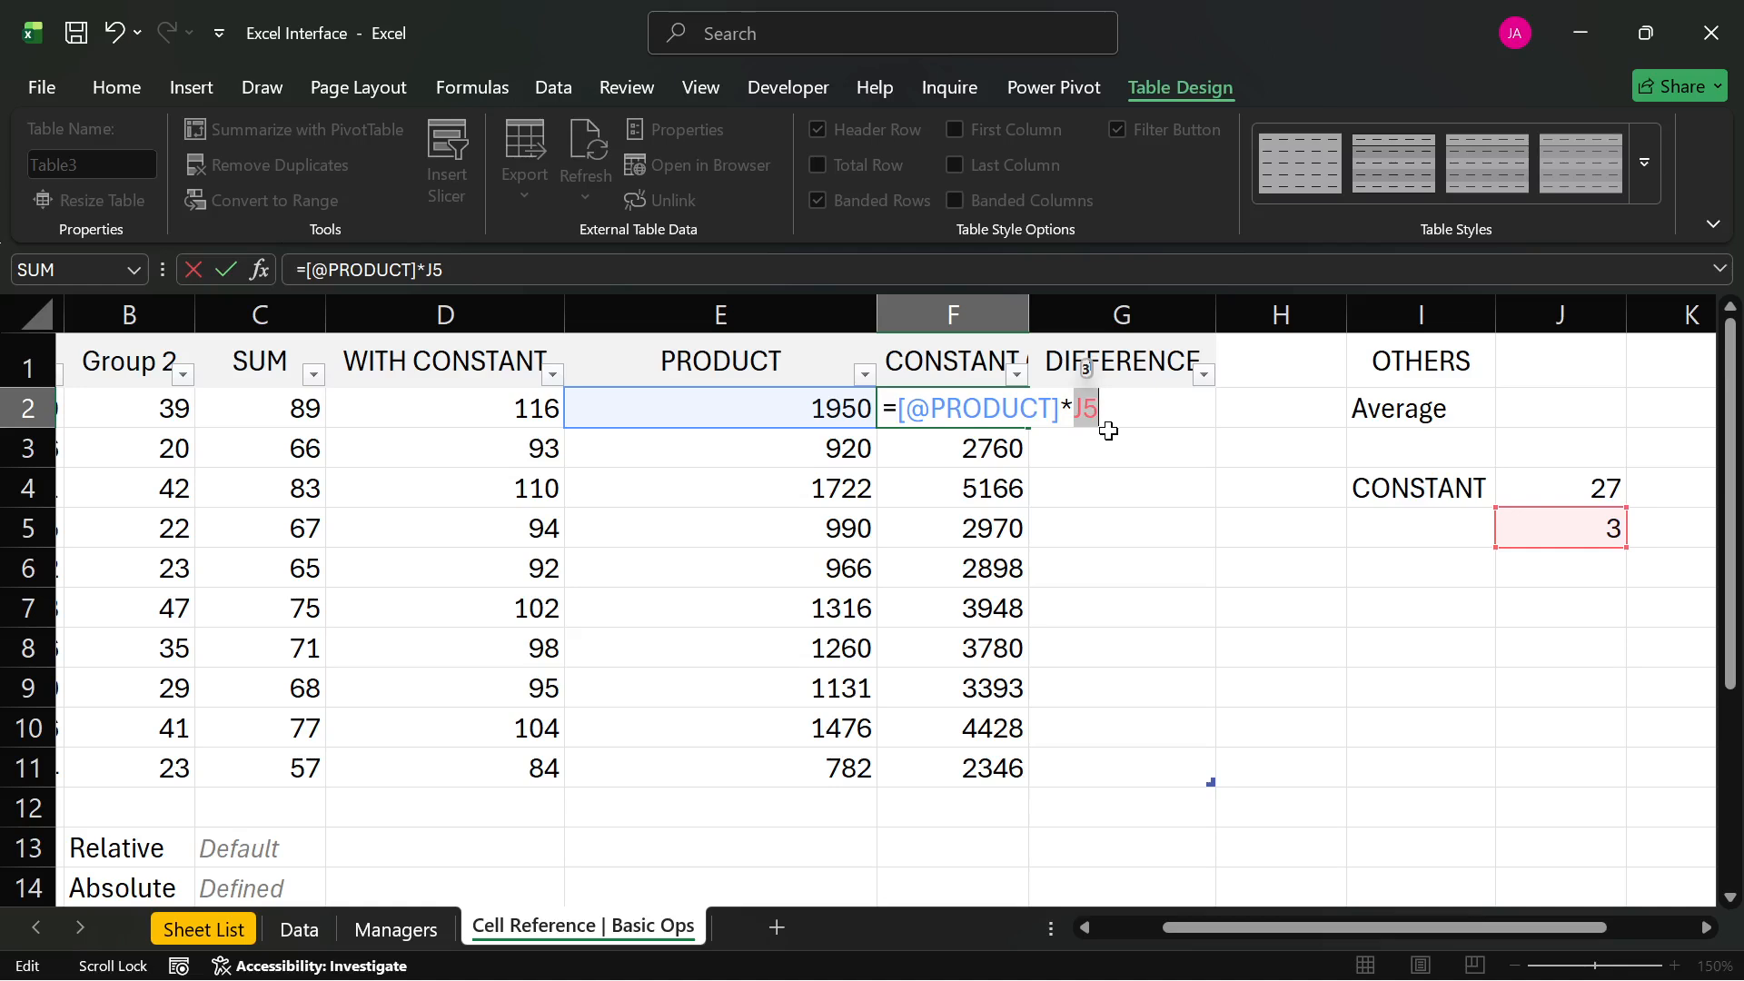
pyautogui.press('Right')
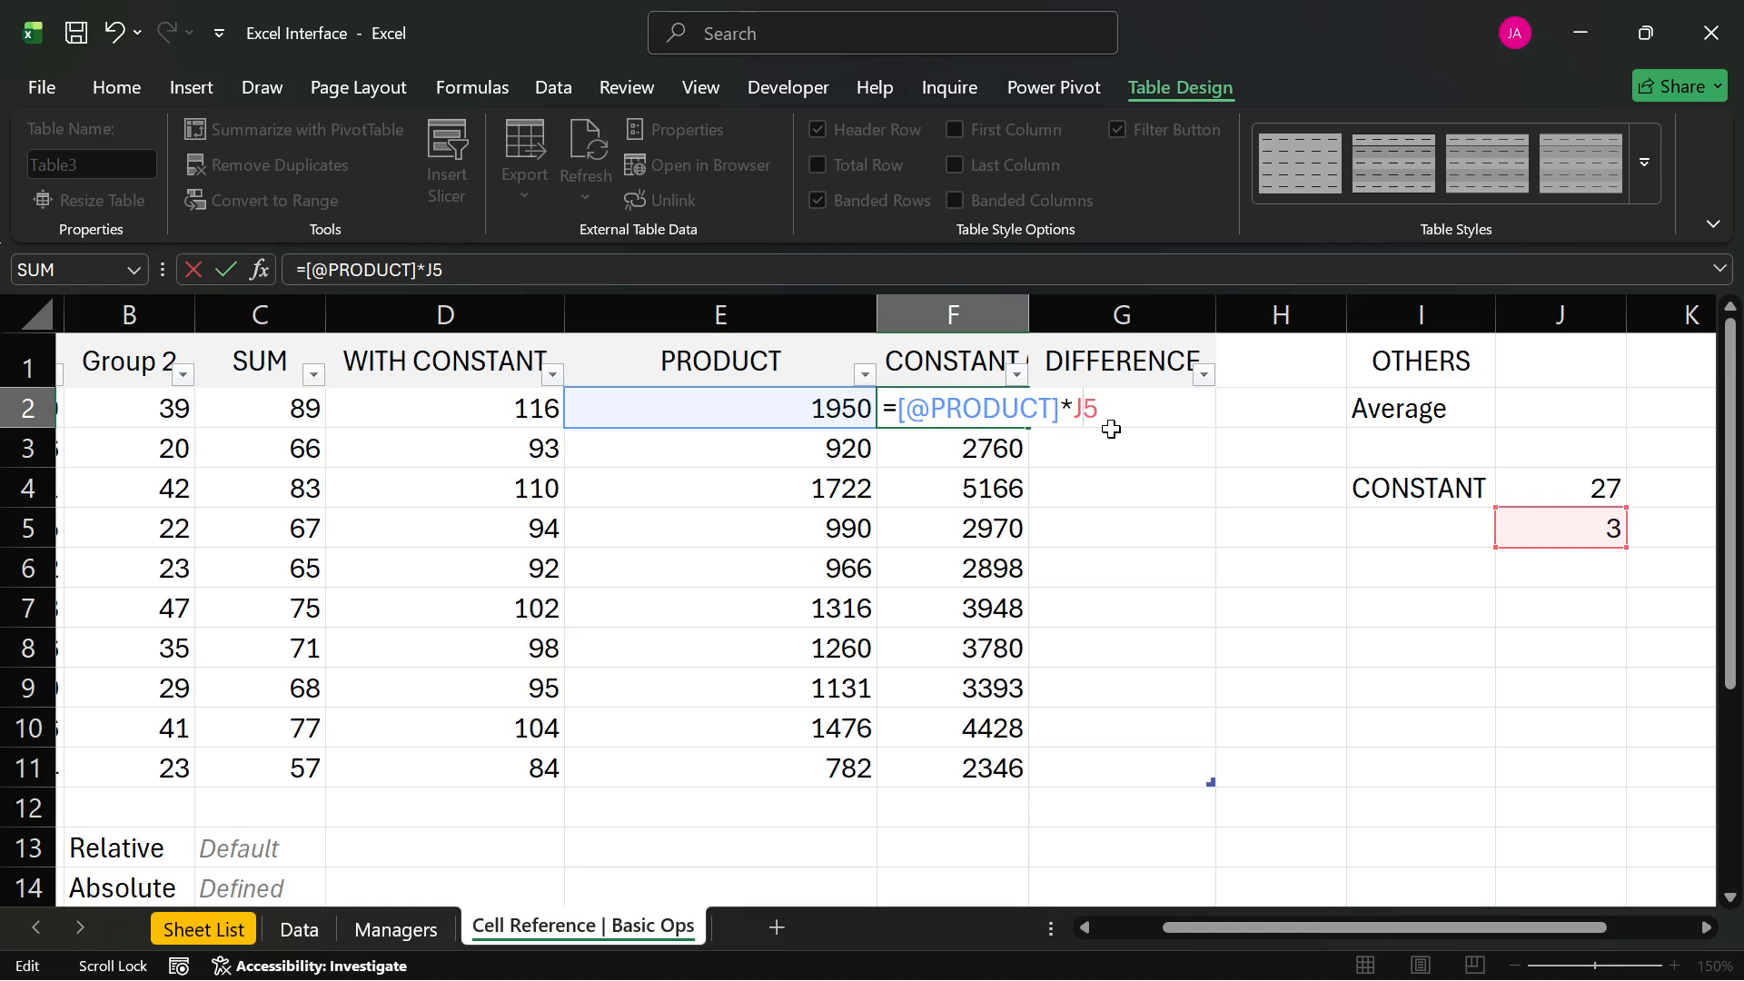
pyautogui.press('F4')
pyautogui.press('F4')
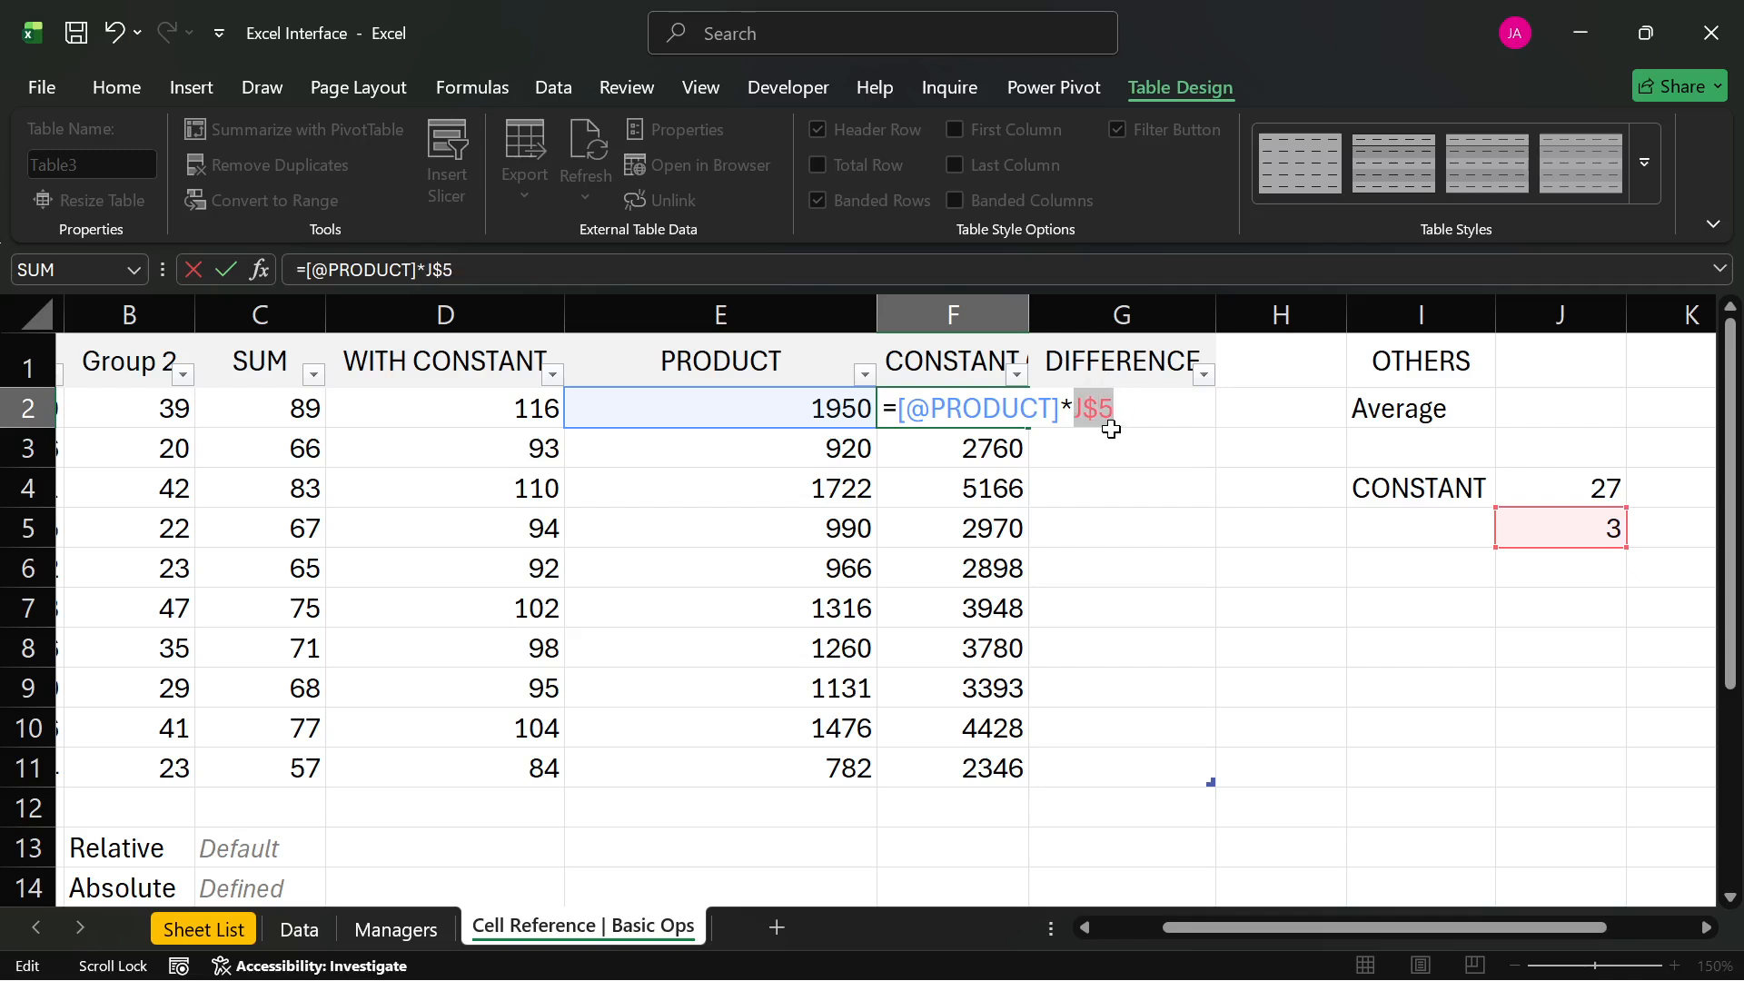
pyautogui.click(1099, 410)
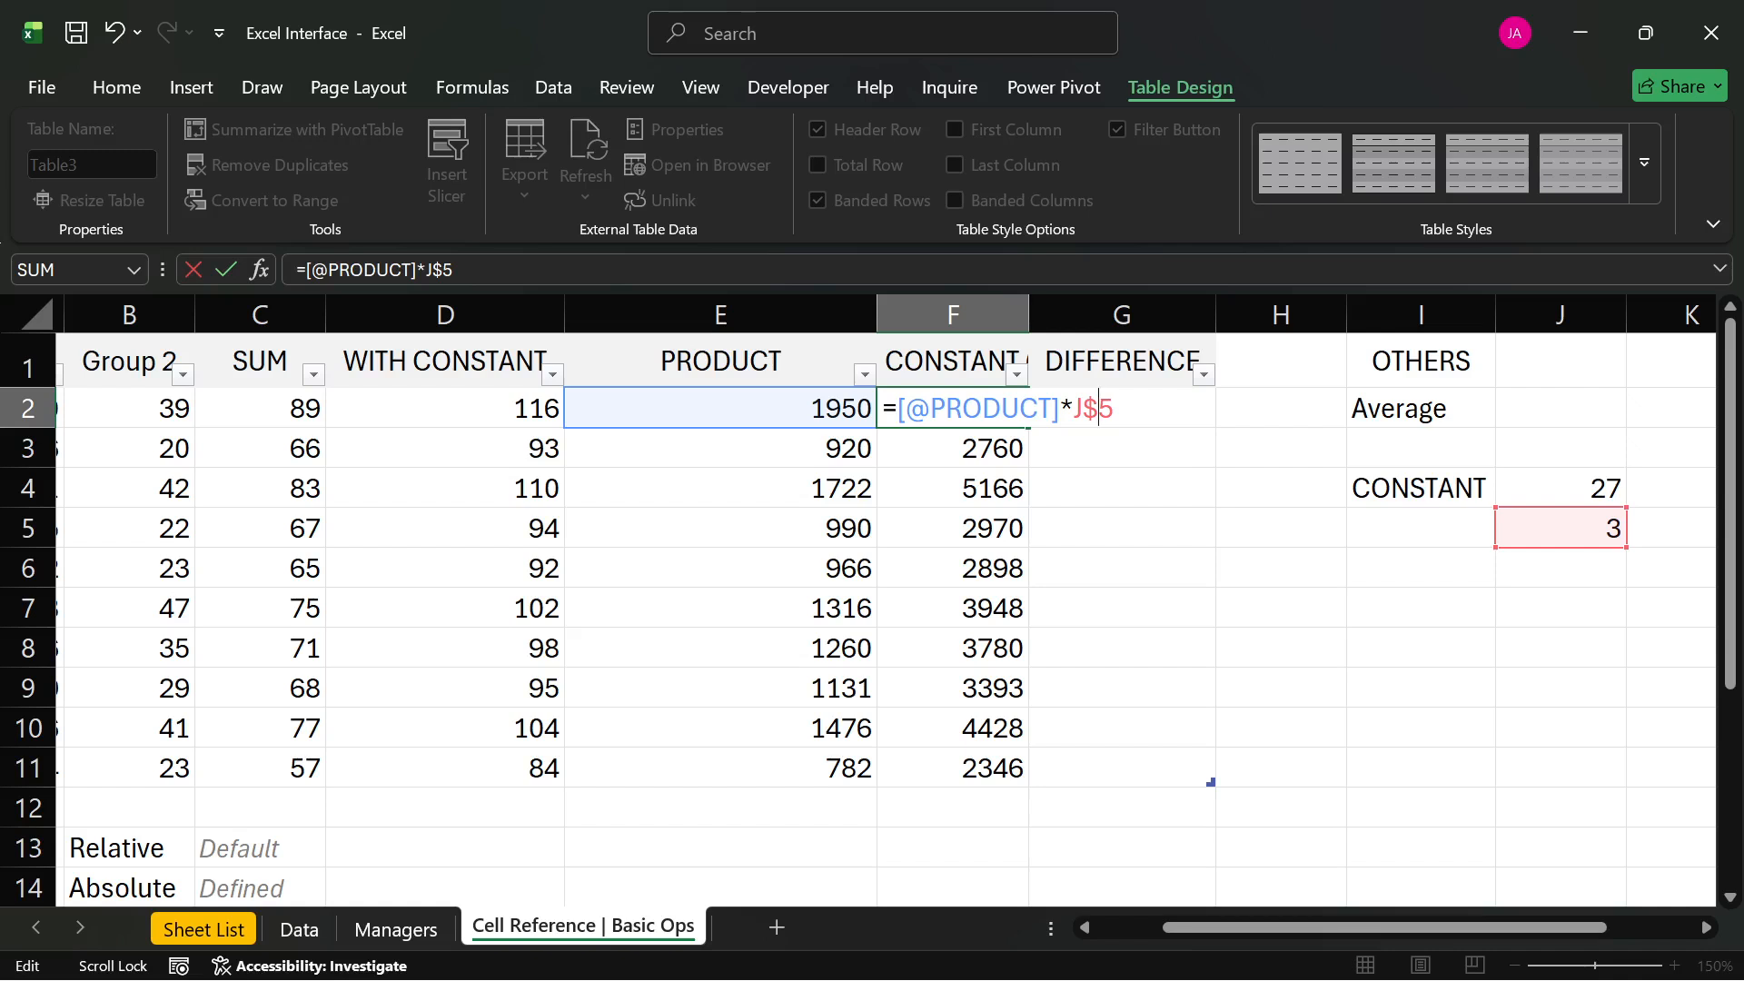
pyautogui.press('Return')
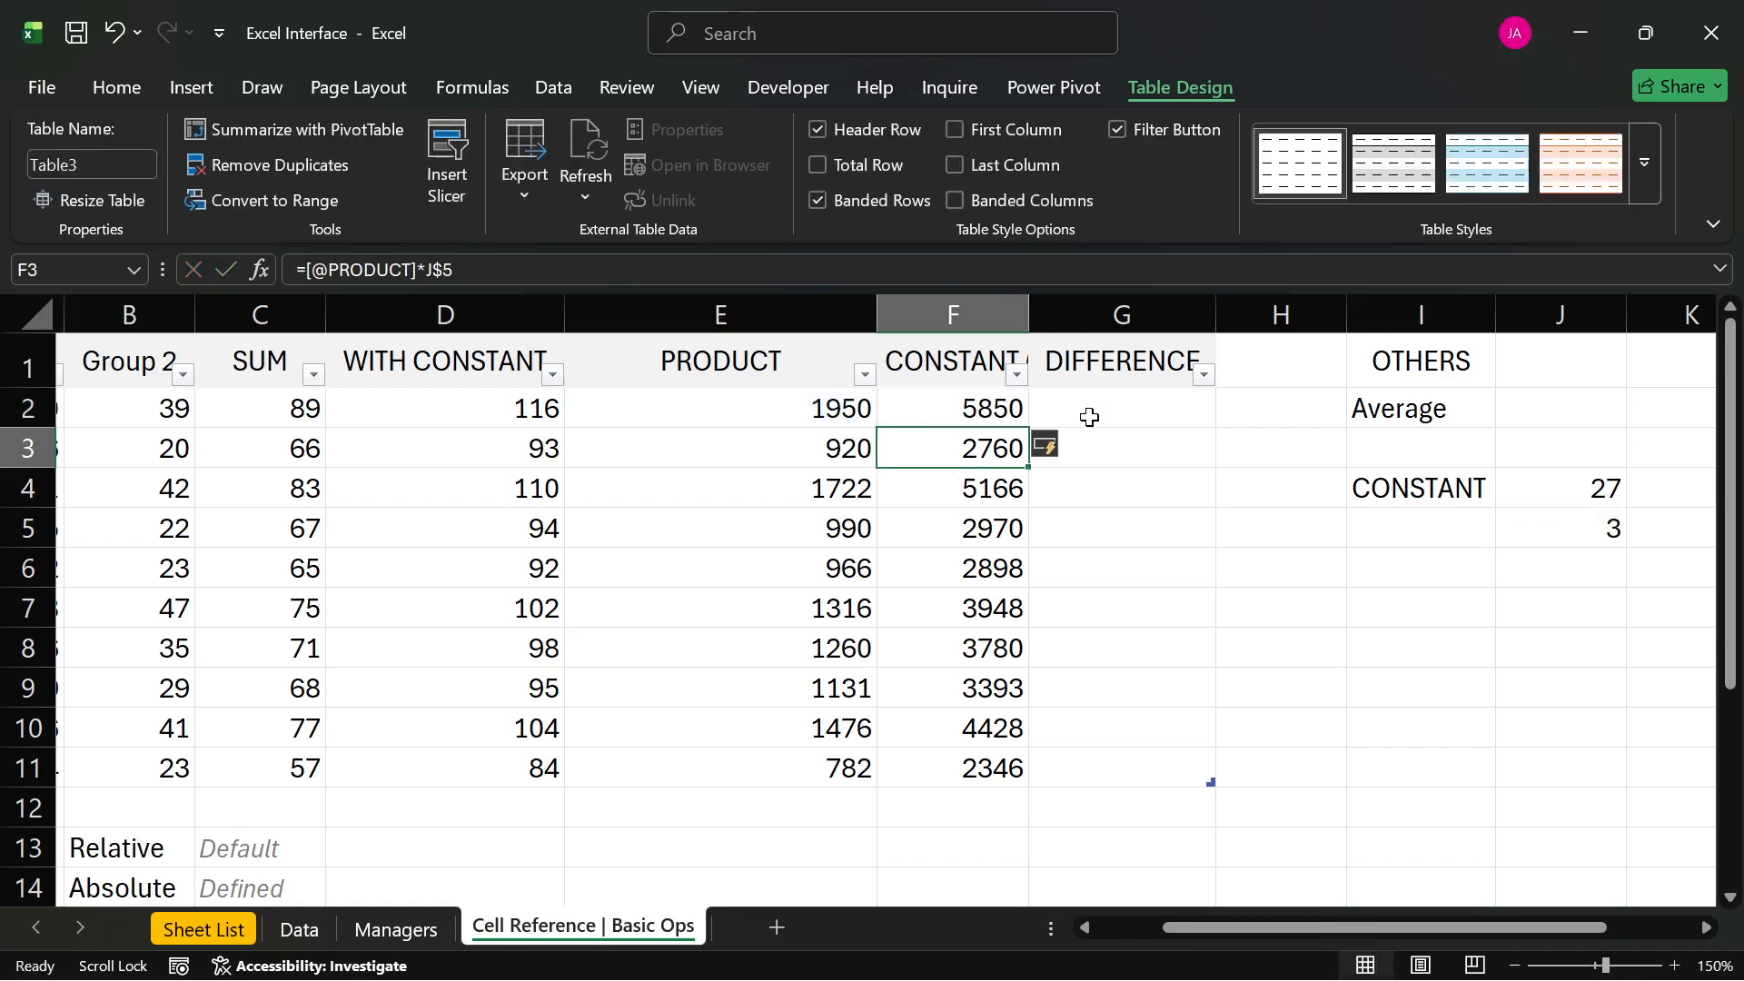
# - Check which cells the formulas in F4, F9 and F11 refer to
pyautogui.doubleClick(999, 479)
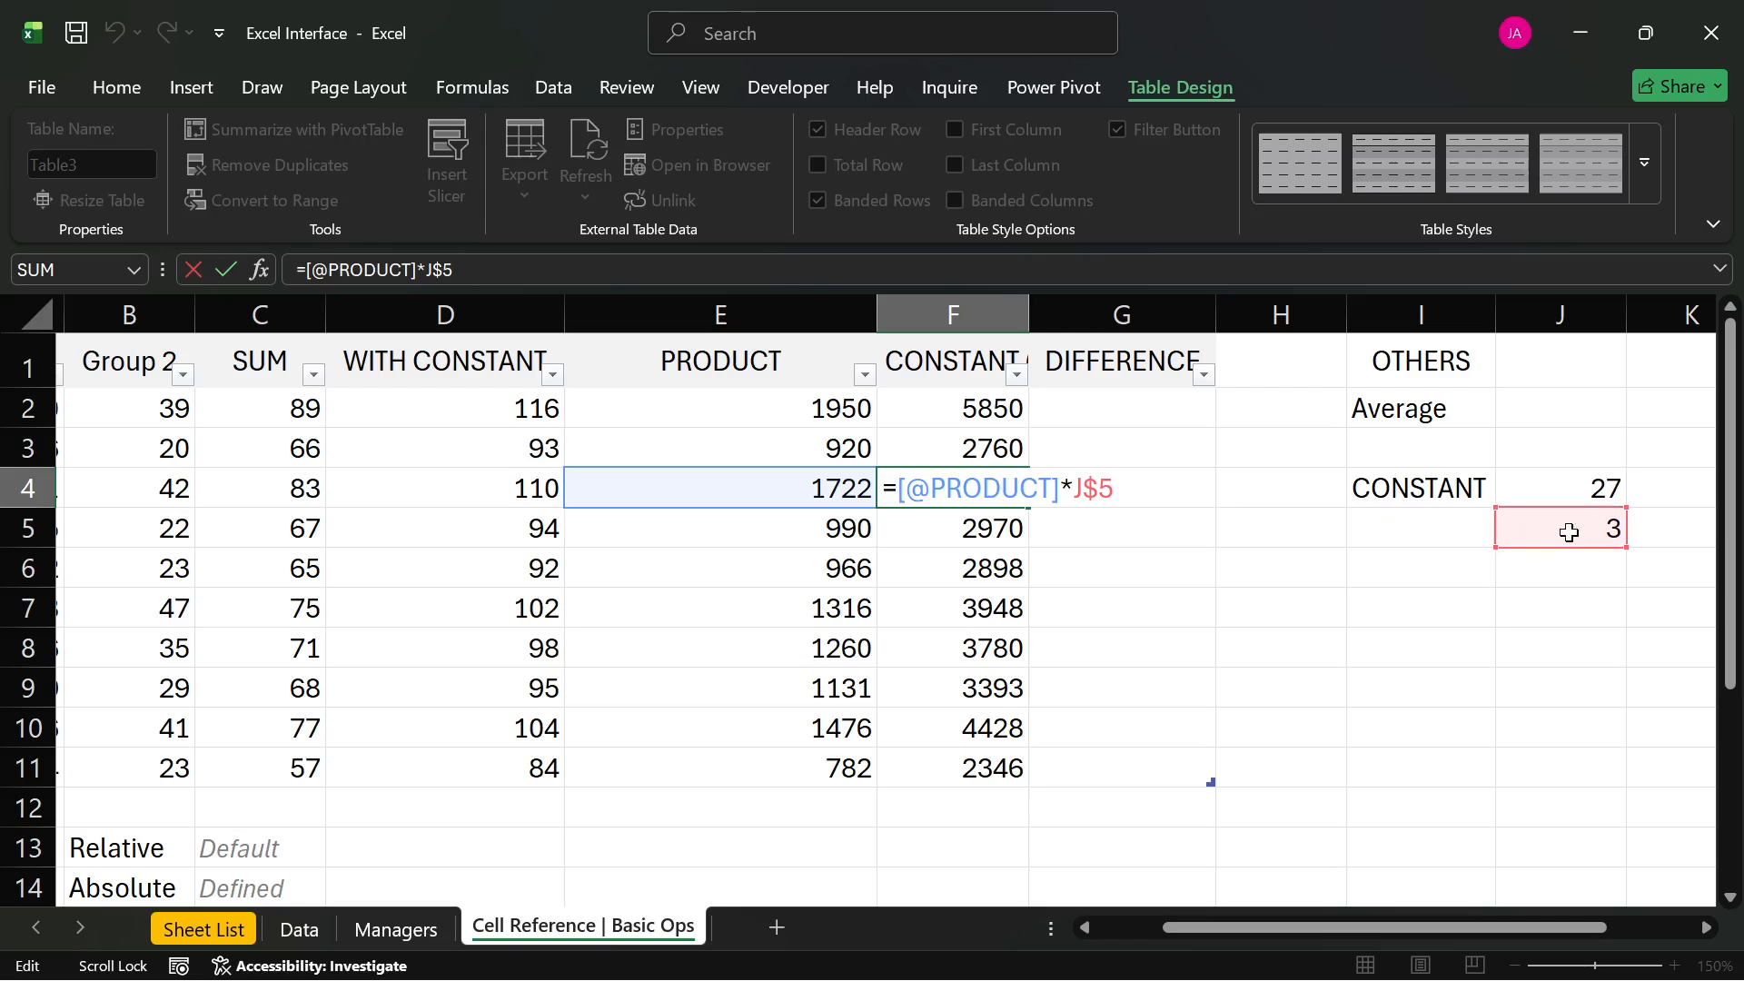
pyautogui.press('Return')
pyautogui.doubleClick(998, 699)
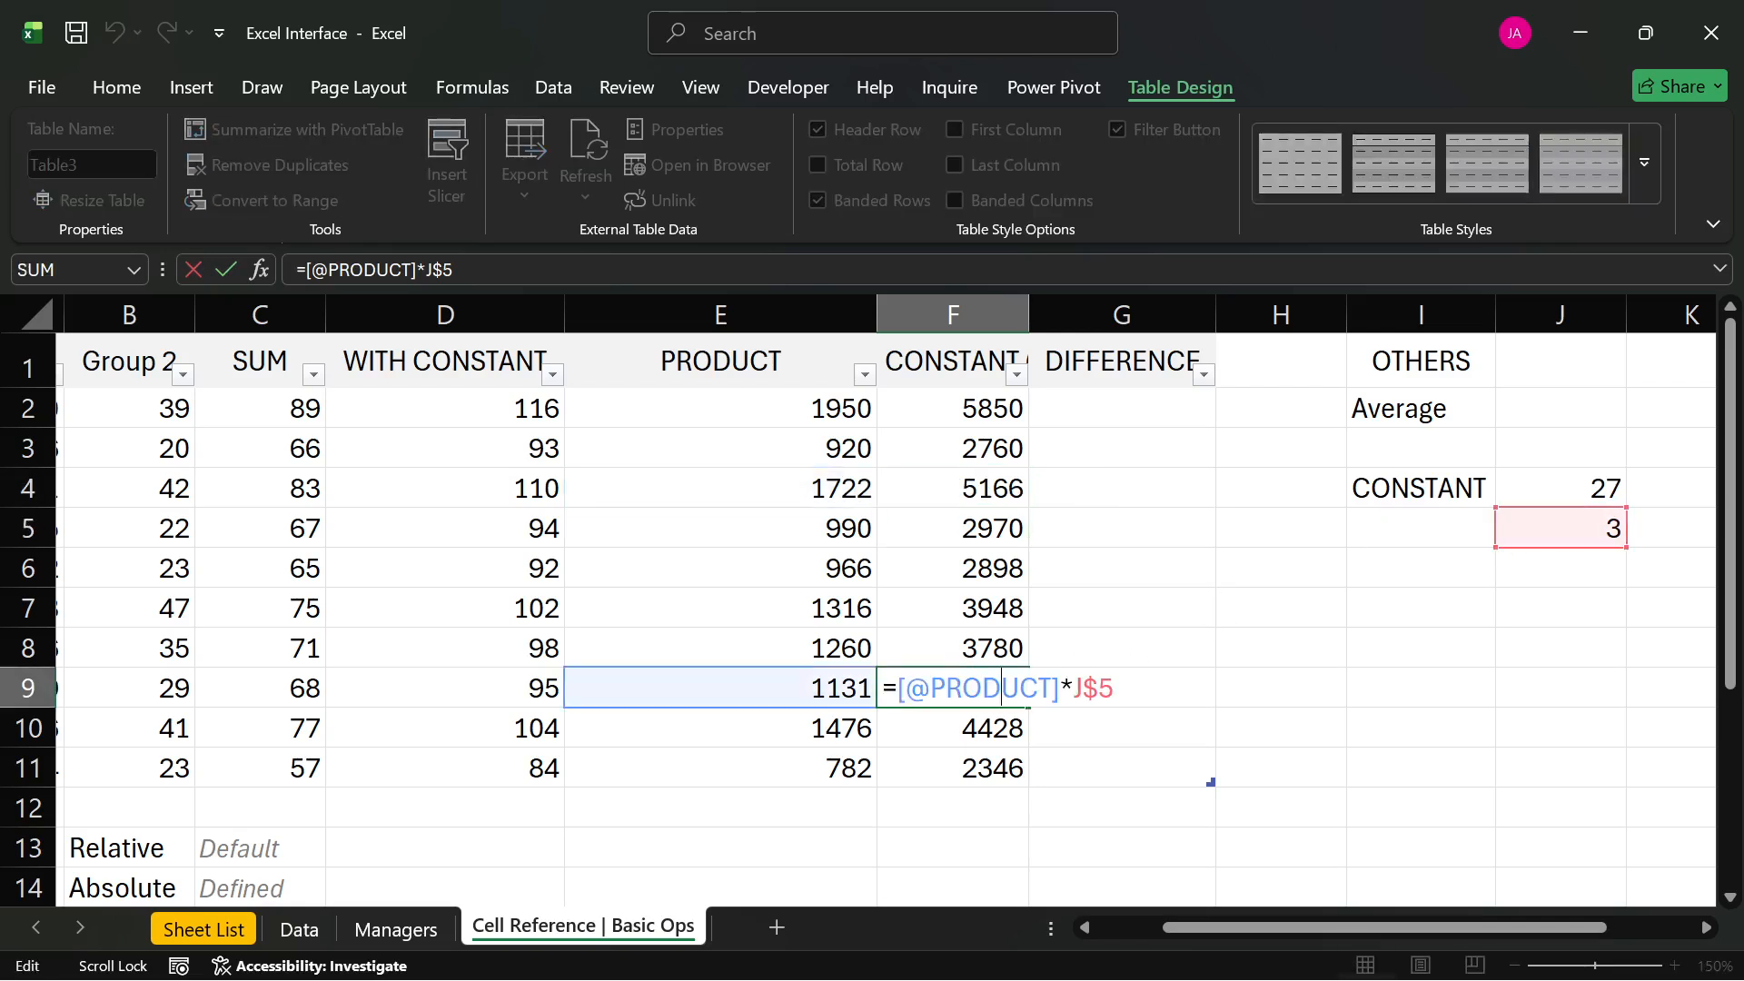
pyautogui.press('Return')
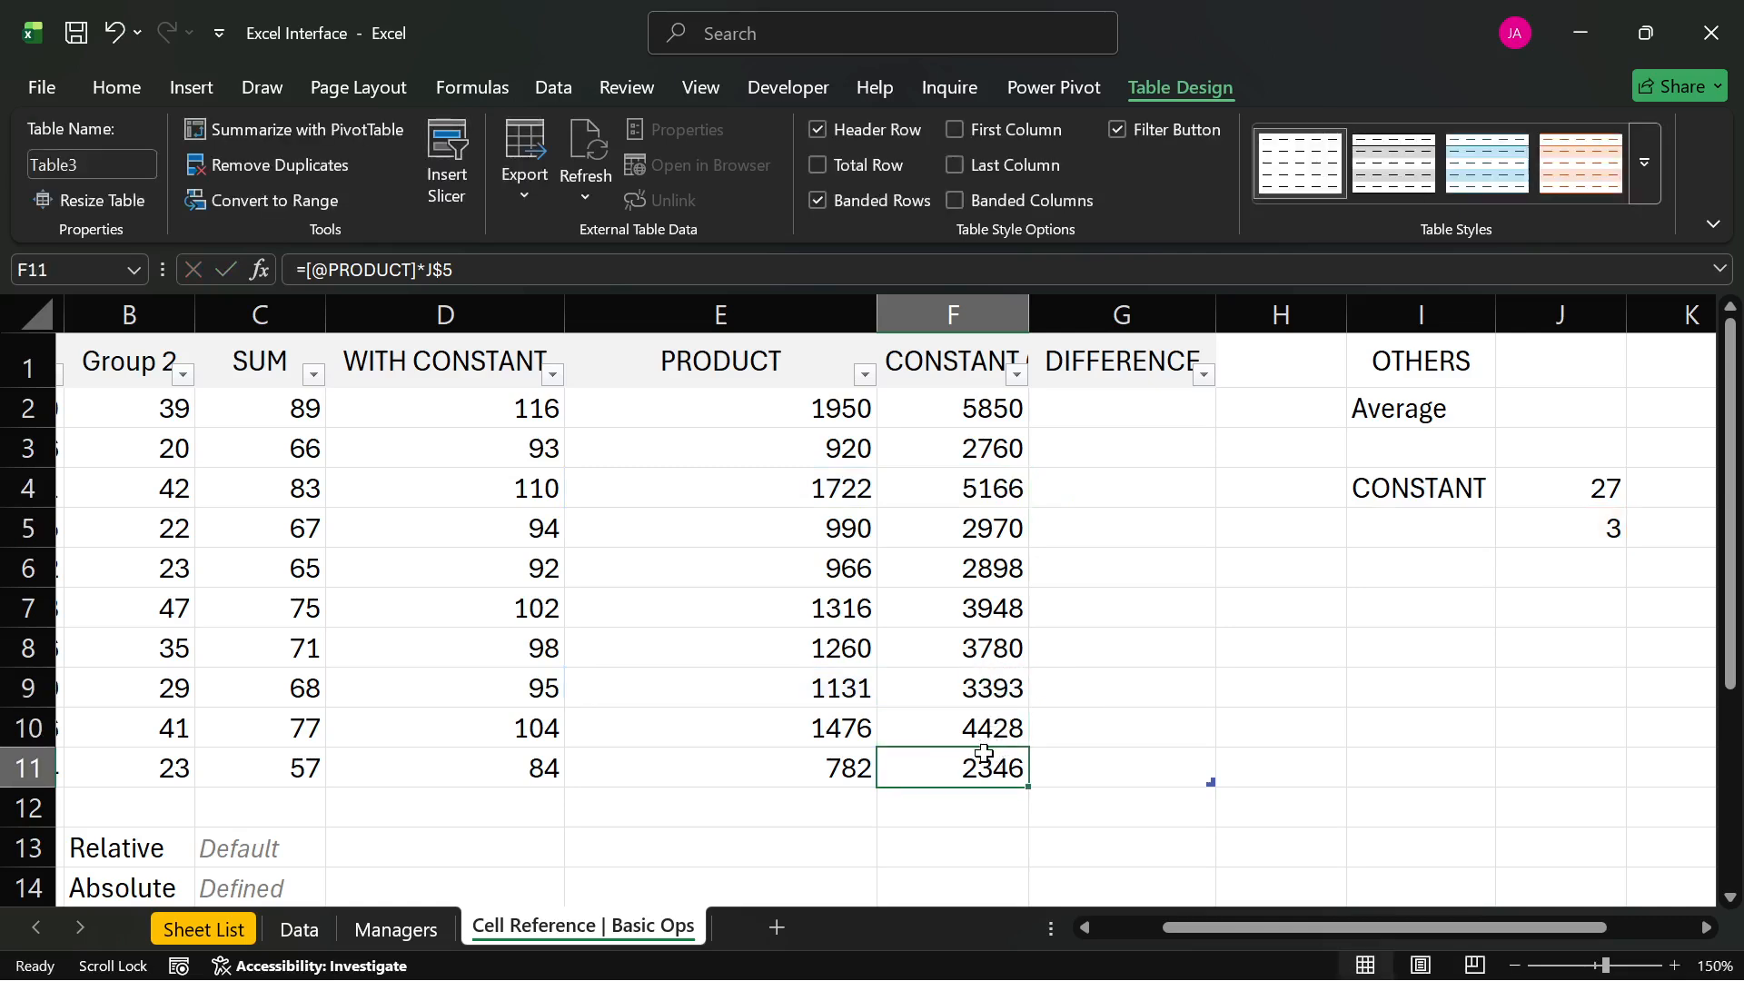
pyautogui.doubleClick(982, 755)
pyautogui.press('Return')
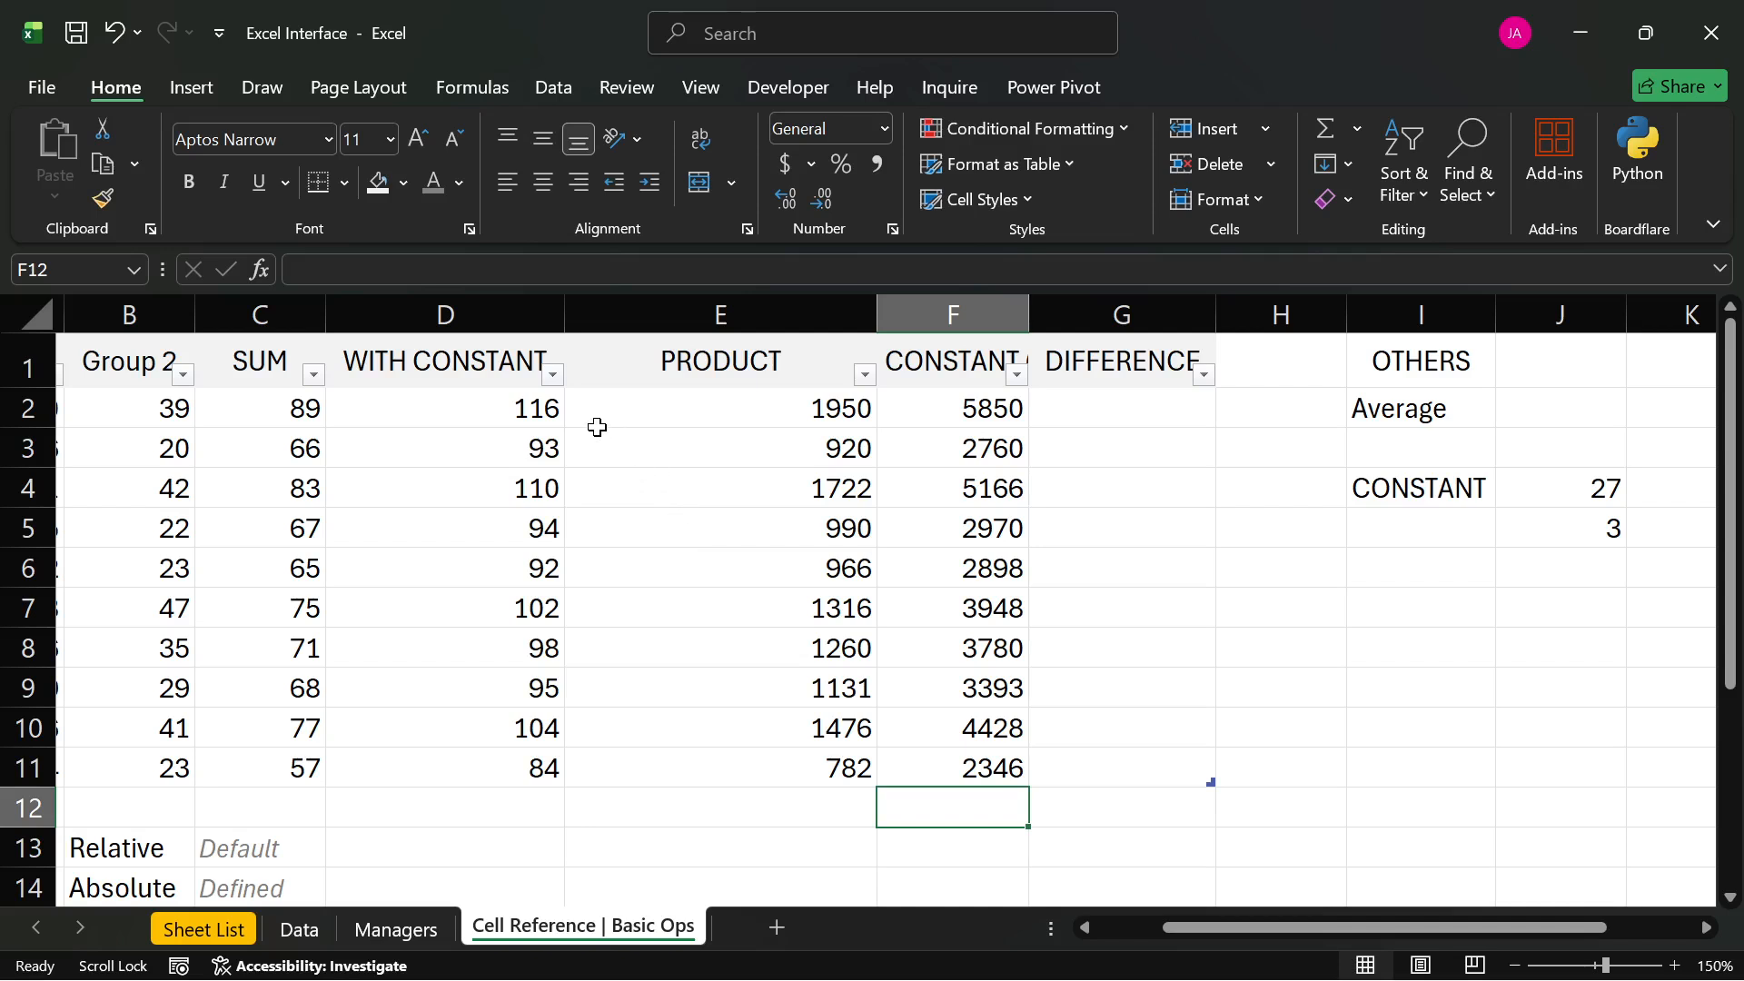
# - Change the constant's reference in D2 to the mixed reference J$4 for the WITH CONSTANT column, and check the formula in D10
pyautogui.click(495, 416)
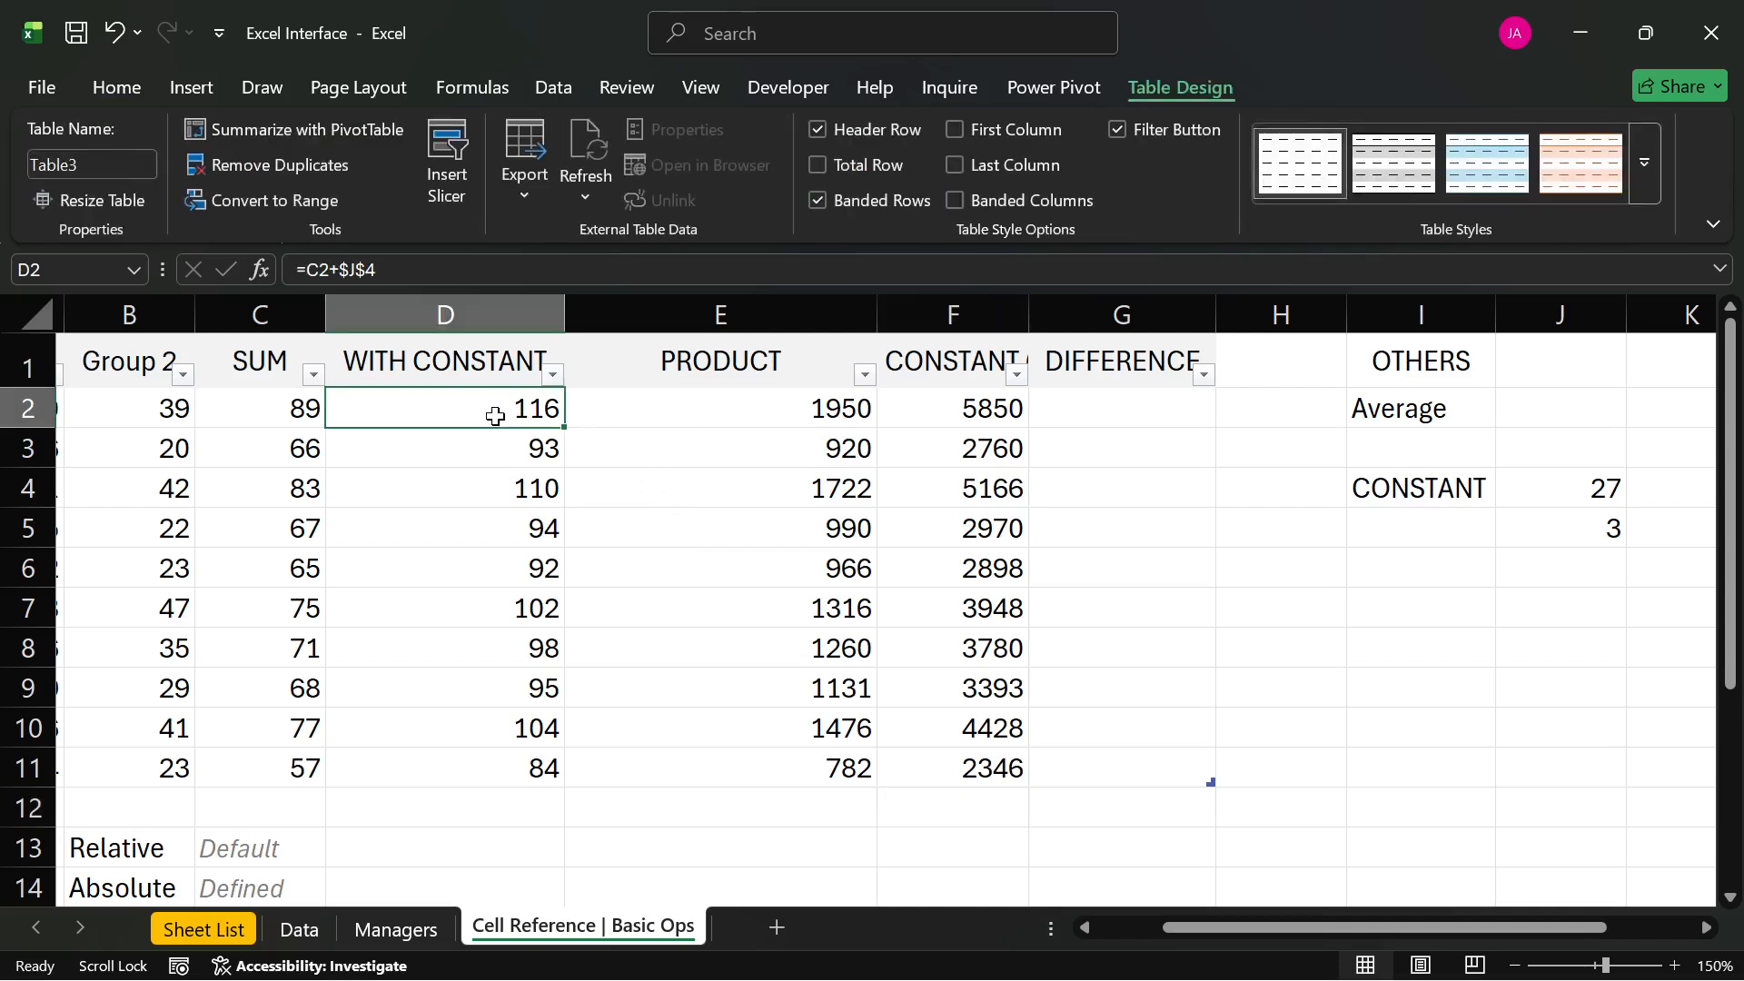
pyautogui.doubleClick(495, 416)
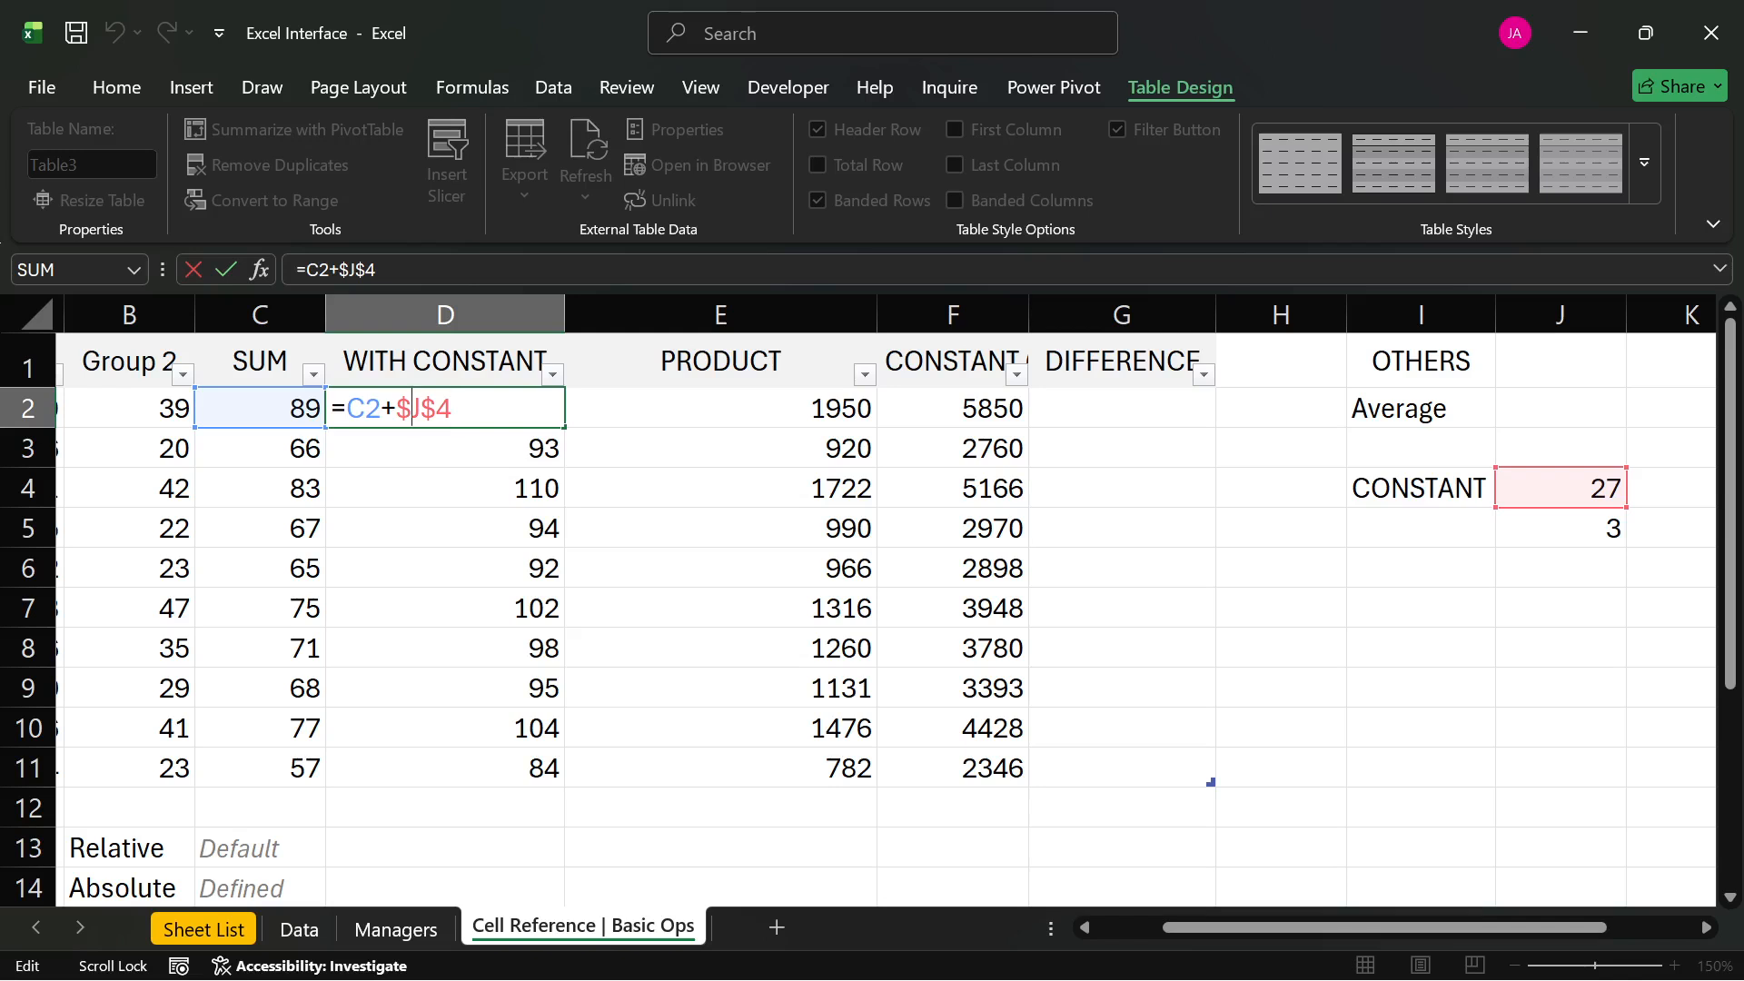
pyautogui.press('F4')
pyautogui.press('Return')
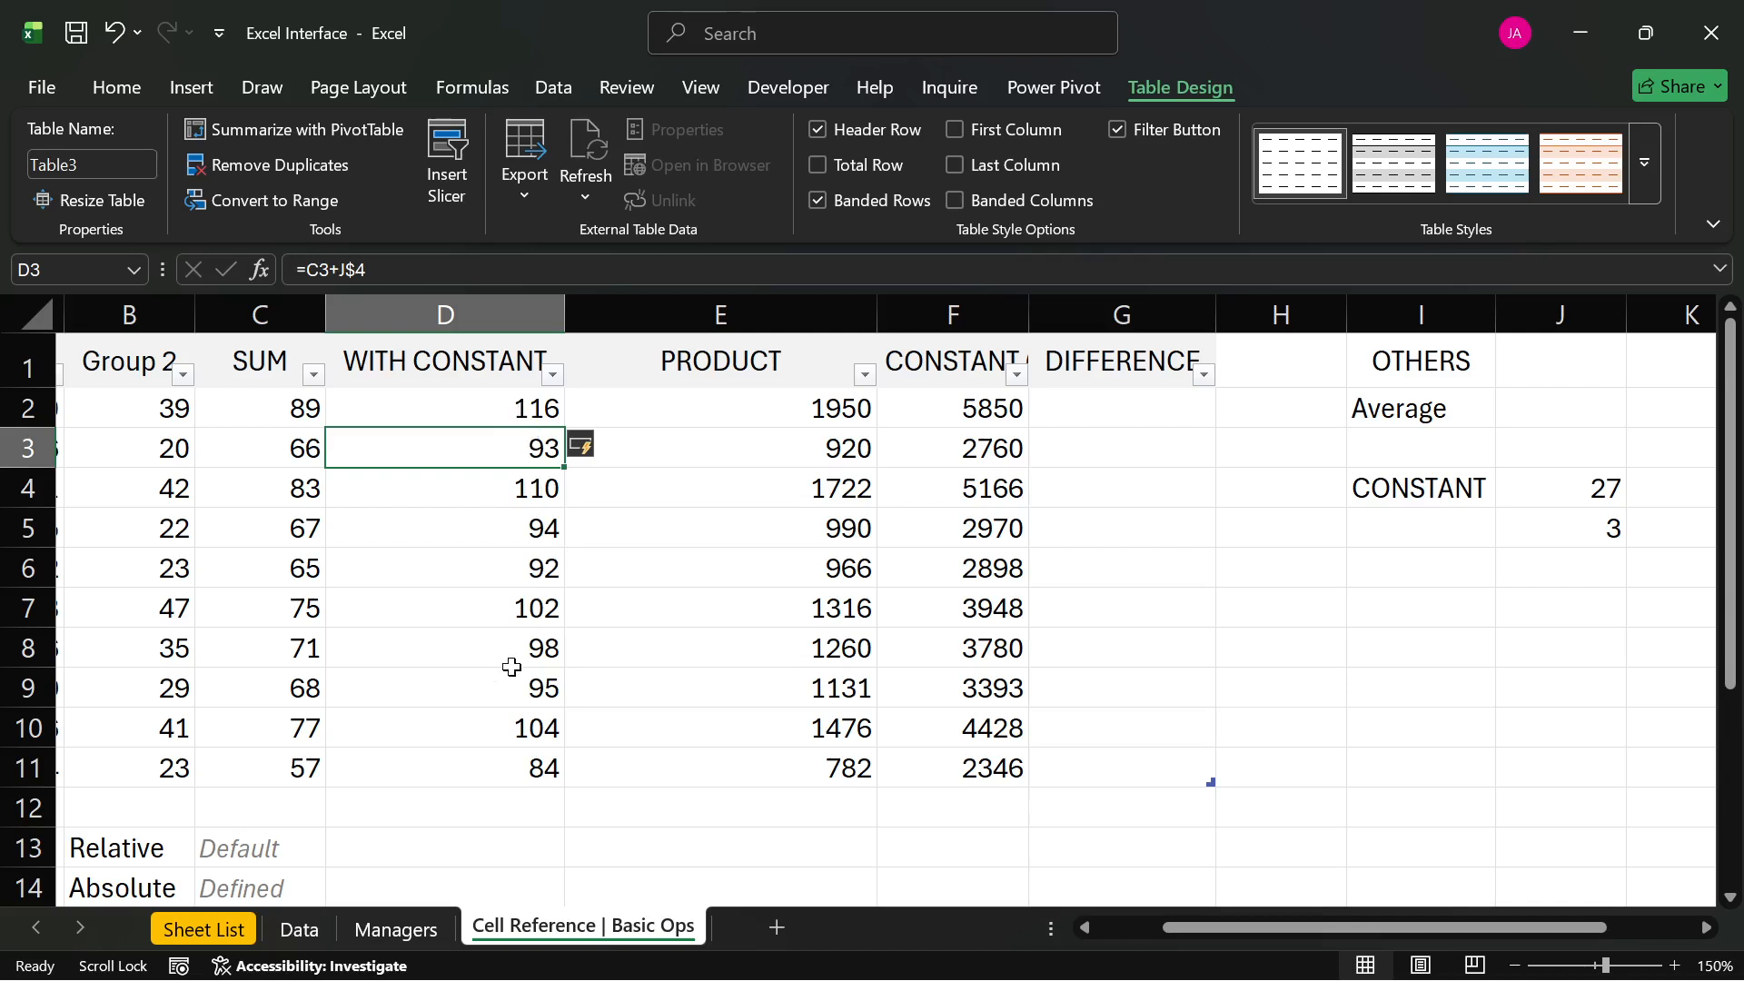
pyautogui.doubleClick(500, 722)
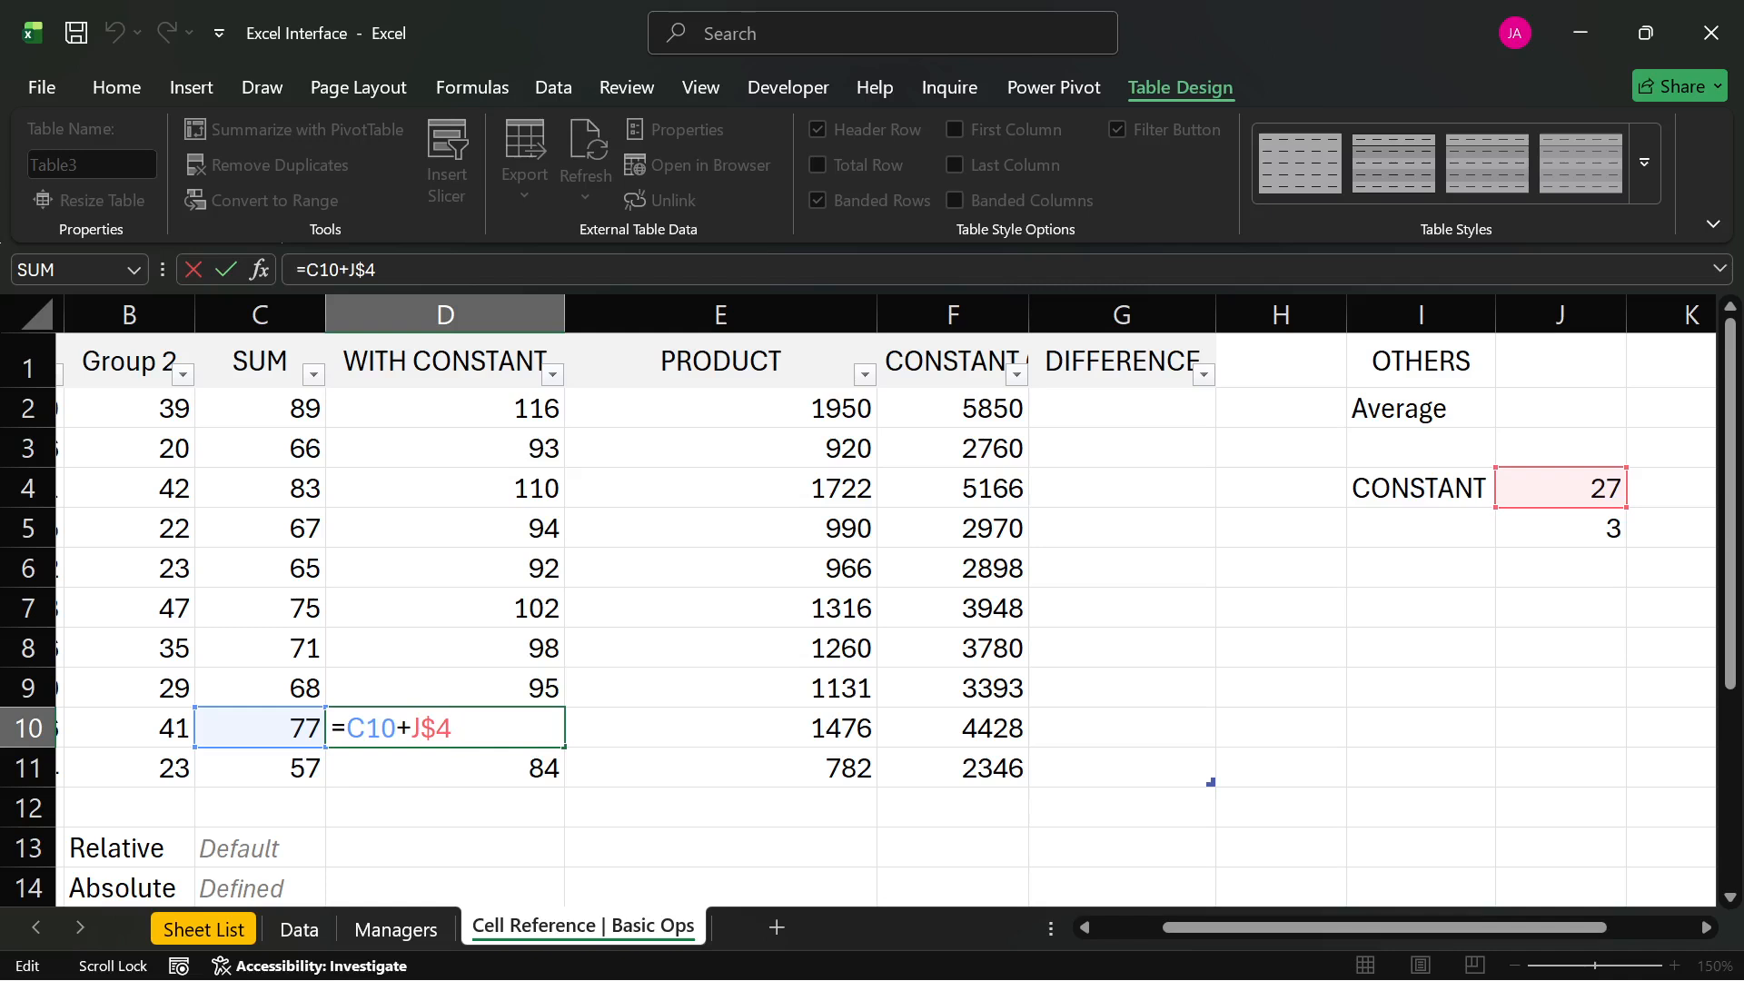
pyautogui.press('Return')
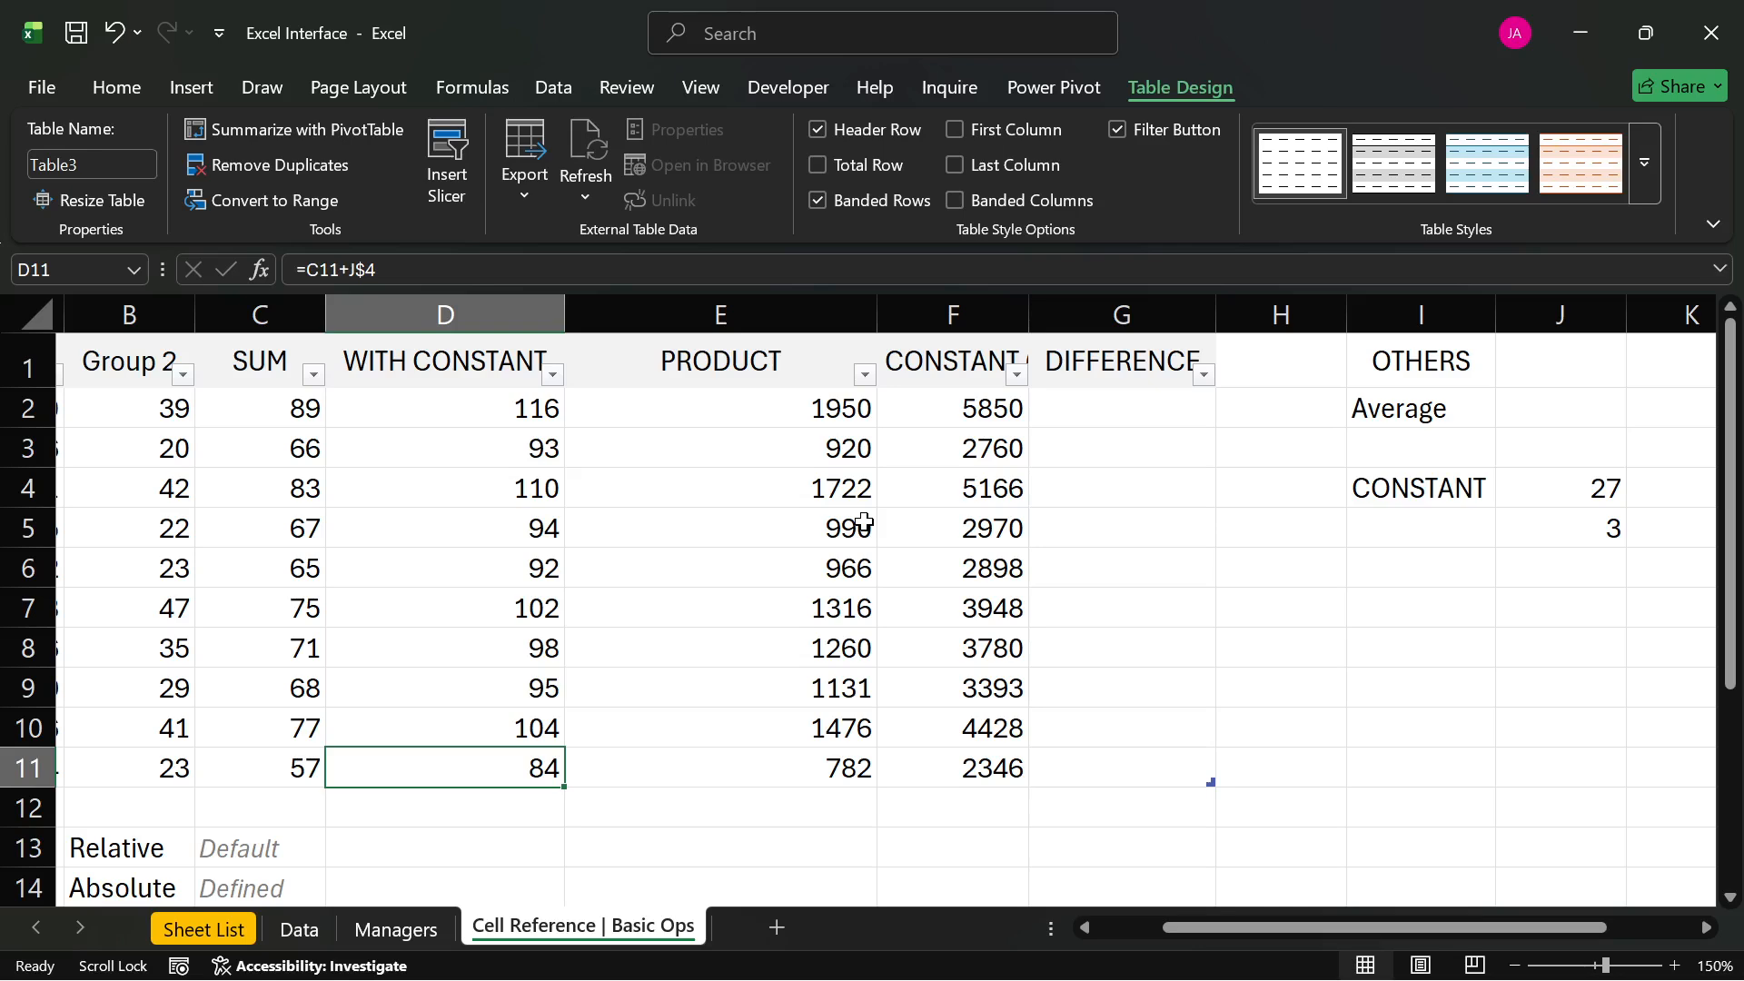
# - Fill the DIFFERENCE column by entering =[@[WITH CONSTANT (Ex 2)]]-[@[WITH CONSTANT]] in G2
pyautogui.click(1080, 411)
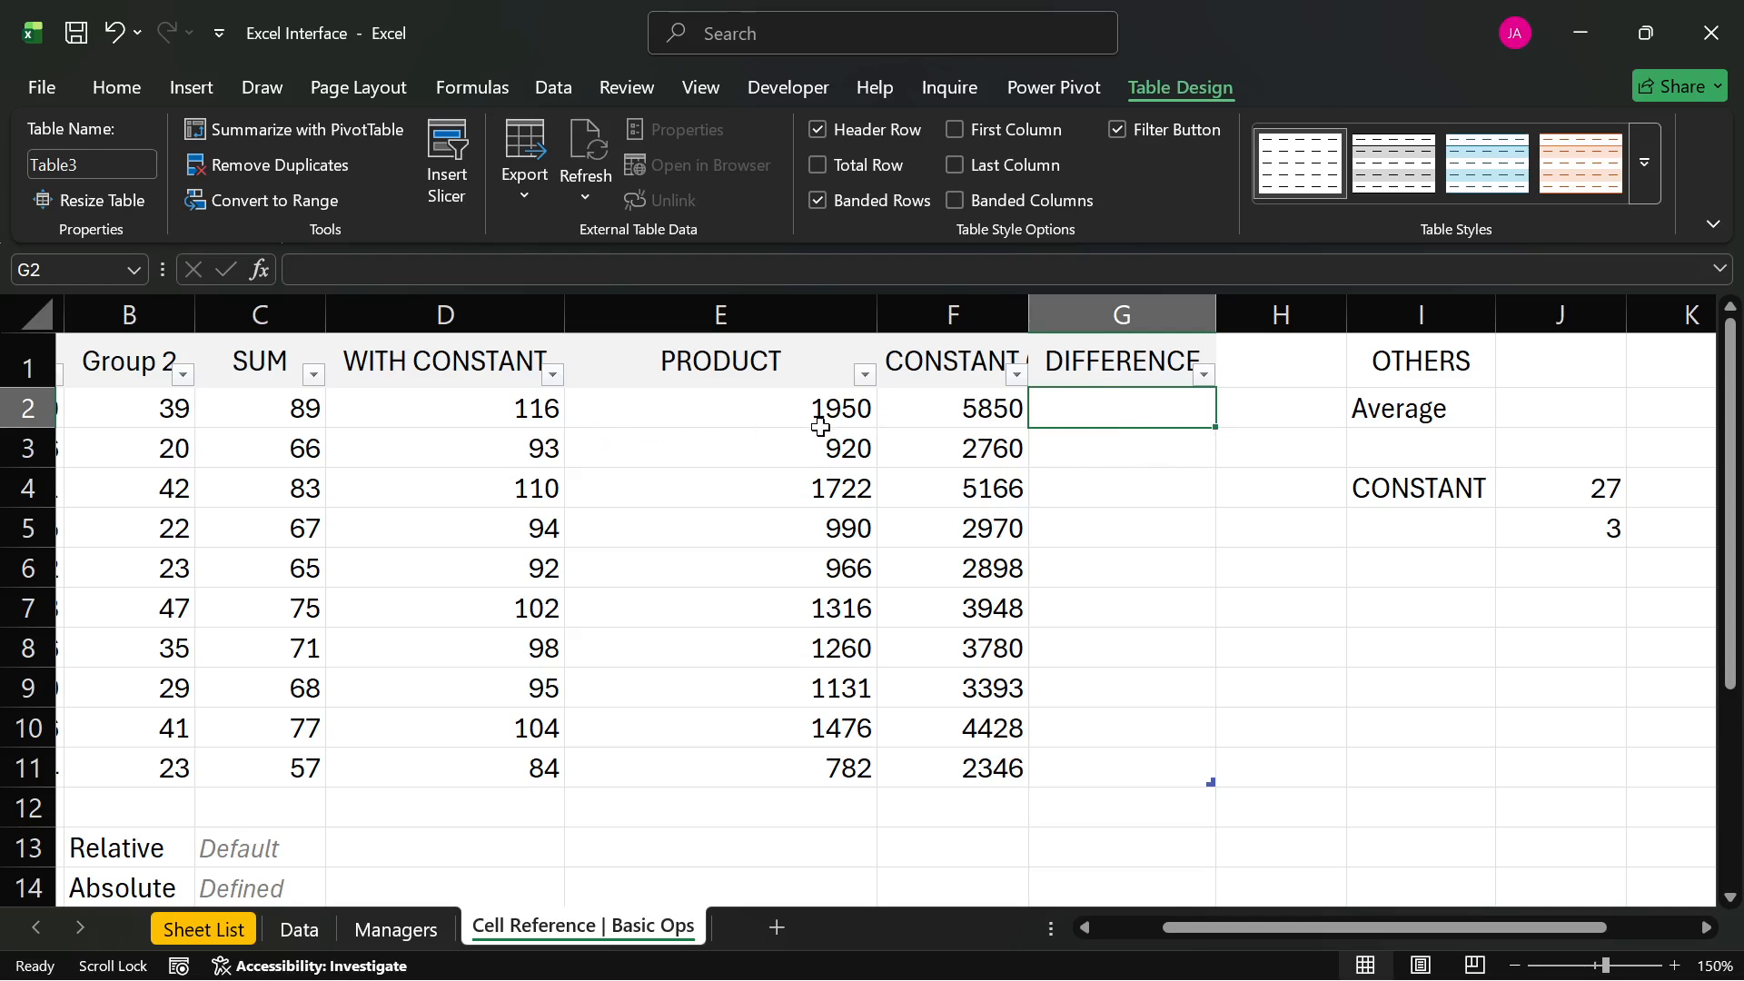
pyautogui.click(978, 411)
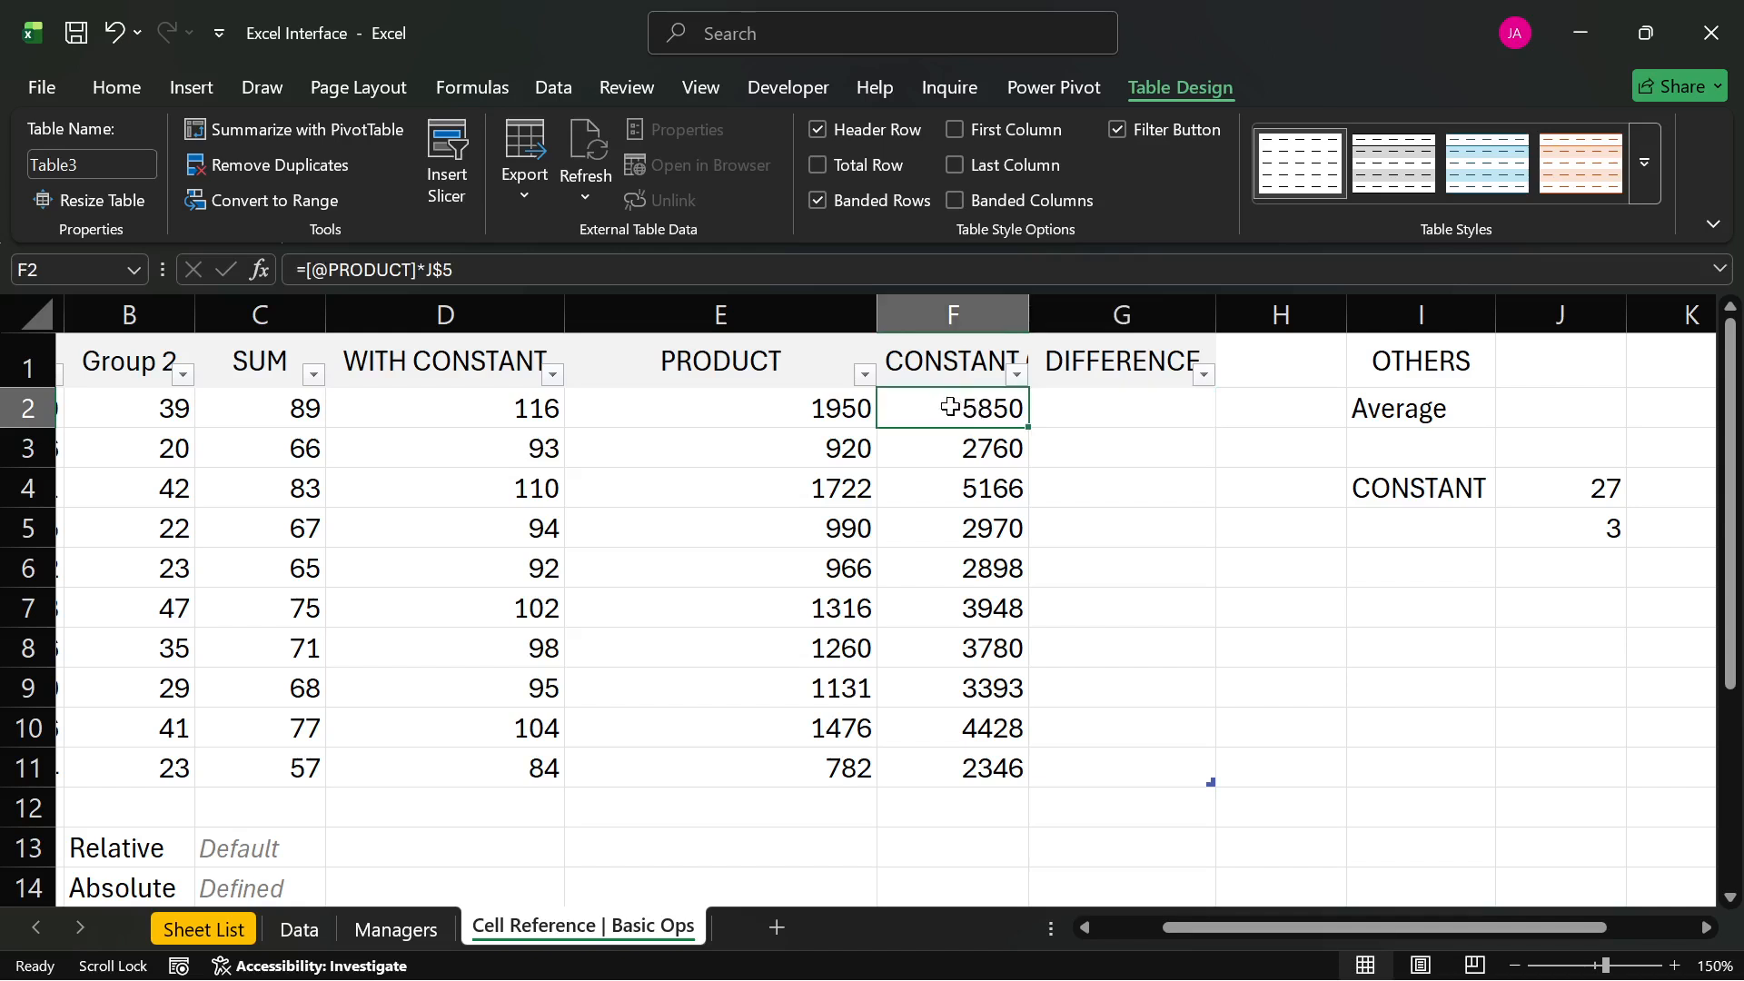
pyautogui.click(1067, 416)
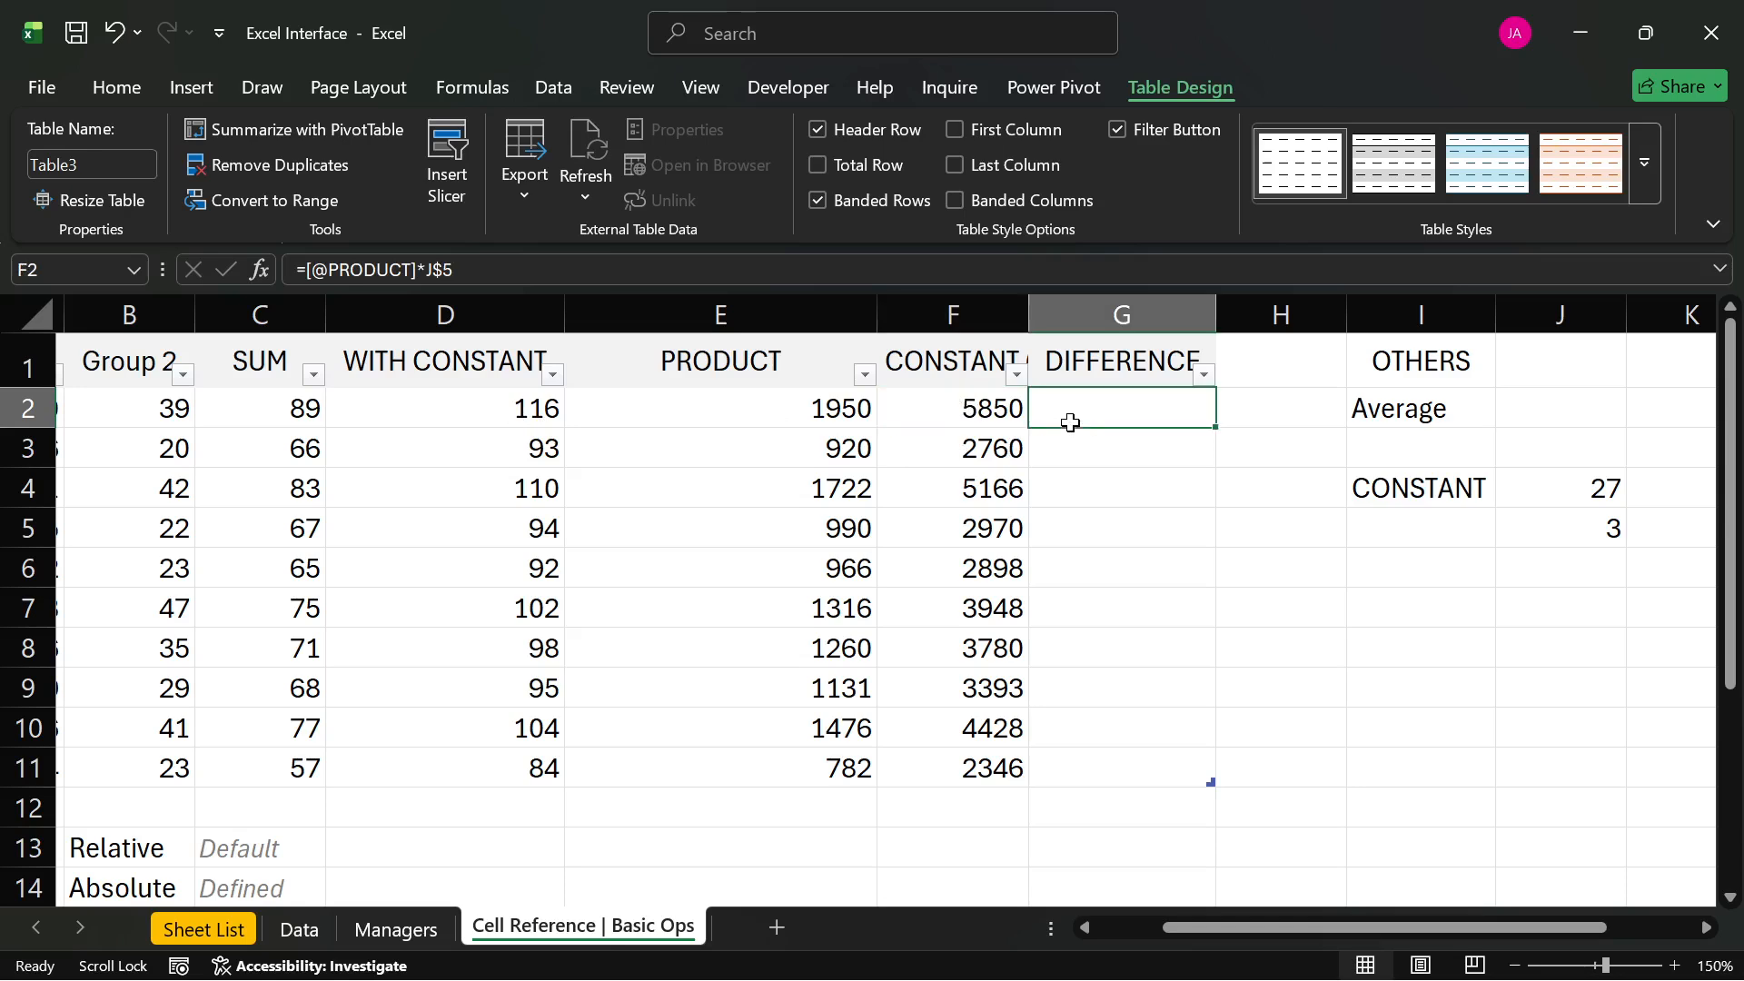
pyautogui.write('=')
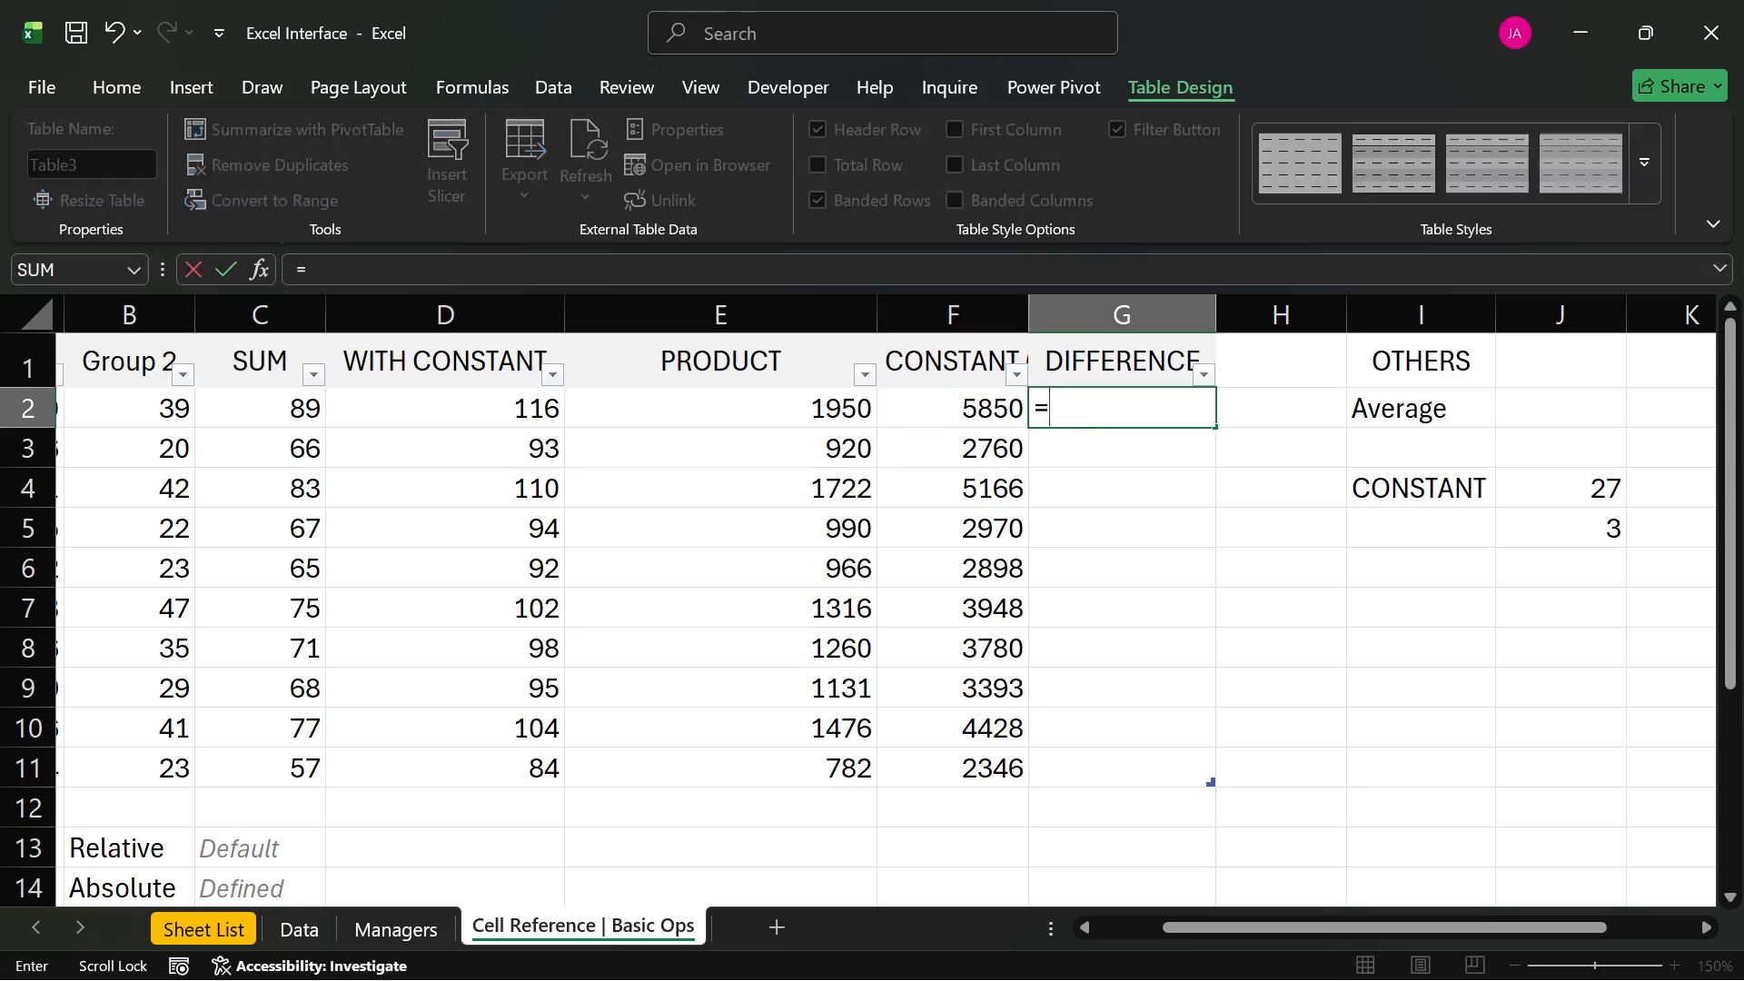
pyautogui.click(957, 402)
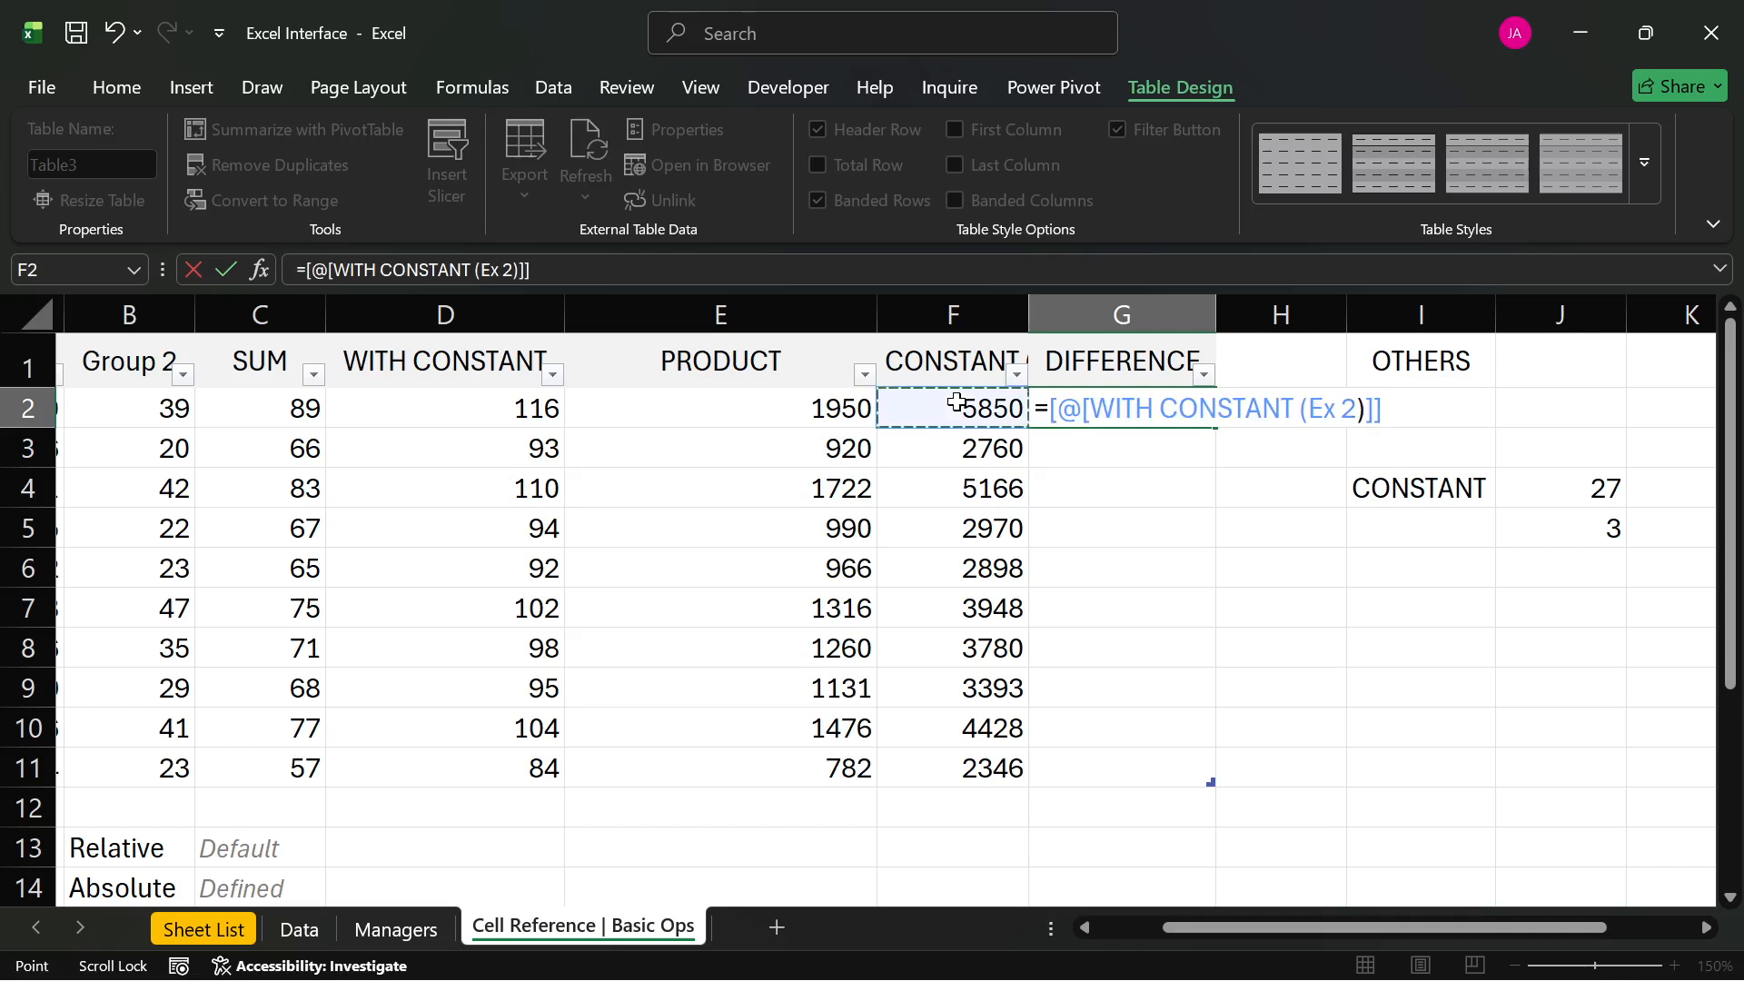
pyautogui.write('-')
pyautogui.click(550, 409)
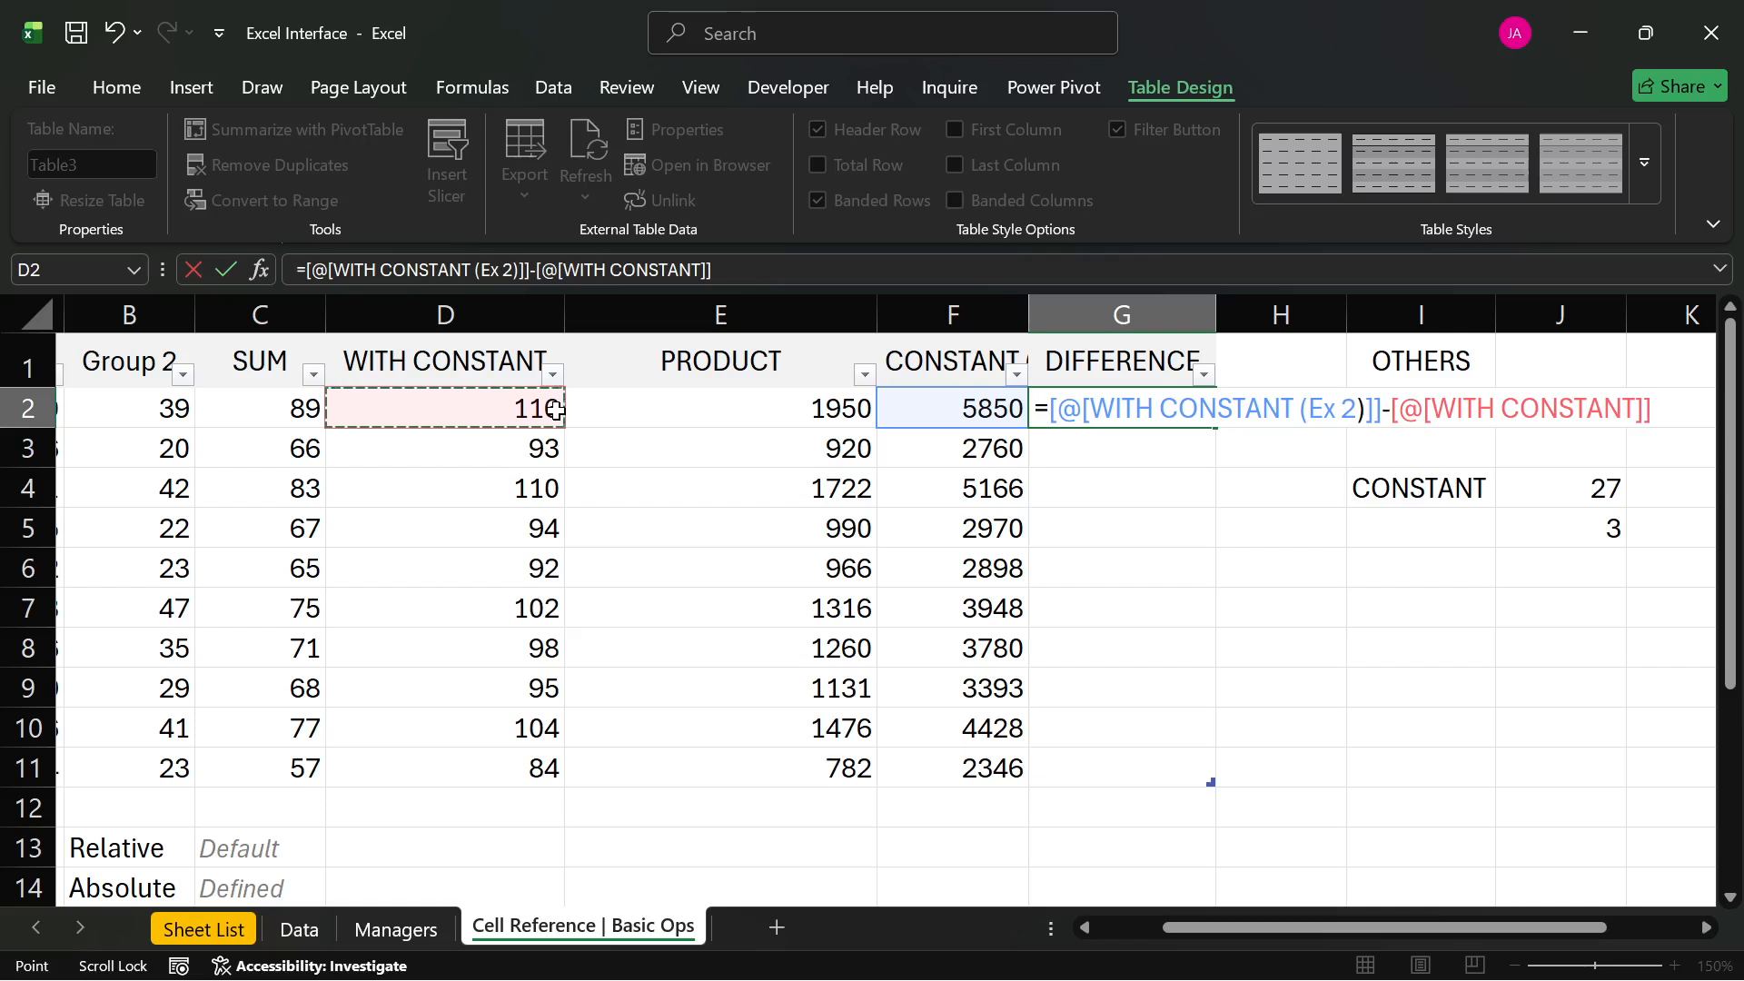
pyautogui.press('Return')
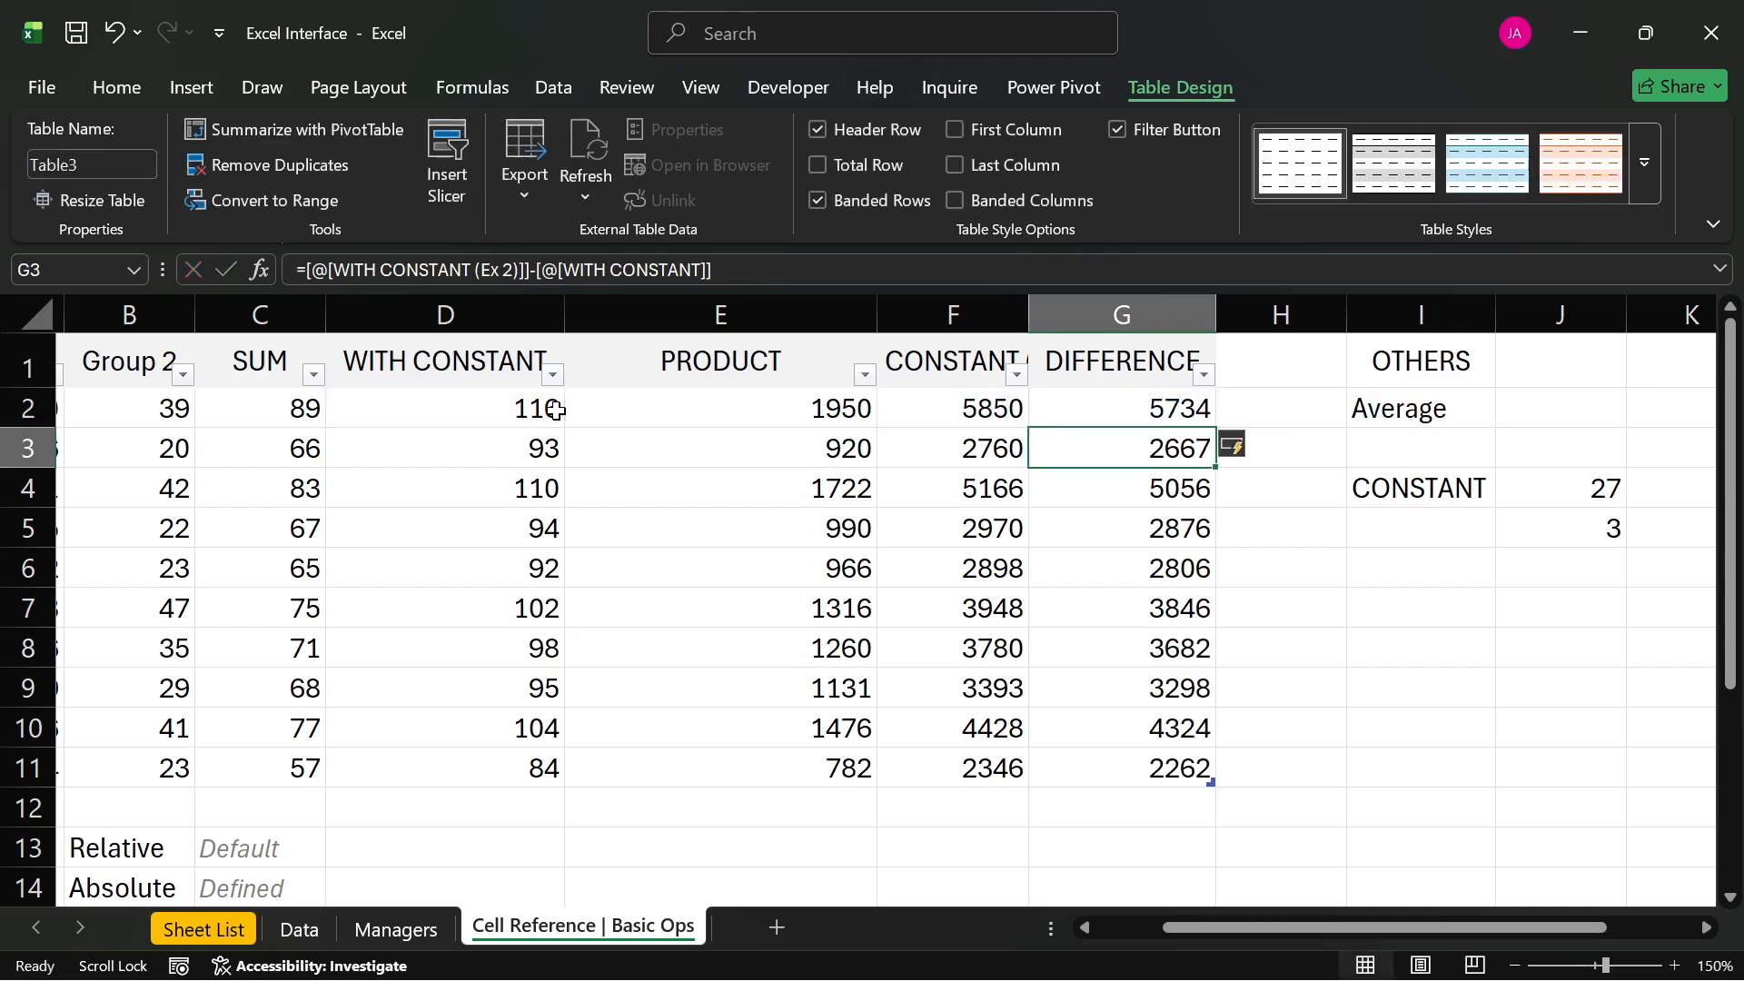
# - Compare the WITH CONSTANT (Ex 2) and WITH CONSTANT cells behind each difference, row by row from row 2 to row 7
pyautogui.click(988, 416)
pyautogui.click(556, 415)
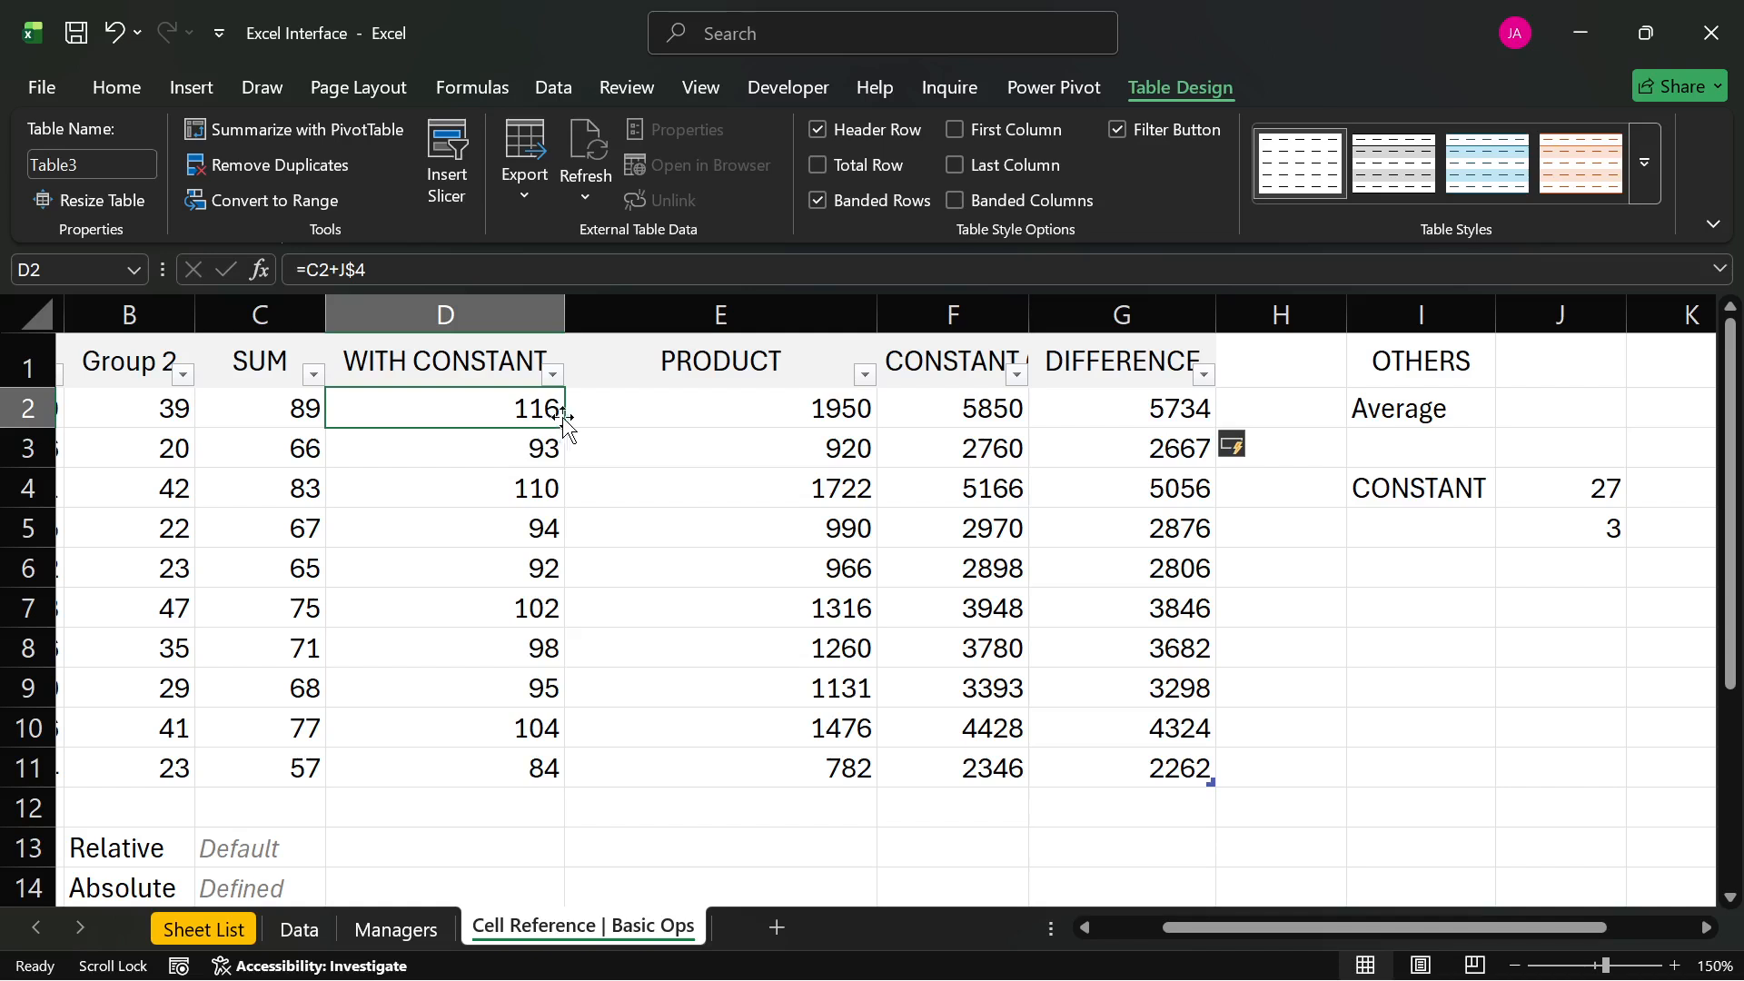
pyautogui.click(955, 399)
pyautogui.click(543, 450)
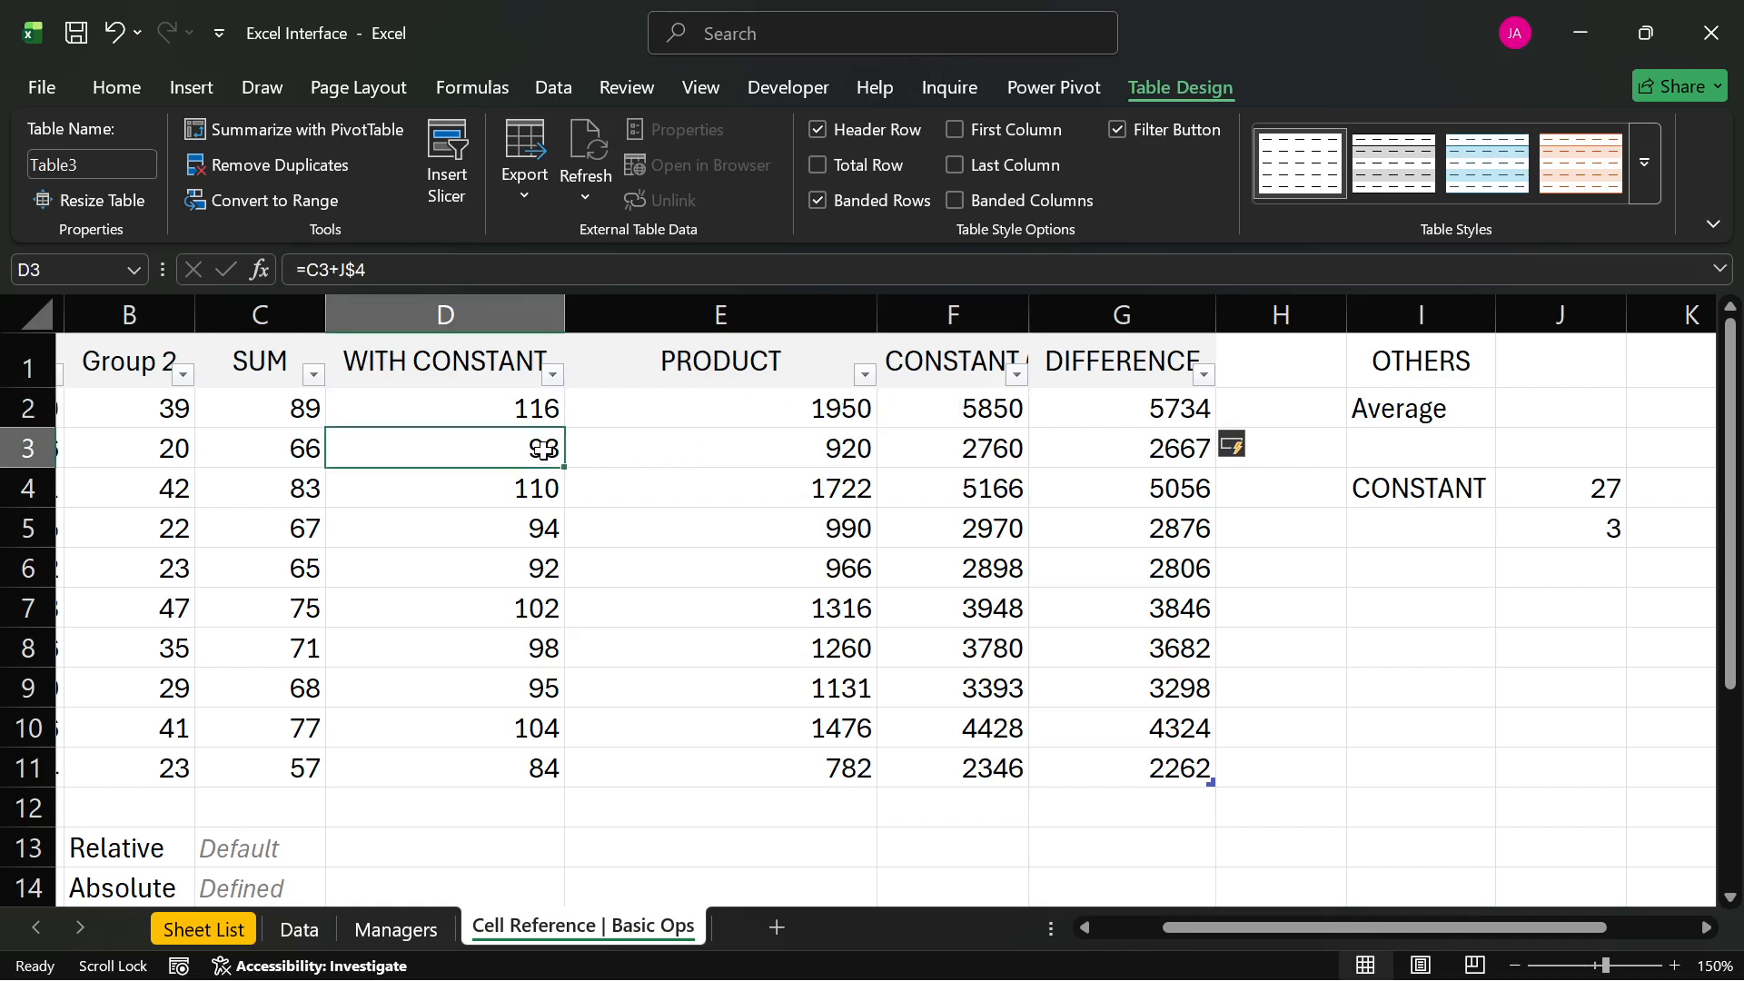
pyautogui.click(949, 445)
pyautogui.click(485, 491)
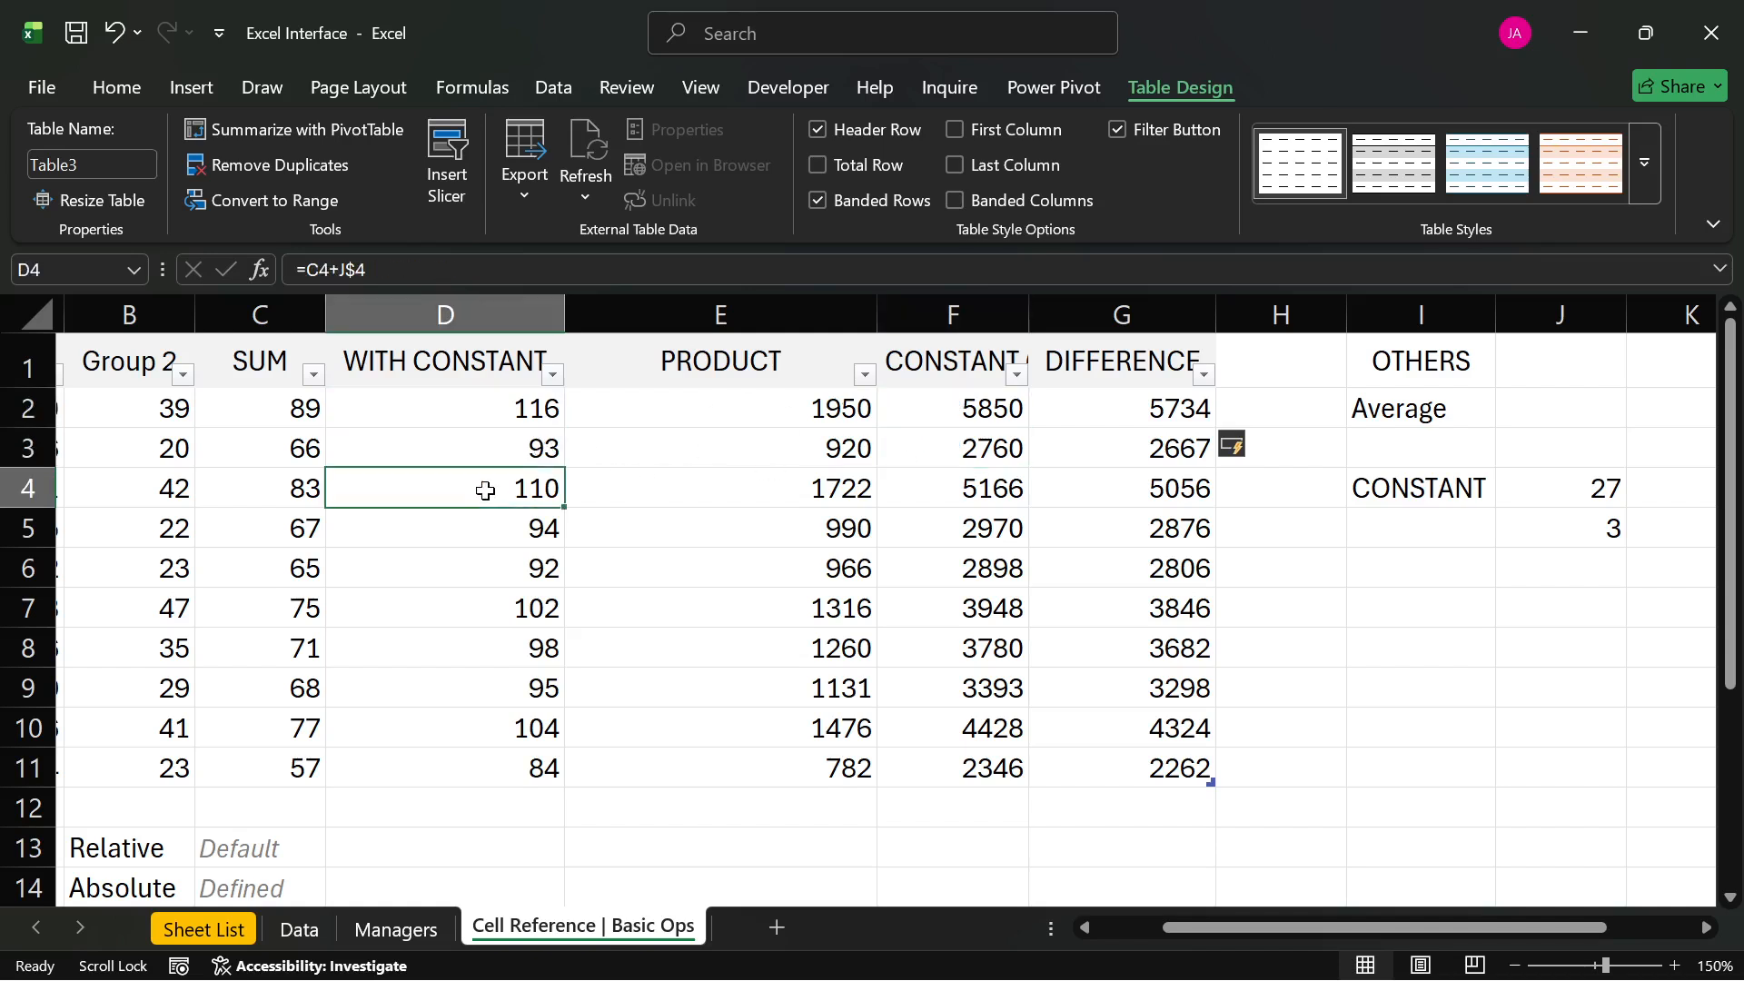
pyautogui.click(952, 488)
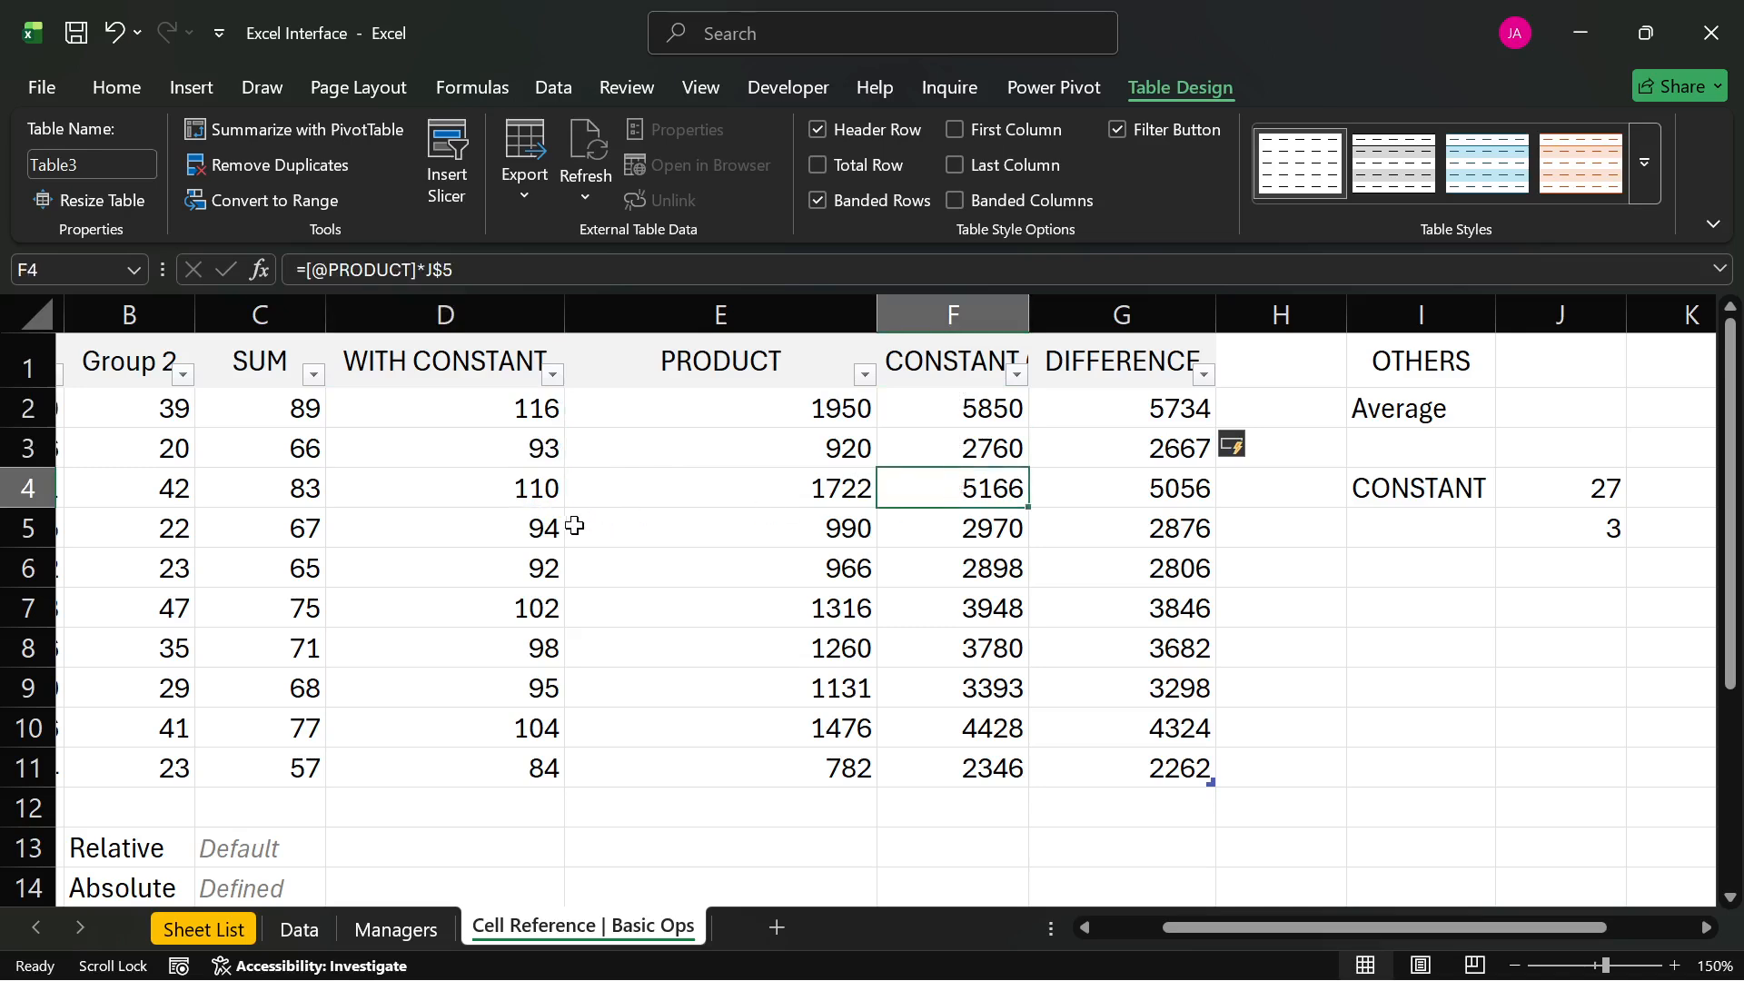
pyautogui.click(542, 530)
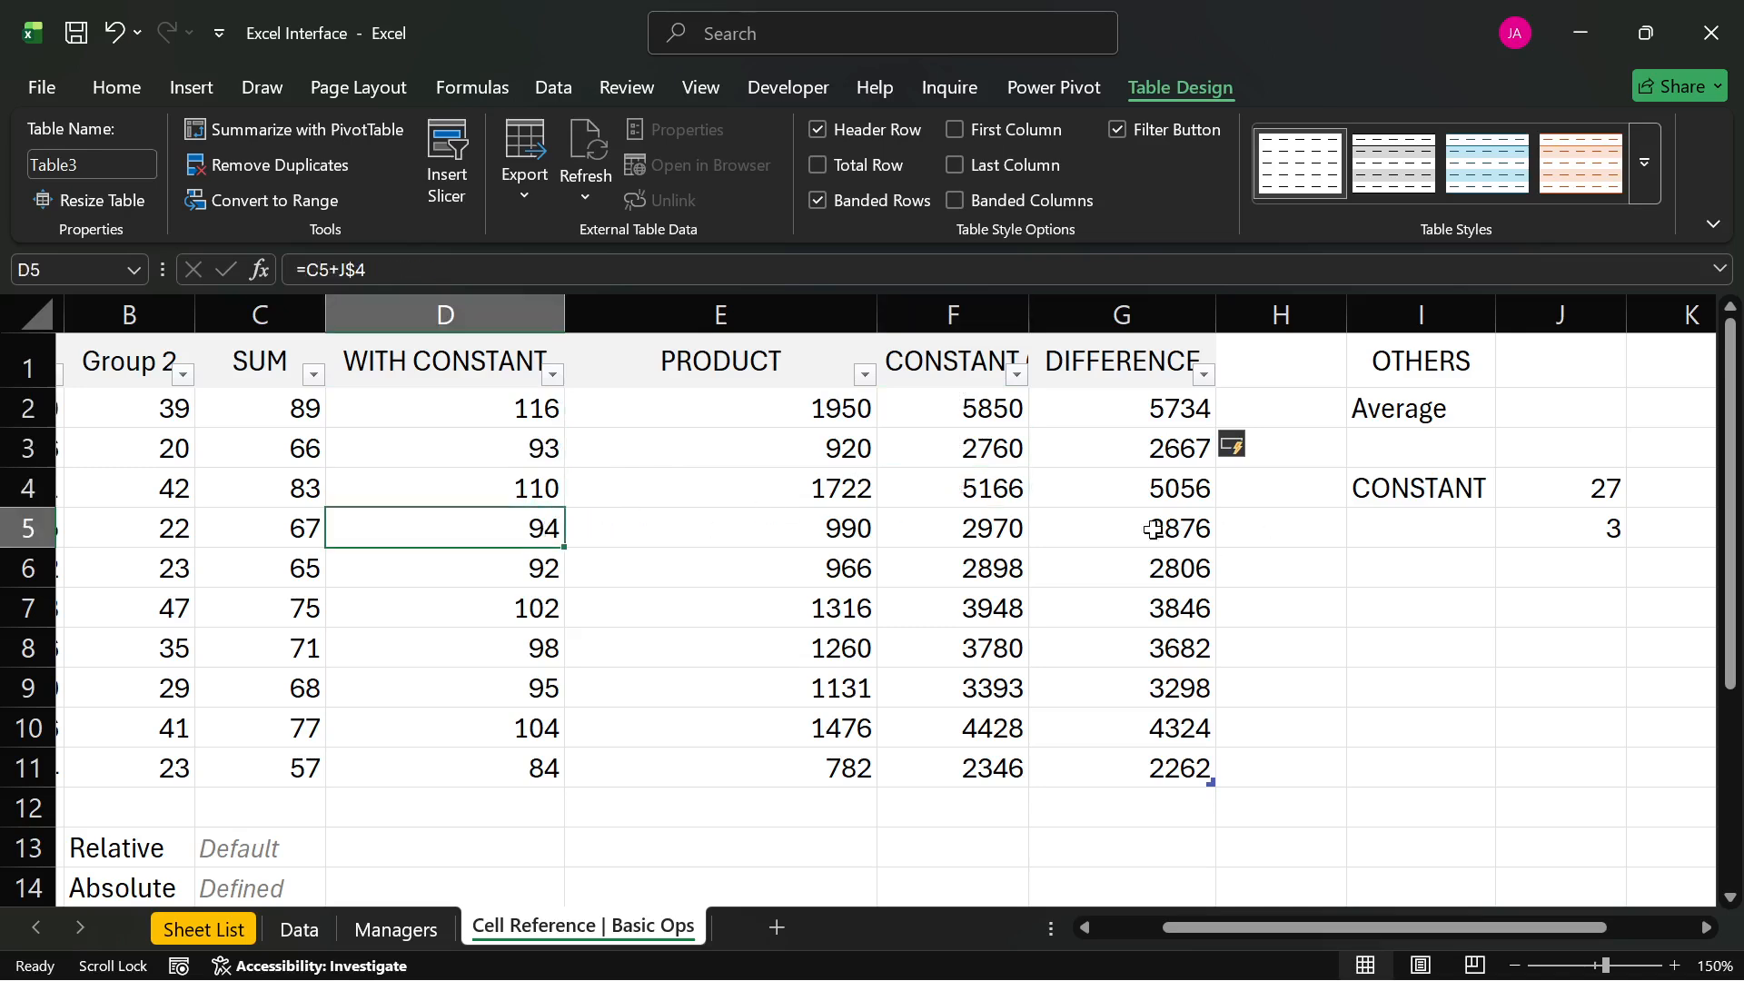
pyautogui.click(1018, 534)
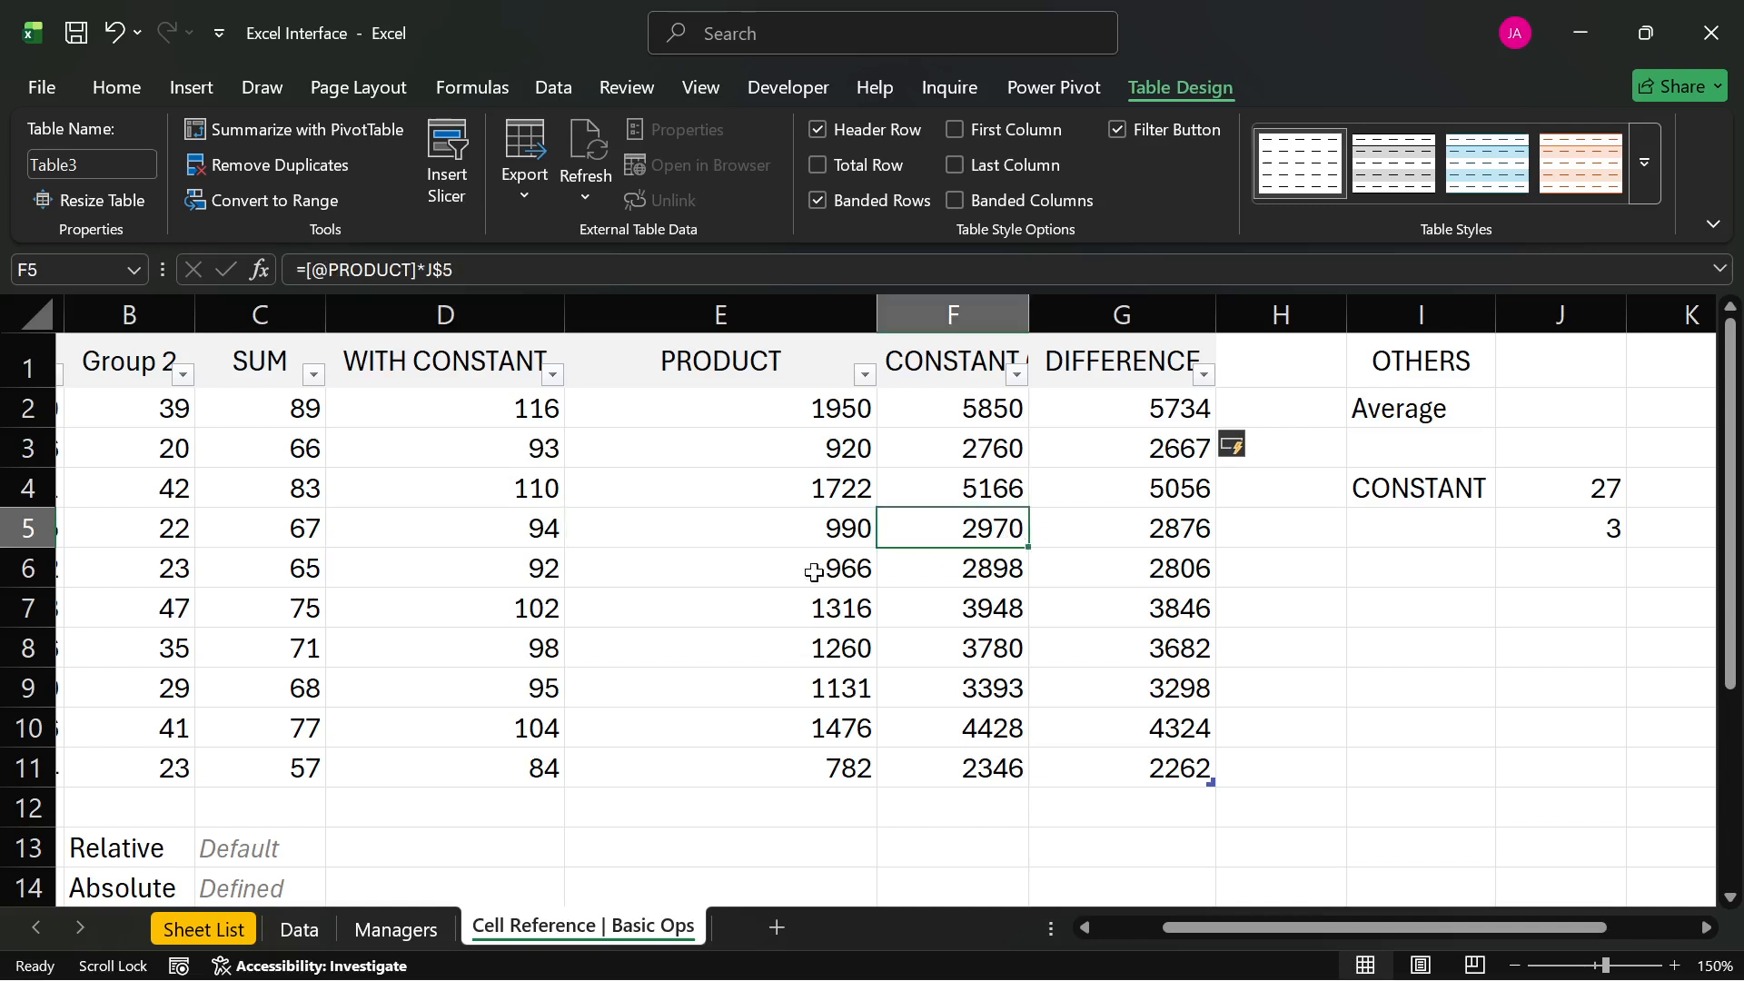
pyautogui.click(543, 584)
pyautogui.click(999, 567)
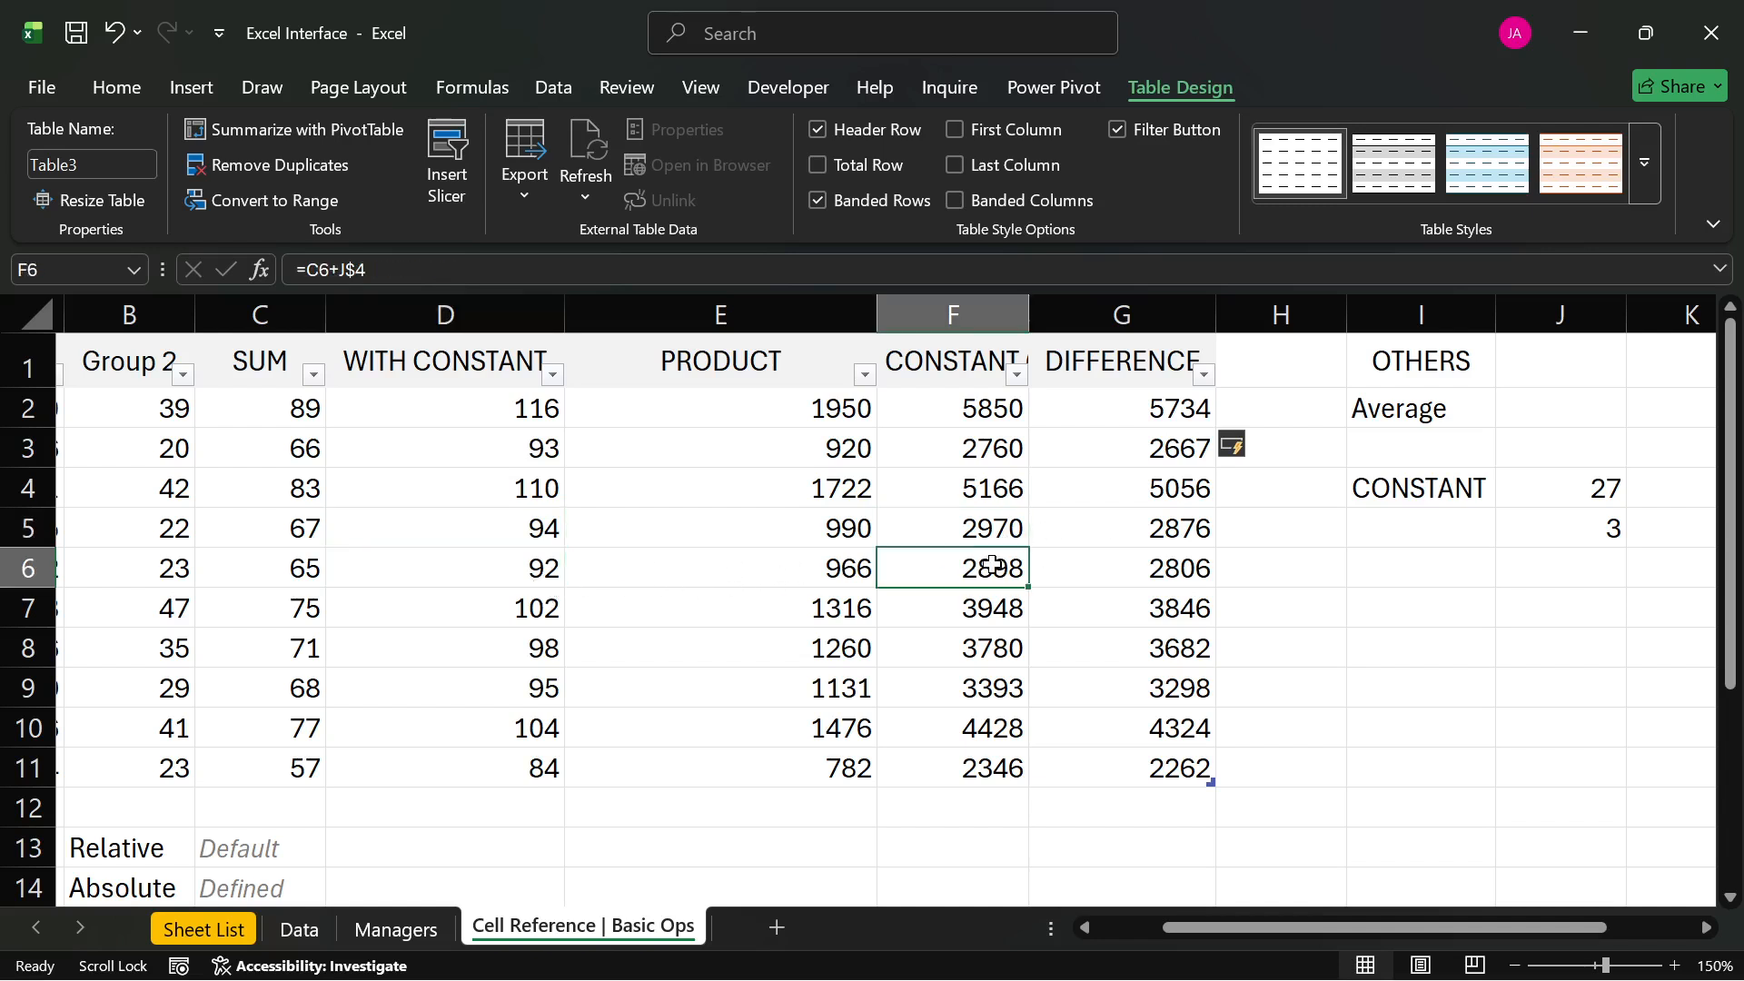
pyautogui.click(549, 612)
pyautogui.click(967, 603)
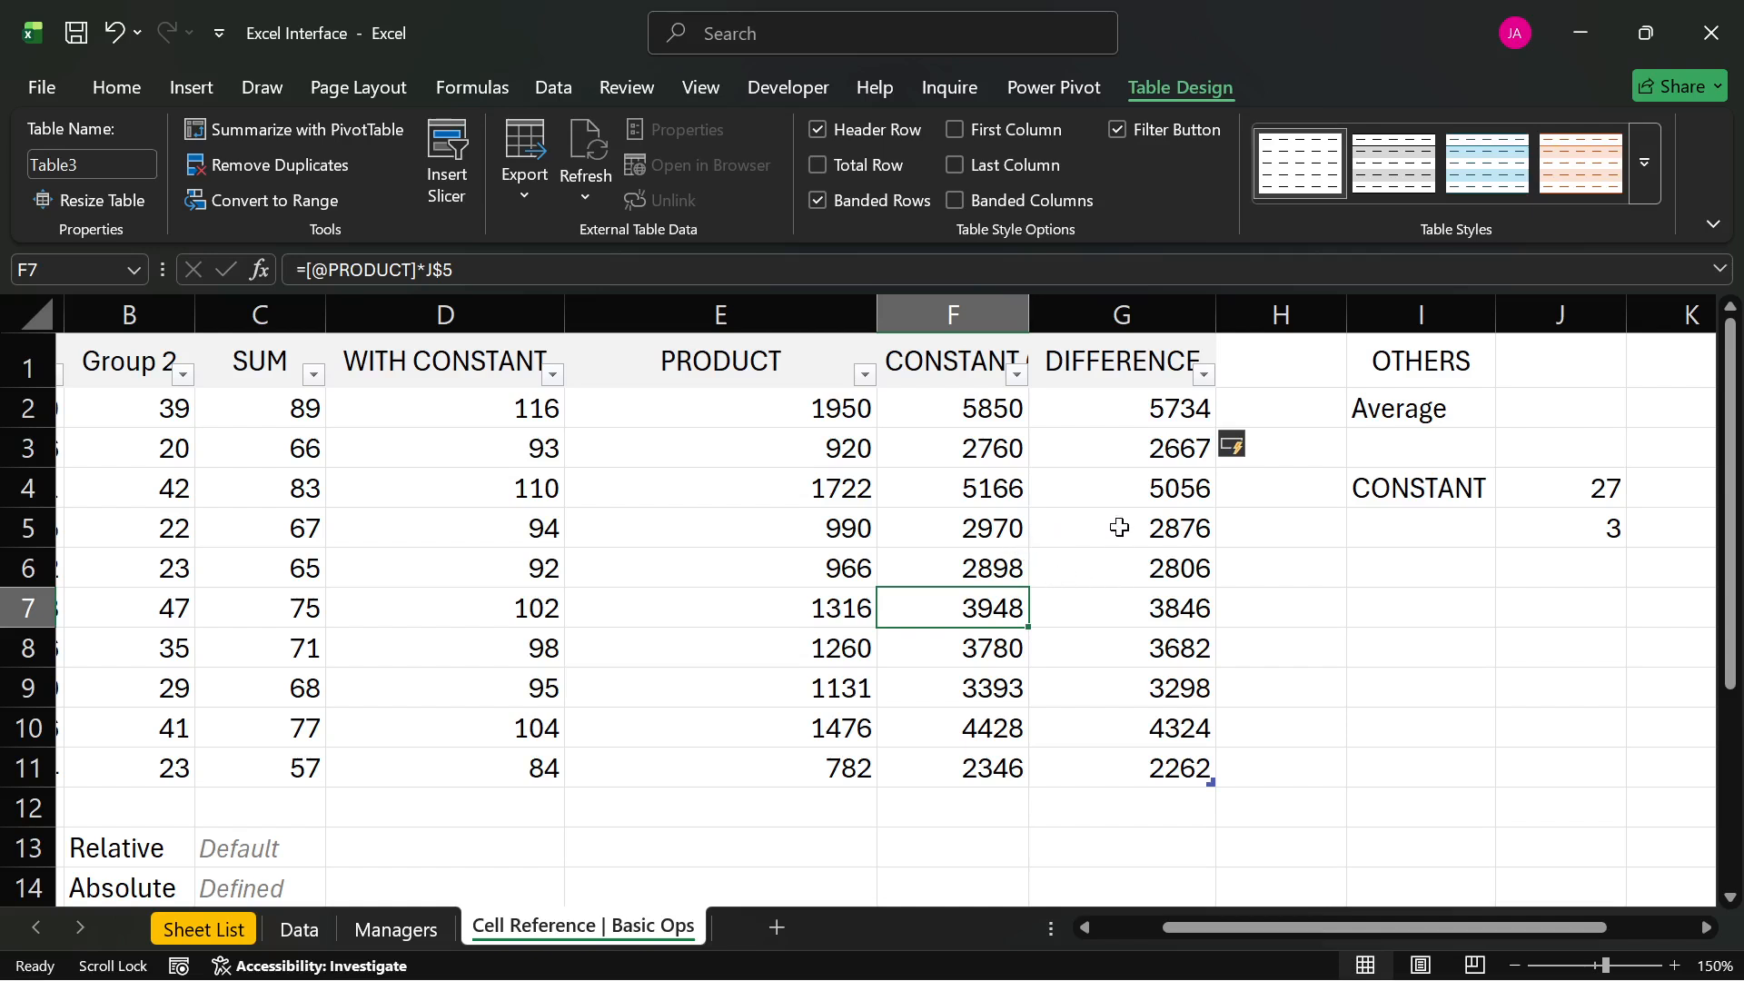
pyautogui.click(722, 851)
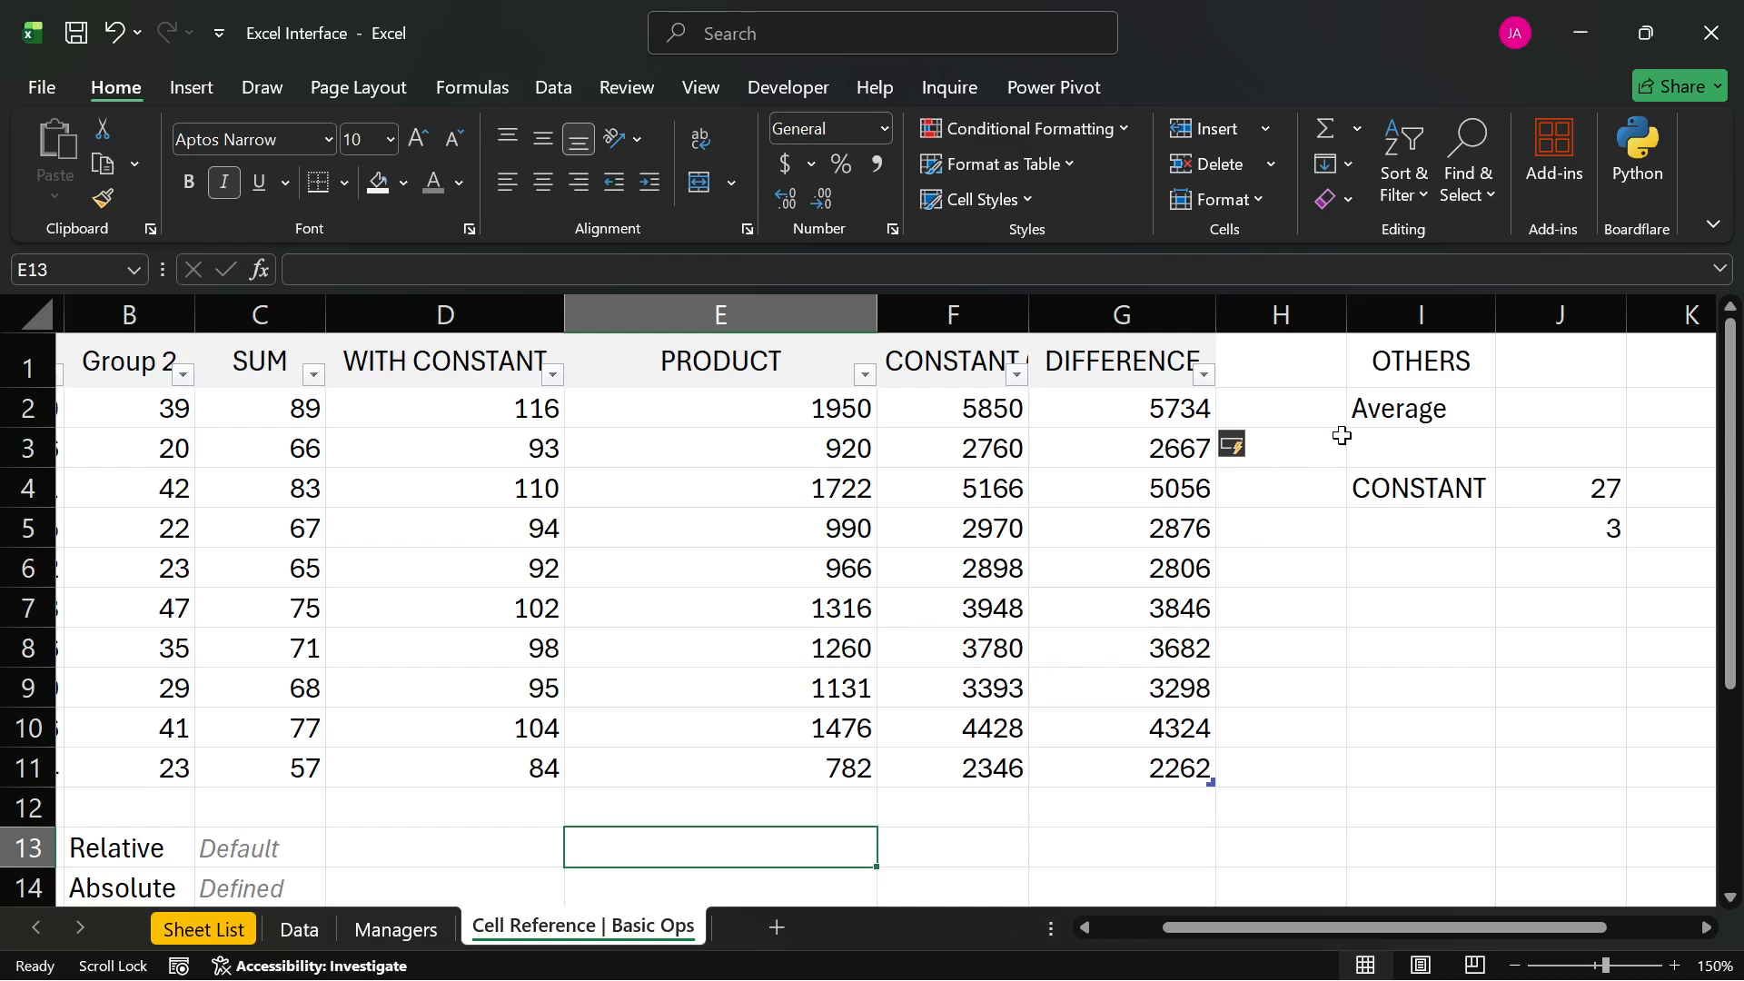
# - Enter the placeholder average formula =sum(no)/count(no) in J2 beside the Average label
pyautogui.click(1545, 408)
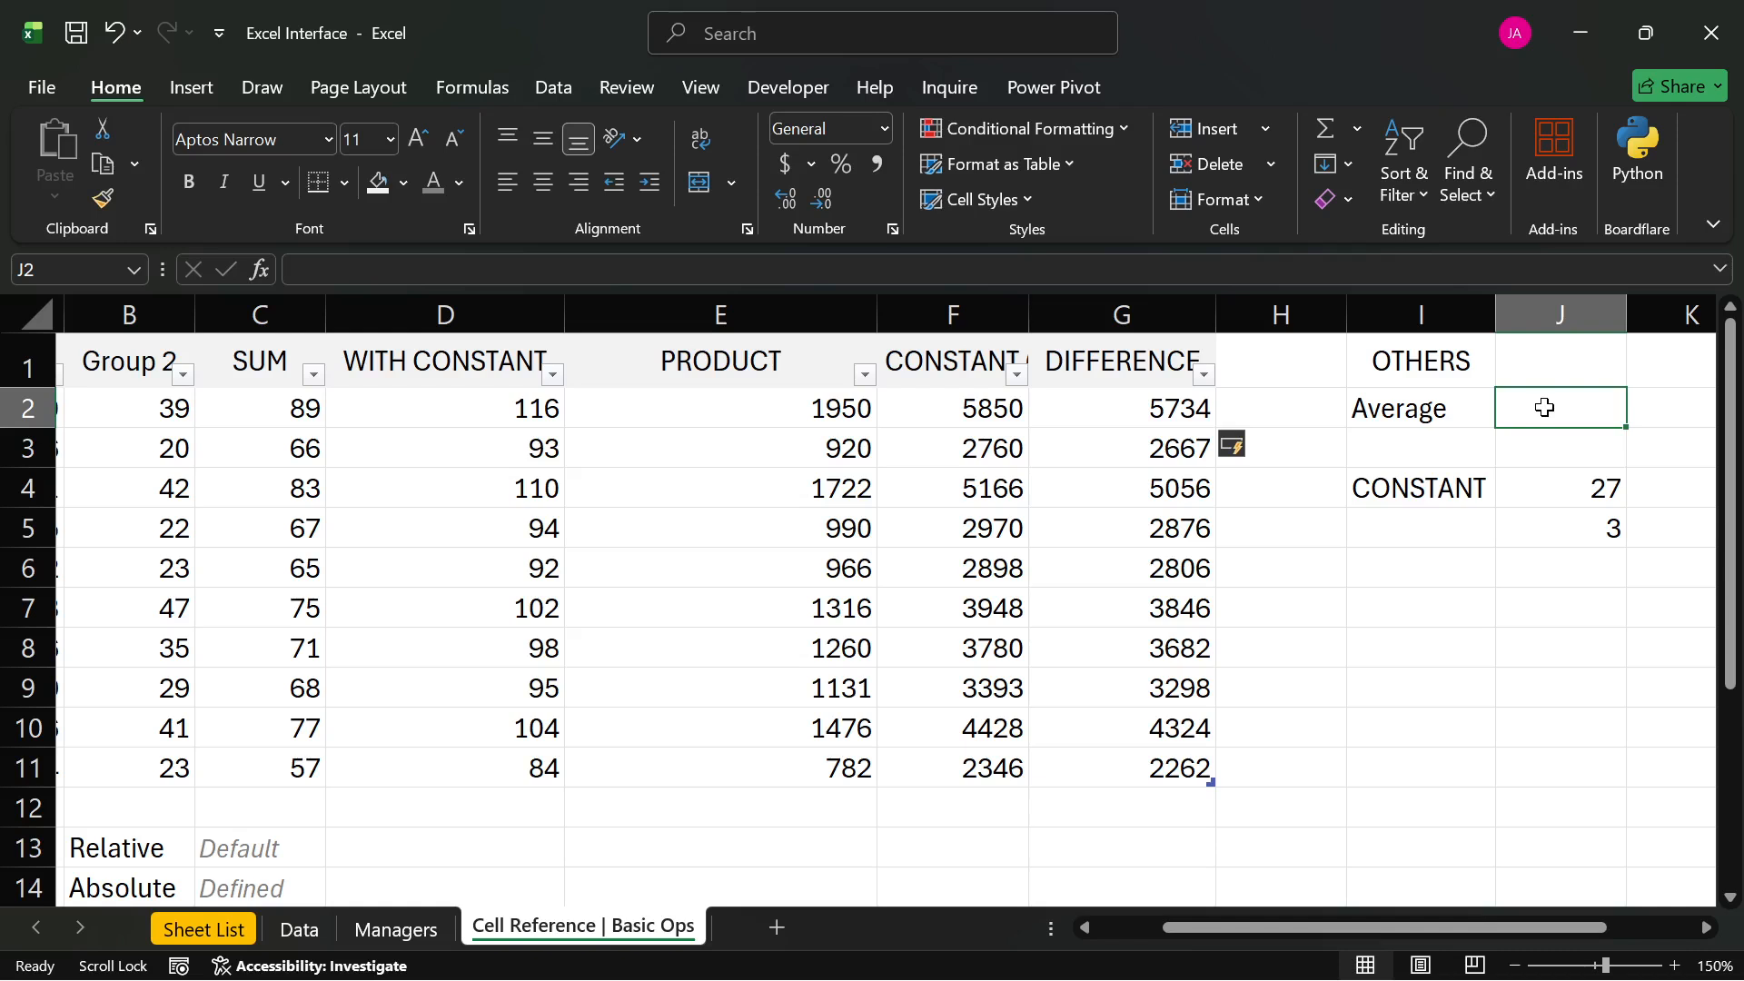
pyautogui.write('=su')
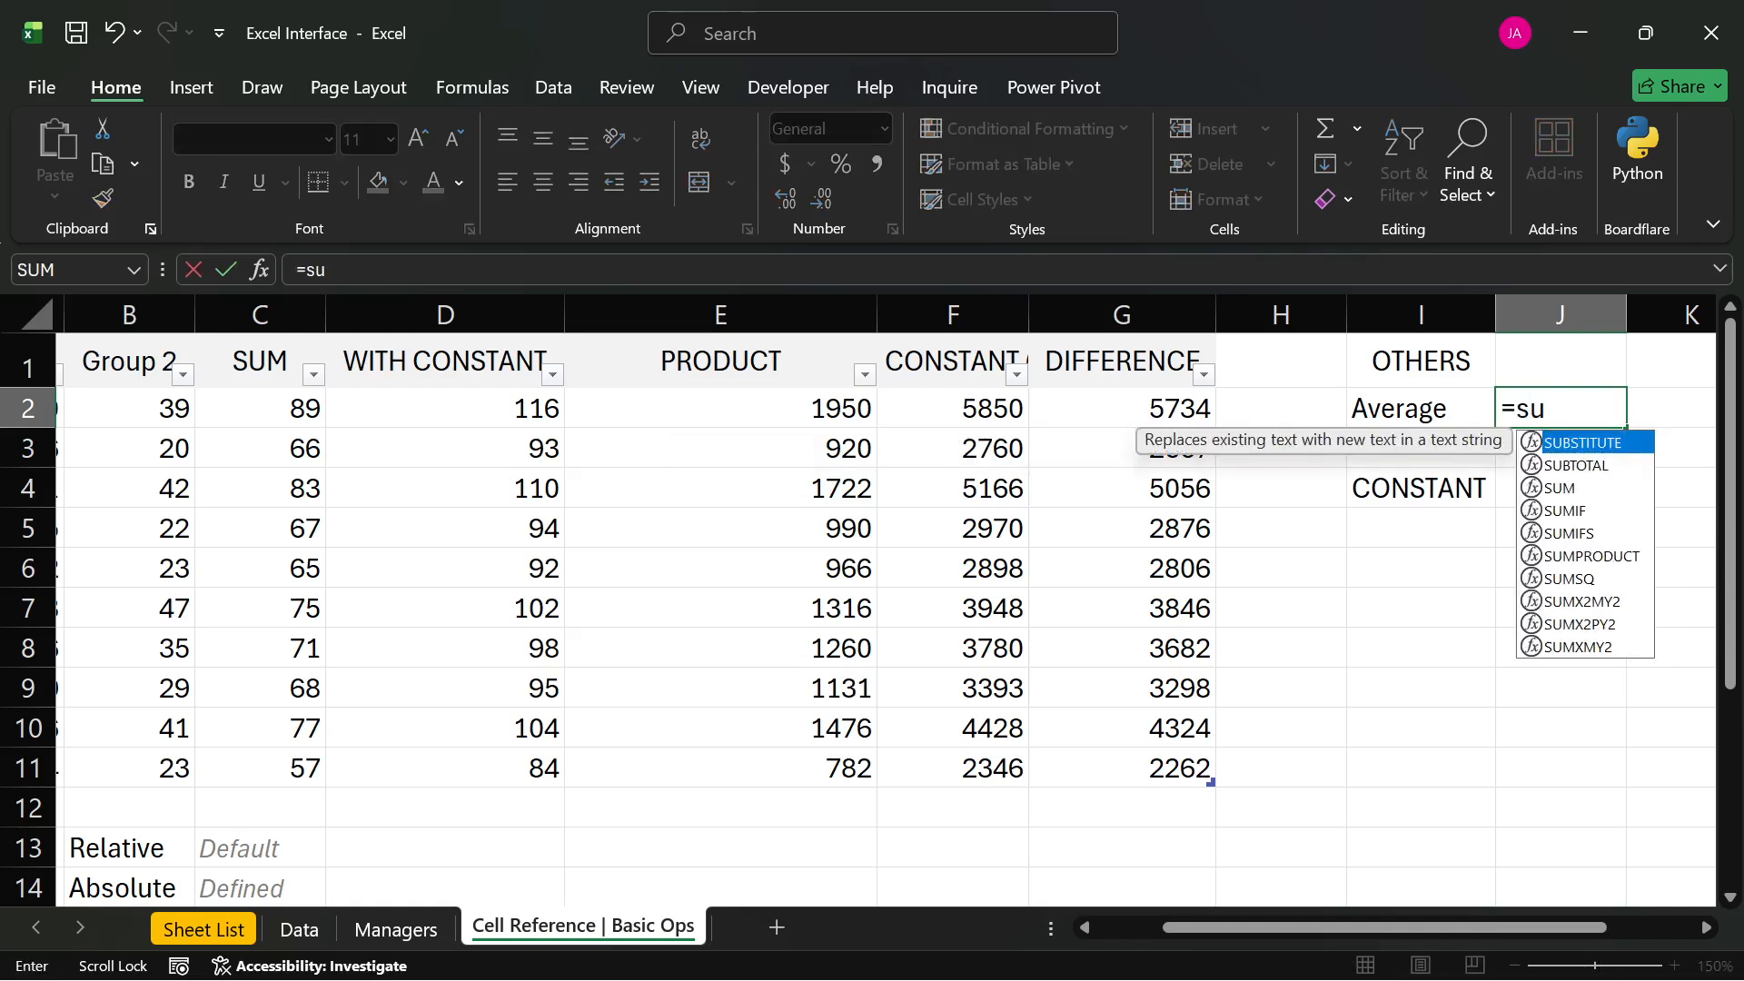
pyautogui.write('m(')
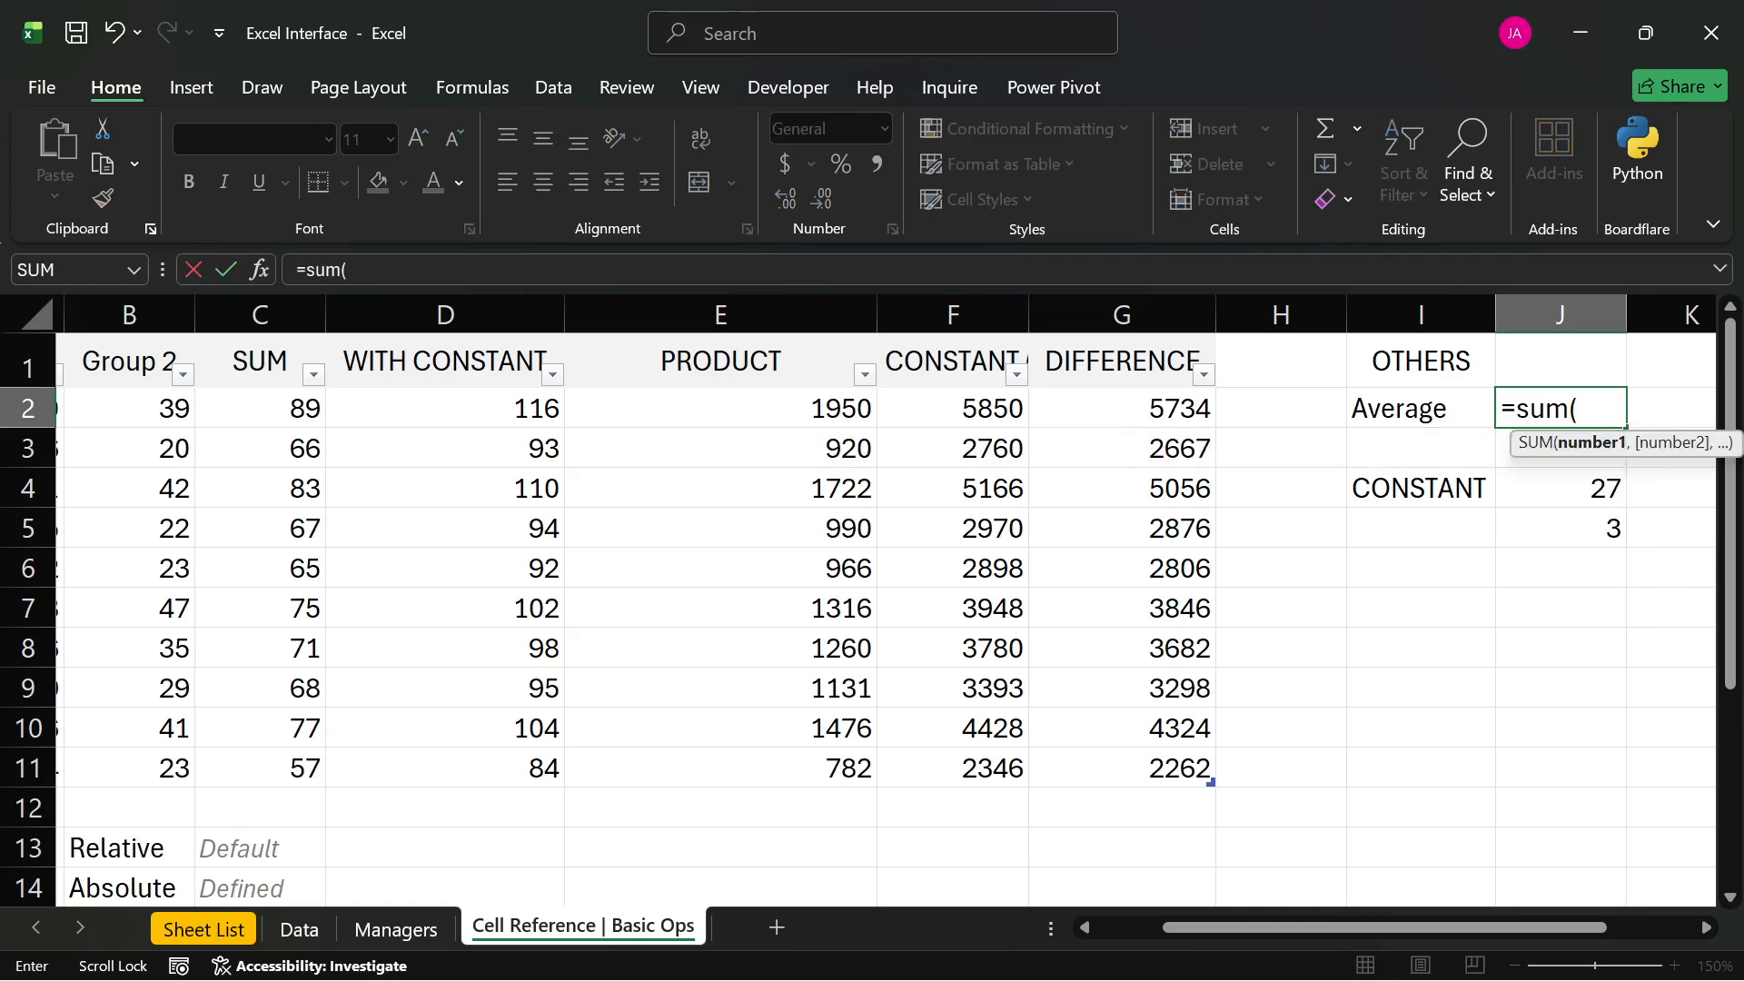
pyautogui.write('no')
pyautogui.press('Escape')
pyautogui.write(')/coun')
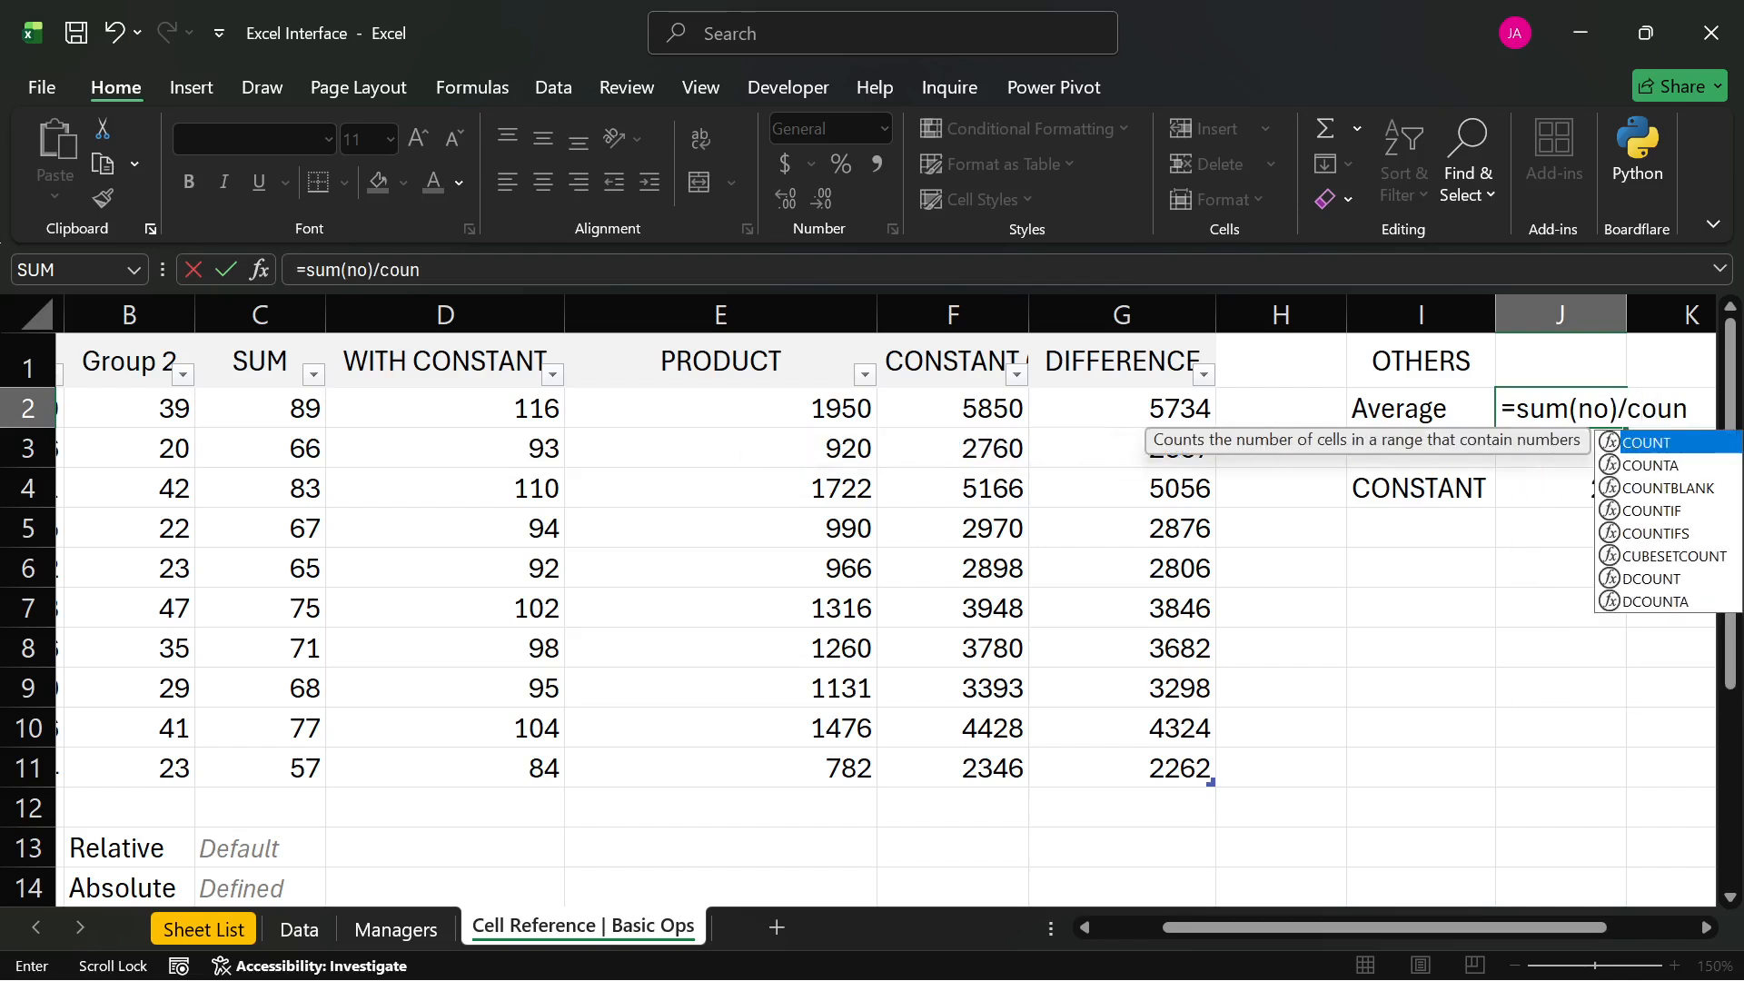
pyautogui.write('t(no')
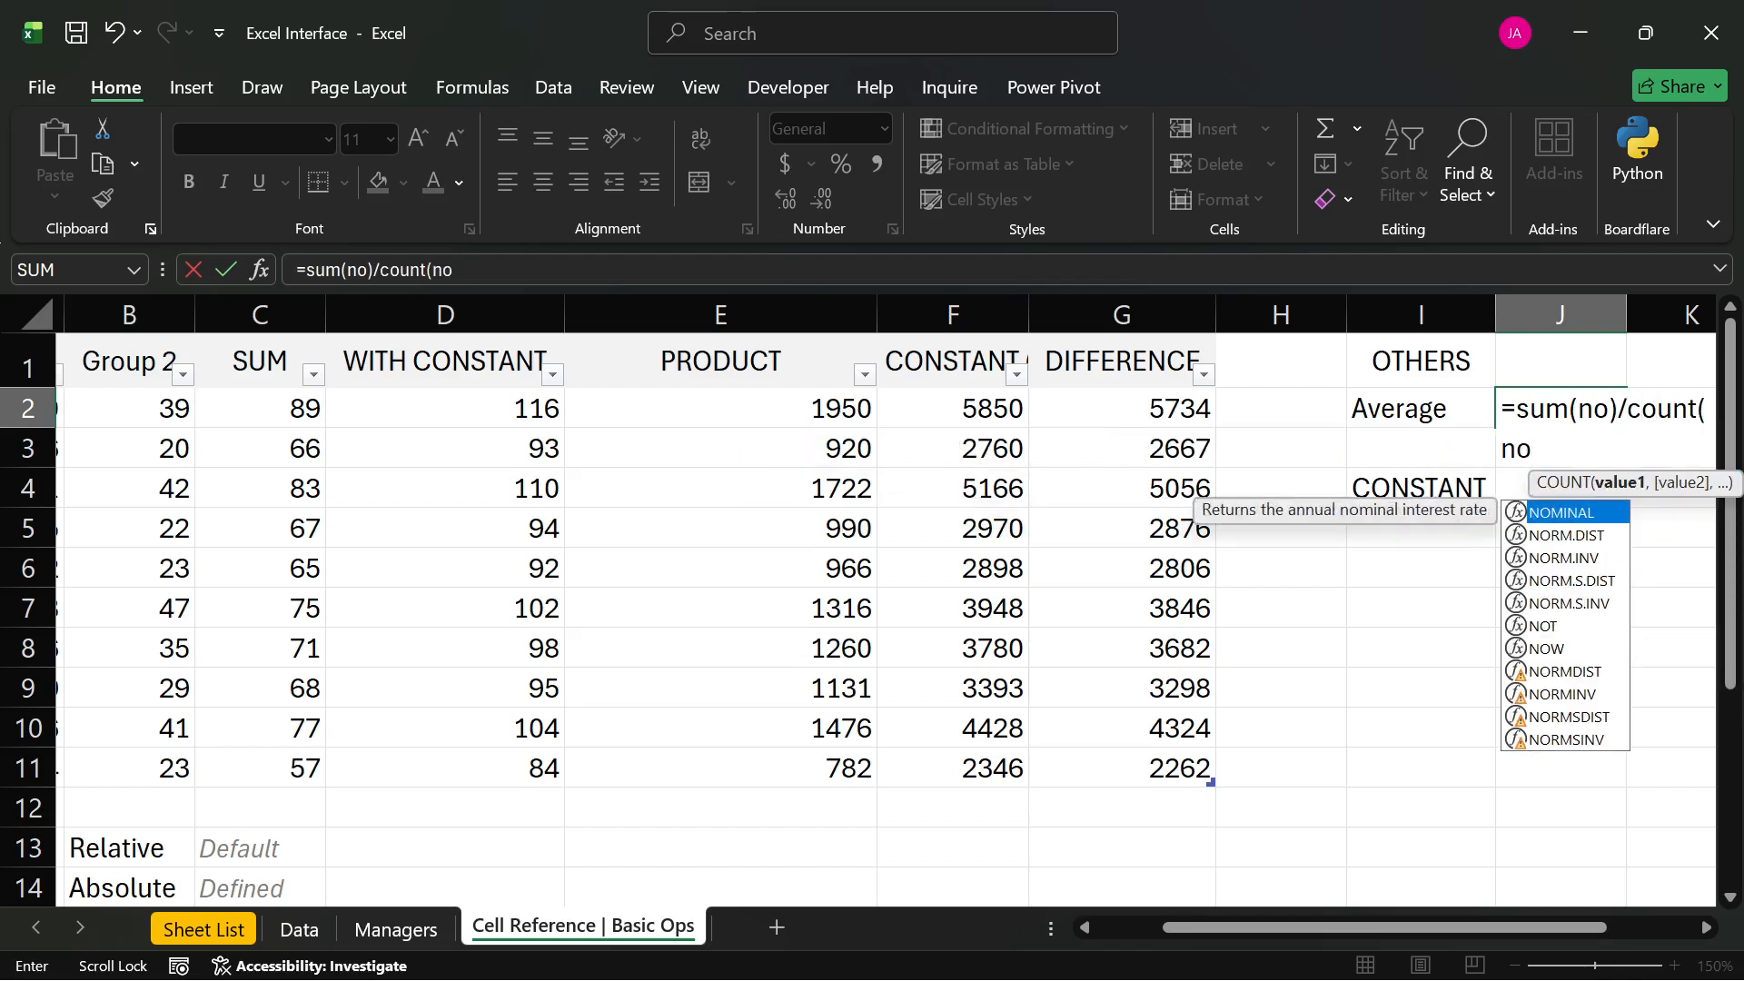
pyautogui.write('))')
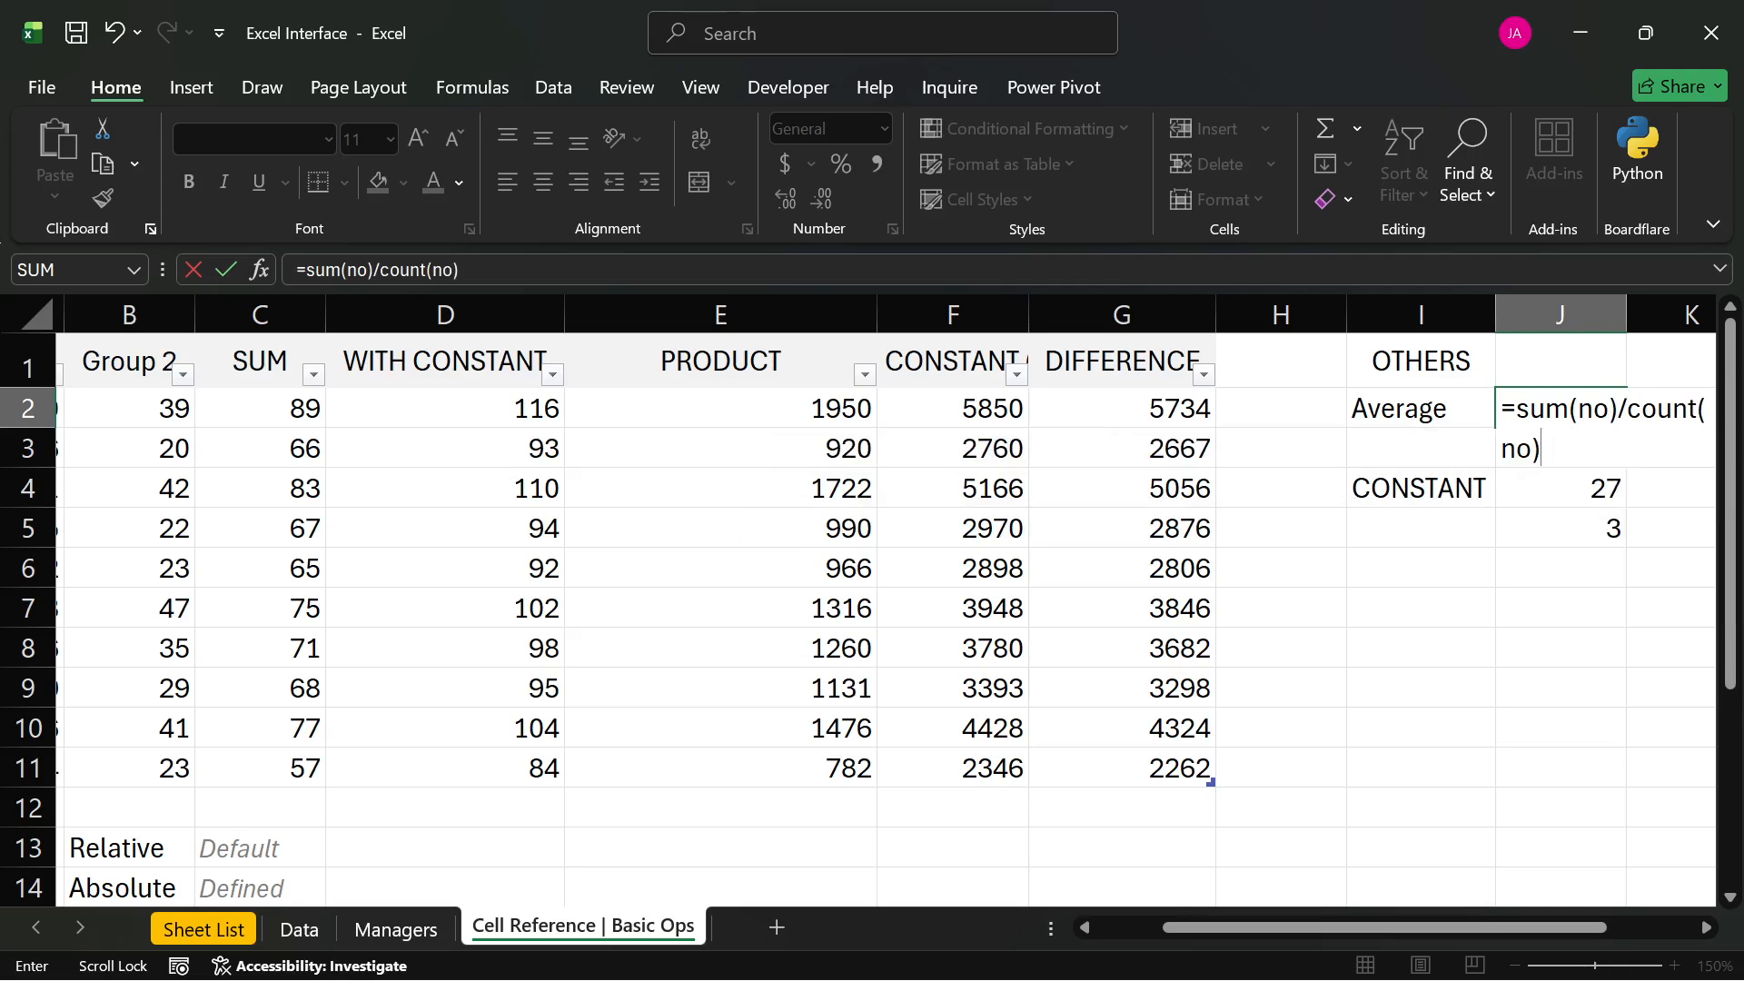
pyautogui.press('Return')
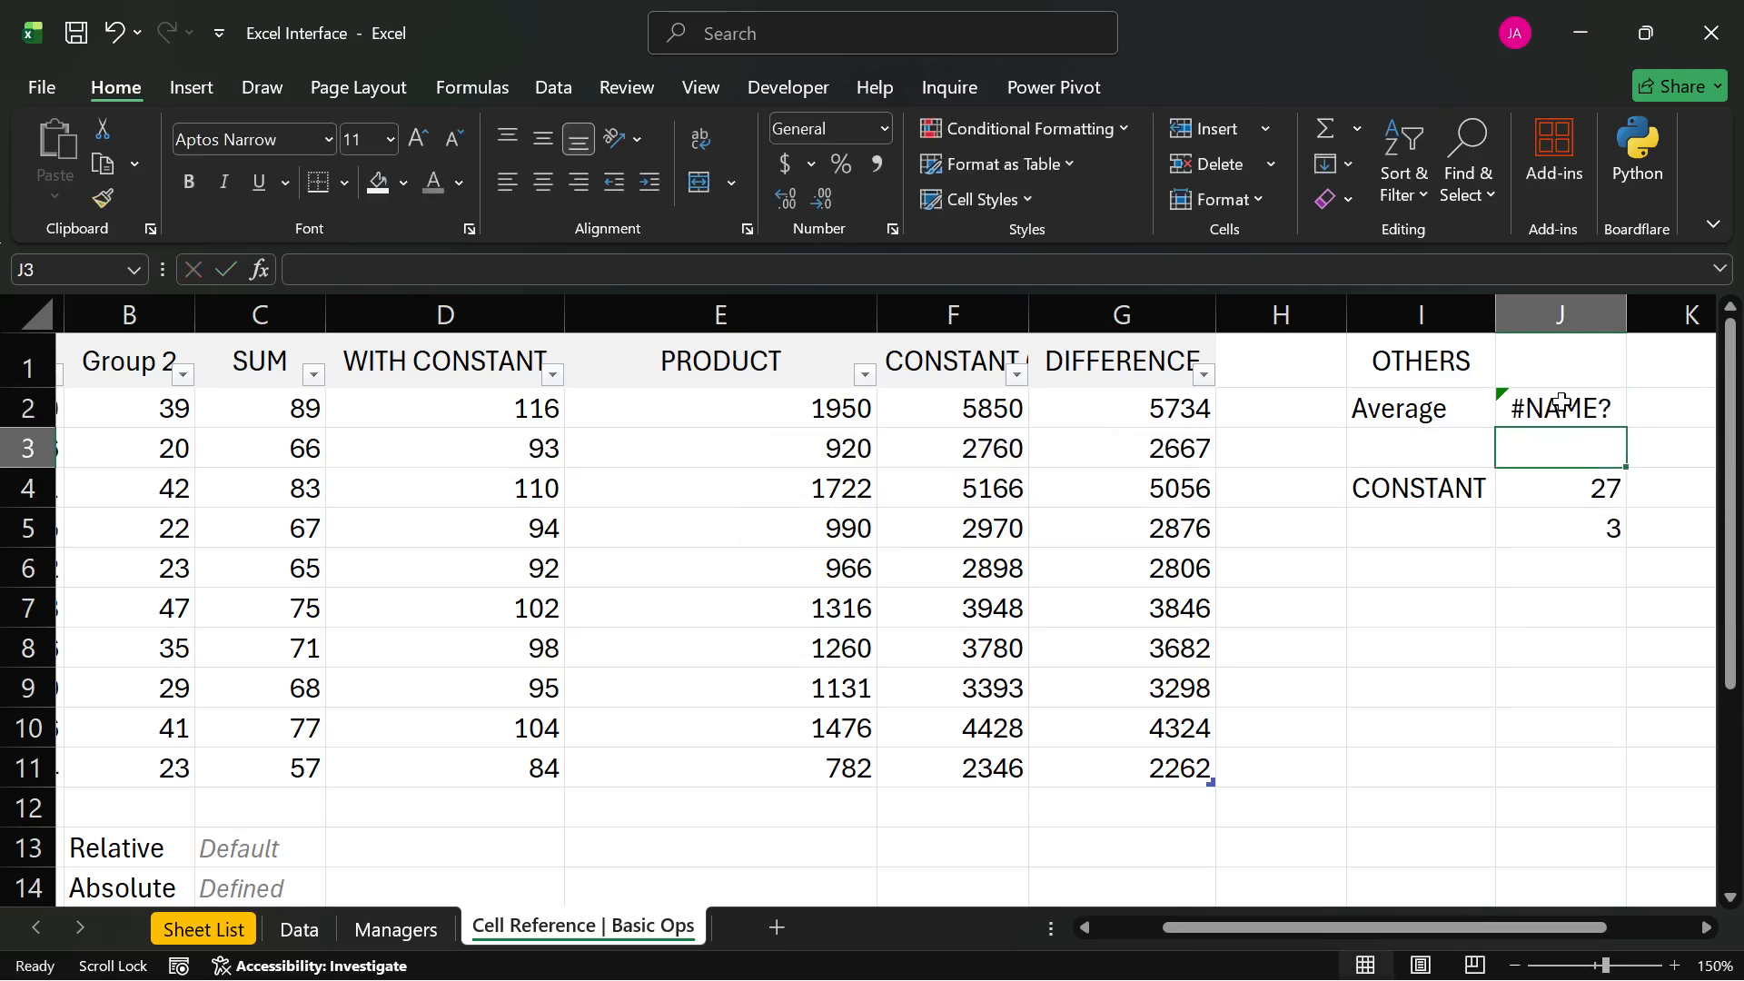
# - Widen column J and turn the formula in J2 into plain text that shows =SUM(no)/COUNT(no)
pyautogui.click(1621, 411)
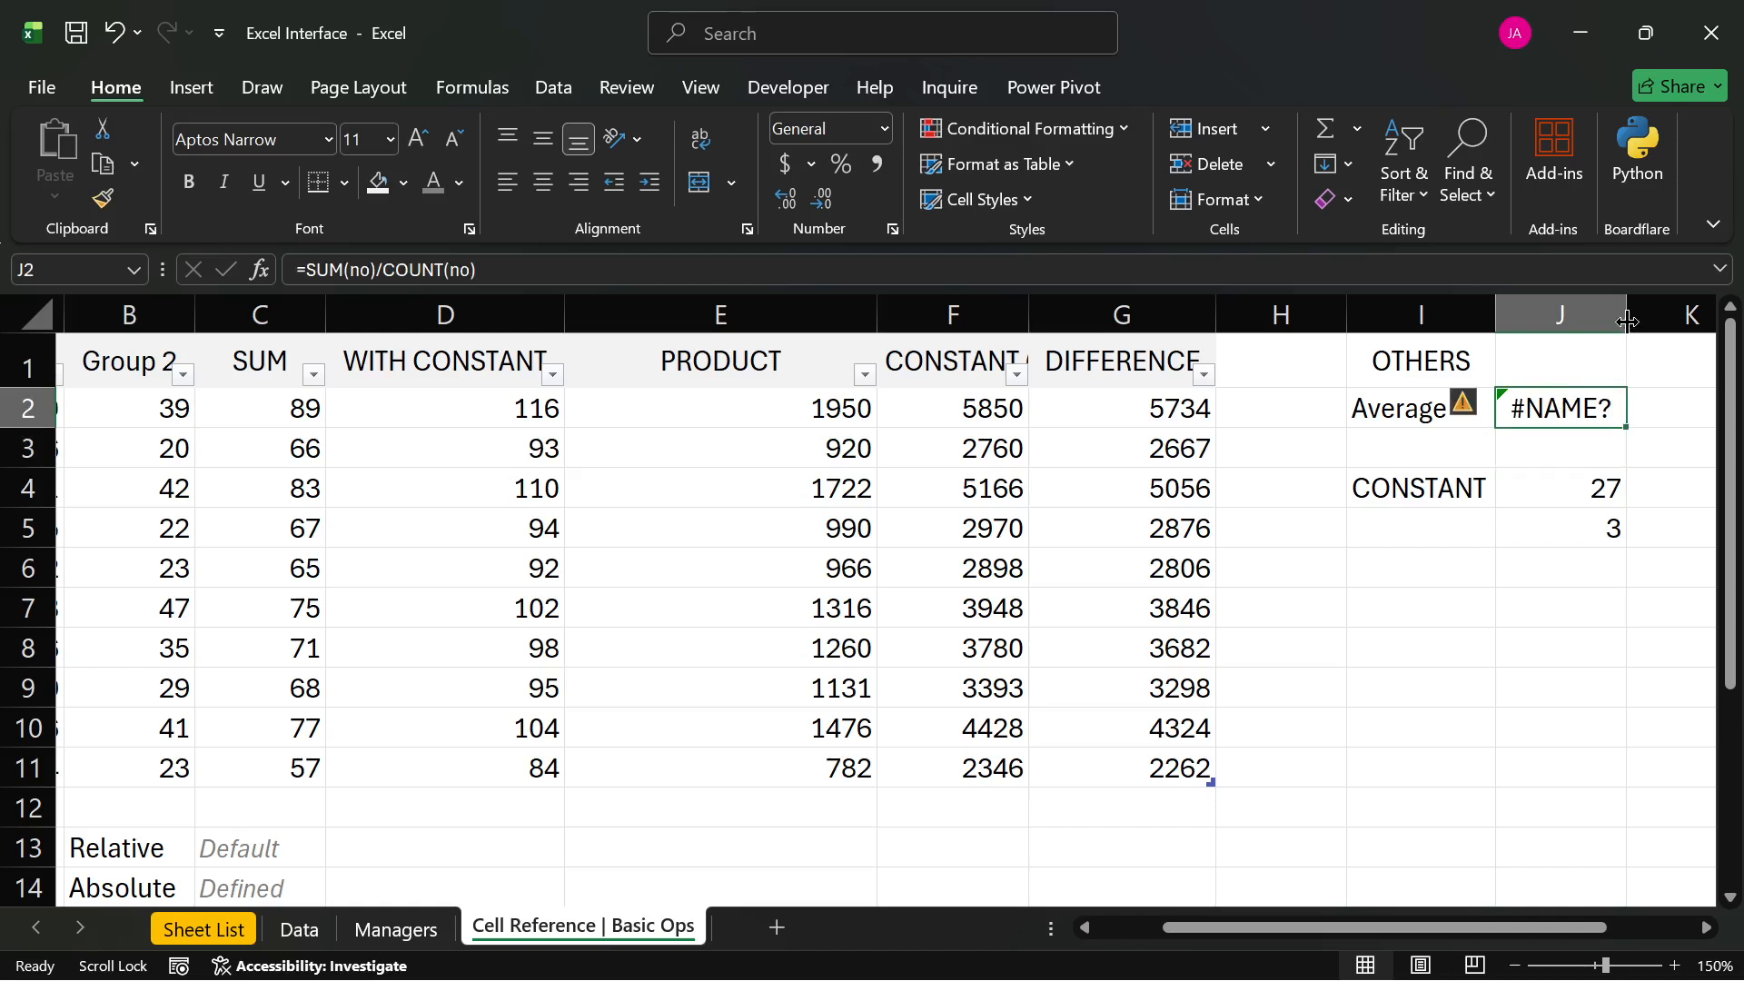
pyautogui.moveTo(1626, 315); pyautogui.dragTo(1682, 315)
pyautogui.doubleClick(1610, 406)
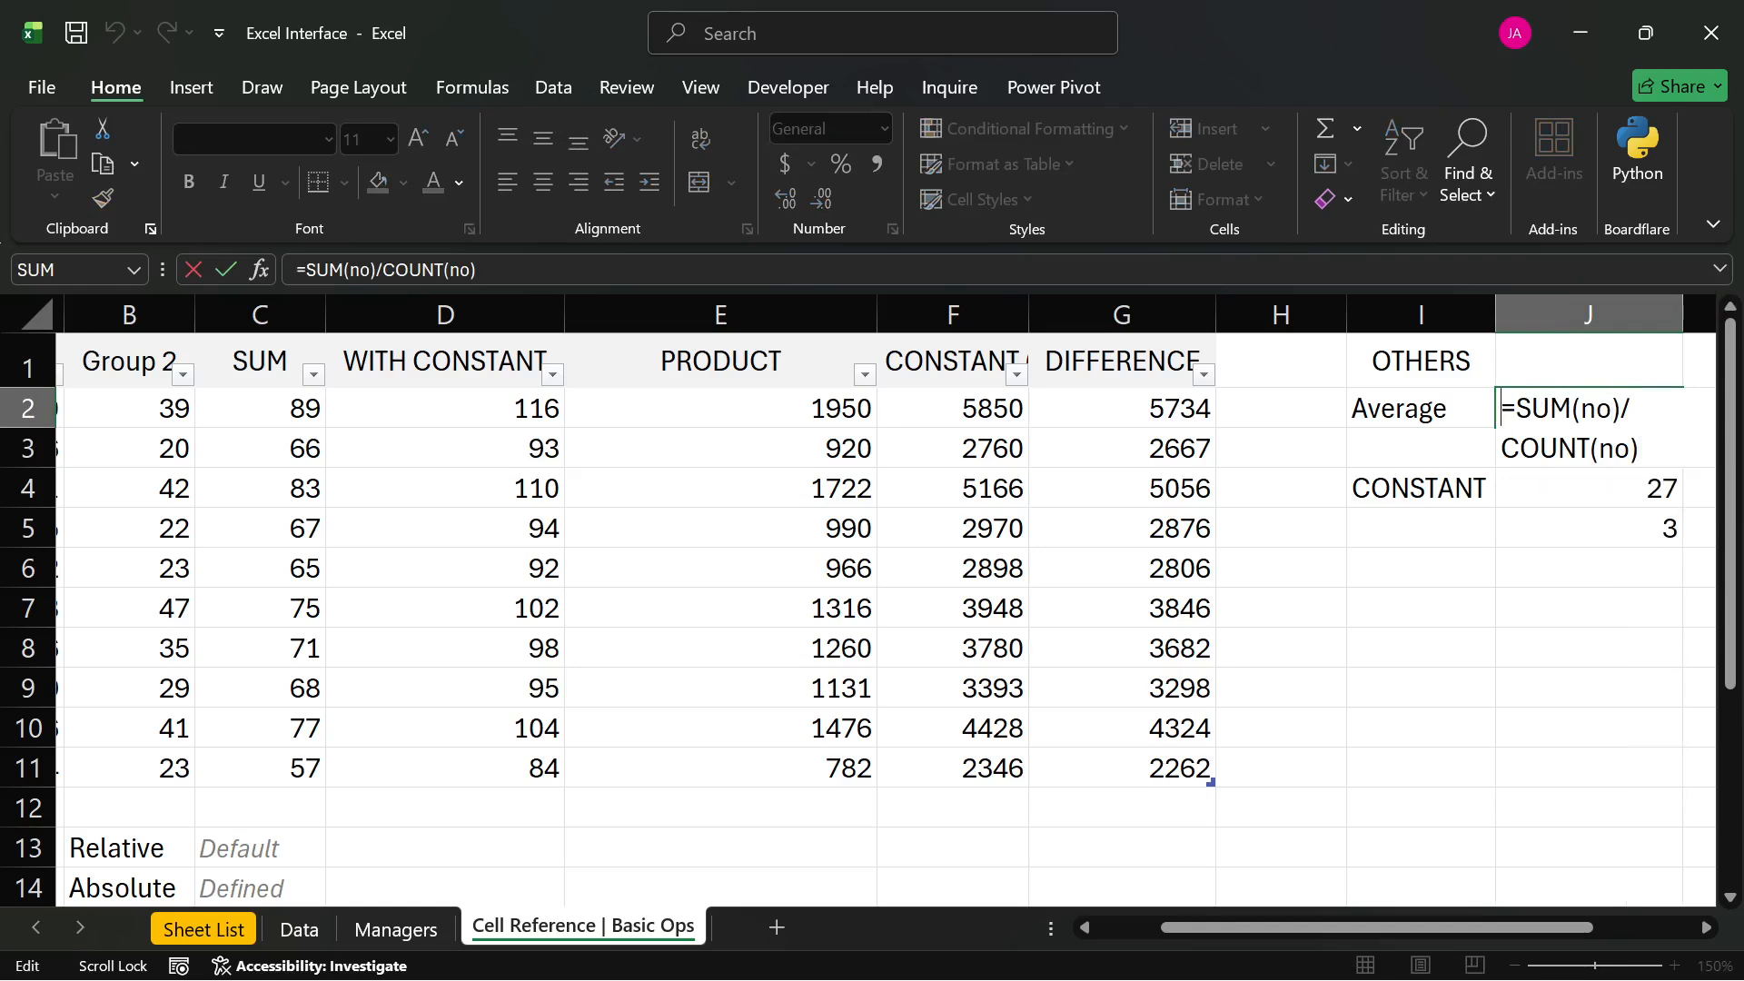
pyautogui.press('Return')
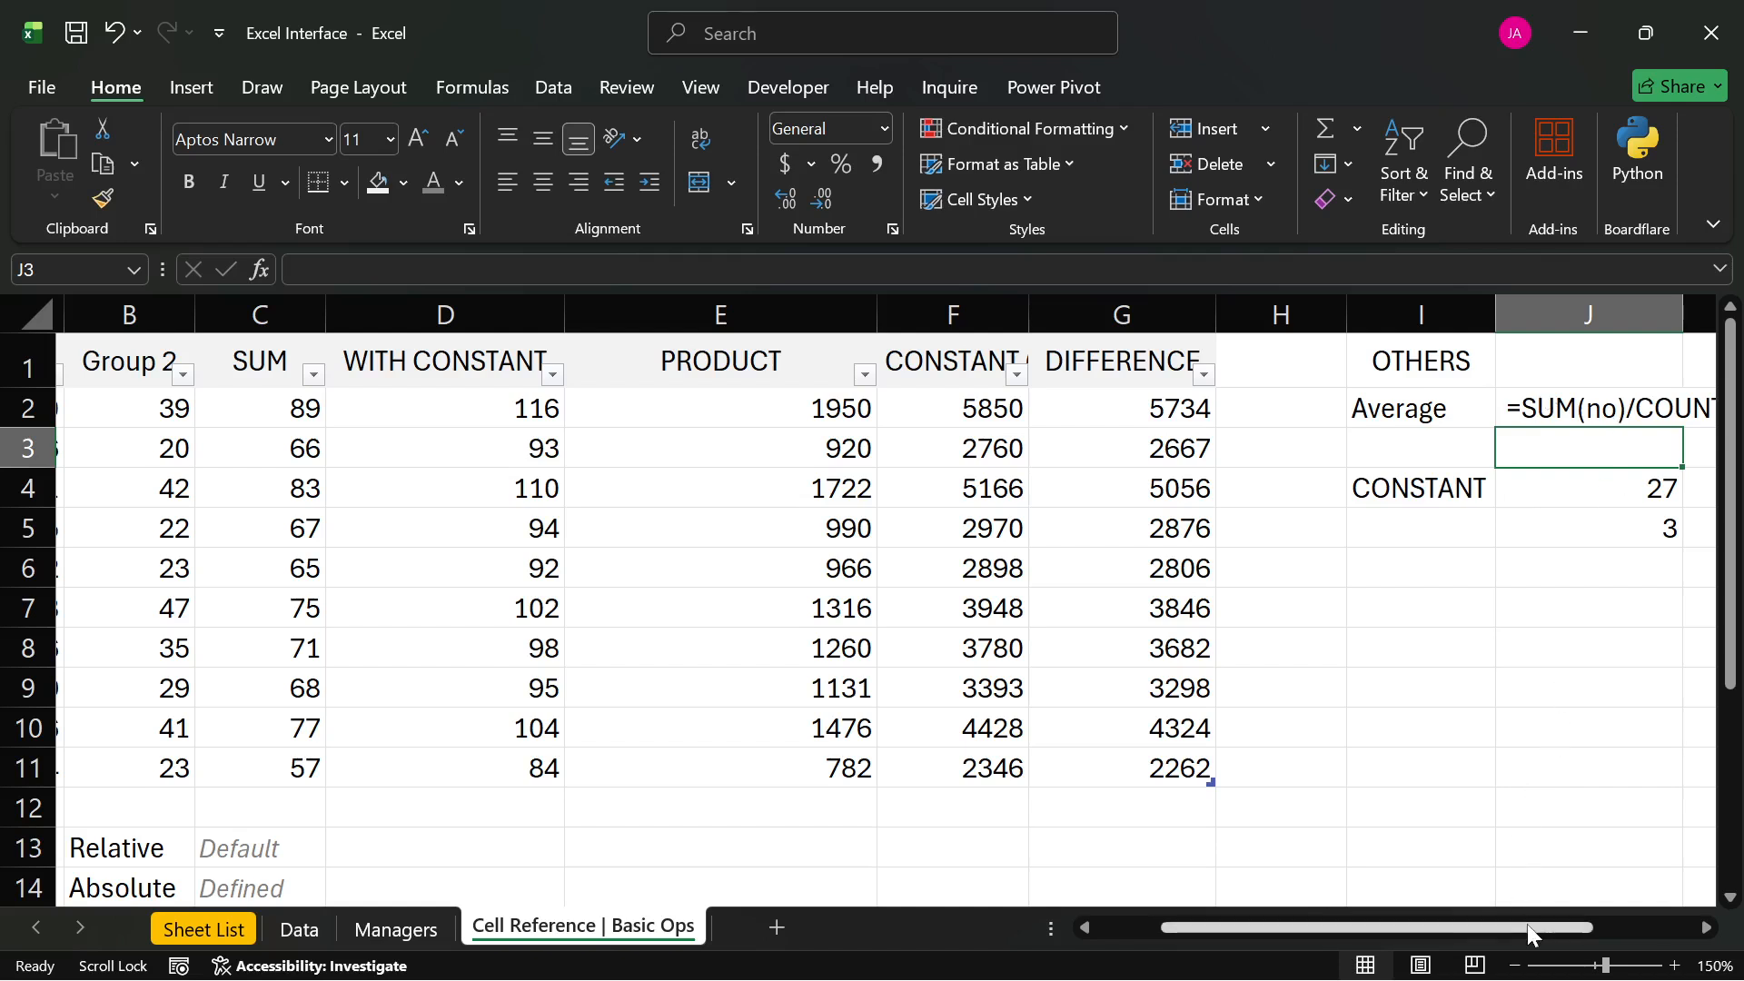
pyautogui.moveTo(1528, 924); pyautogui.dragTo(1626, 925)
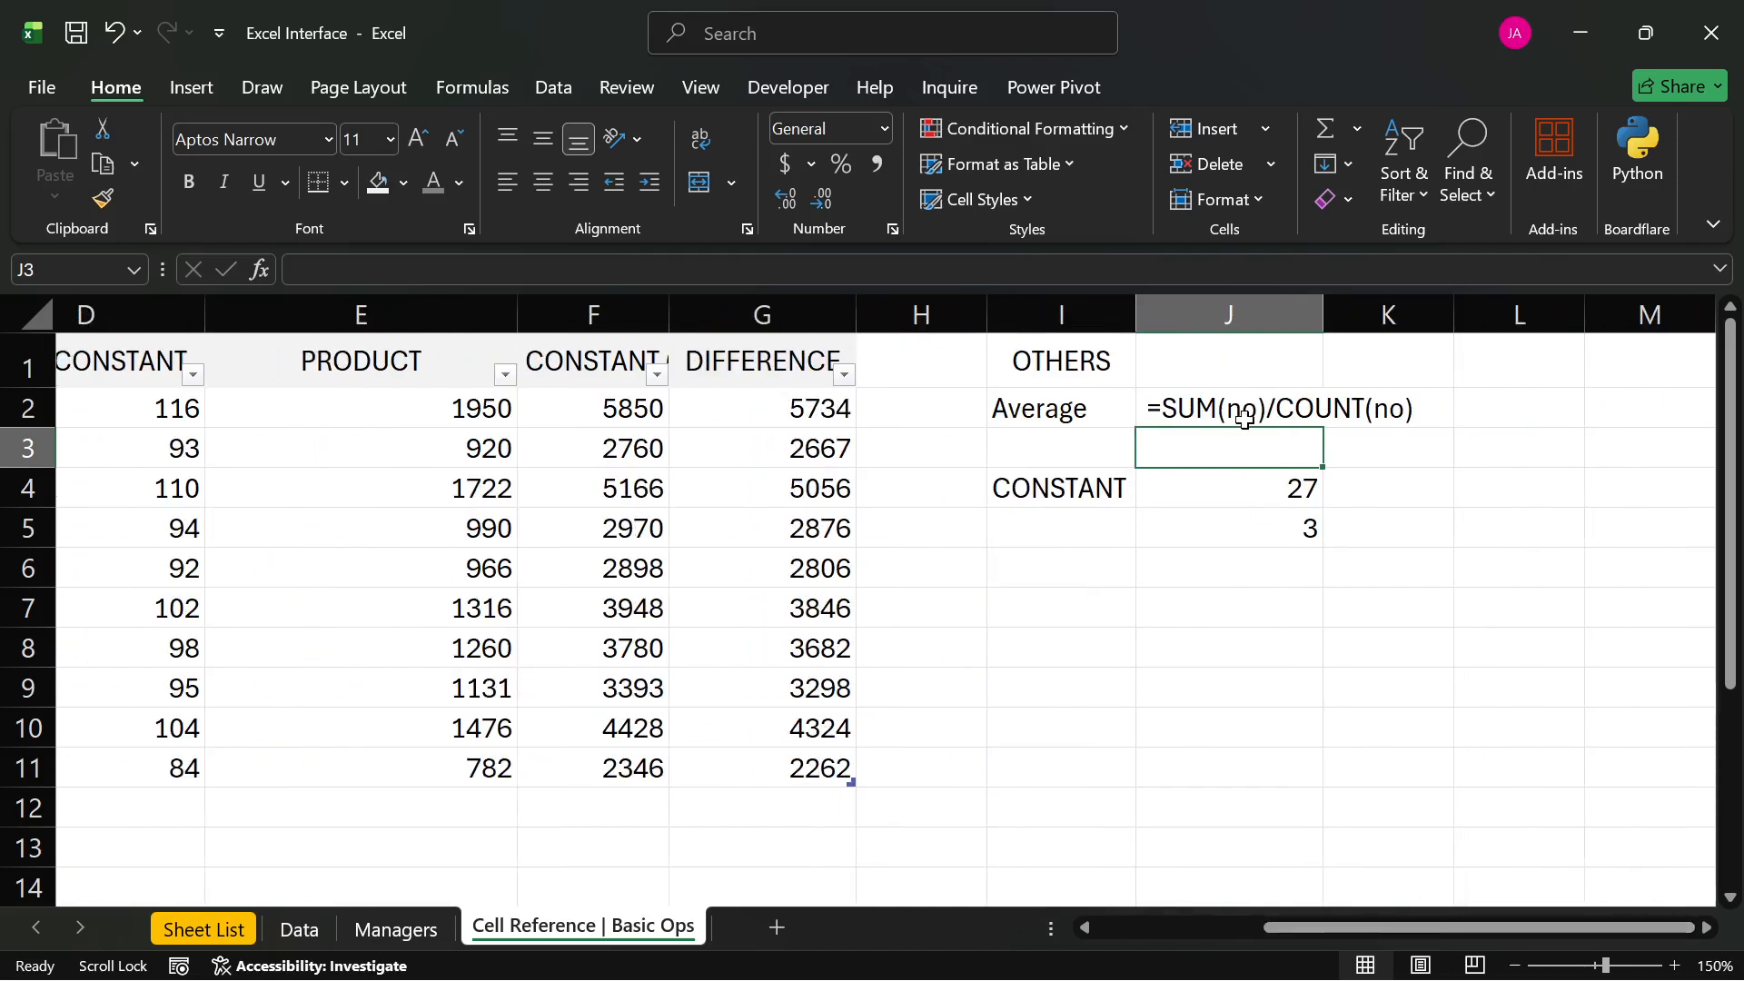
pyautogui.click(1207, 403)
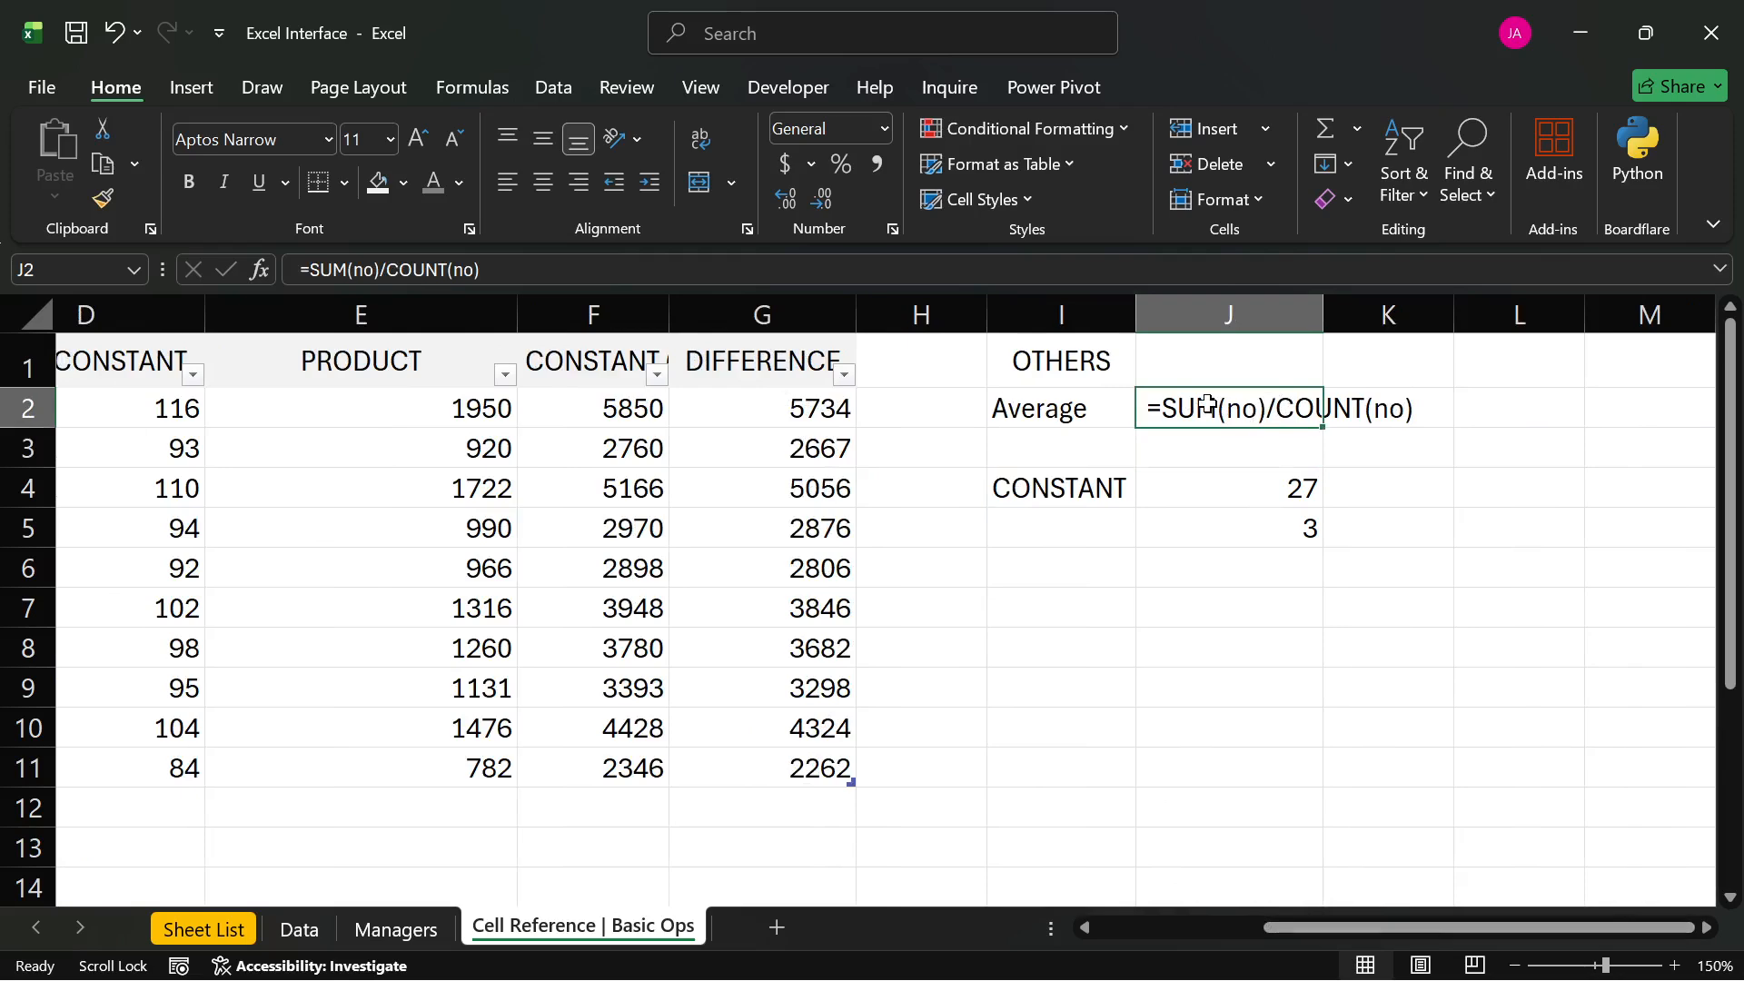
pyautogui.write('=(')
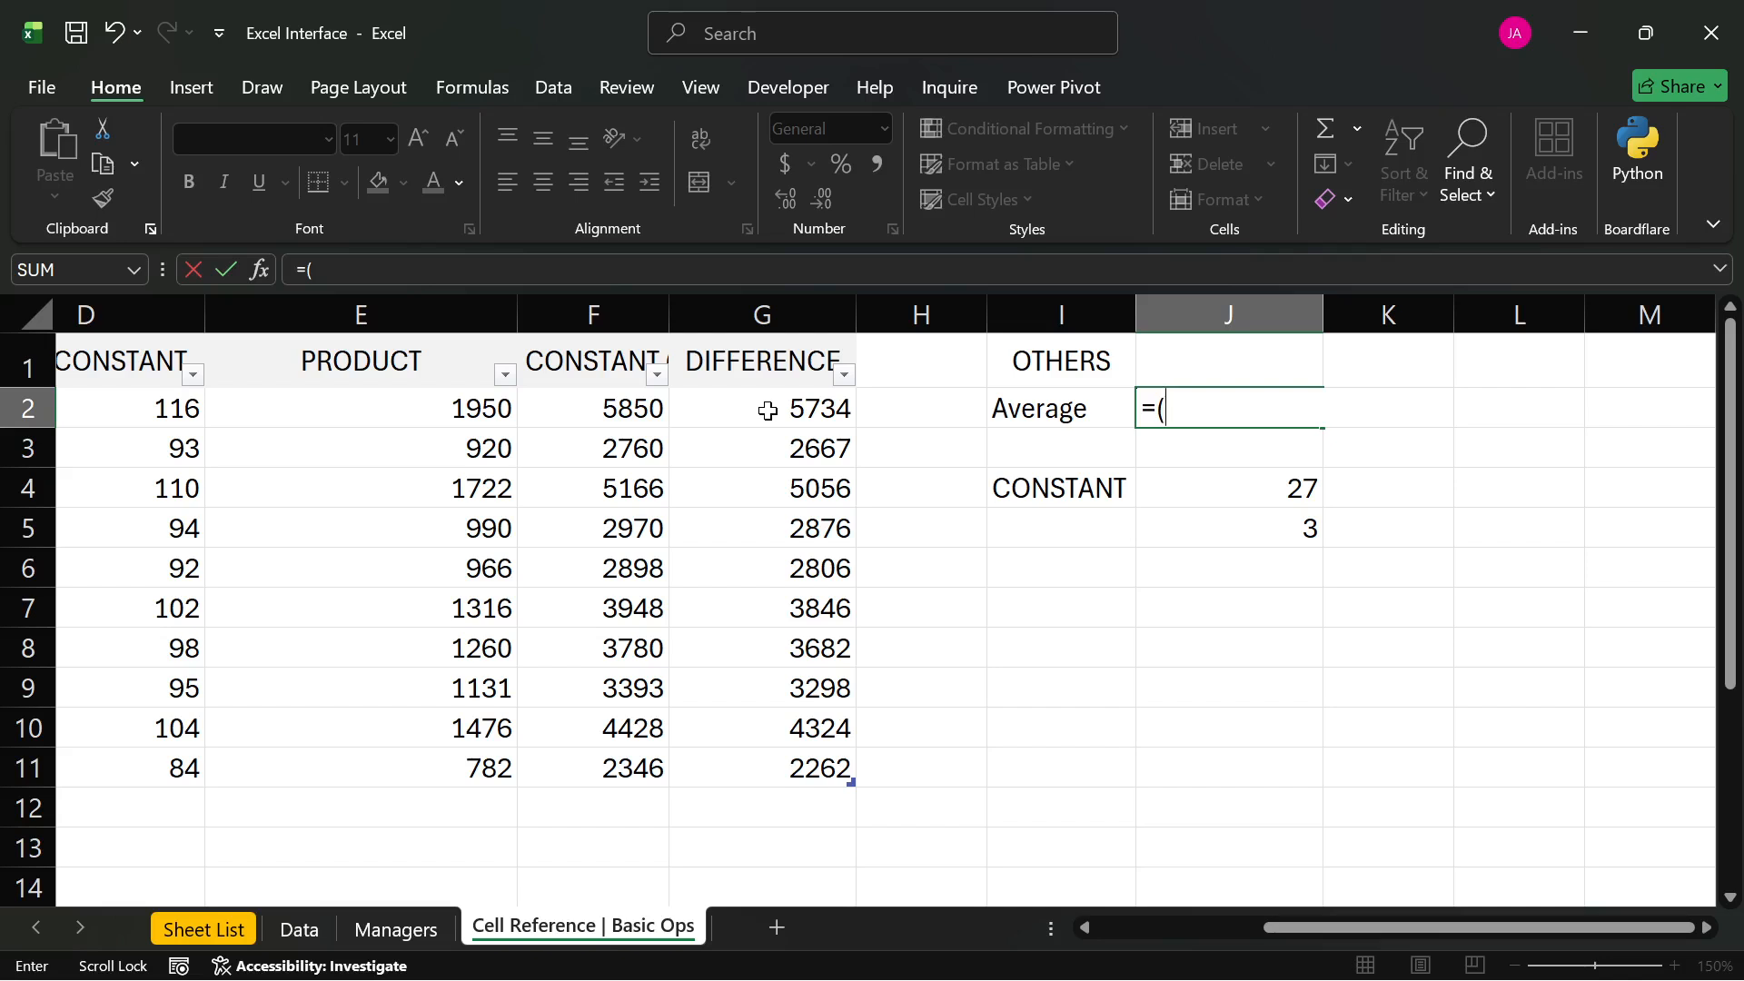
pyautogui.click(767, 410)
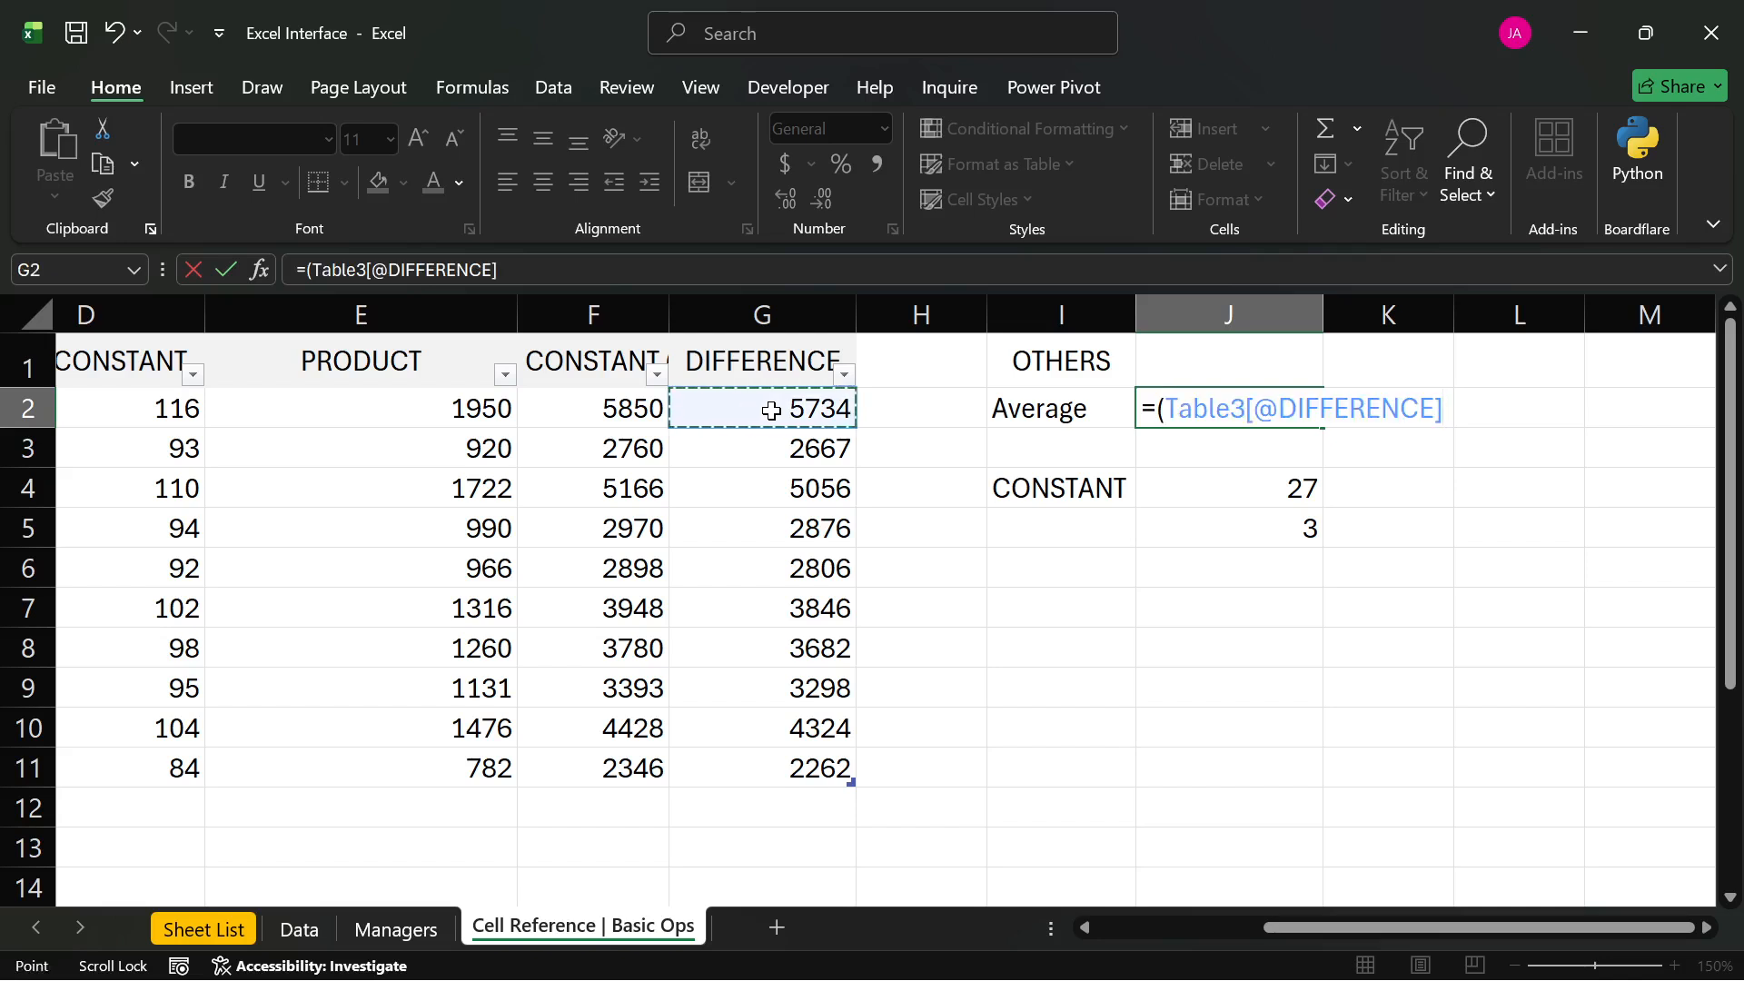
pyautogui.press('Return')
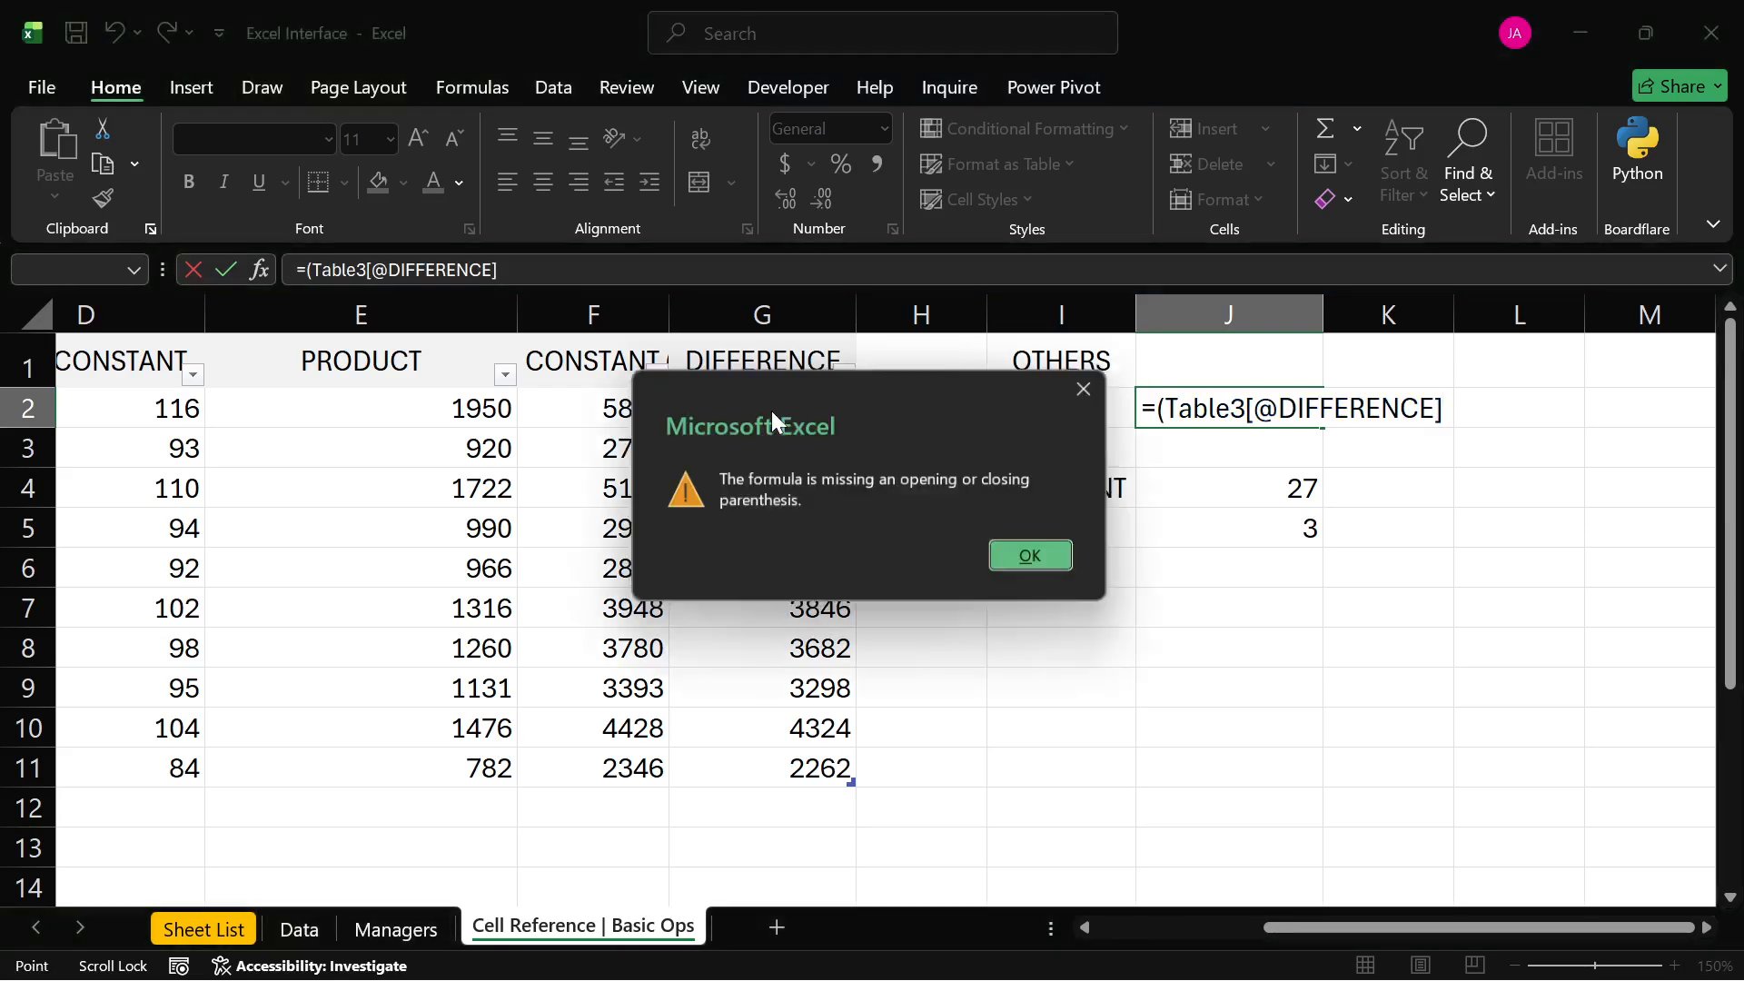
pyautogui.press('Return')
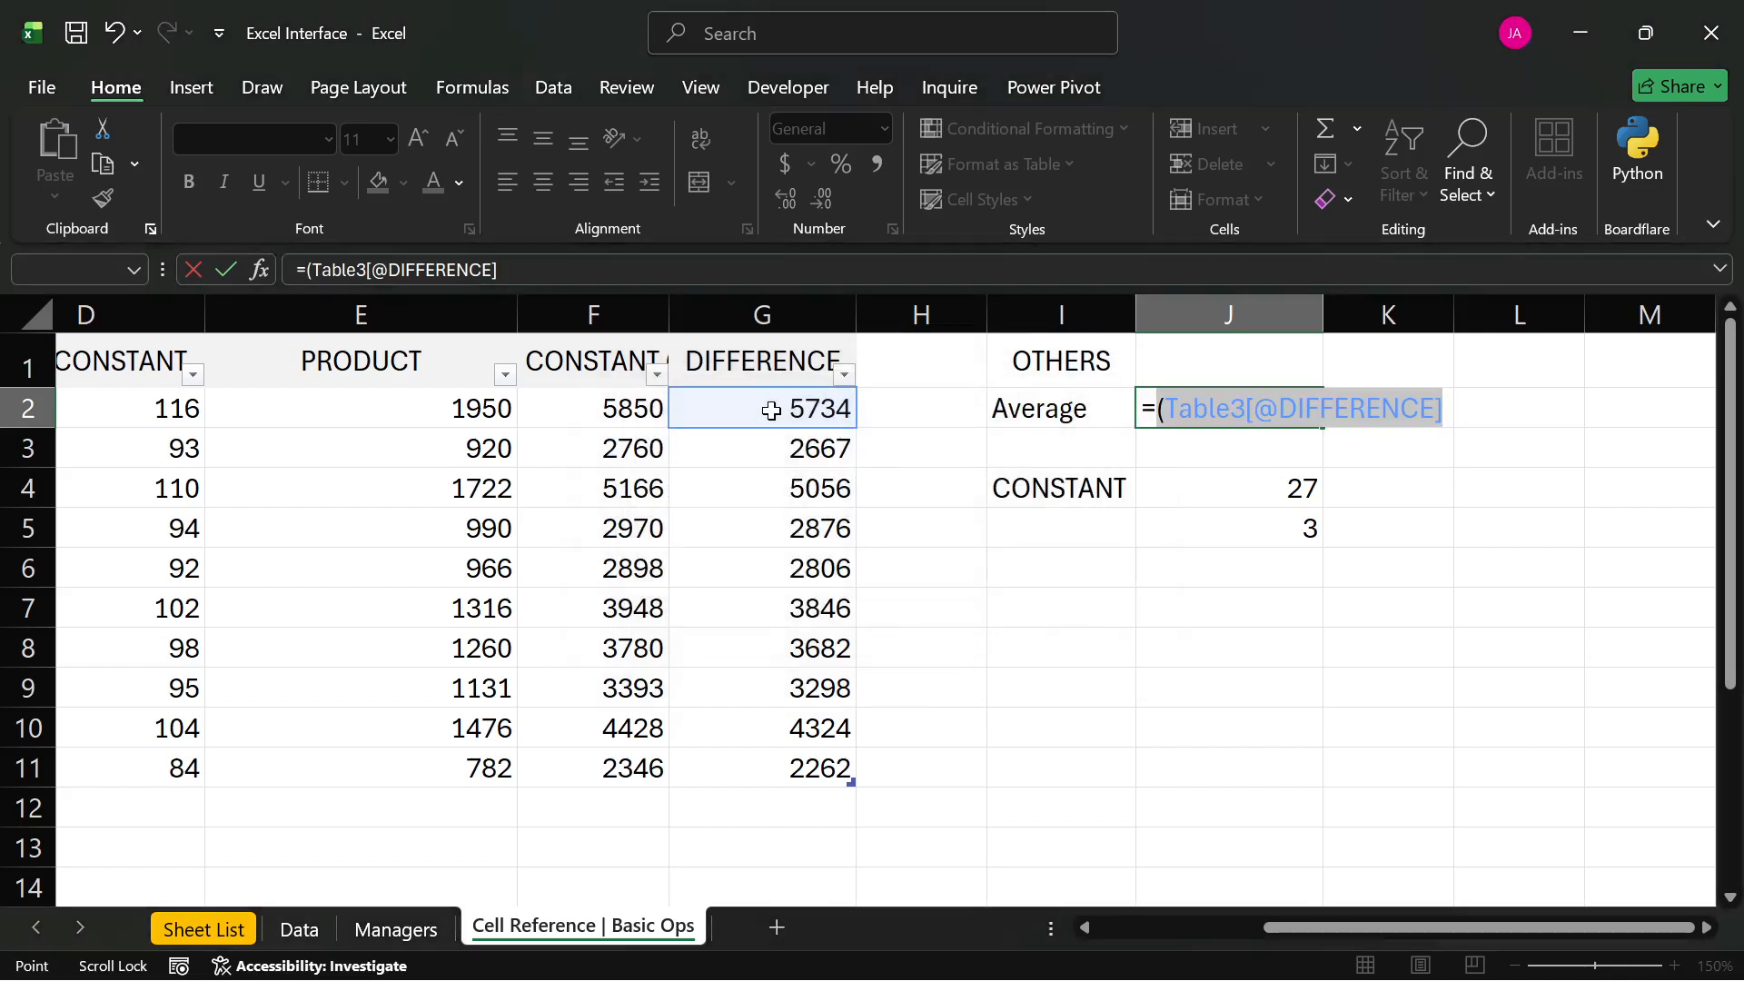
pyautogui.press('F2')
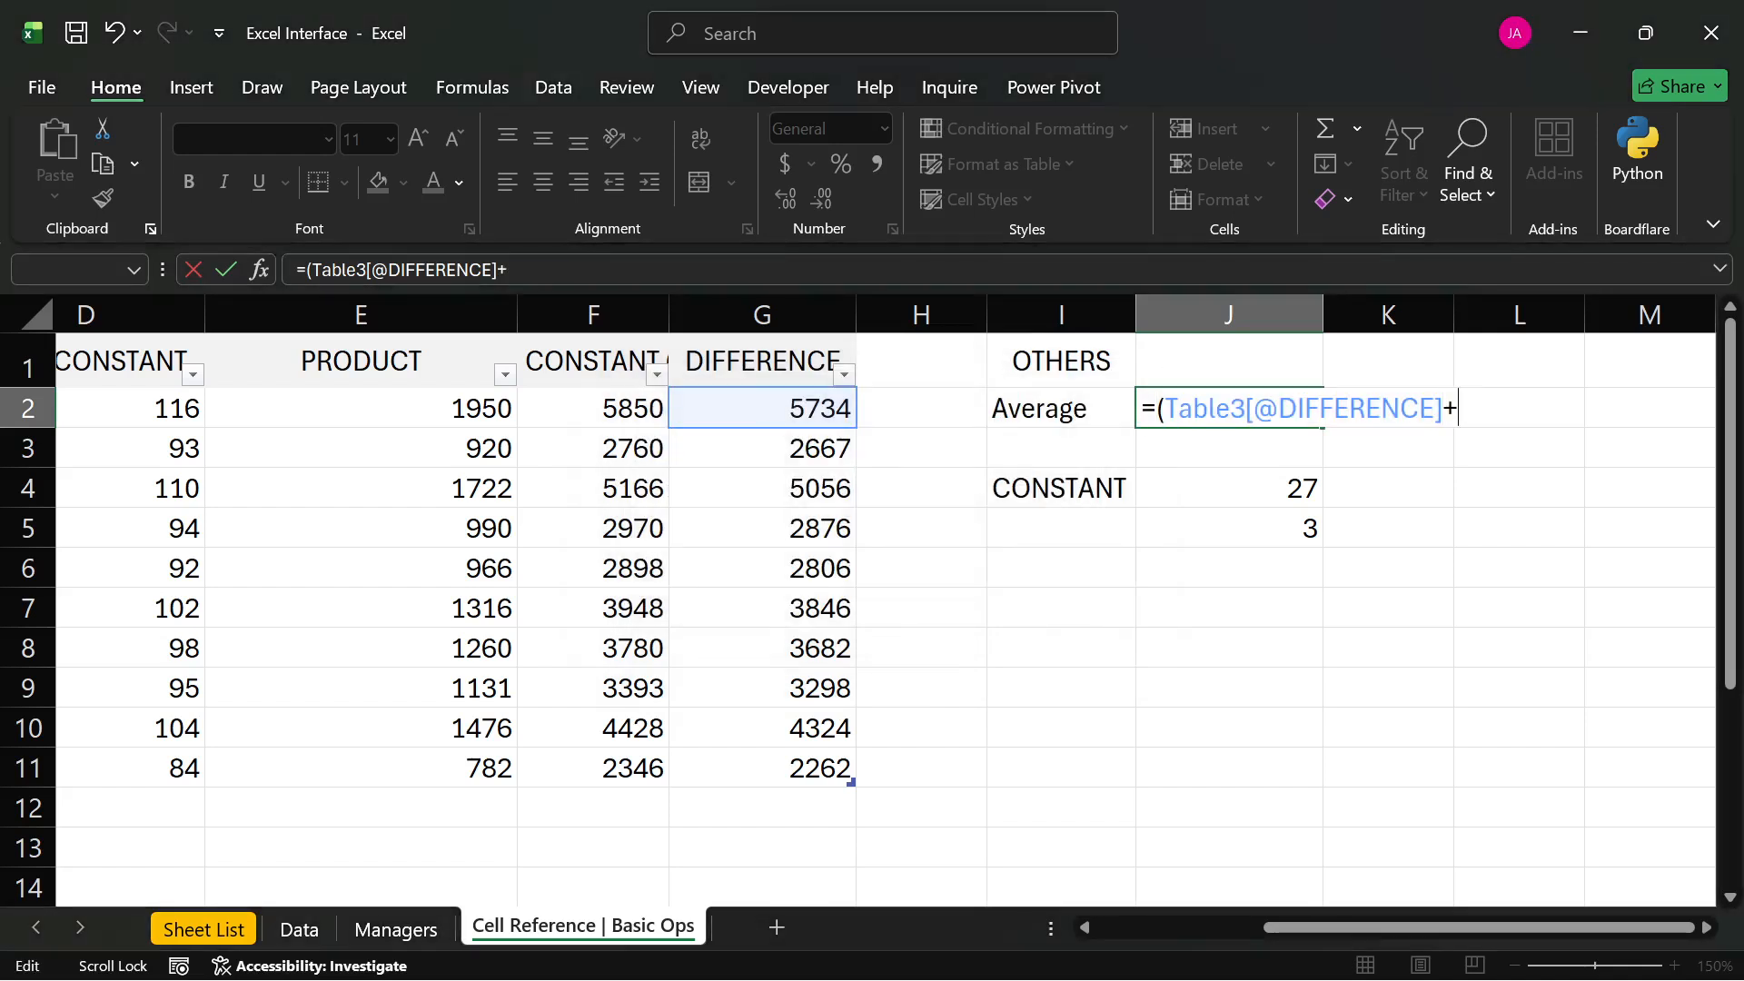
# - Extend the J2 formula by adding each remaining DIFFERENCE cell, G3 through G11, joined with plus signs
pyautogui.write('+')
pyautogui.click(834, 445)
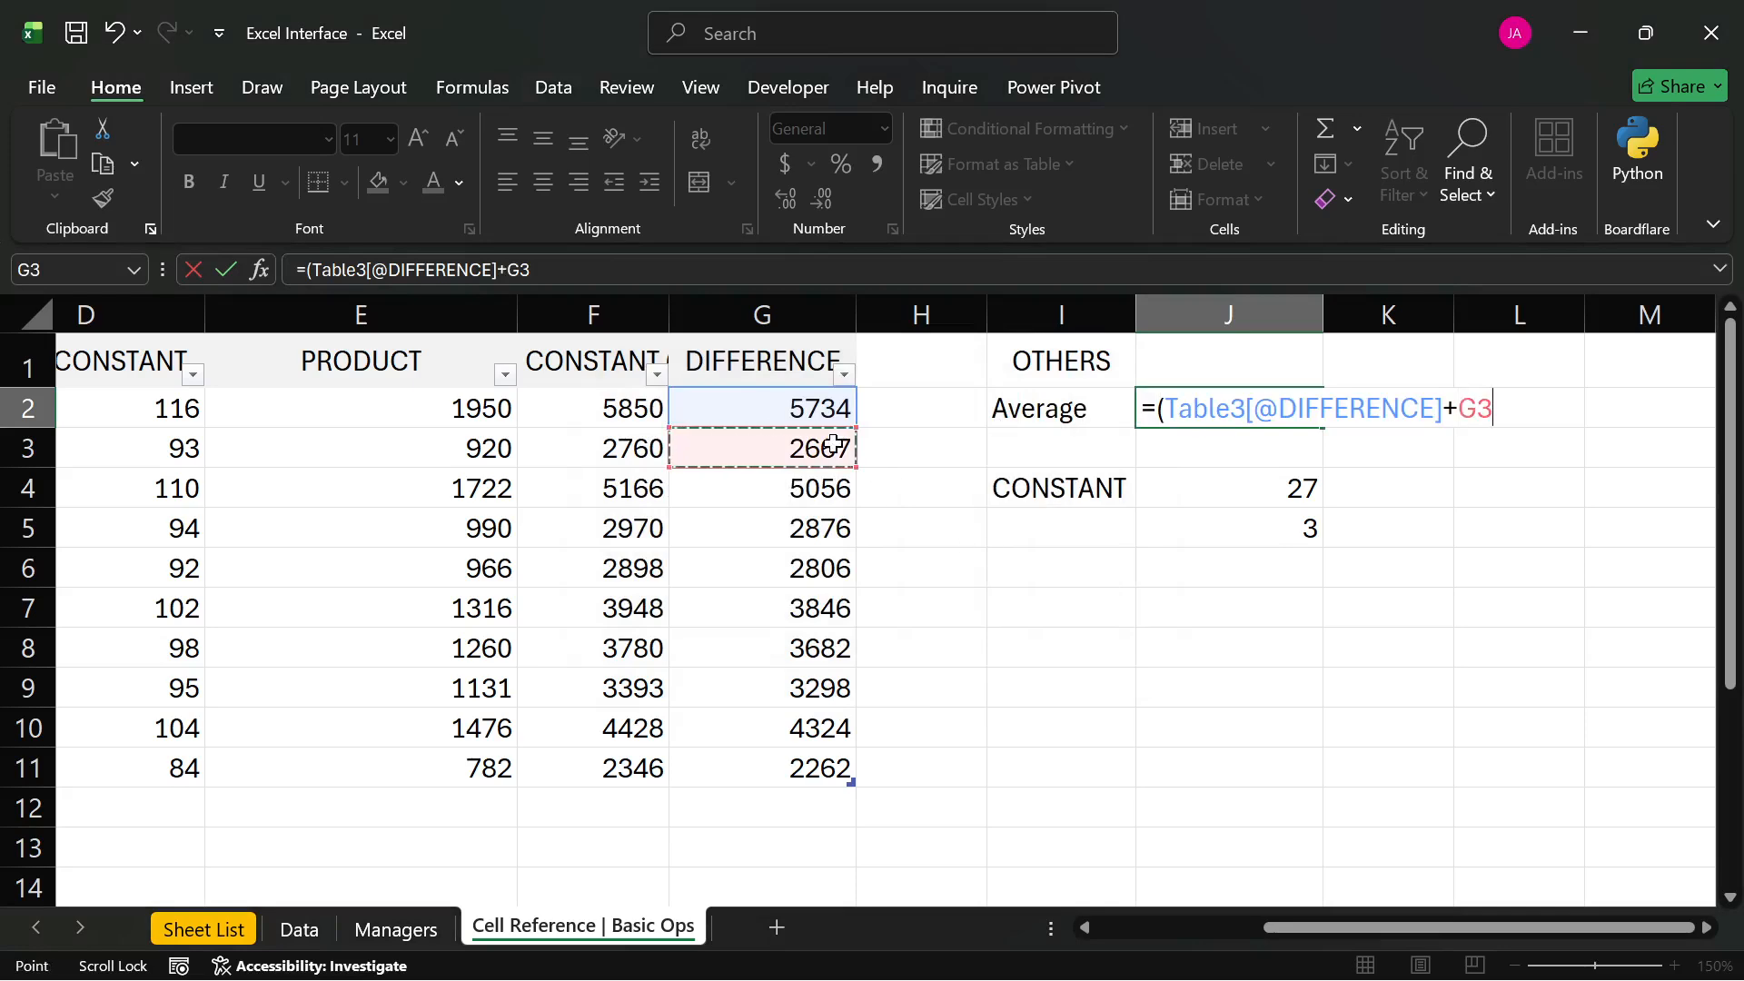
pyautogui.write('+')
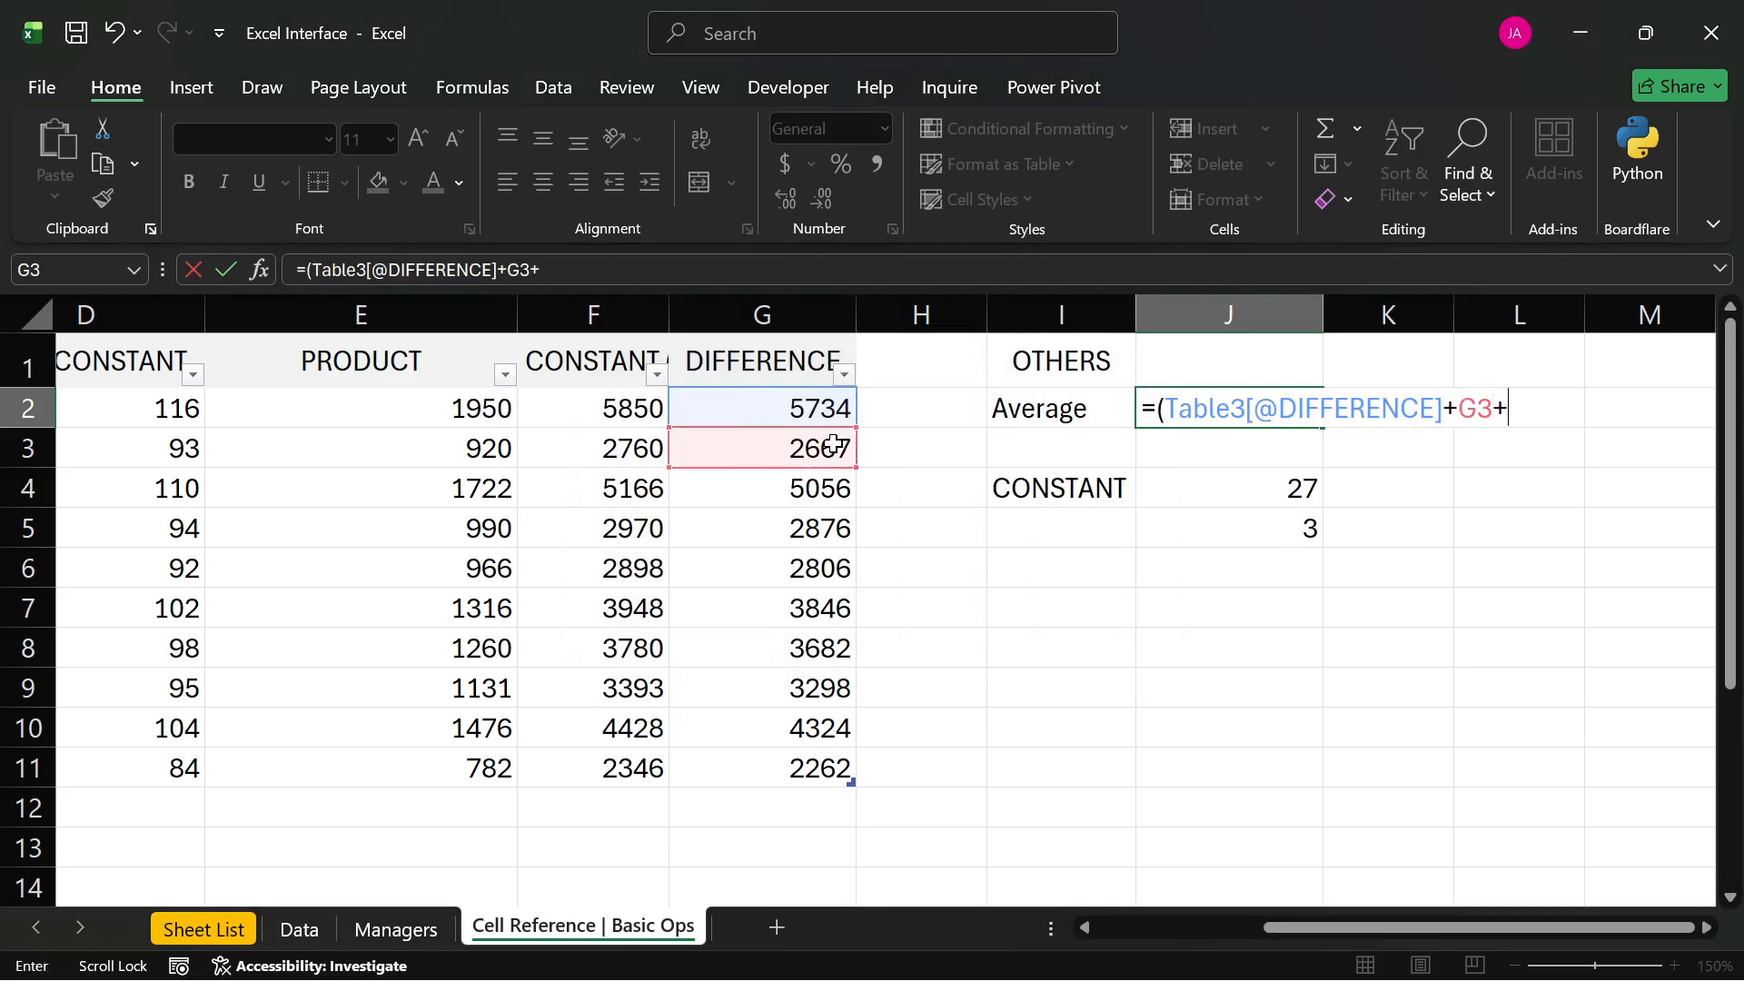
pyautogui.click(771, 488)
pyautogui.write('+')
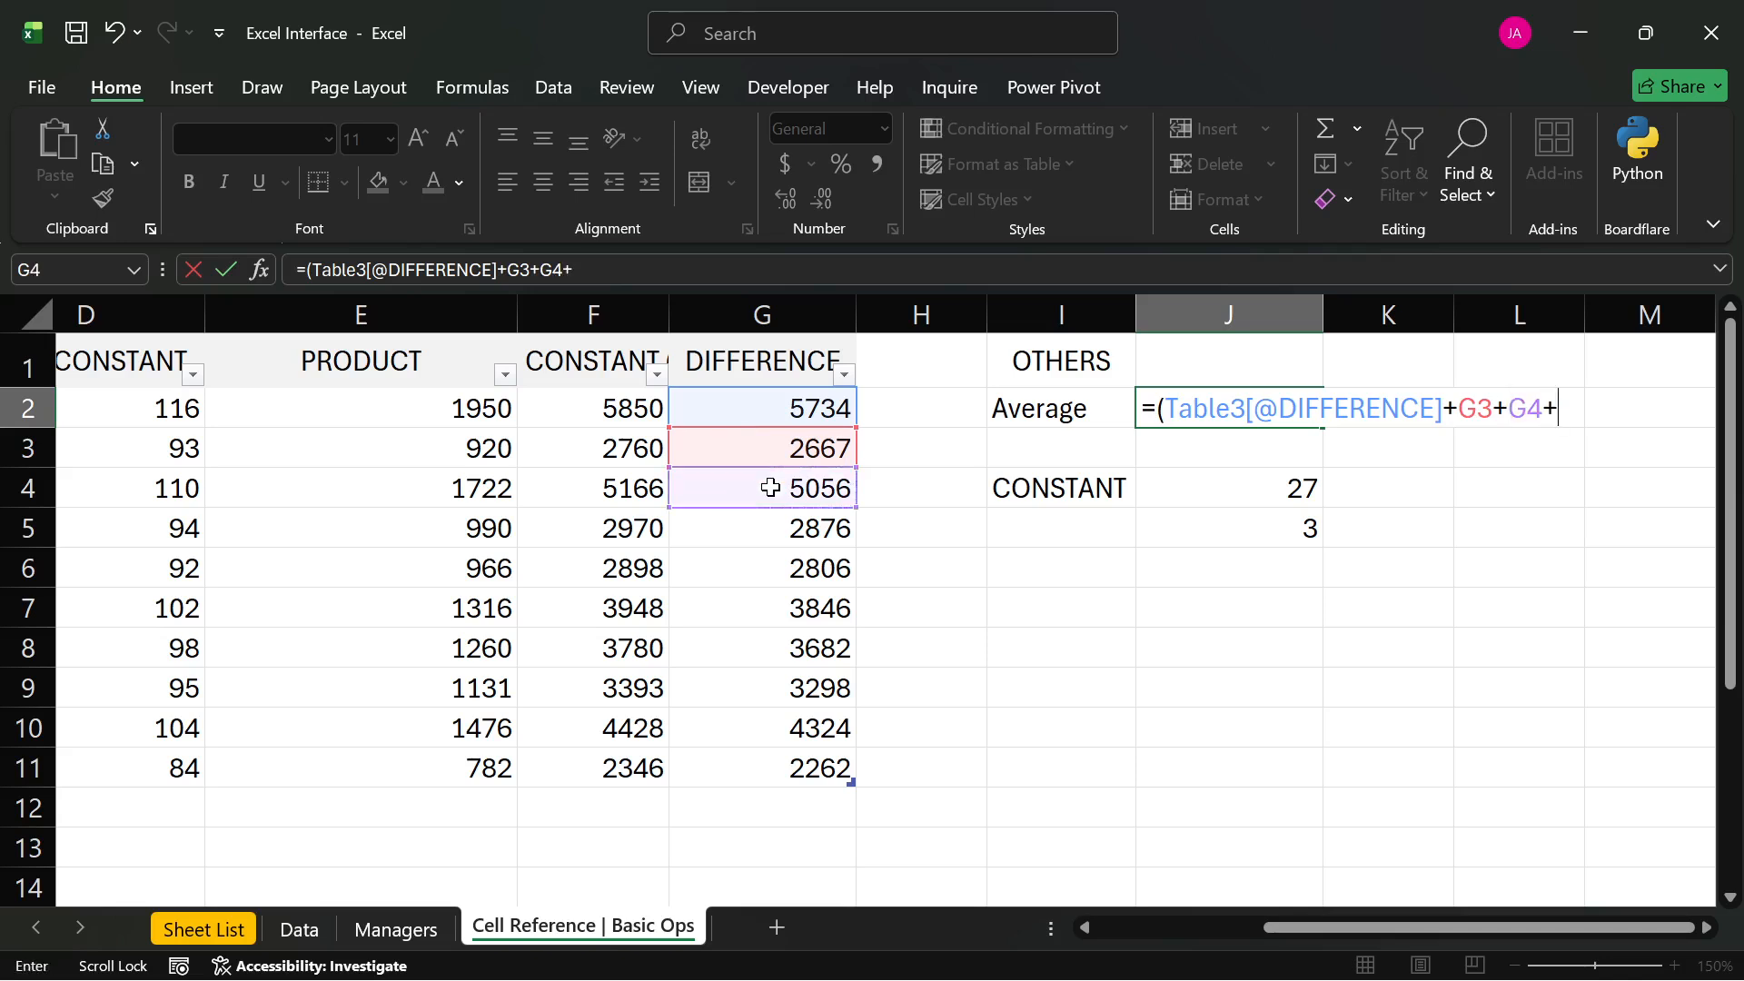
pyautogui.click(775, 534)
pyautogui.write('+')
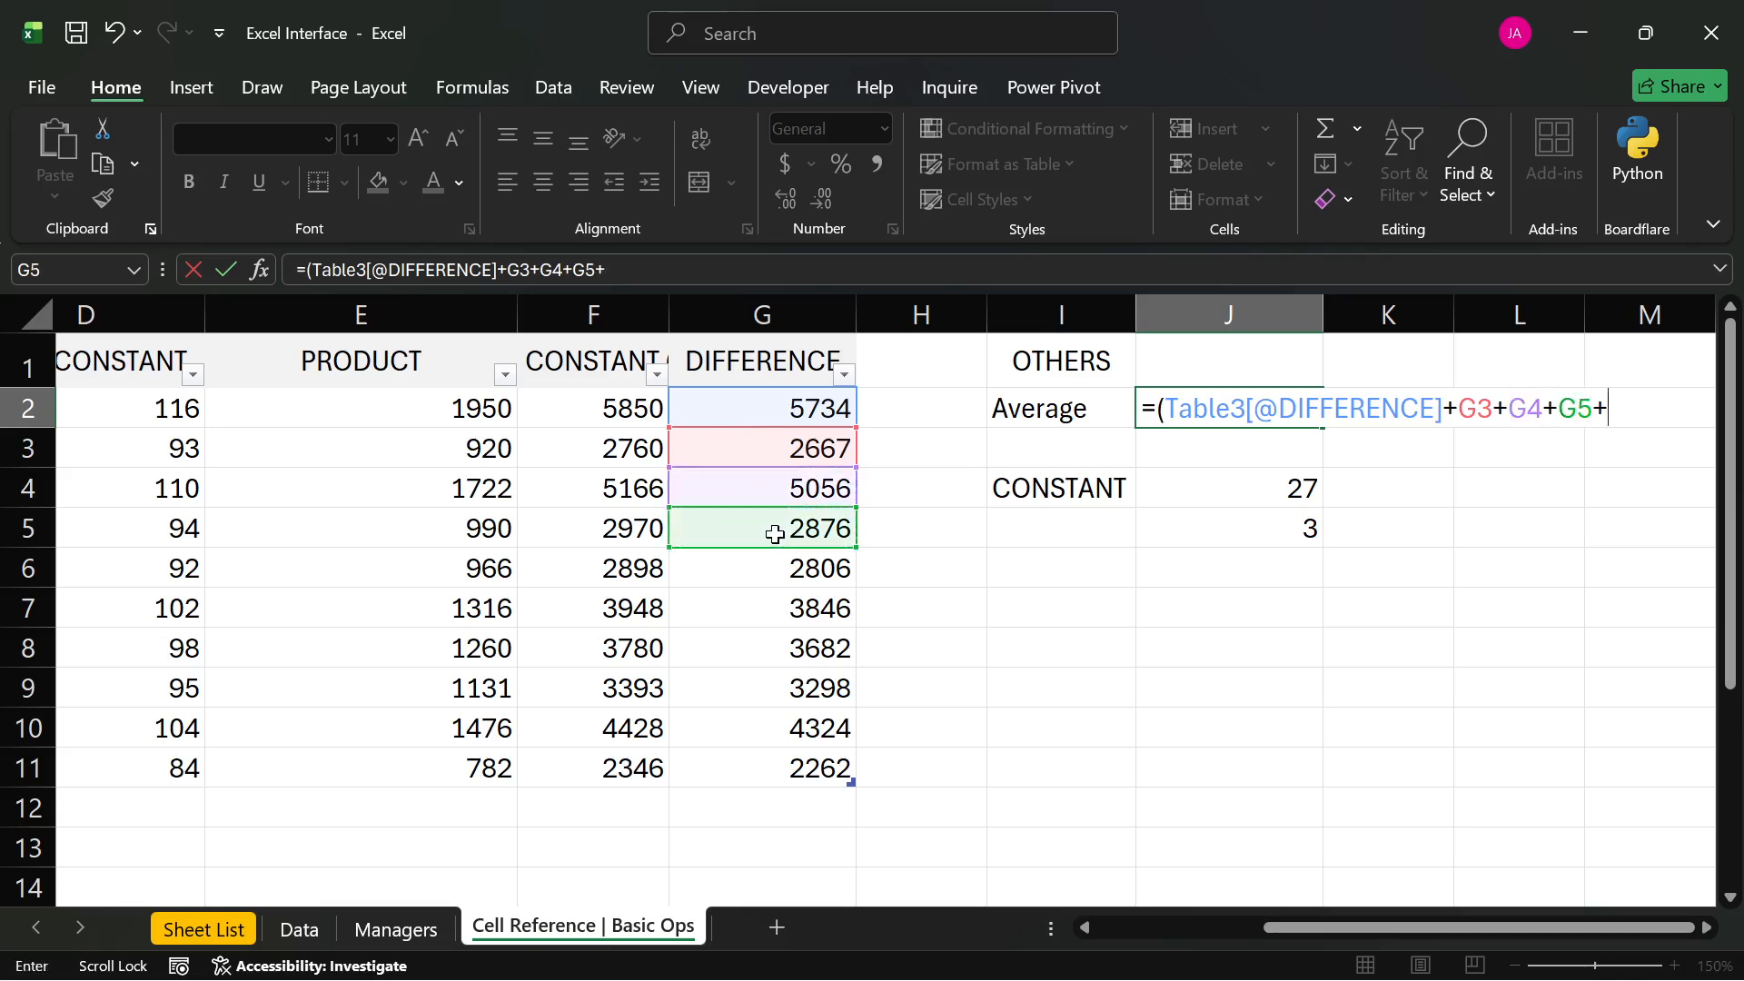
pyautogui.click(769, 568)
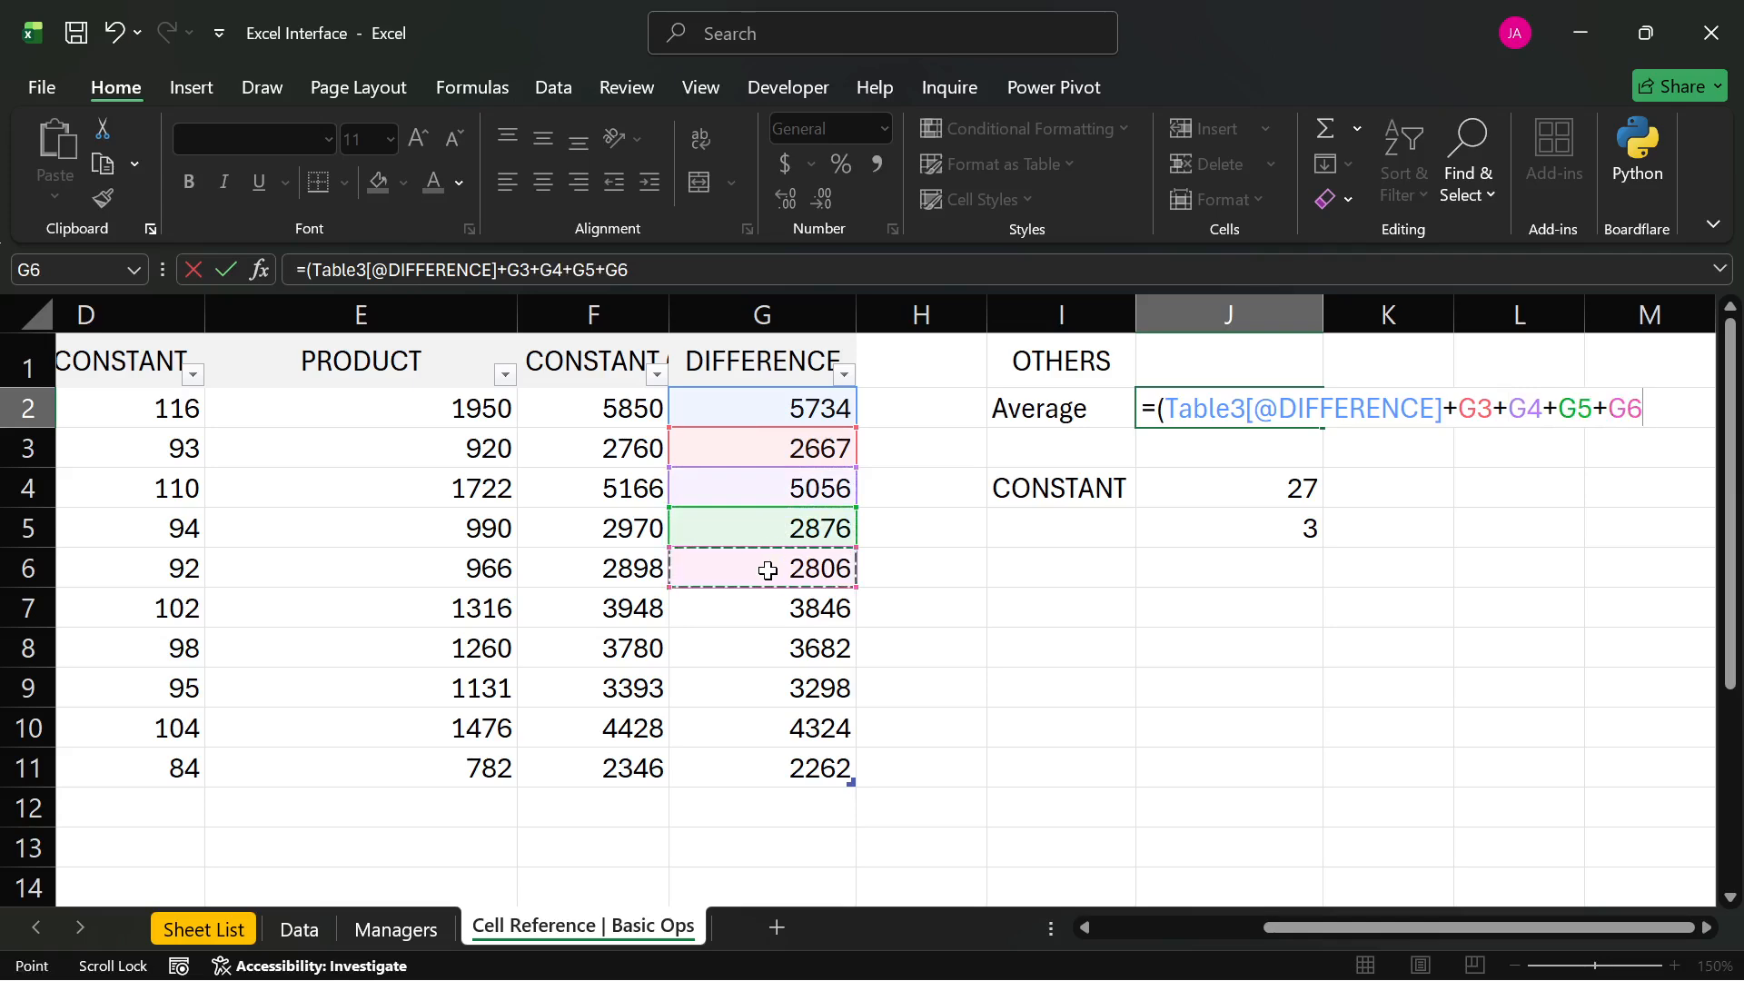
pyautogui.write('+')
pyautogui.click(741, 605)
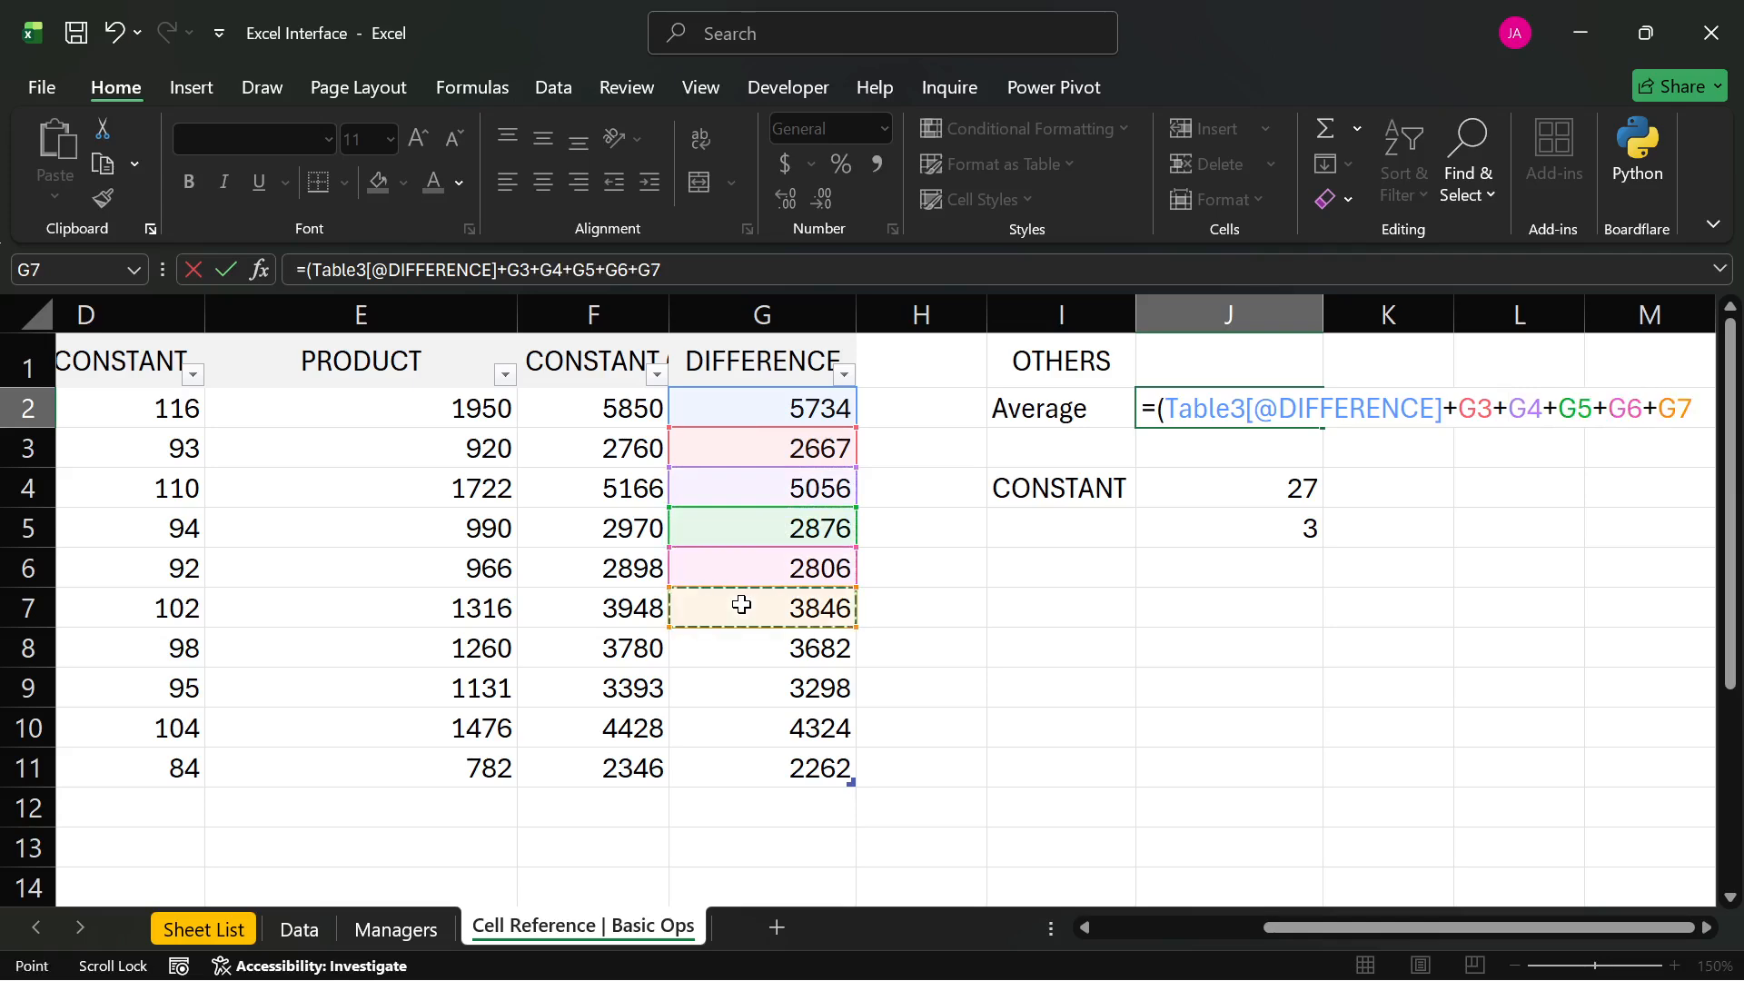
pyautogui.write('+')
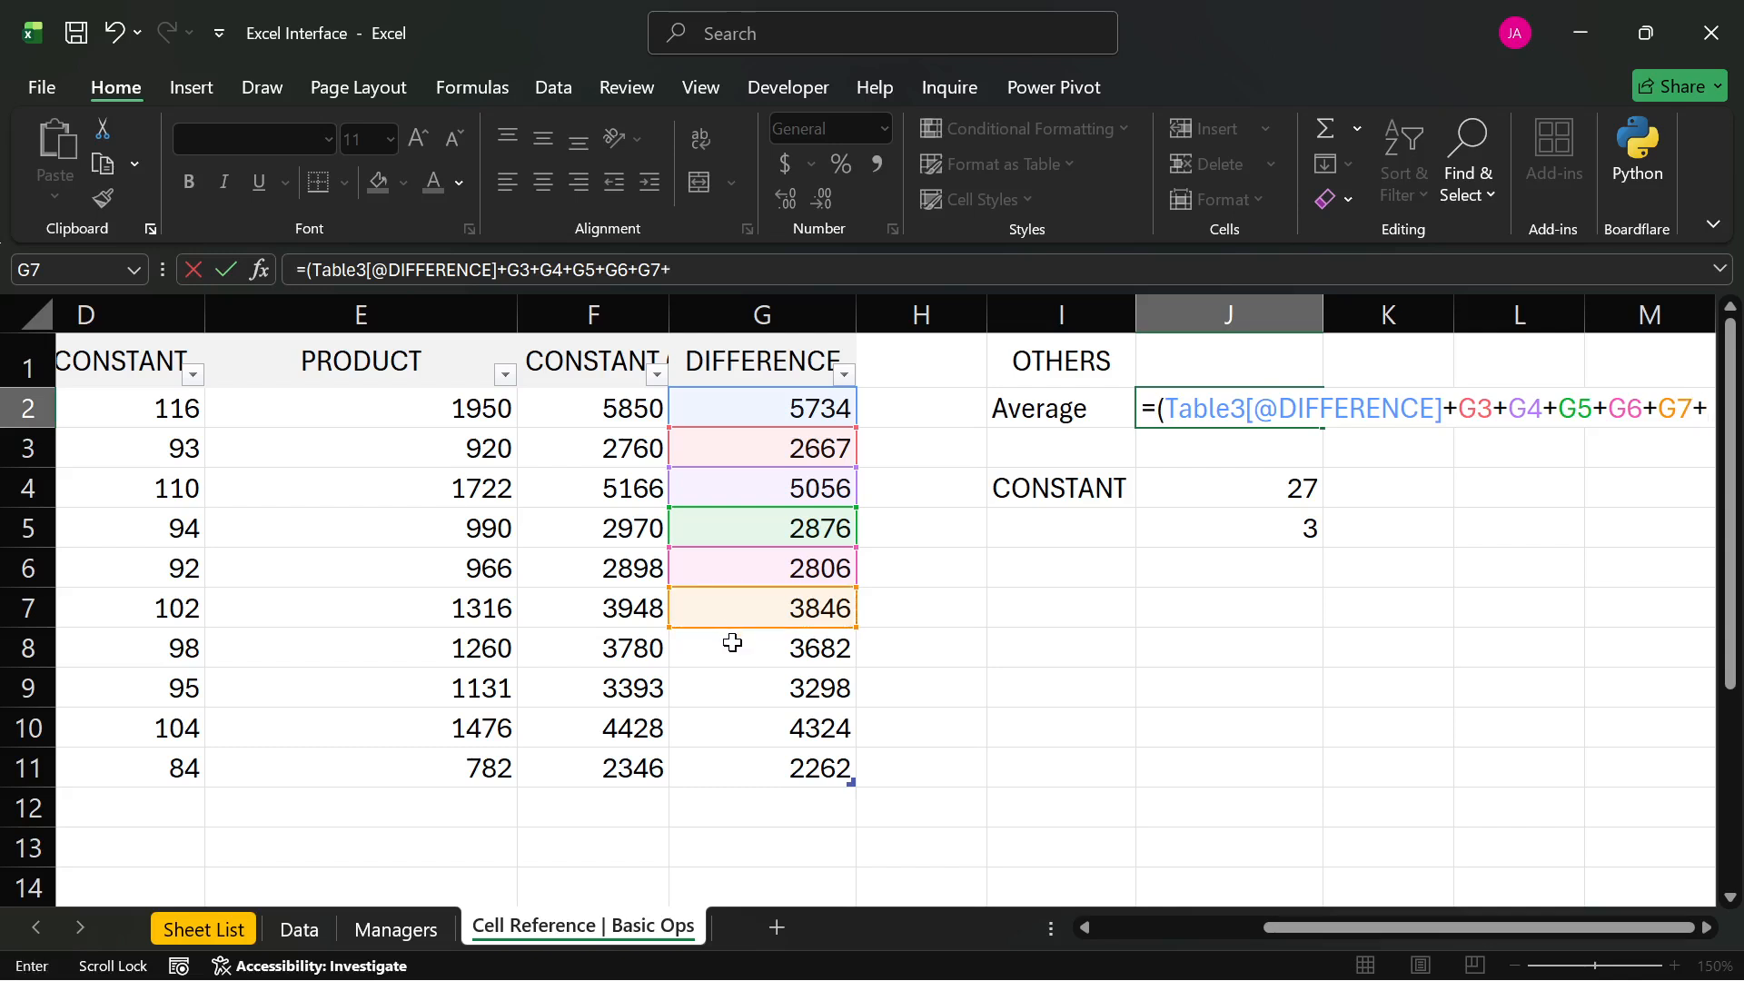
pyautogui.click(734, 648)
pyautogui.write('+')
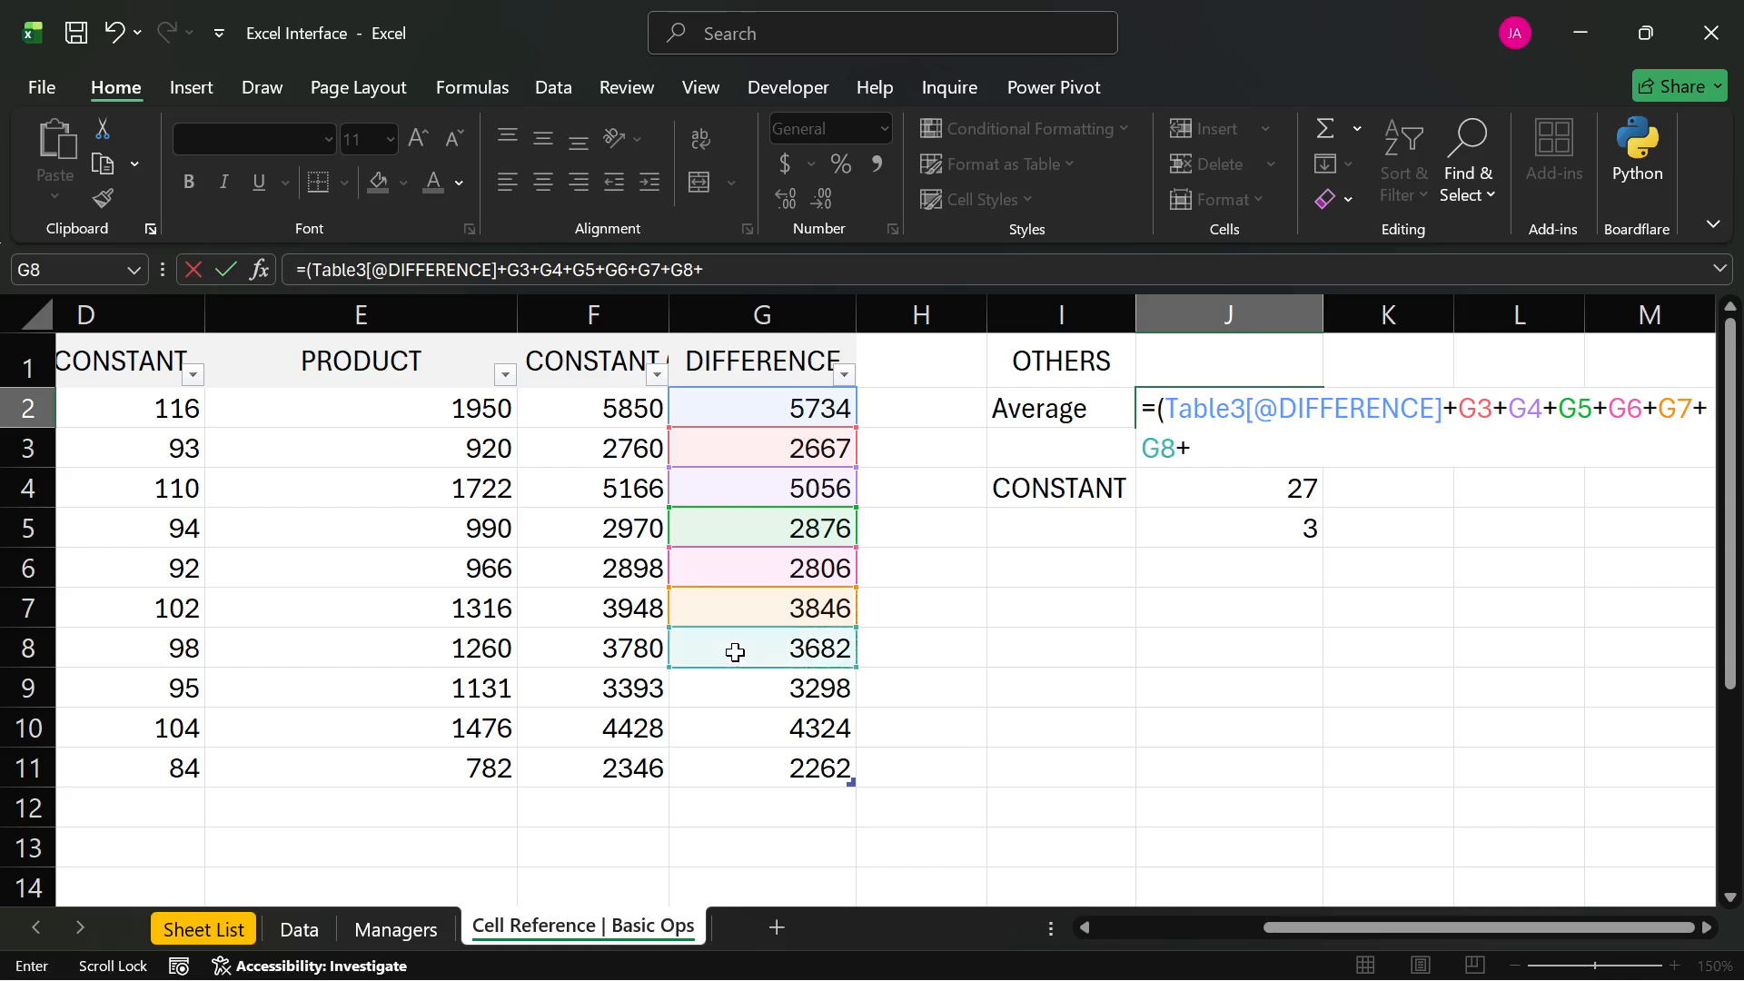
pyautogui.click(738, 692)
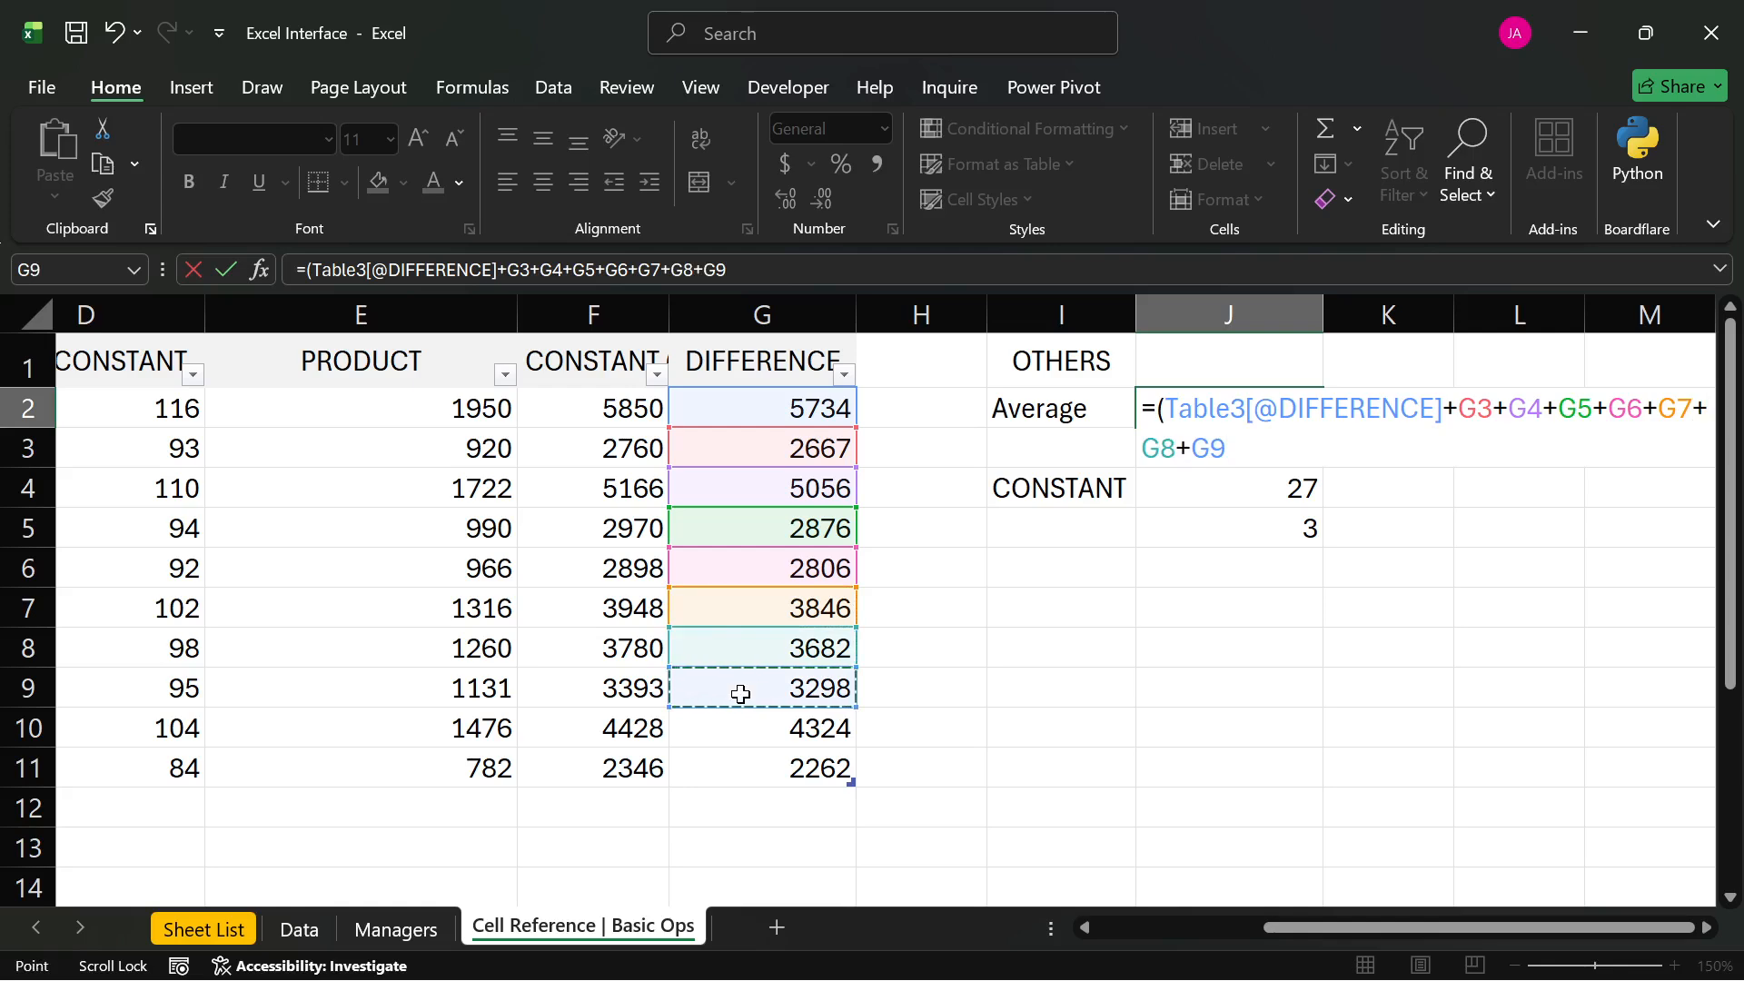
pyautogui.write('+')
pyautogui.click(757, 724)
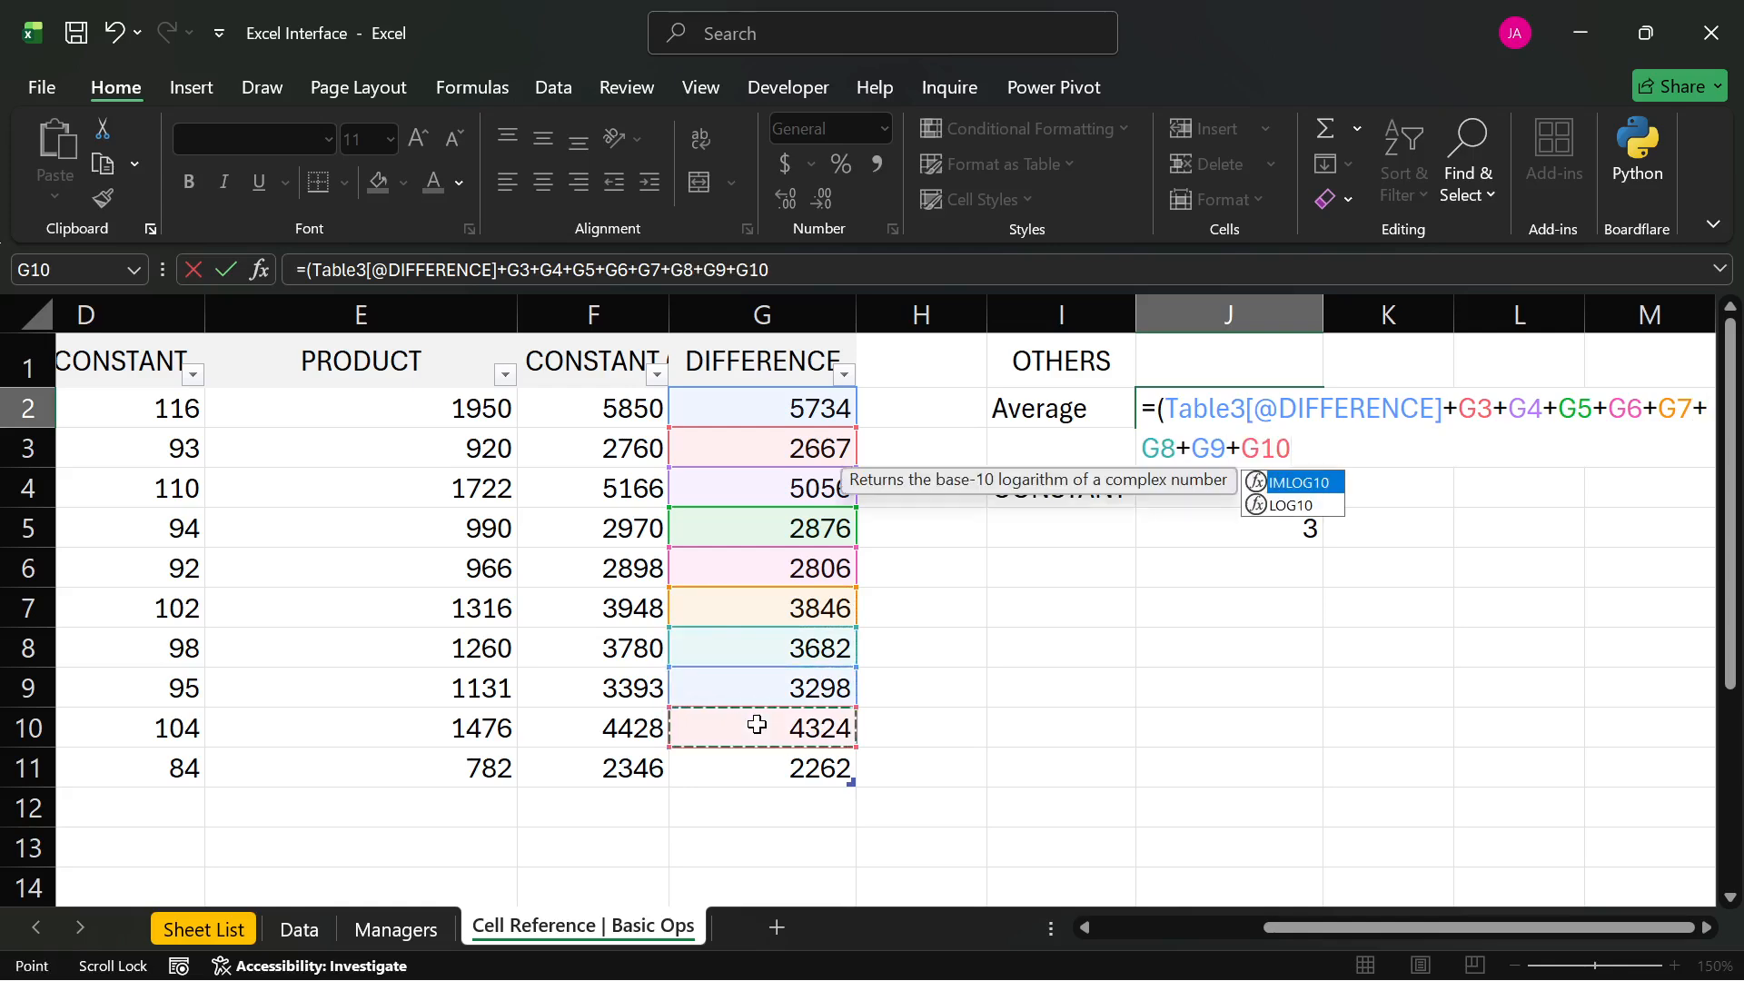
pyautogui.write('+')
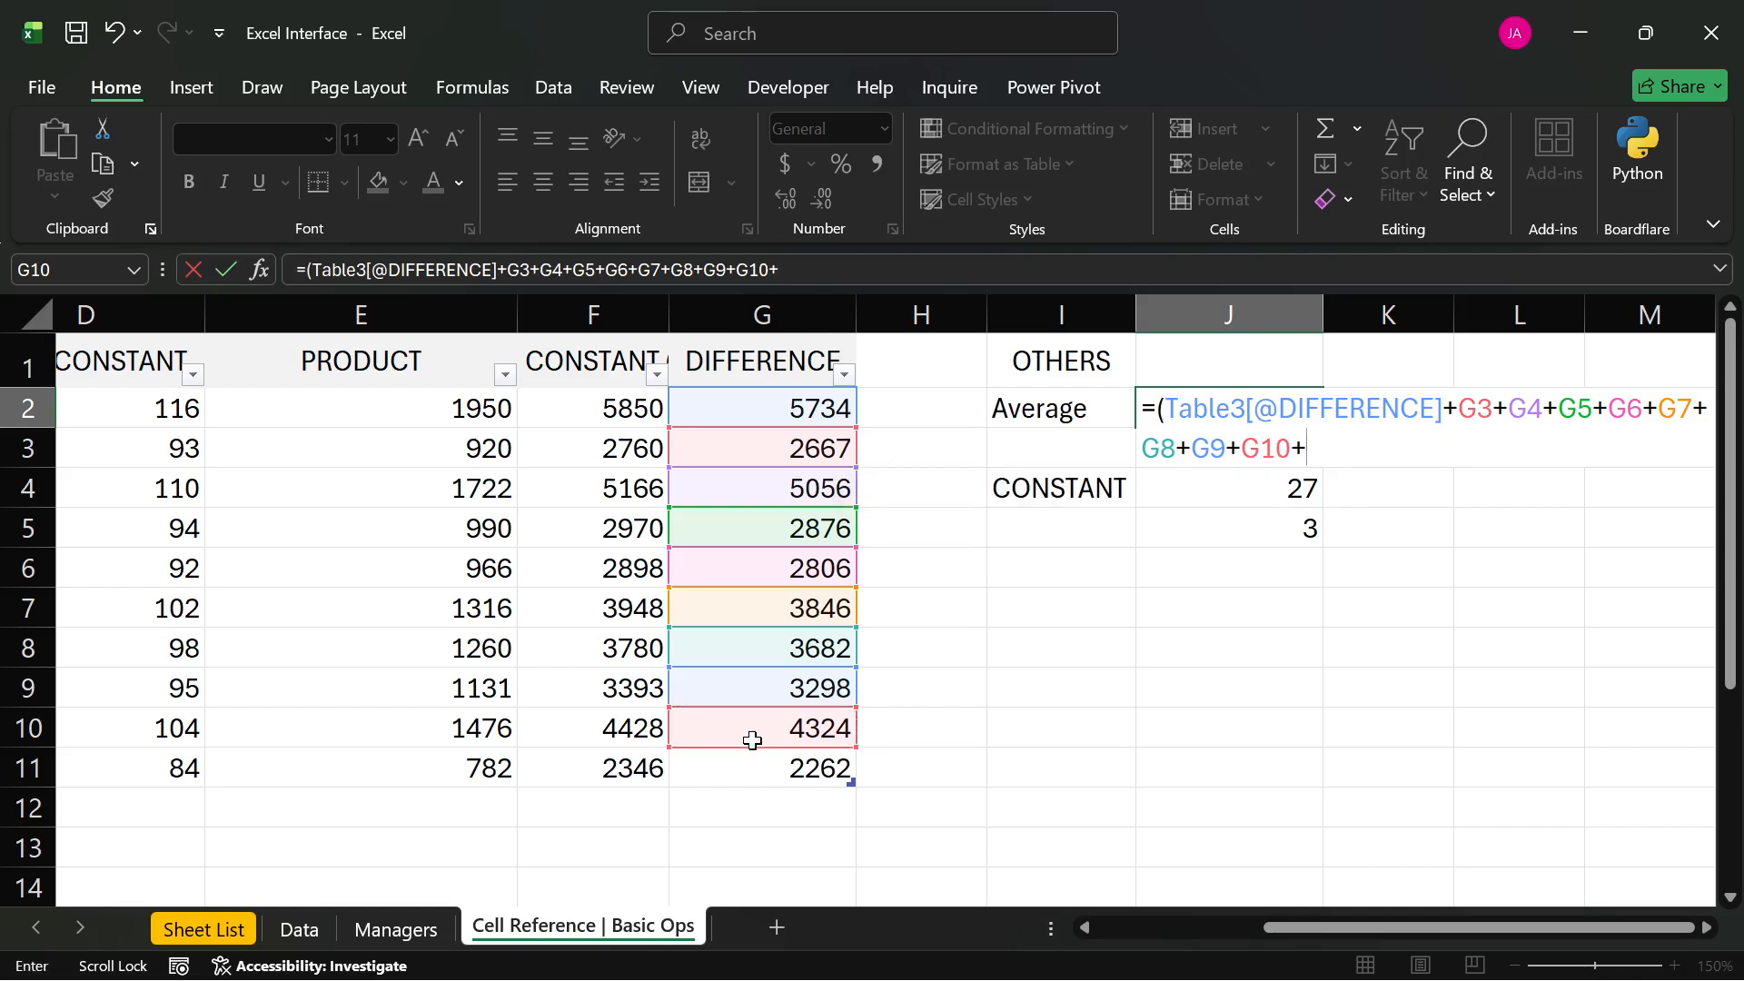
pyautogui.click(750, 767)
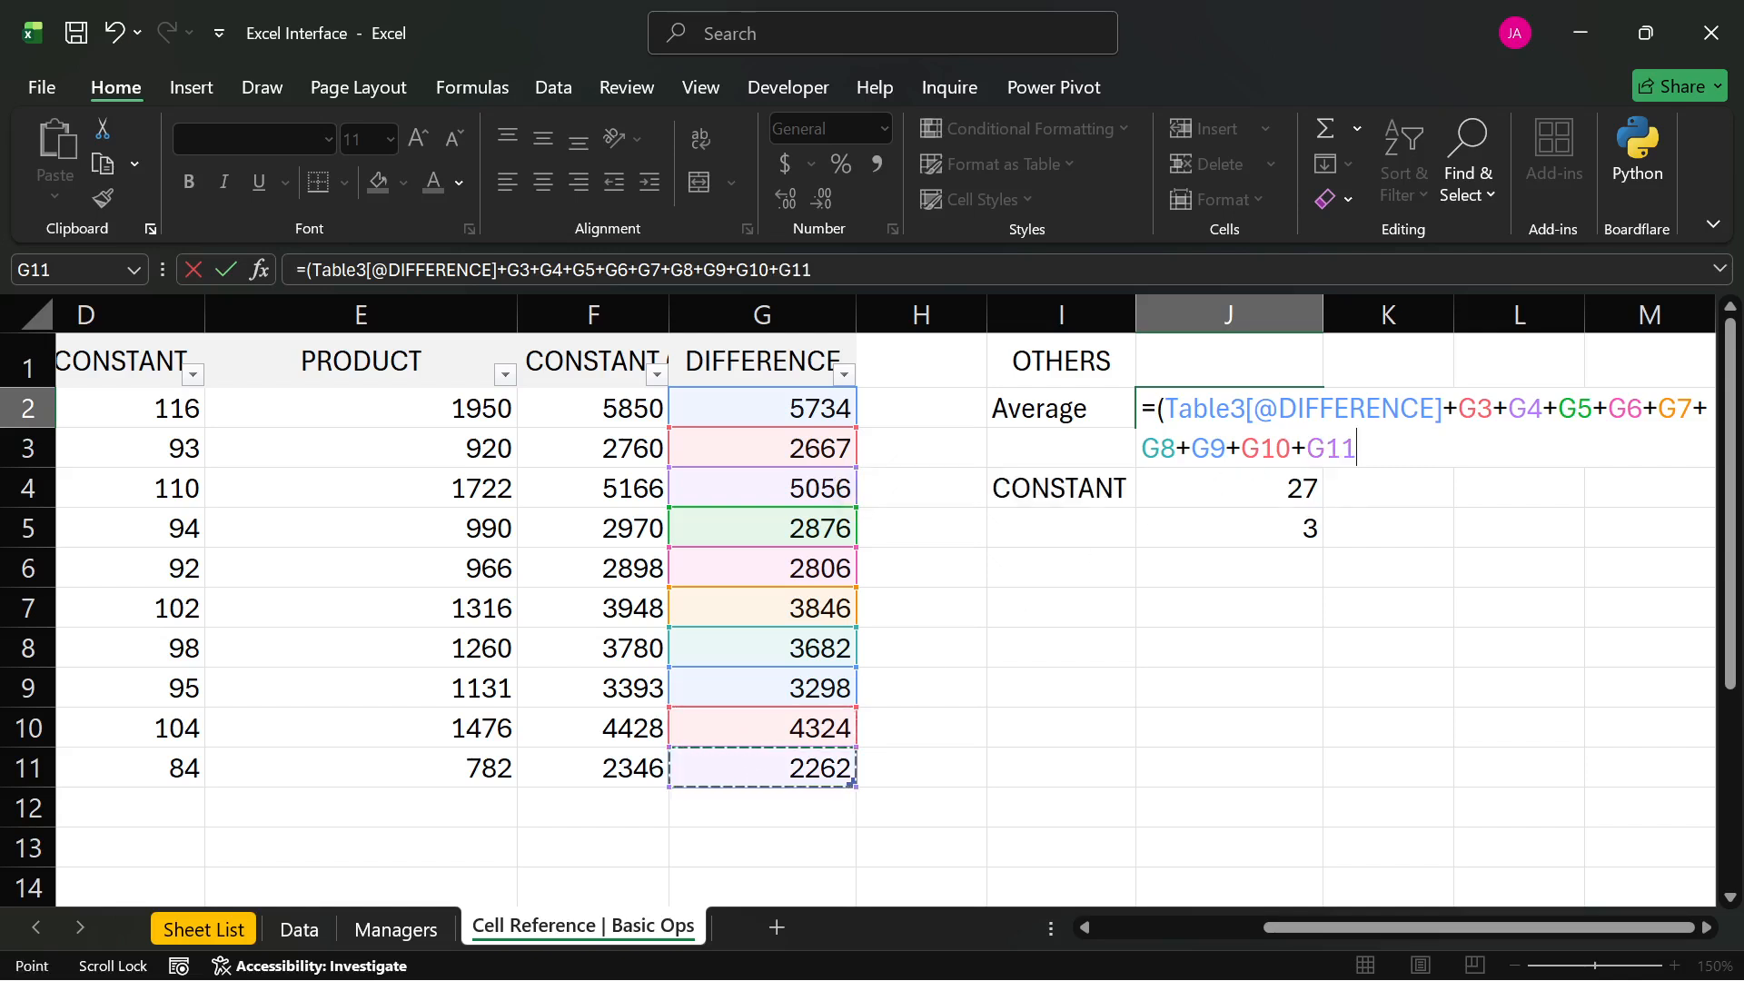
pyautogui.moveTo(1319, 409); pyautogui.dragTo(1165, 409)
pyautogui.write('g2')
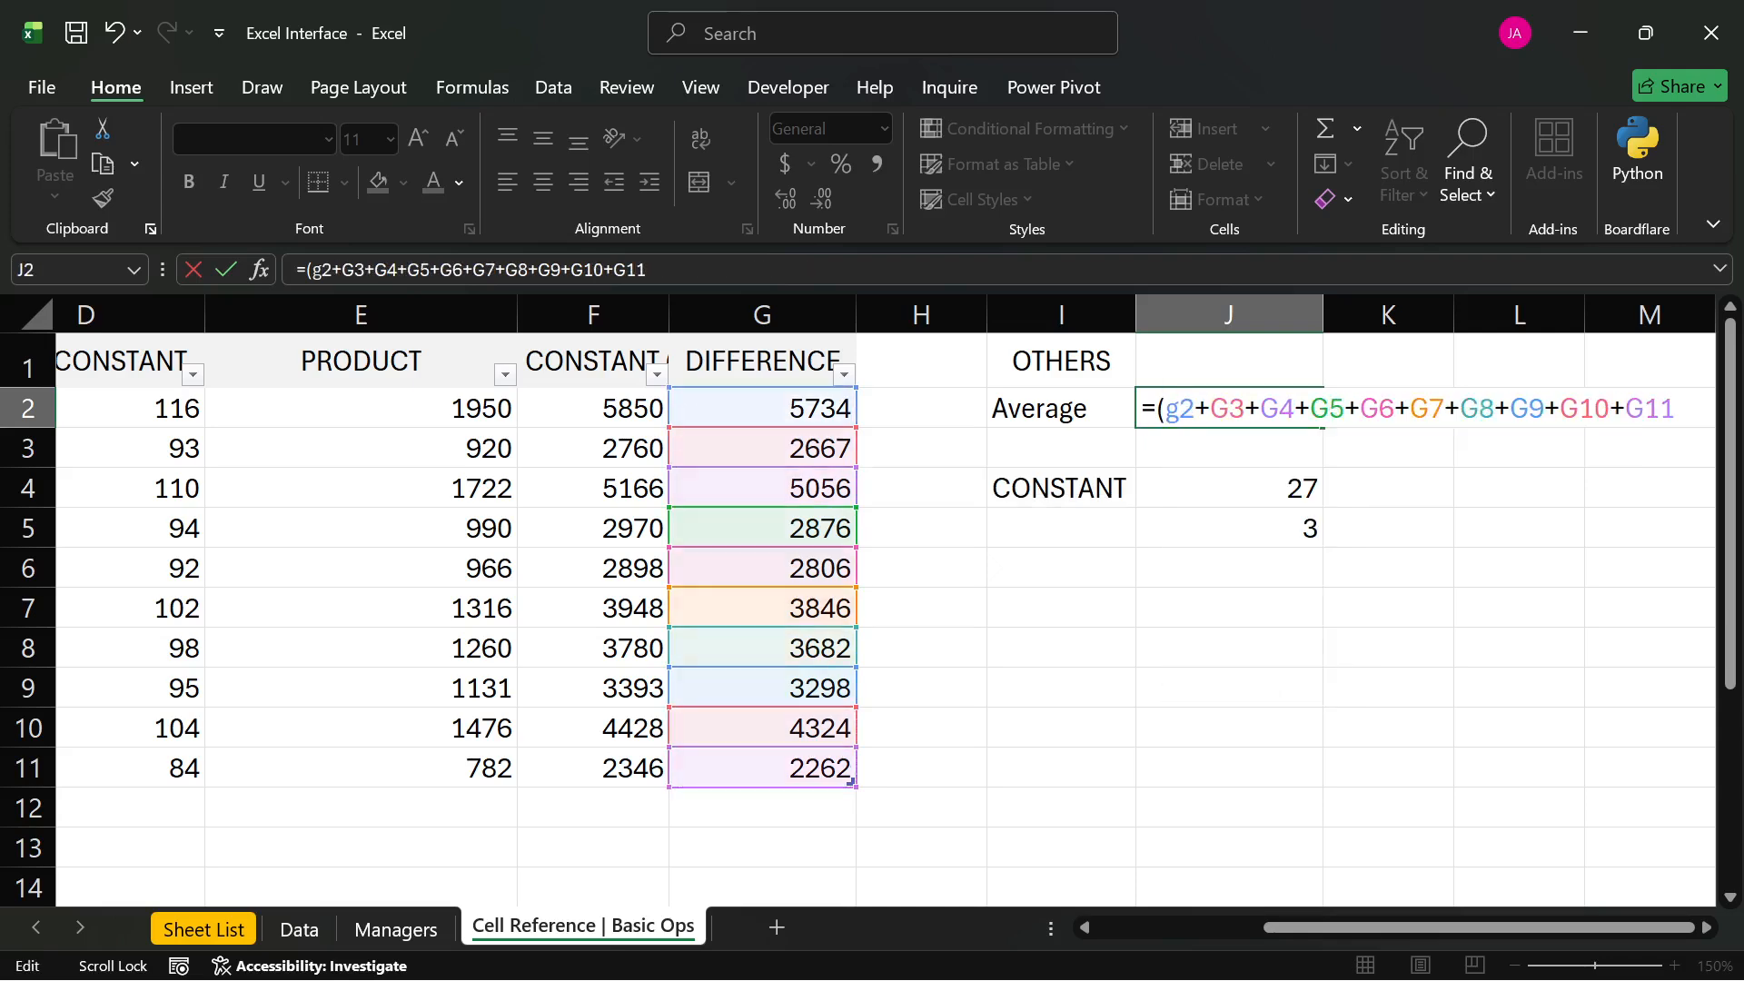
pyautogui.press('BackSpace')
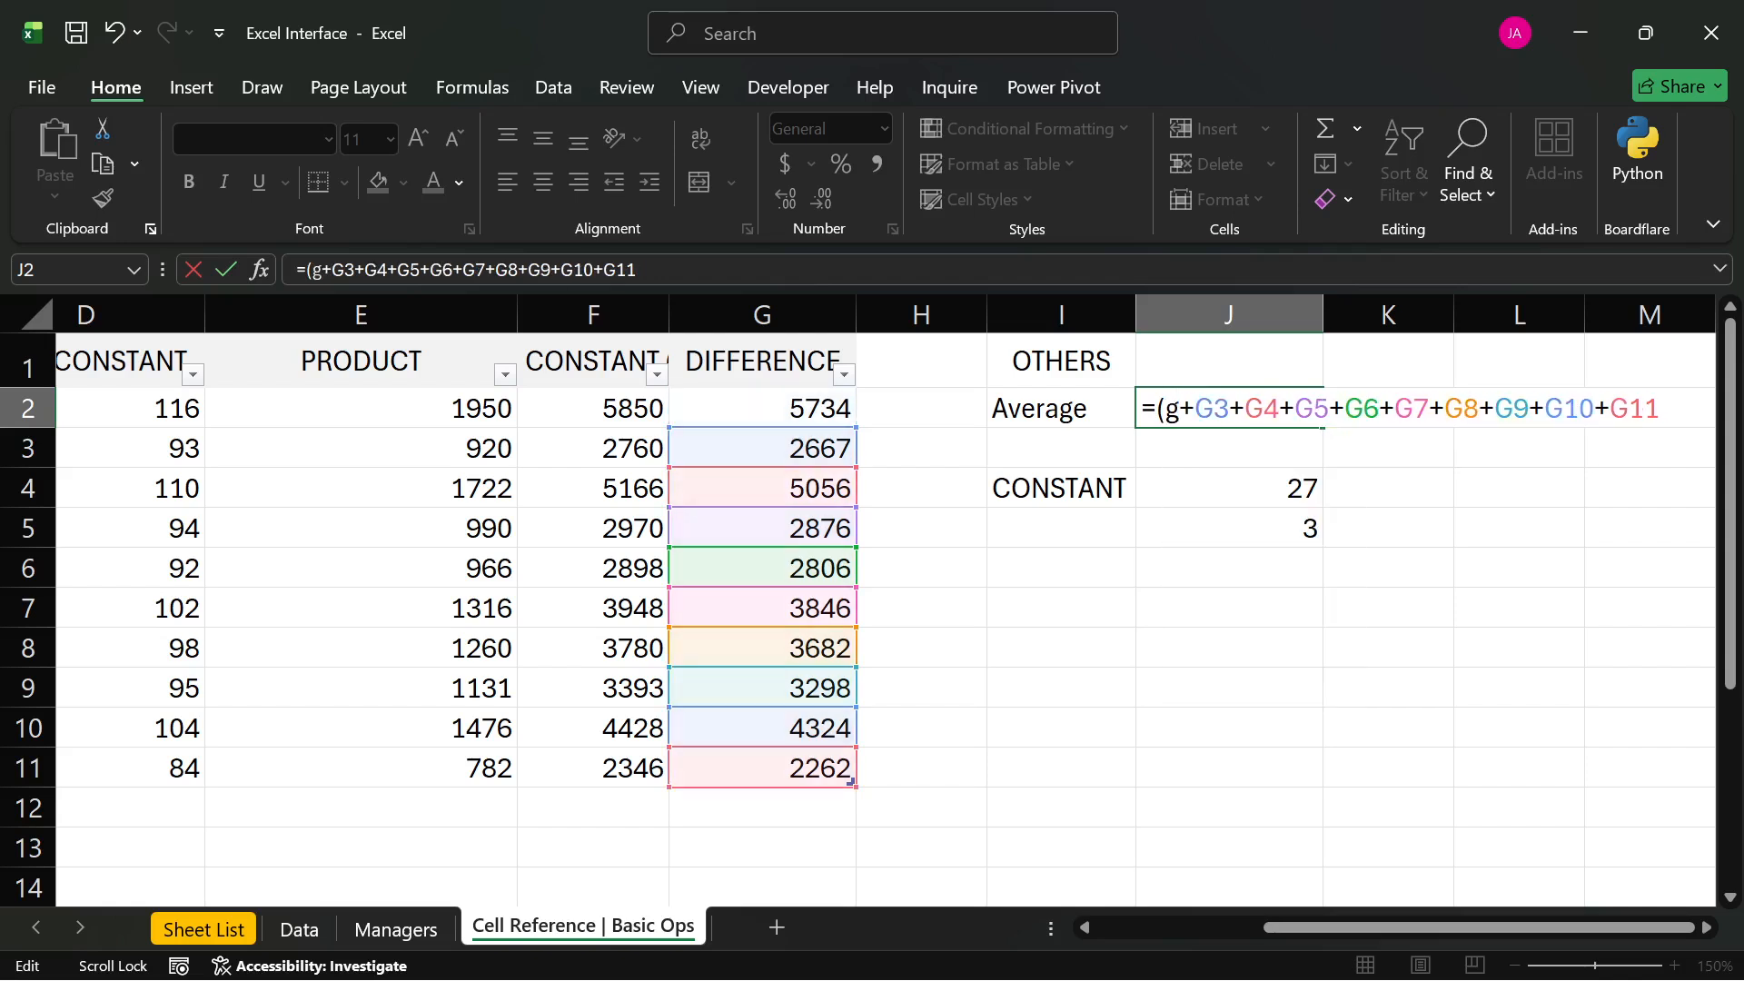
pyautogui.press('BackSpace')
pyautogui.write('G2')
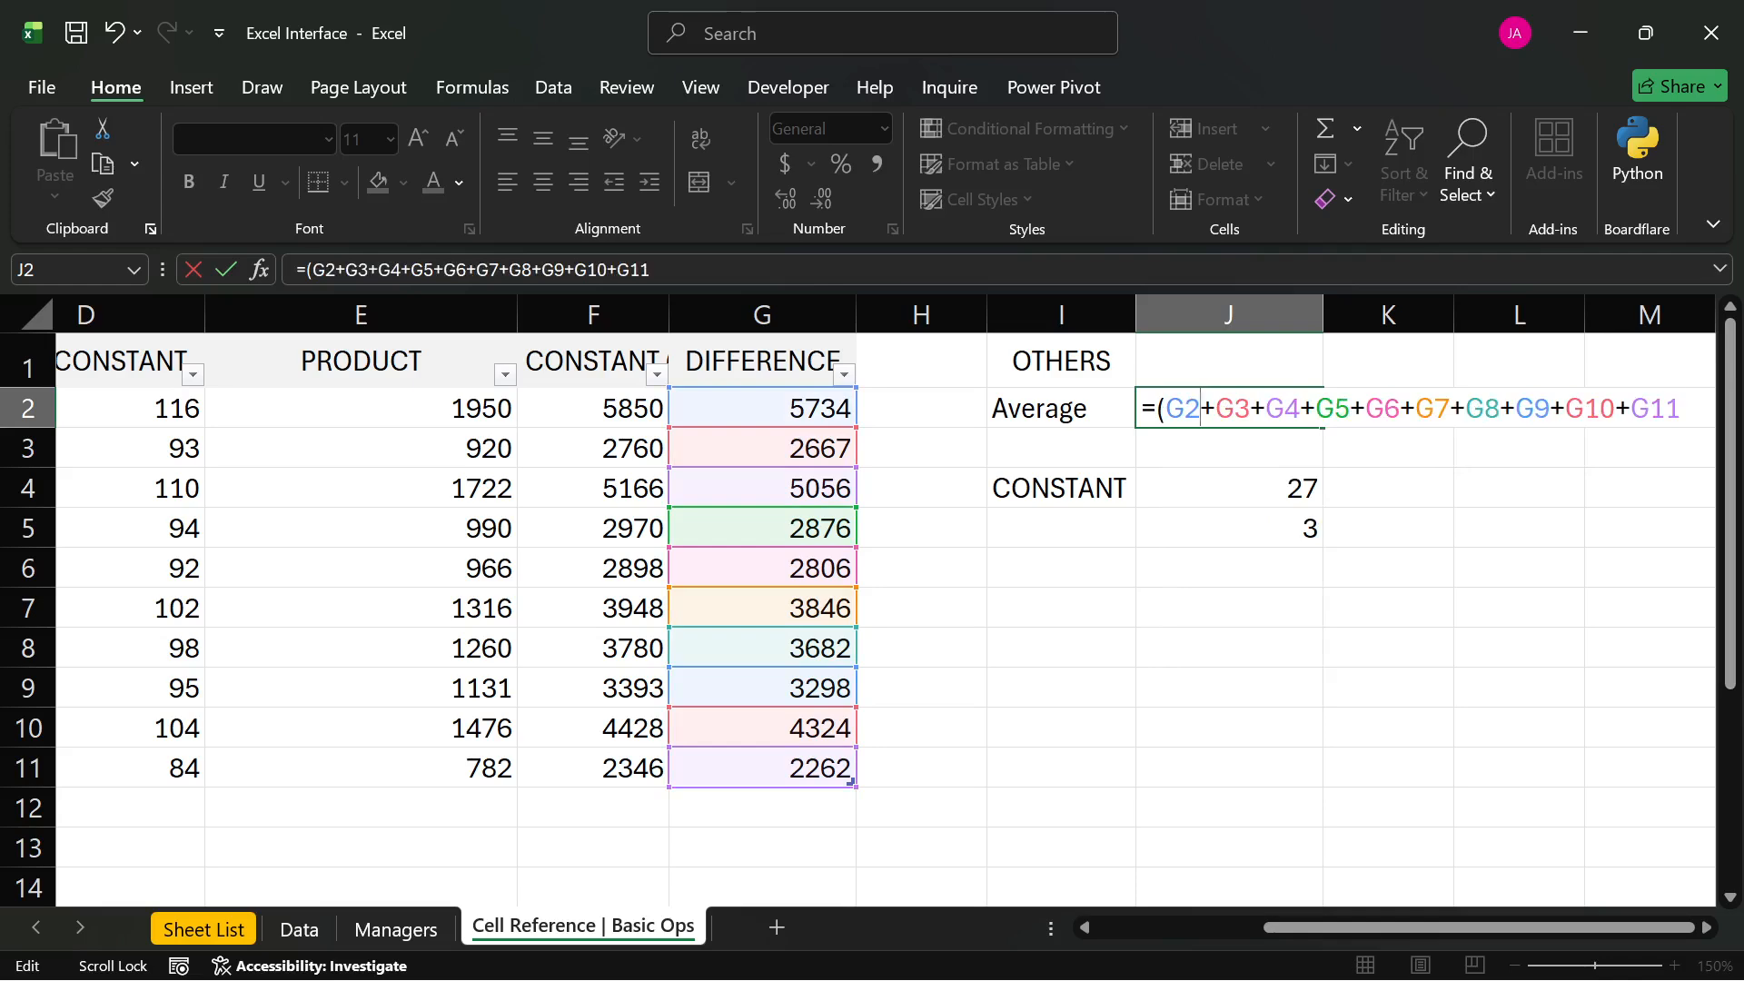
# - Close the parenthesis around the sum in J2, divide it by 10 and enter the formula
pyautogui.write(')/')
pyautogui.write('10')
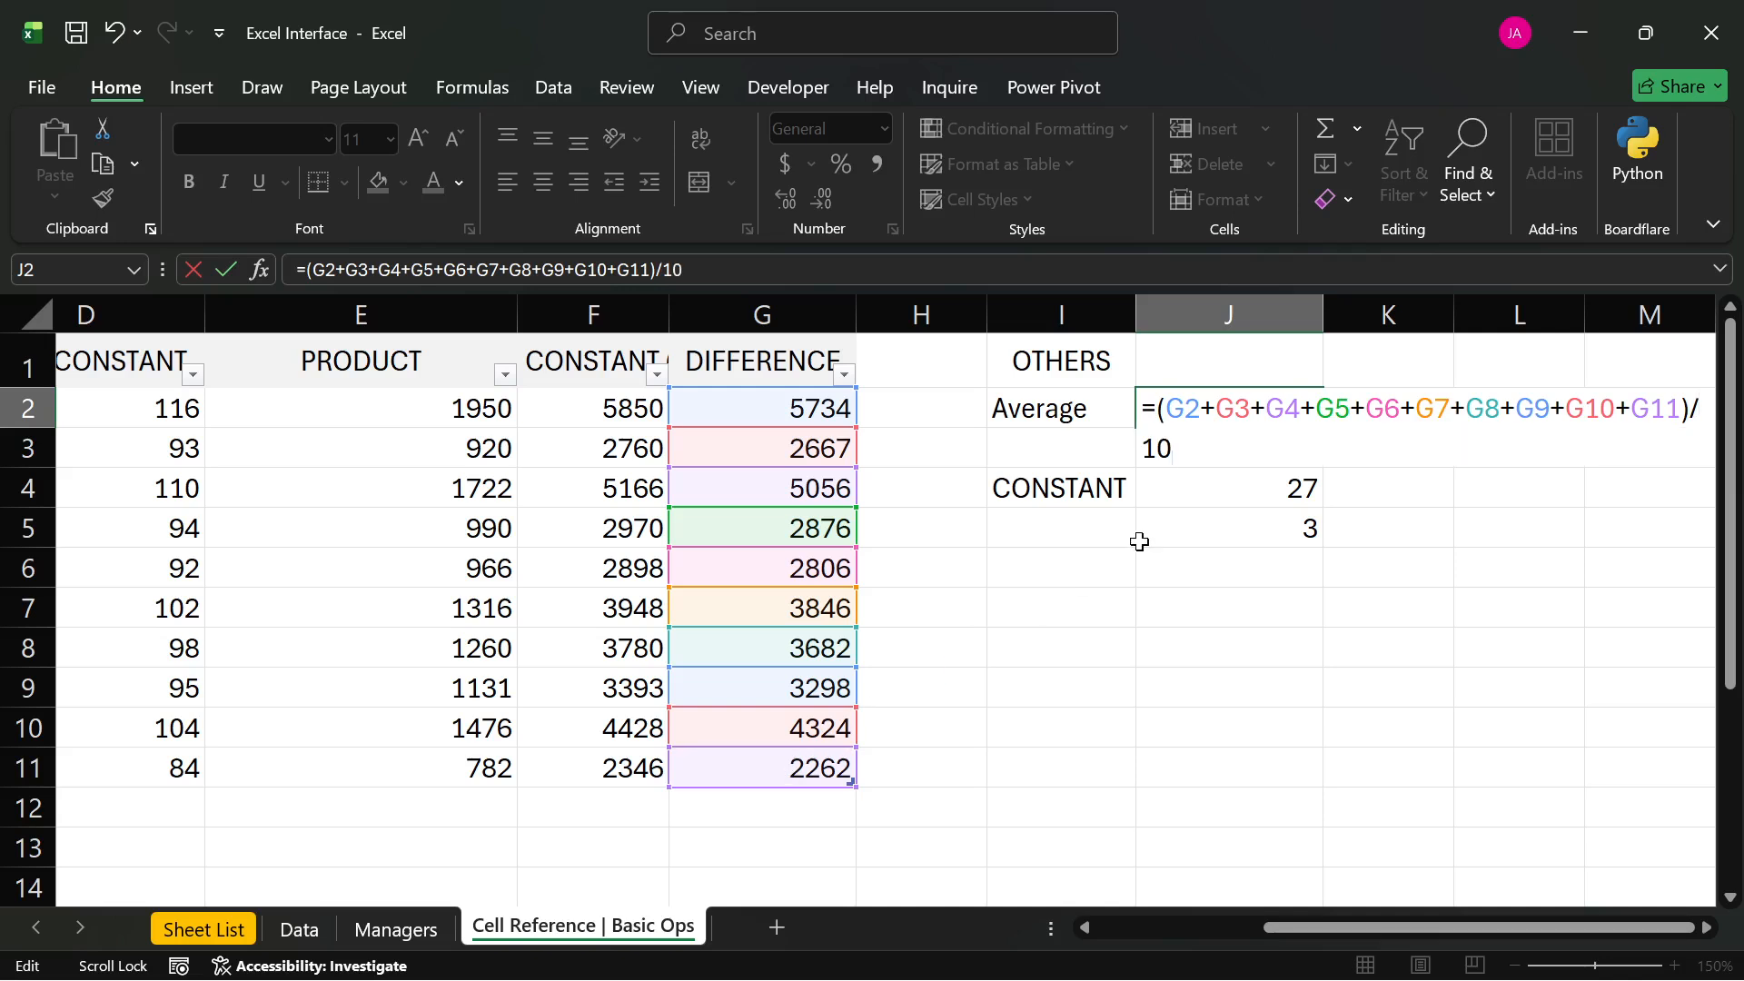
pyautogui.press('Return')
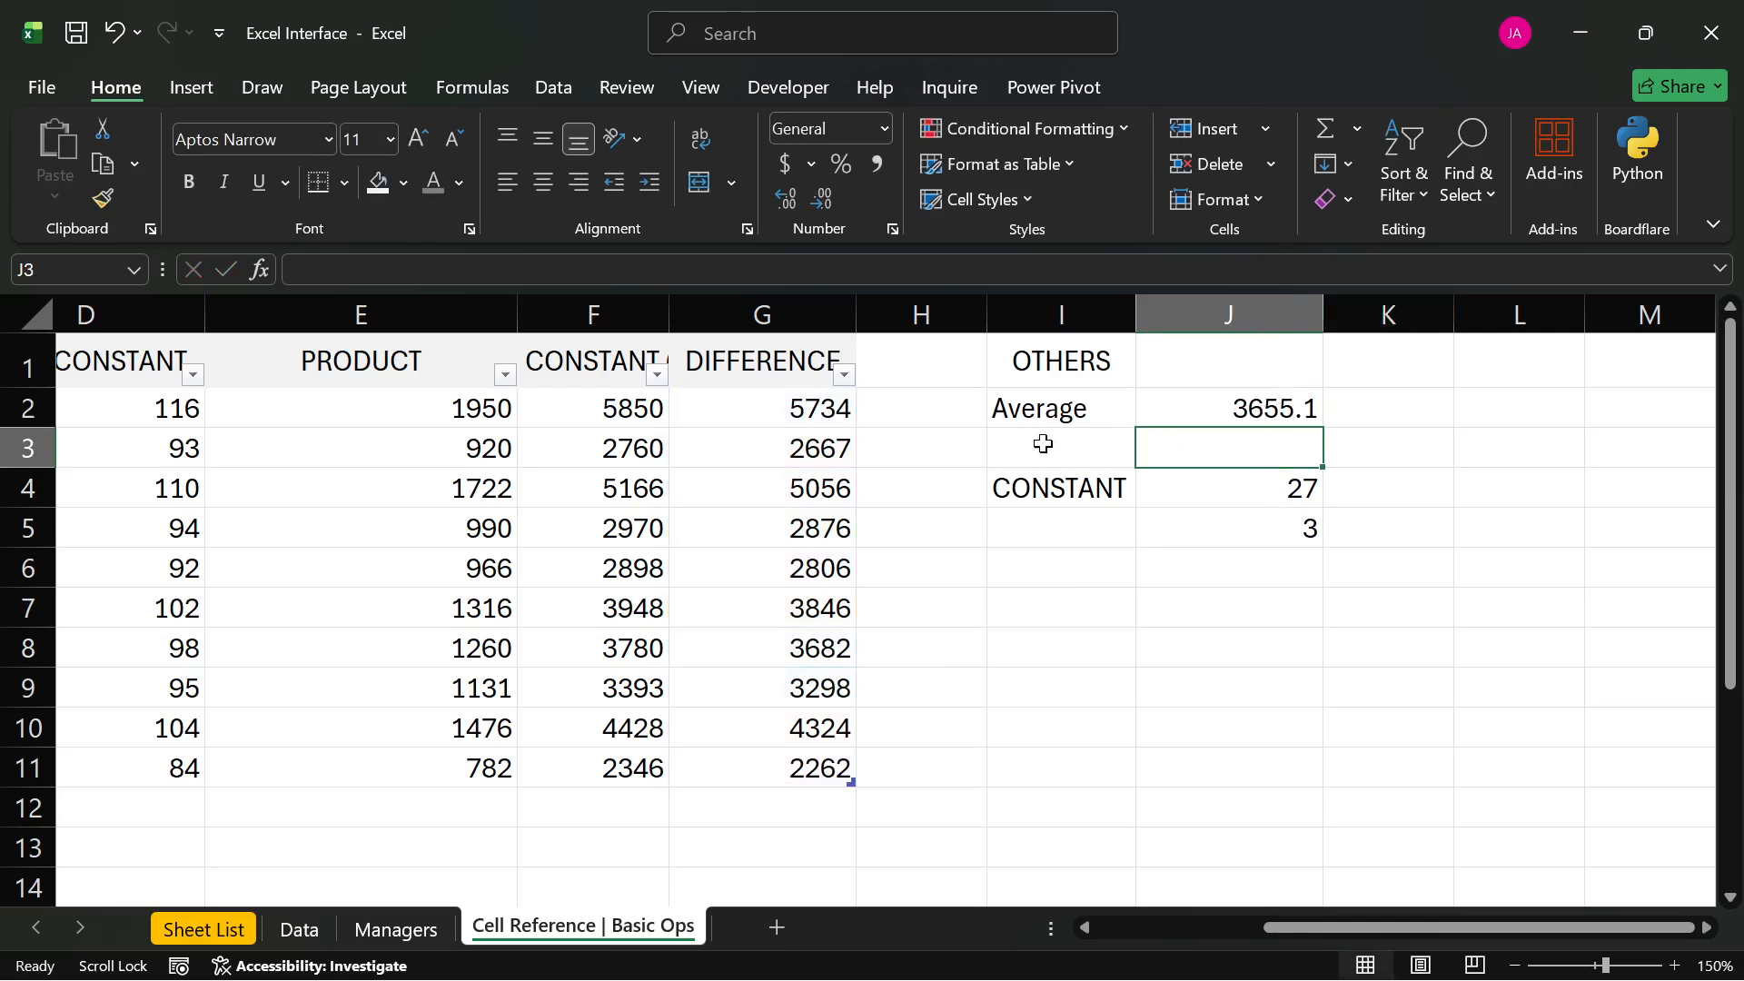
pyautogui.click(1188, 541)
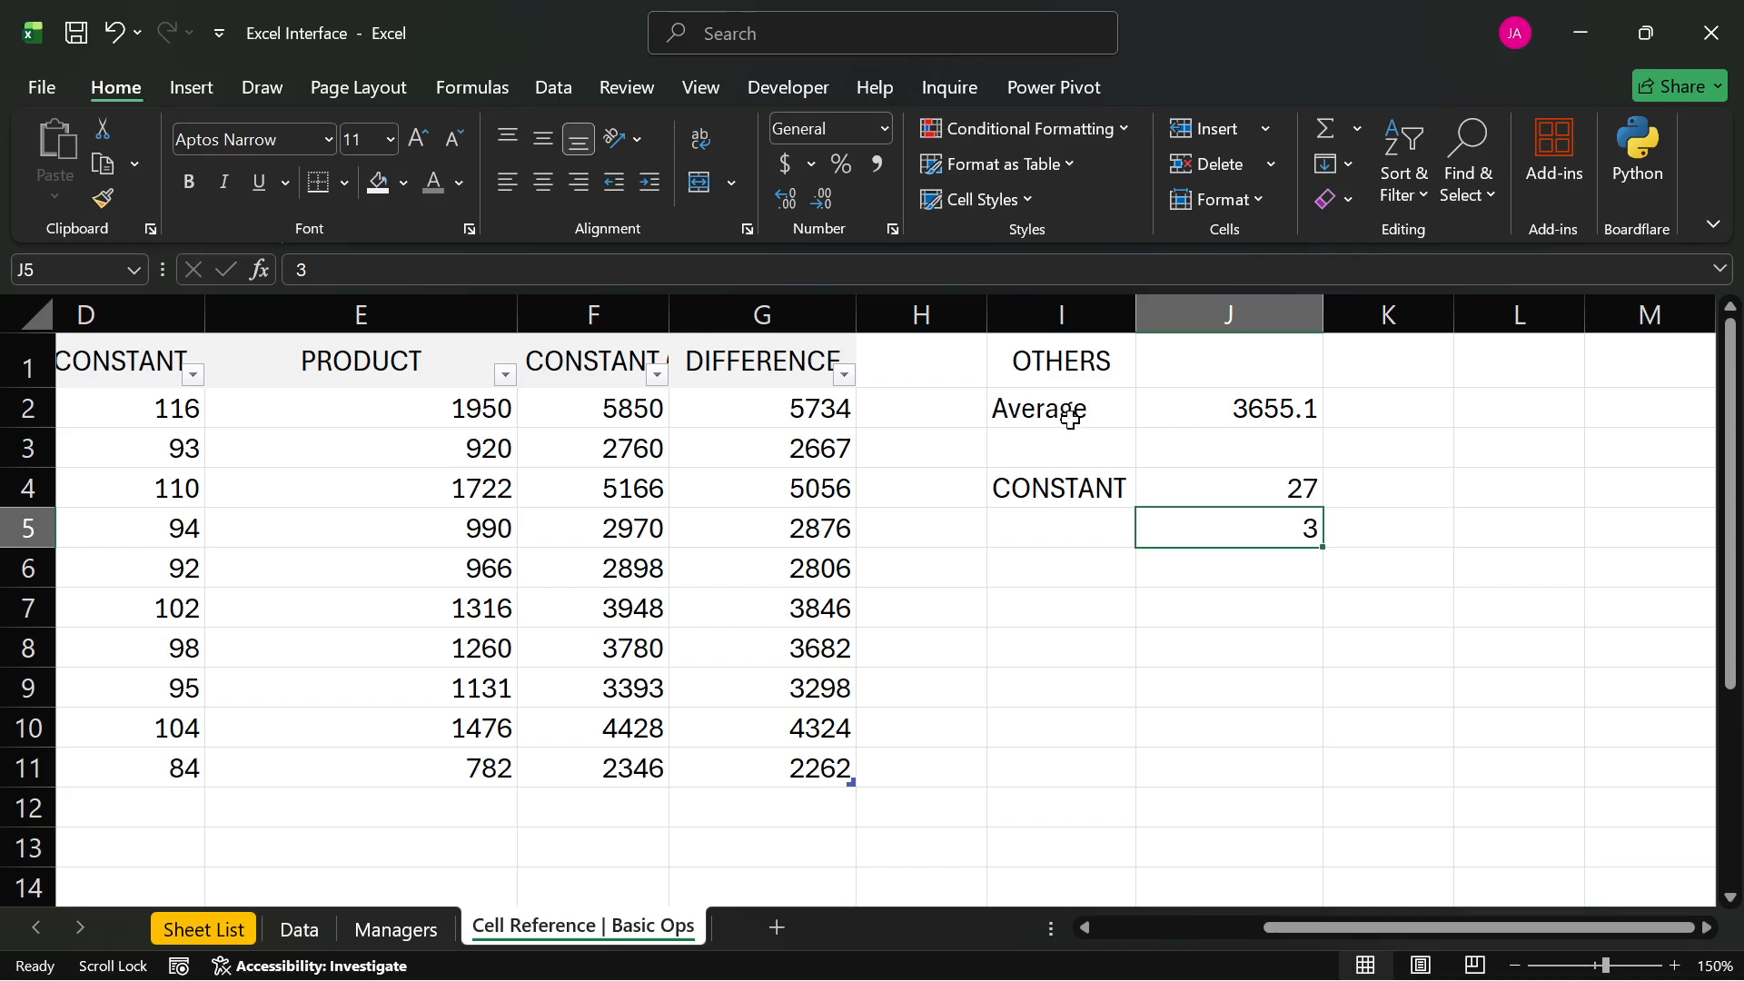
# - Move the CONSTANT label and its two values up one row, so the block starts in I3 directly below Average
pyautogui.moveTo(1059, 487); pyautogui.dragTo(1190, 430)
pyautogui.click(1163, 526)
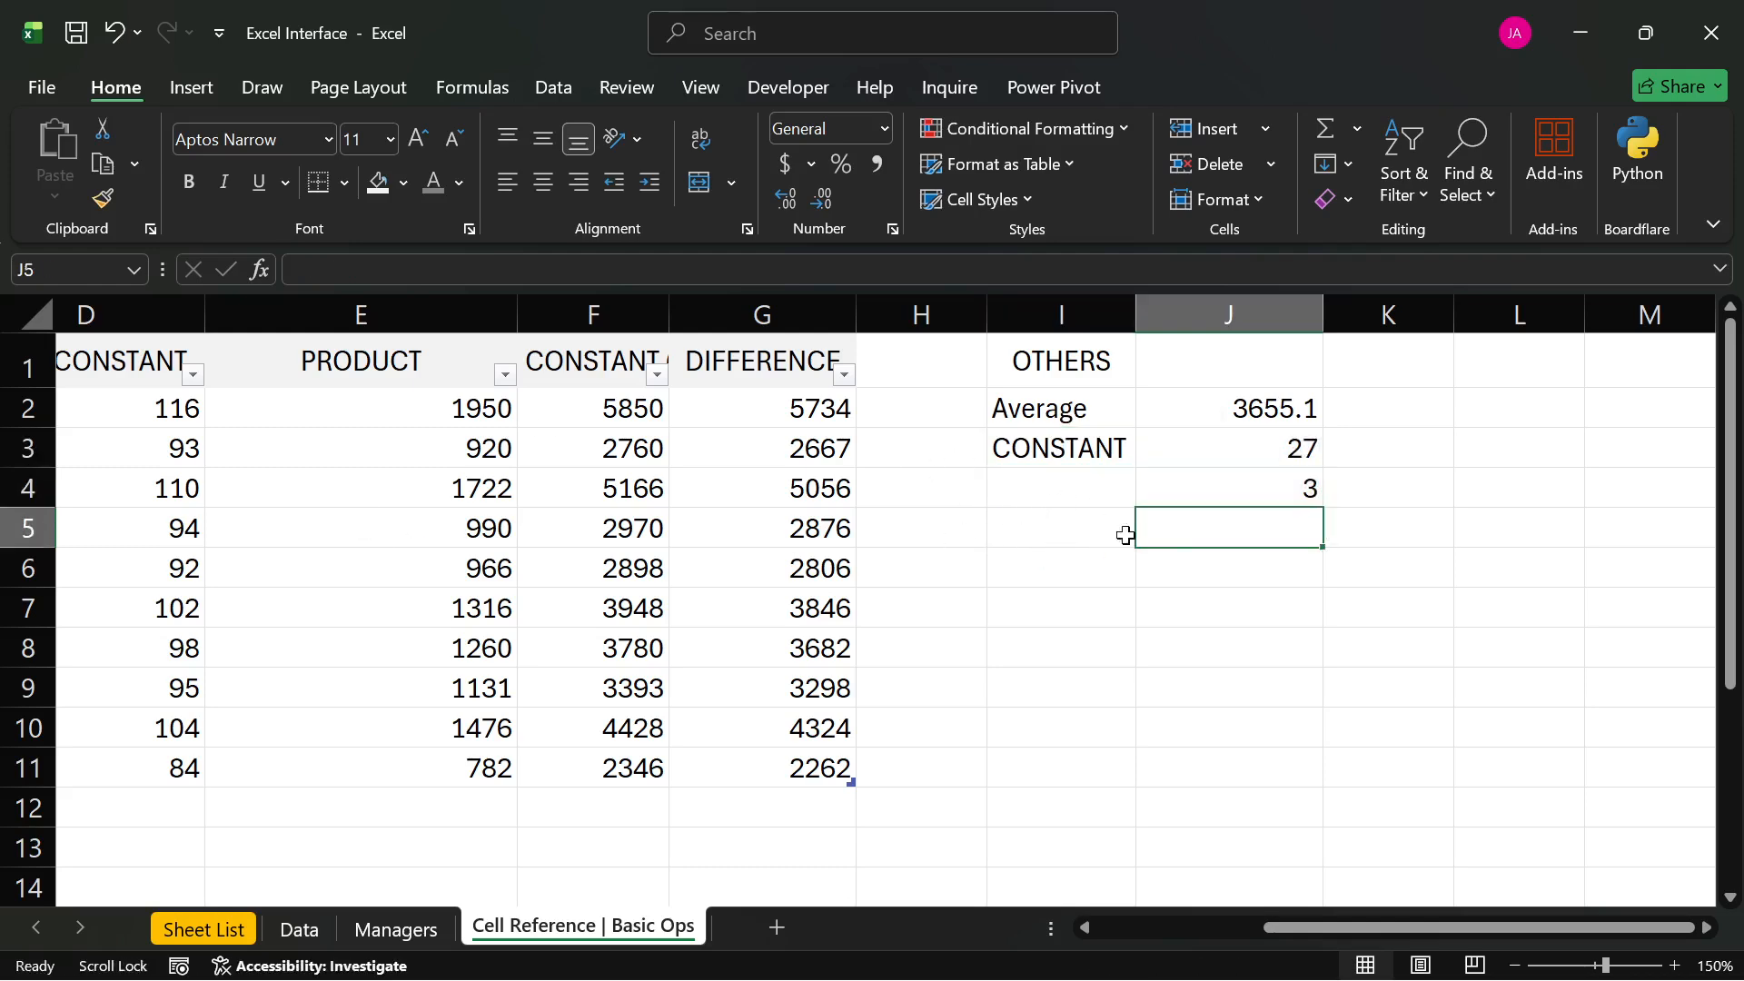
# - Inspect the formulas in the first PRODUCT cell, E2, and the constant-product cell beside it, F2, leaving both as they are
pyautogui.doubleClick(465, 415)
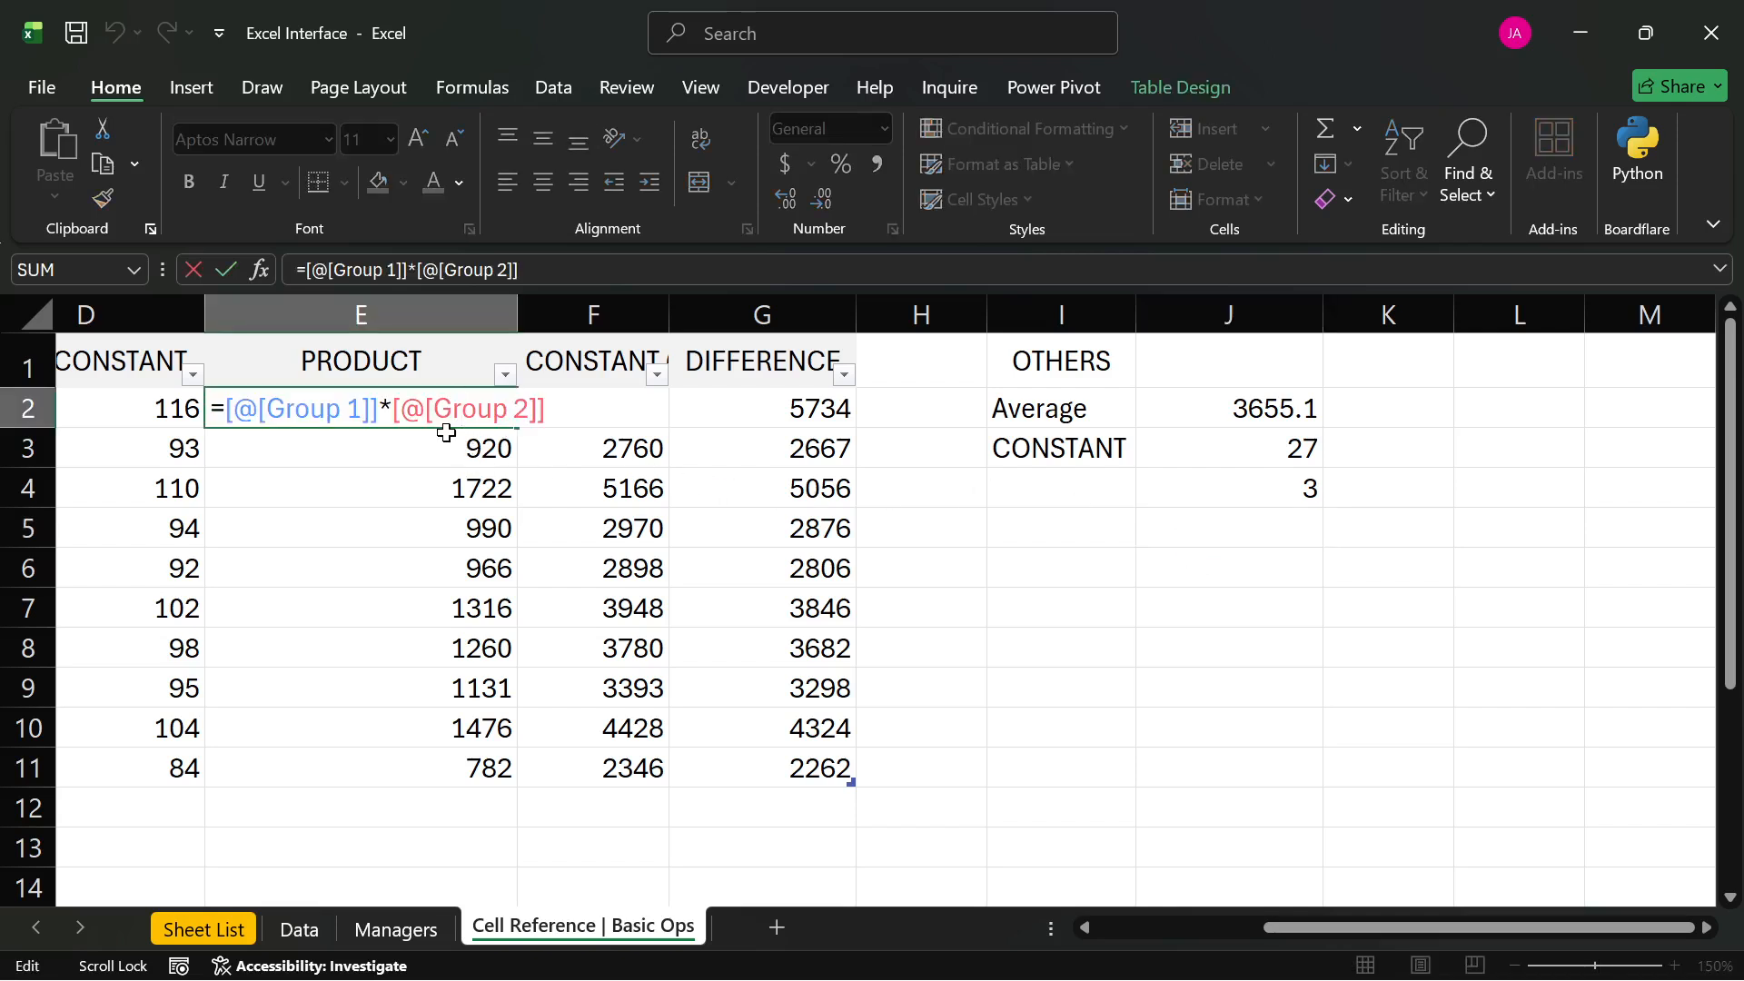
pyautogui.press('Return')
pyautogui.doubleClick(643, 415)
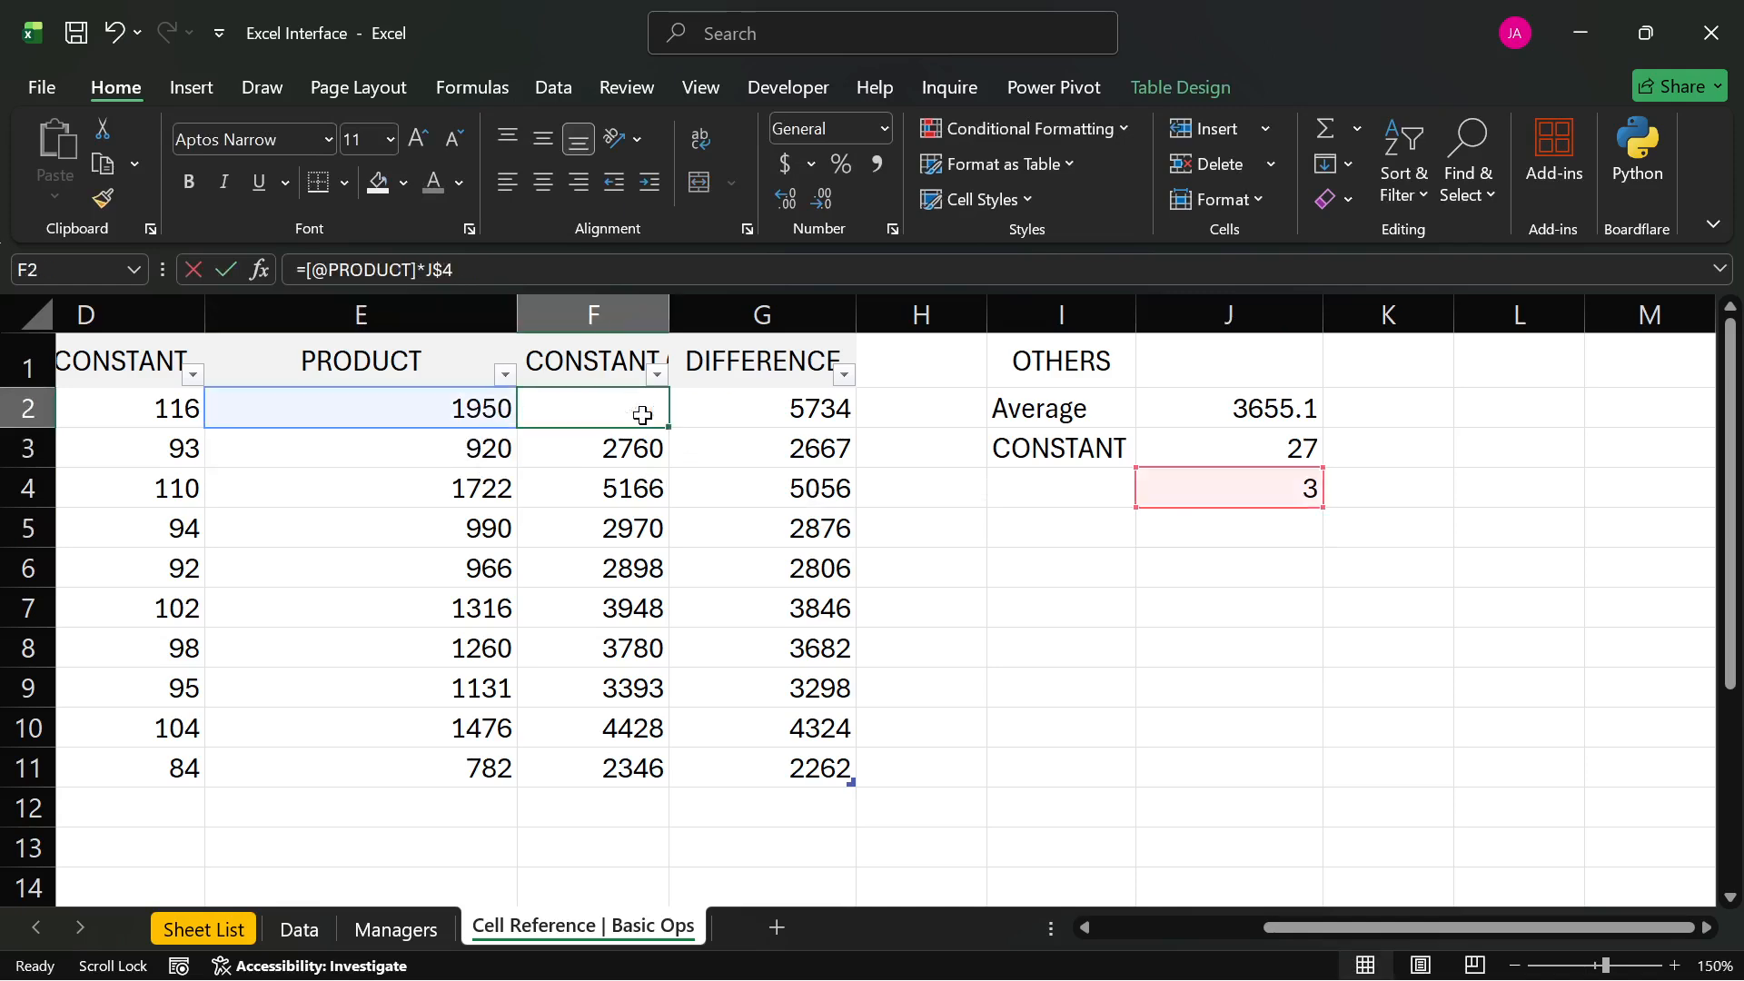
pyautogui.press('Return')
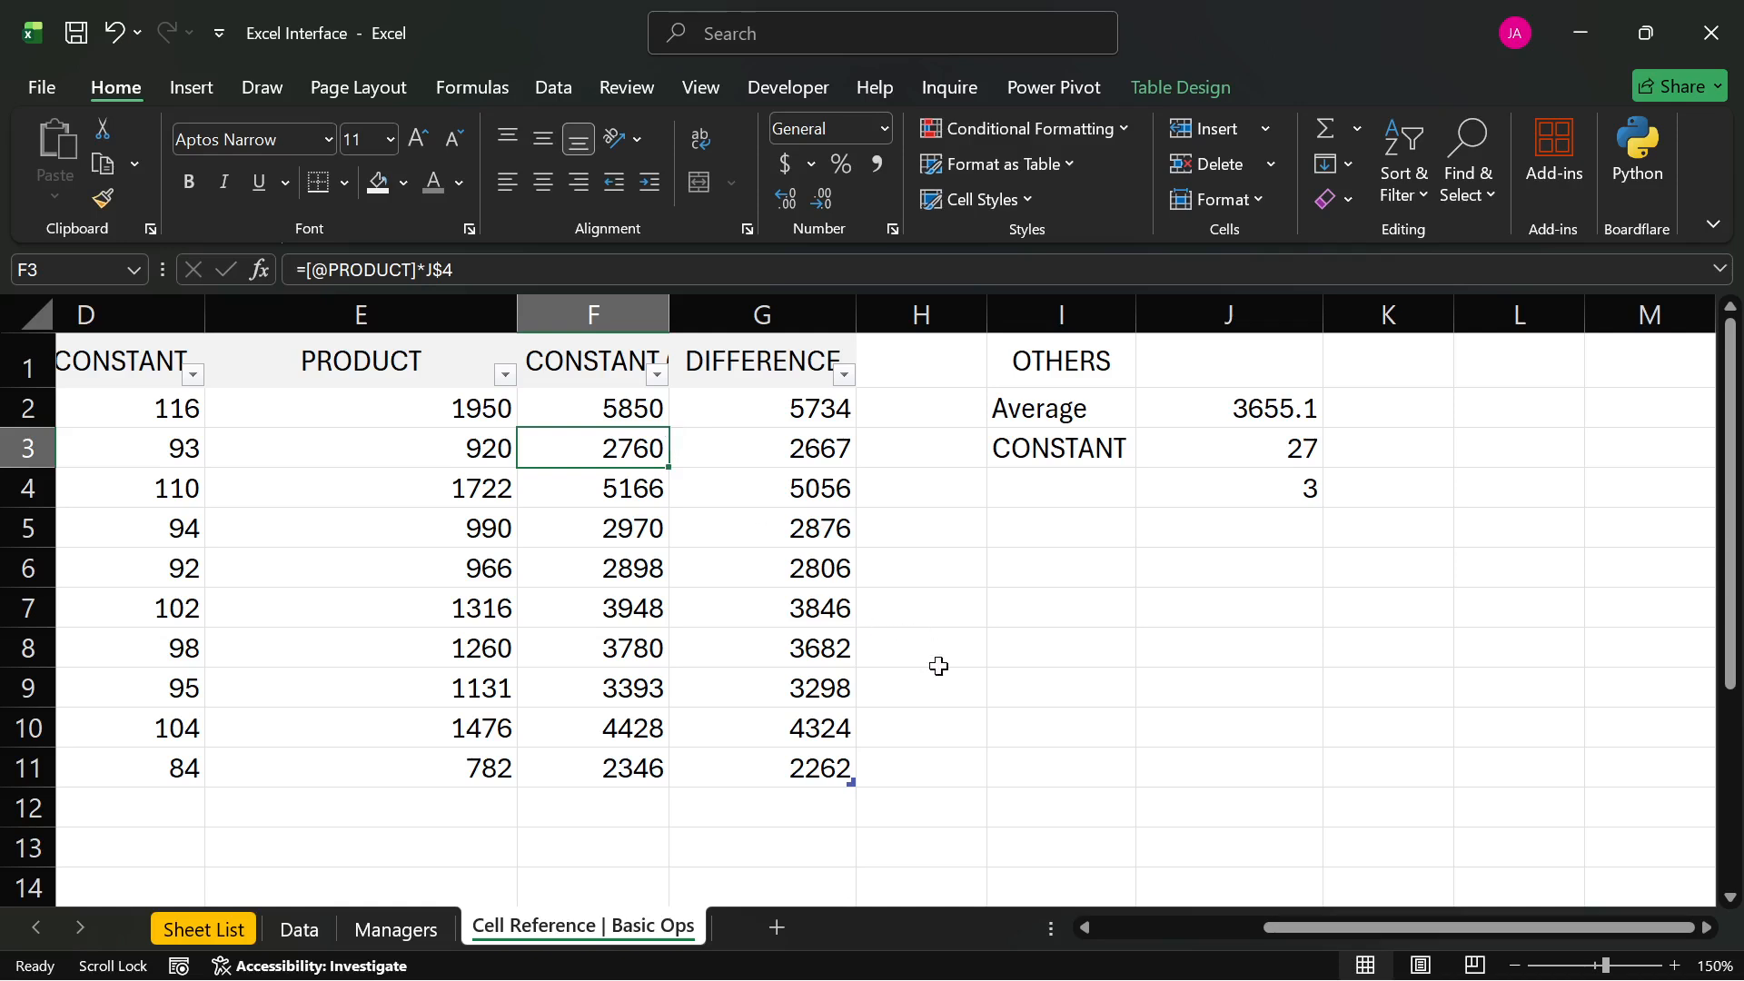
# - Review the table from Group 1 across to OTHERS and check which cells the average formula in J2 references
pyautogui.moveTo(1332, 928); pyautogui.dragTo(1114, 922)
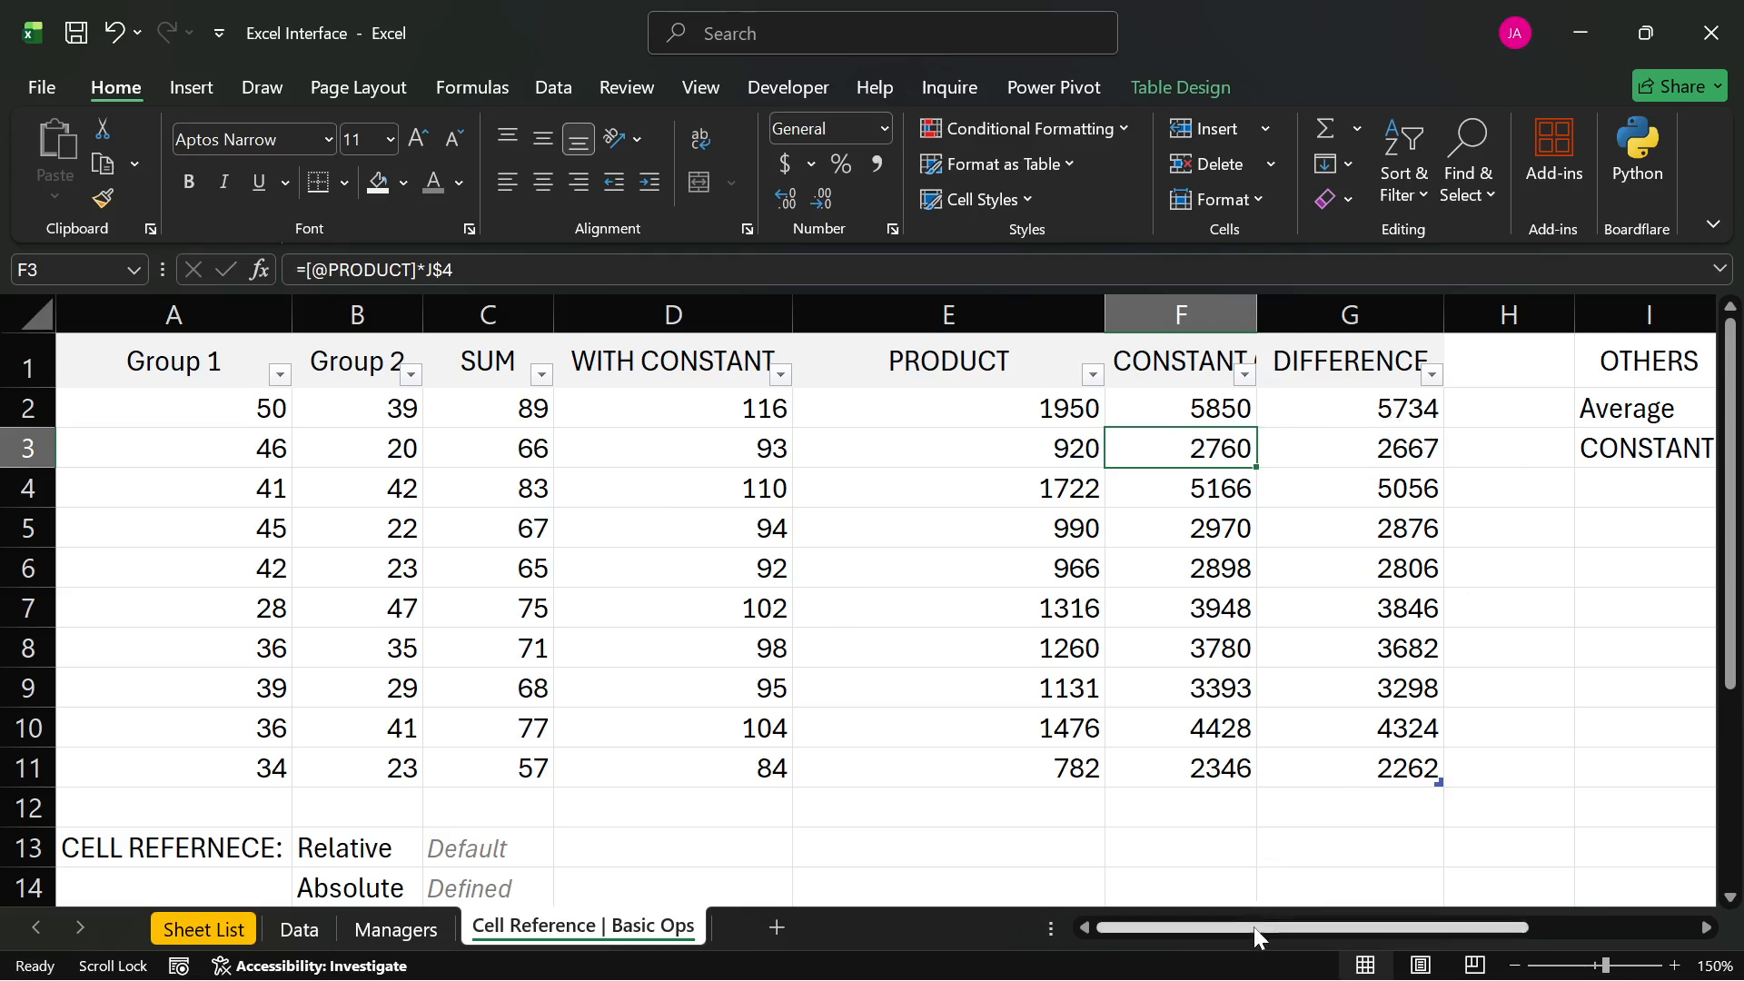
pyautogui.moveTo(1254, 927); pyautogui.dragTo(1431, 925)
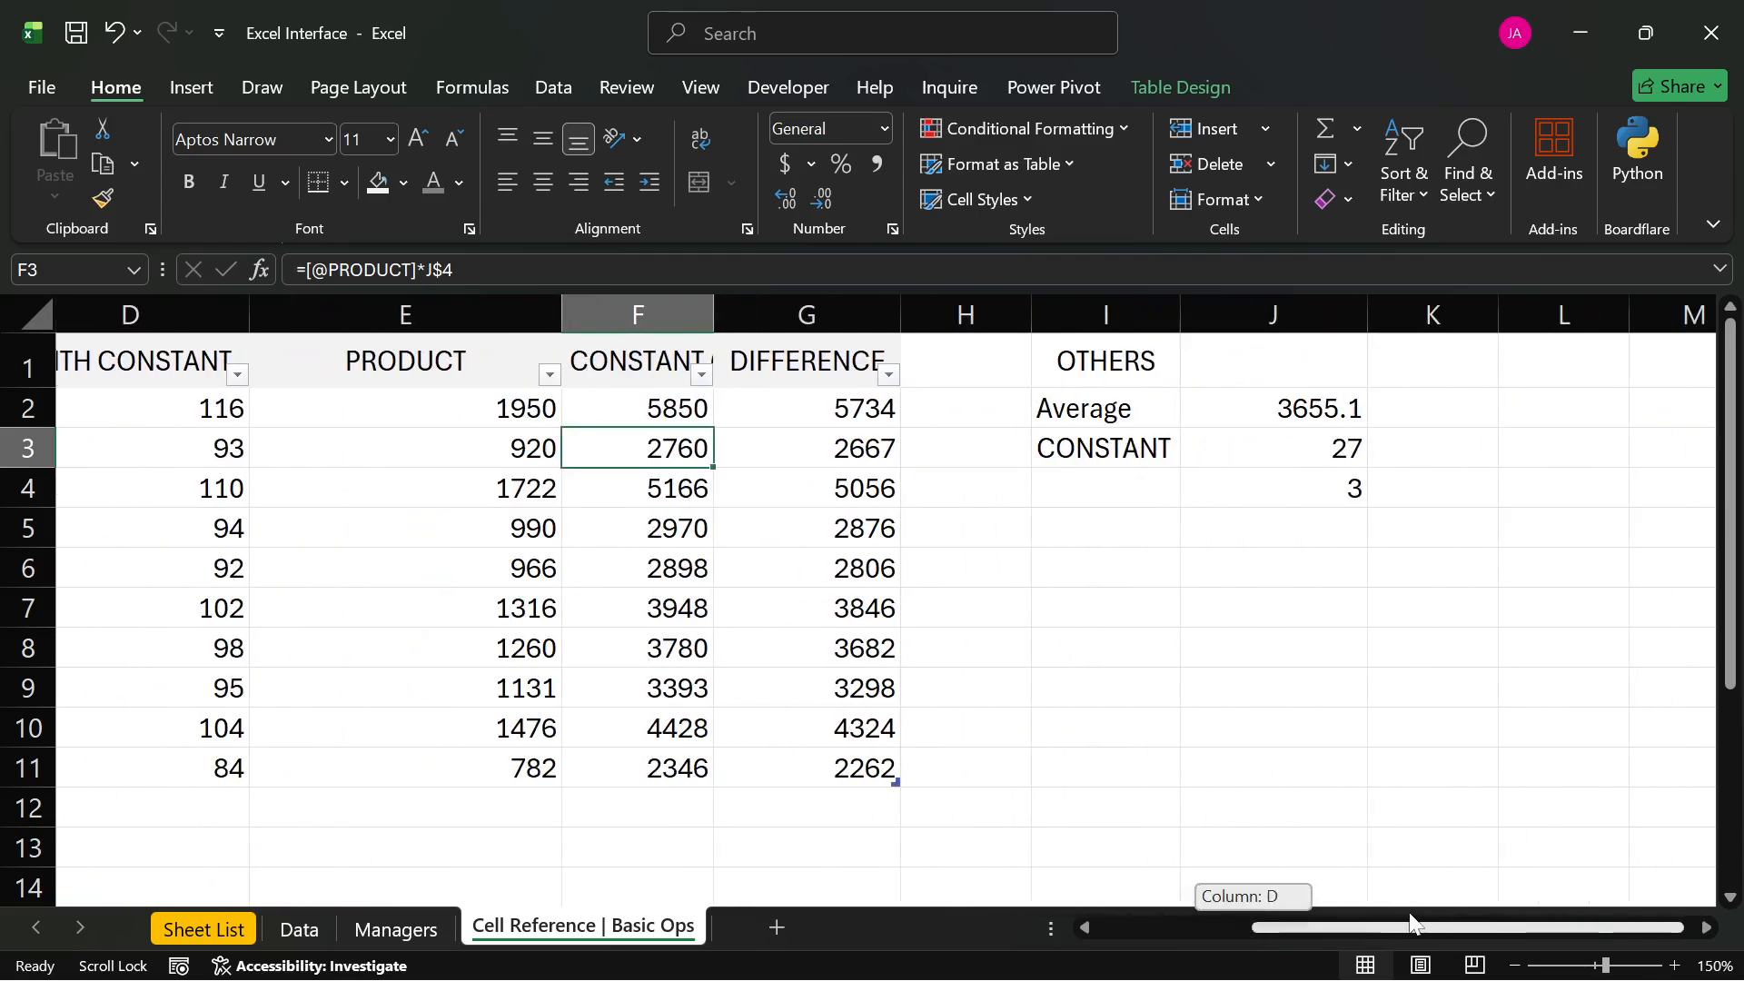
pyautogui.click(1247, 394)
pyautogui.doubleClick(1253, 405)
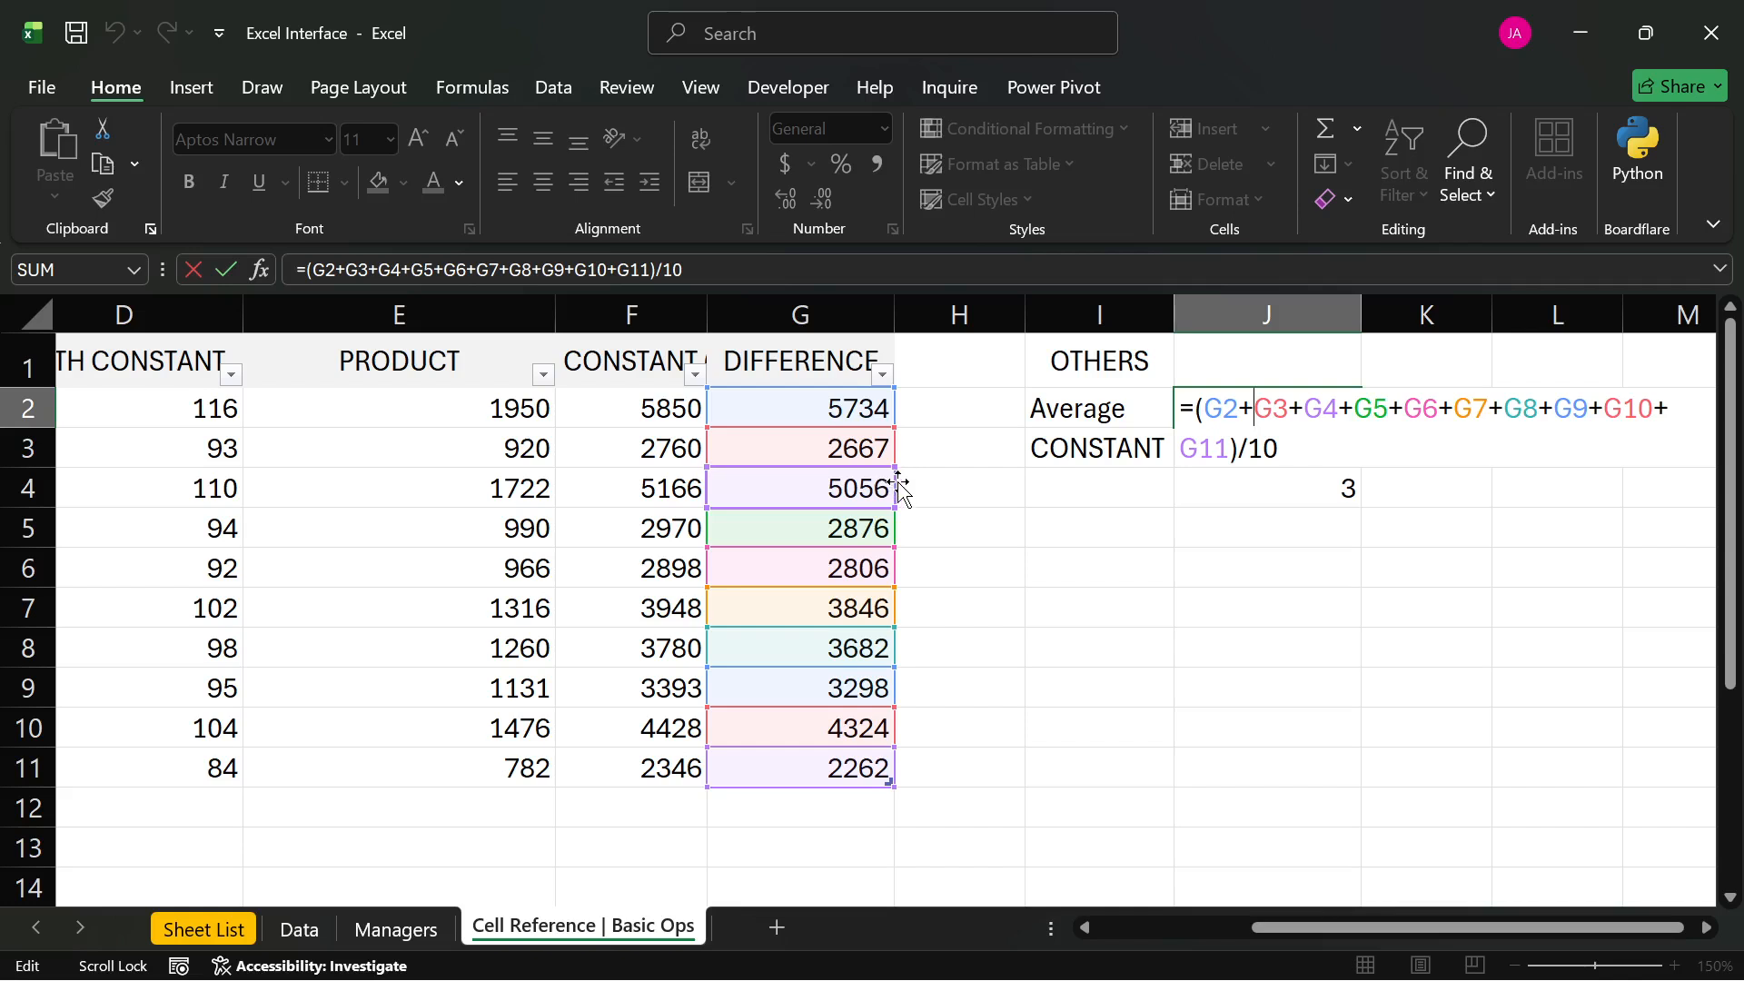
pyautogui.press('Return')
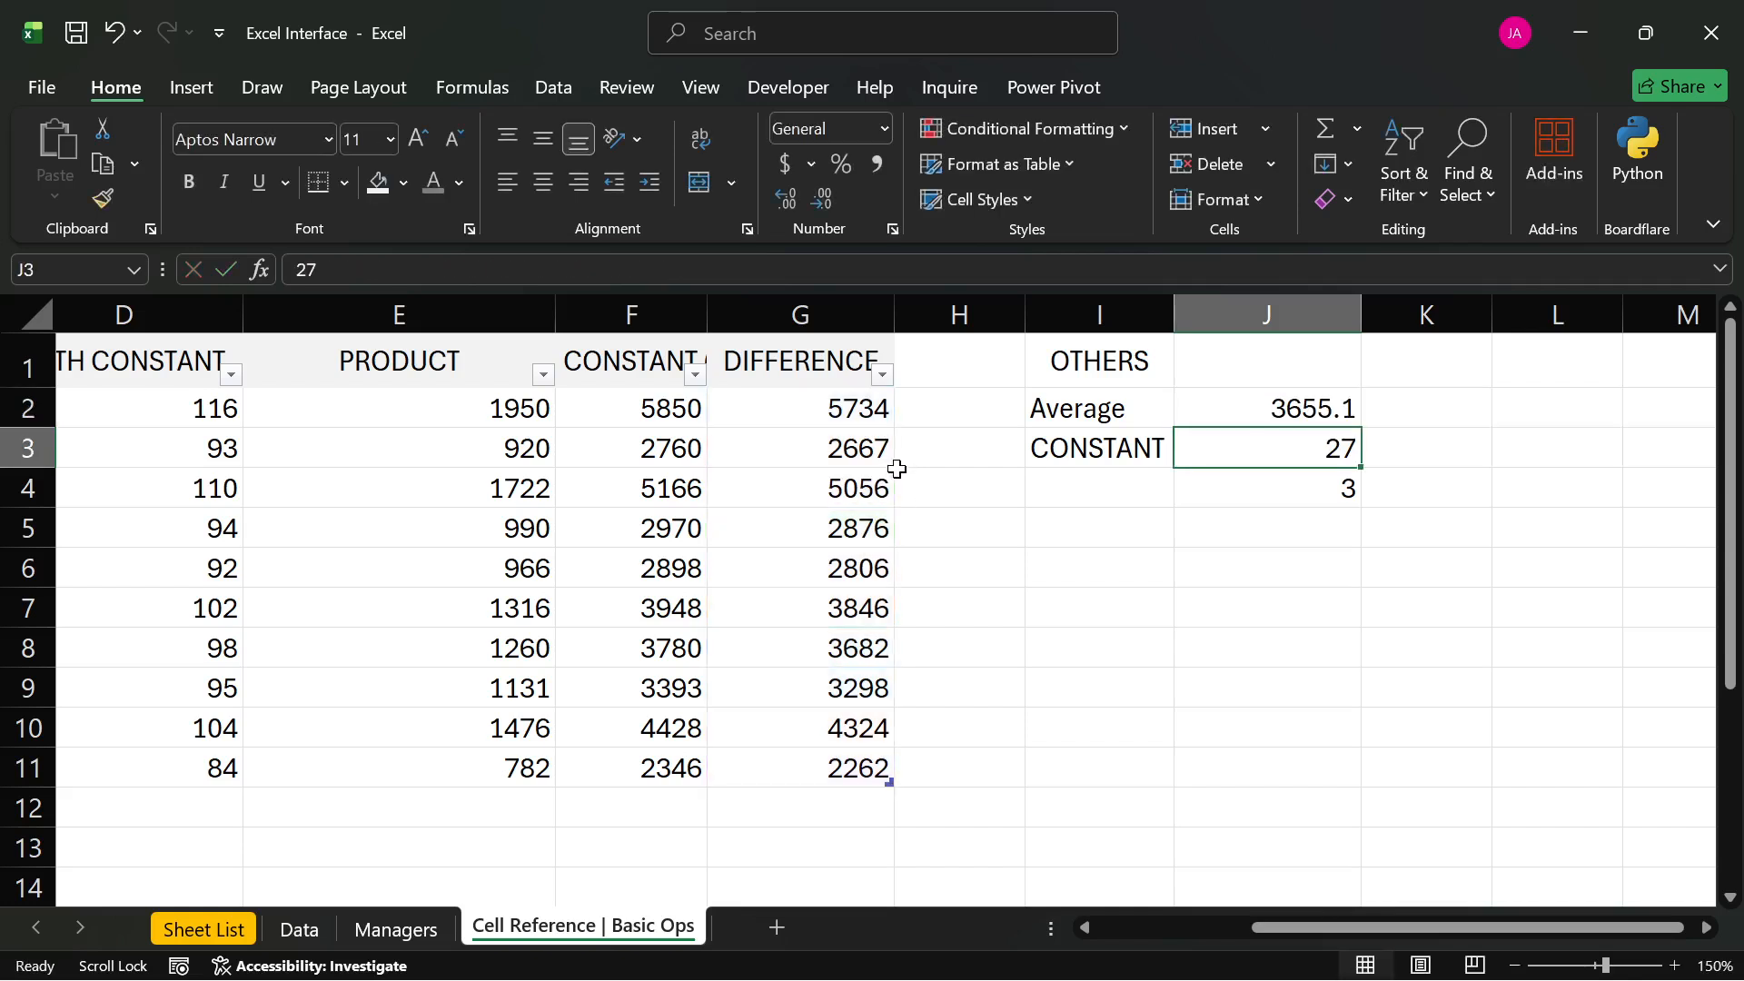